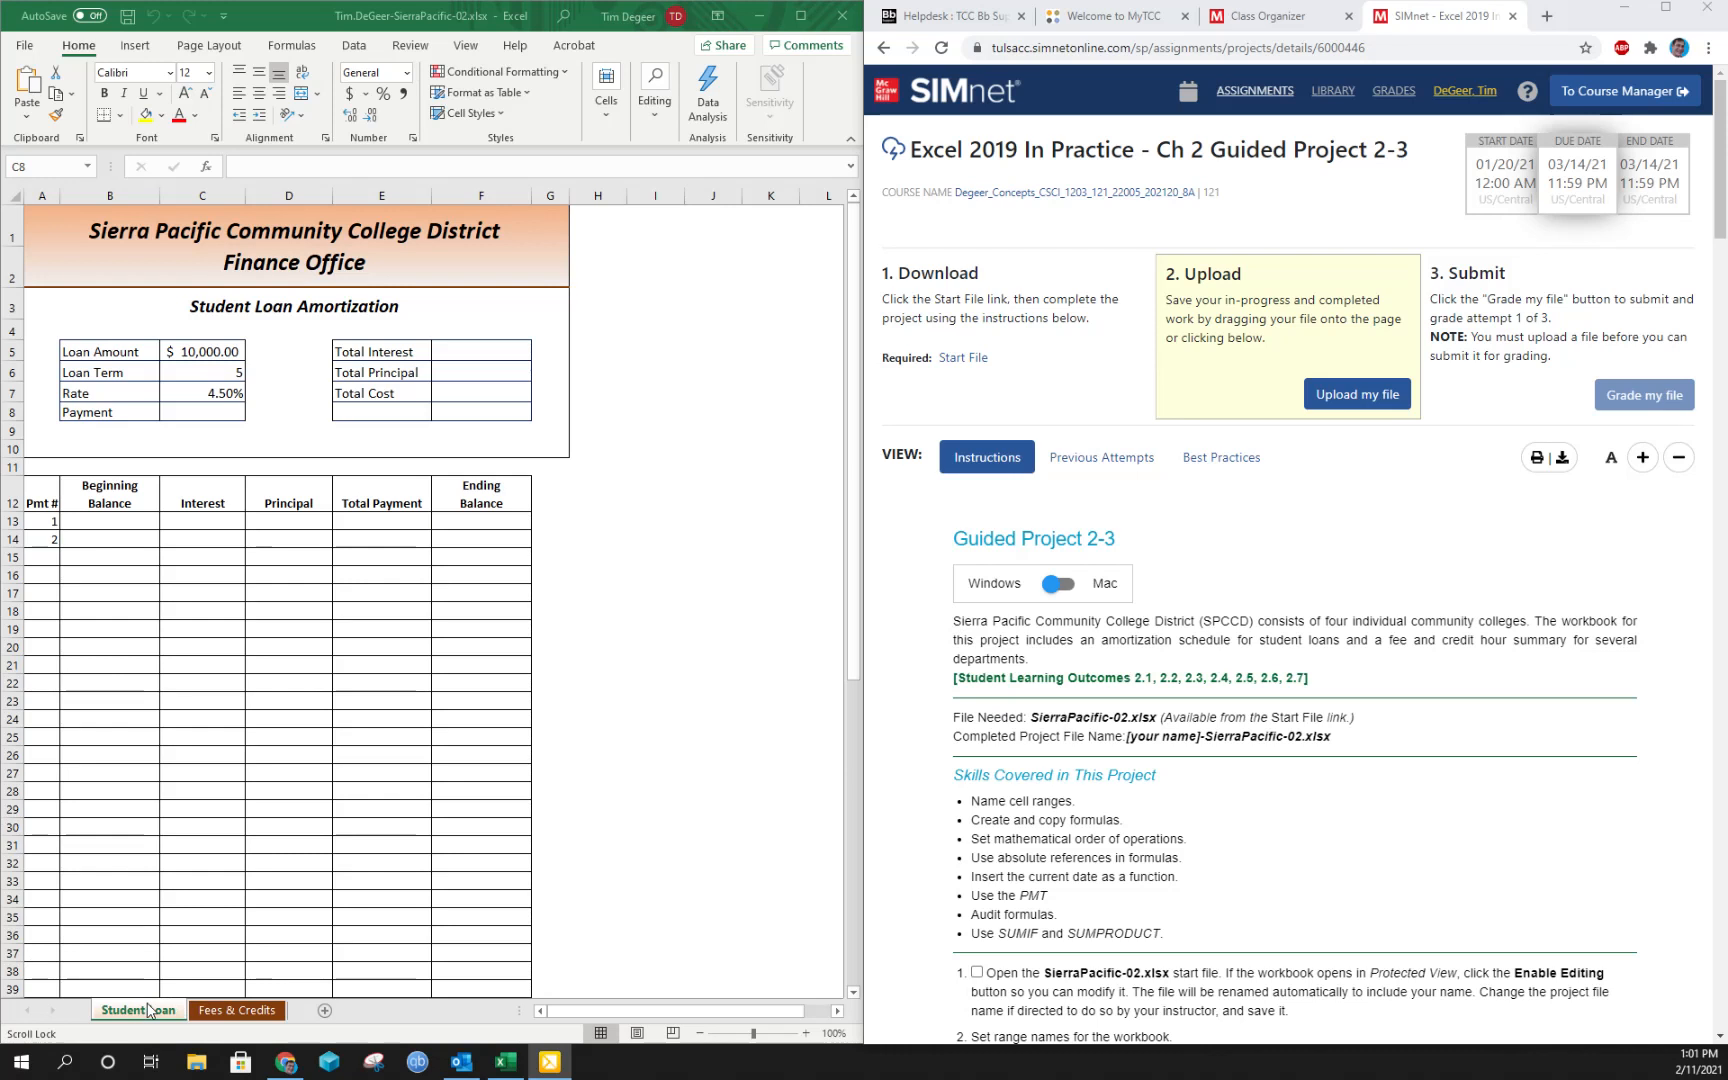
Look over the Fees & Credits and Student Loan sheets and the project's skills list, and check off instruction 1.
click(237, 1010)
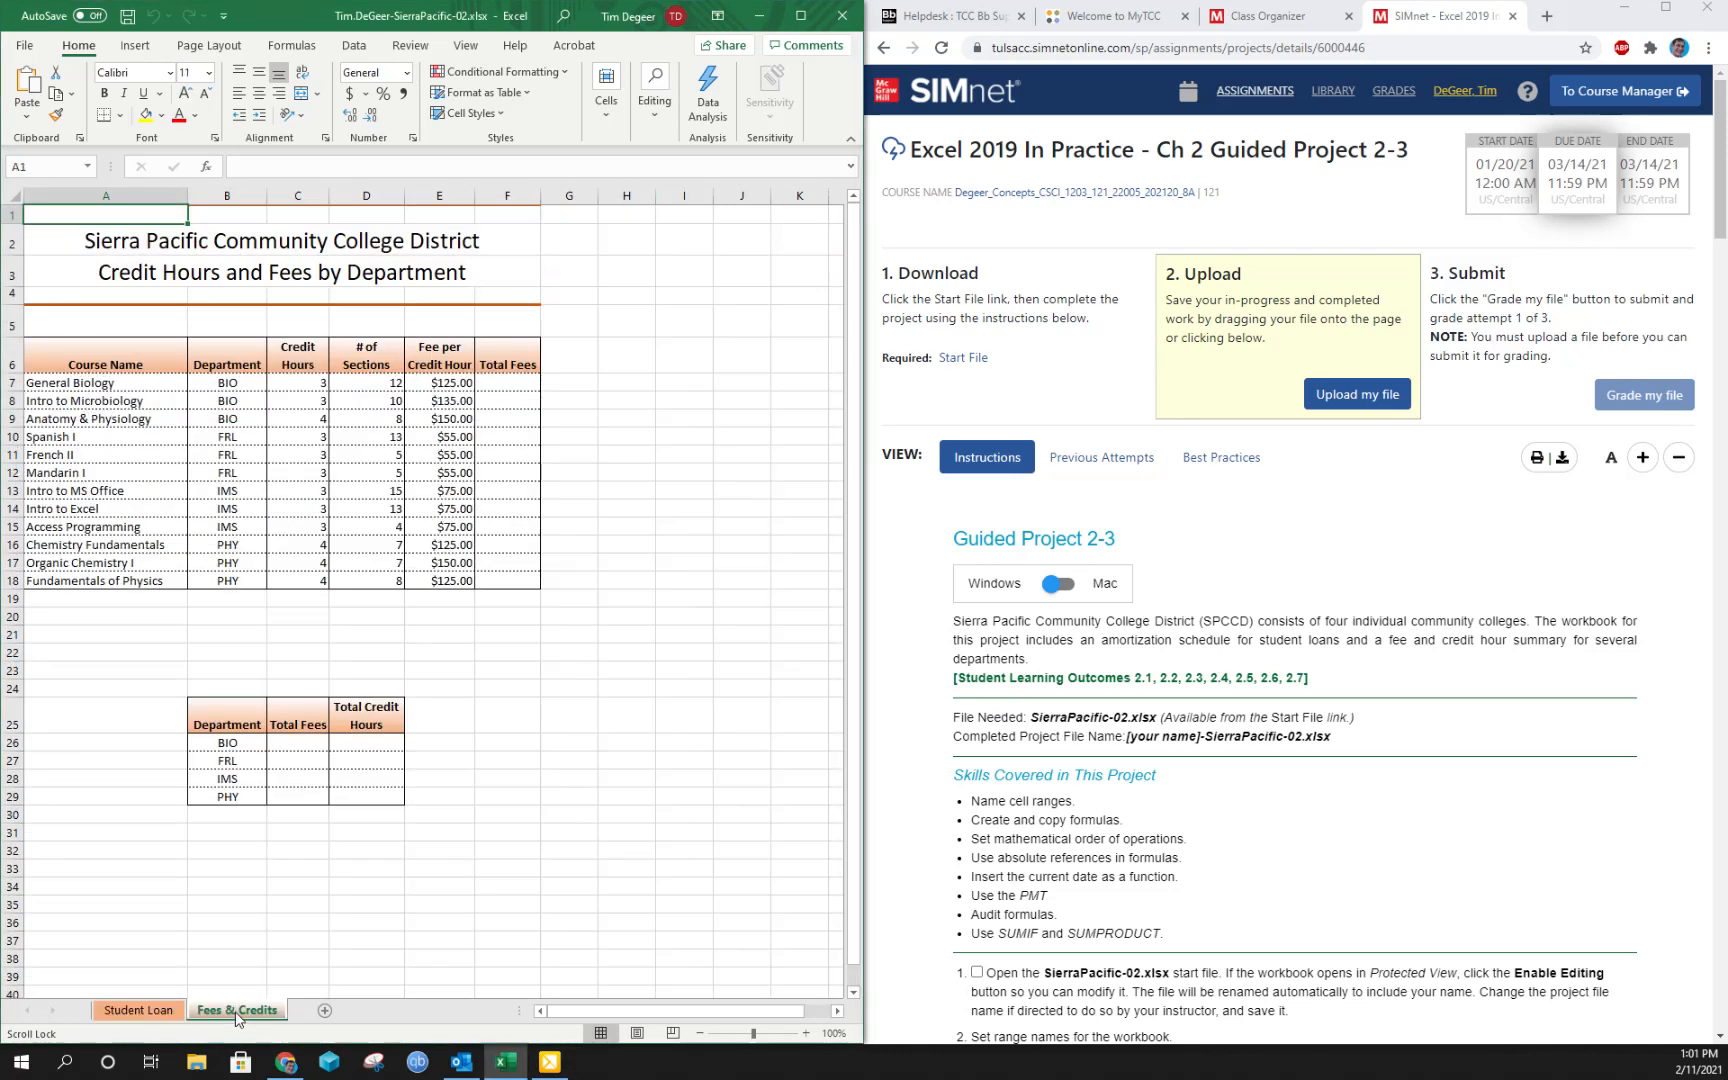
click(150, 1011)
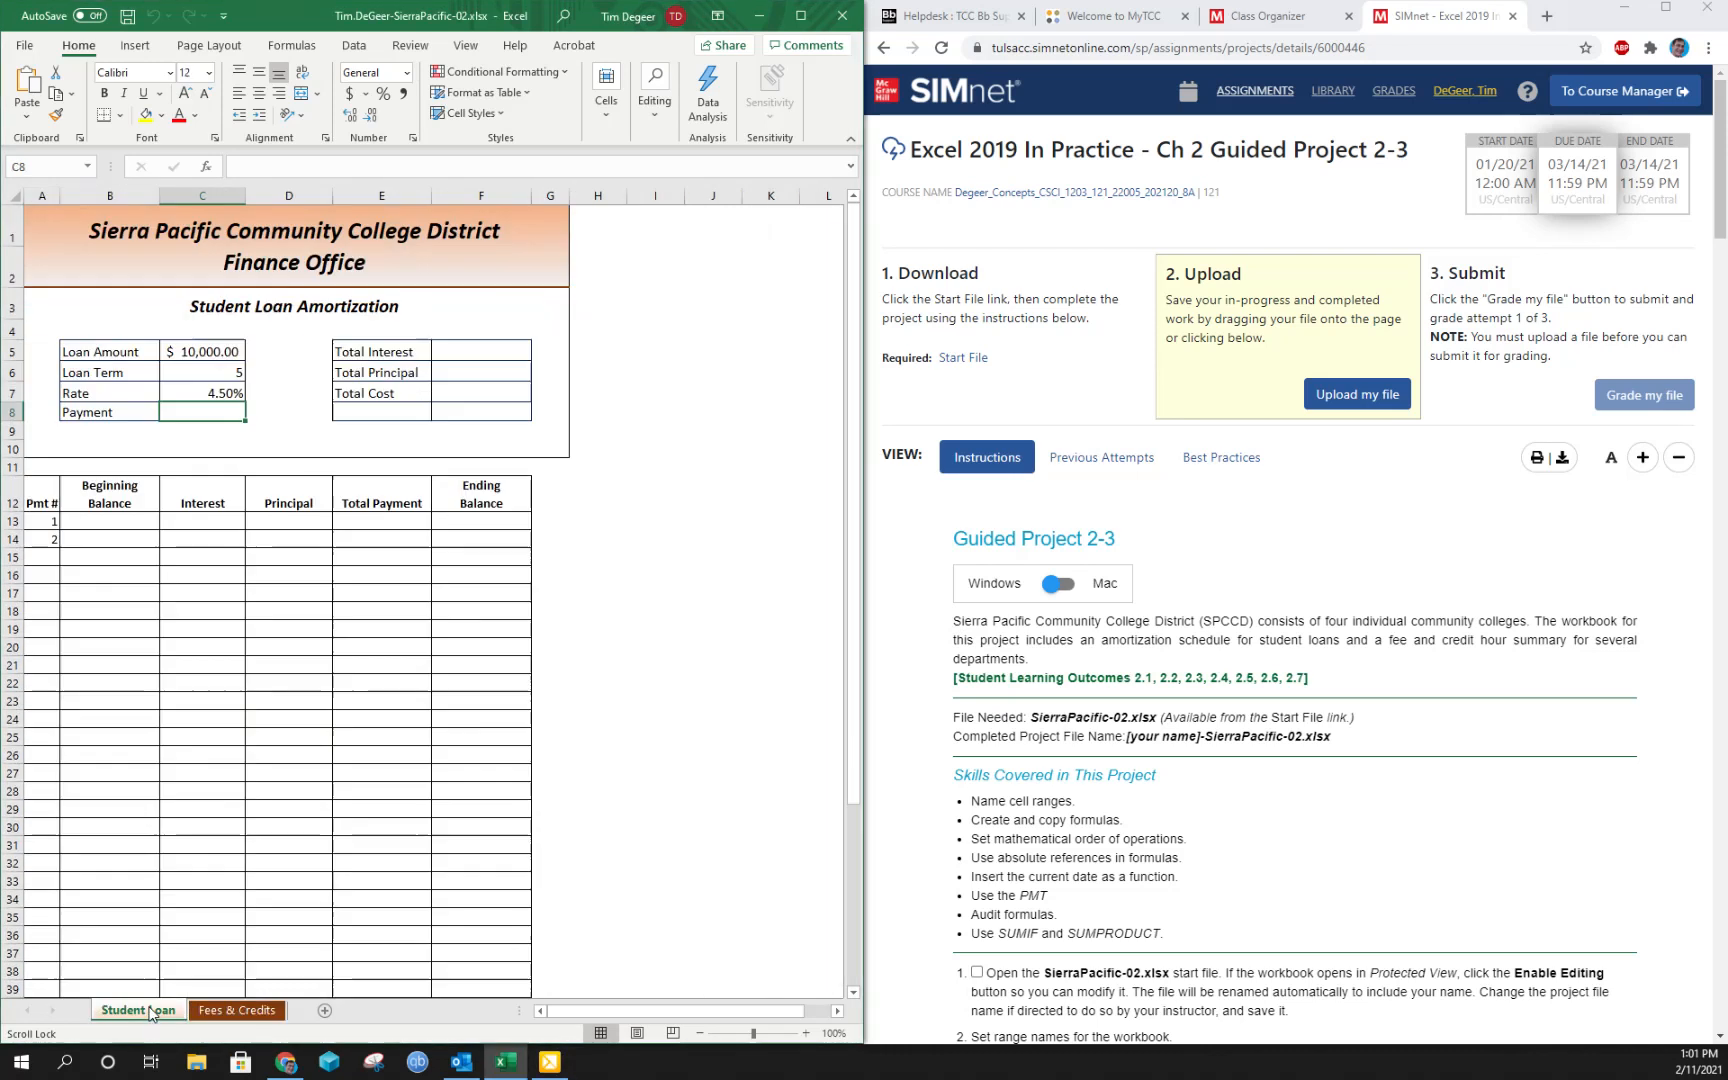
scroll(1212, 797, down, 3)
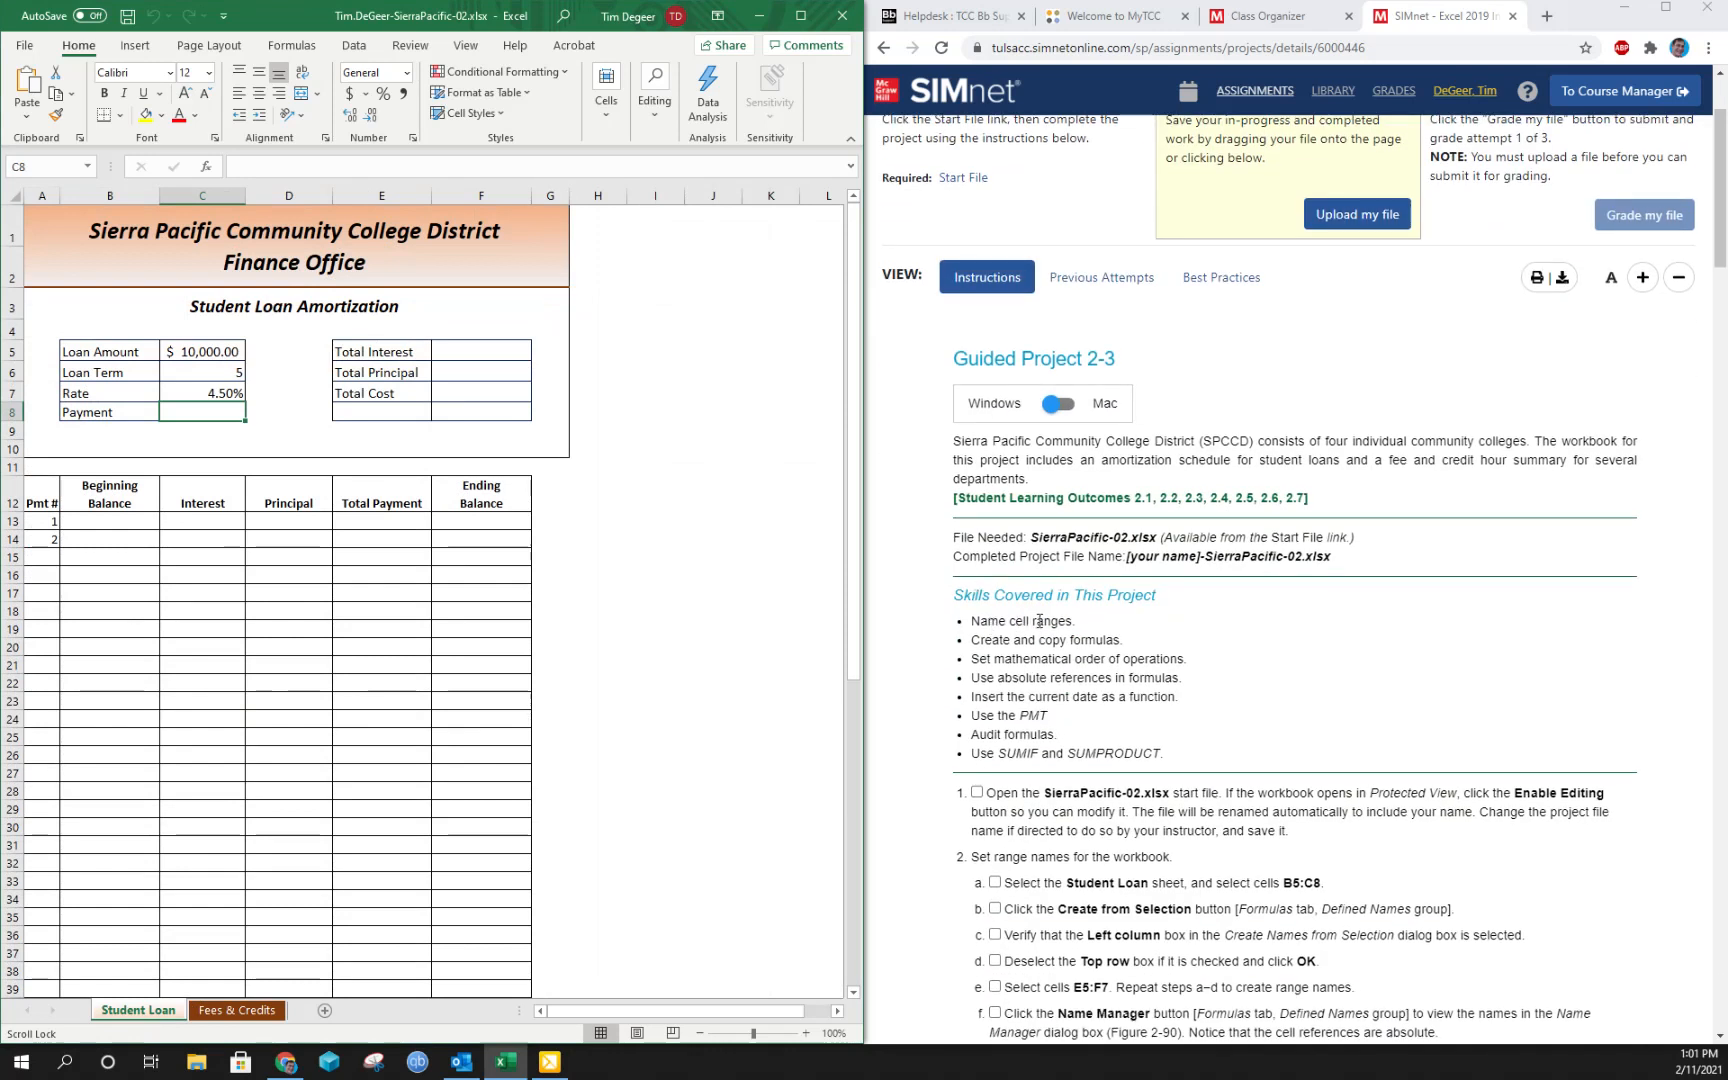
click(149, 543)
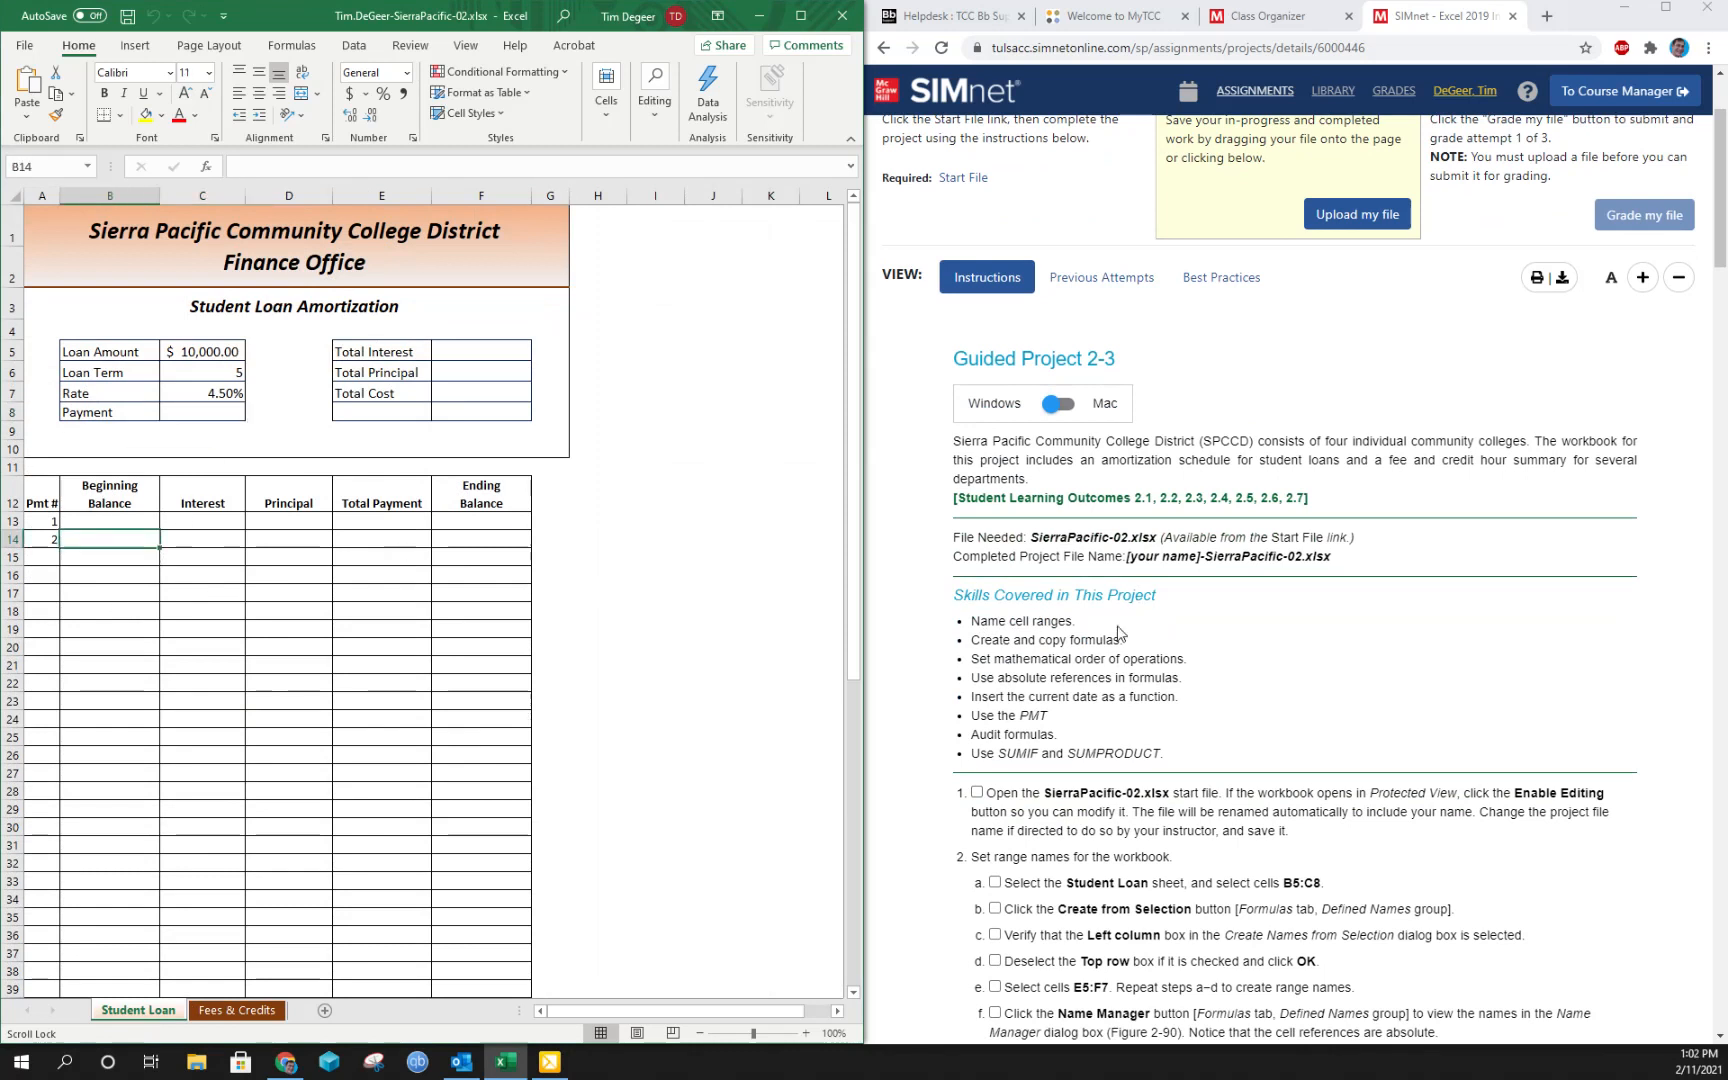
click(1018, 640)
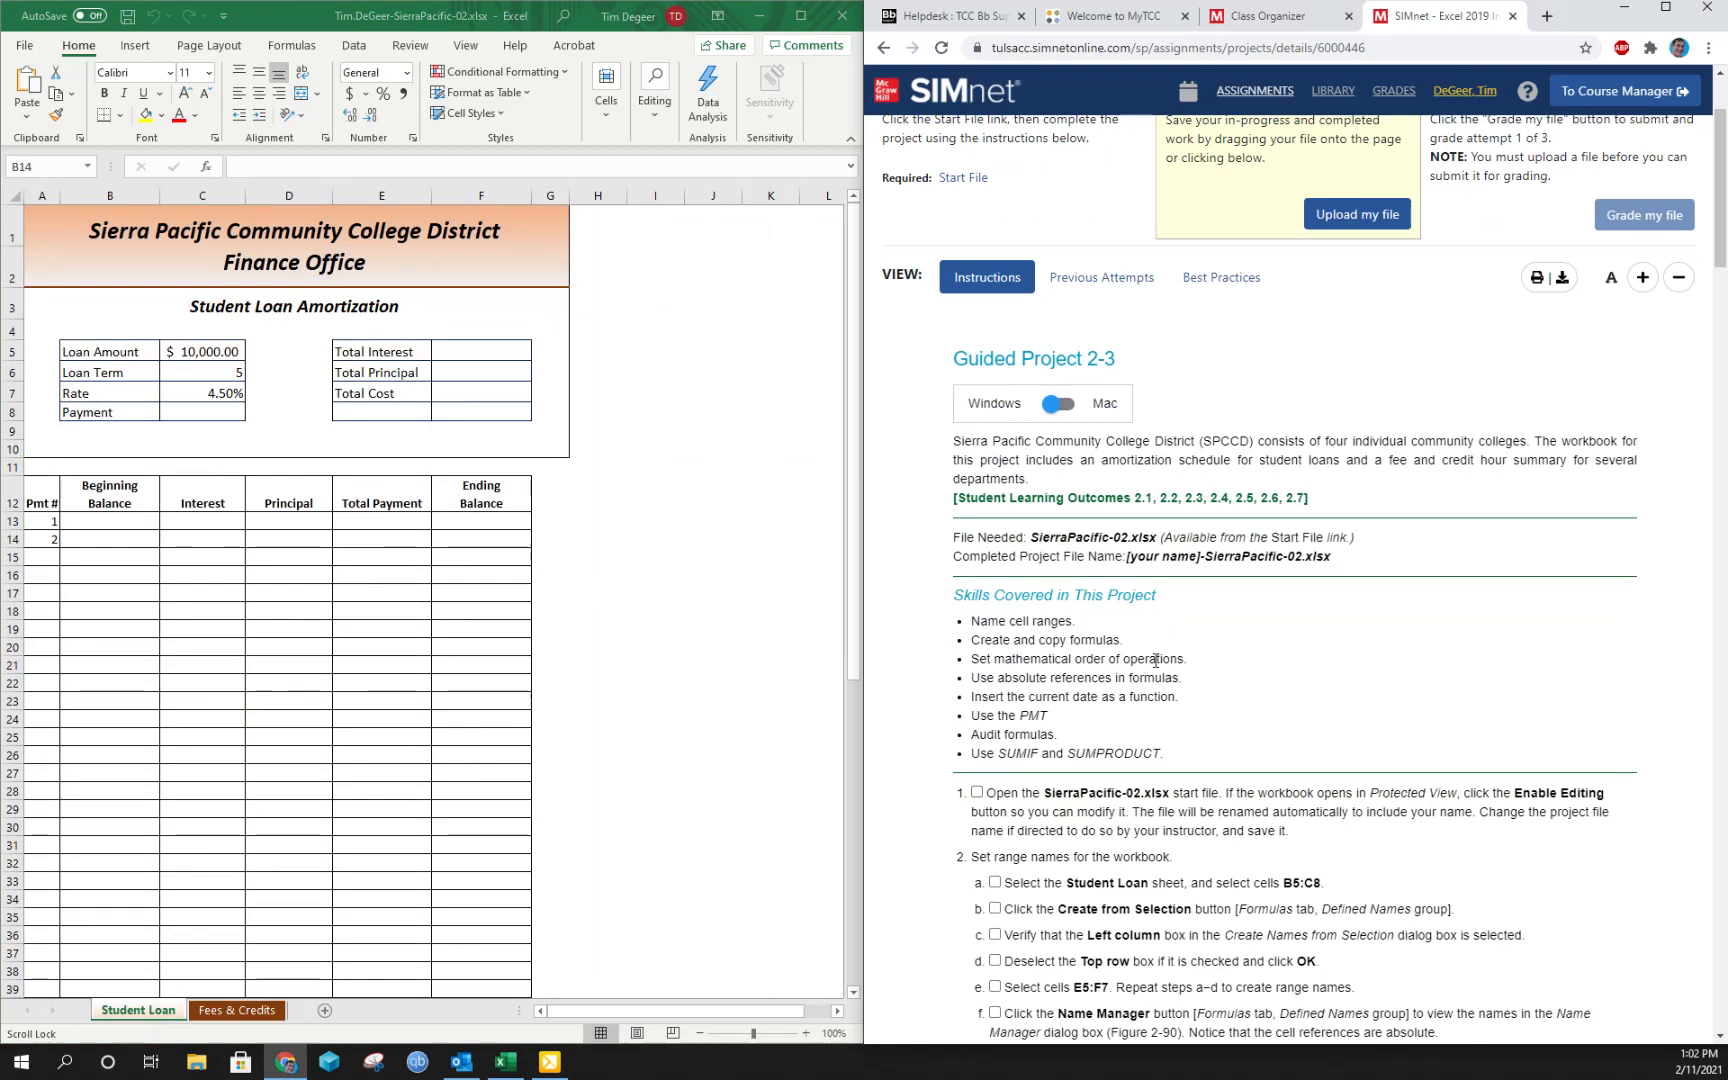
scroll(1152, 661, down, 2)
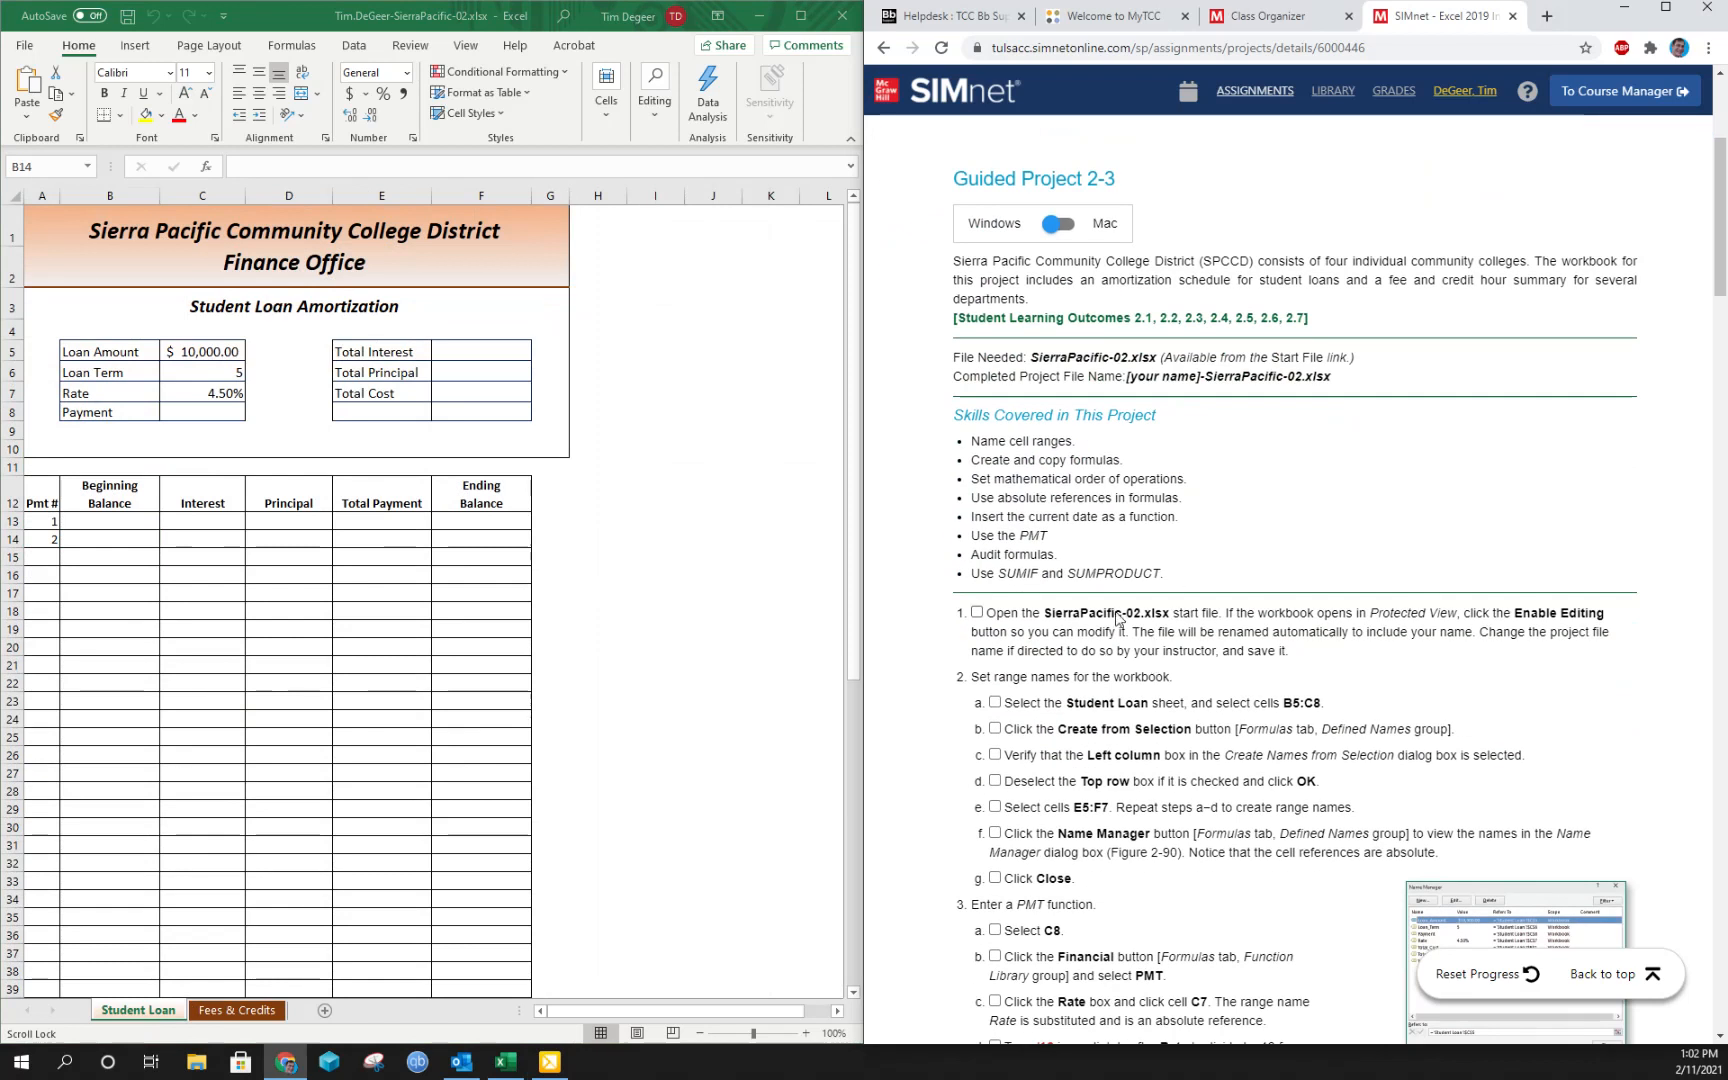
click(978, 615)
Create range names from B5:C8 on the Student Loan sheet using the left column, checking off instruction 2a.
scroll(1148, 635, down, 1)
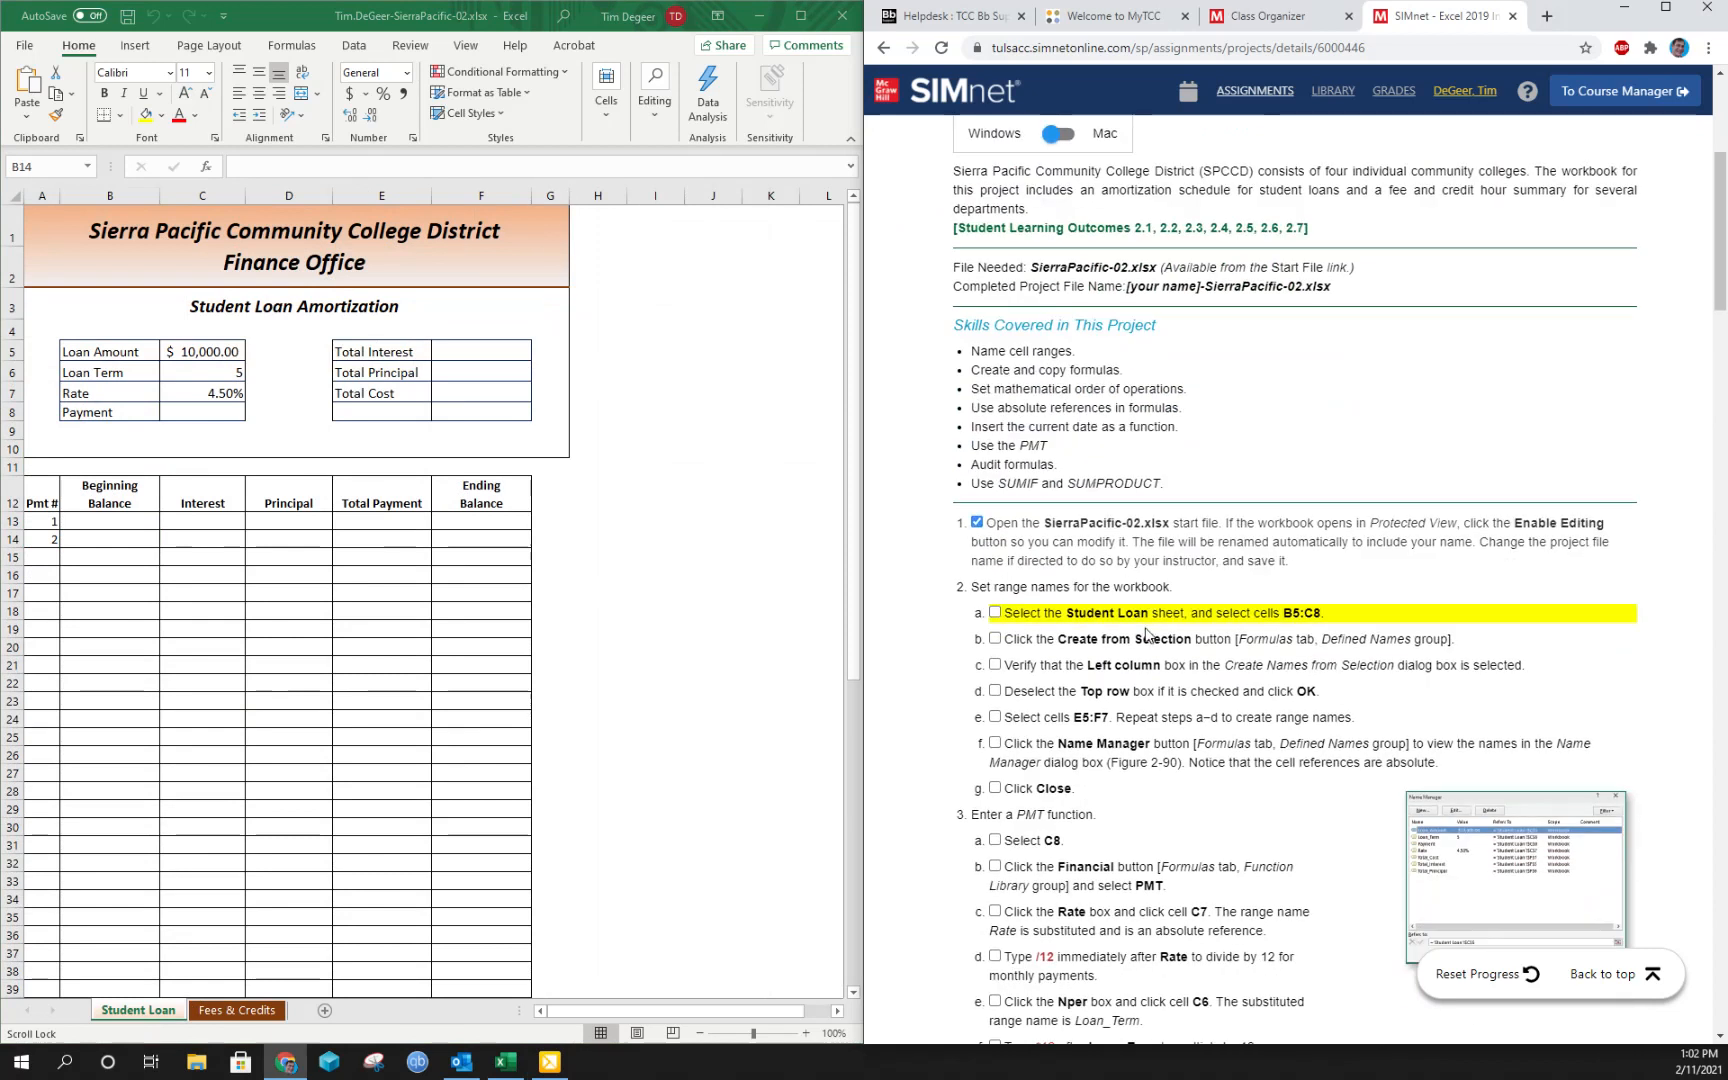
scroll(1148, 635, down, 1)
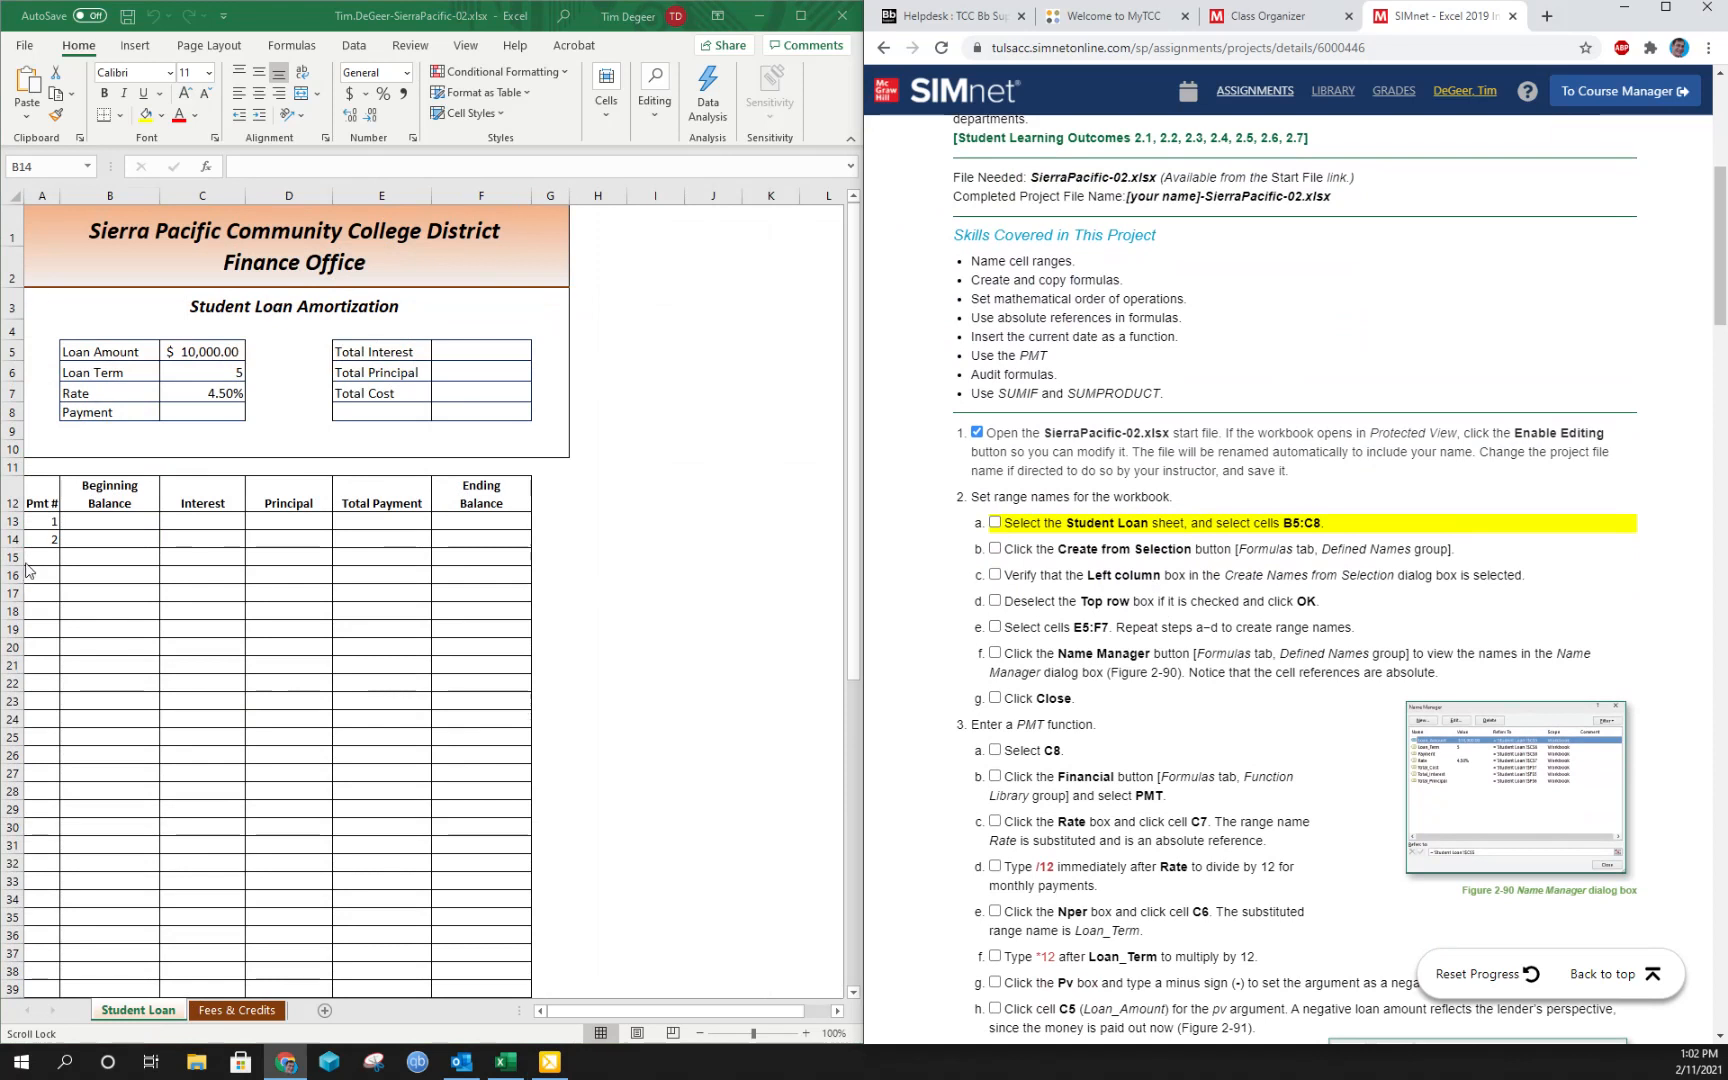
click(138, 372)
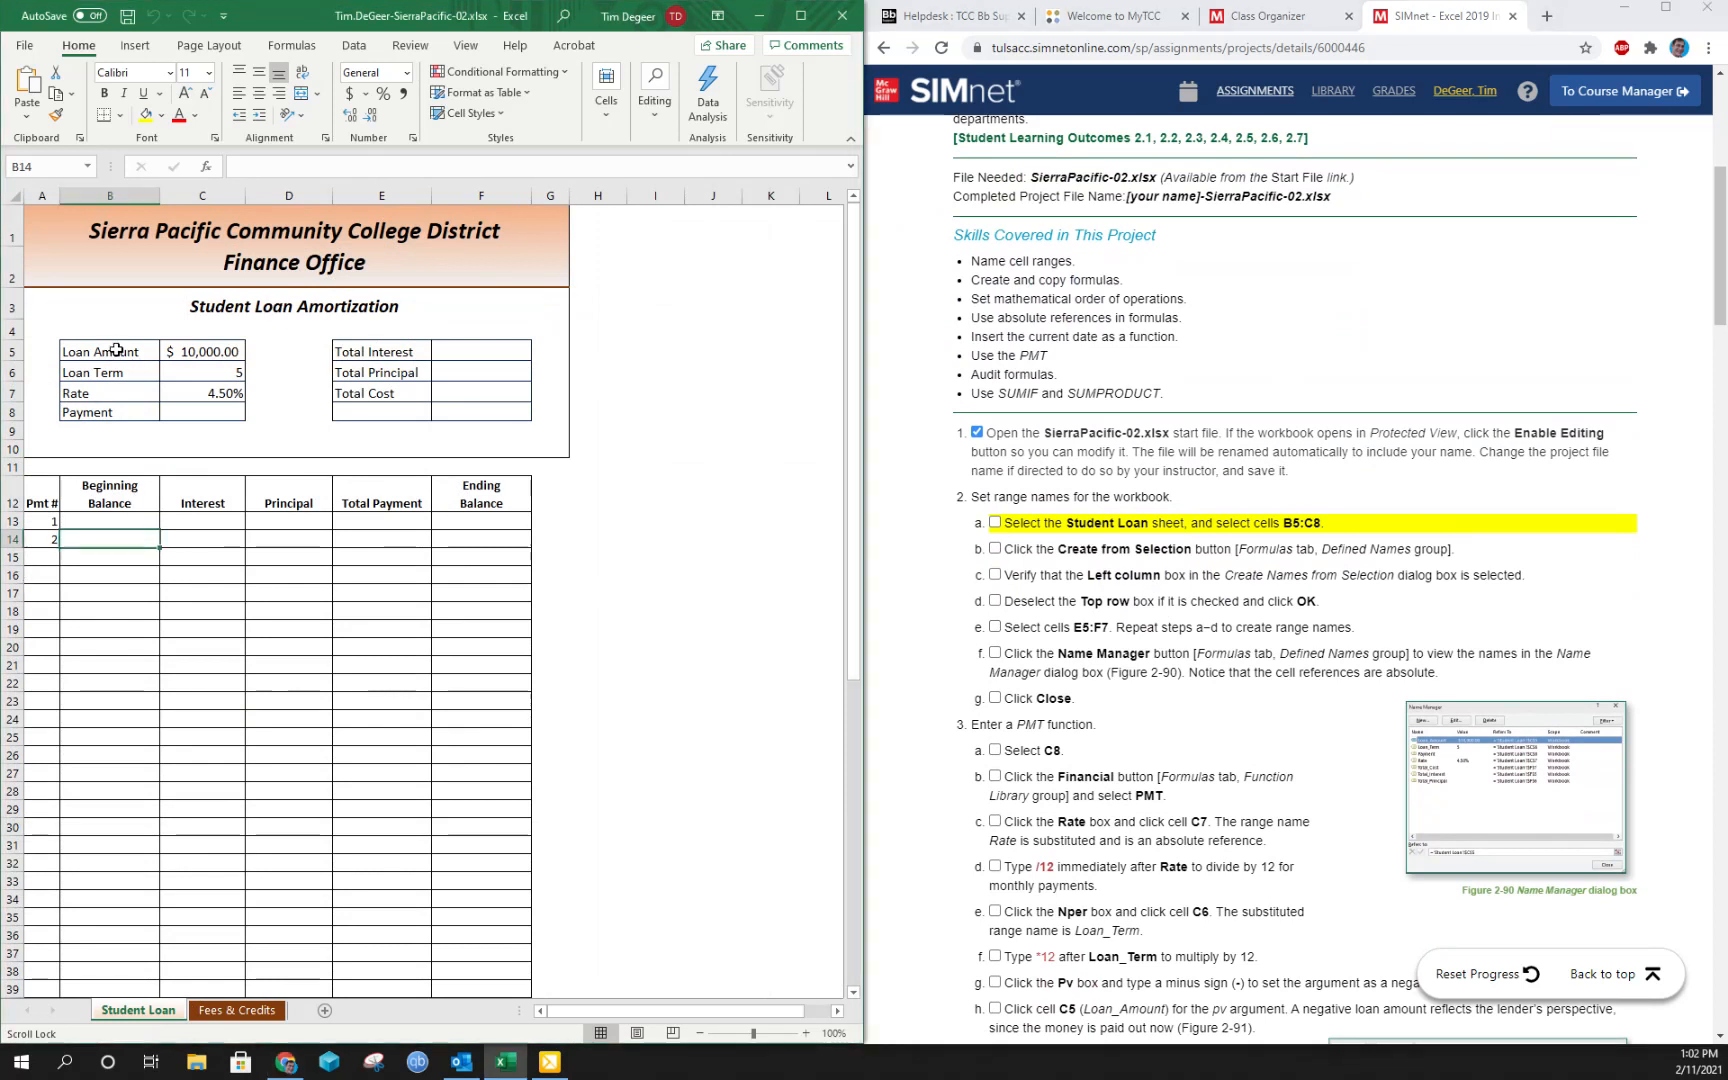
mouse_move(110, 346)
mouse_down()
mouse_move(205, 355)
mouse_move(185, 417)
mouse_up()
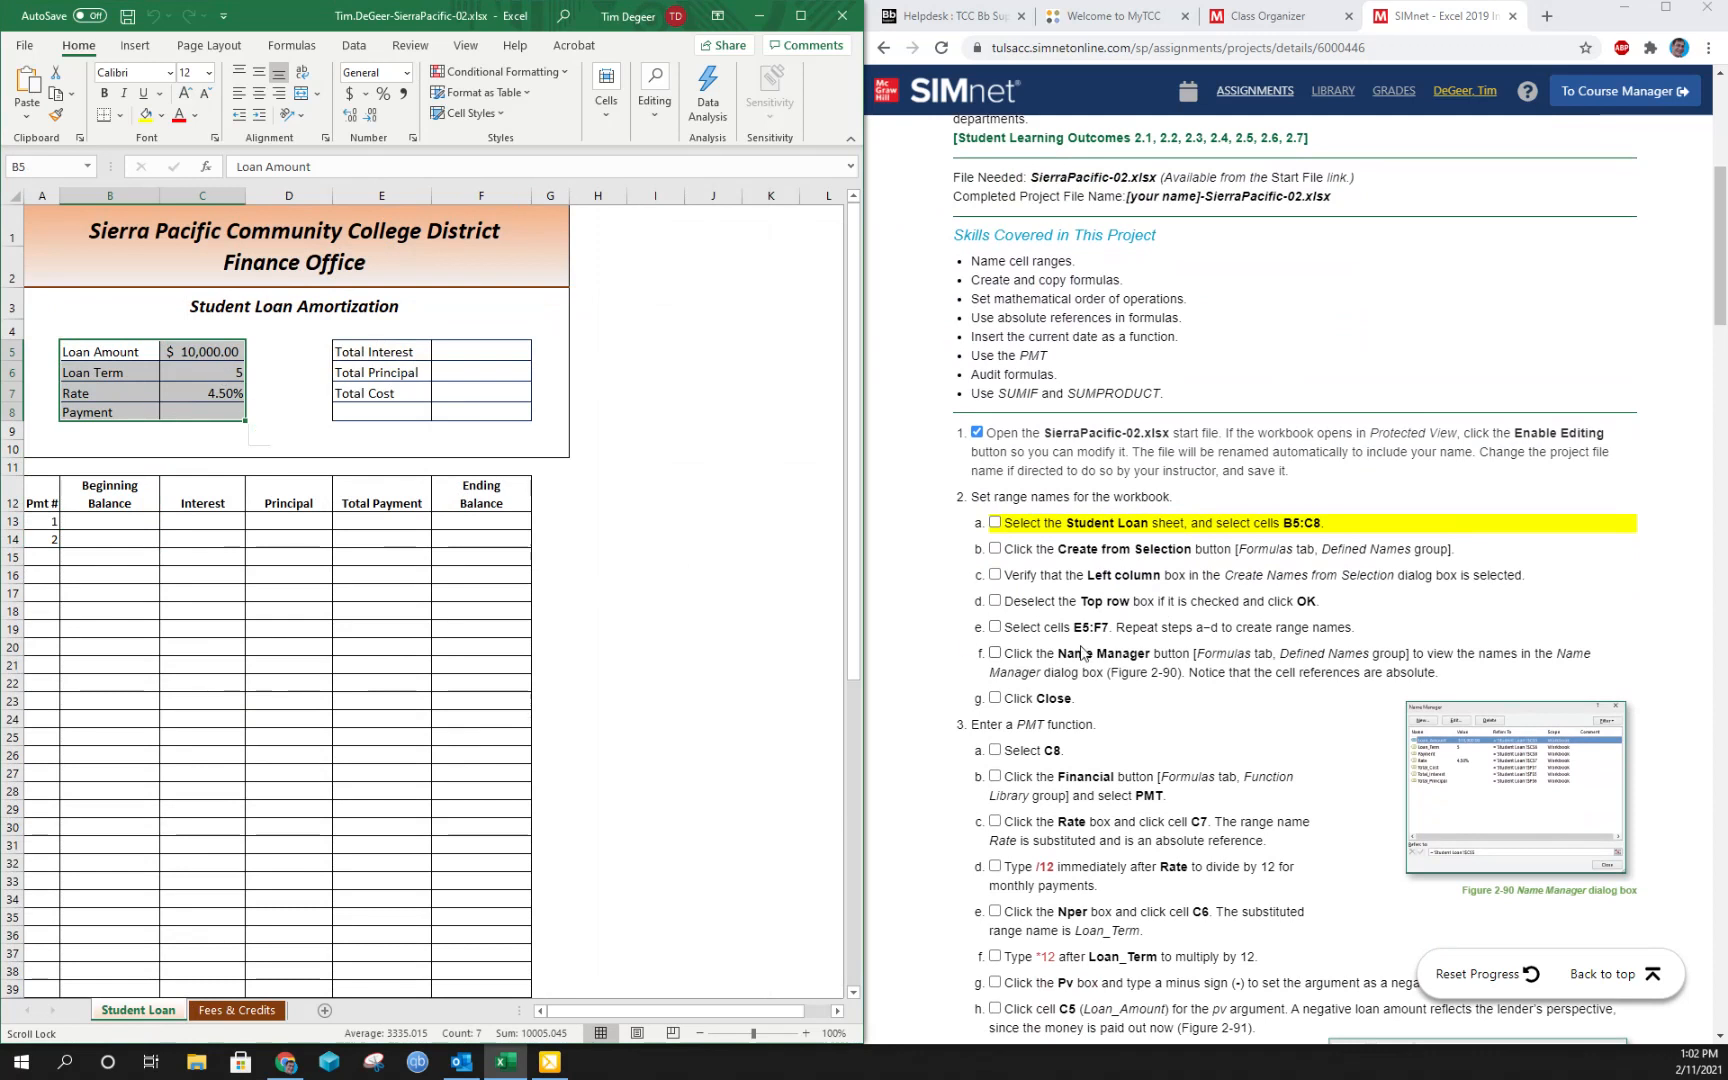
click(995, 523)
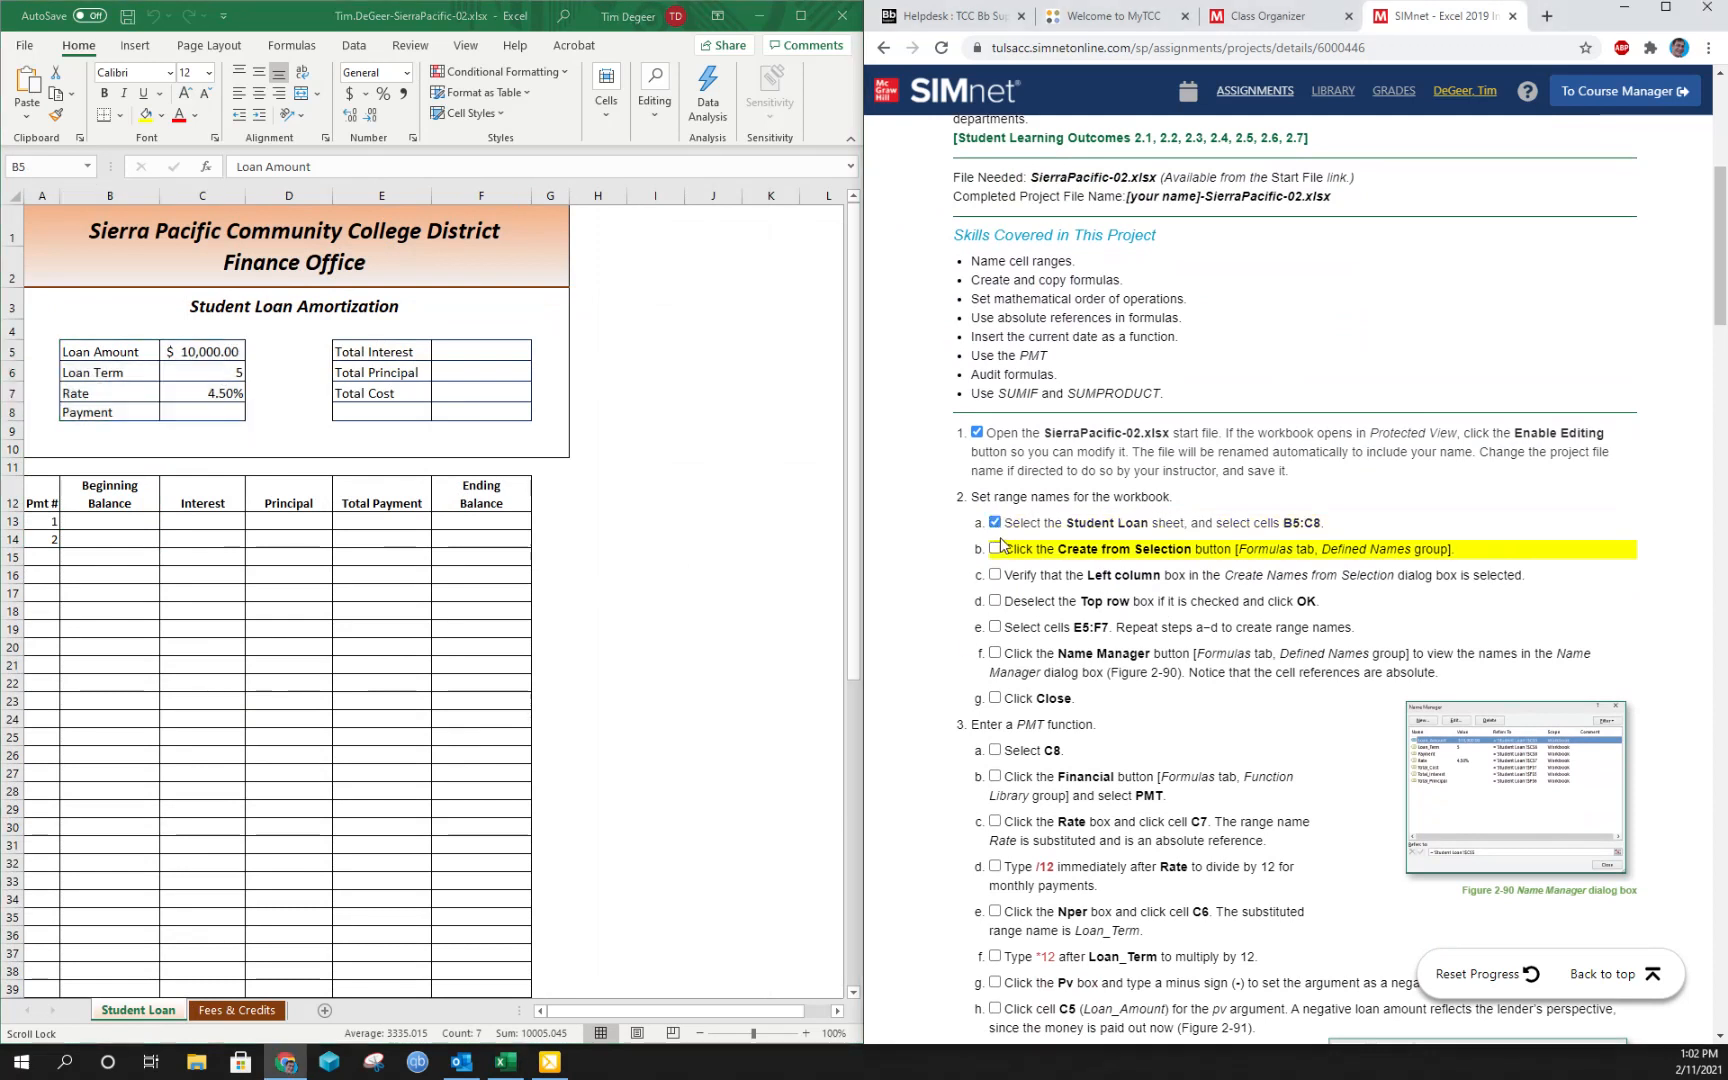
click(298, 47)
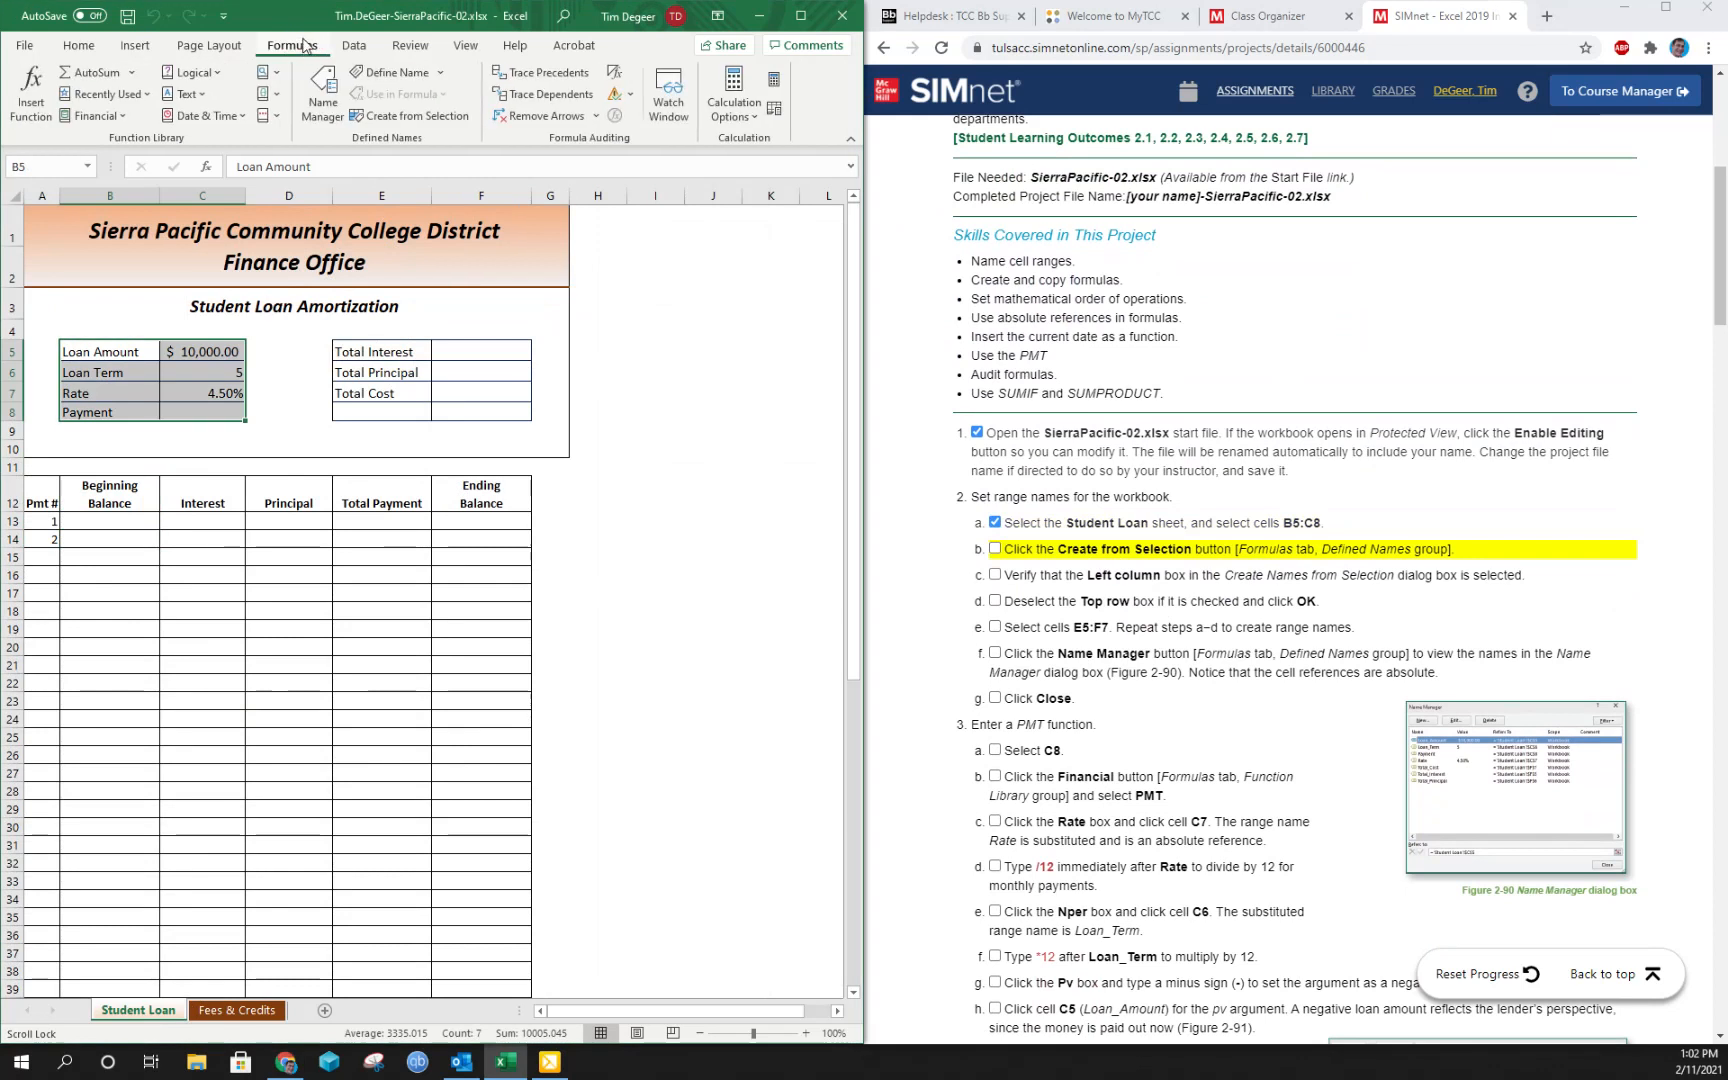
click(431, 116)
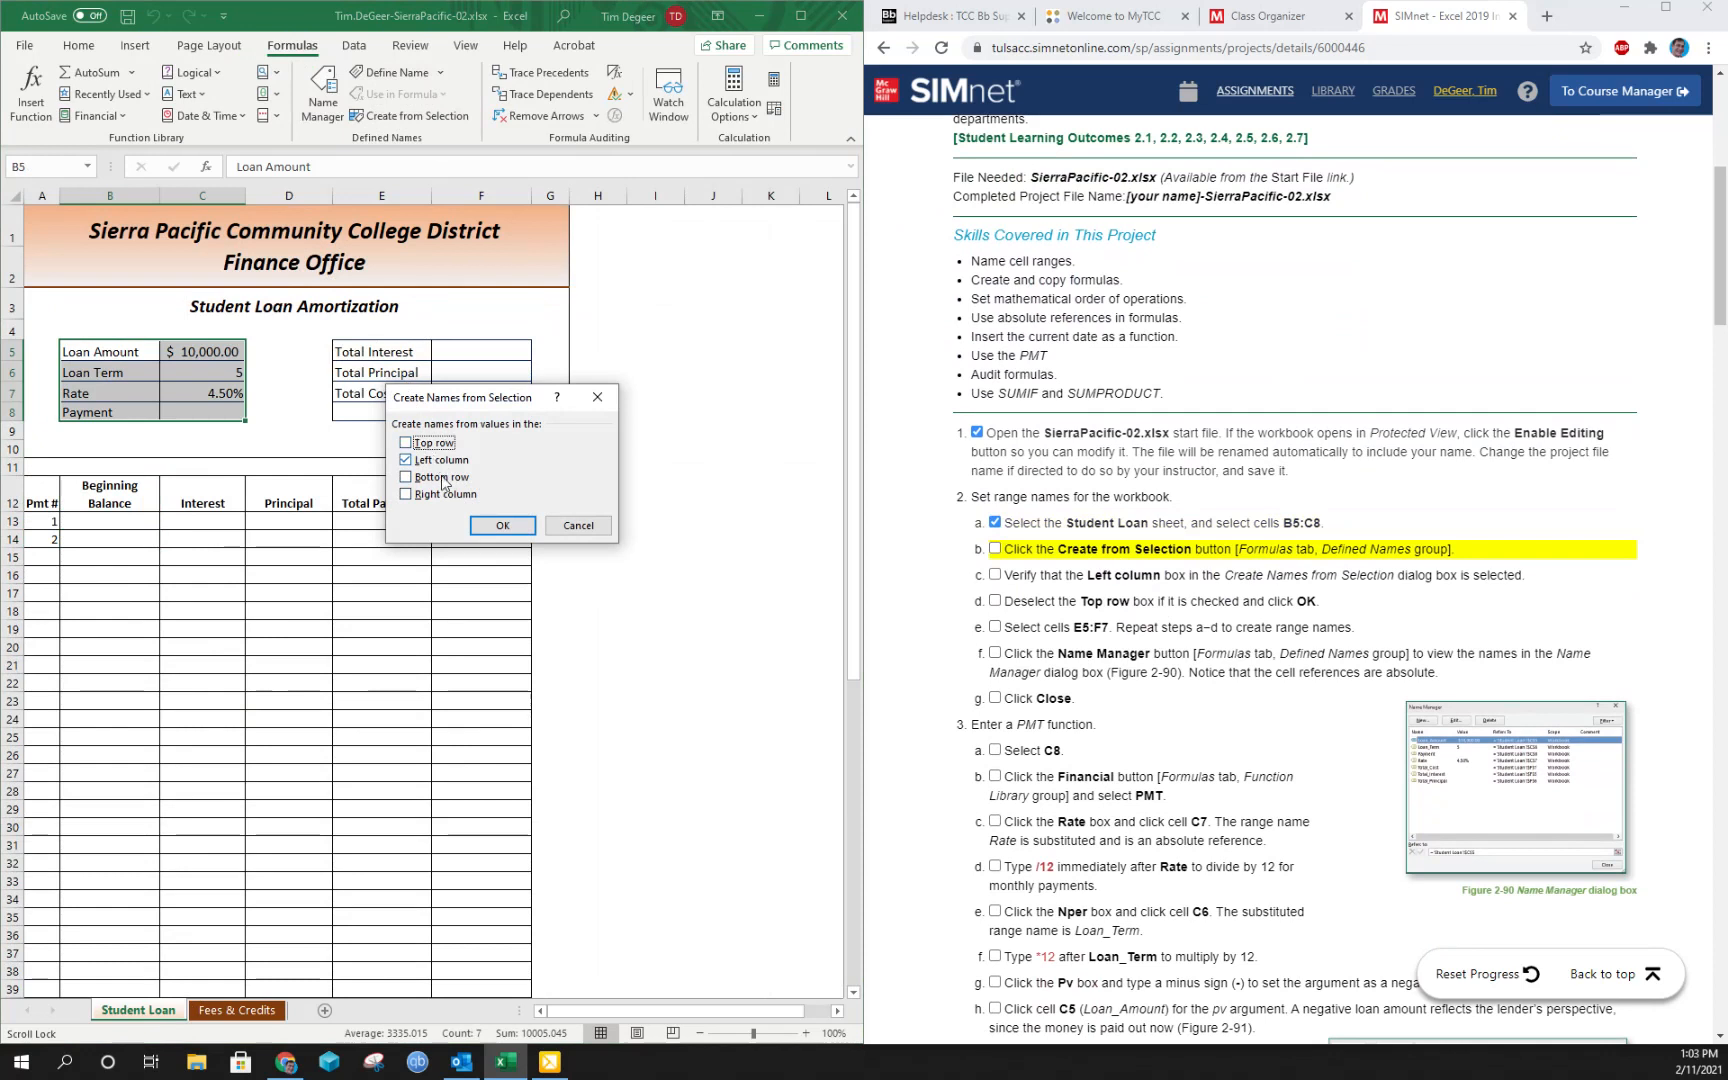
click(506, 527)
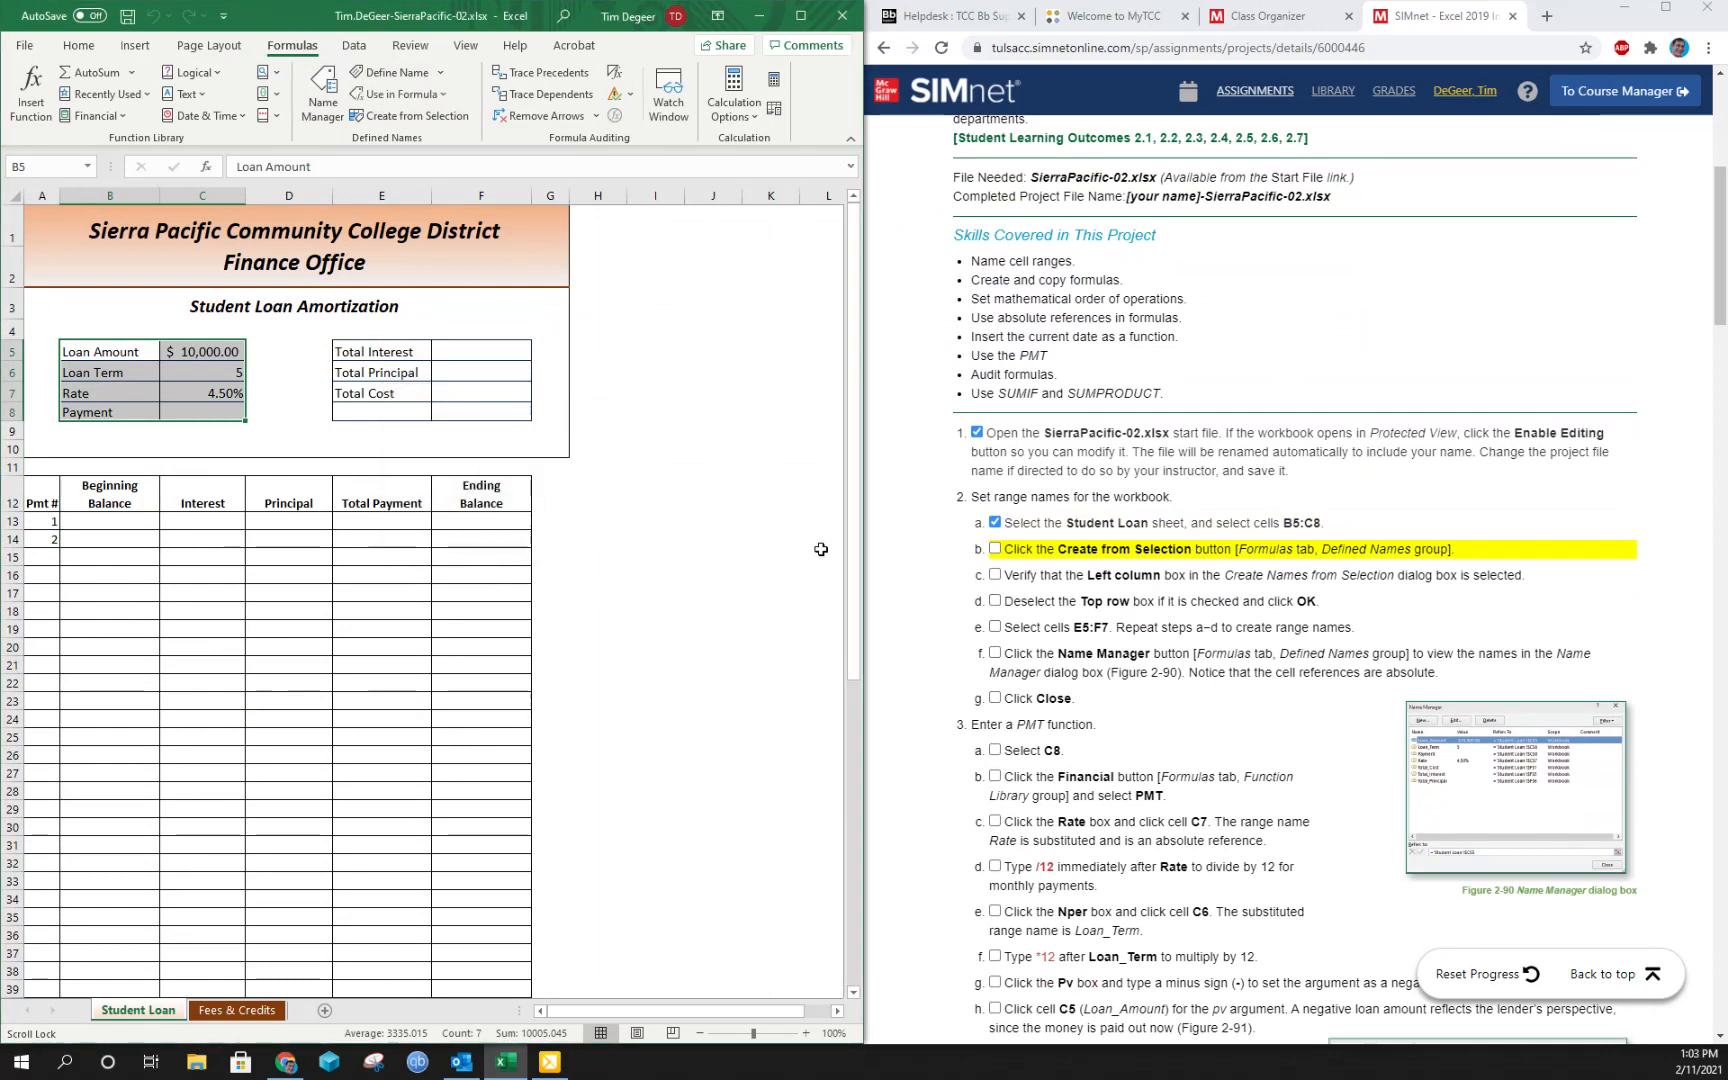
Check off instructions 2b, 2c and 2d in the project checklist.
click(998, 550)
click(998, 550)
click(996, 550)
click(995, 575)
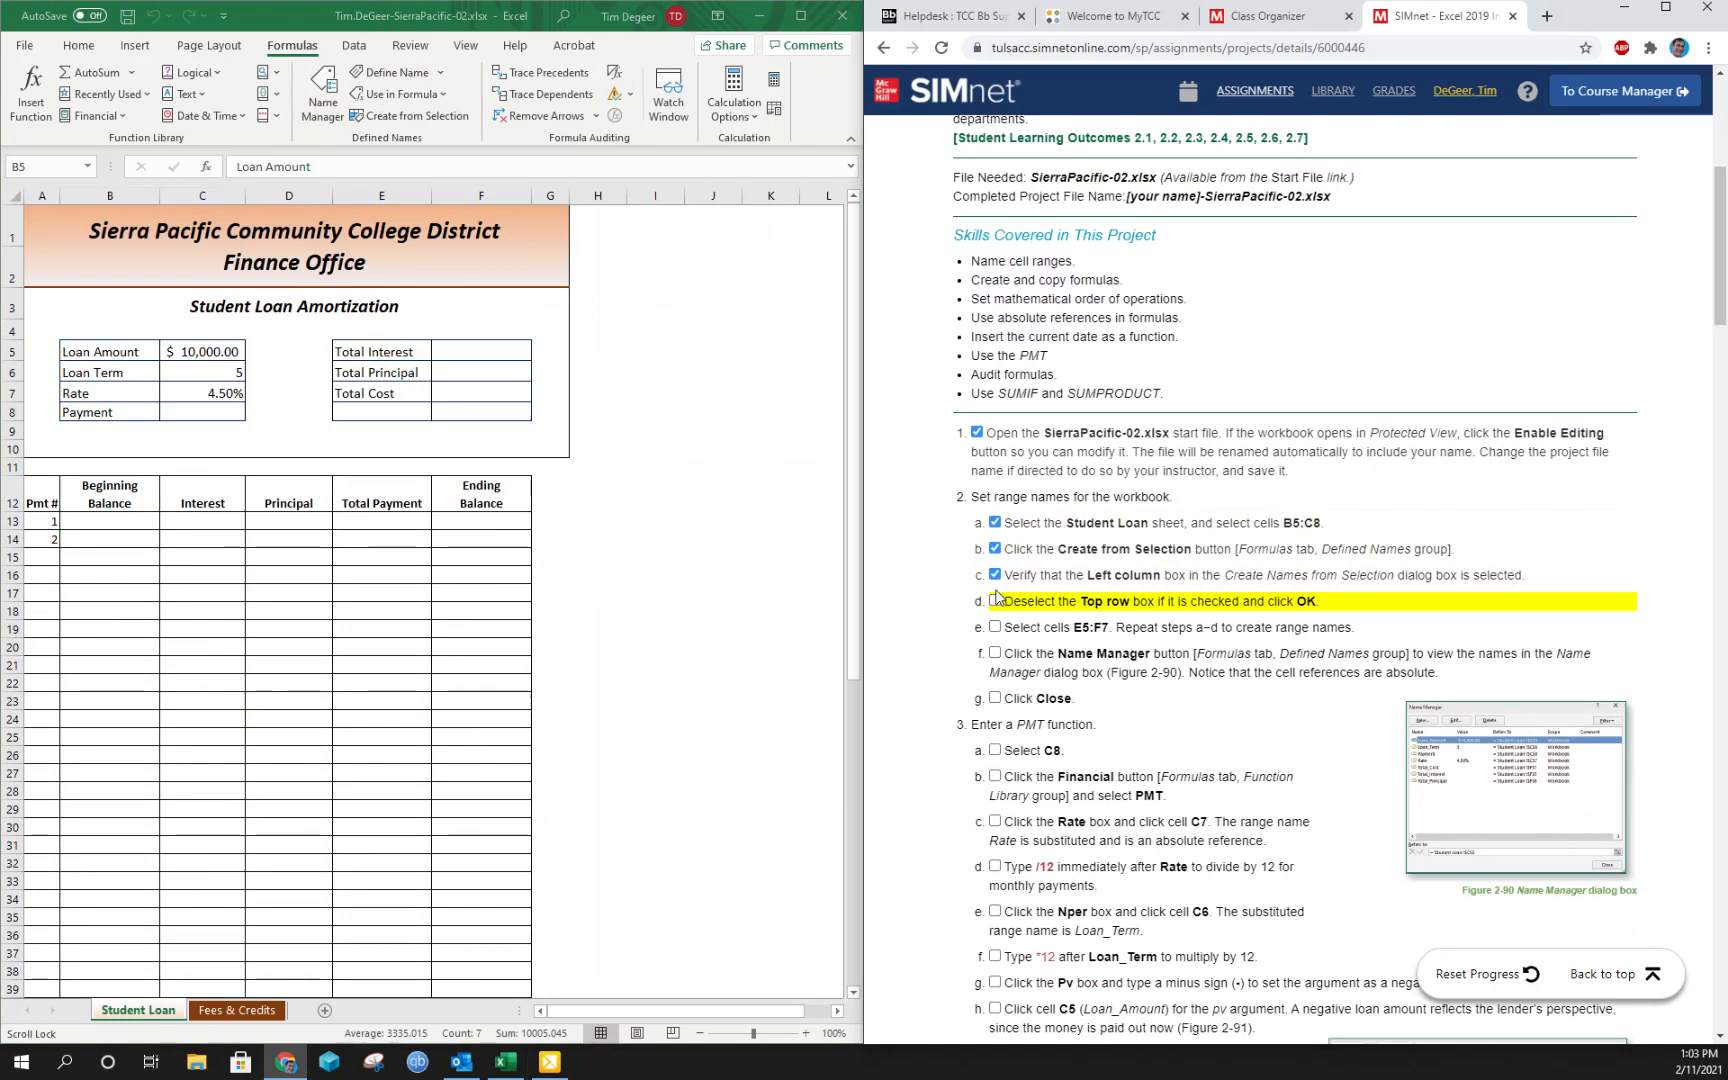
click(995, 601)
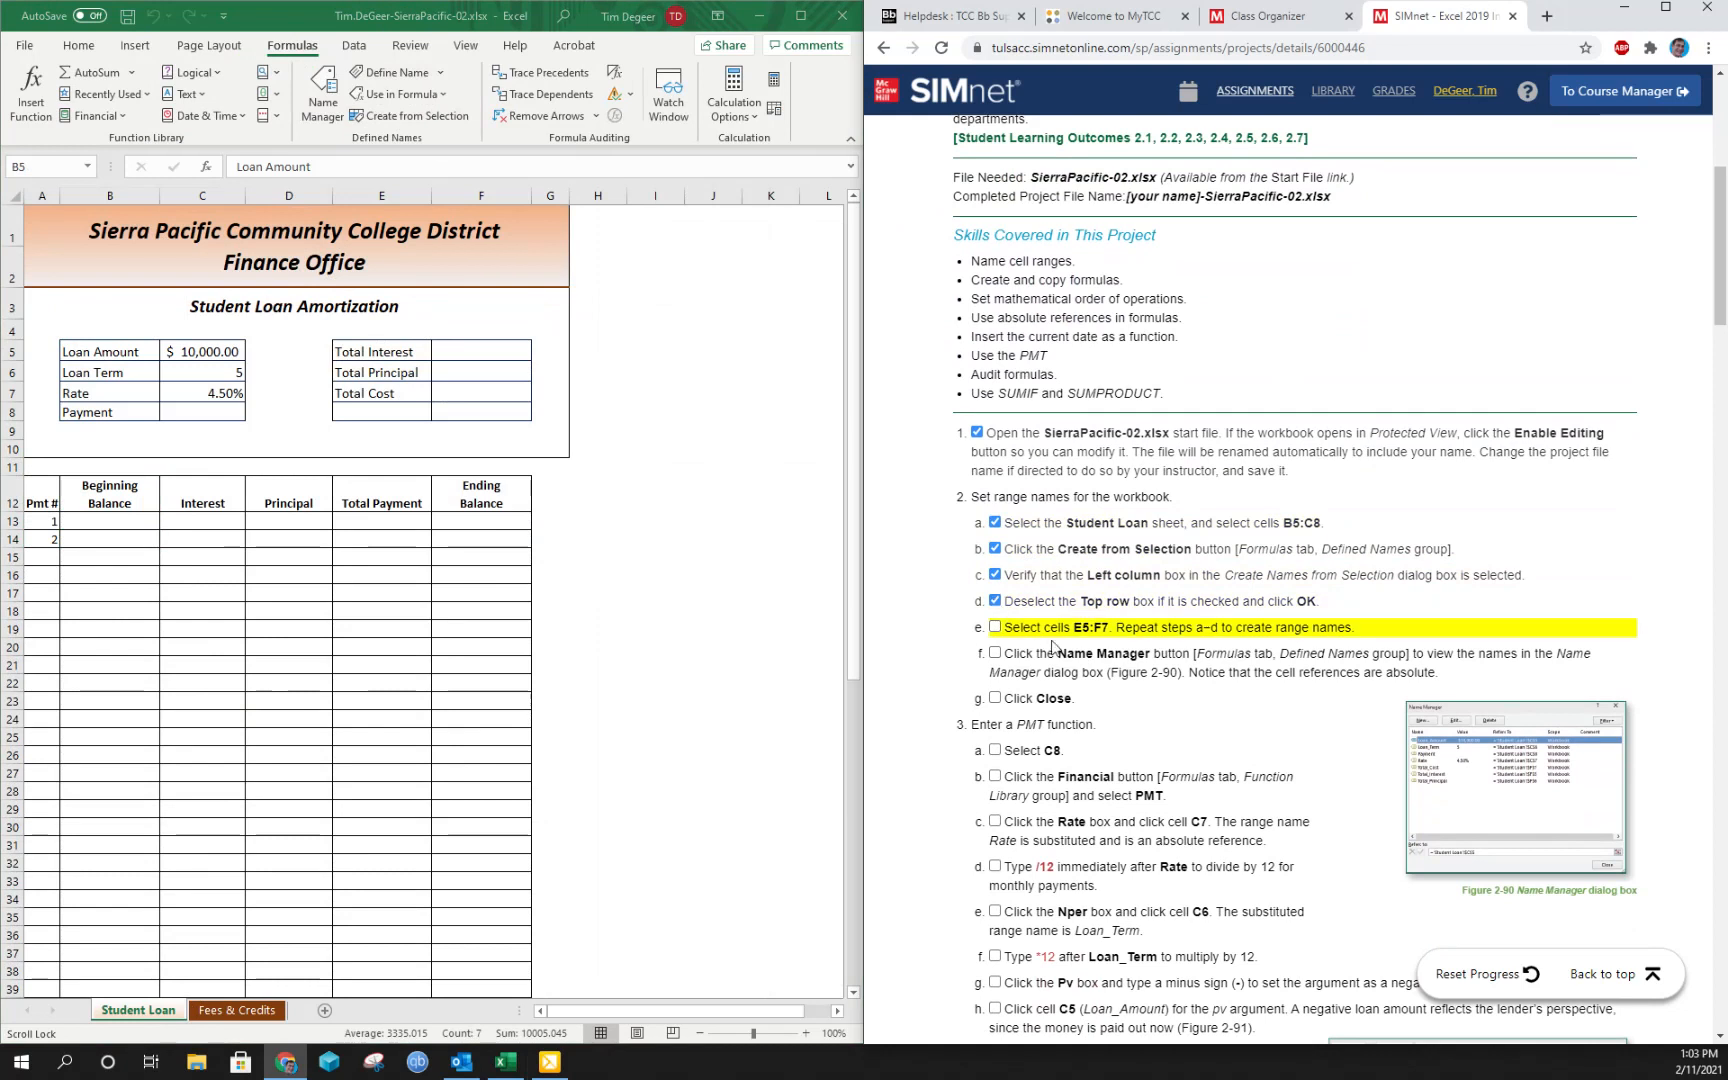
Create range names from E5:F7 using the left column labels, and check off instruction 2e.
click(409, 349)
drag(409, 349, 455, 393)
click(418, 117)
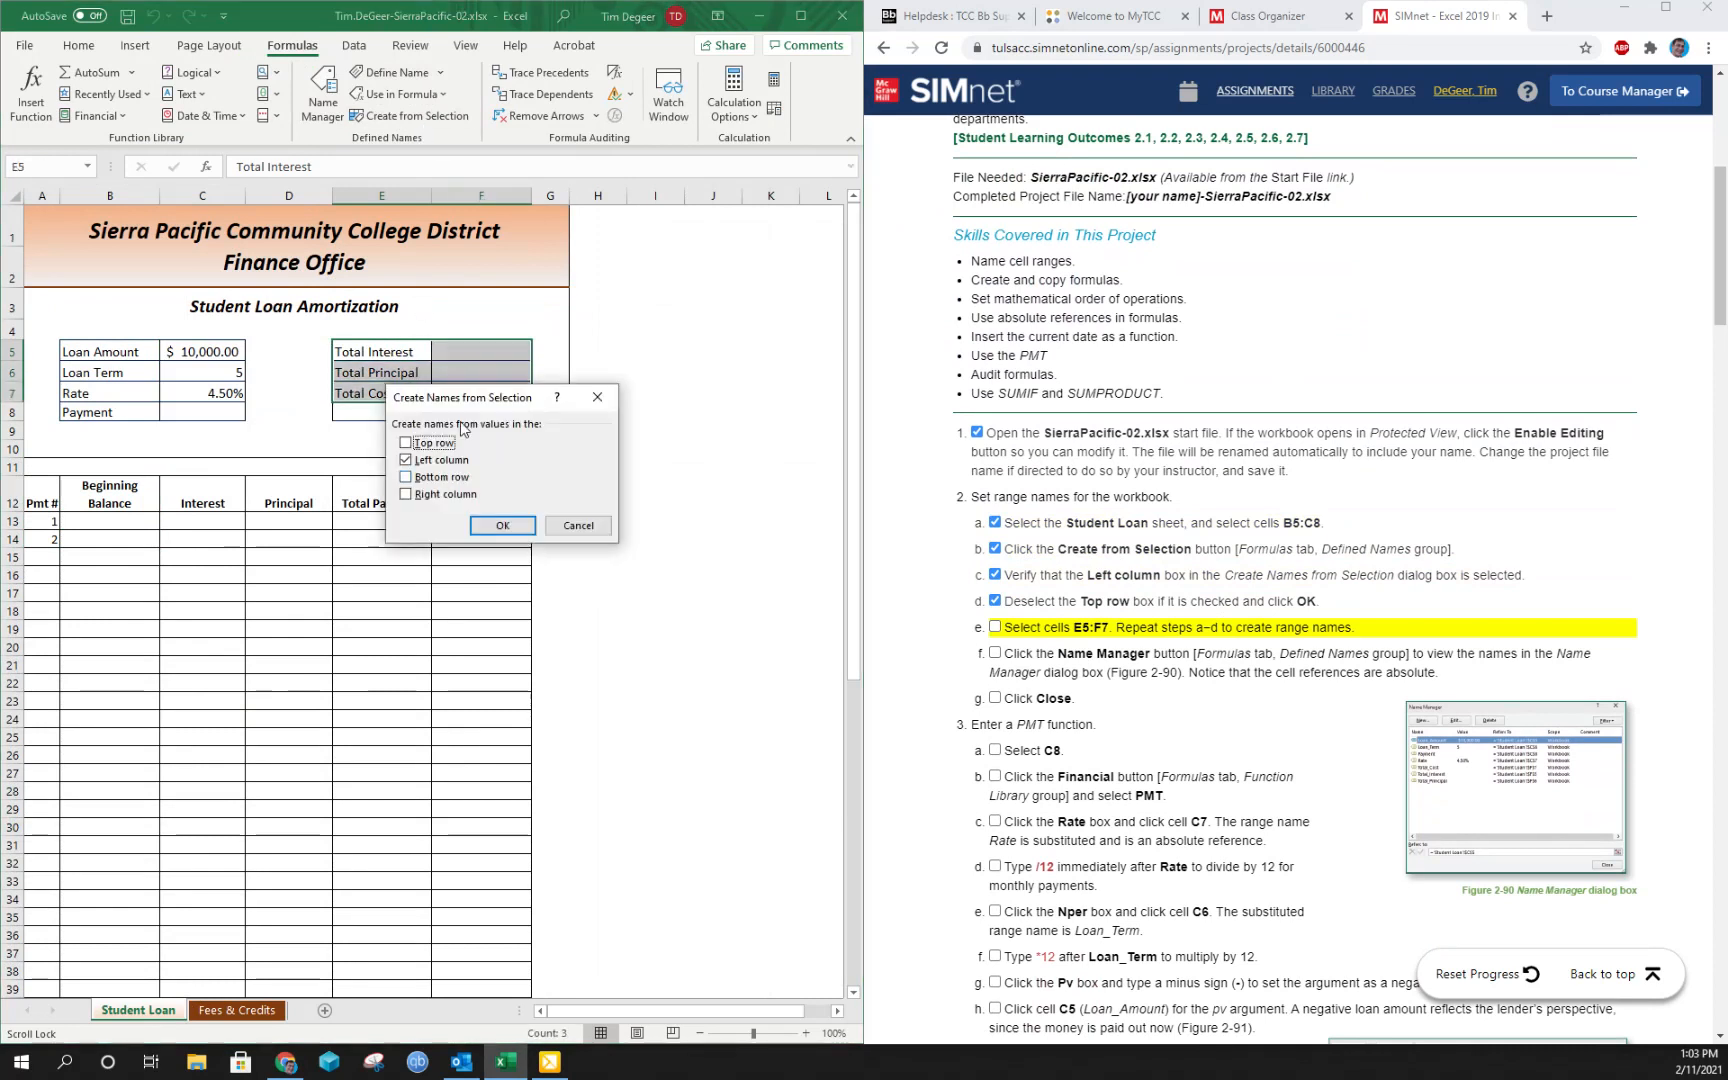
click(503, 526)
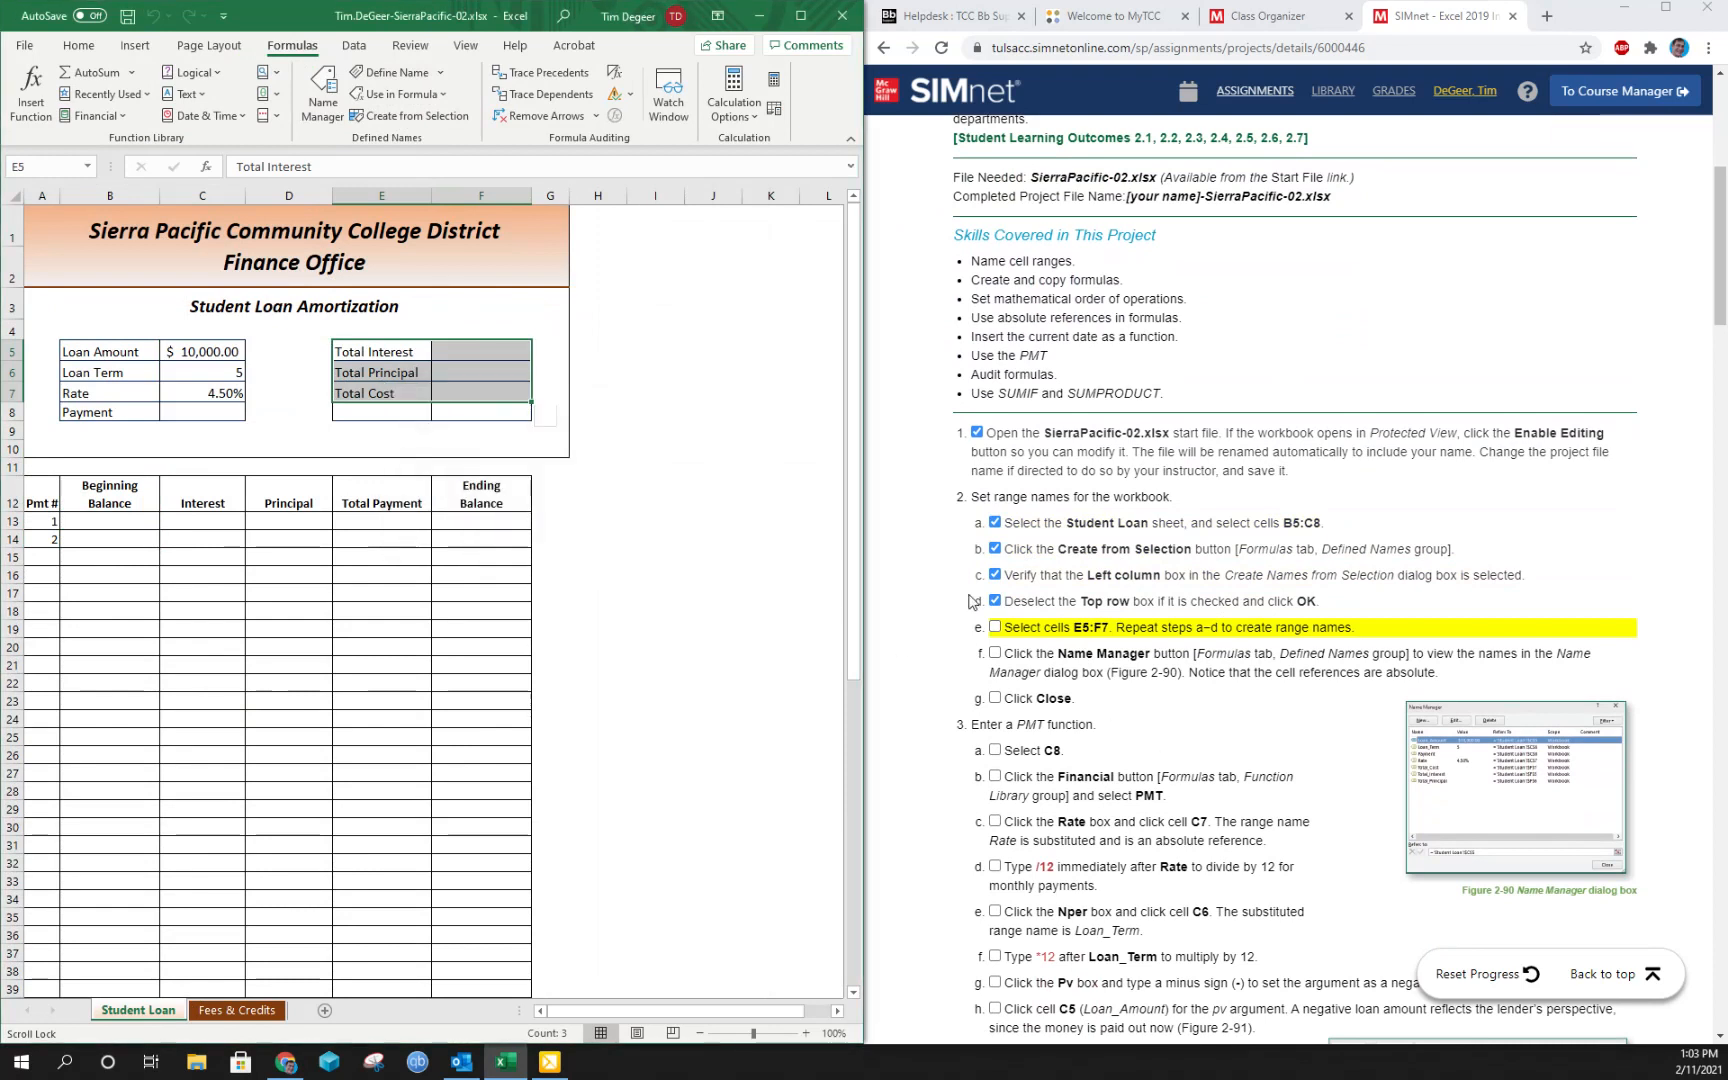
click(995, 627)
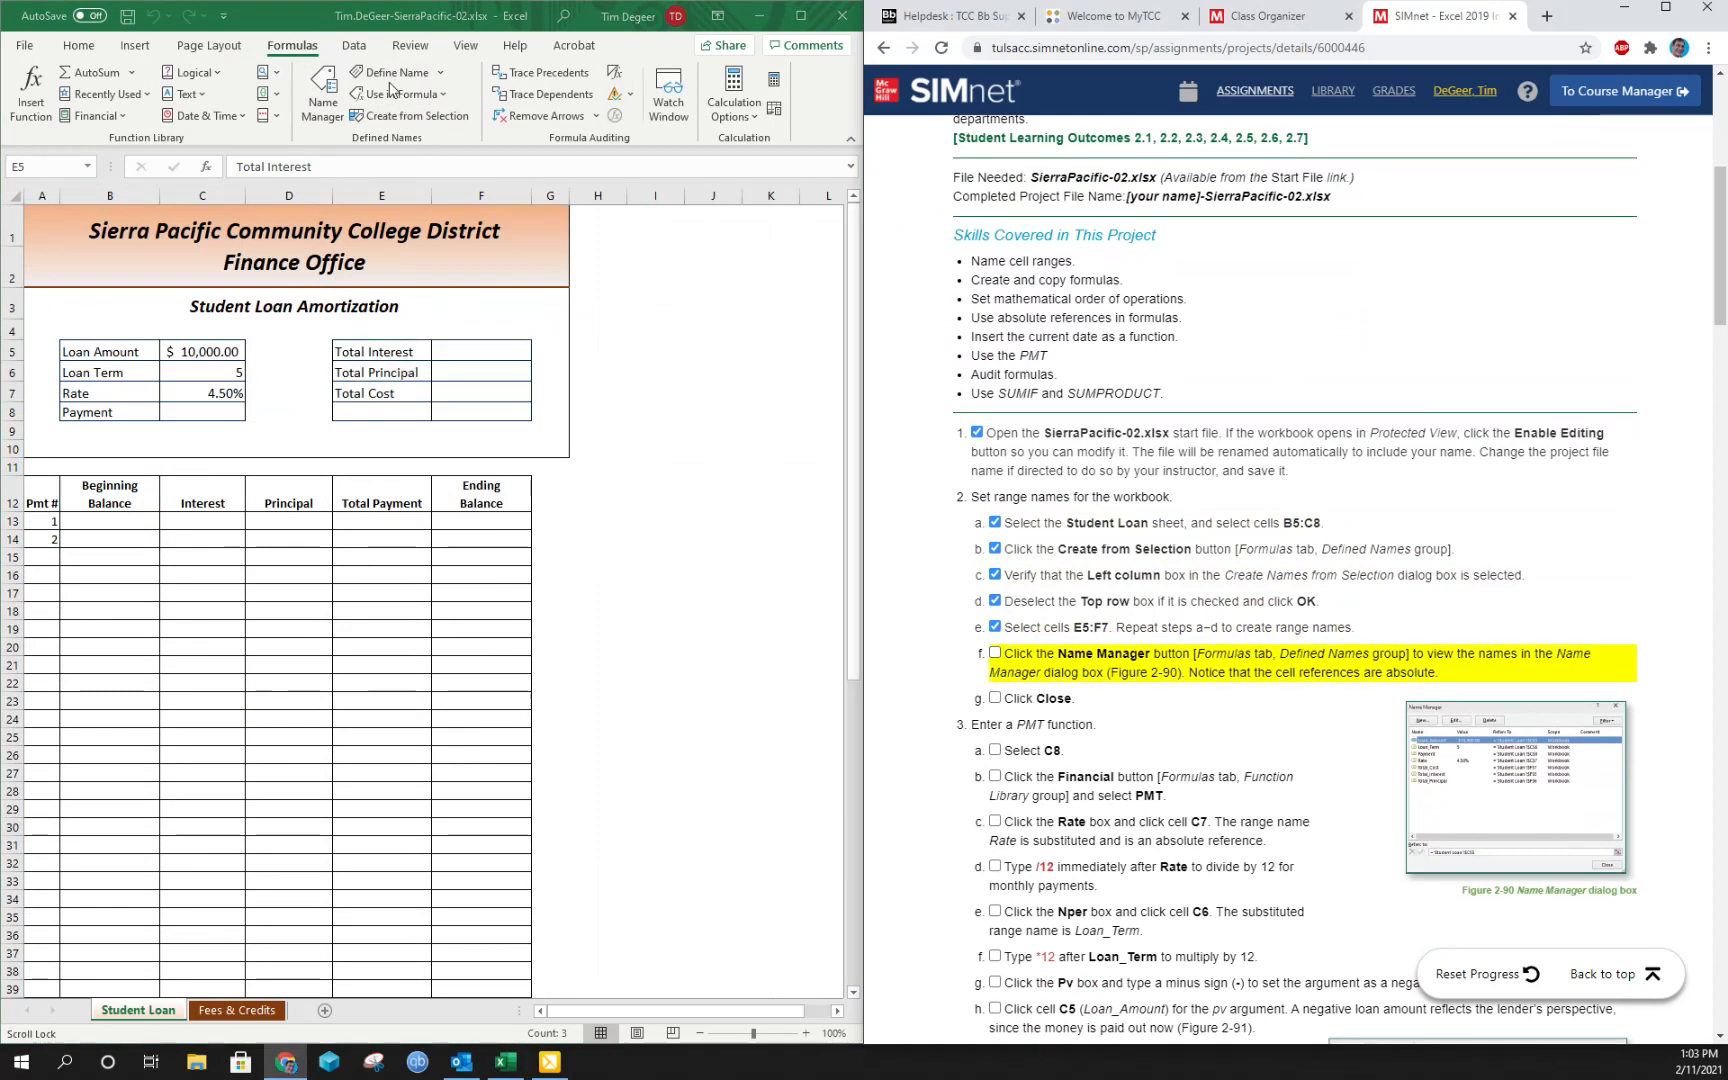
Examine the defined names in the Name Manager, widening the Refers To column to read the full cell references.
click(336, 106)
click(336, 106)
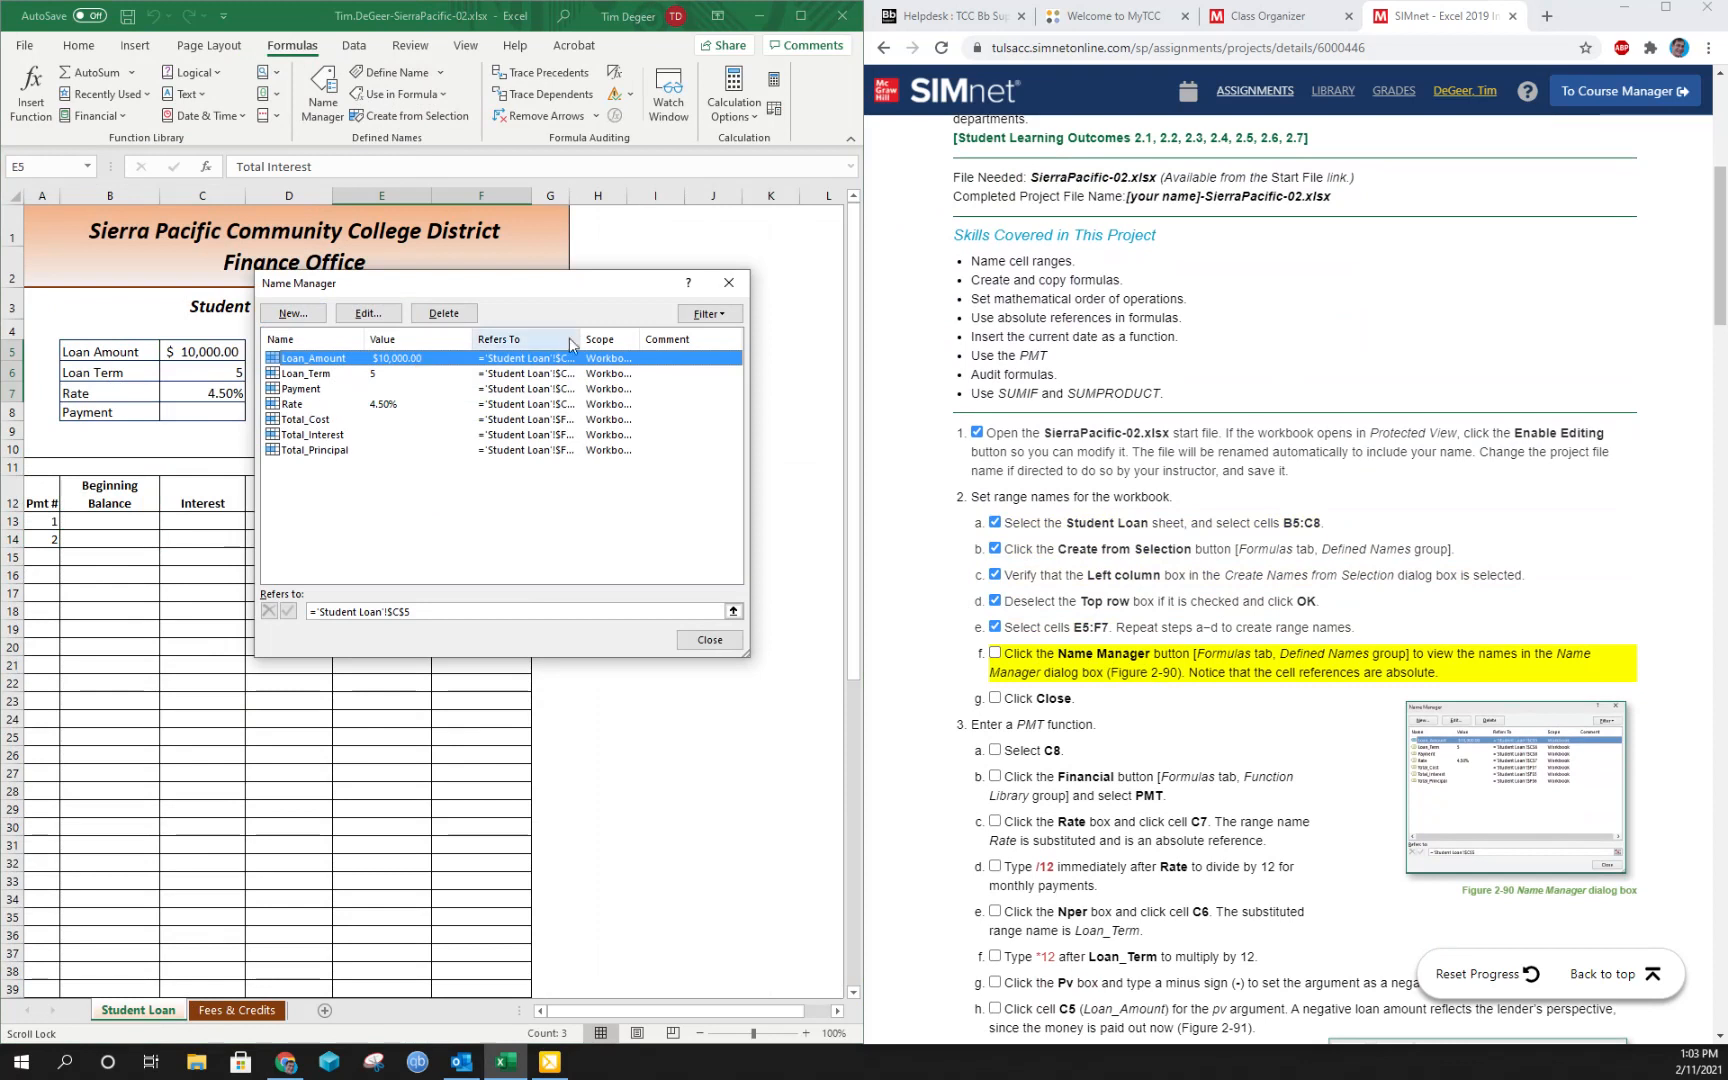
drag(581, 339, 627, 339)
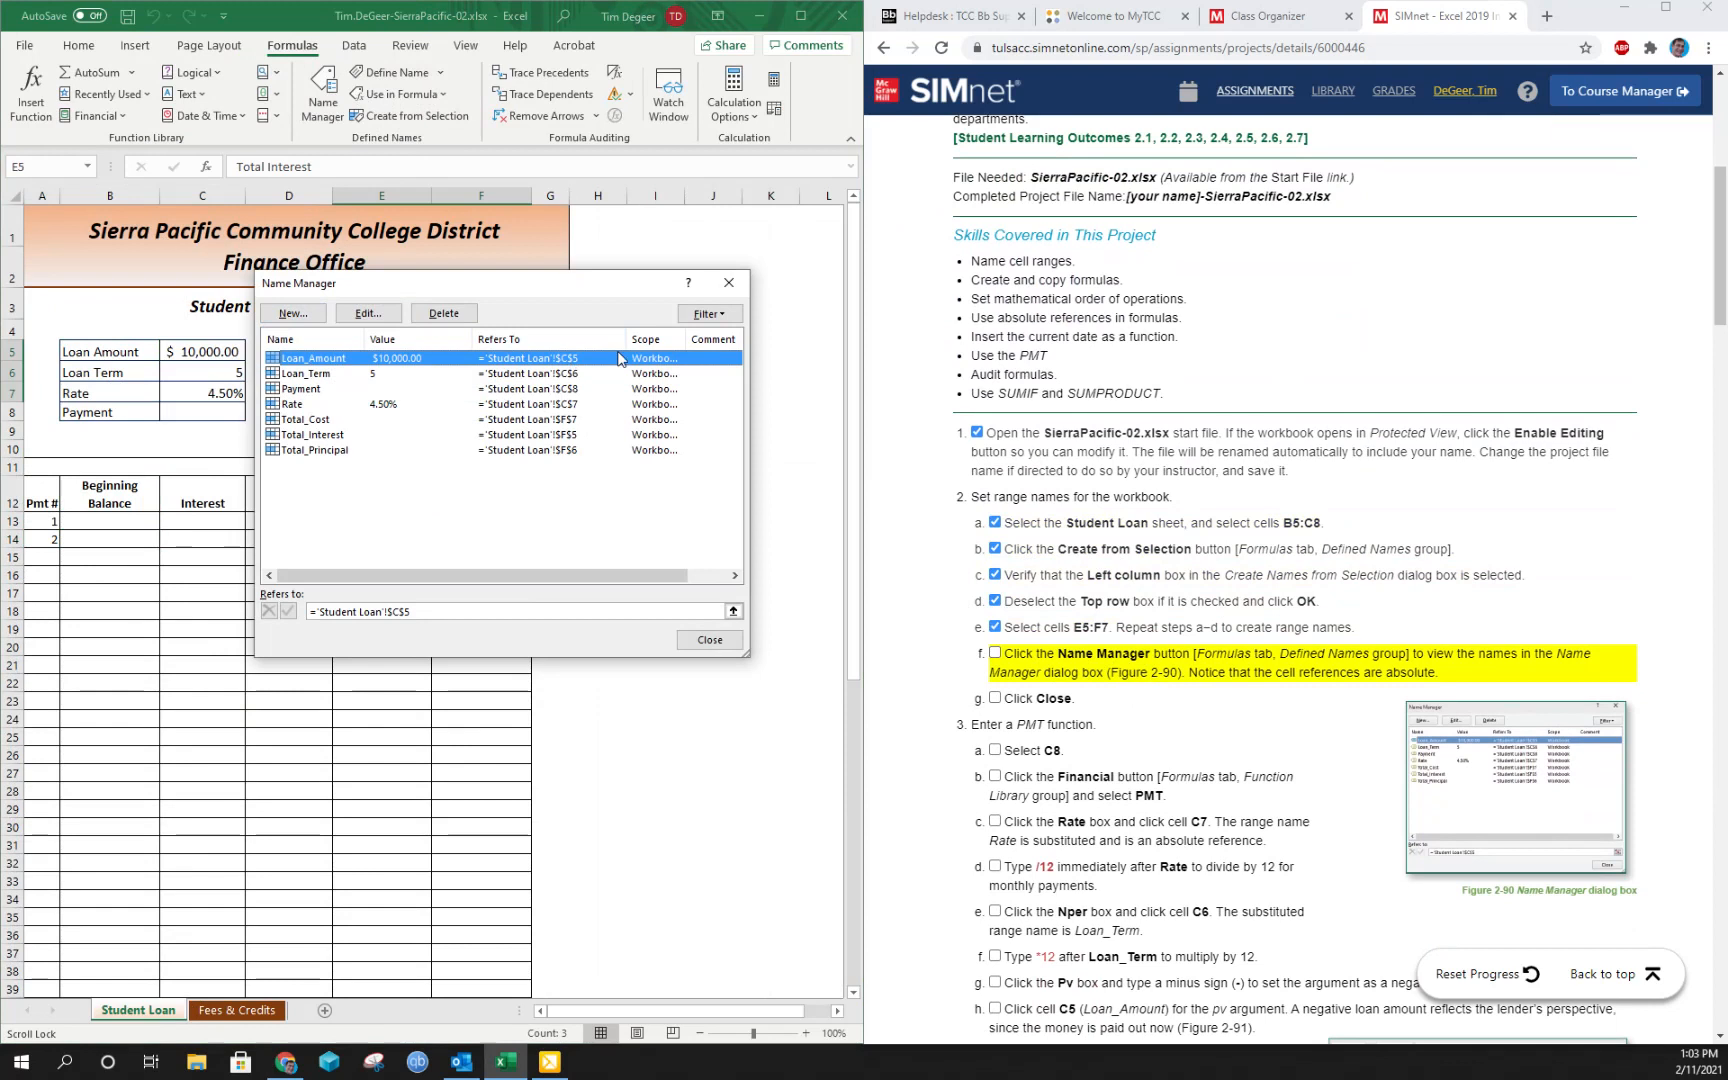
click(710, 640)
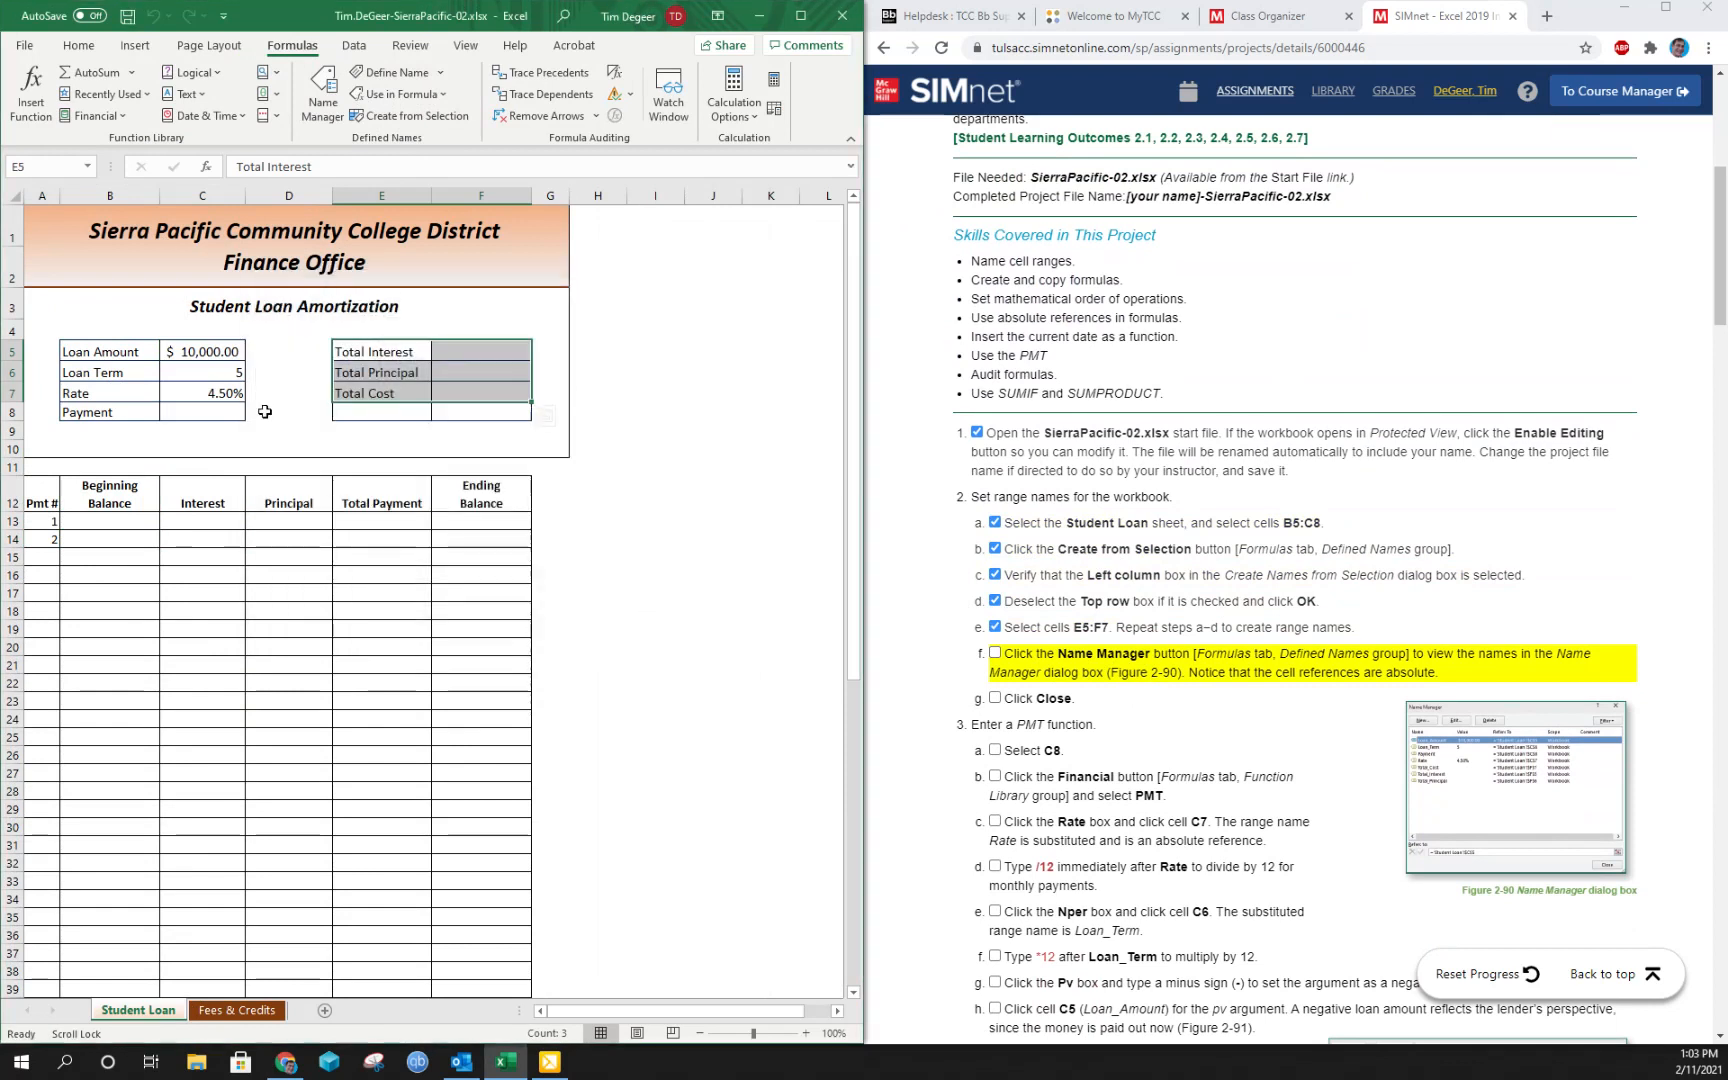
View the range name of cell C5 and the list of workbook names, and check off instructions 2f and 2g.
click(194, 353)
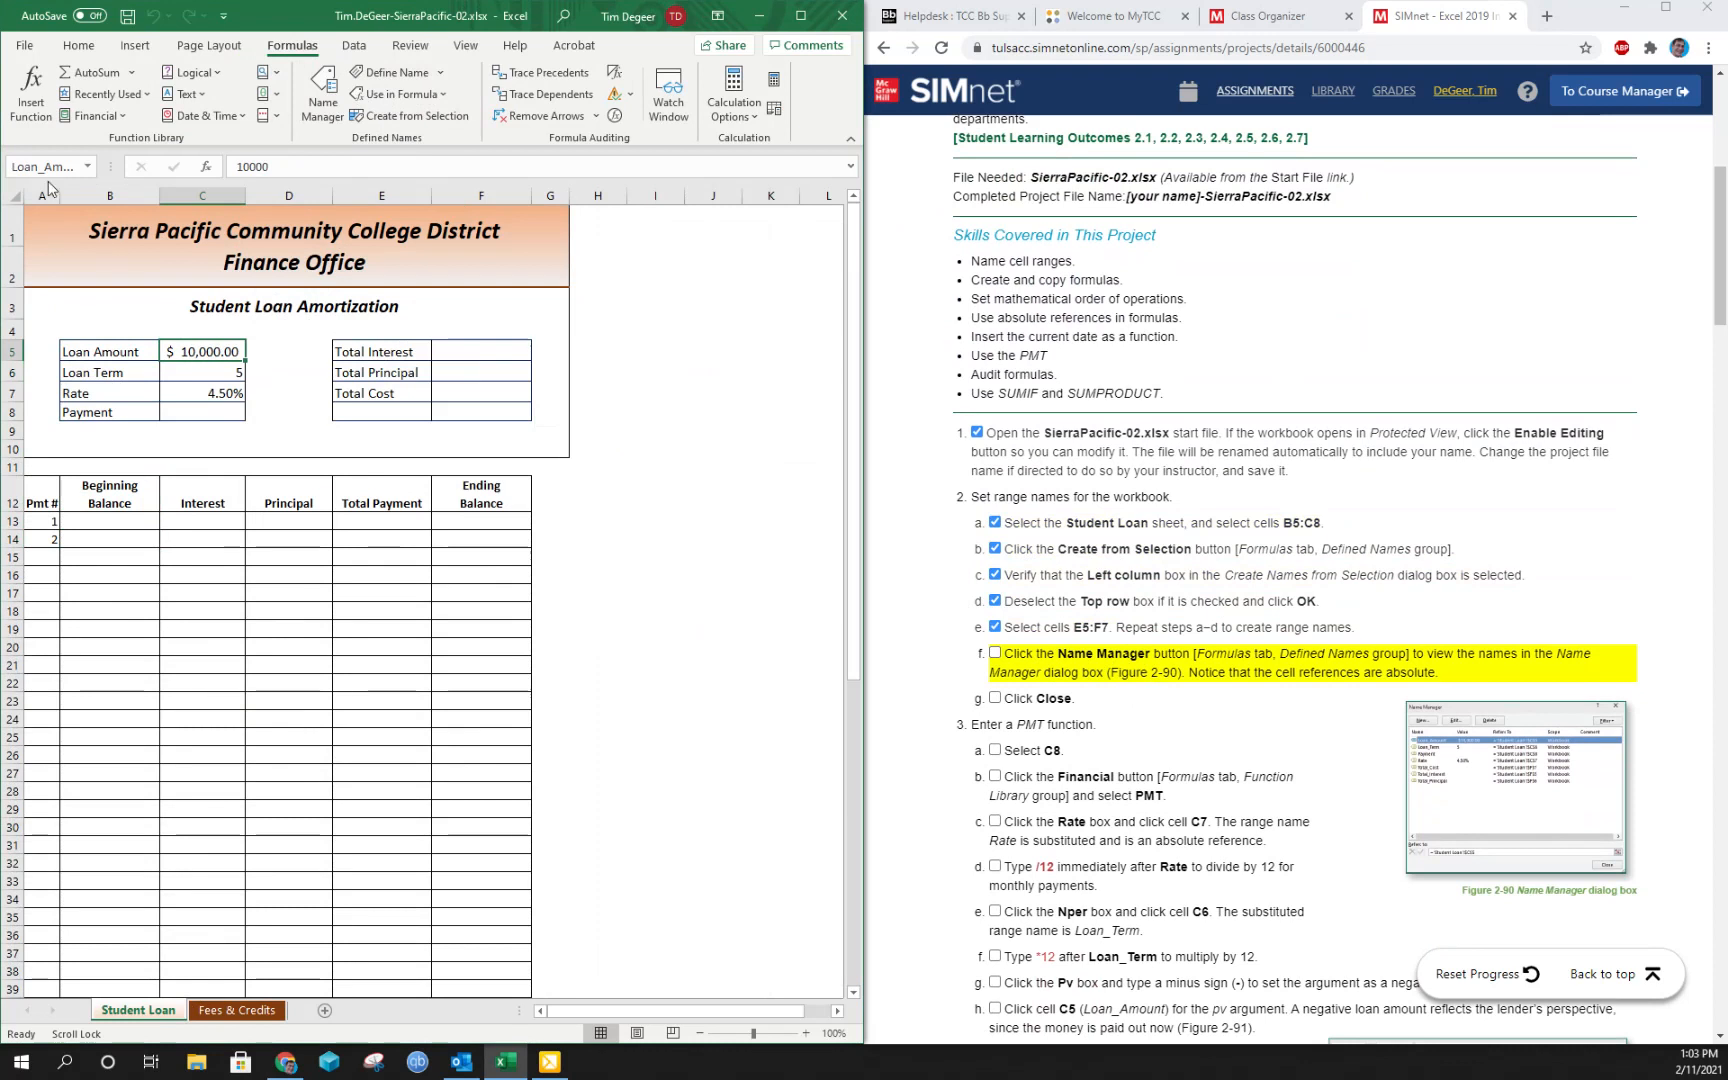
click(87, 168)
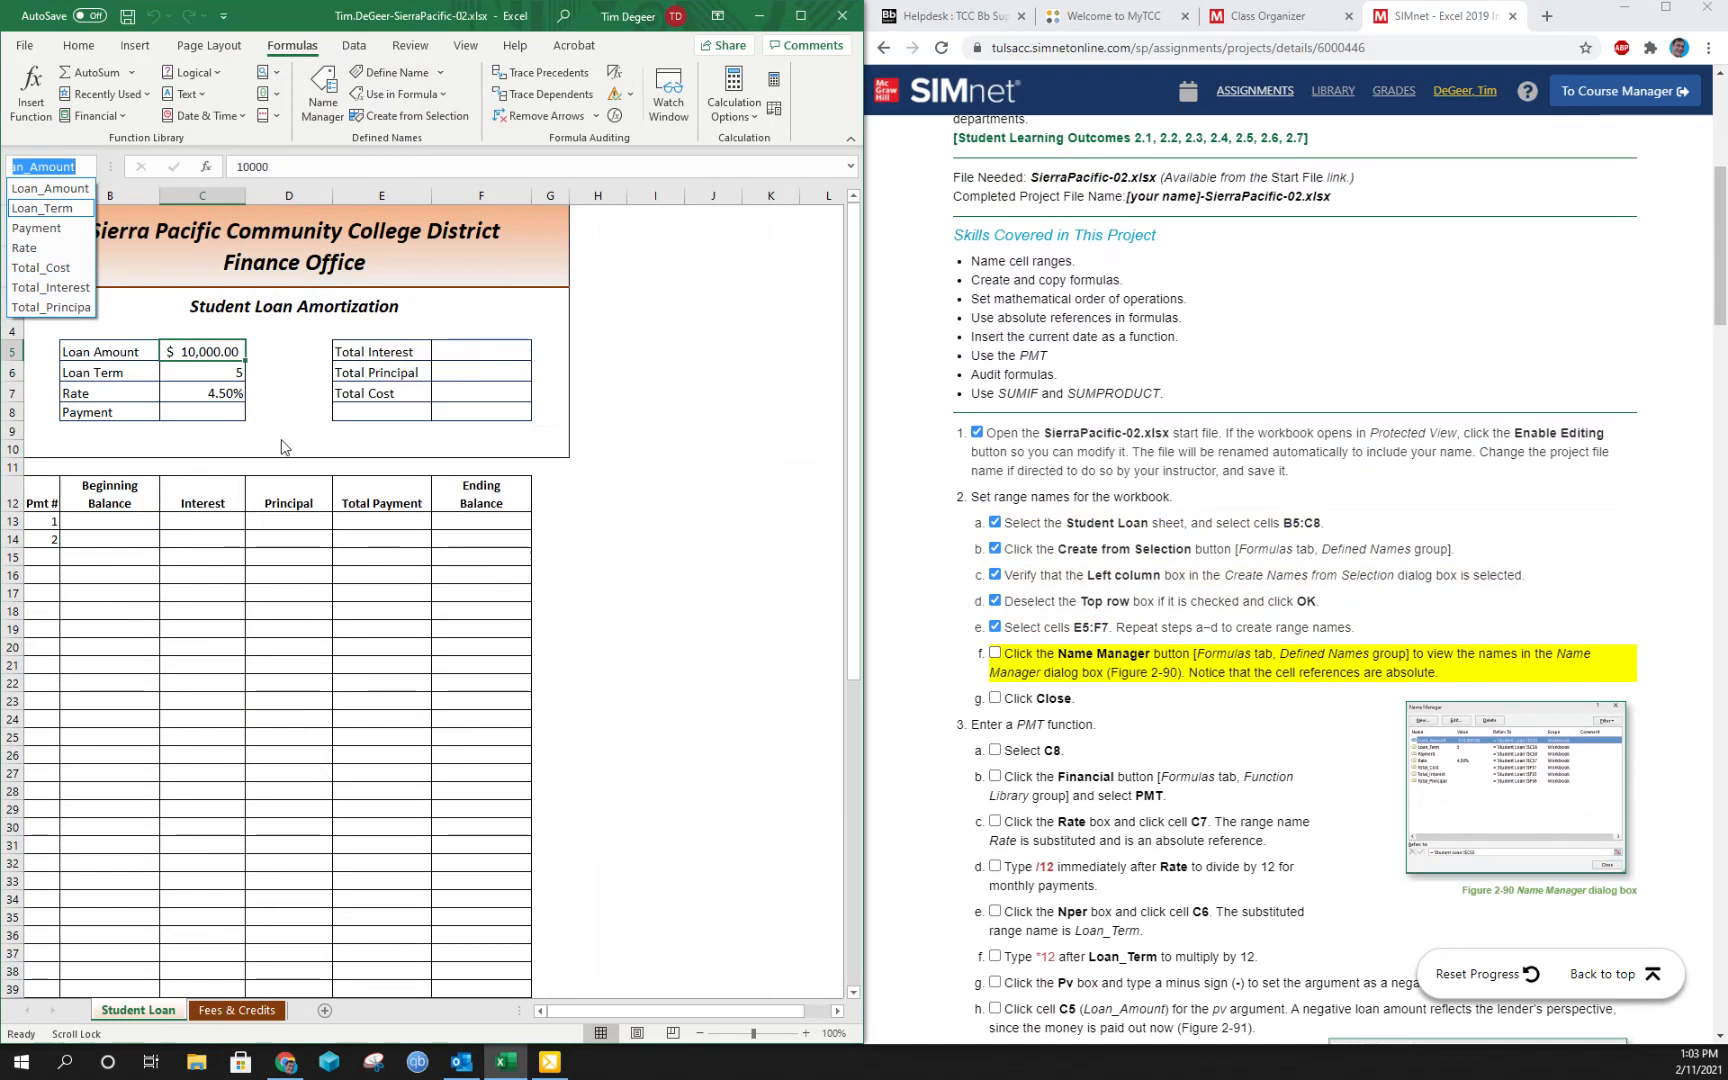
click(994, 653)
click(995, 699)
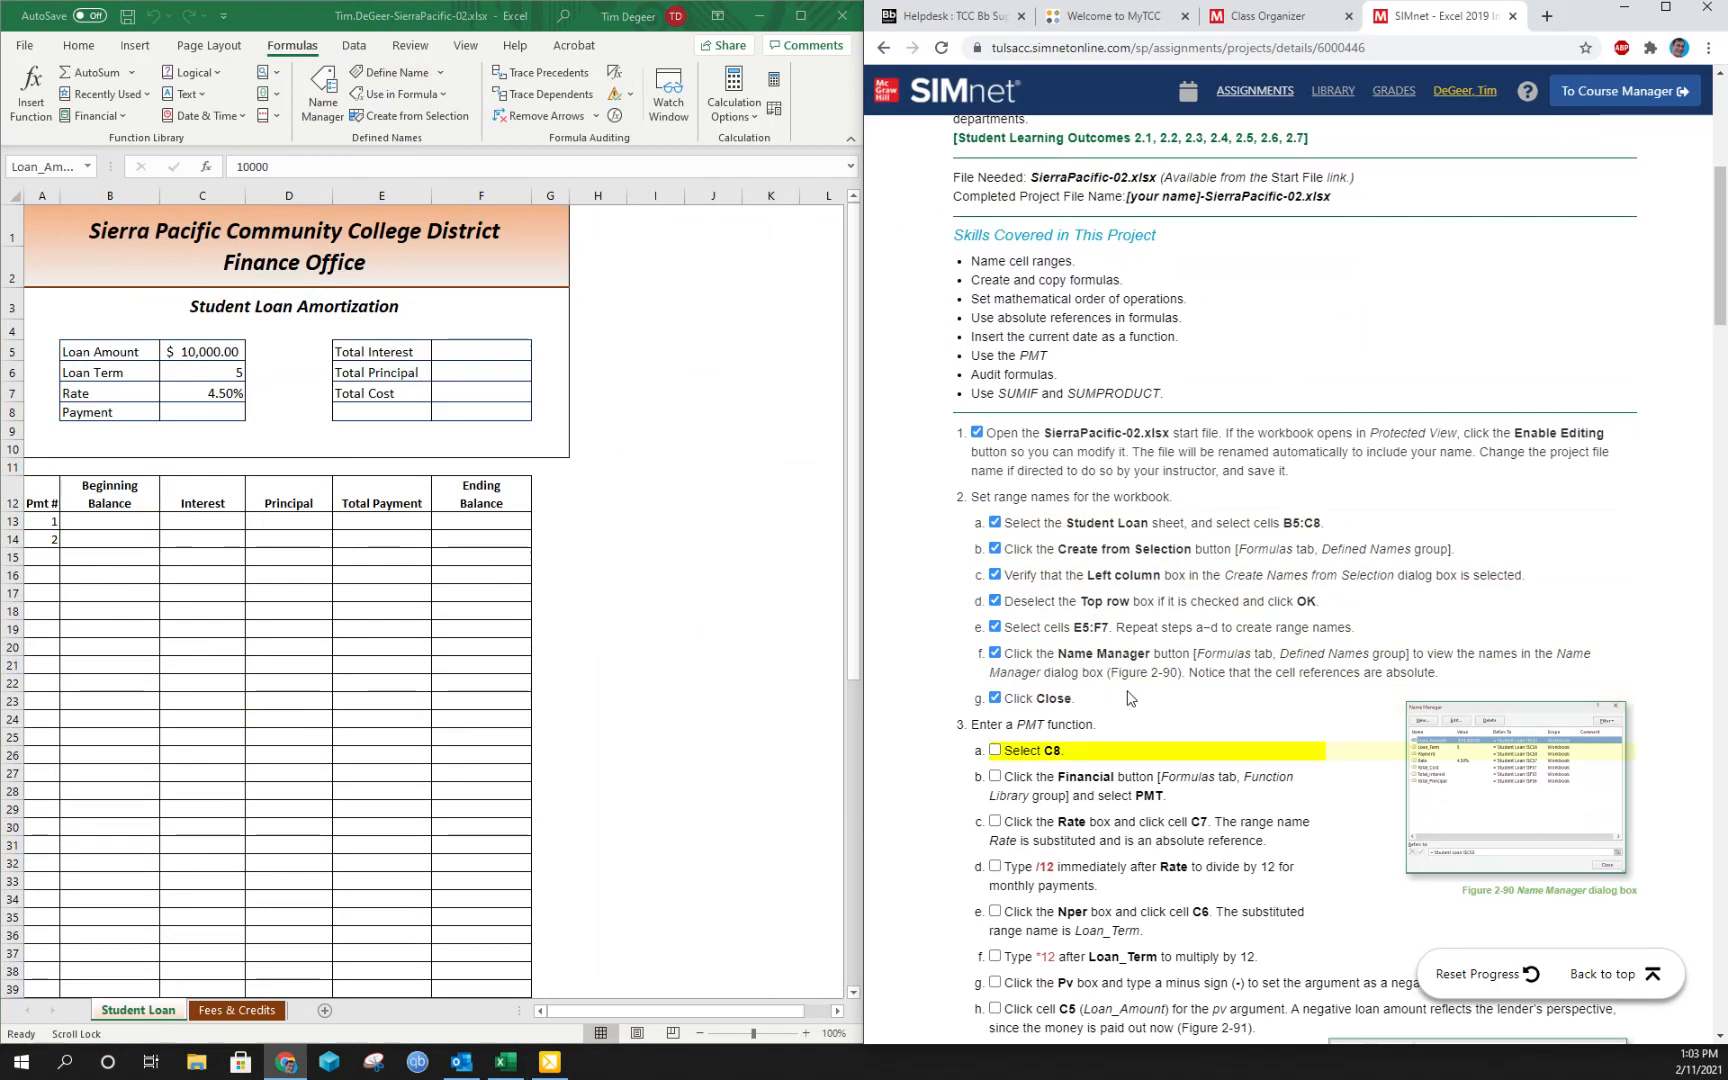
Insert the financial PMT function in cell C8, and check off instructions 3a and 3b.
scroll(1130, 697, down, 3)
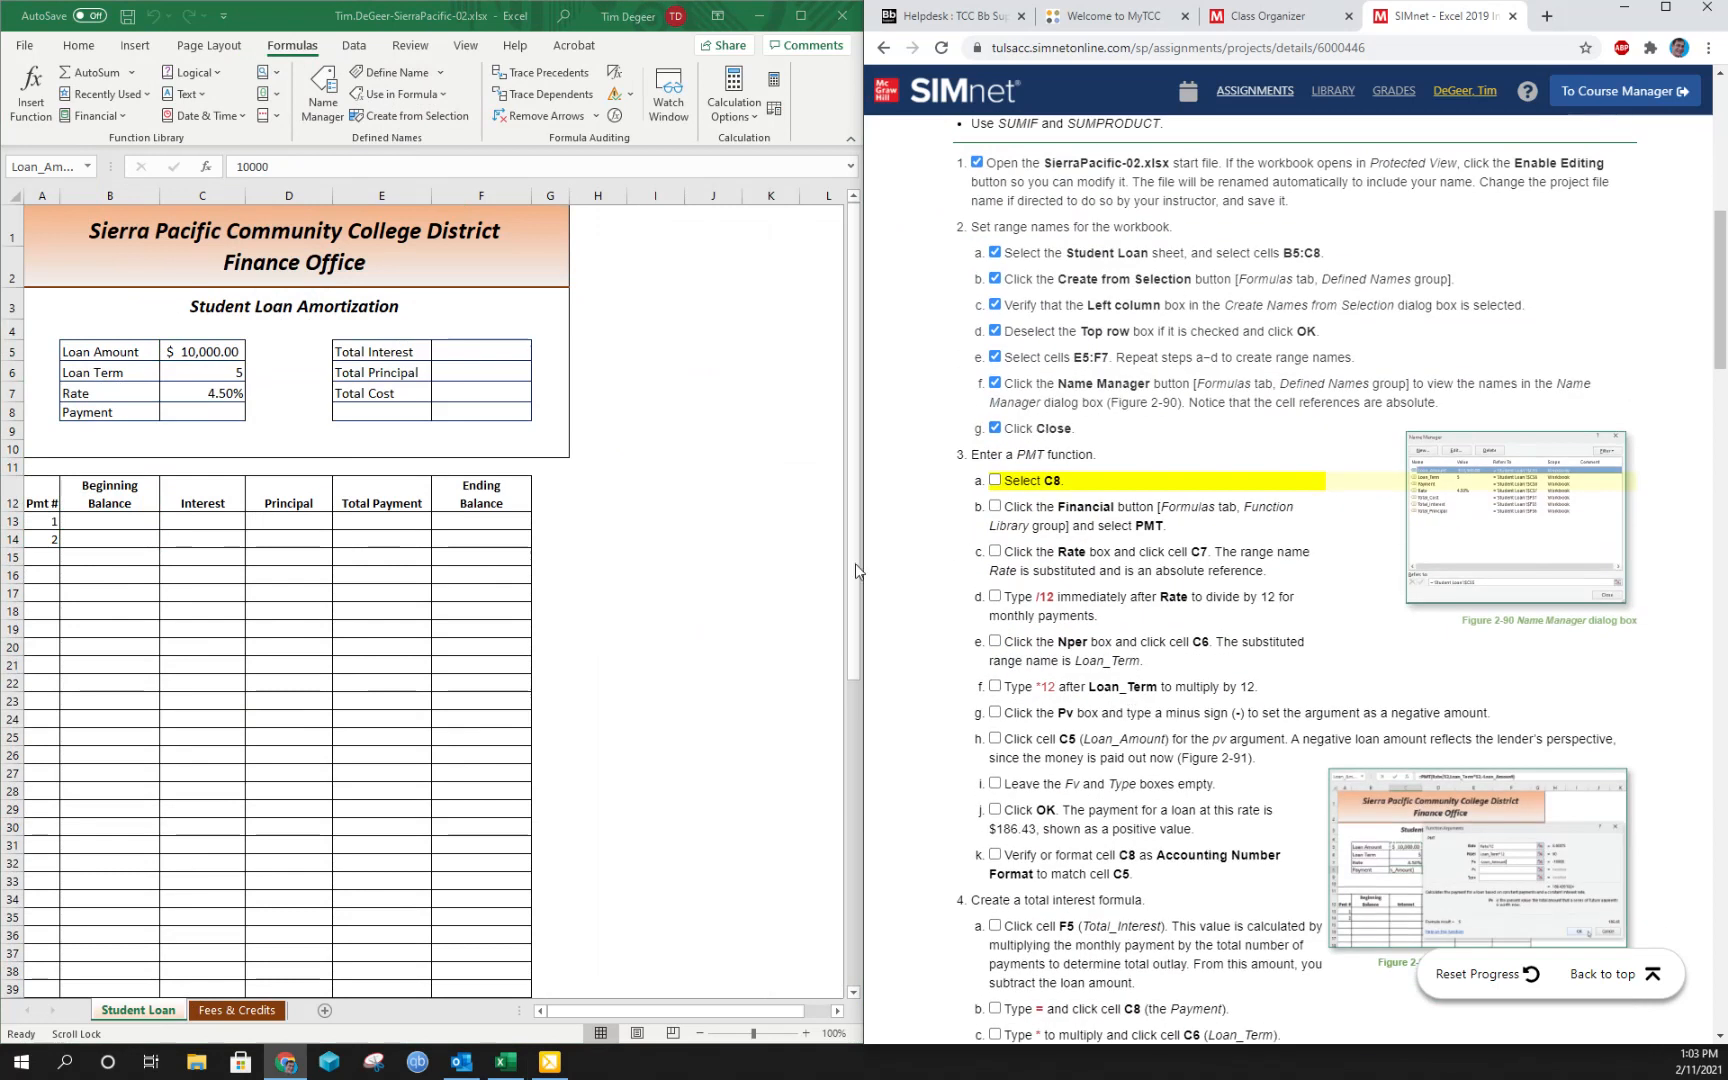
click(213, 413)
key(F2)
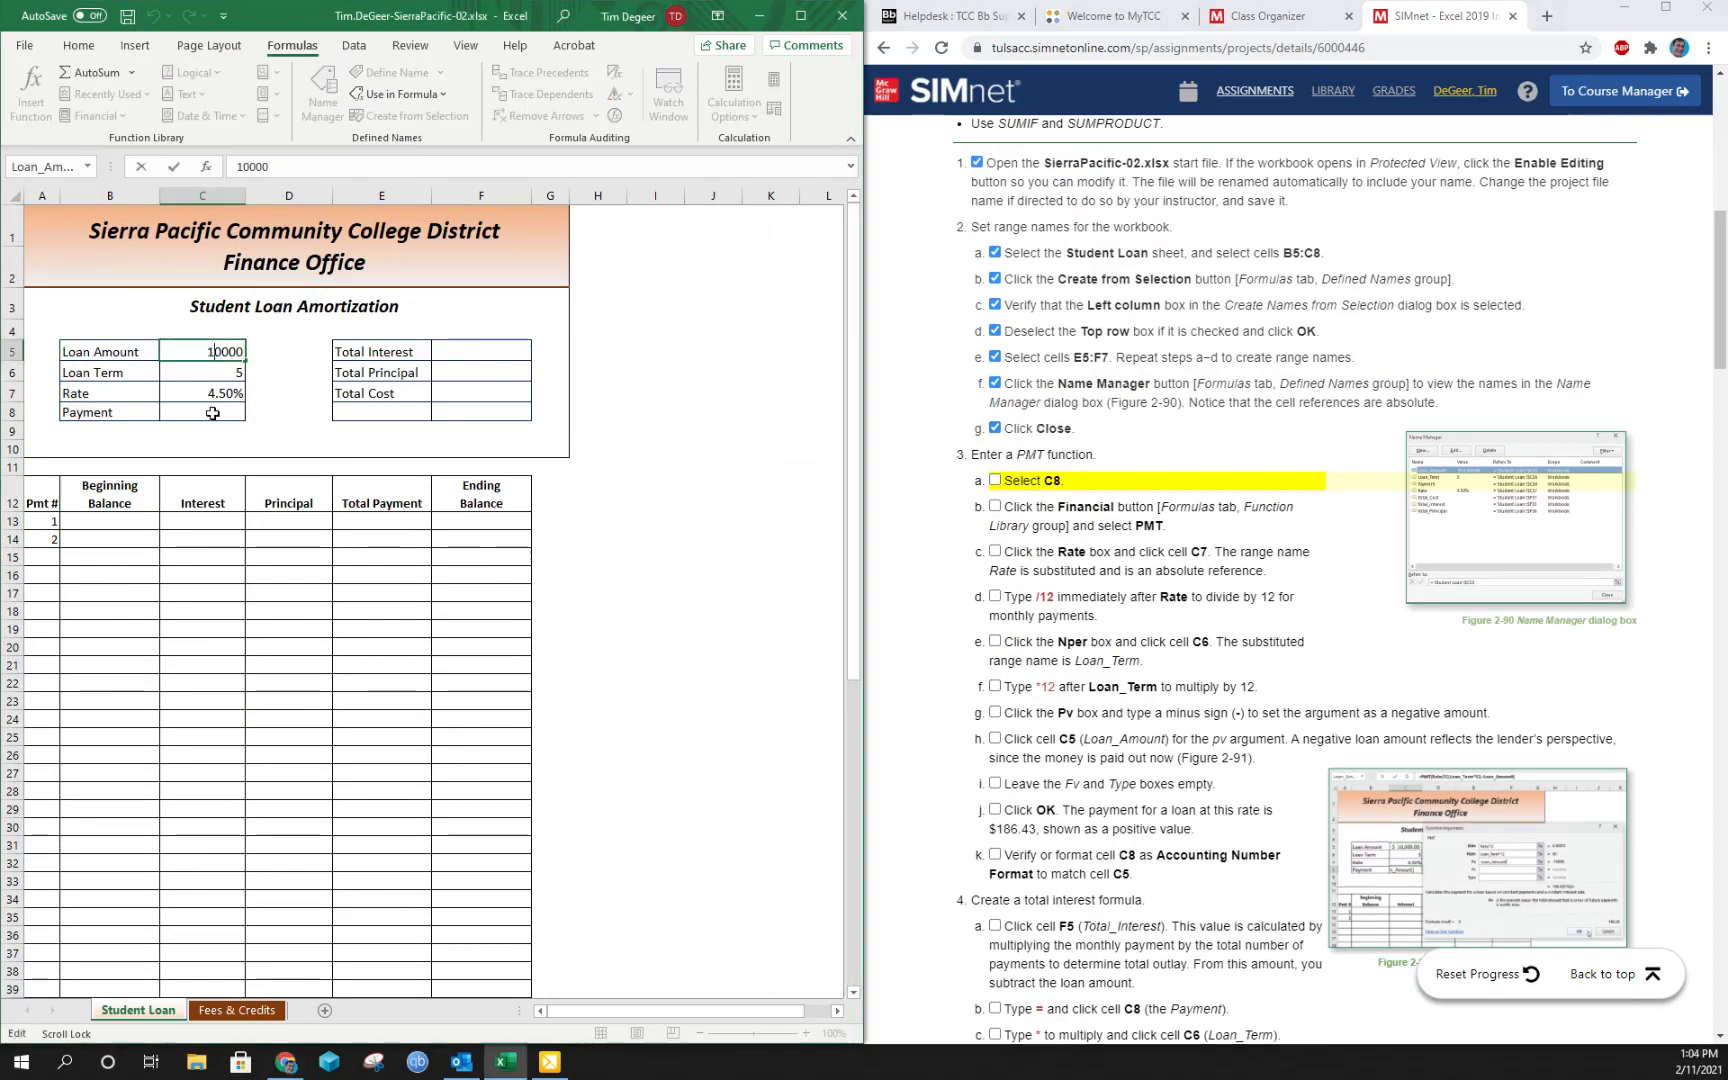
click(213, 413)
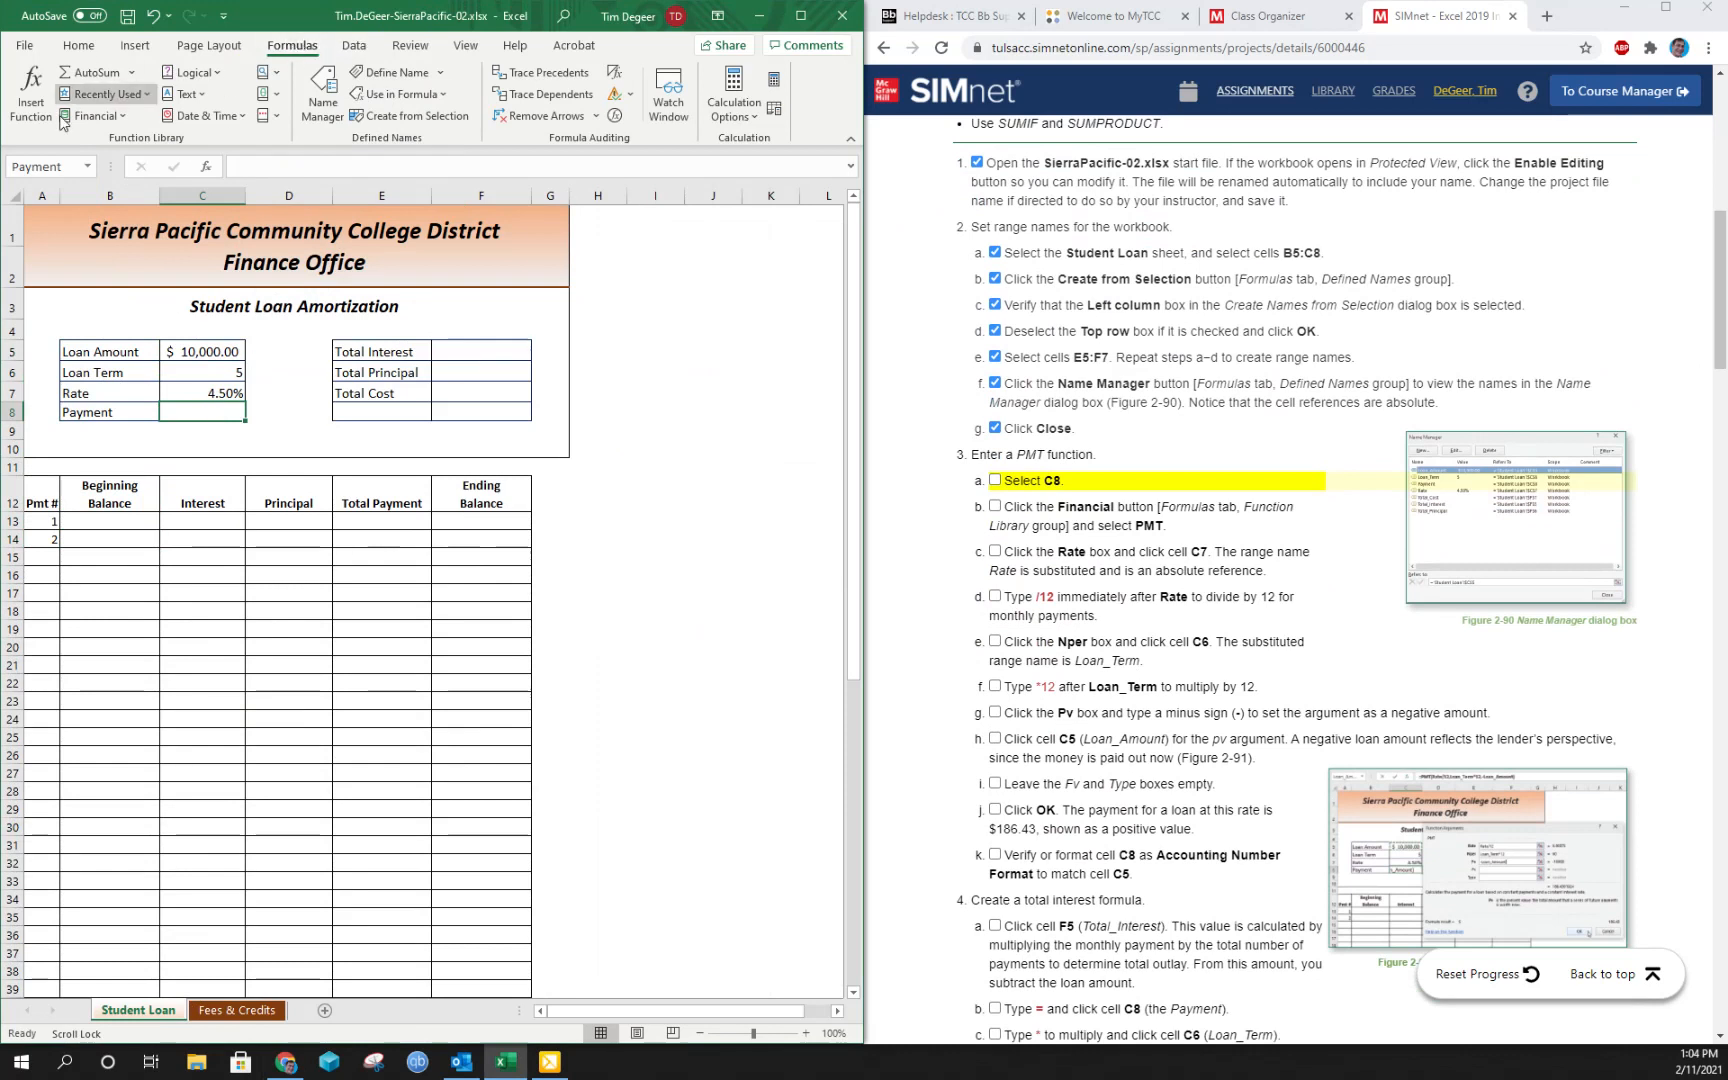
click(116, 118)
scroll(115, 473, down, 5)
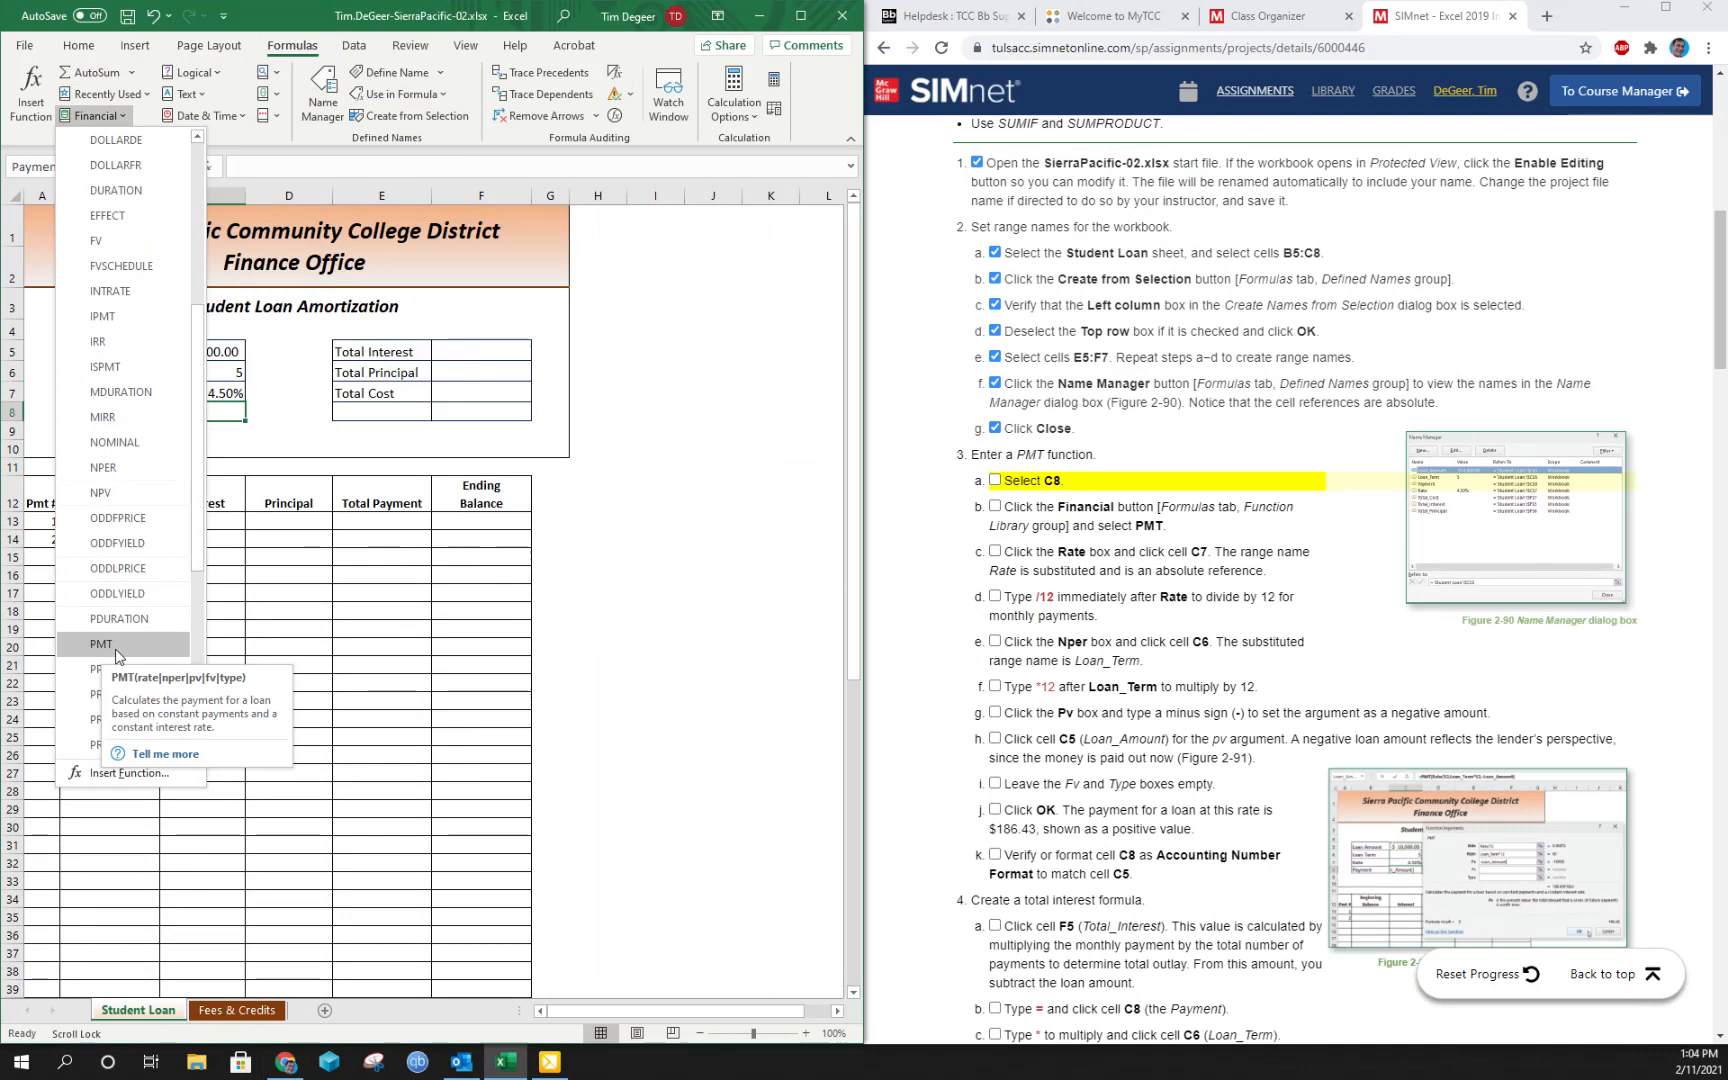
click(101, 644)
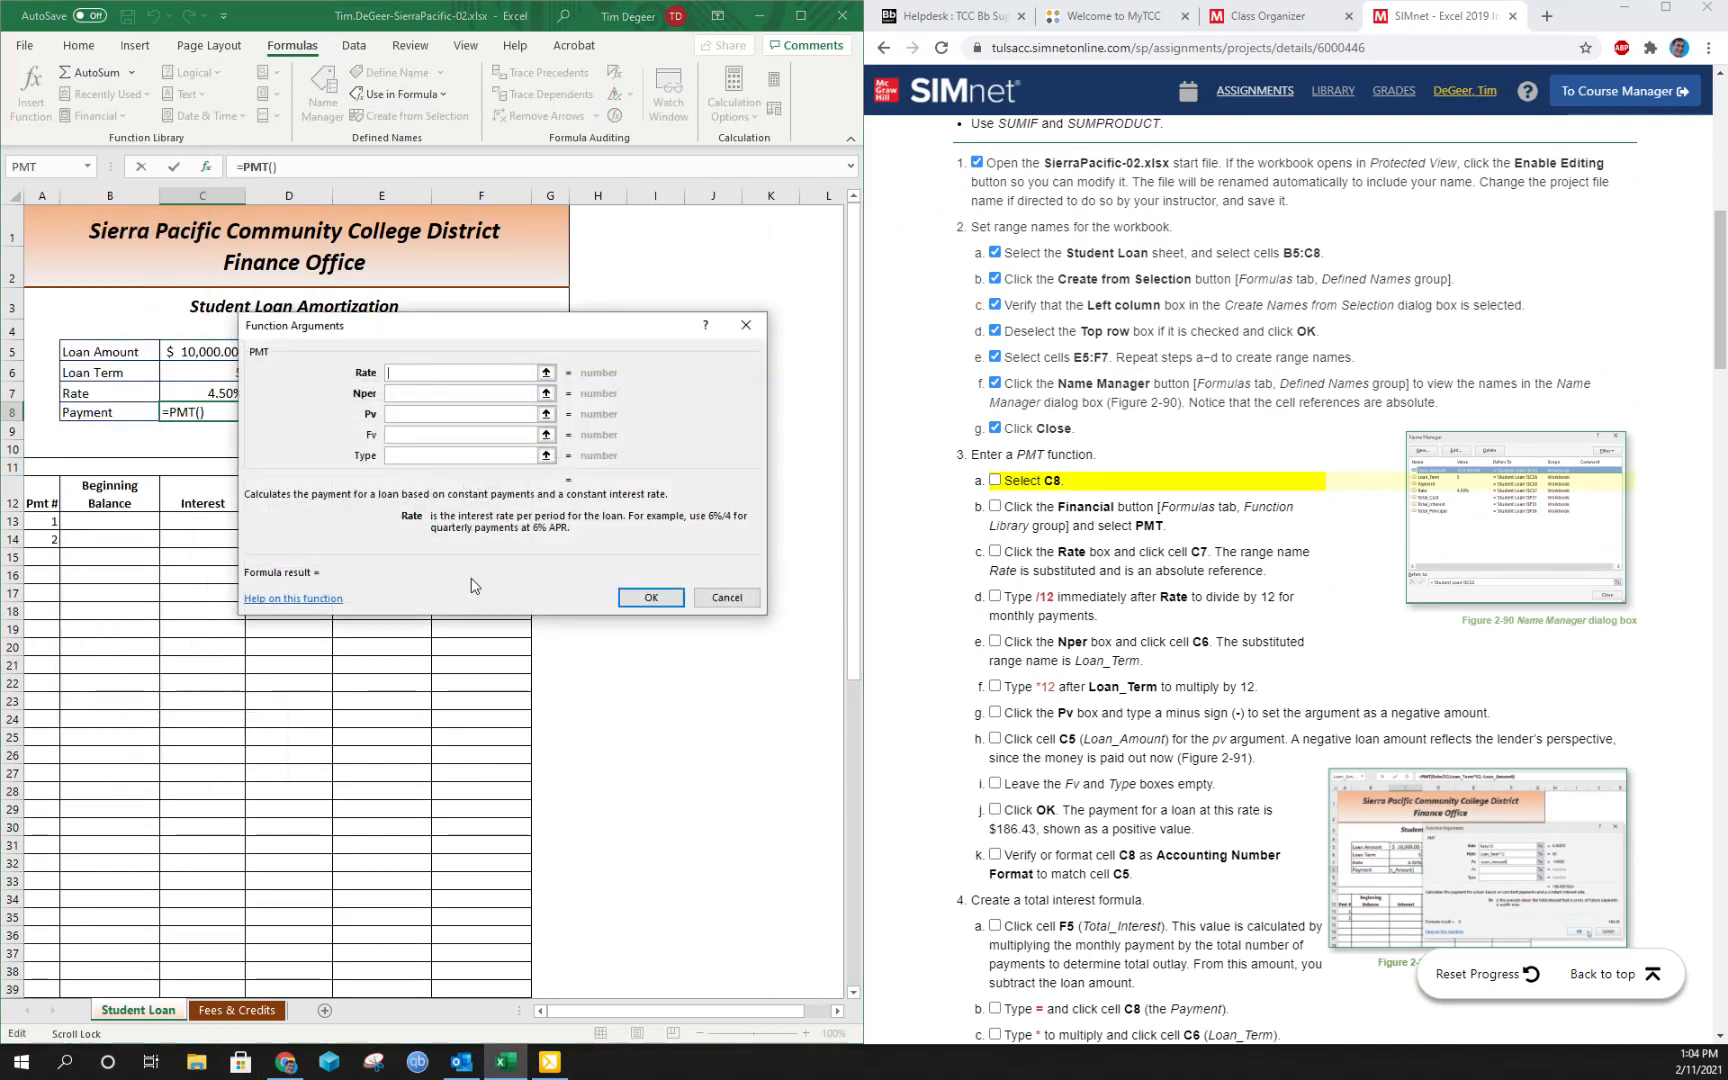
click(995, 481)
click(995, 507)
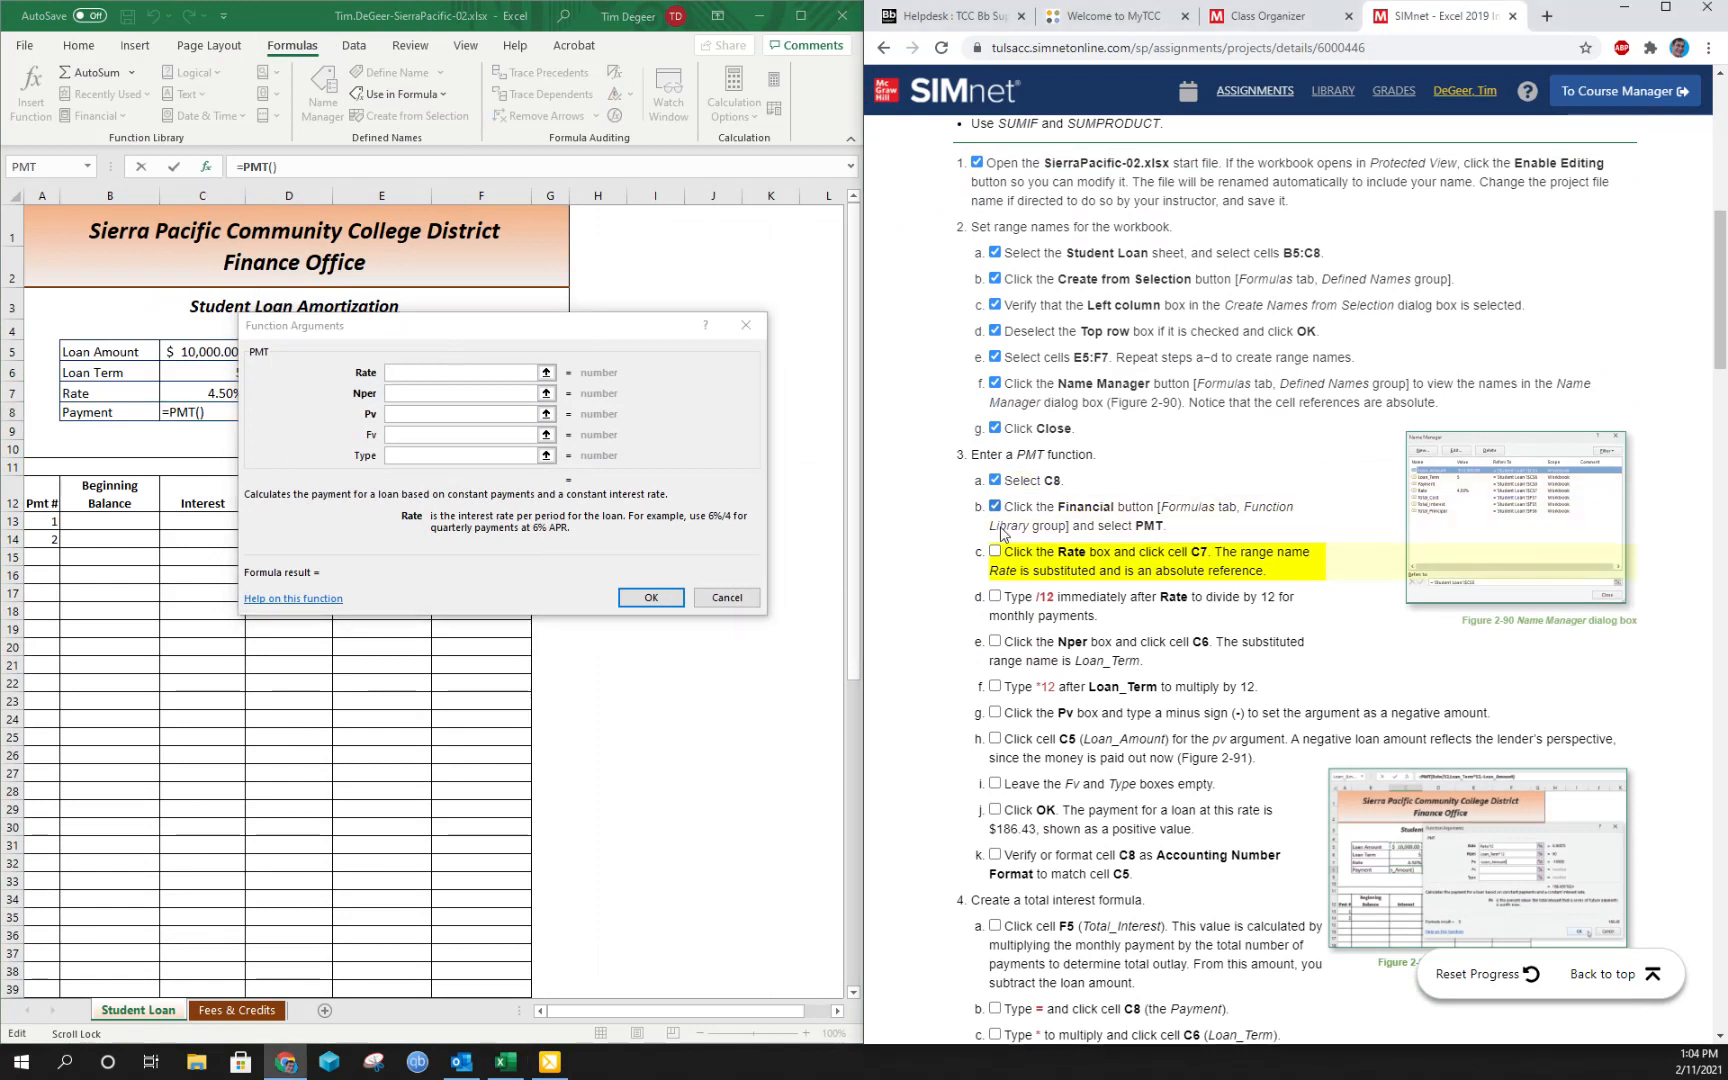
Set the PMT Rate argument to Rate/12 by referencing cell C7, and check off instructions 3c and 3d.
click(518, 332)
drag(518, 332, 593, 321)
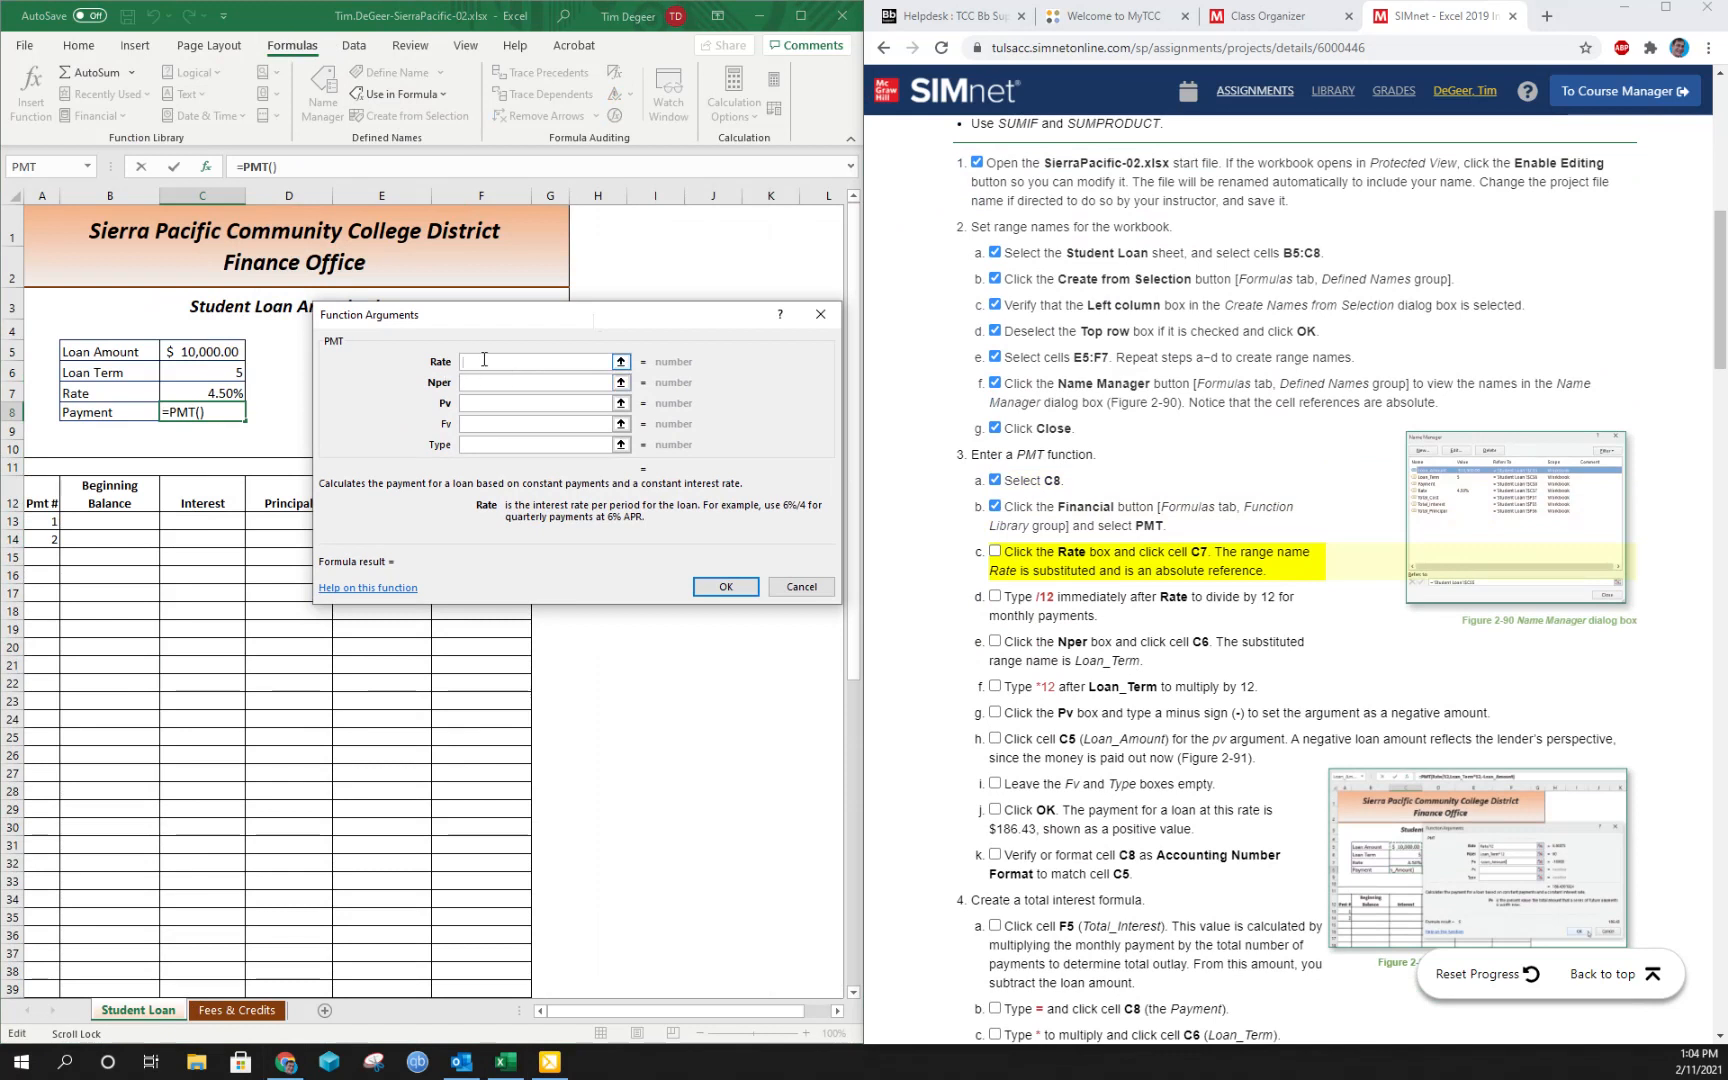
click(203, 392)
click(509, 367)
text(/12)
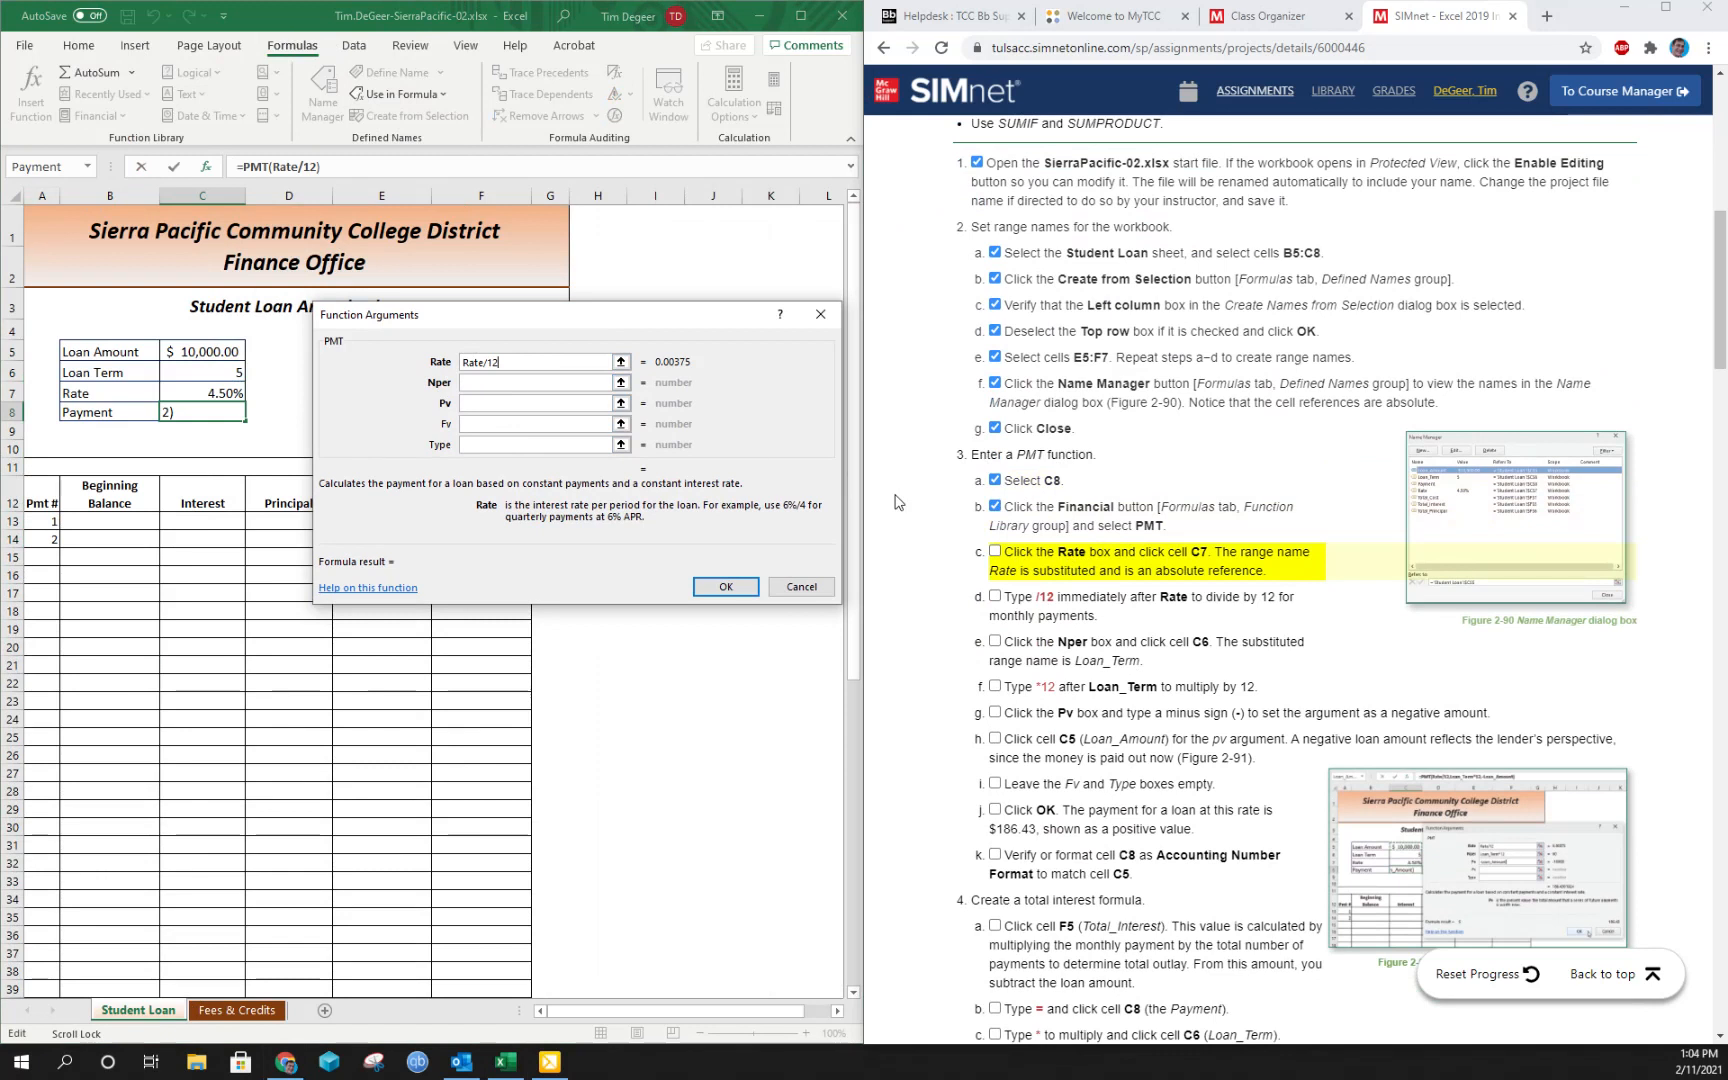
click(996, 552)
click(995, 597)
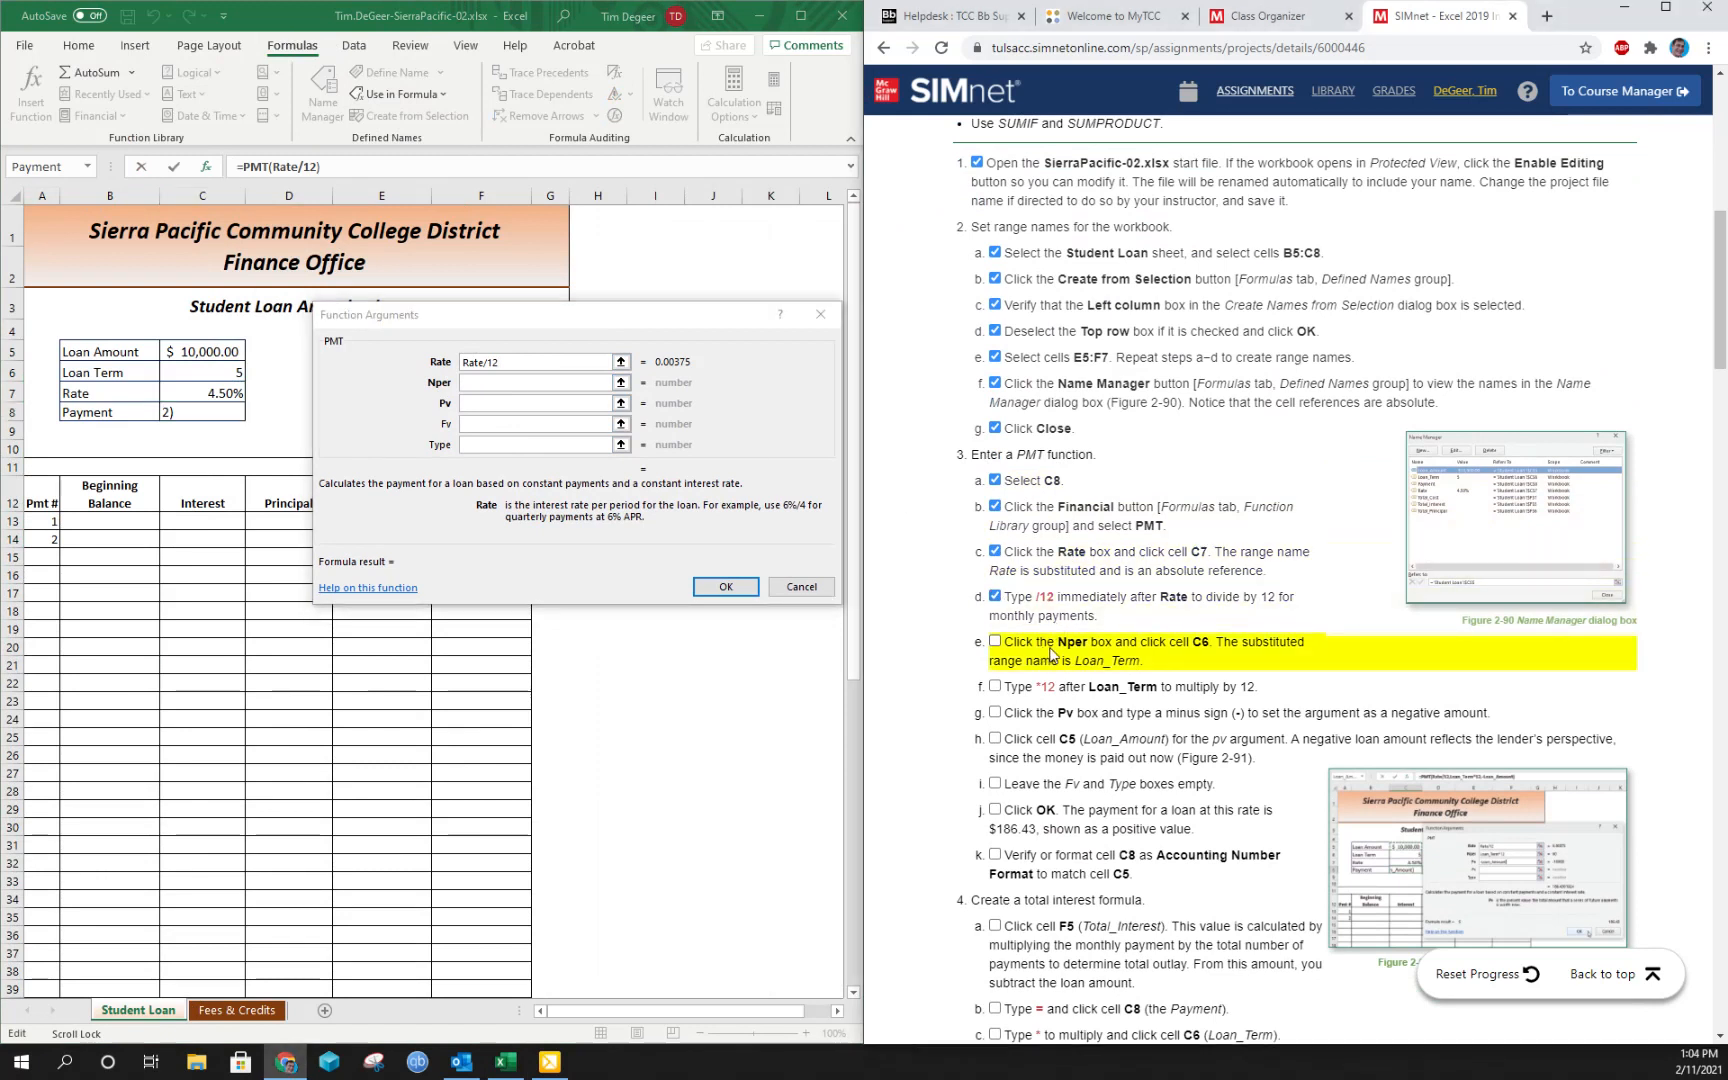
Set the PMT Nper argument to Loan_Term*12 by referencing cell C6, and check off instructions 3e and 3f.
click(496, 383)
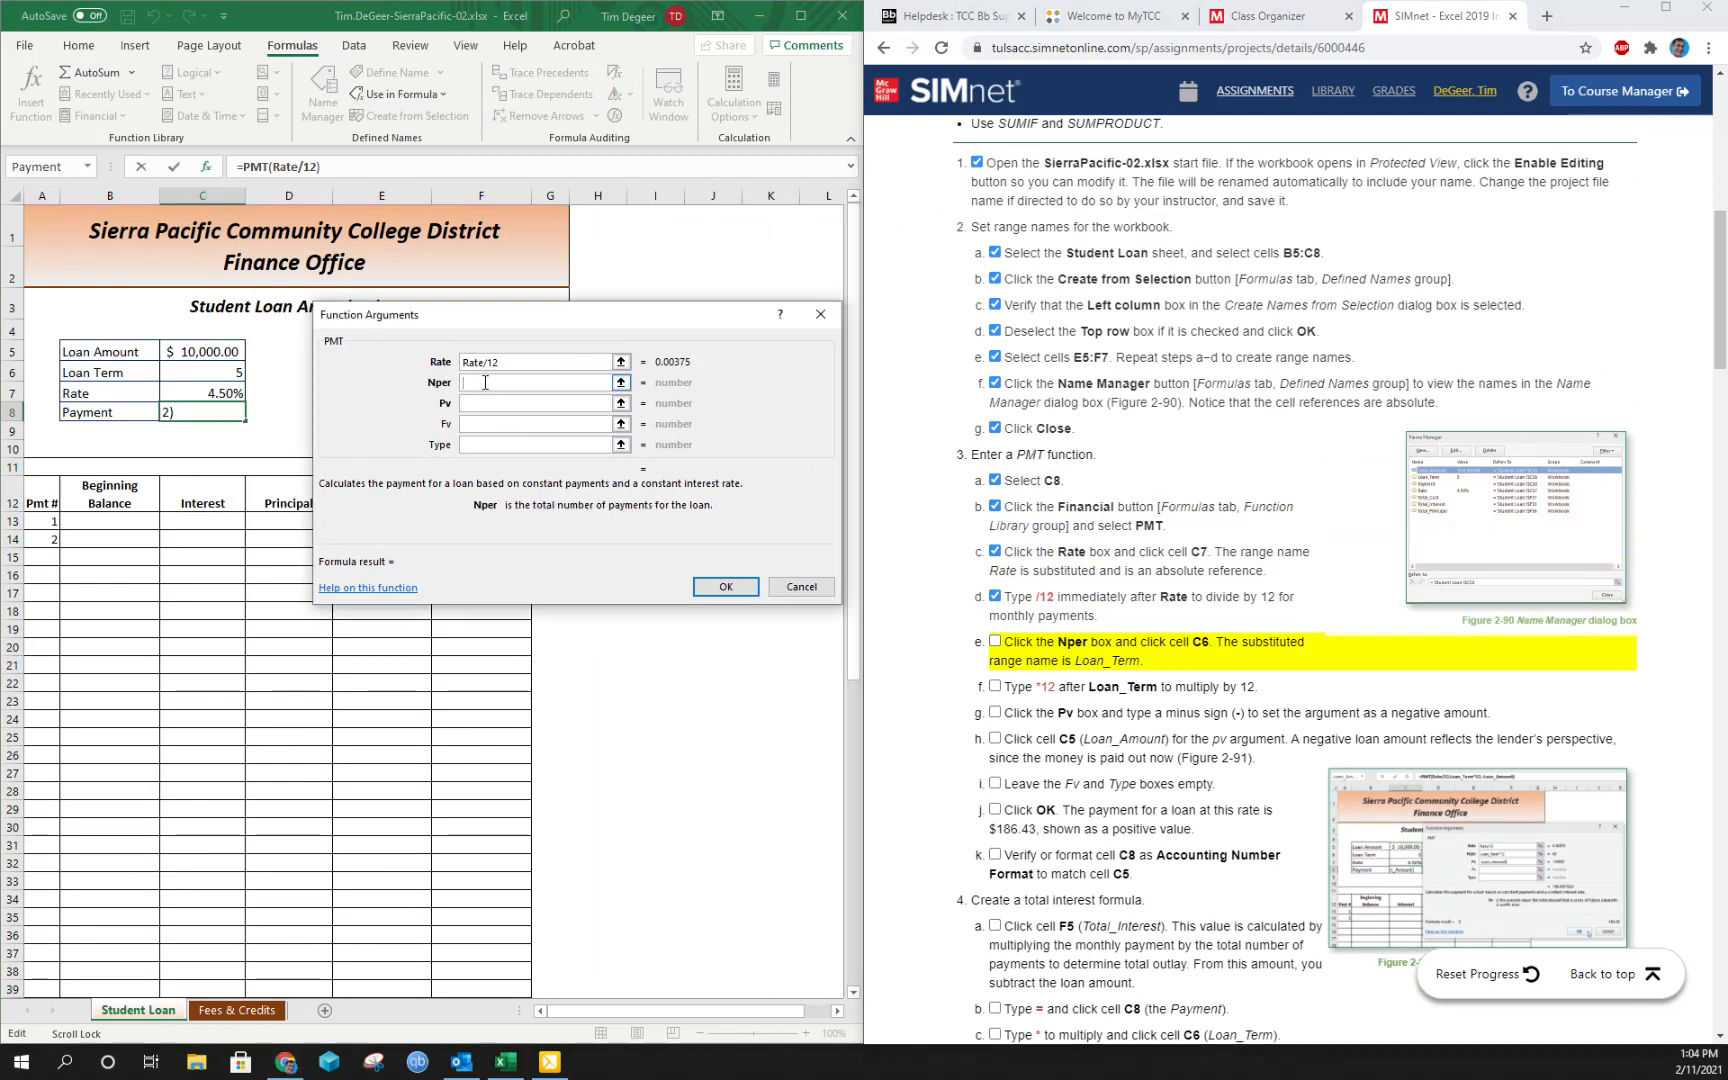
click(212, 372)
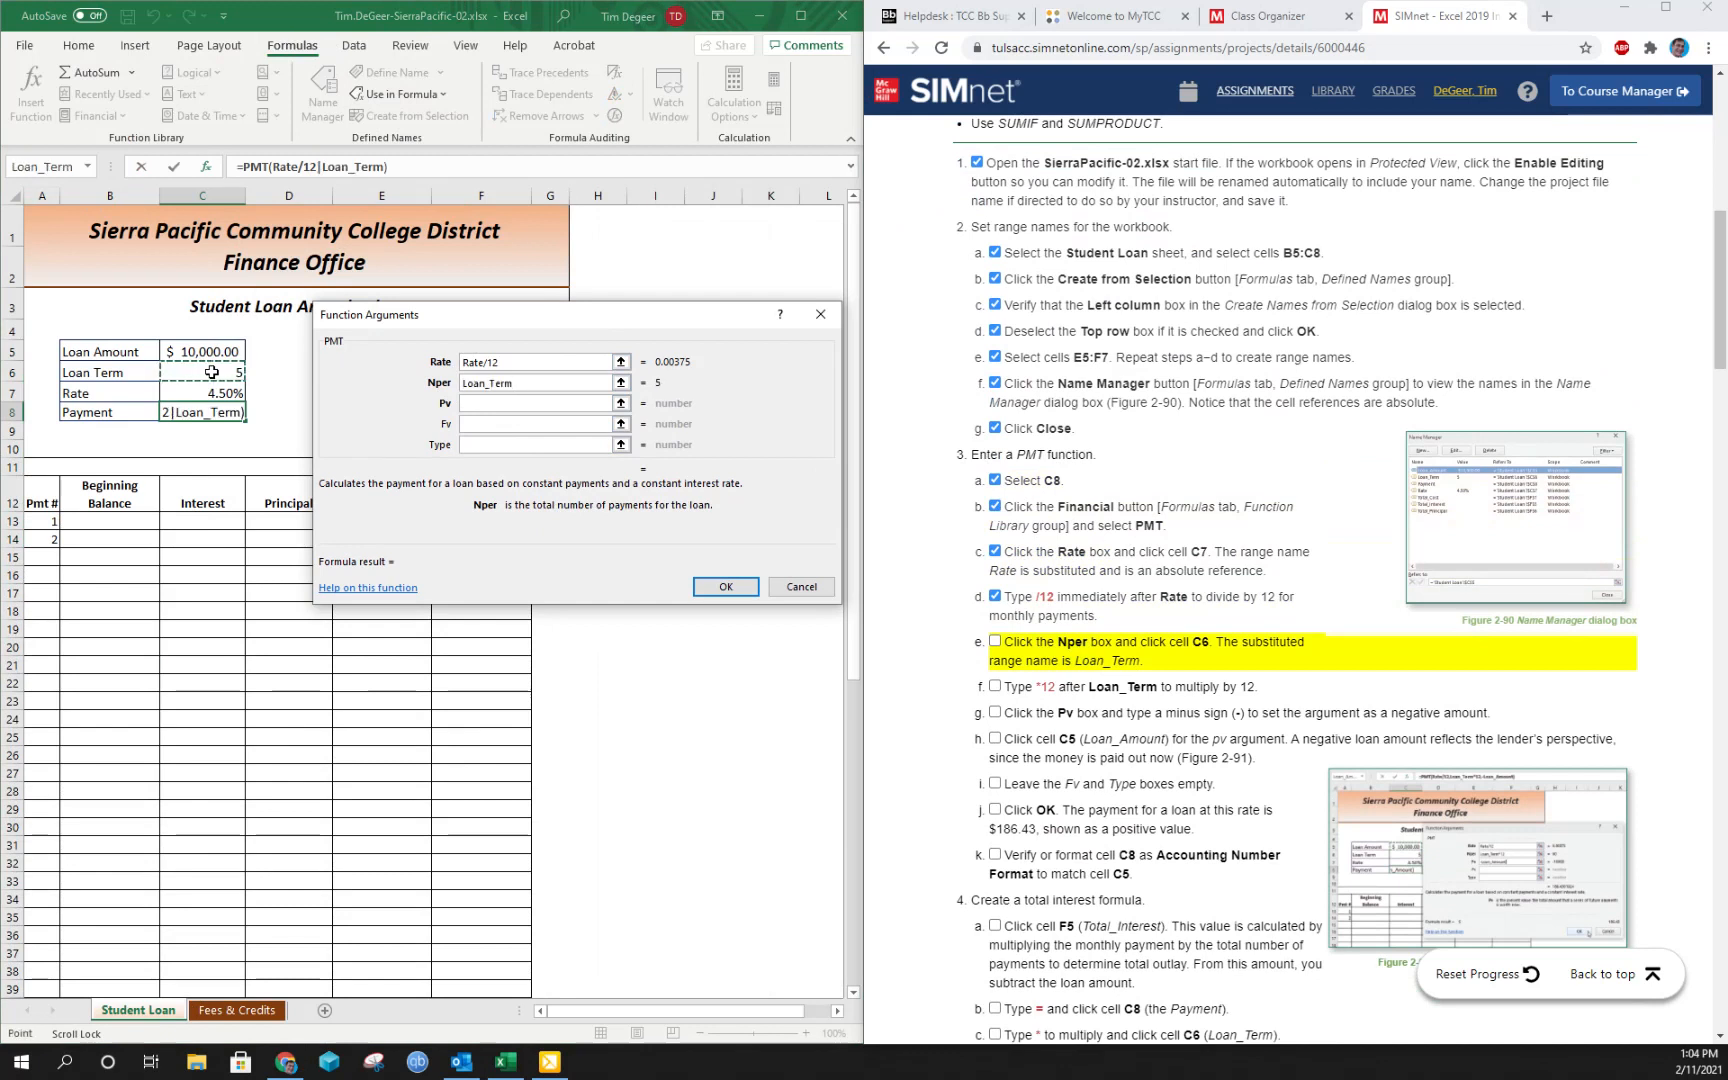
text(*12)
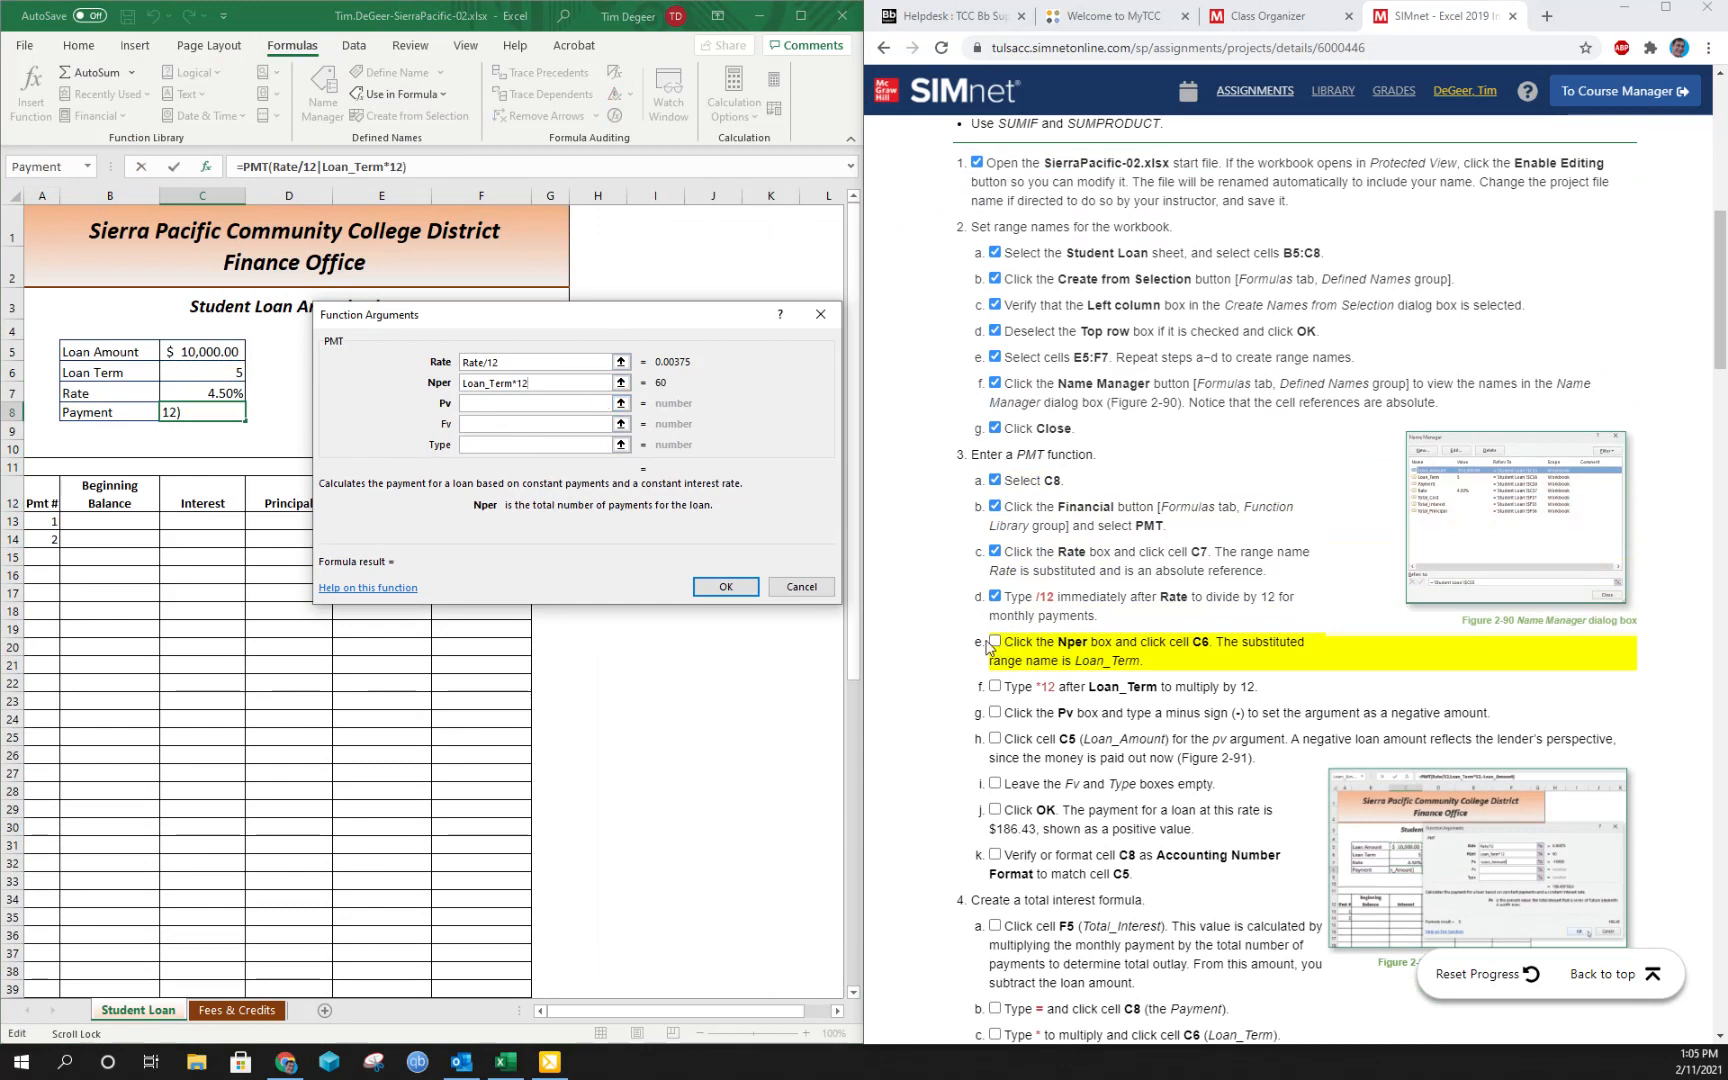
click(994, 642)
click(995, 687)
Set the PMT Pv argument to -Loan_Amount by referencing cell C5, and check off instructions 3g and 3h.
click(498, 403)
text(-)
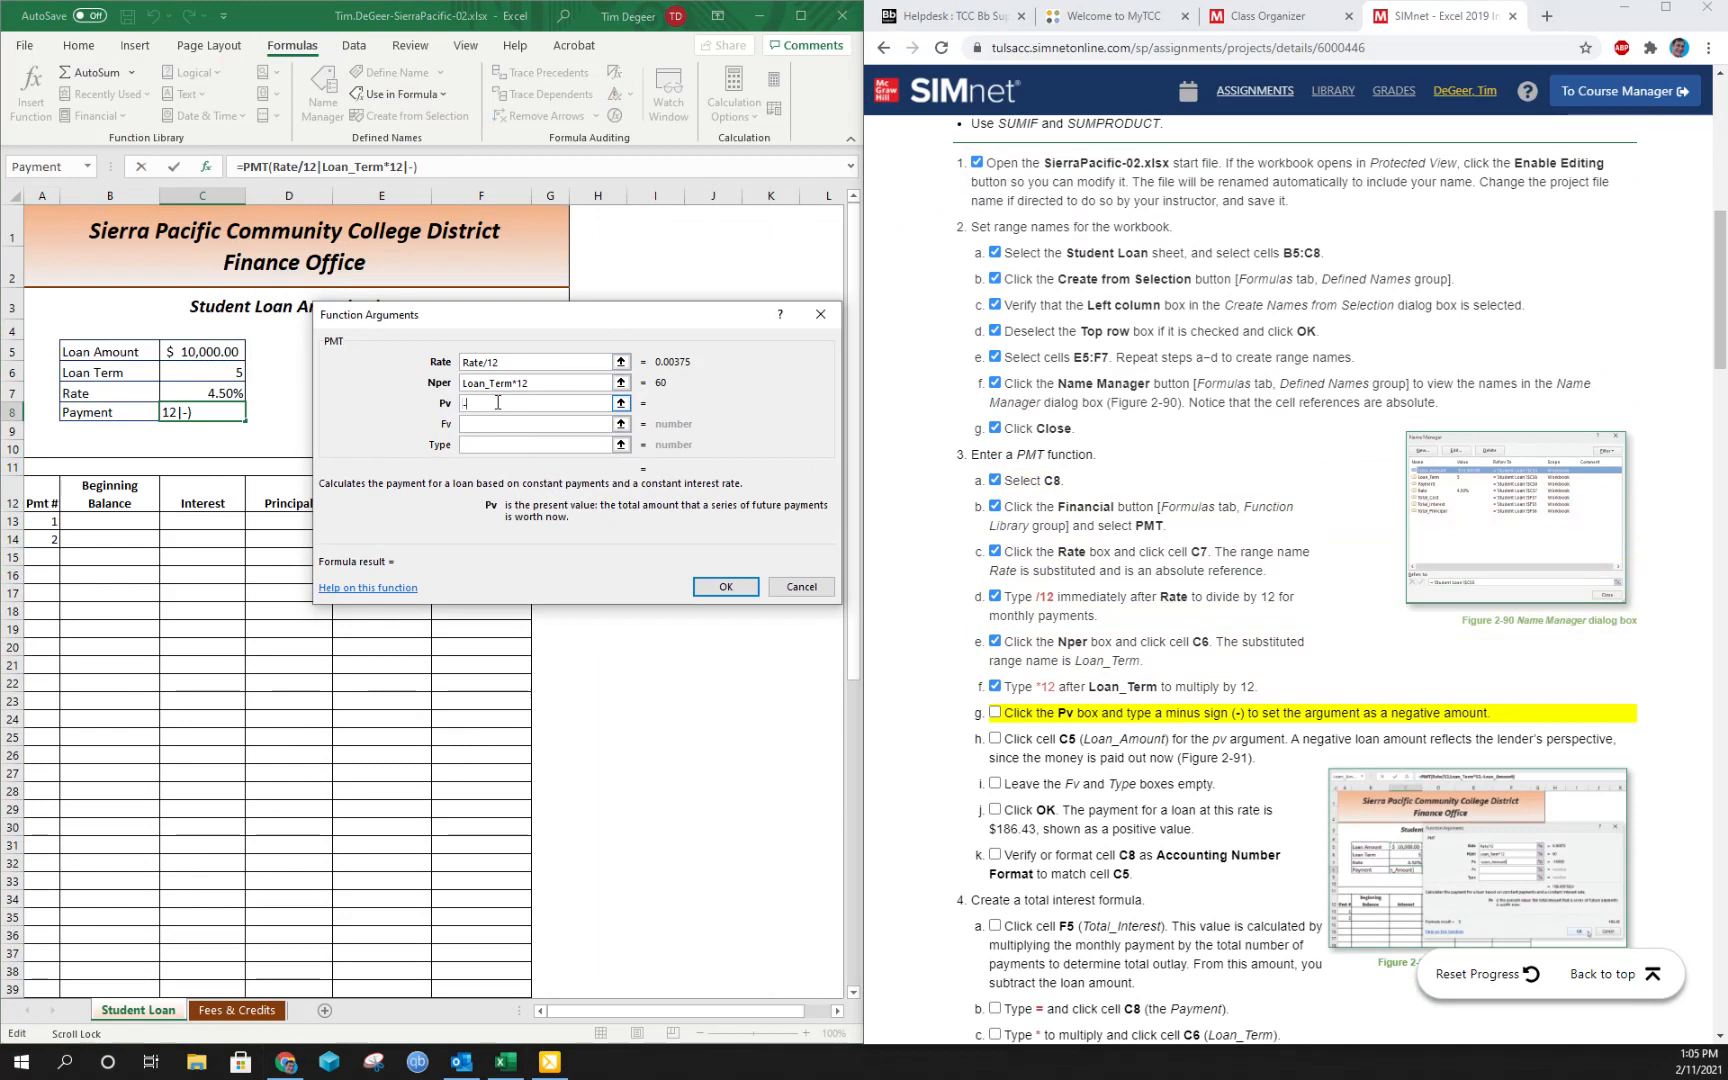
click(206, 353)
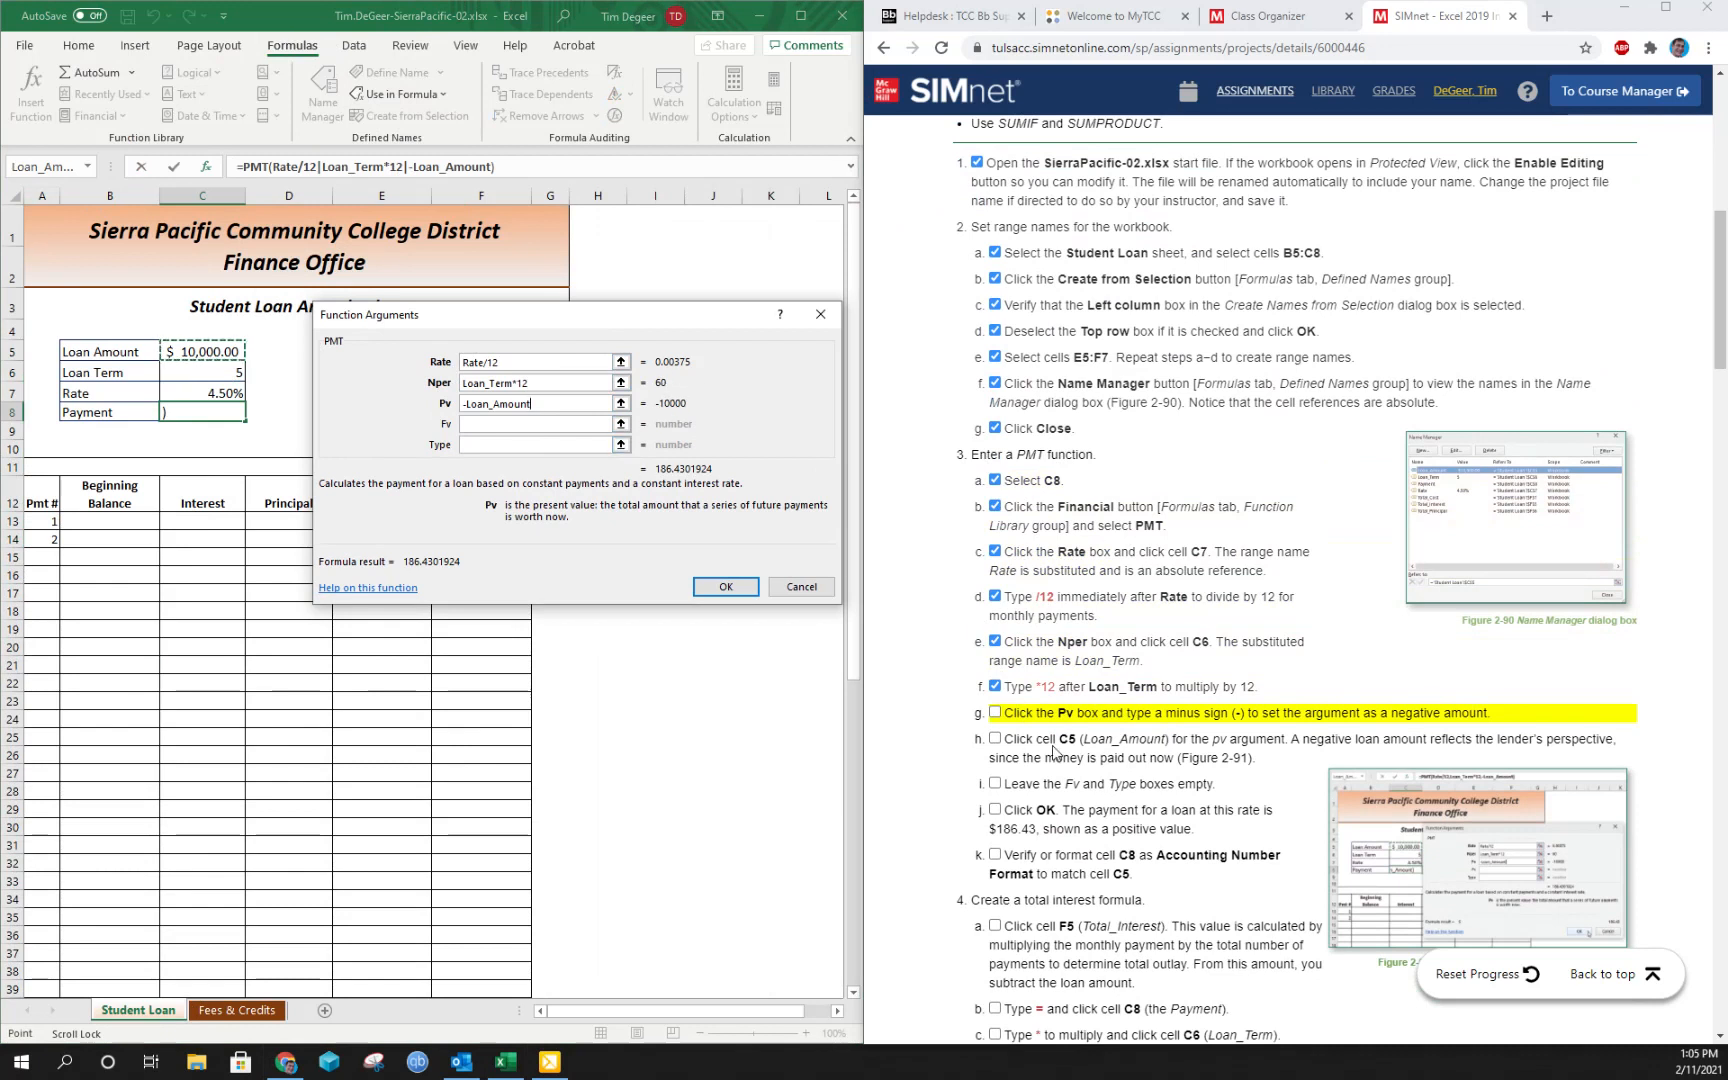
click(995, 713)
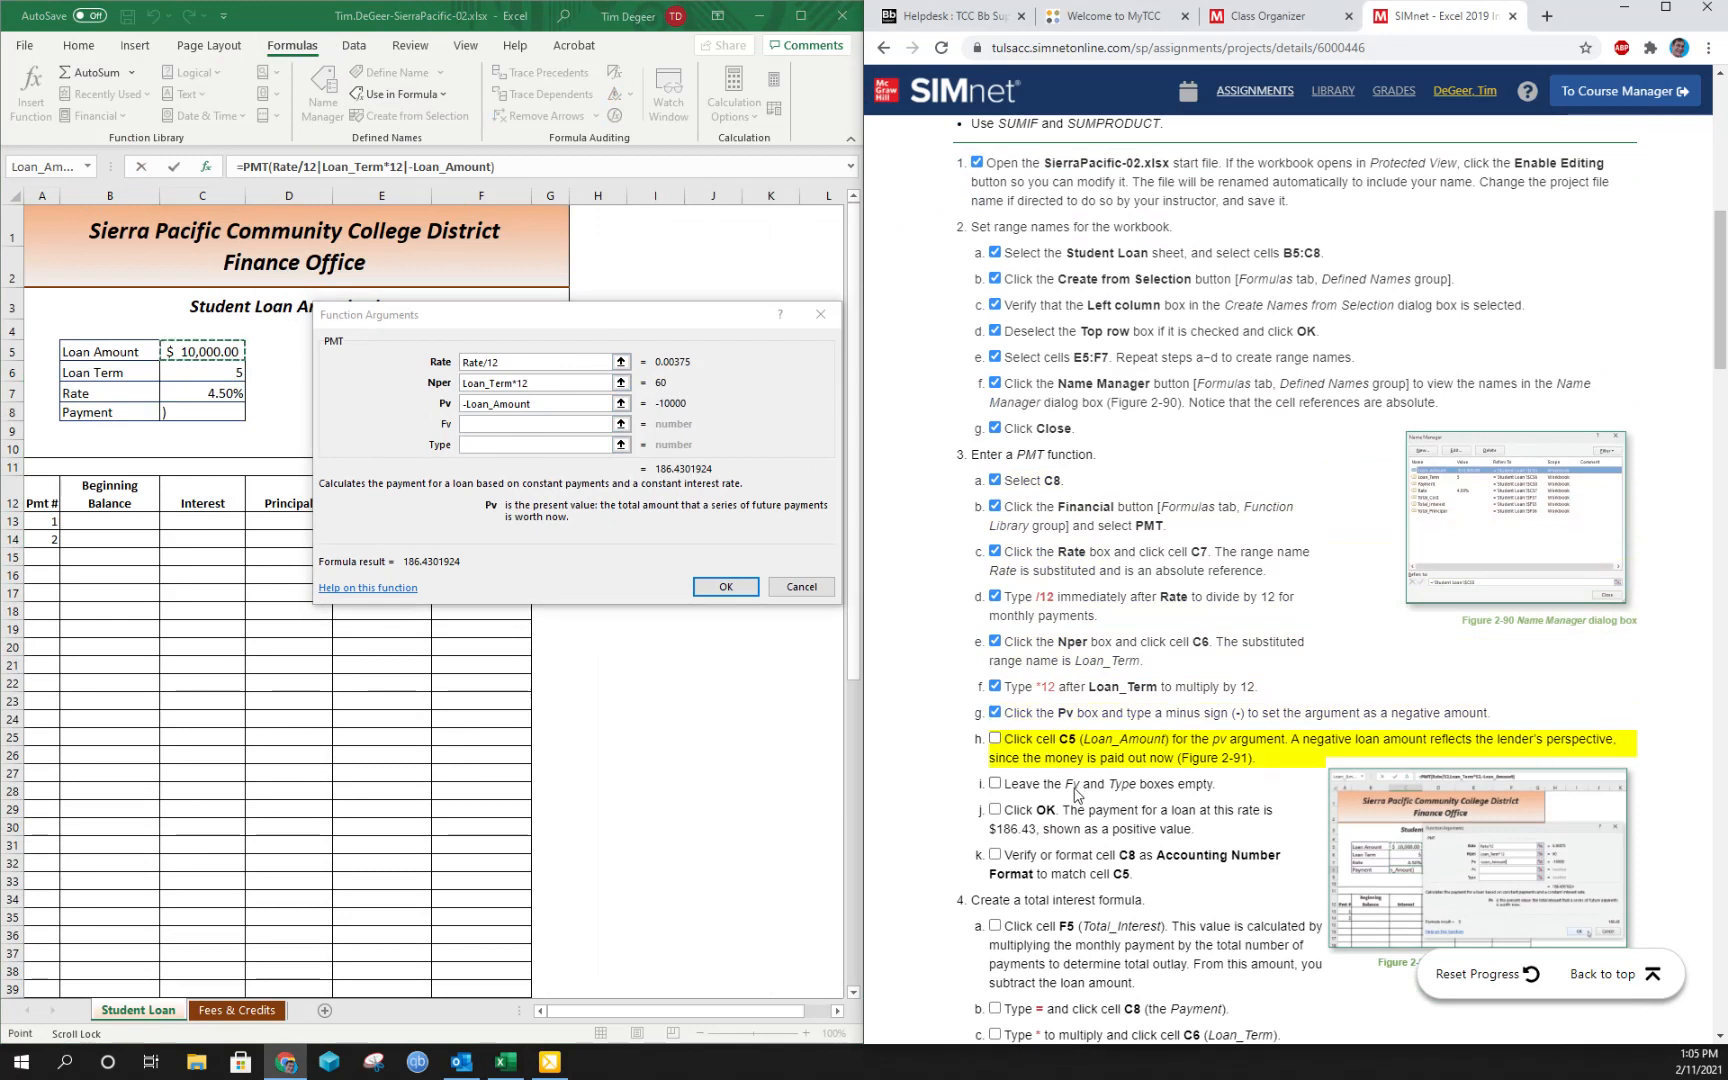
click(995, 739)
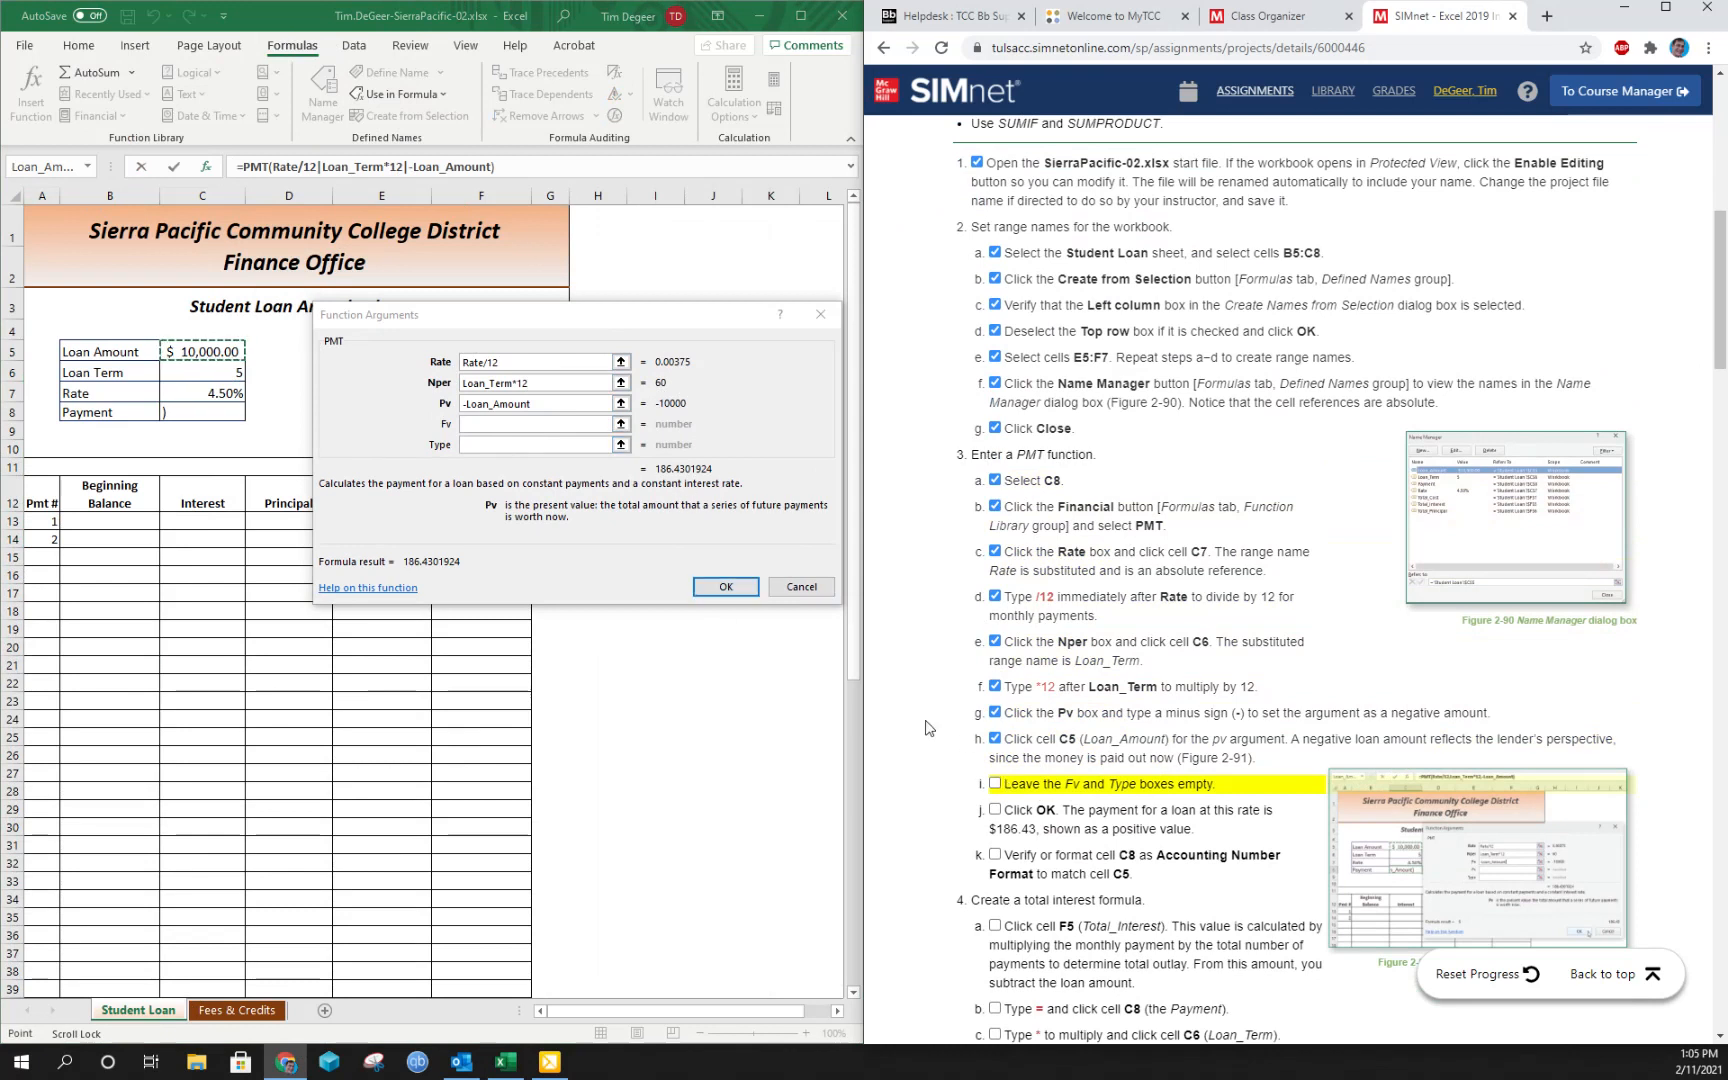
Complete the PMT function with the Fv and Type arguments empty, and check off instructions 3i and 3j.
click(735, 590)
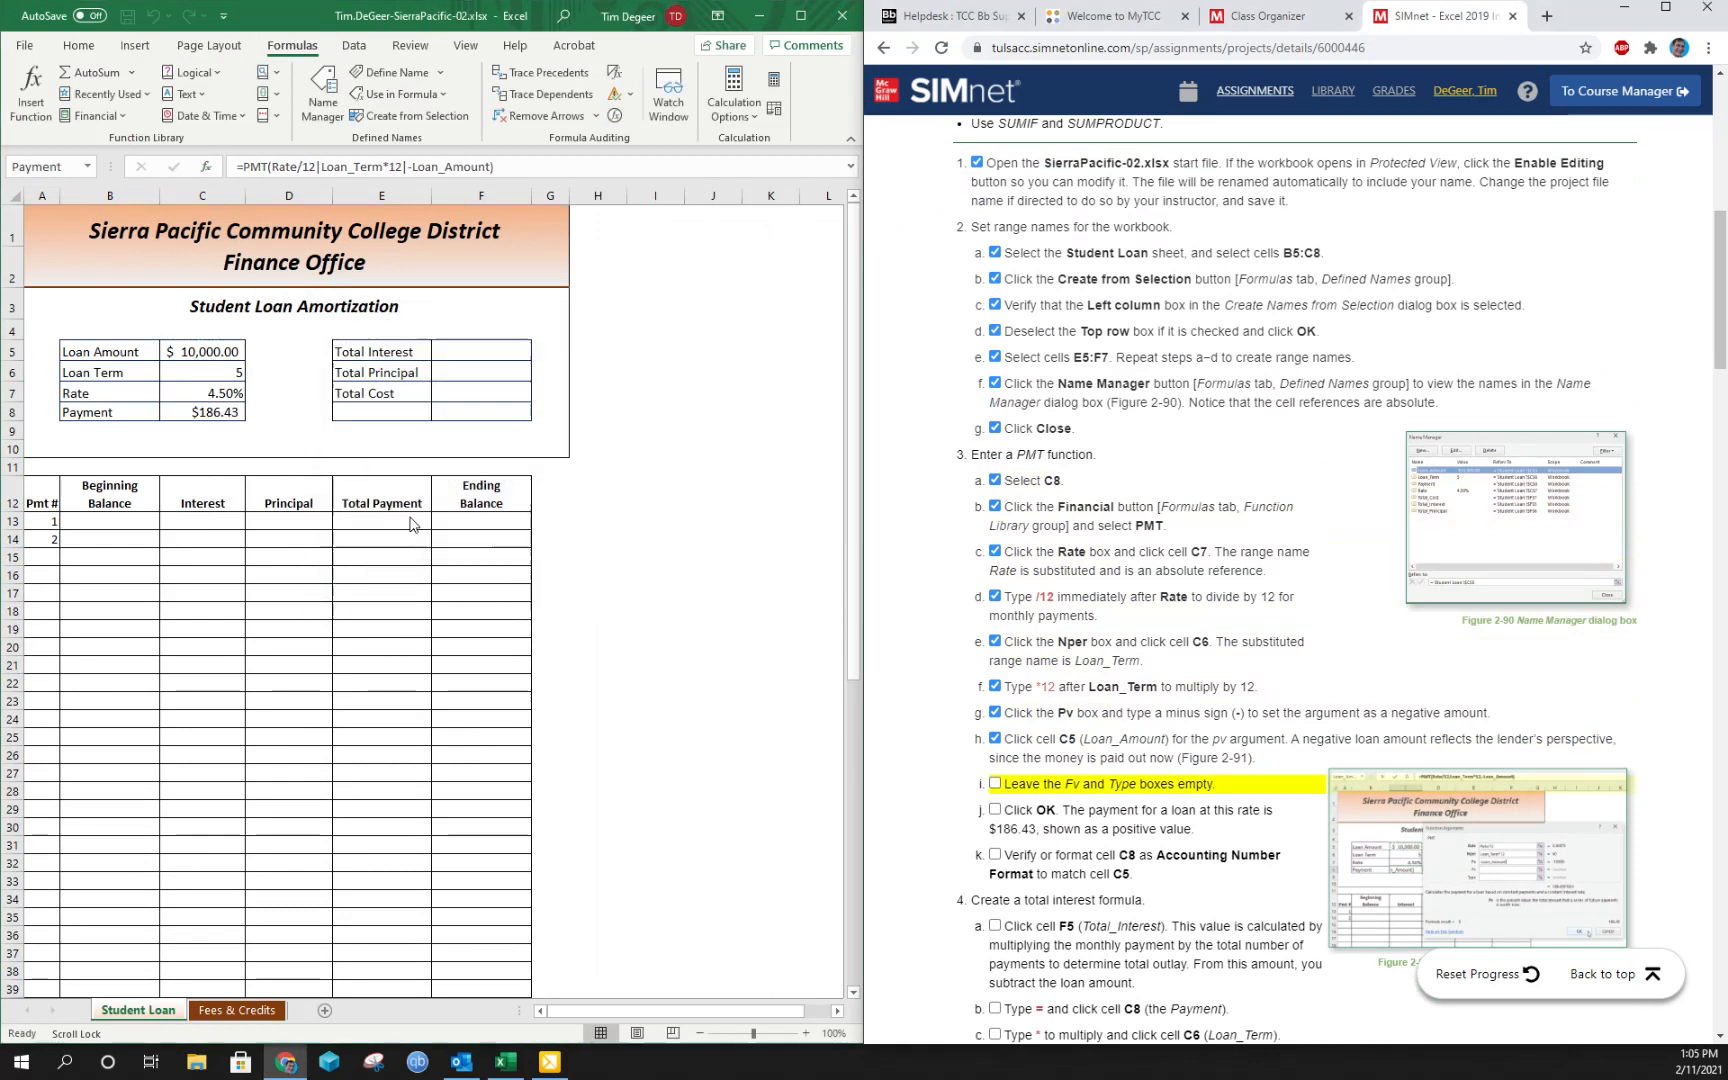
click(995, 785)
click(995, 810)
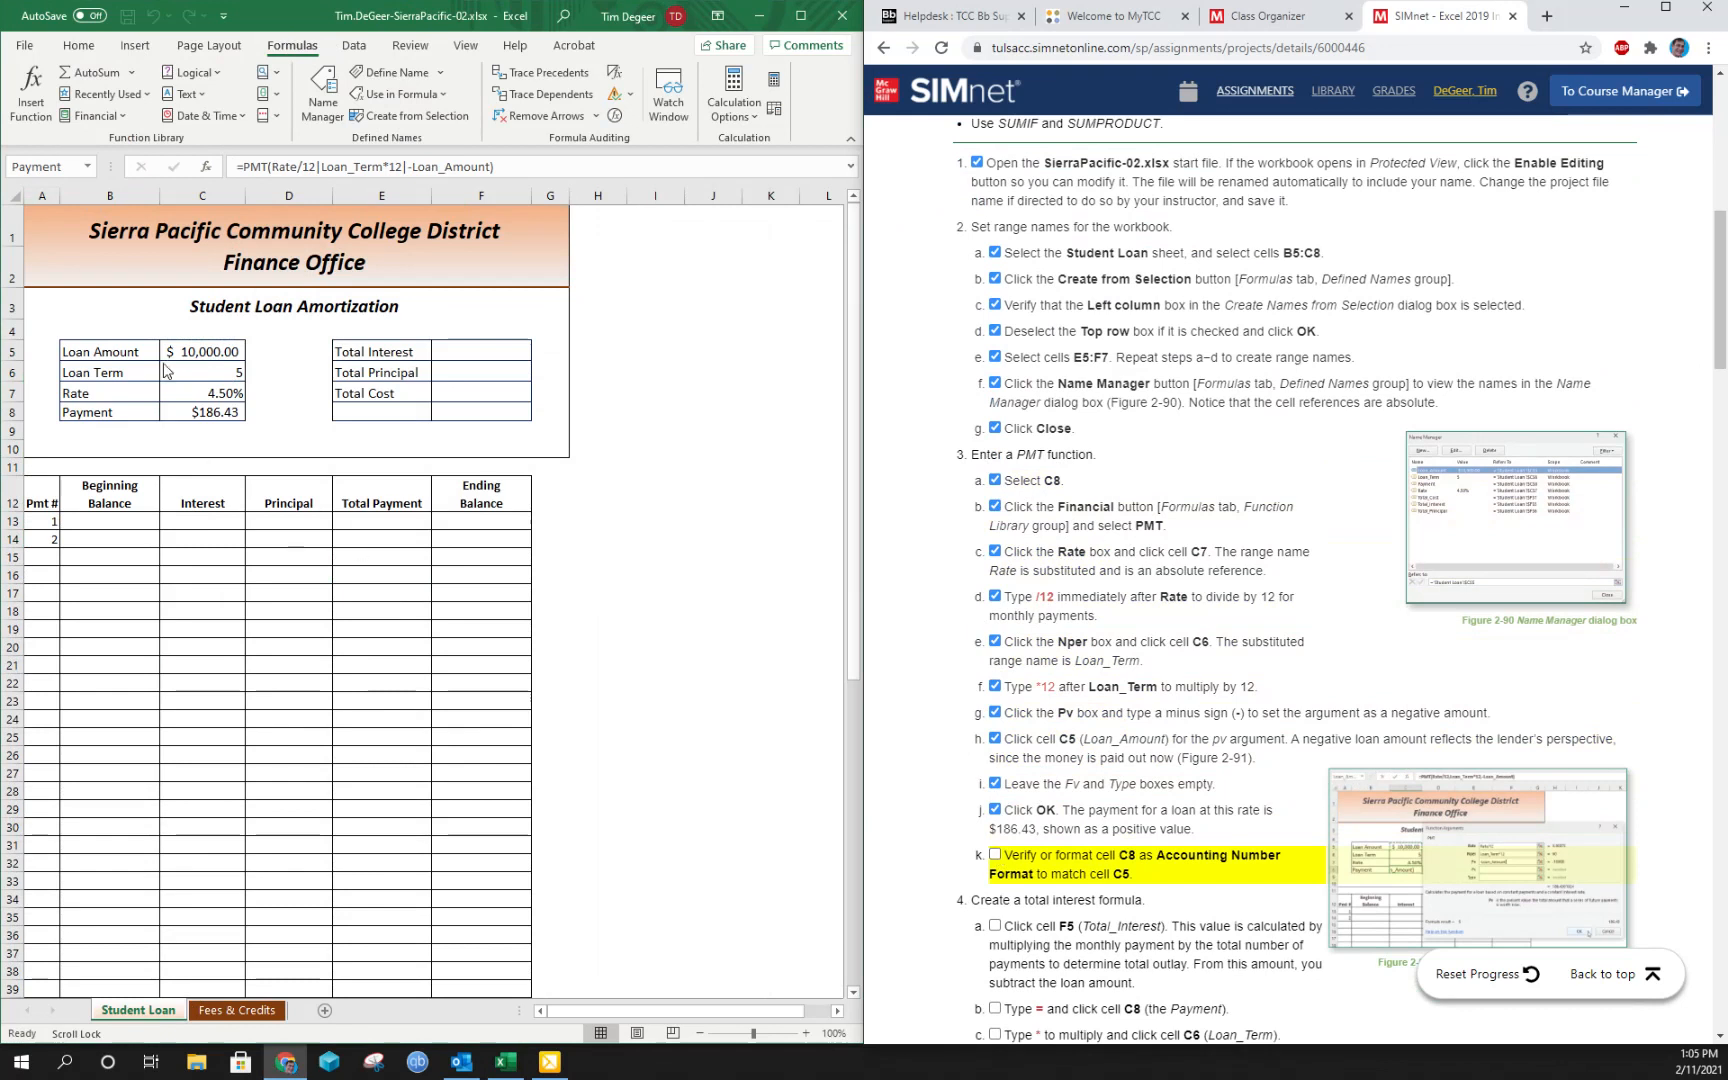
Format the payment in cell C8 as Accounting Number Format to match cell C5, and check off instruction 3k.
click(204, 411)
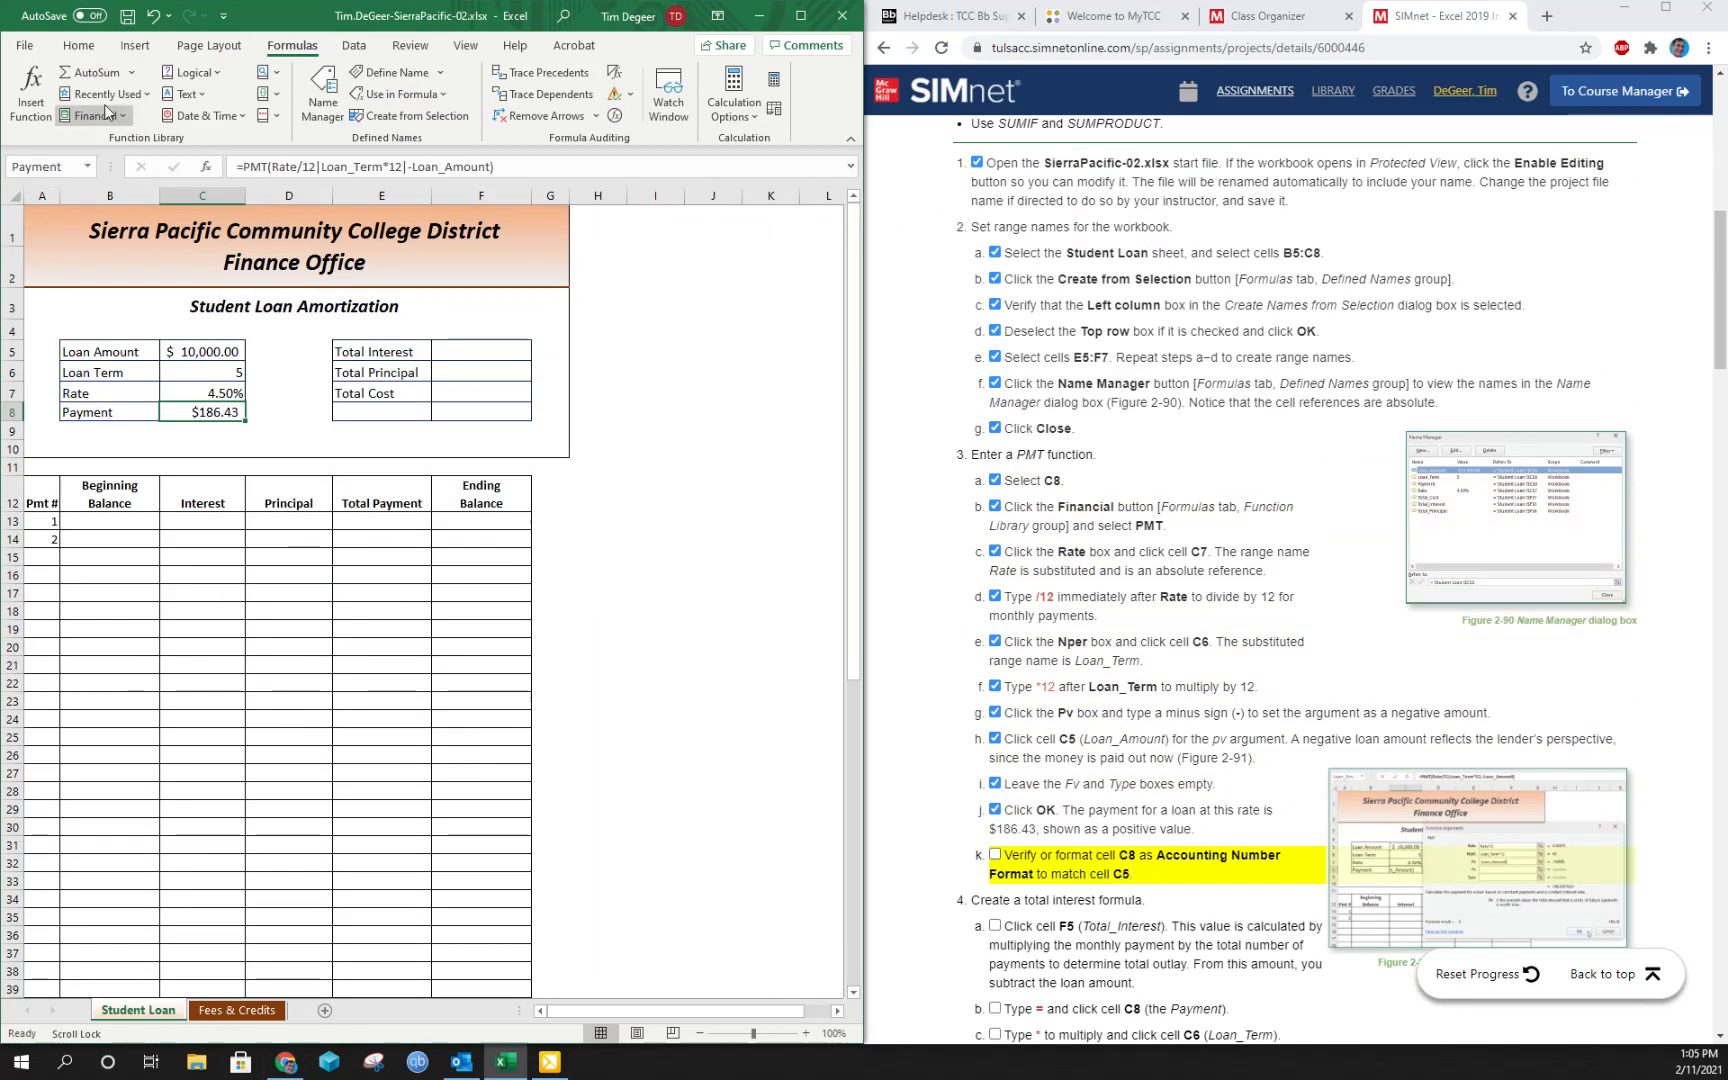
click(78, 45)
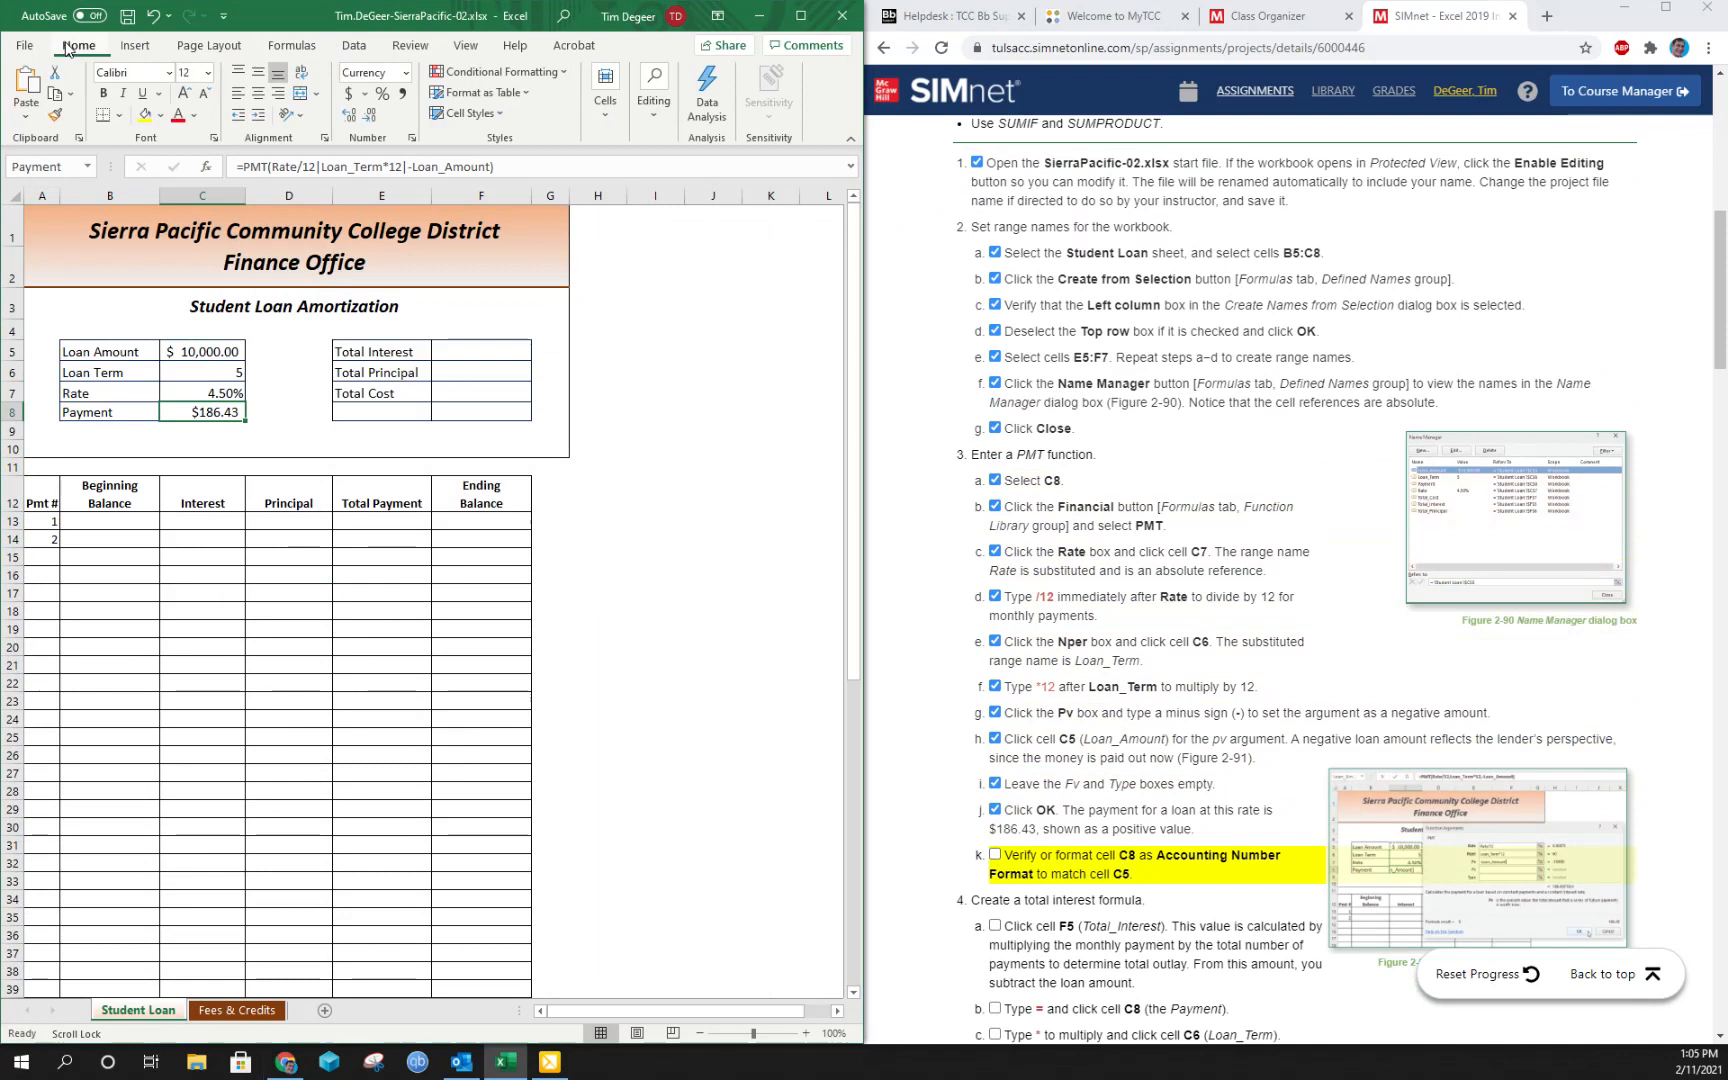
click(407, 73)
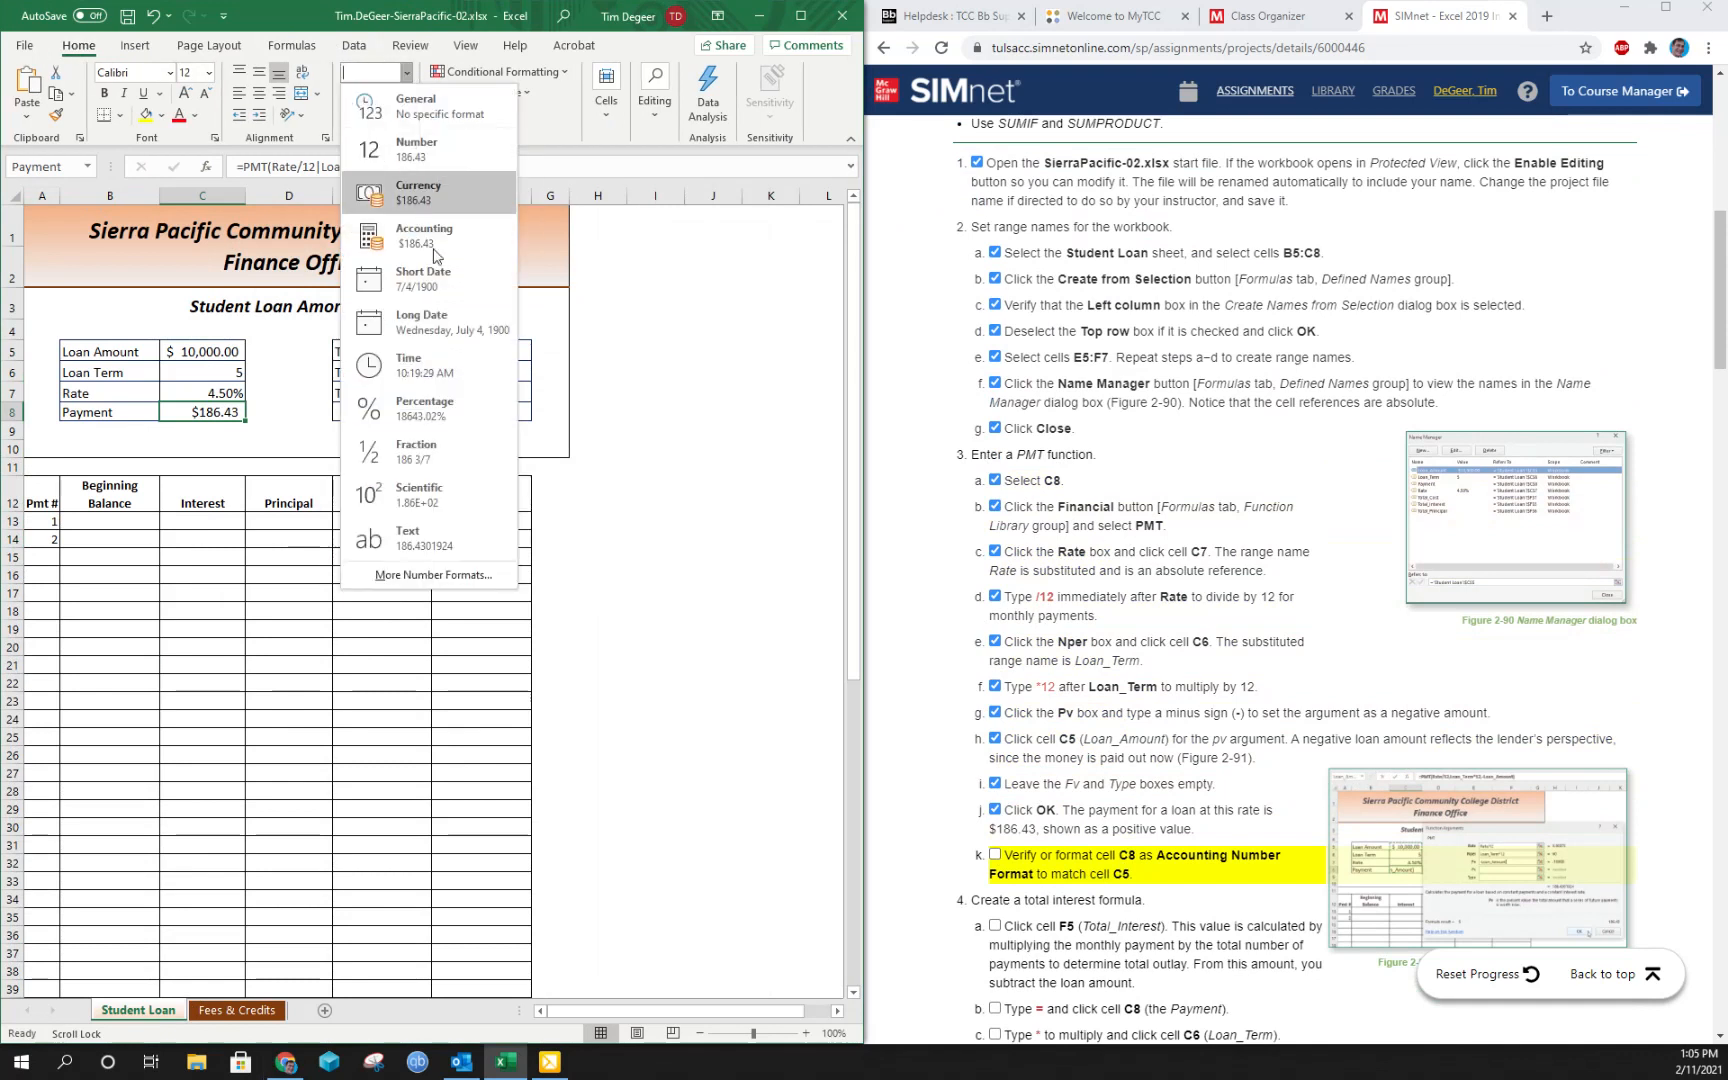
click(410, 76)
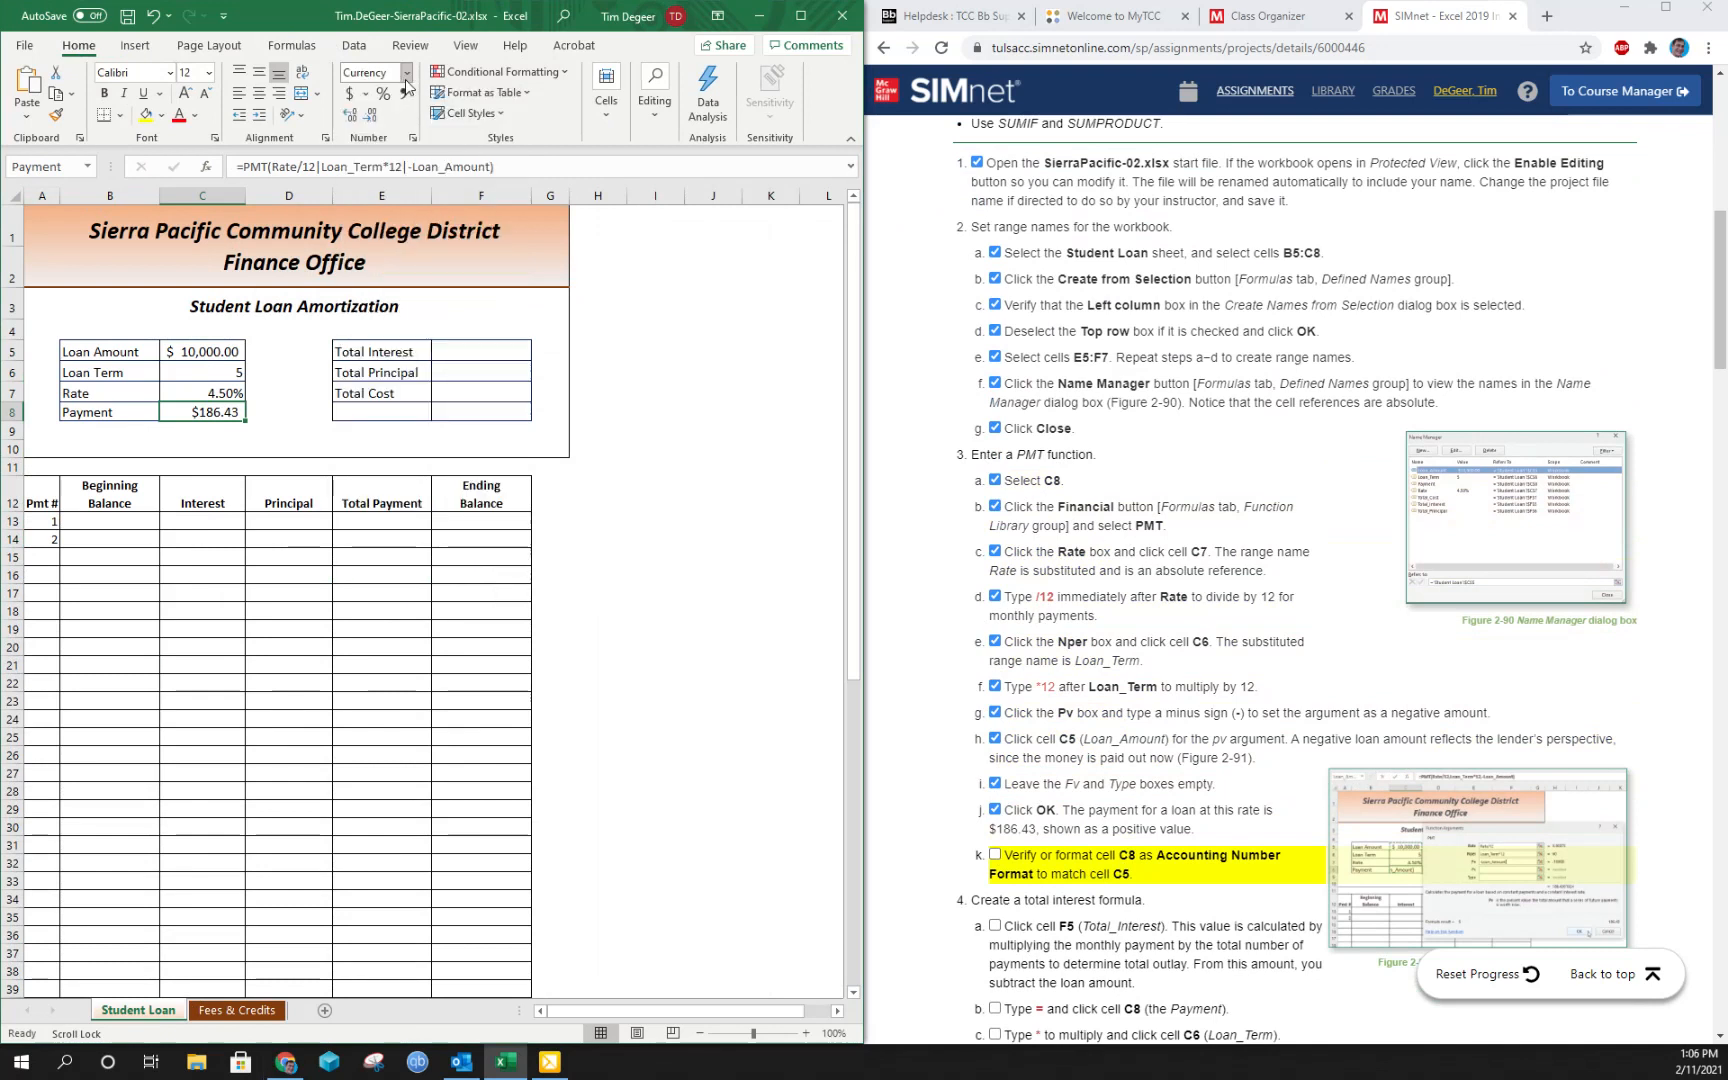
click(350, 94)
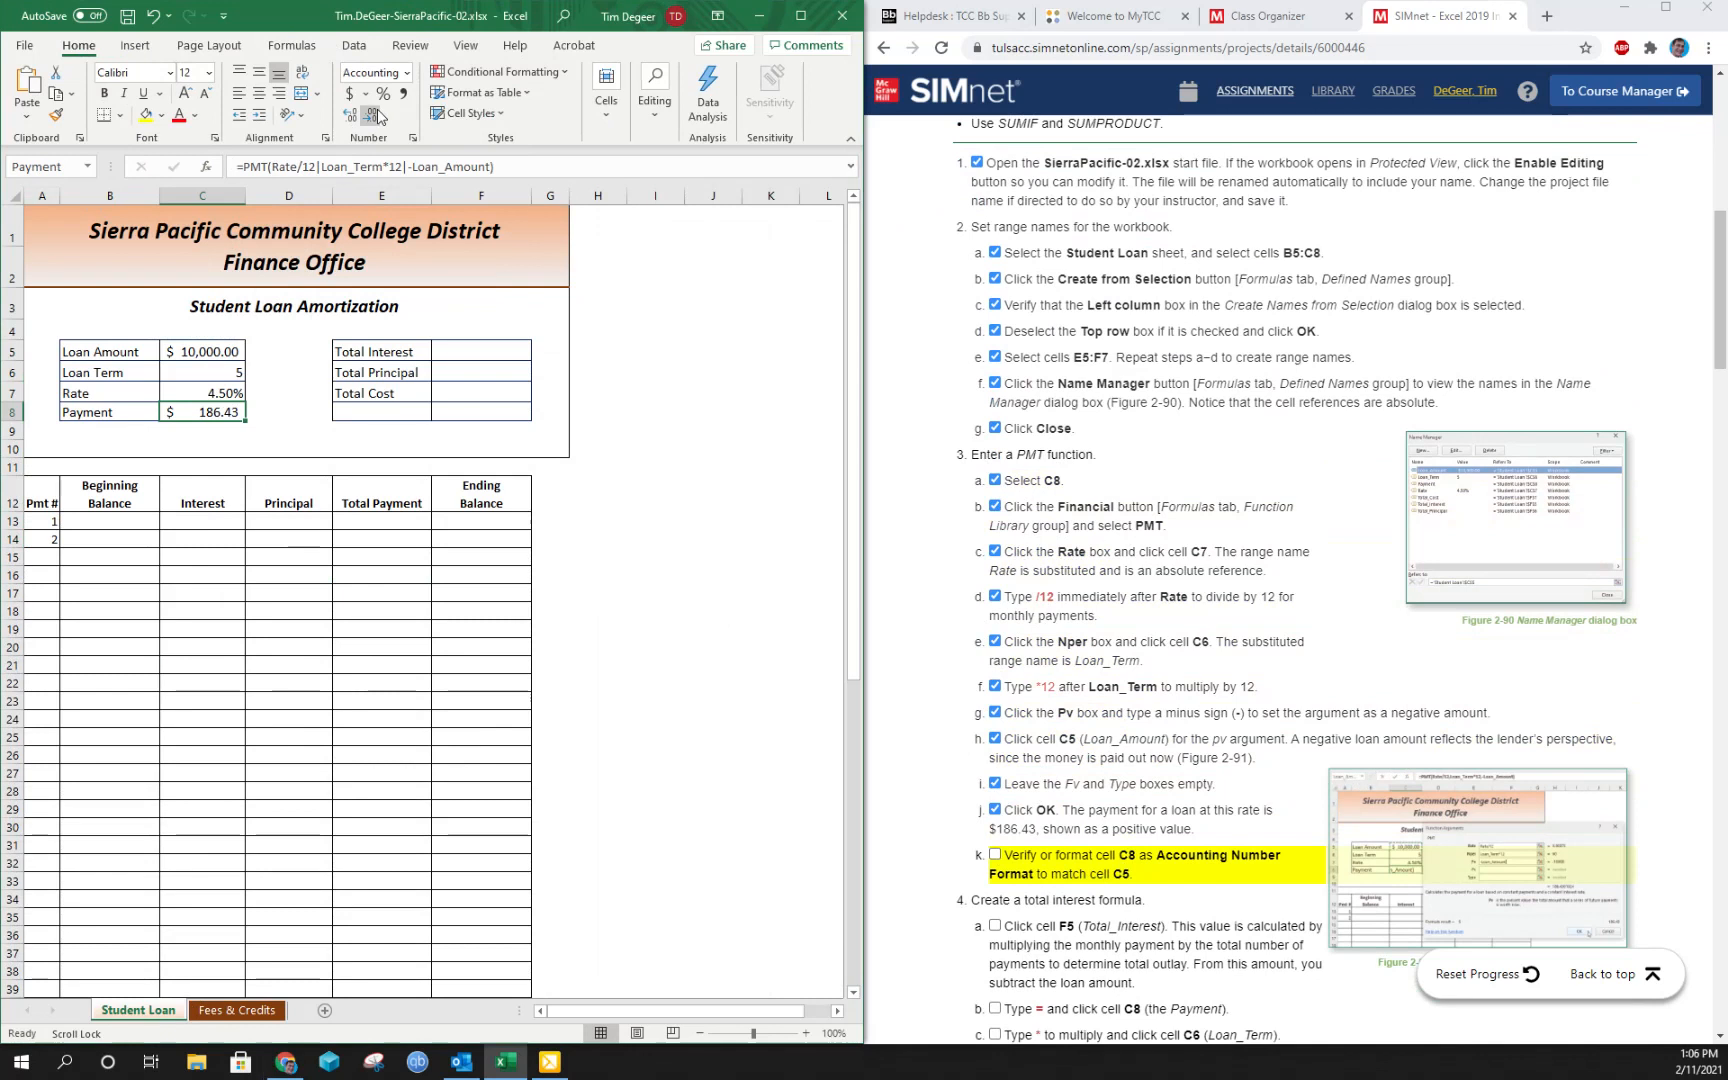
click(408, 72)
click(433, 178)
click(354, 94)
click(994, 854)
Select the Total Interest cell F5 and check off instruction 4a.
scroll(1075, 835, down, 3)
scroll(1075, 835, down, 1)
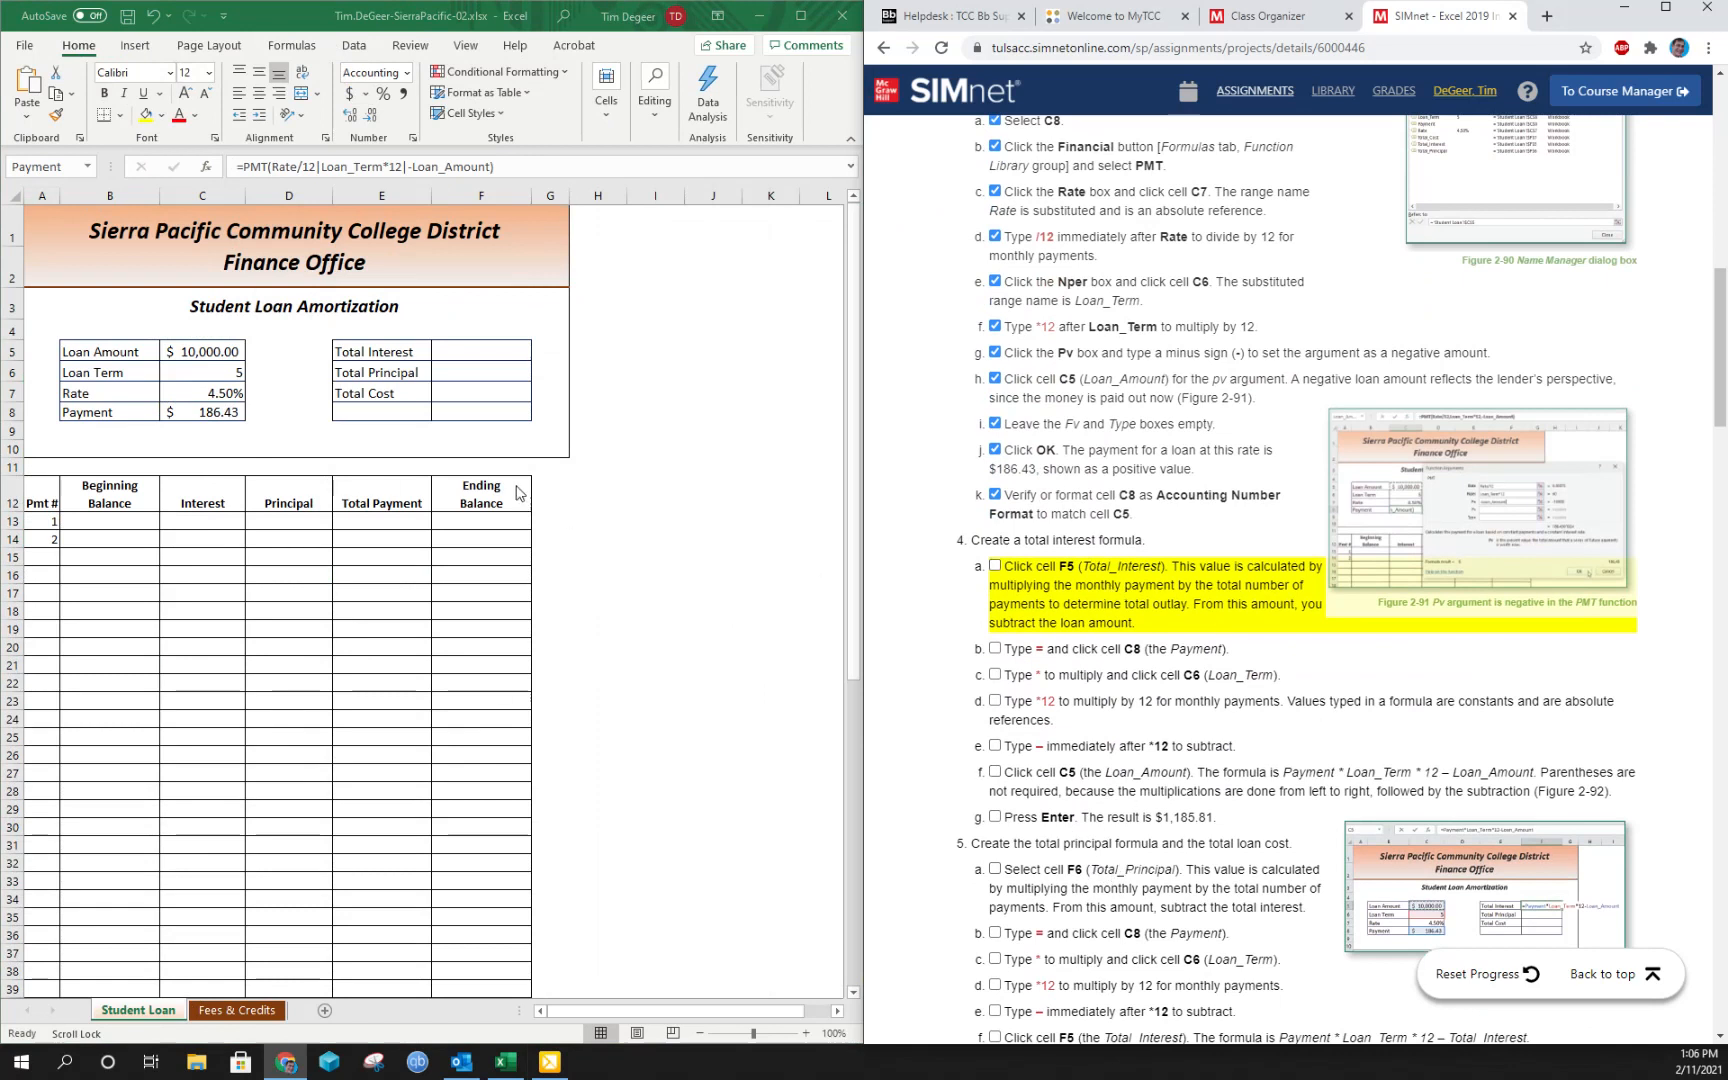
click(478, 346)
click(478, 346)
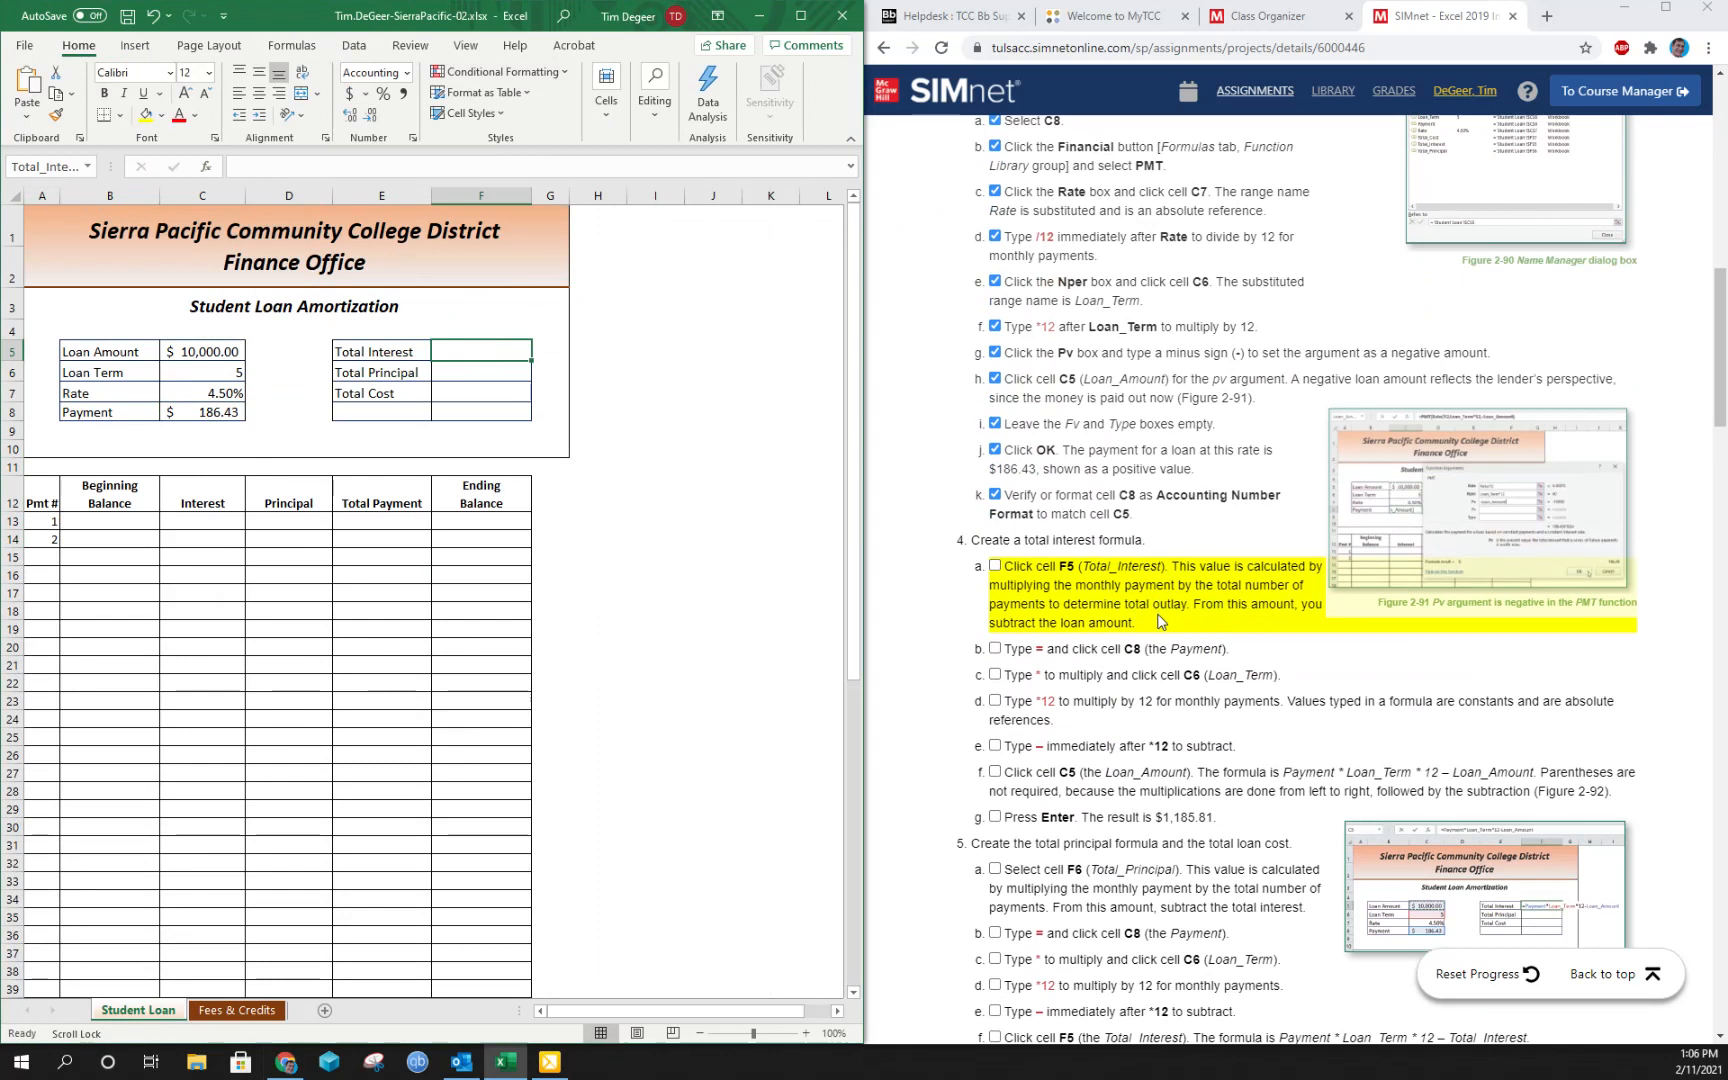
click(996, 567)
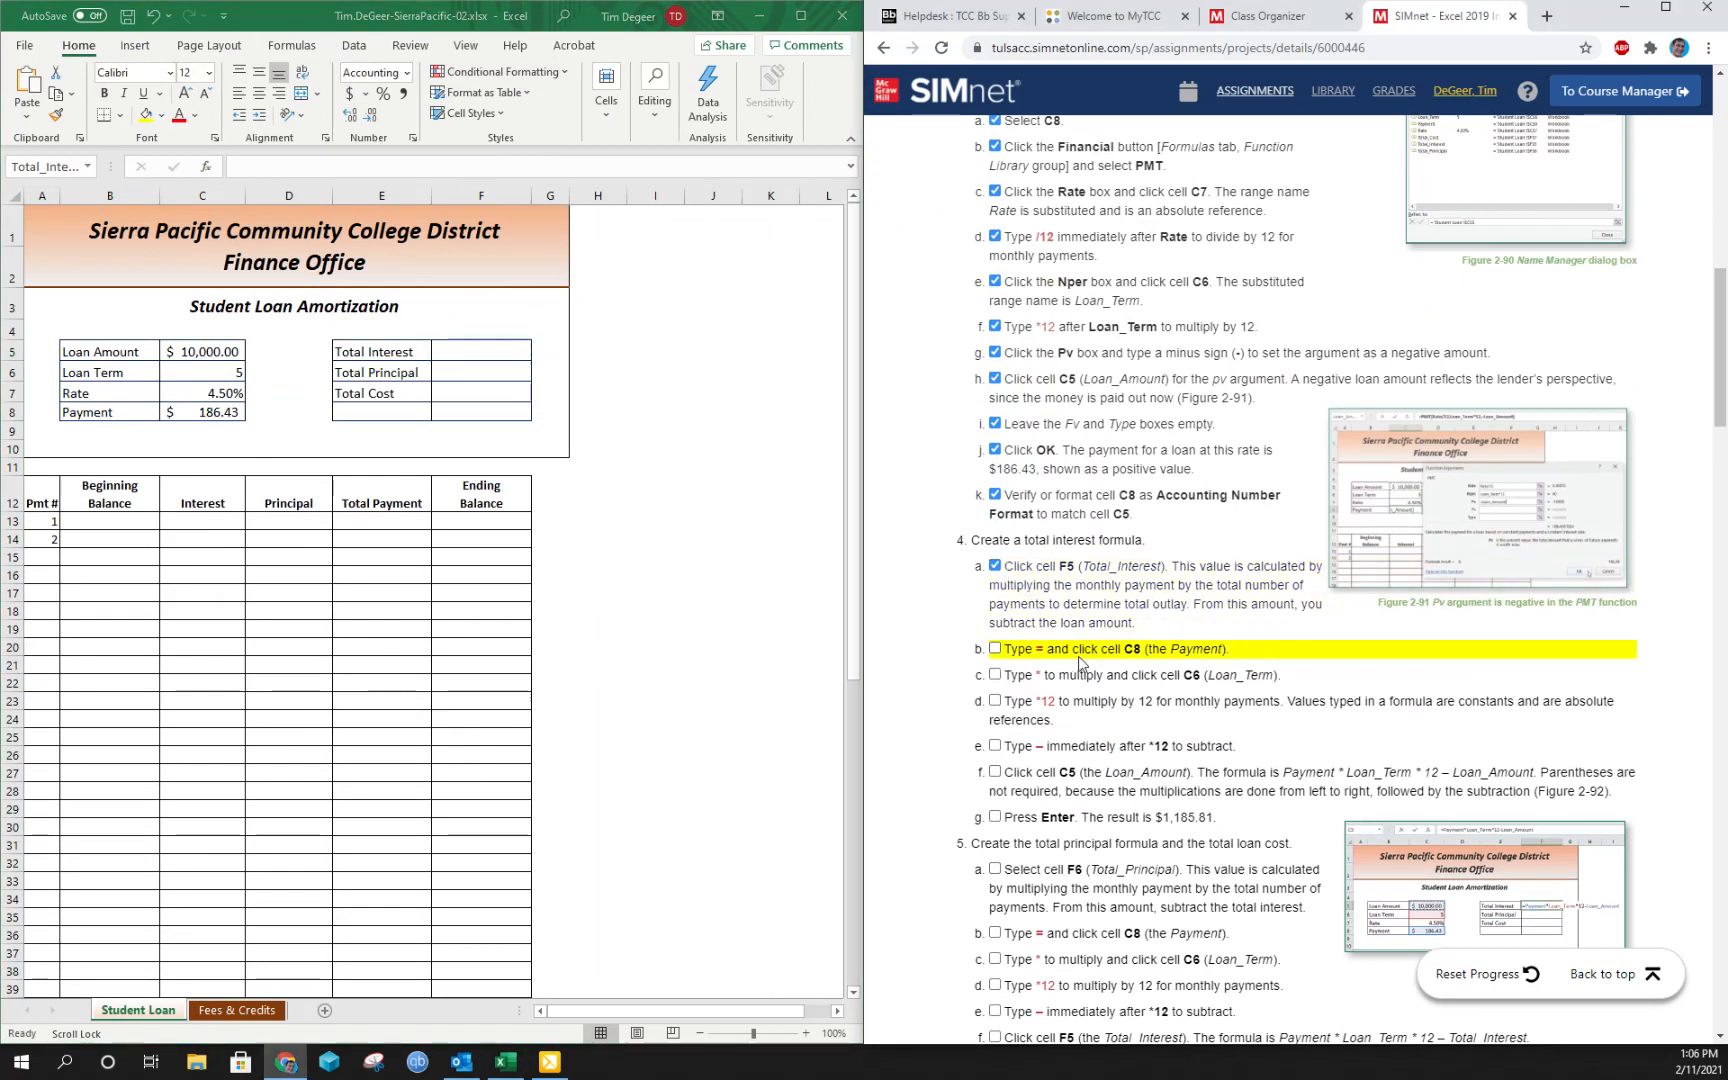
Enter the formula =Payment*Loan_Term*12-Loan_Amount in cell F5, referencing cells C8, C6 and C5.
click(470, 355)
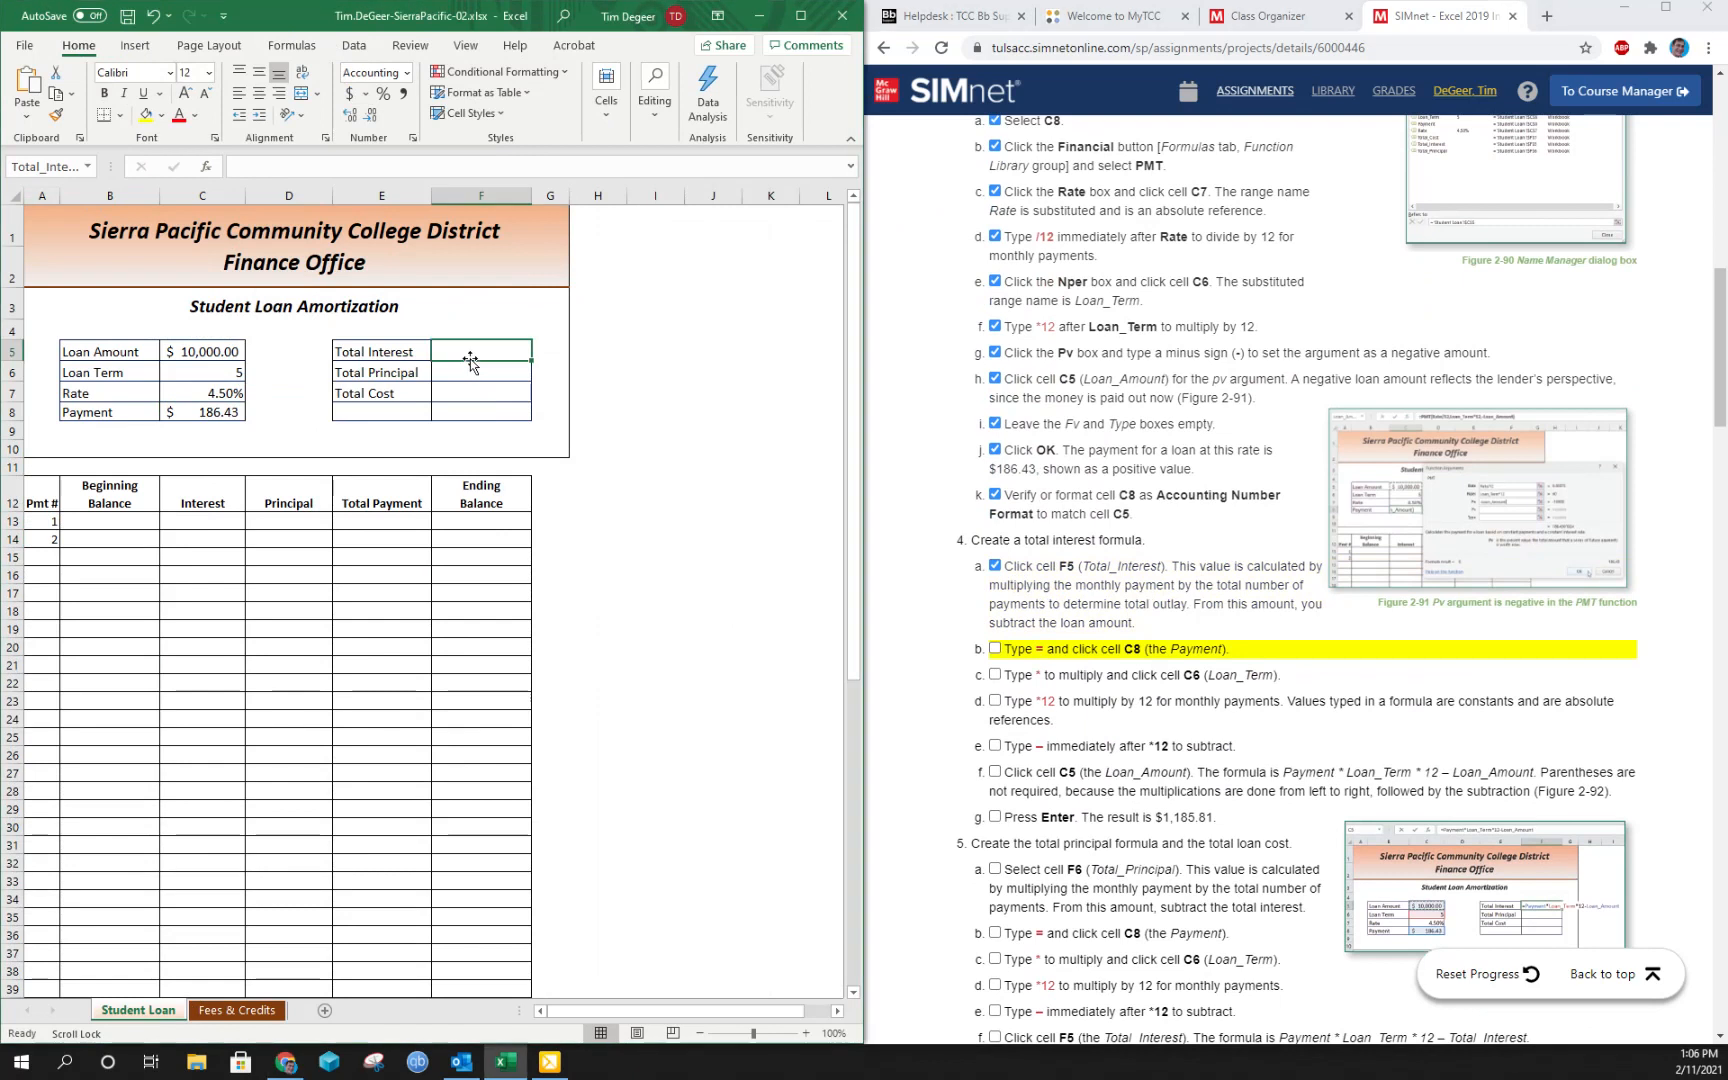
text(=)
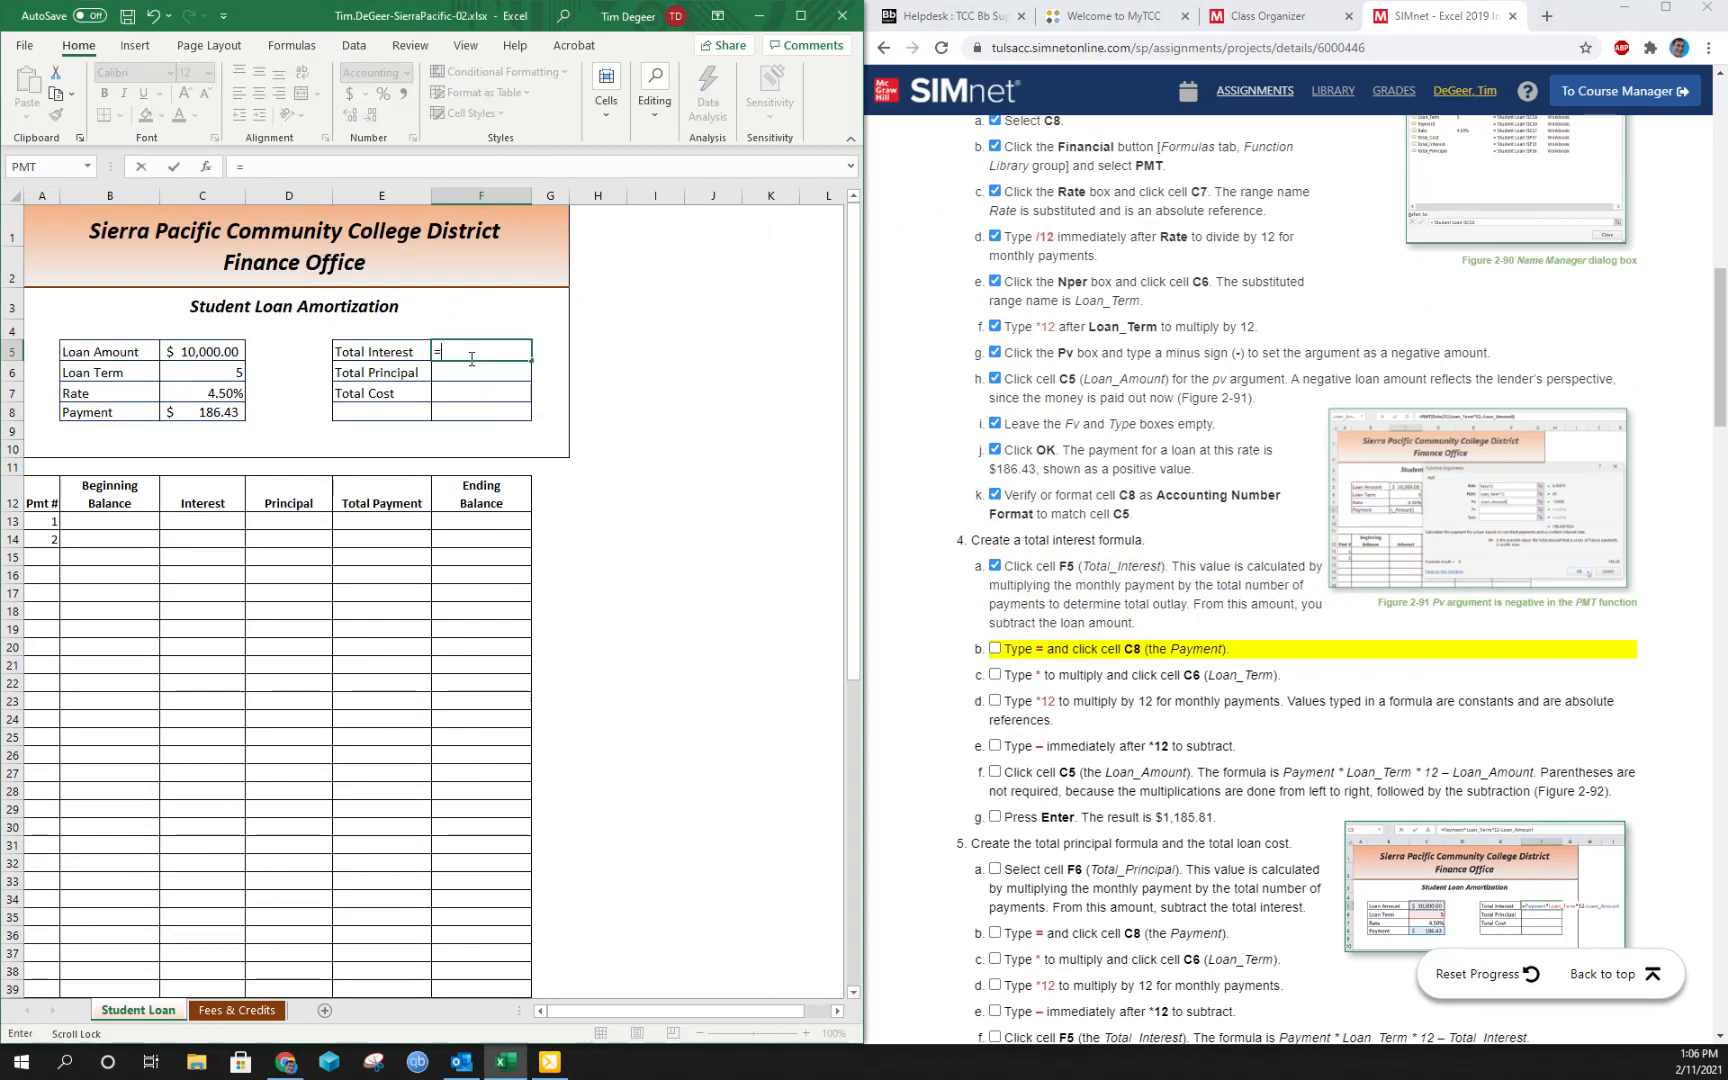
click(214, 412)
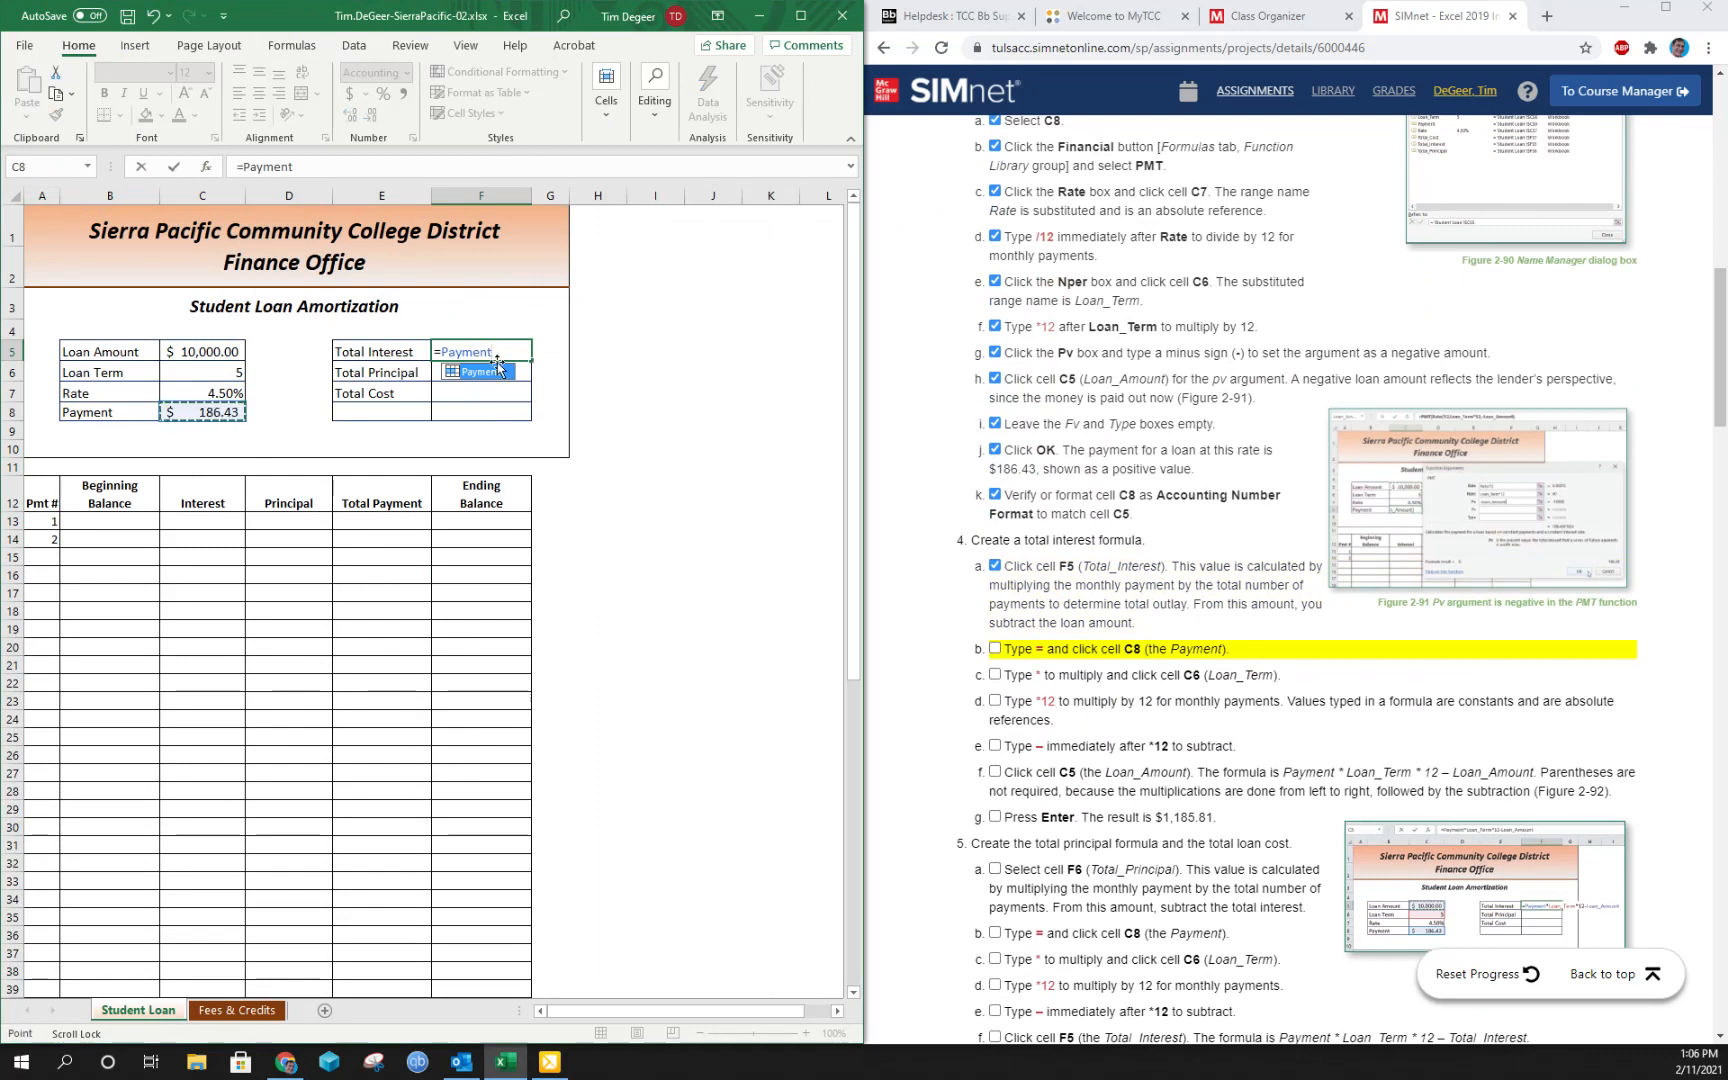
text(*)
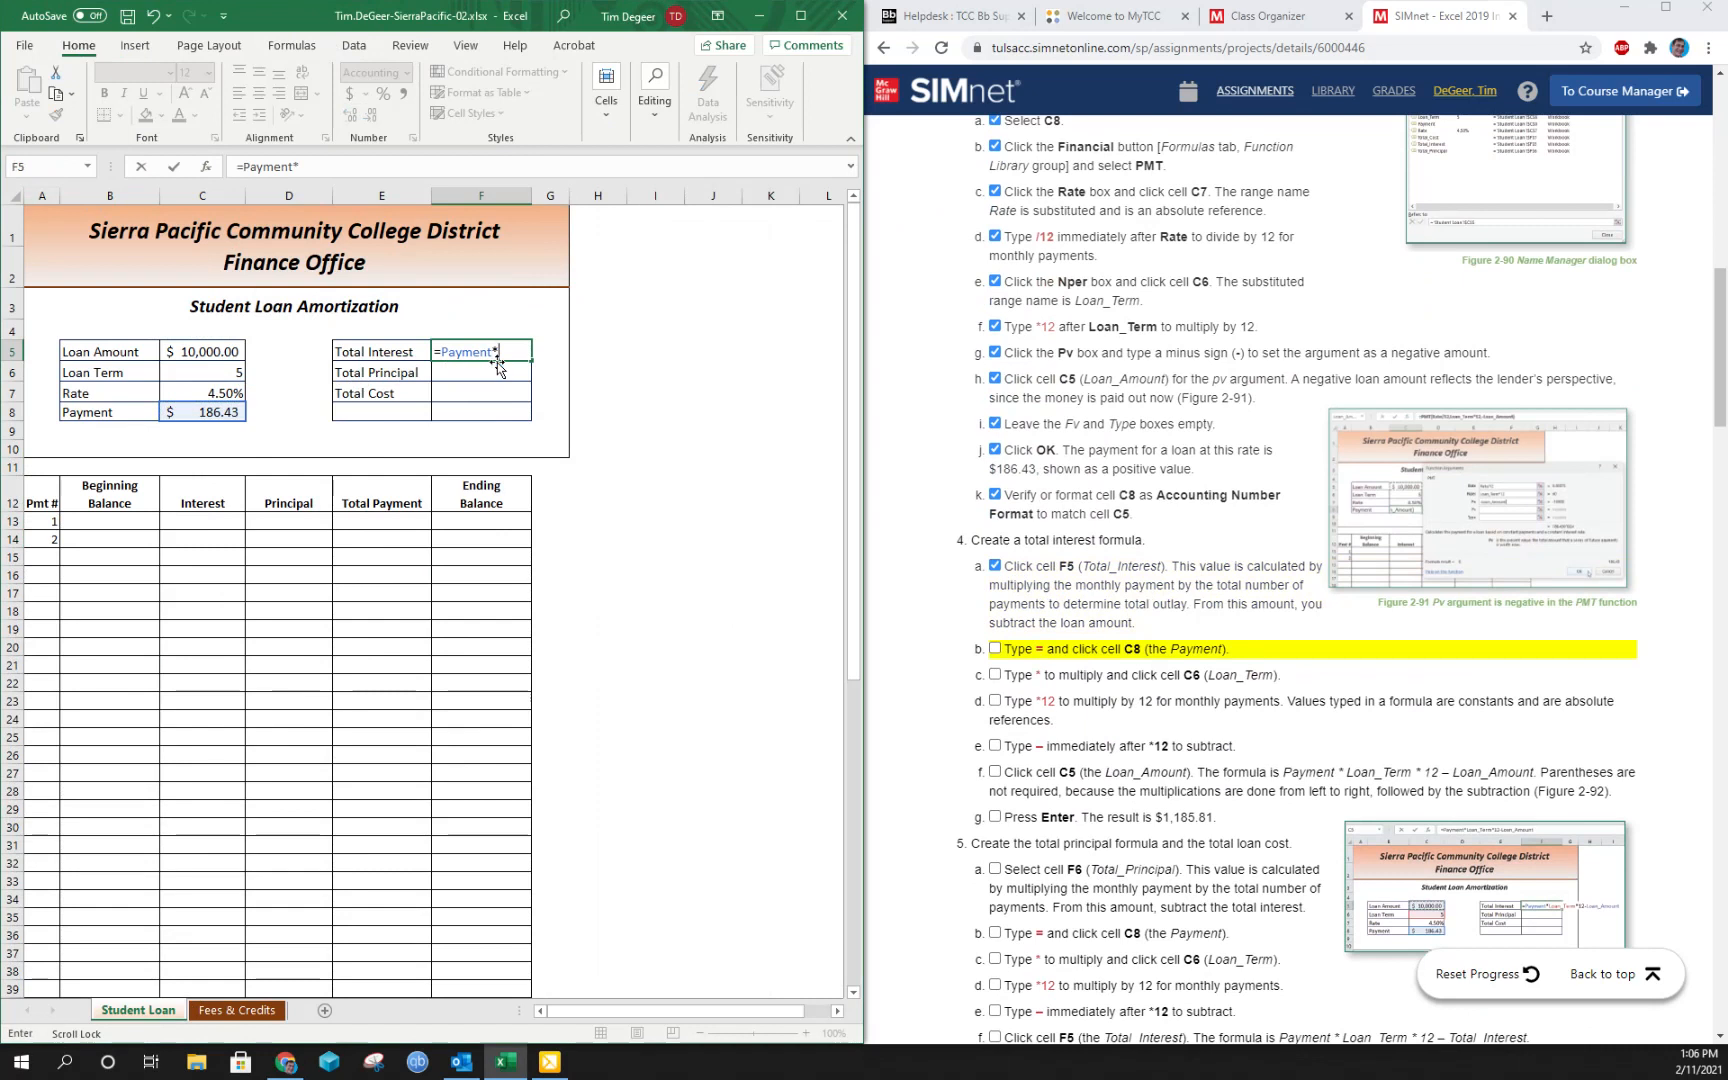
click(213, 371)
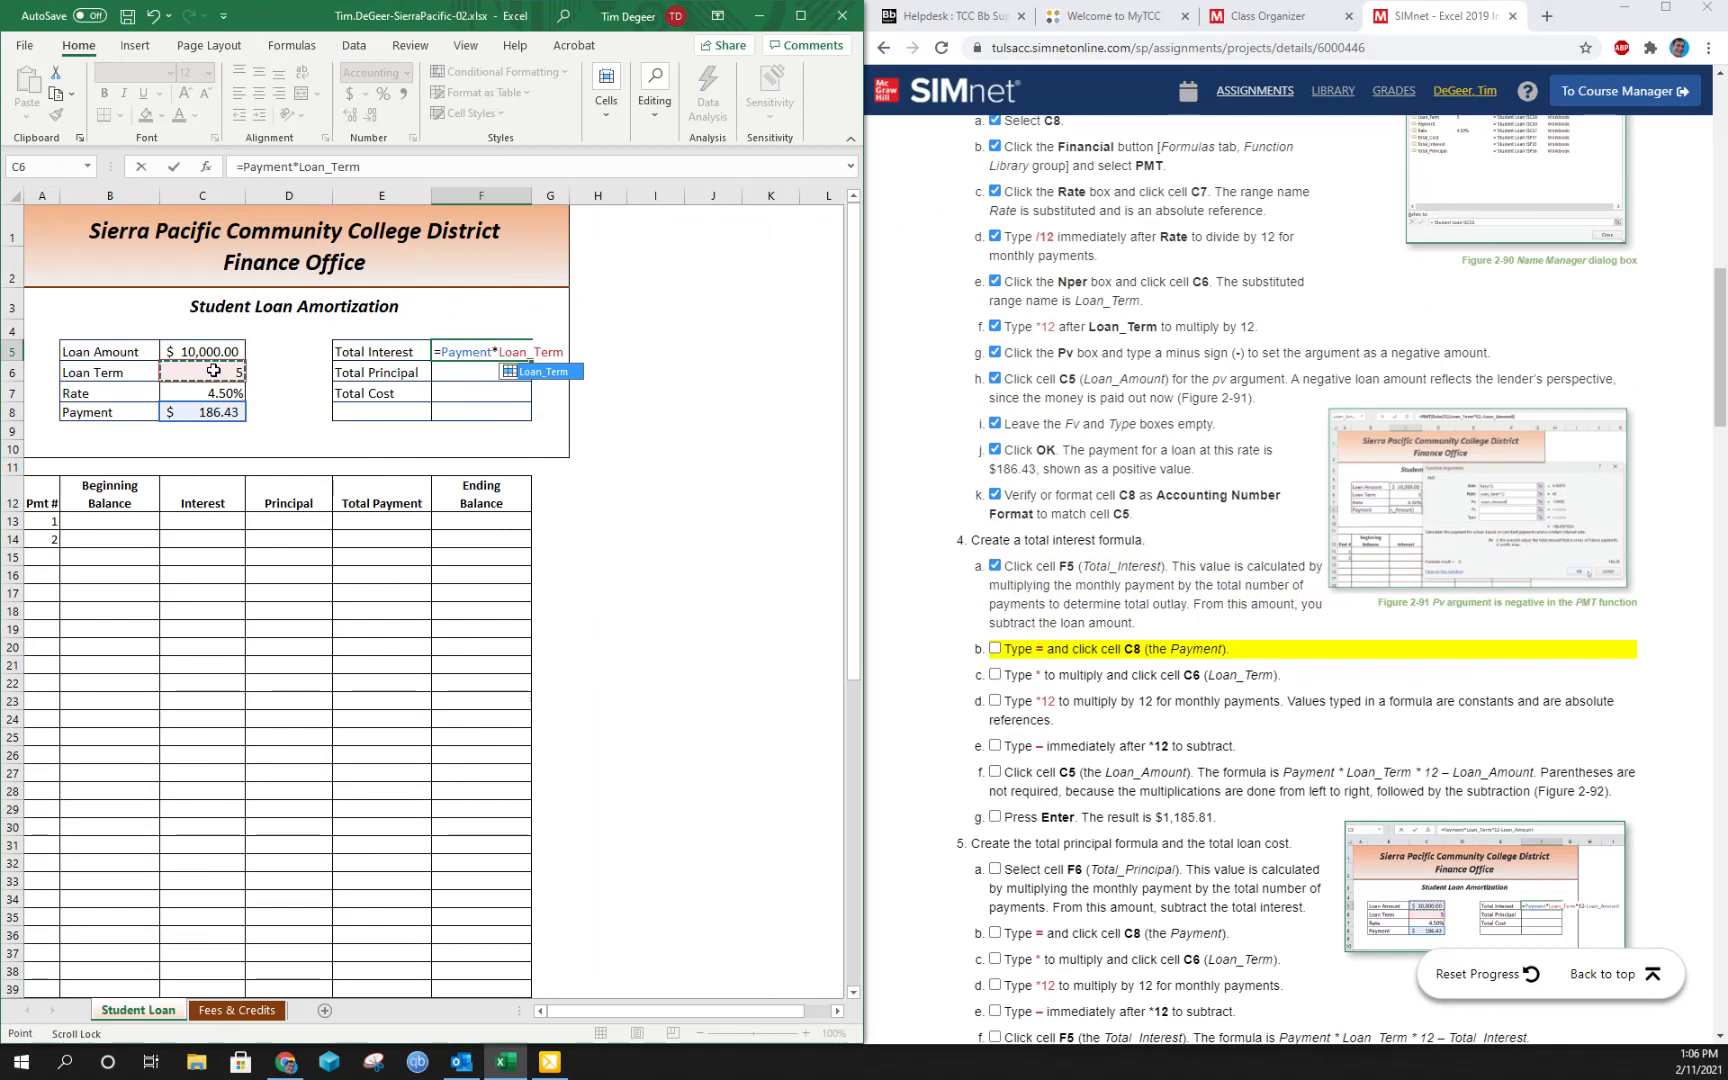
text(*)
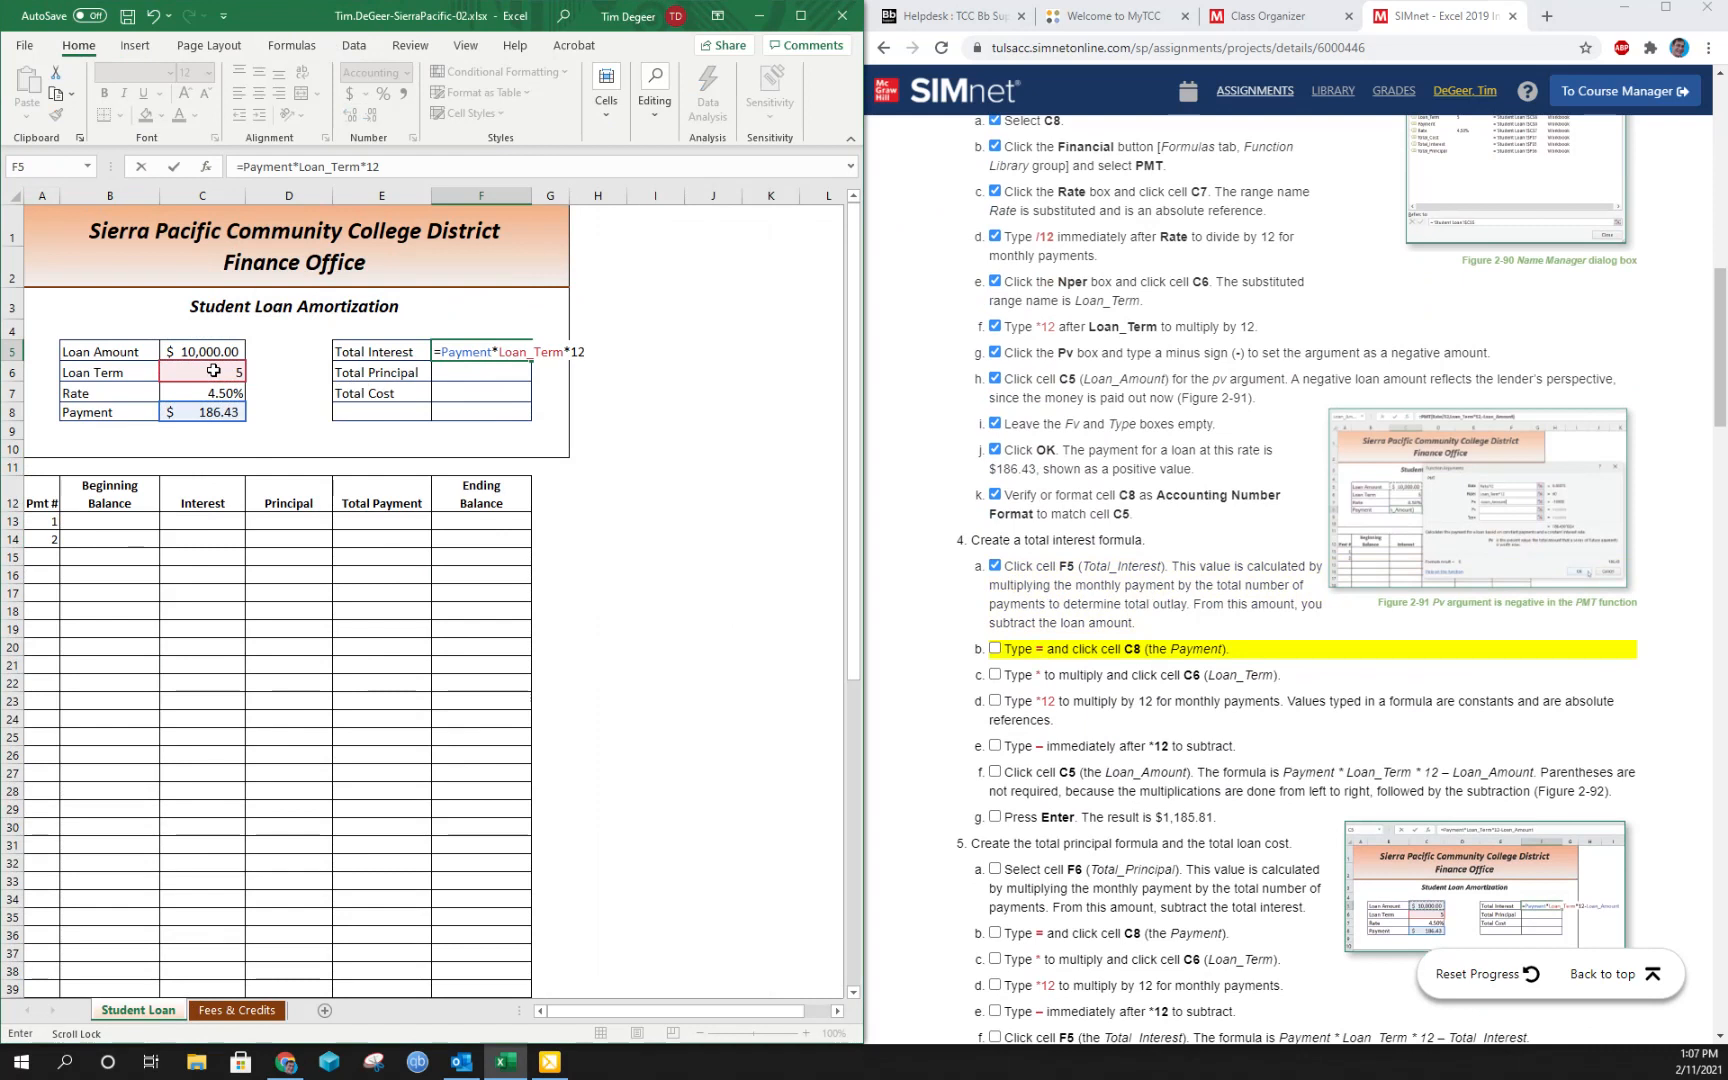
text(12-)
click(219, 348)
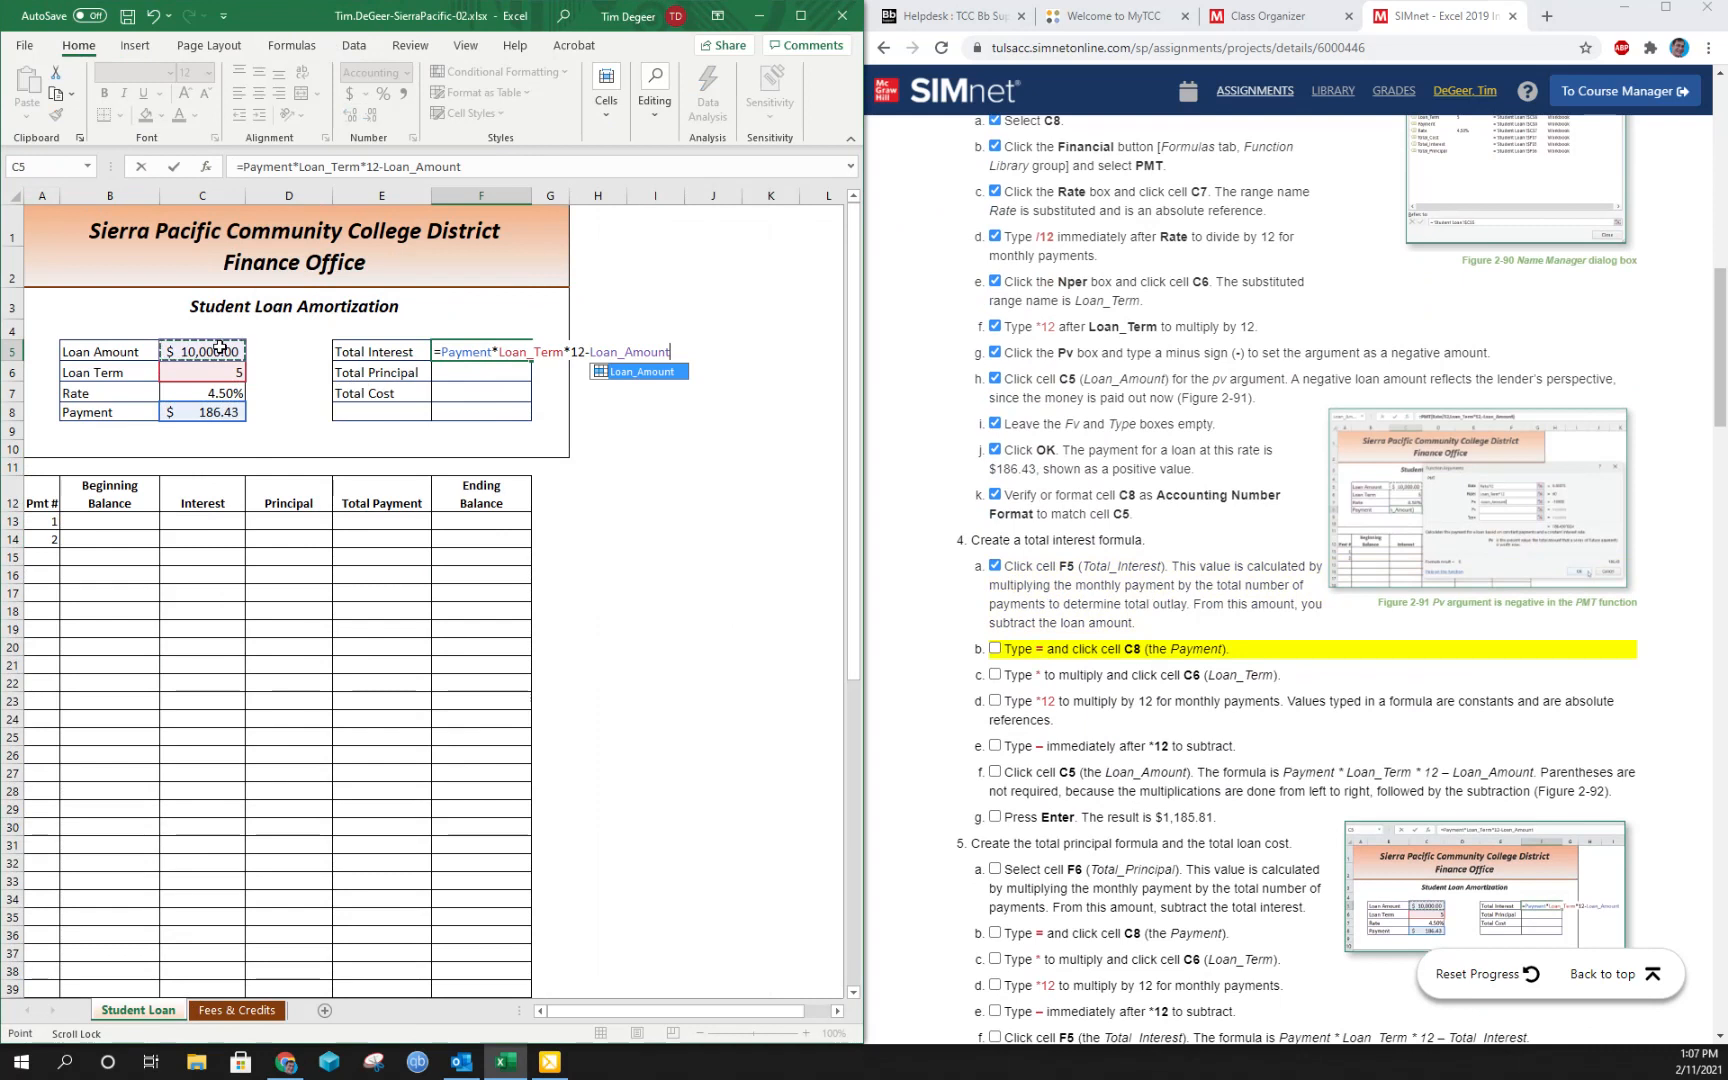
key(Return)
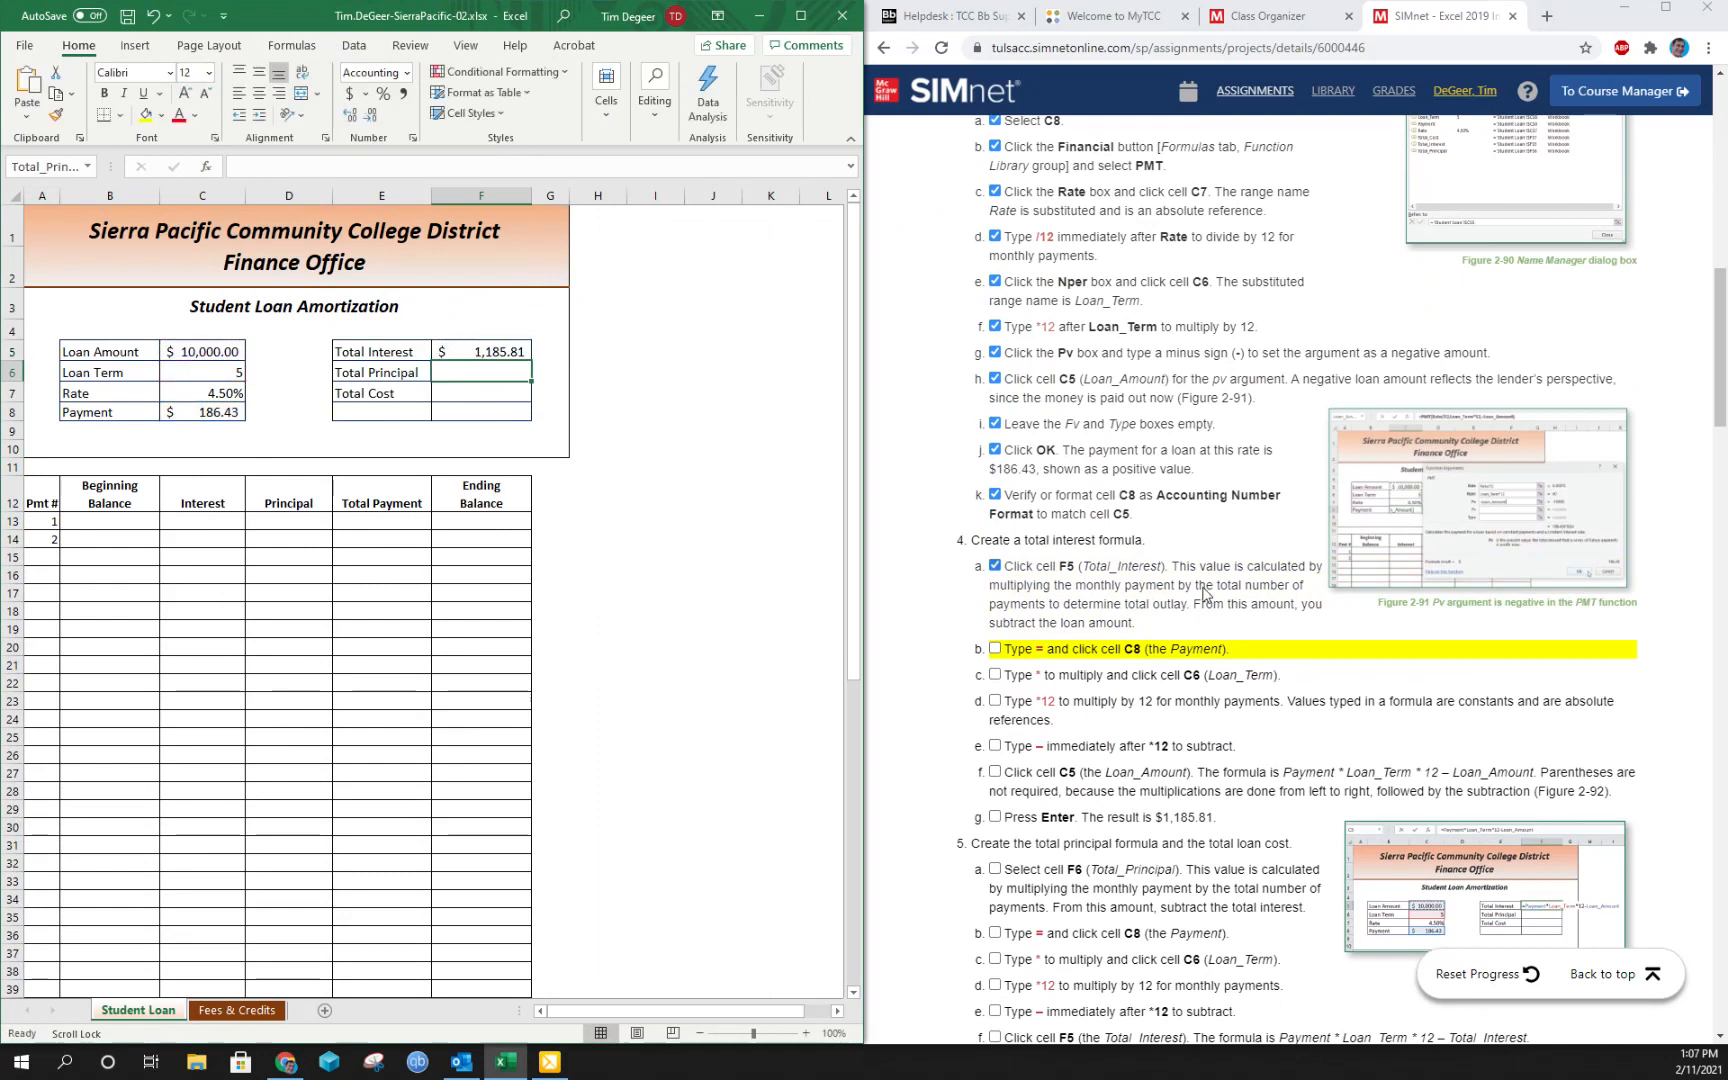
Compare the total interest result and formula in cell F5 with the instructions, and check off instructions 4b through 4g.
drag(1157, 822, 1220, 822)
click(995, 650)
click(995, 675)
click(995, 701)
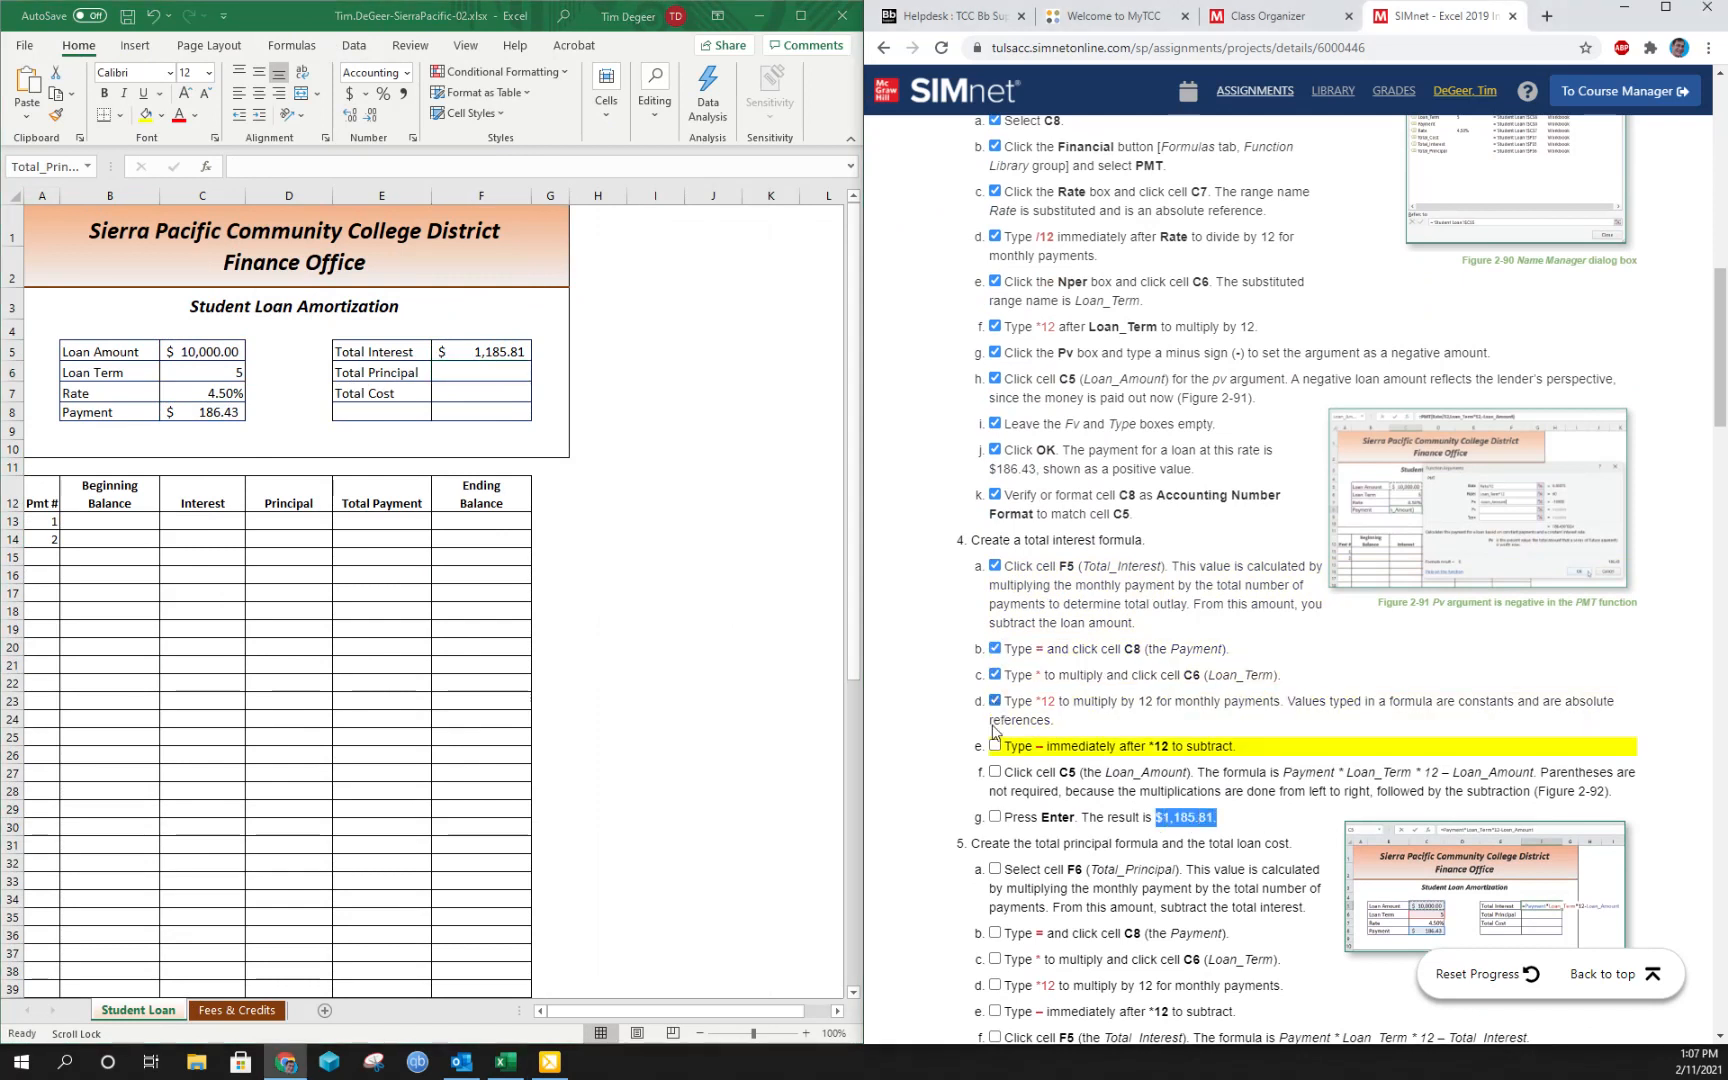
click(513, 350)
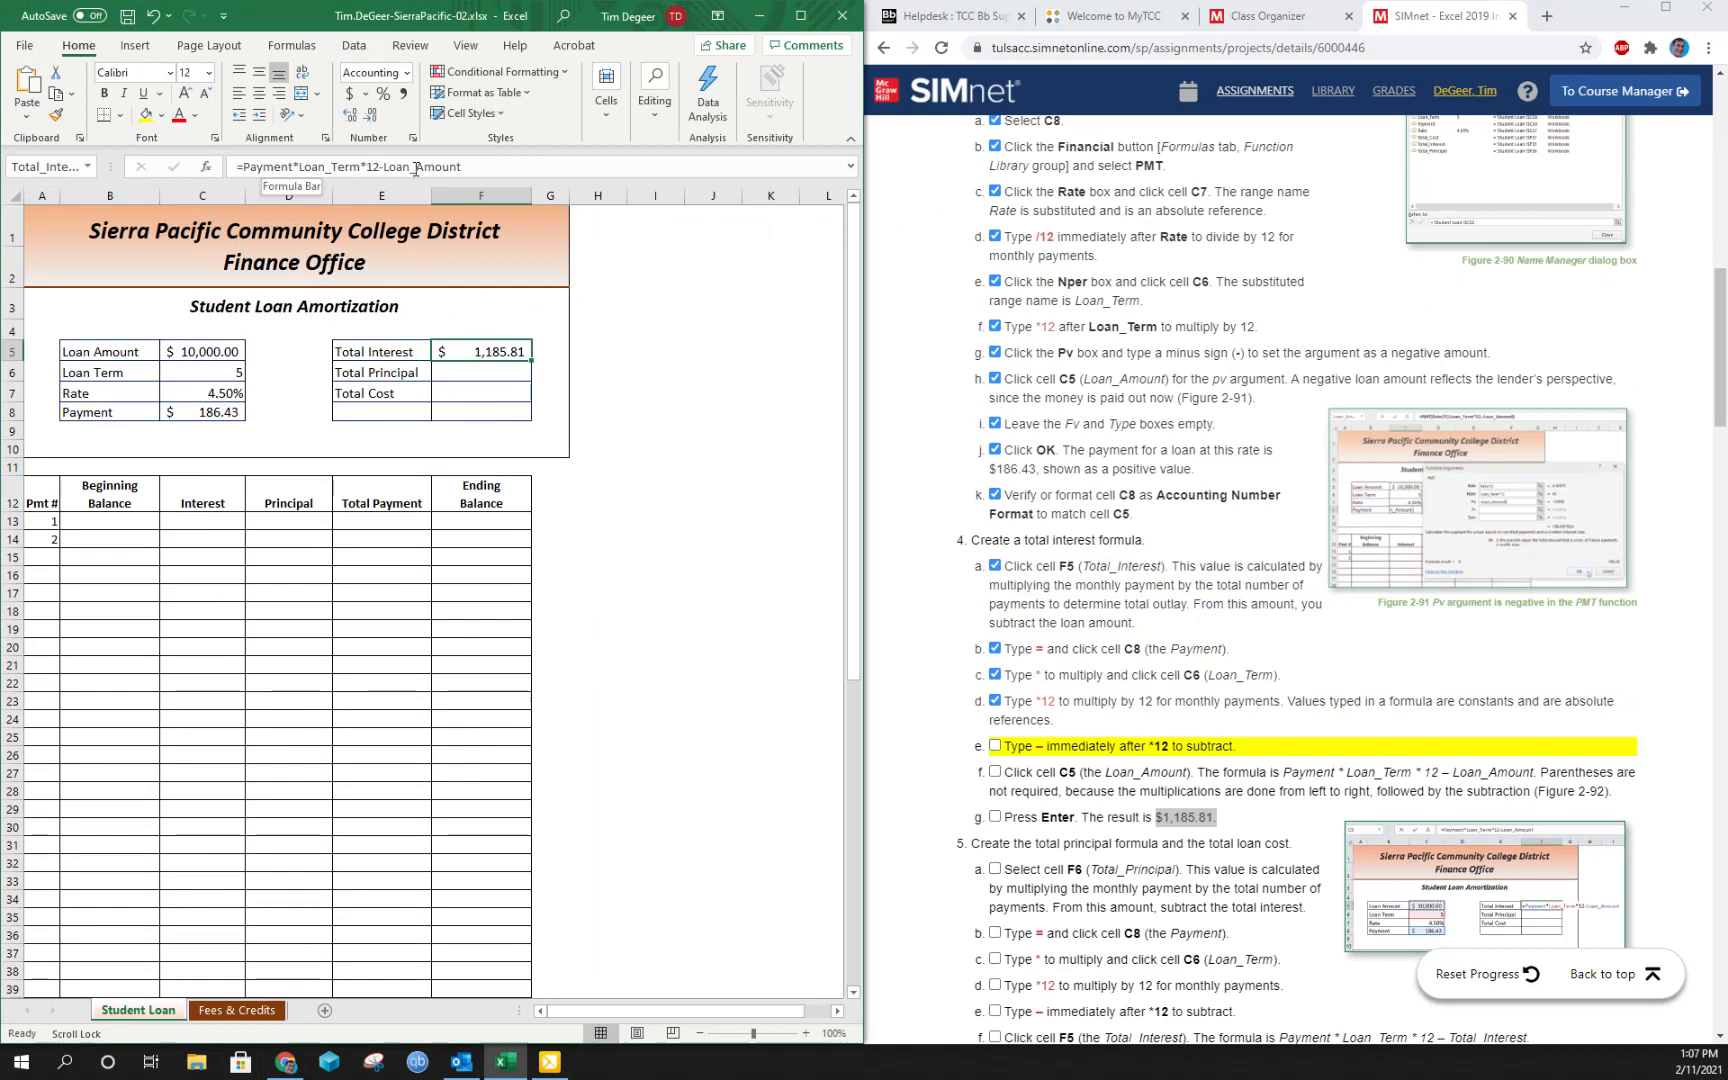
click(995, 747)
click(995, 772)
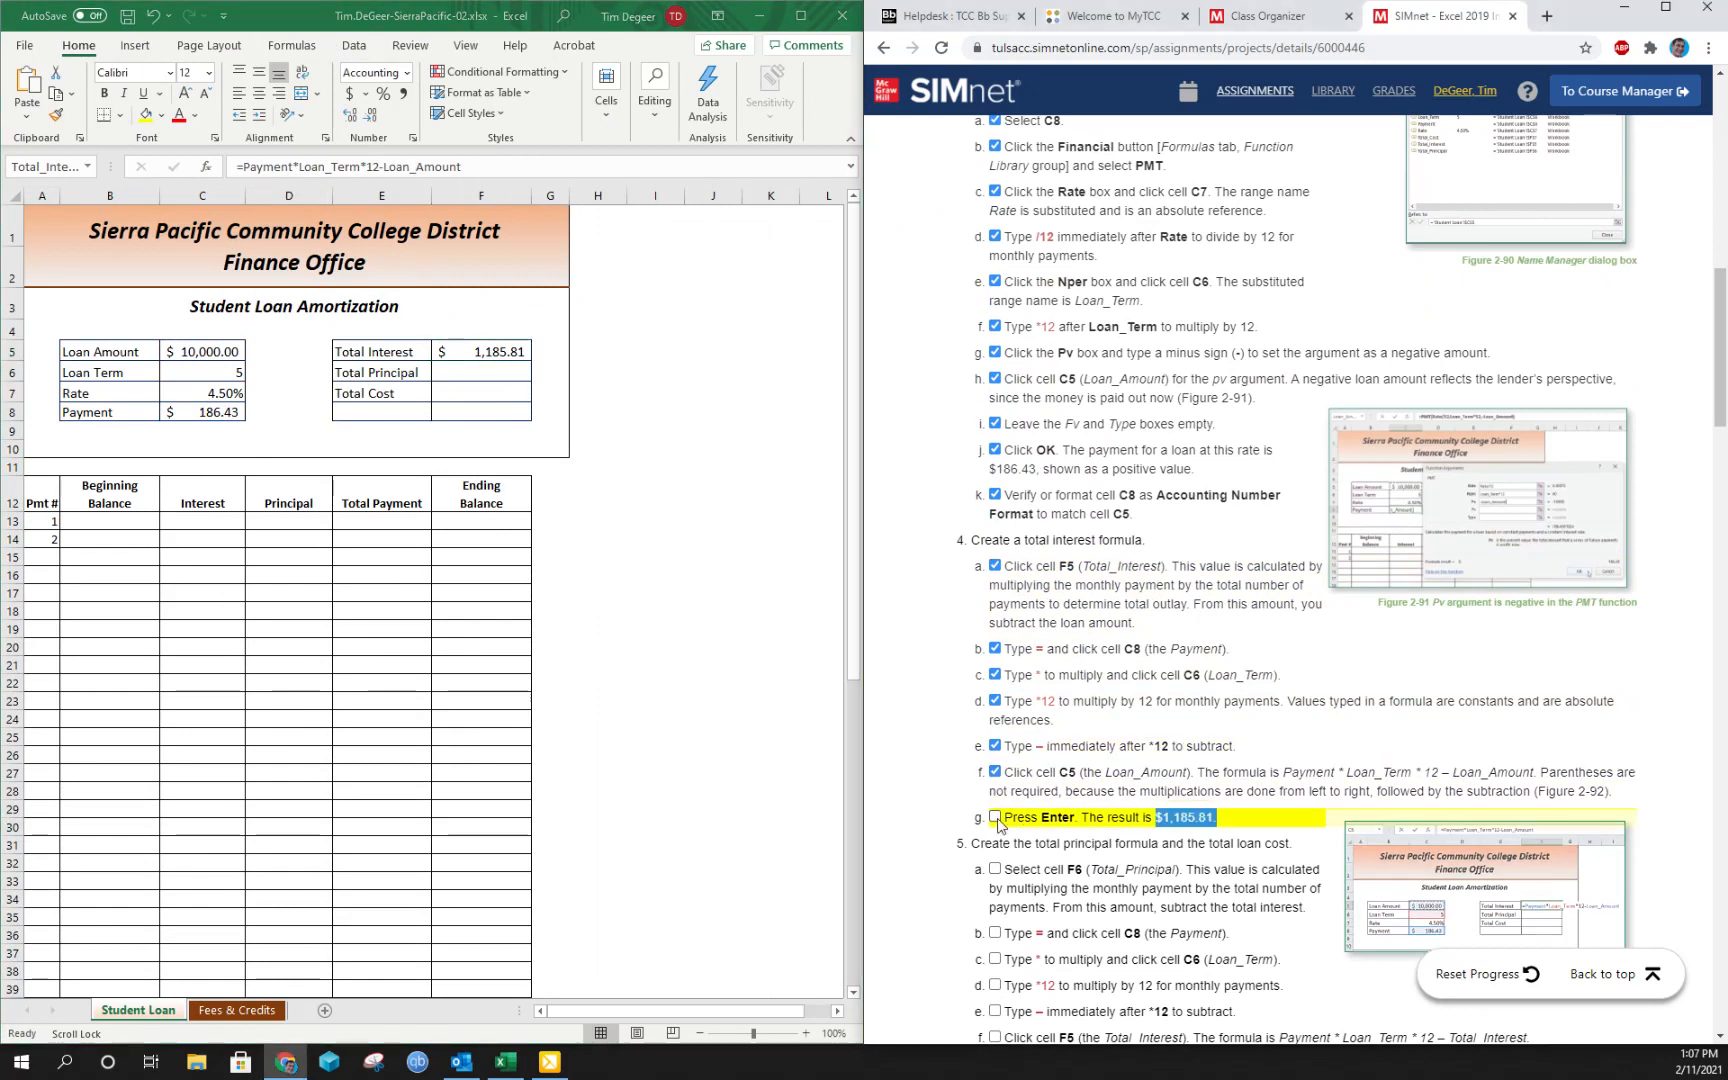
click(995, 818)
Select the Total Principal cell F6 and check off instruction 5a.
scroll(1167, 725, down, 3)
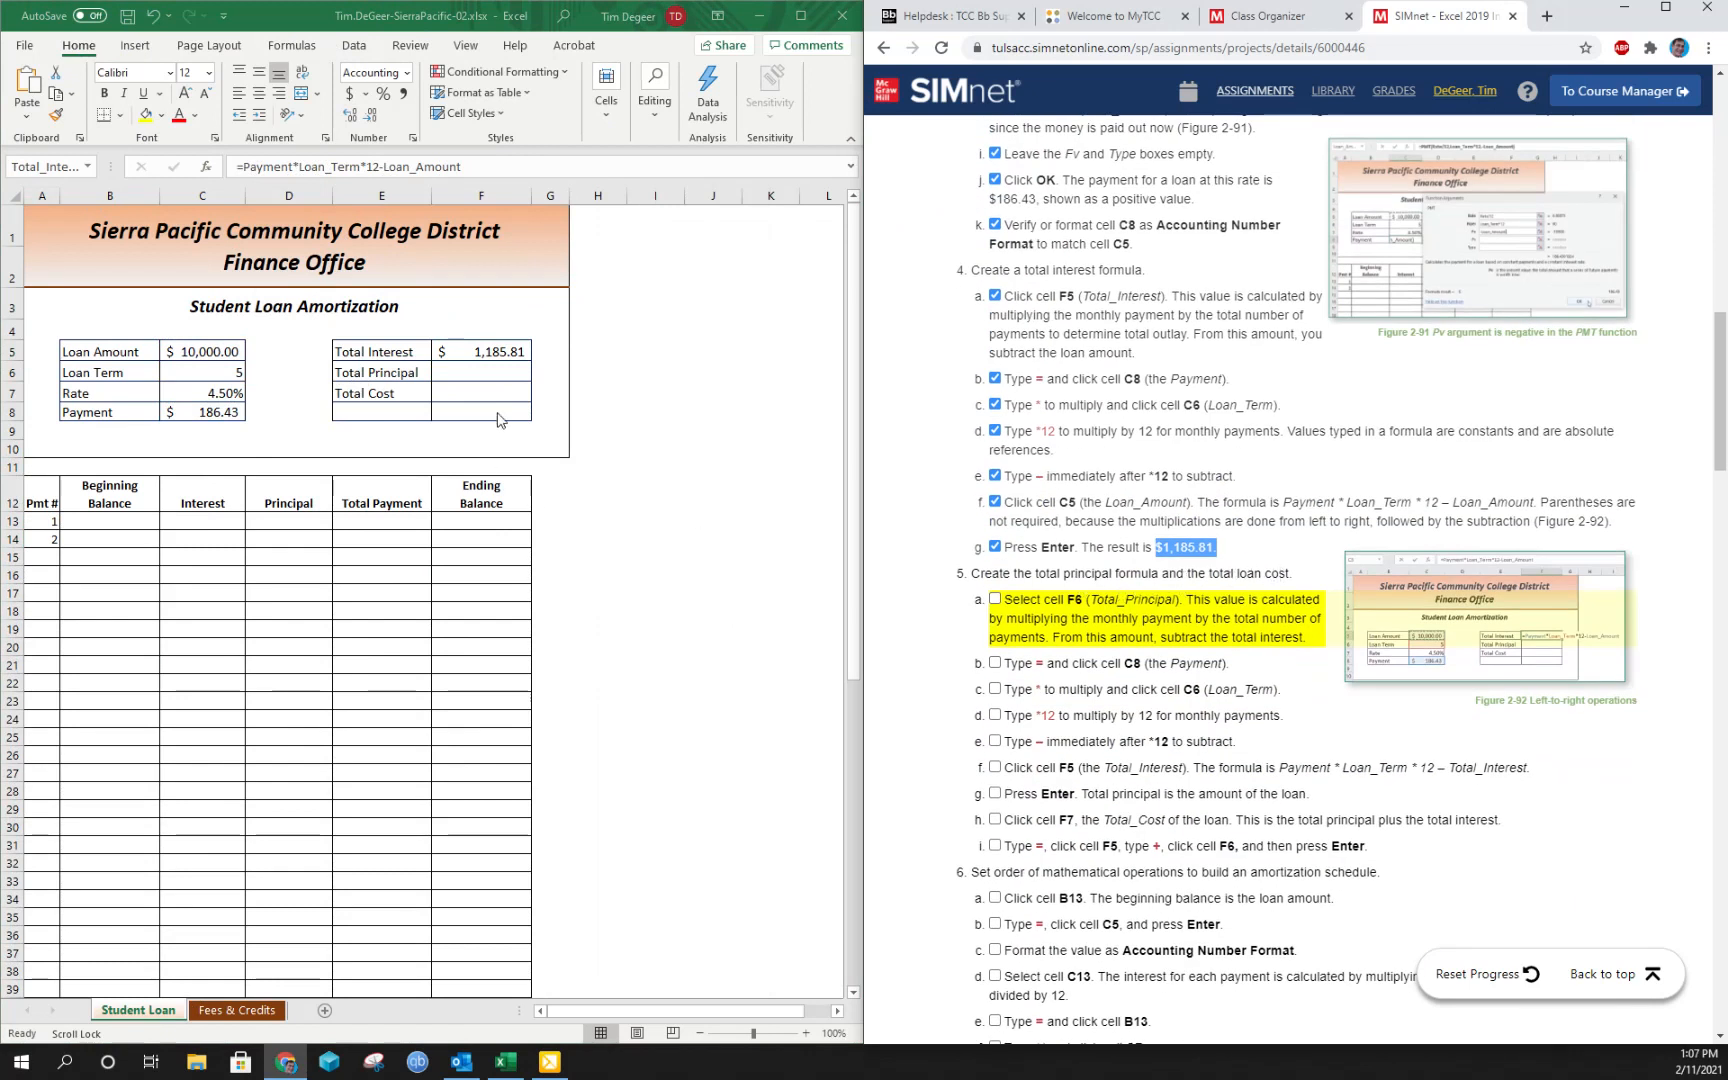
click(467, 371)
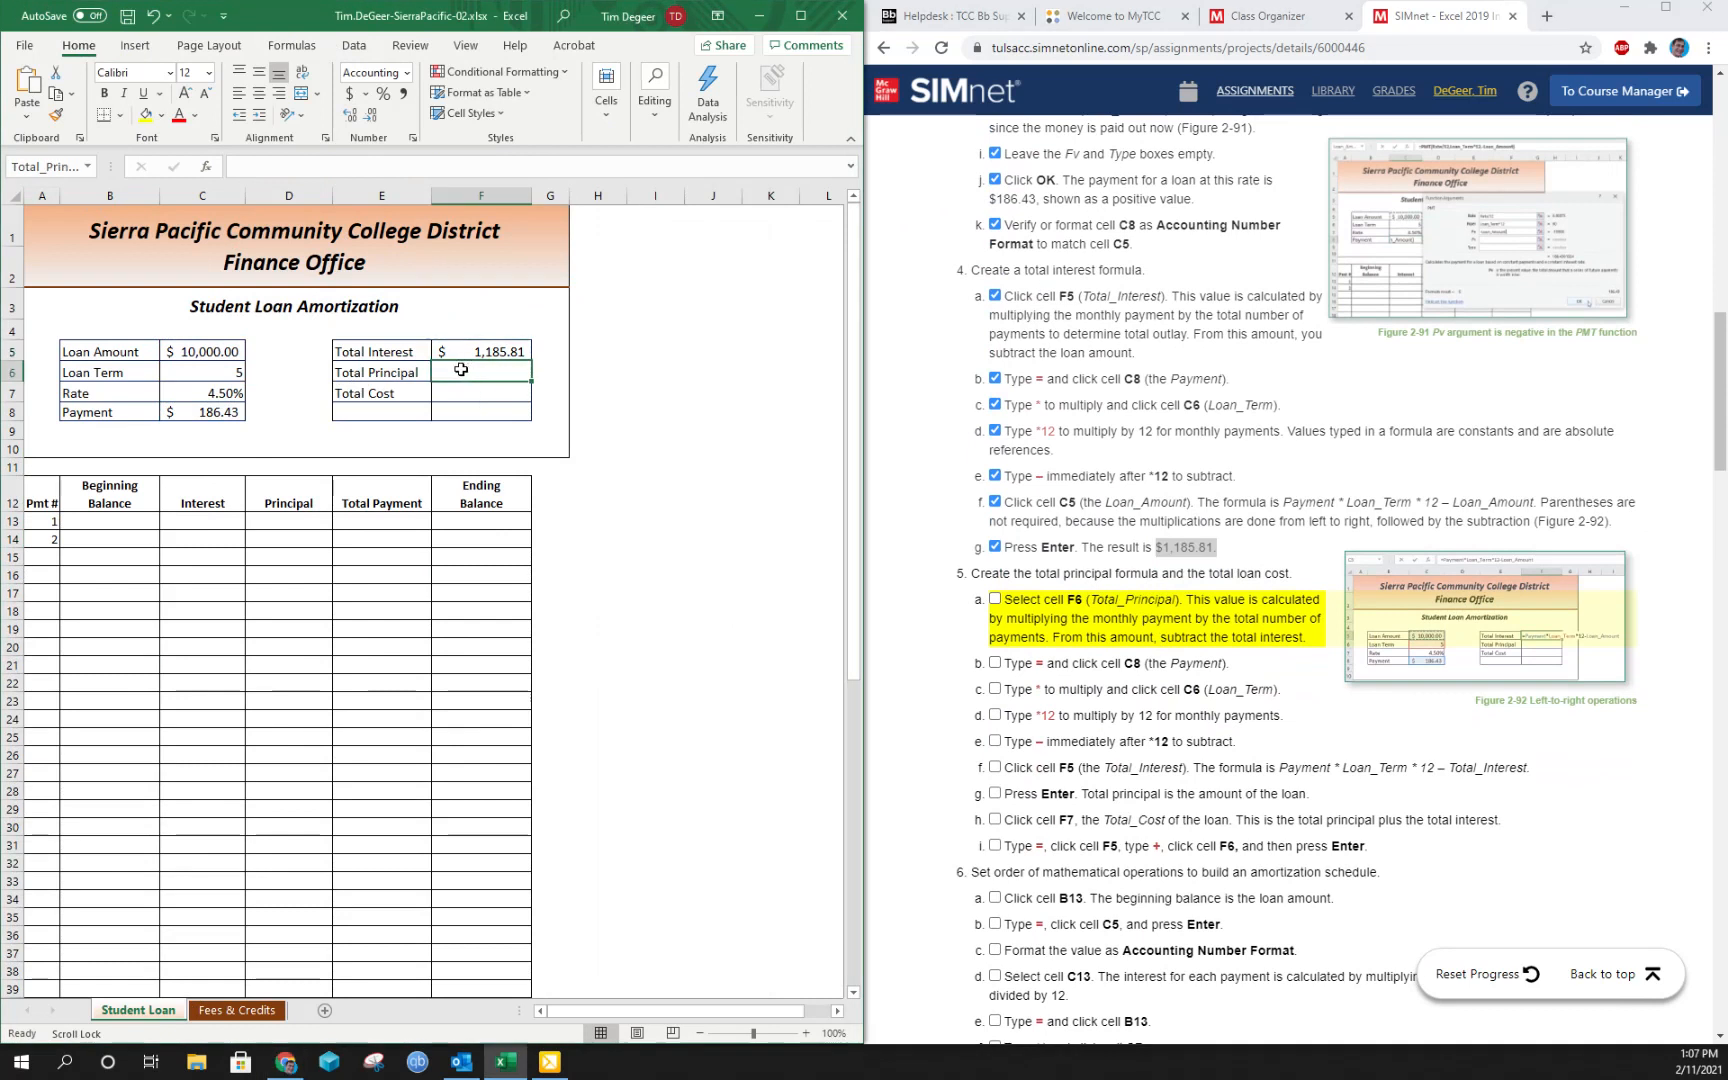
click(202, 351)
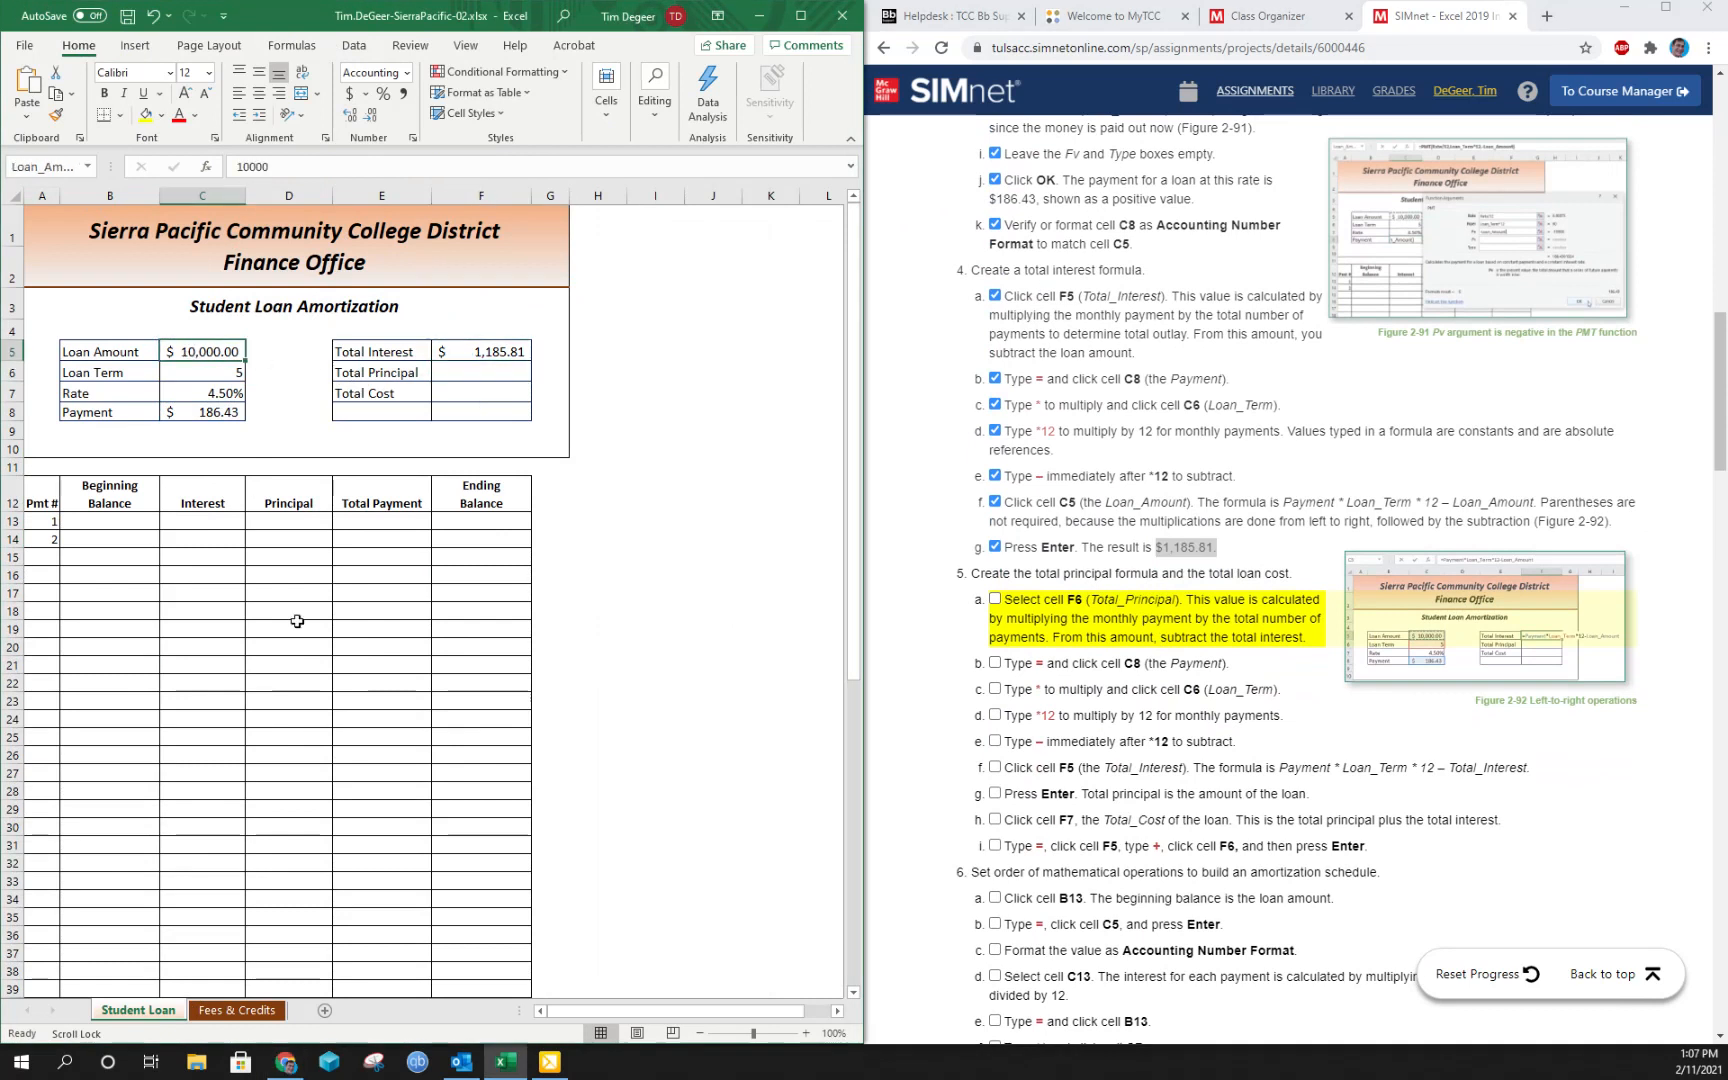
click(463, 373)
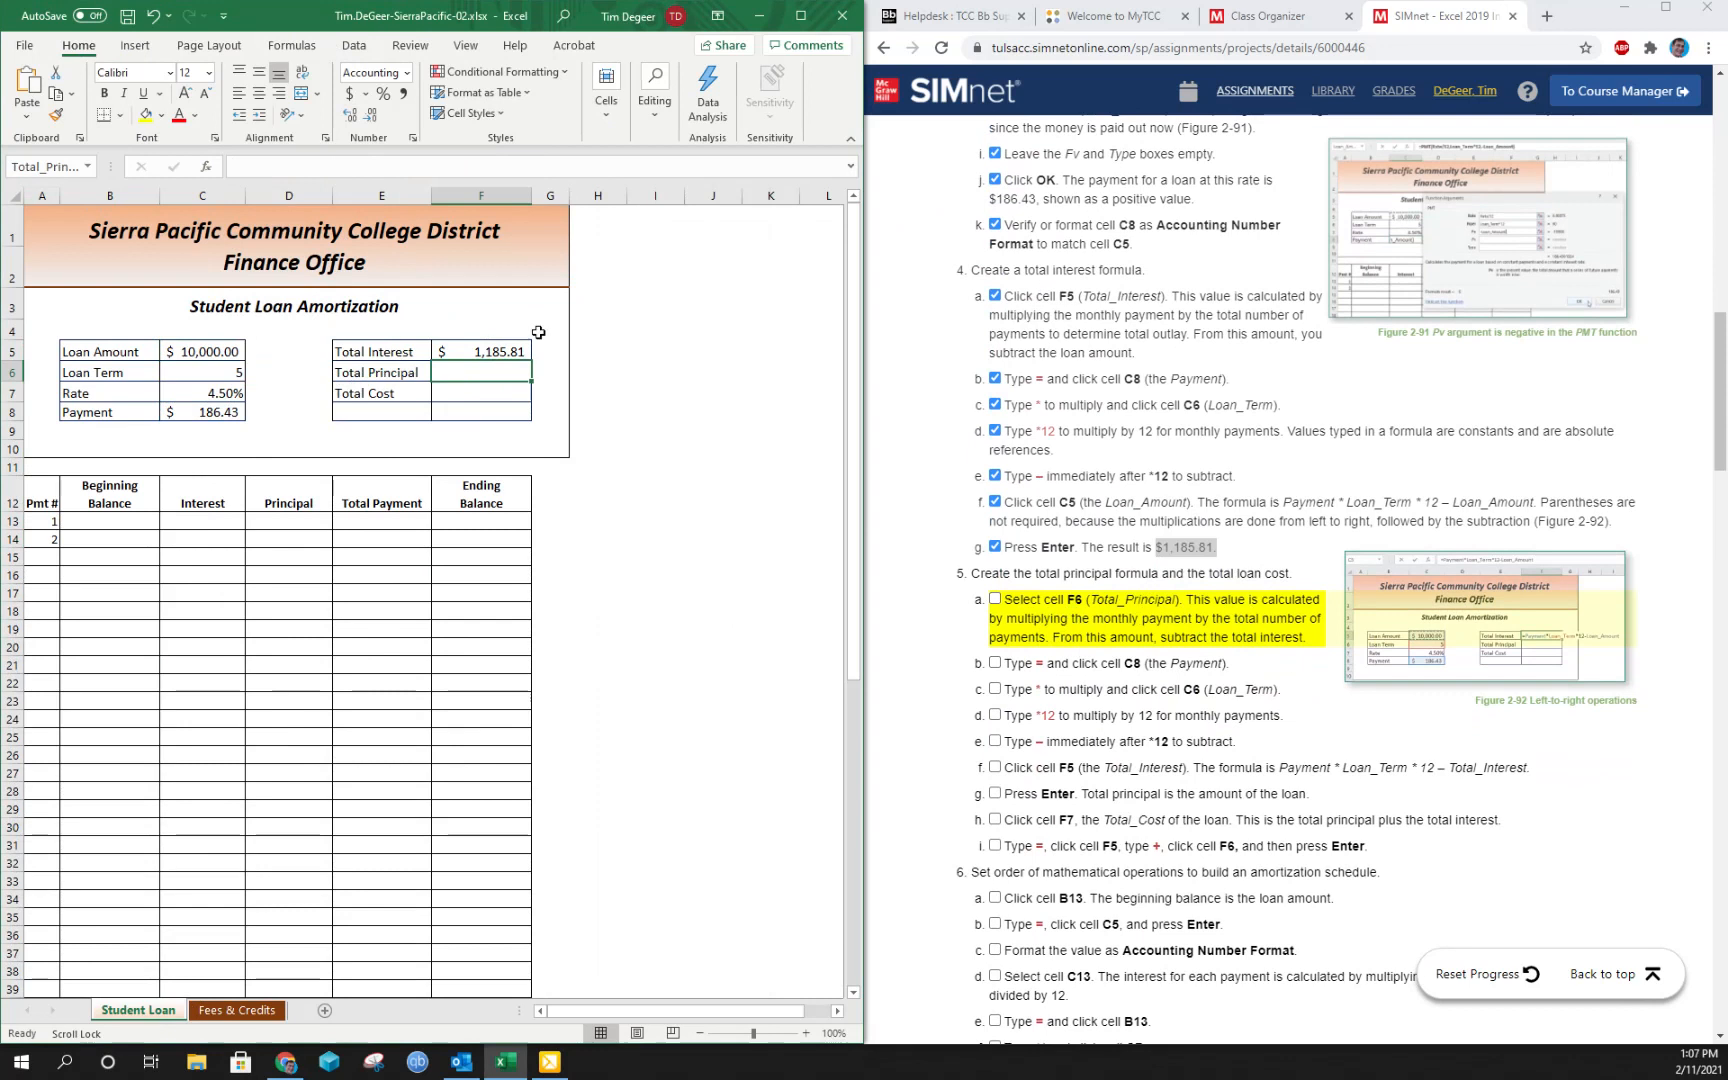
click(995, 601)
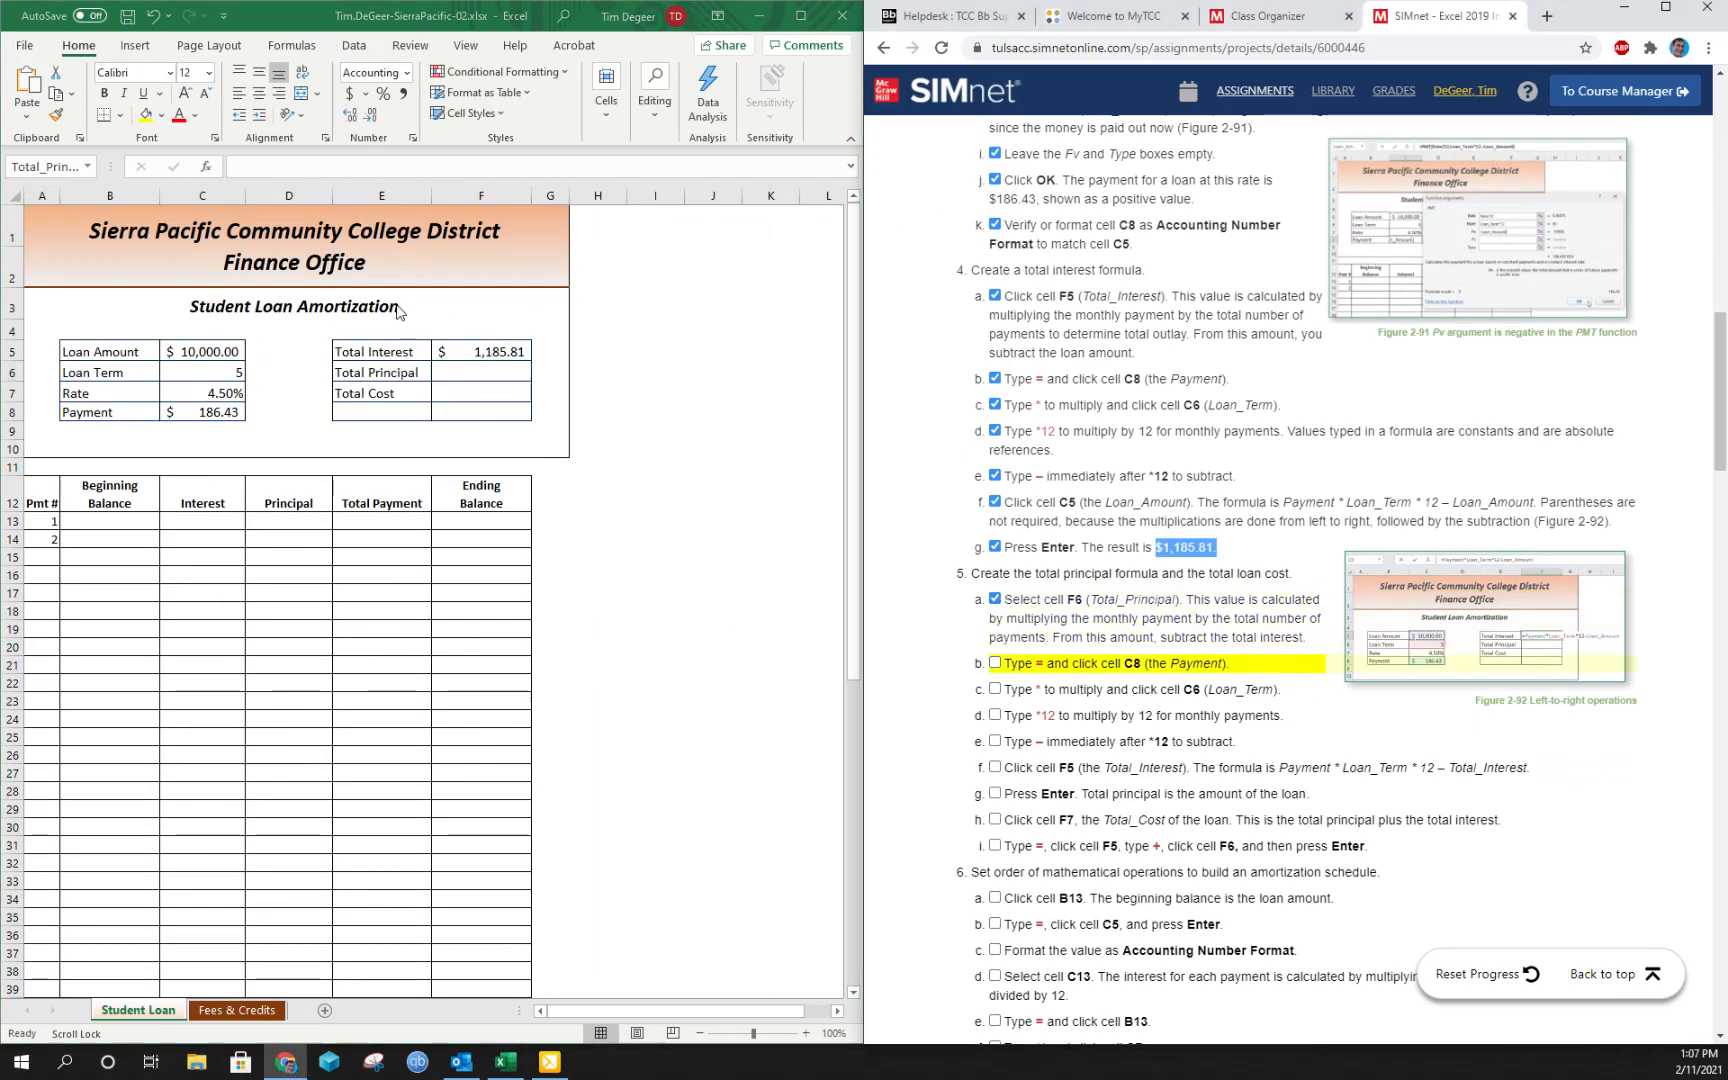
Enter the formula =Payment*Loan_Term*12-Total_Interest in the Total Principal cell F6, referencing cells C8, C6 and F5.
click(446, 370)
text(=)
click(202, 411)
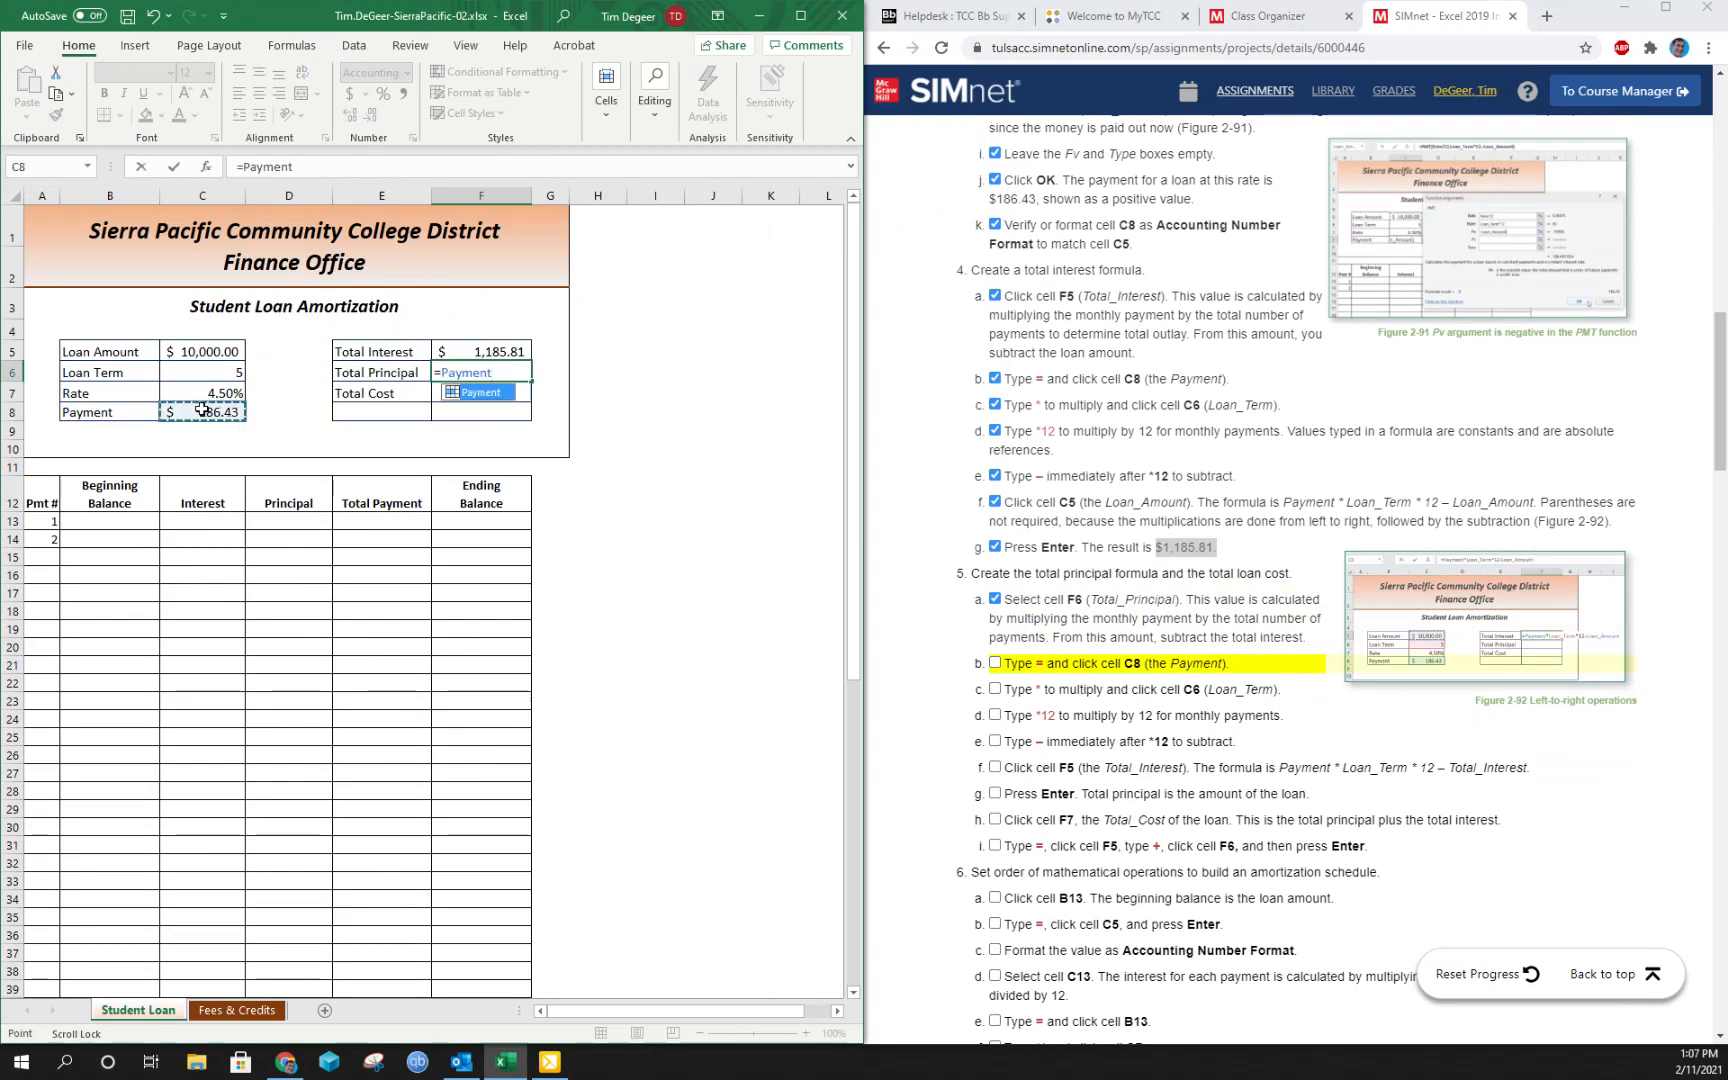
text(*)
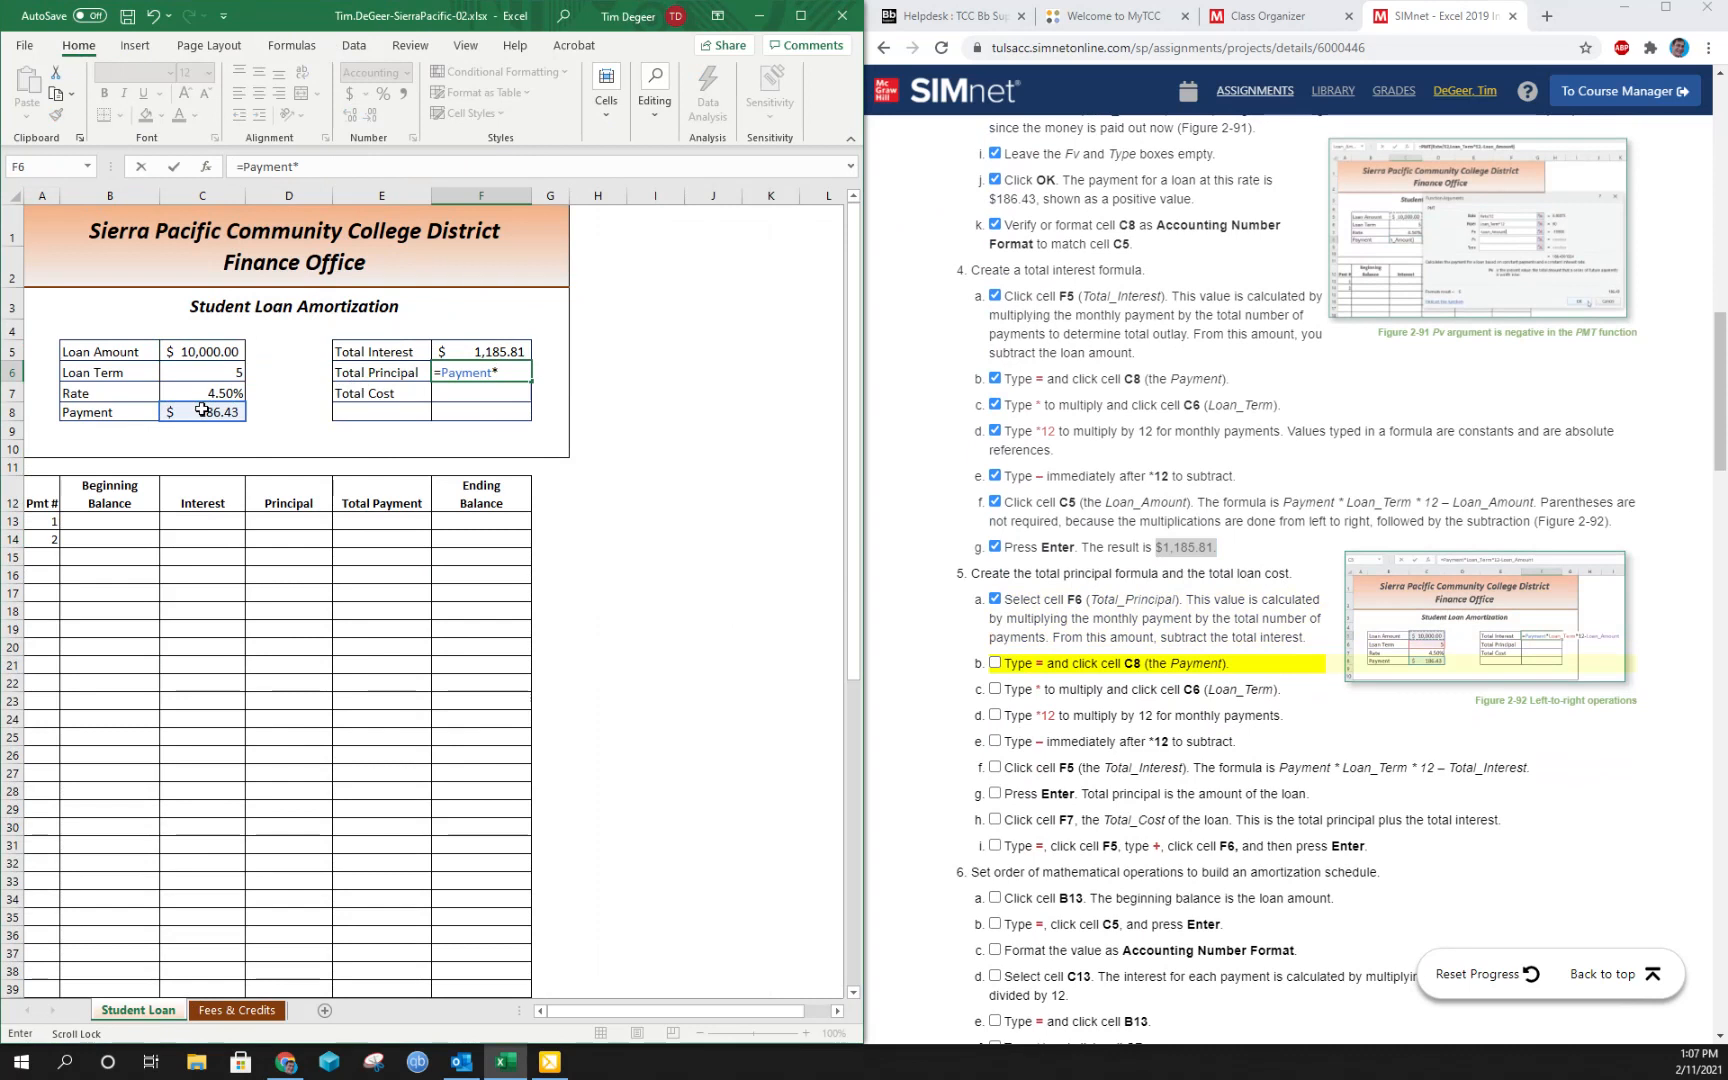
click(191, 373)
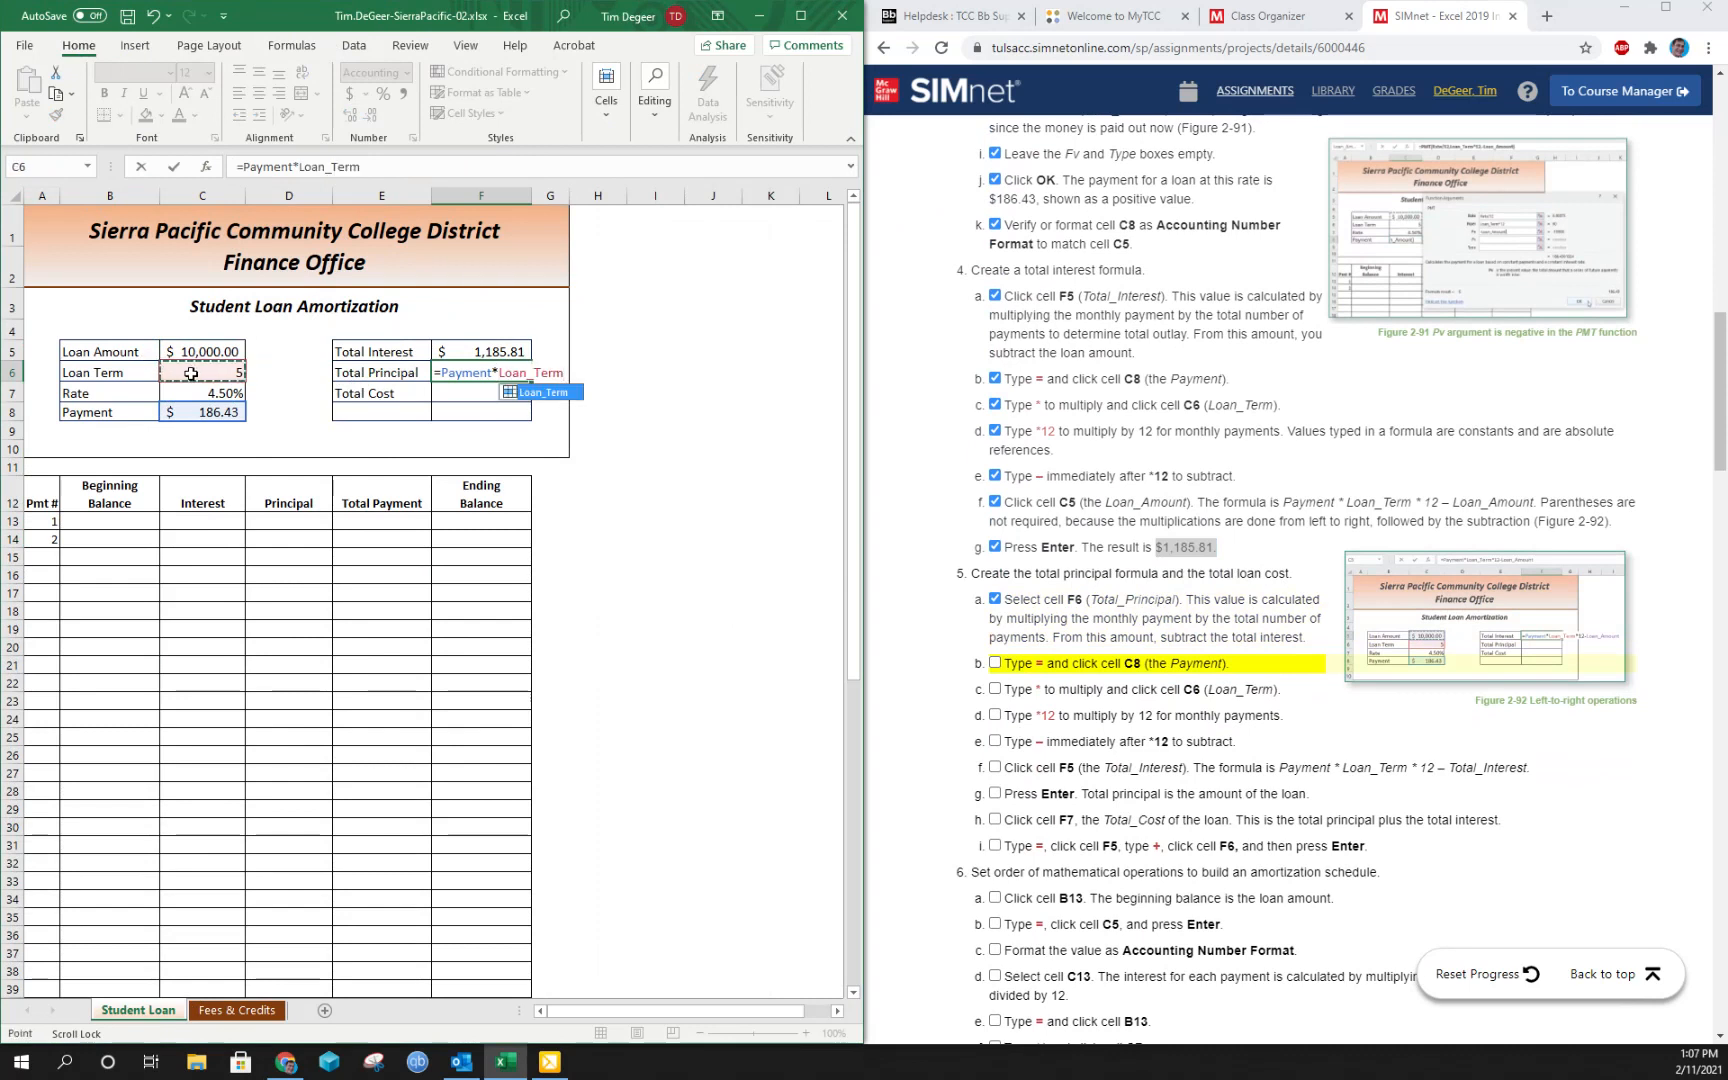
text(*12-)
click(469, 346)
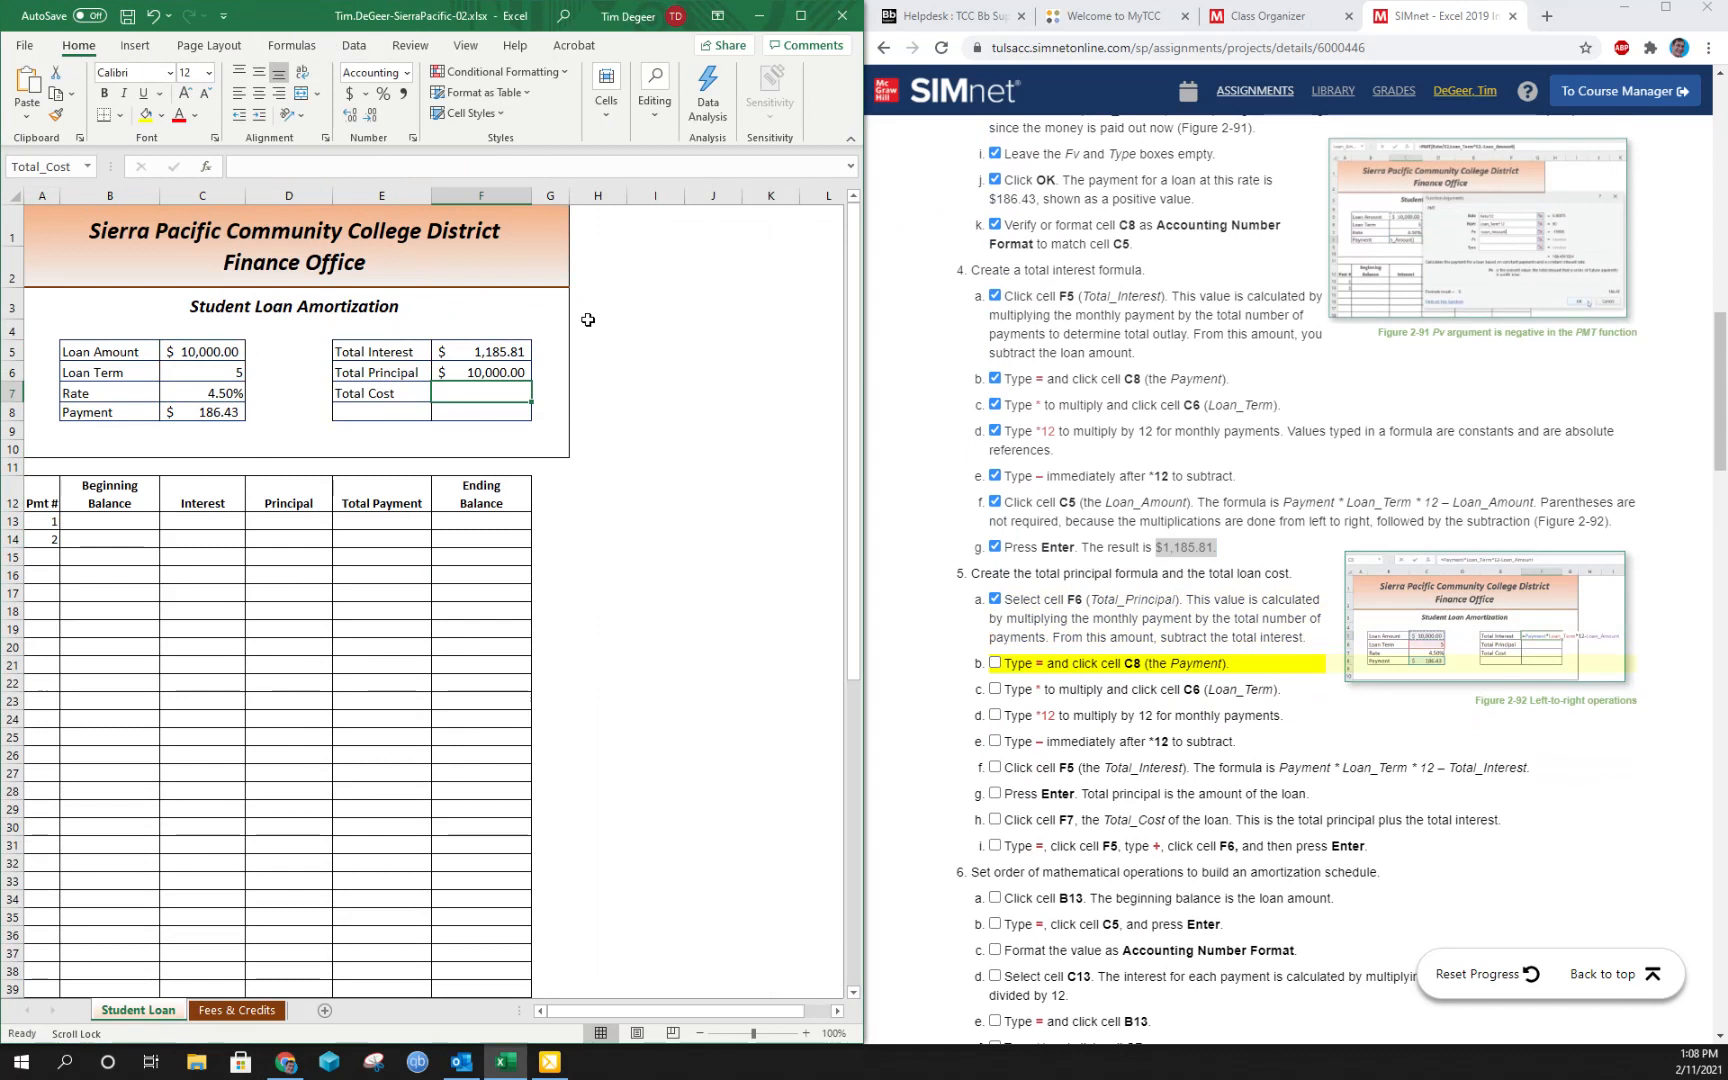
Check off instructions 5b through 5h in the SIMnet project list.
click(996, 663)
click(995, 689)
click(995, 716)
click(995, 741)
click(996, 768)
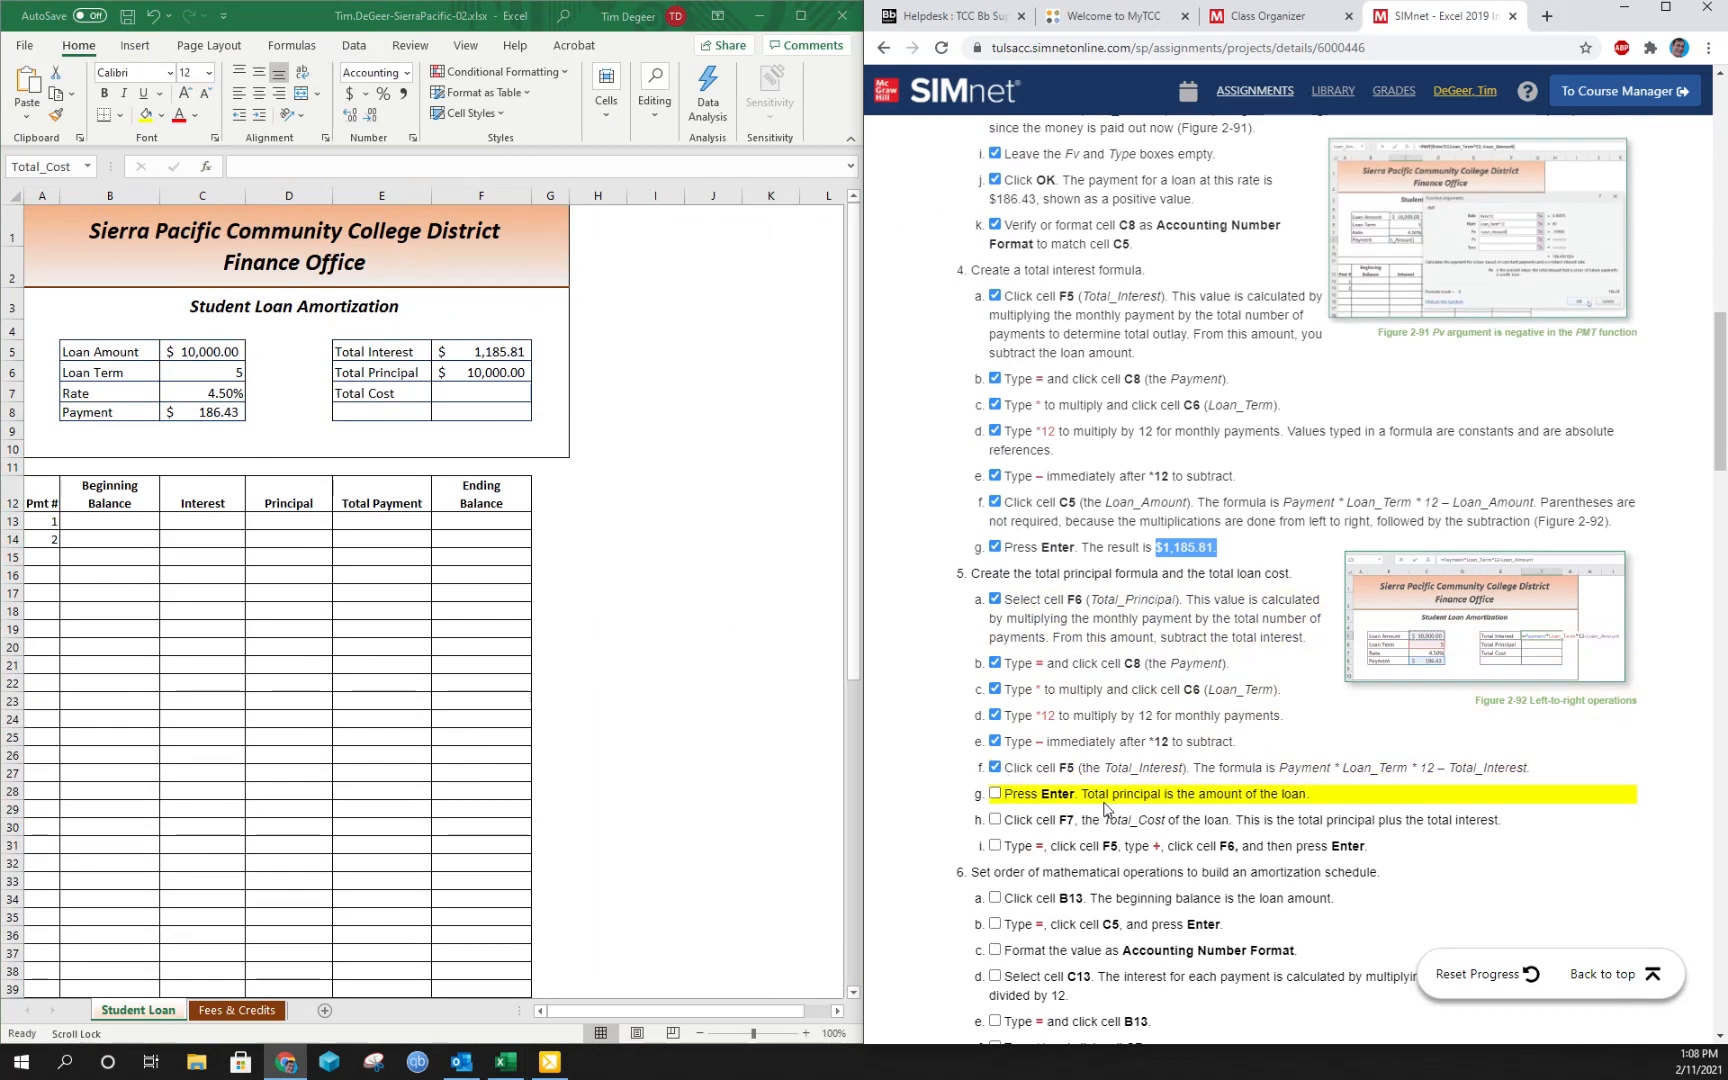
click(995, 794)
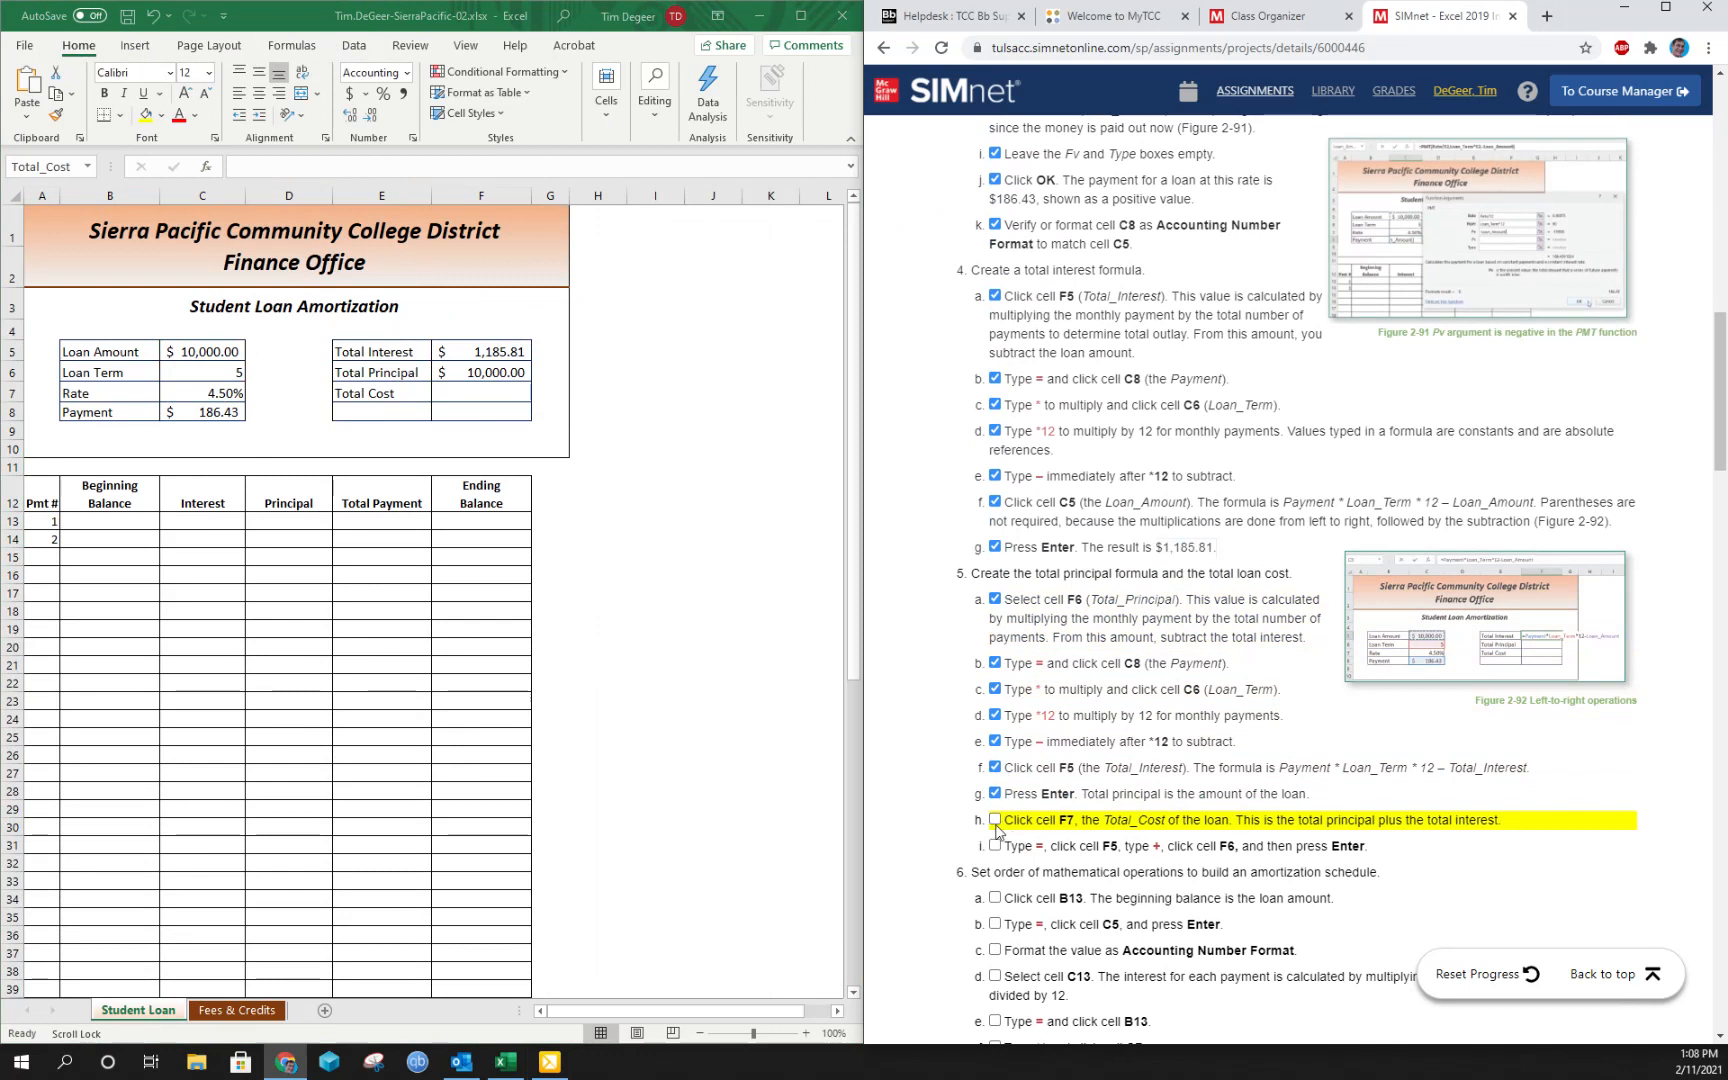
click(995, 820)
Enter the formula =Total_Interest+Total_Principal in the Total Cost cell F7, referencing F5 and F6, and check off instruction 5i.
click(464, 393)
text(=)
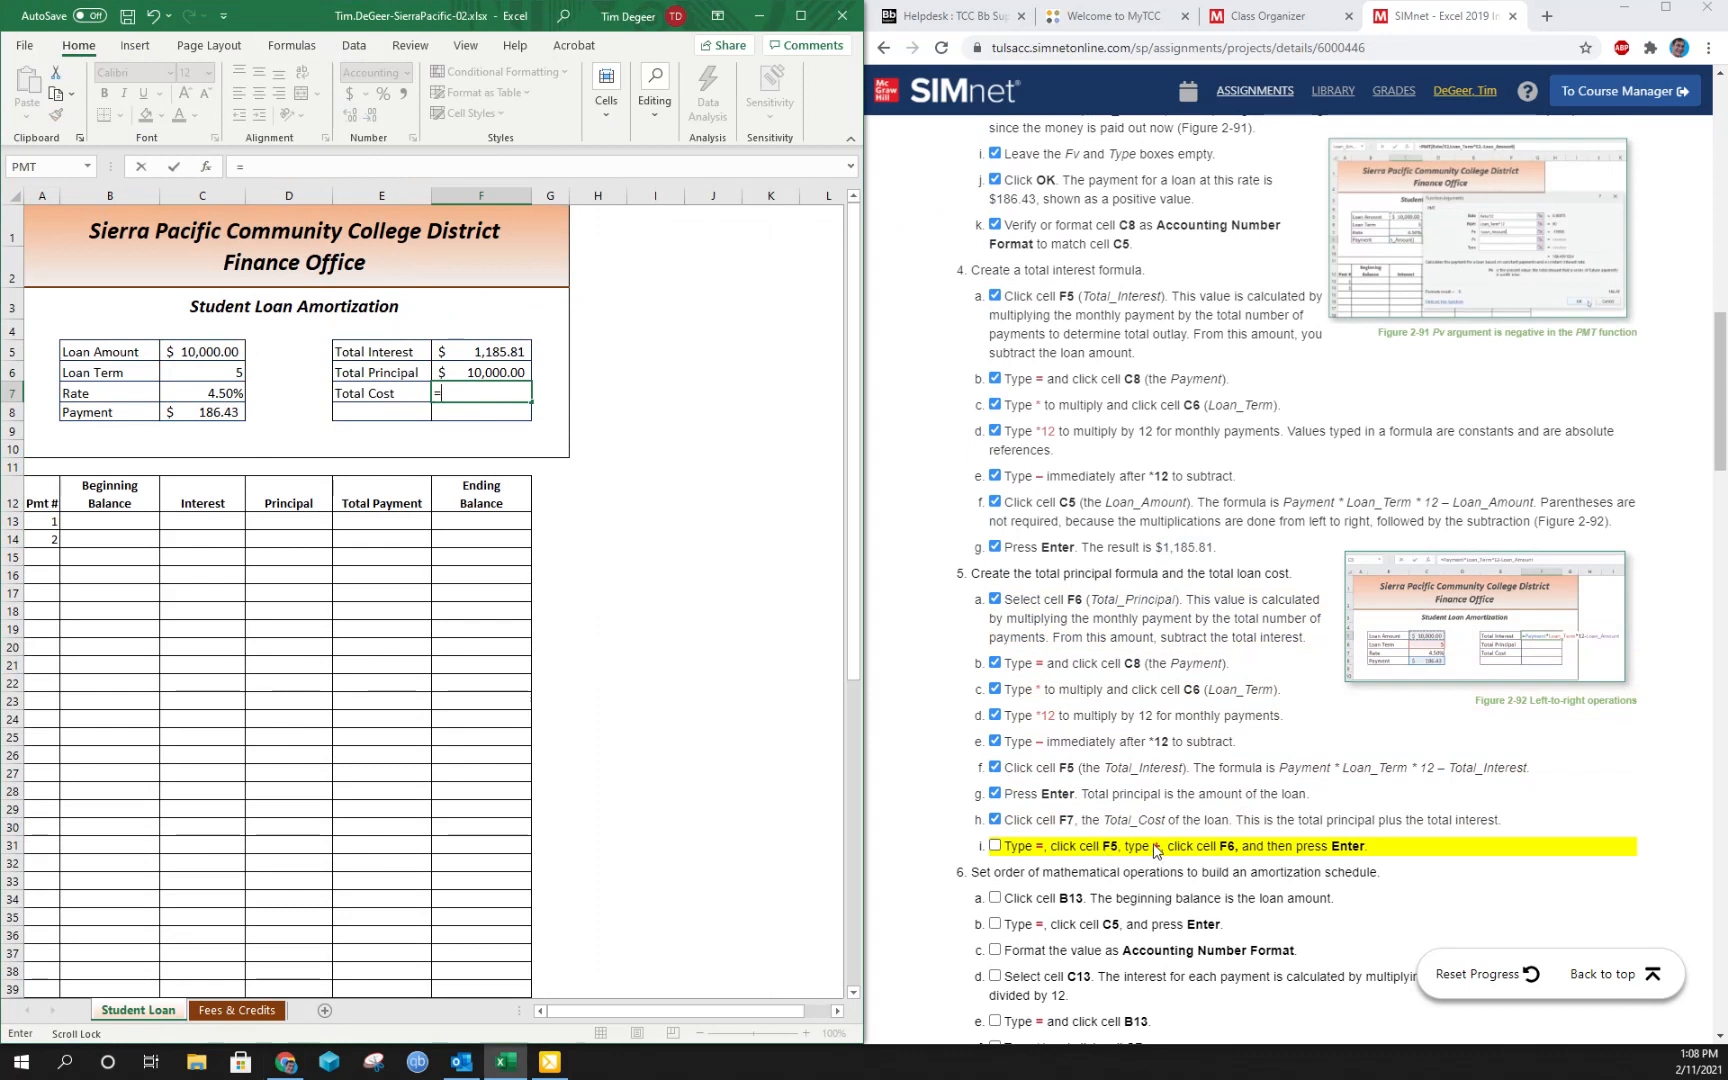
click(490, 348)
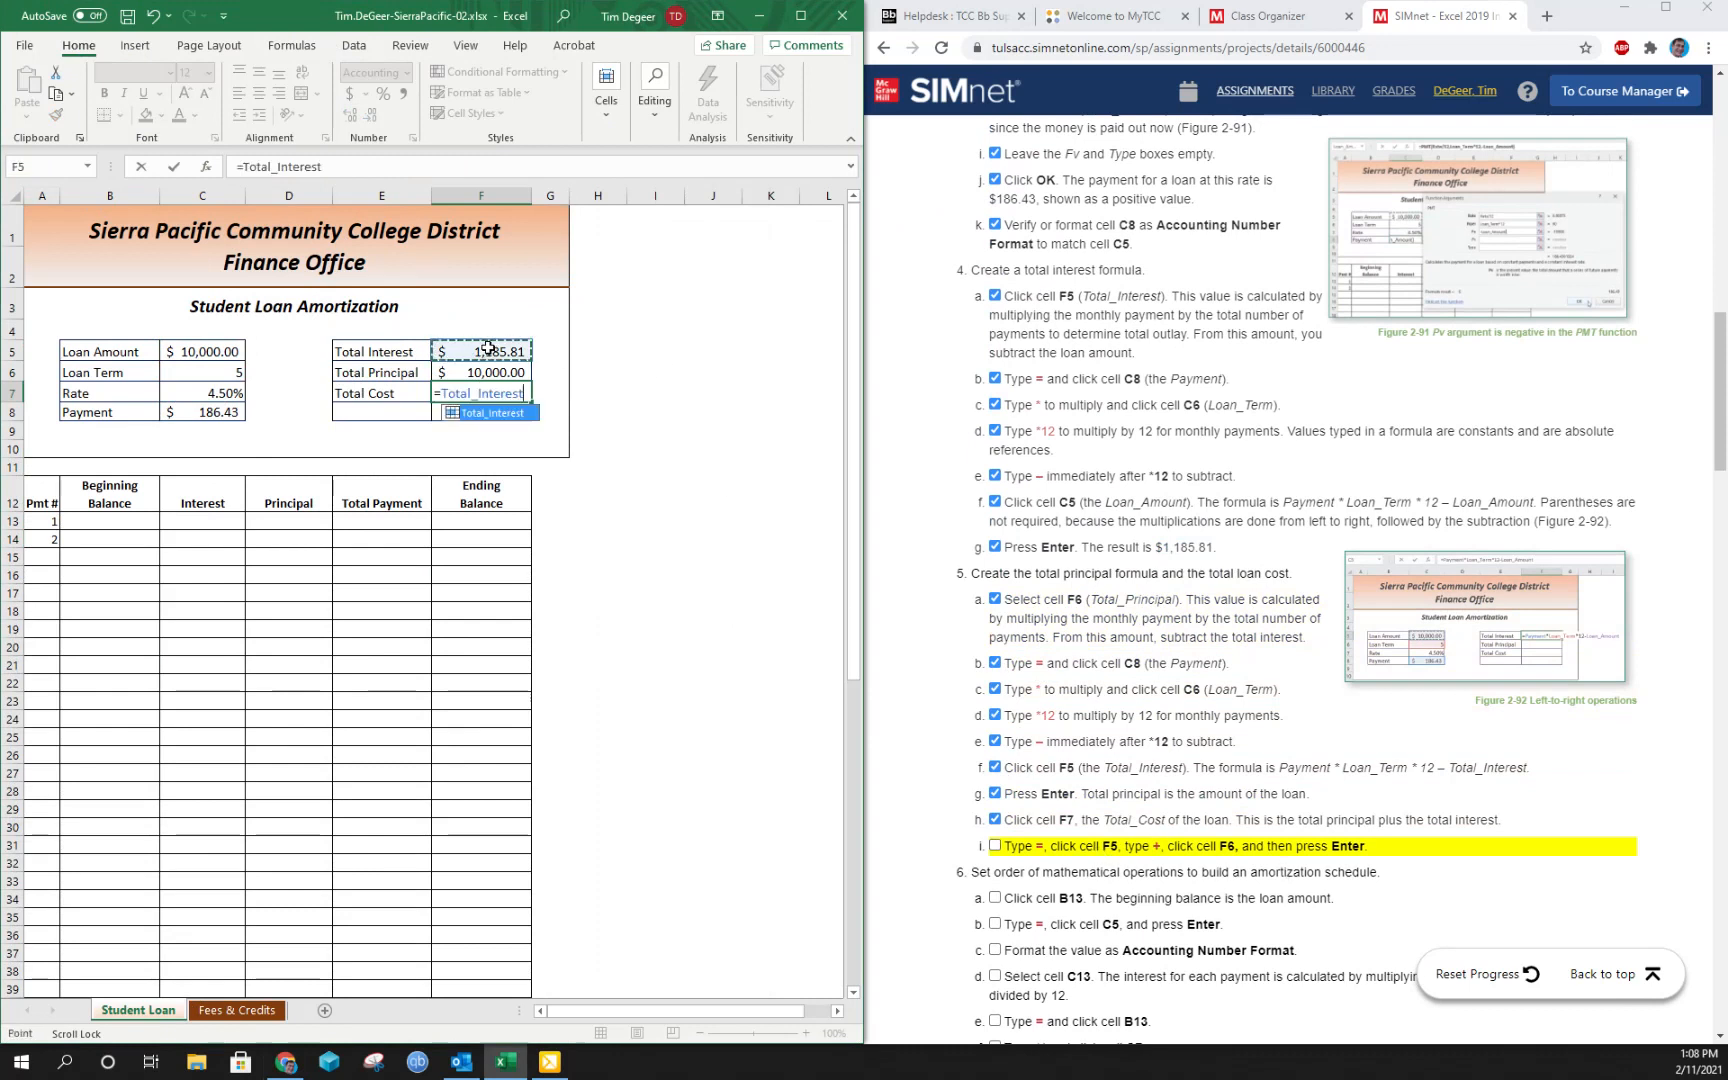
text(9+)
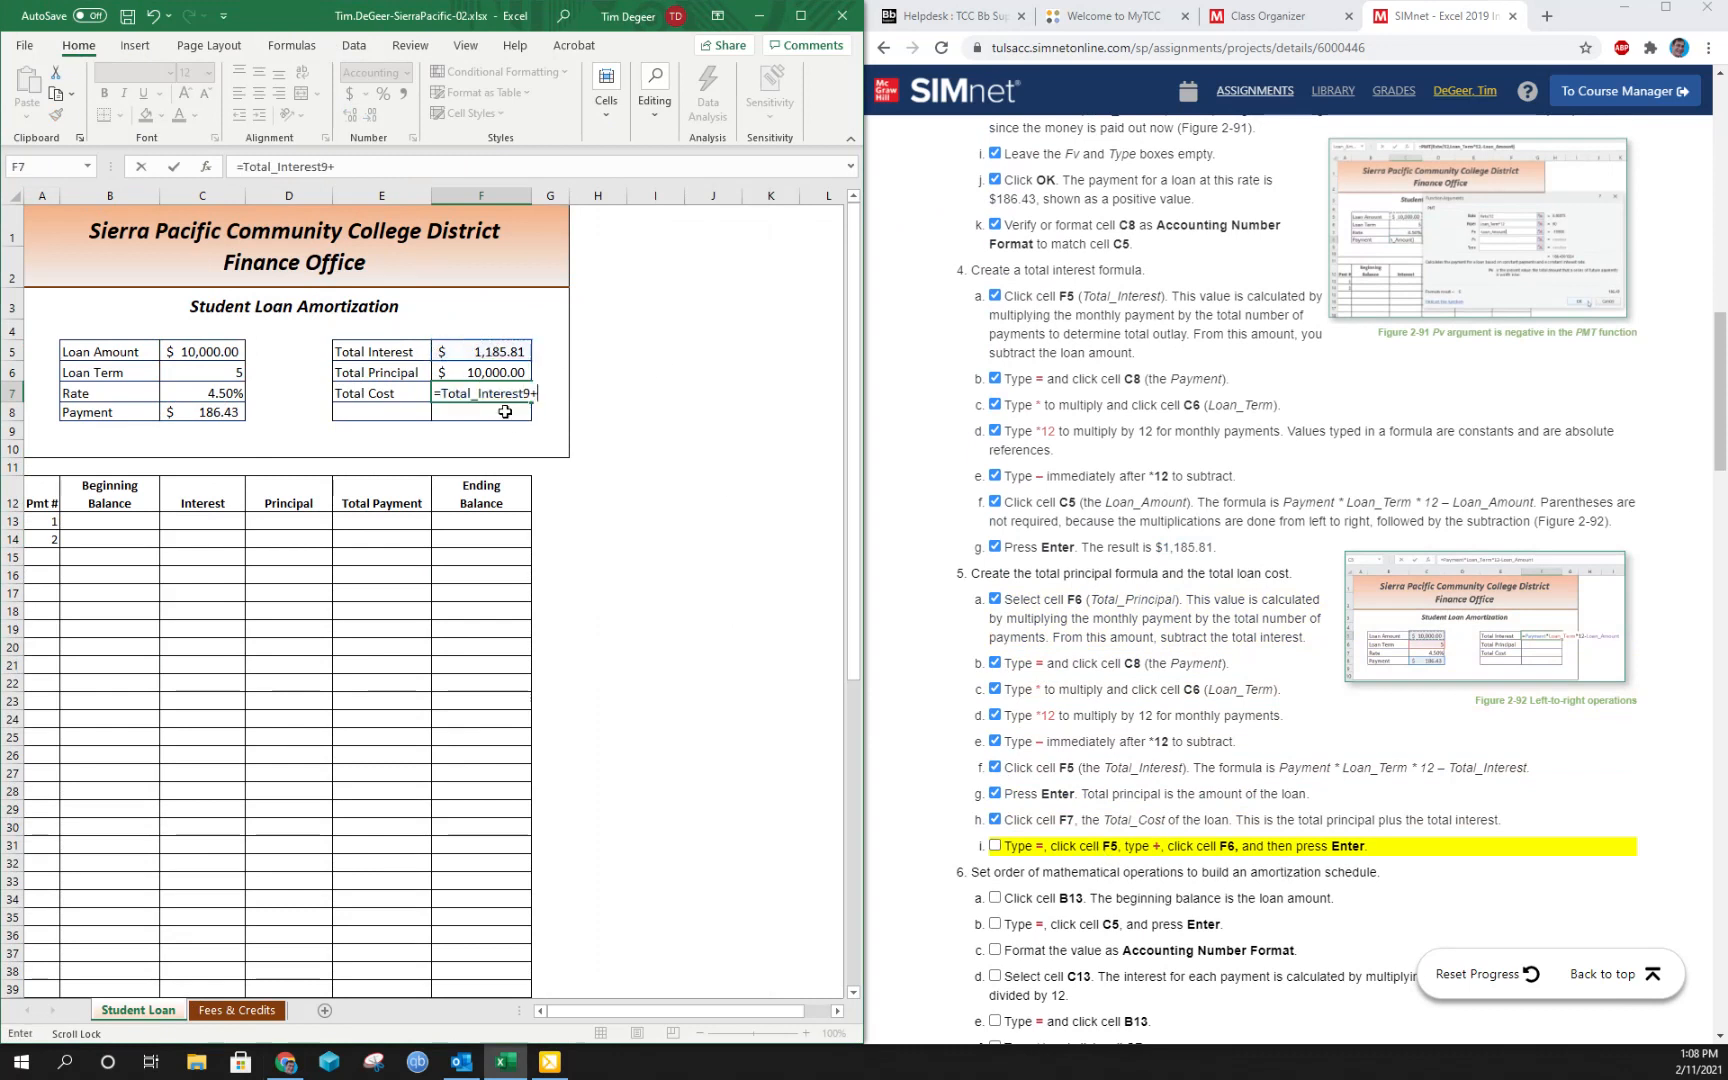
key(BackSpace)
key(BackSpace)
text(+)
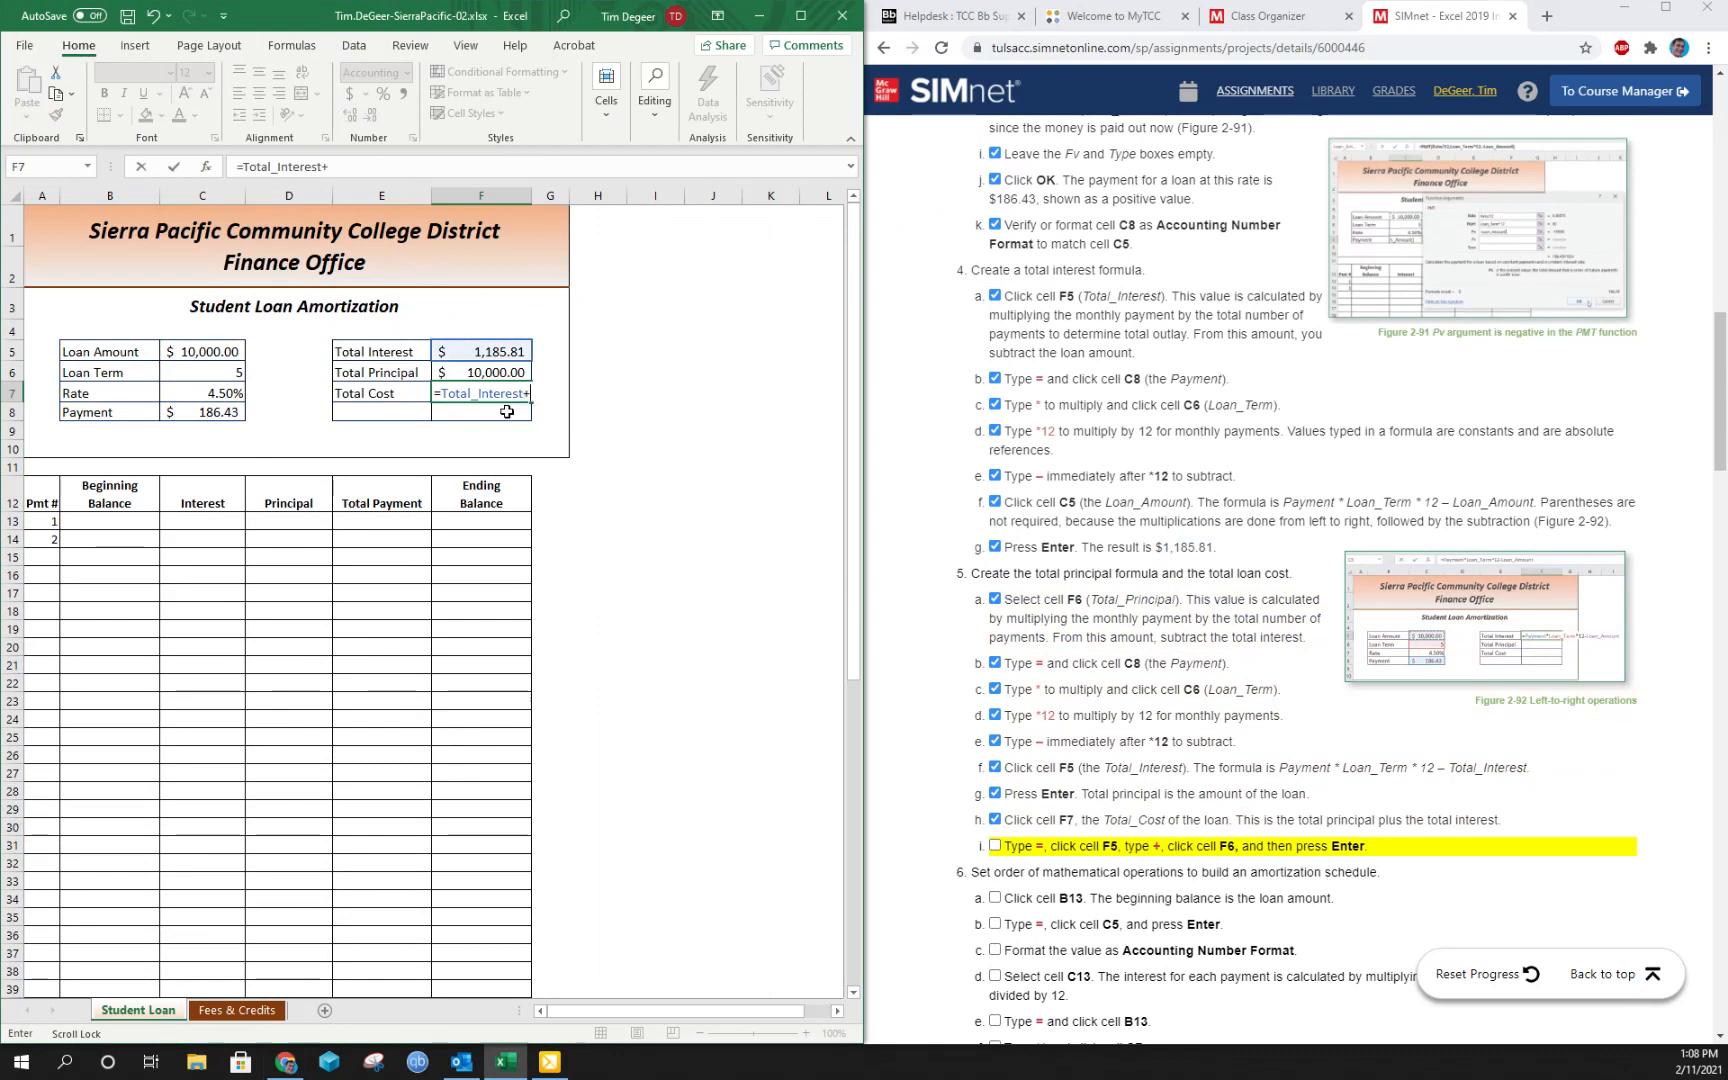
click(477, 366)
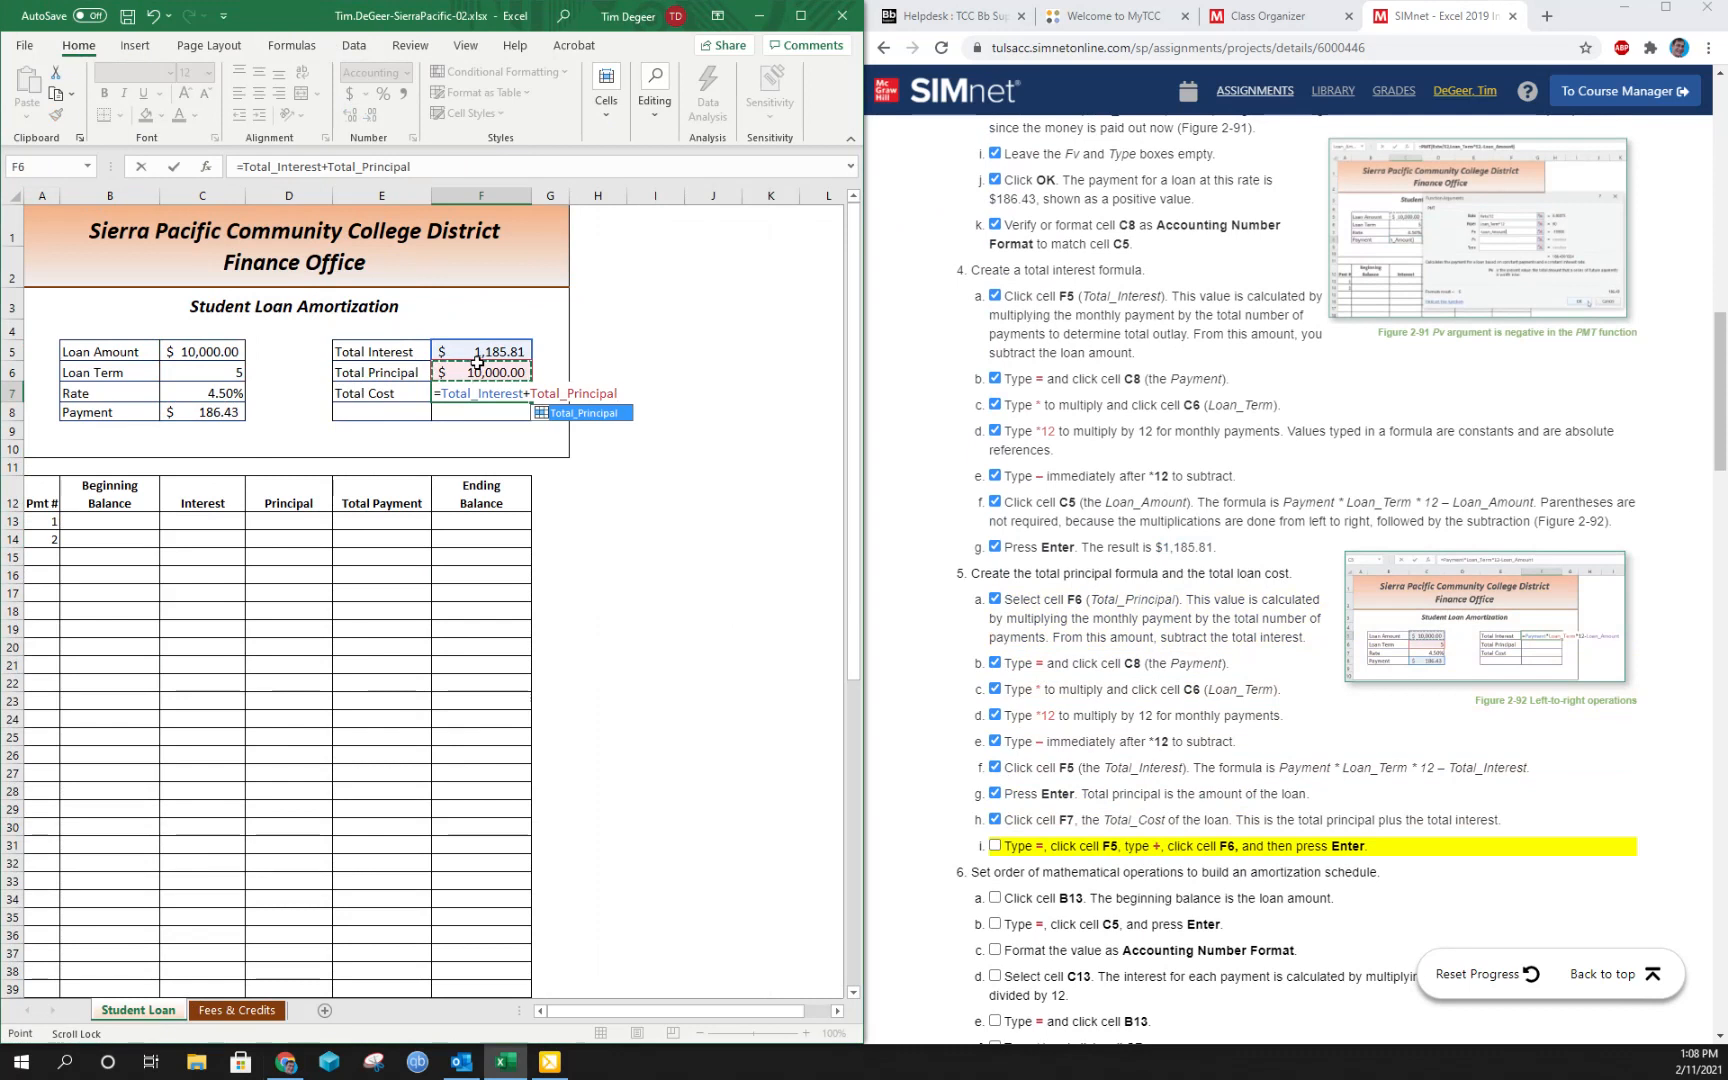
key(Return)
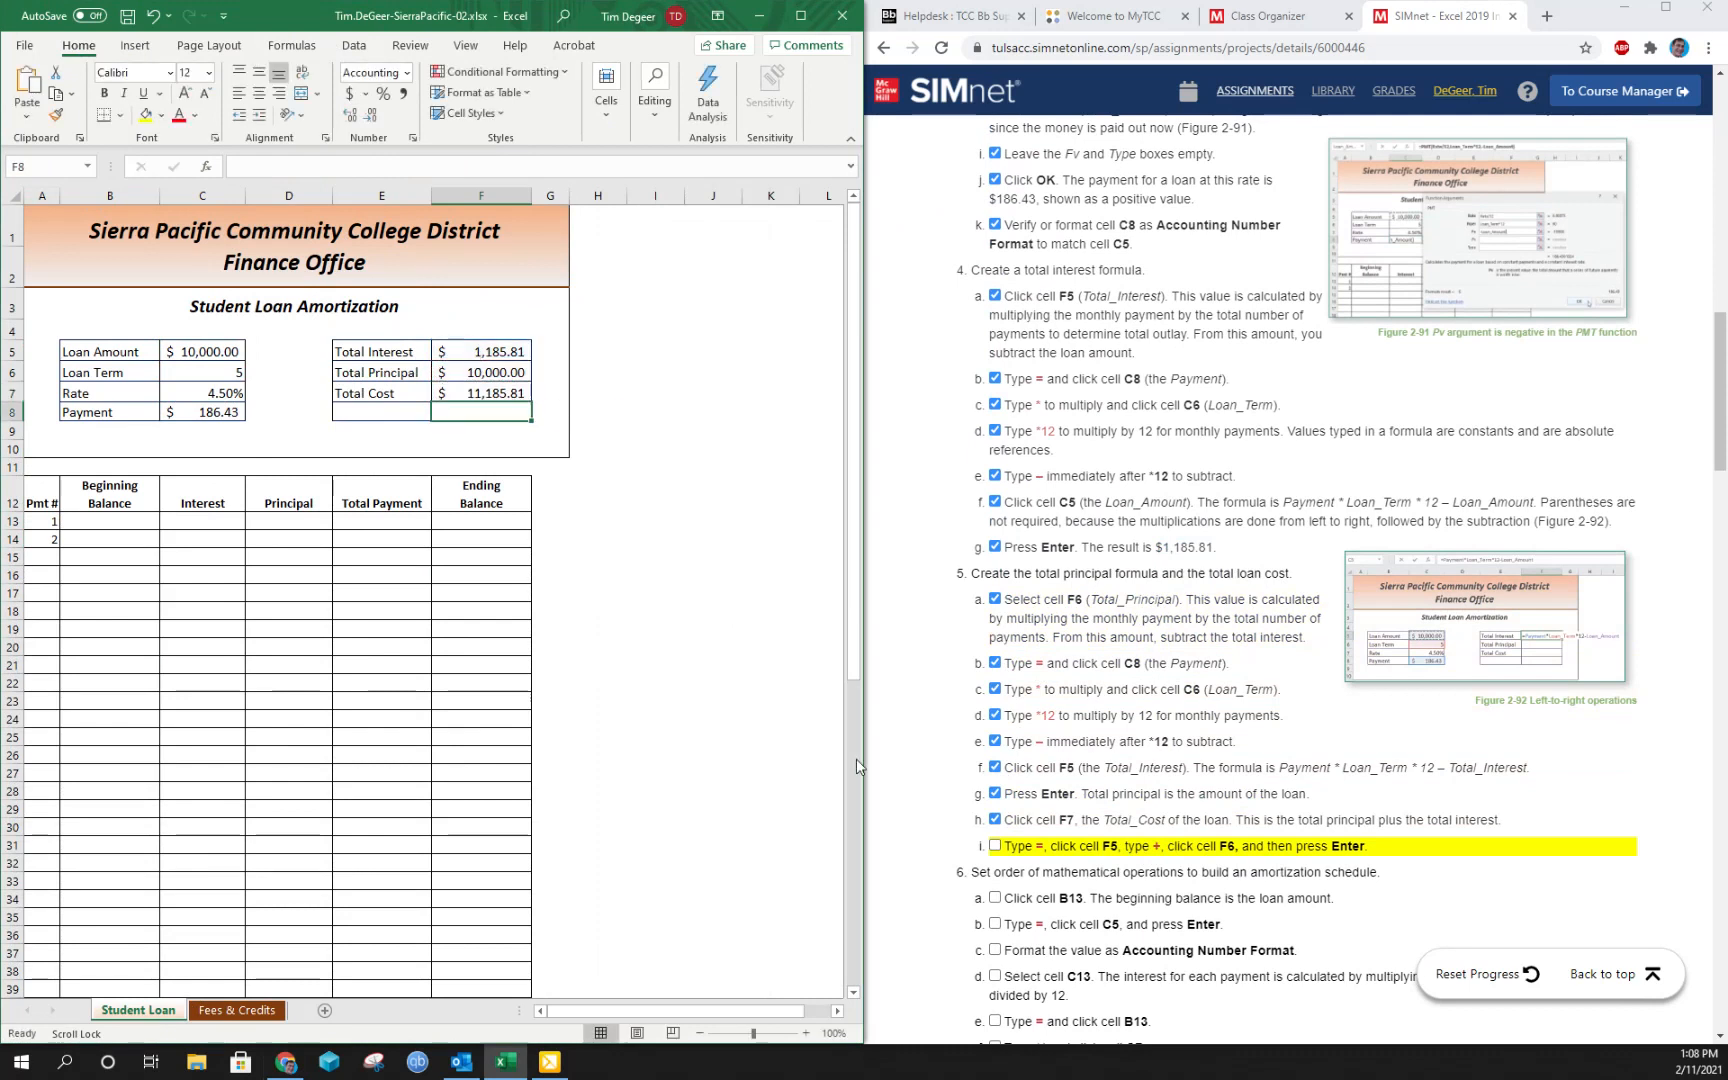
click(995, 846)
Enter the formula =Loan_Amount in the first Beginning Balance cell B13, referencing C5, and check off instructions 6a and 6b.
scroll(1069, 800, down, 3)
scroll(1069, 800, down, 1)
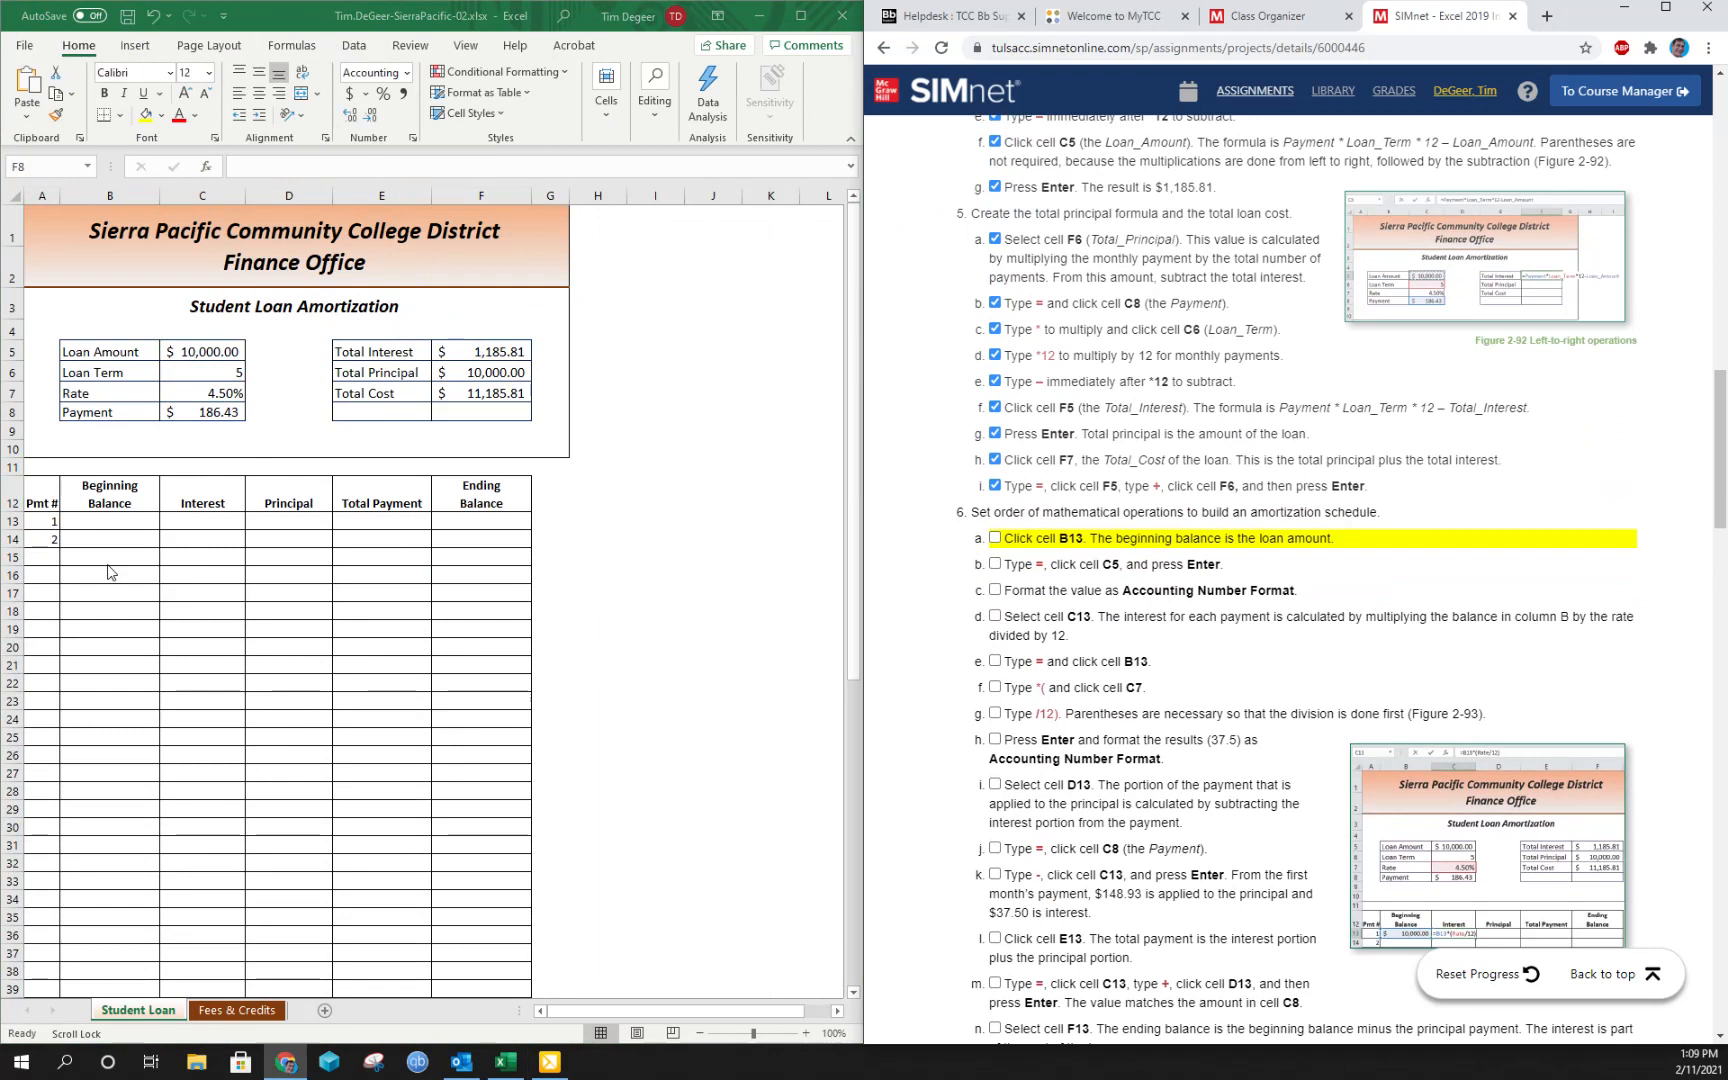
key(alt+Tab)
click(216, 408)
click(206, 520)
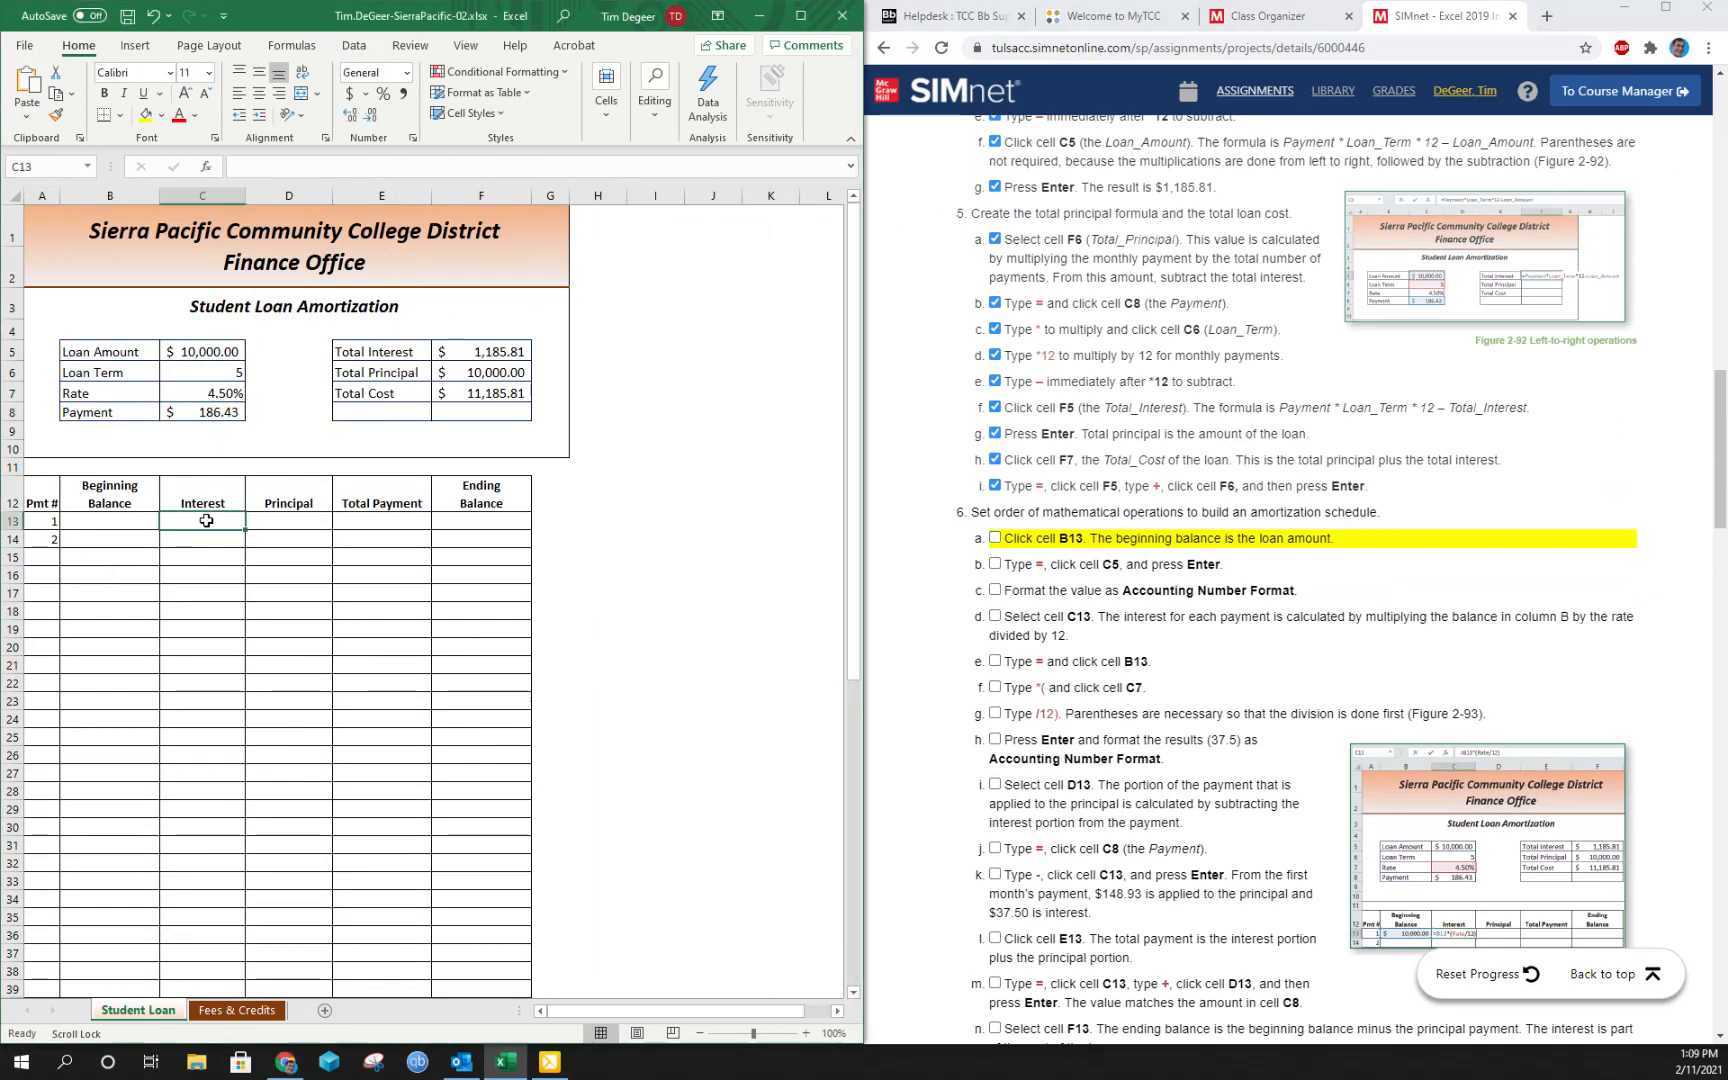
click(300, 514)
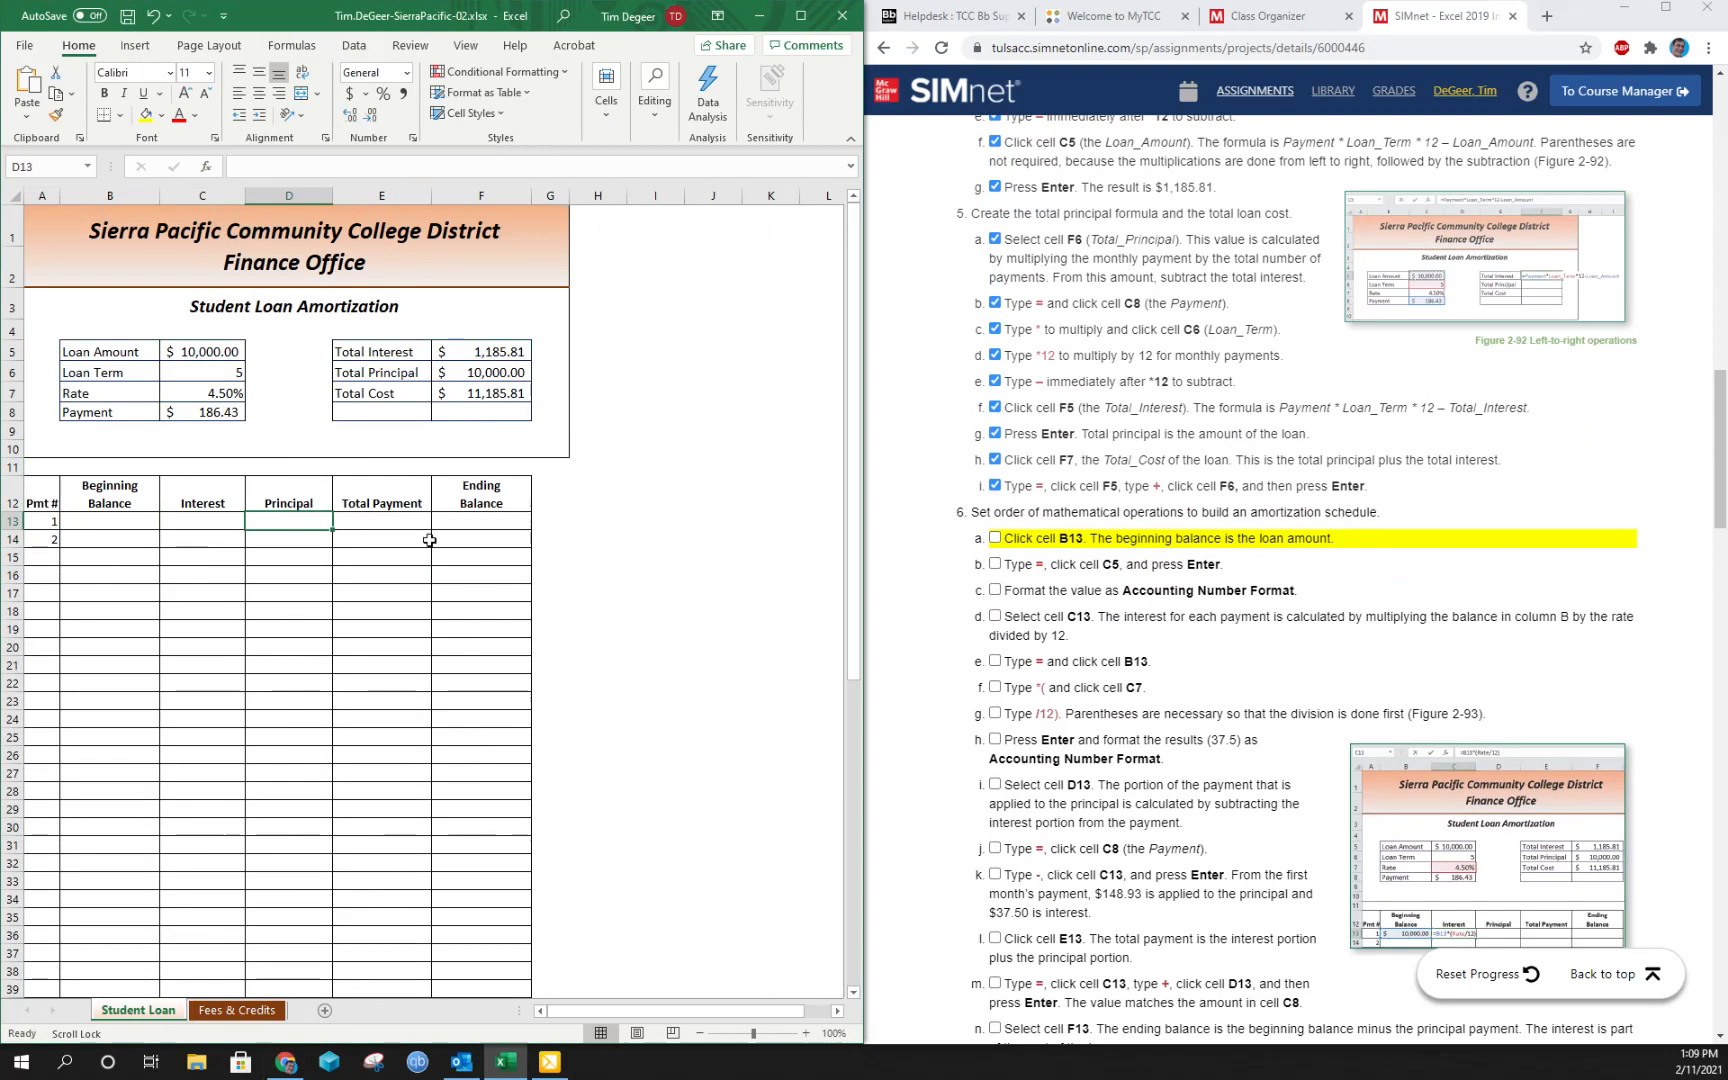
click(92, 520)
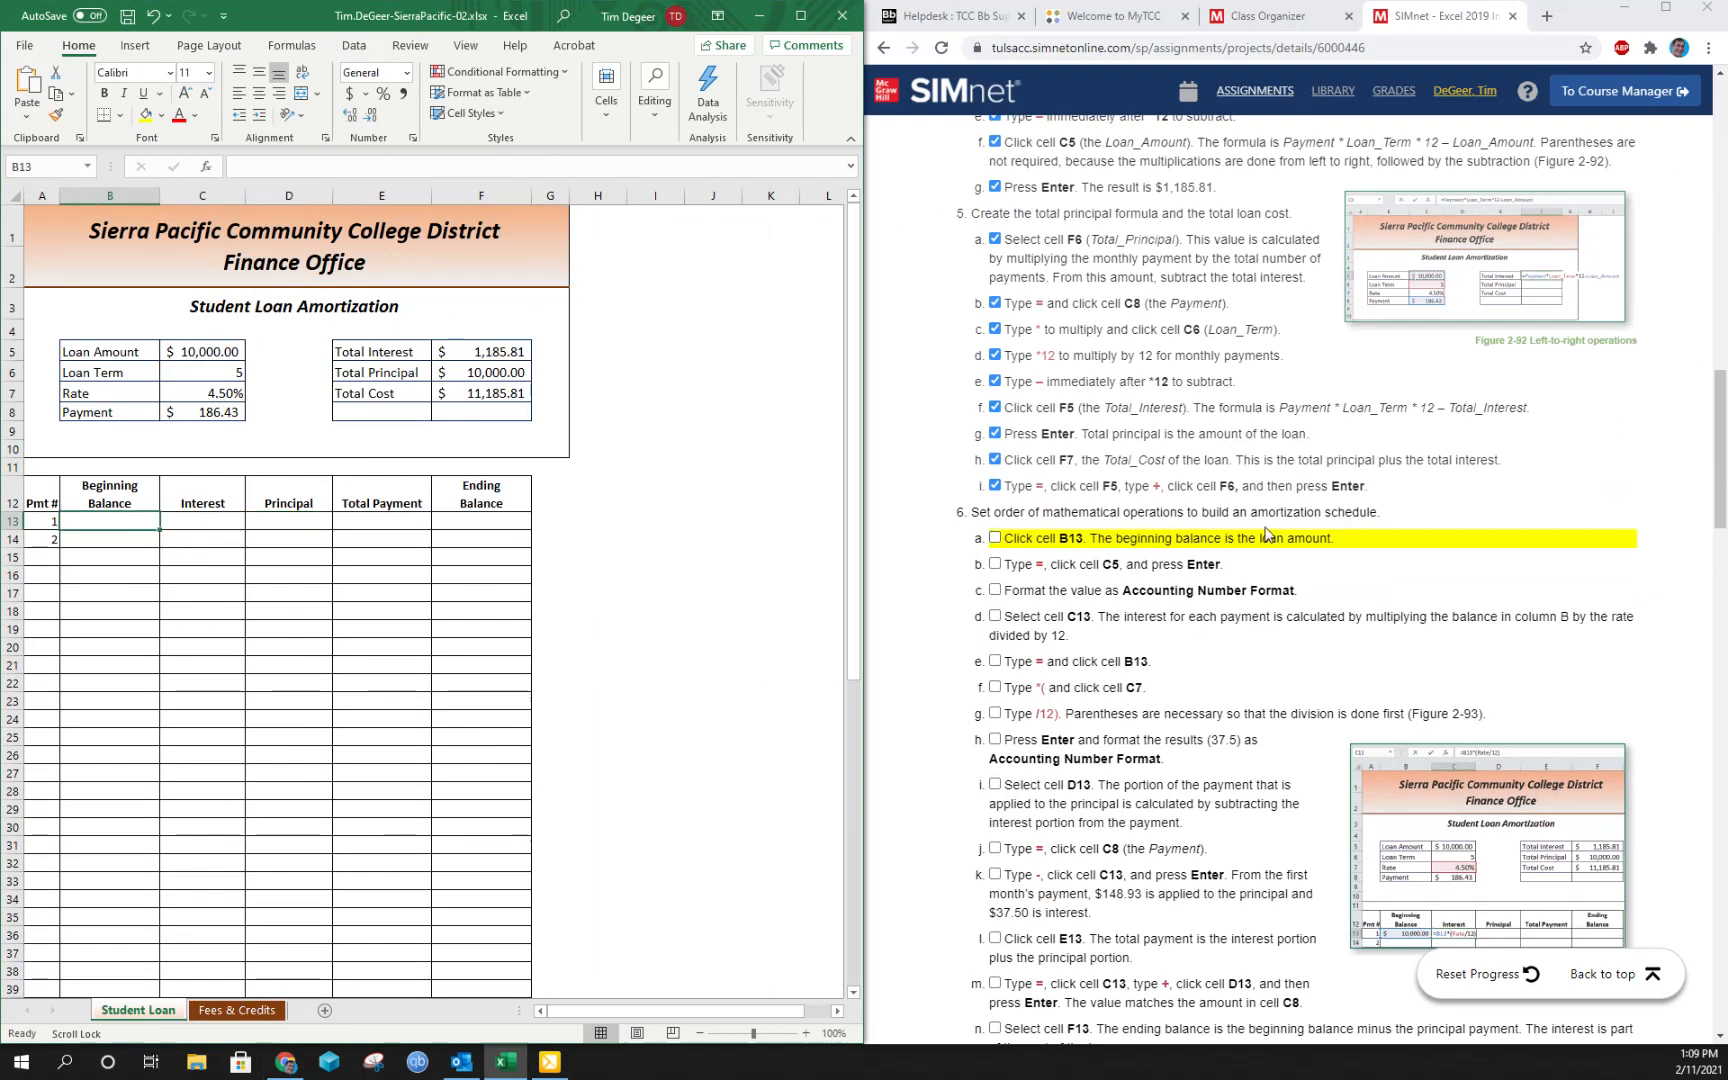
text(=)
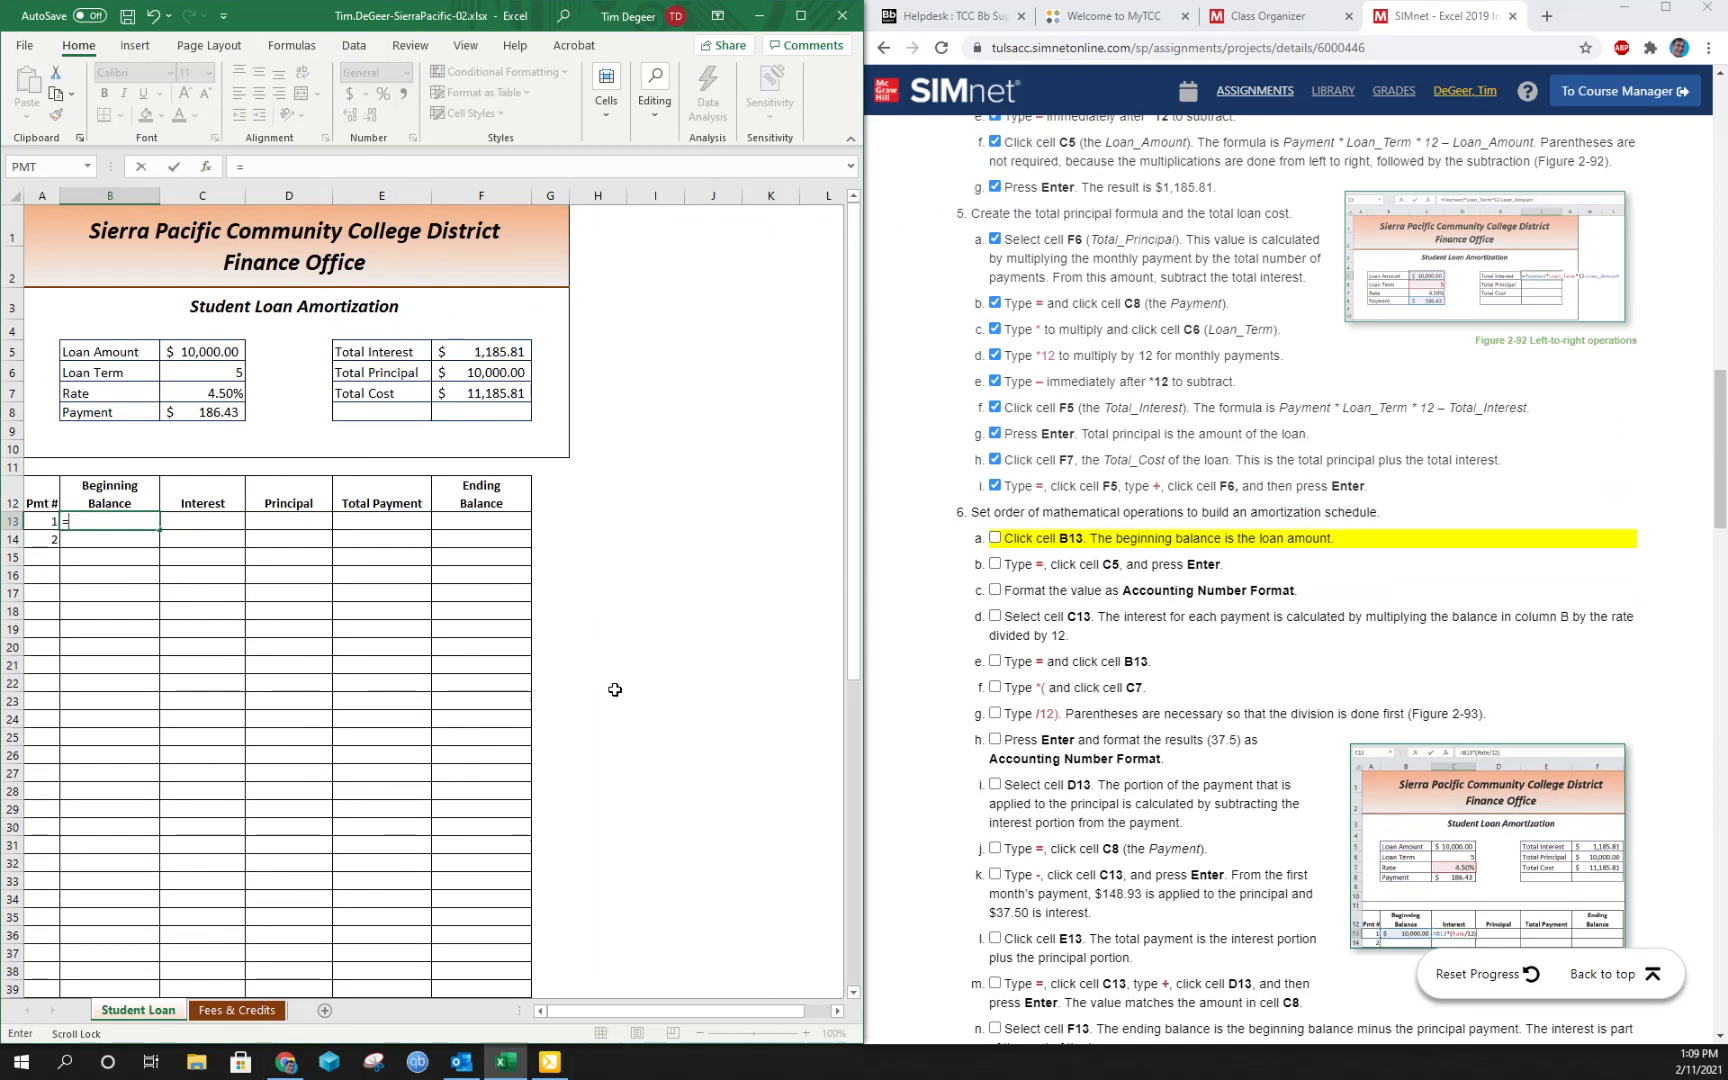
click(187, 350)
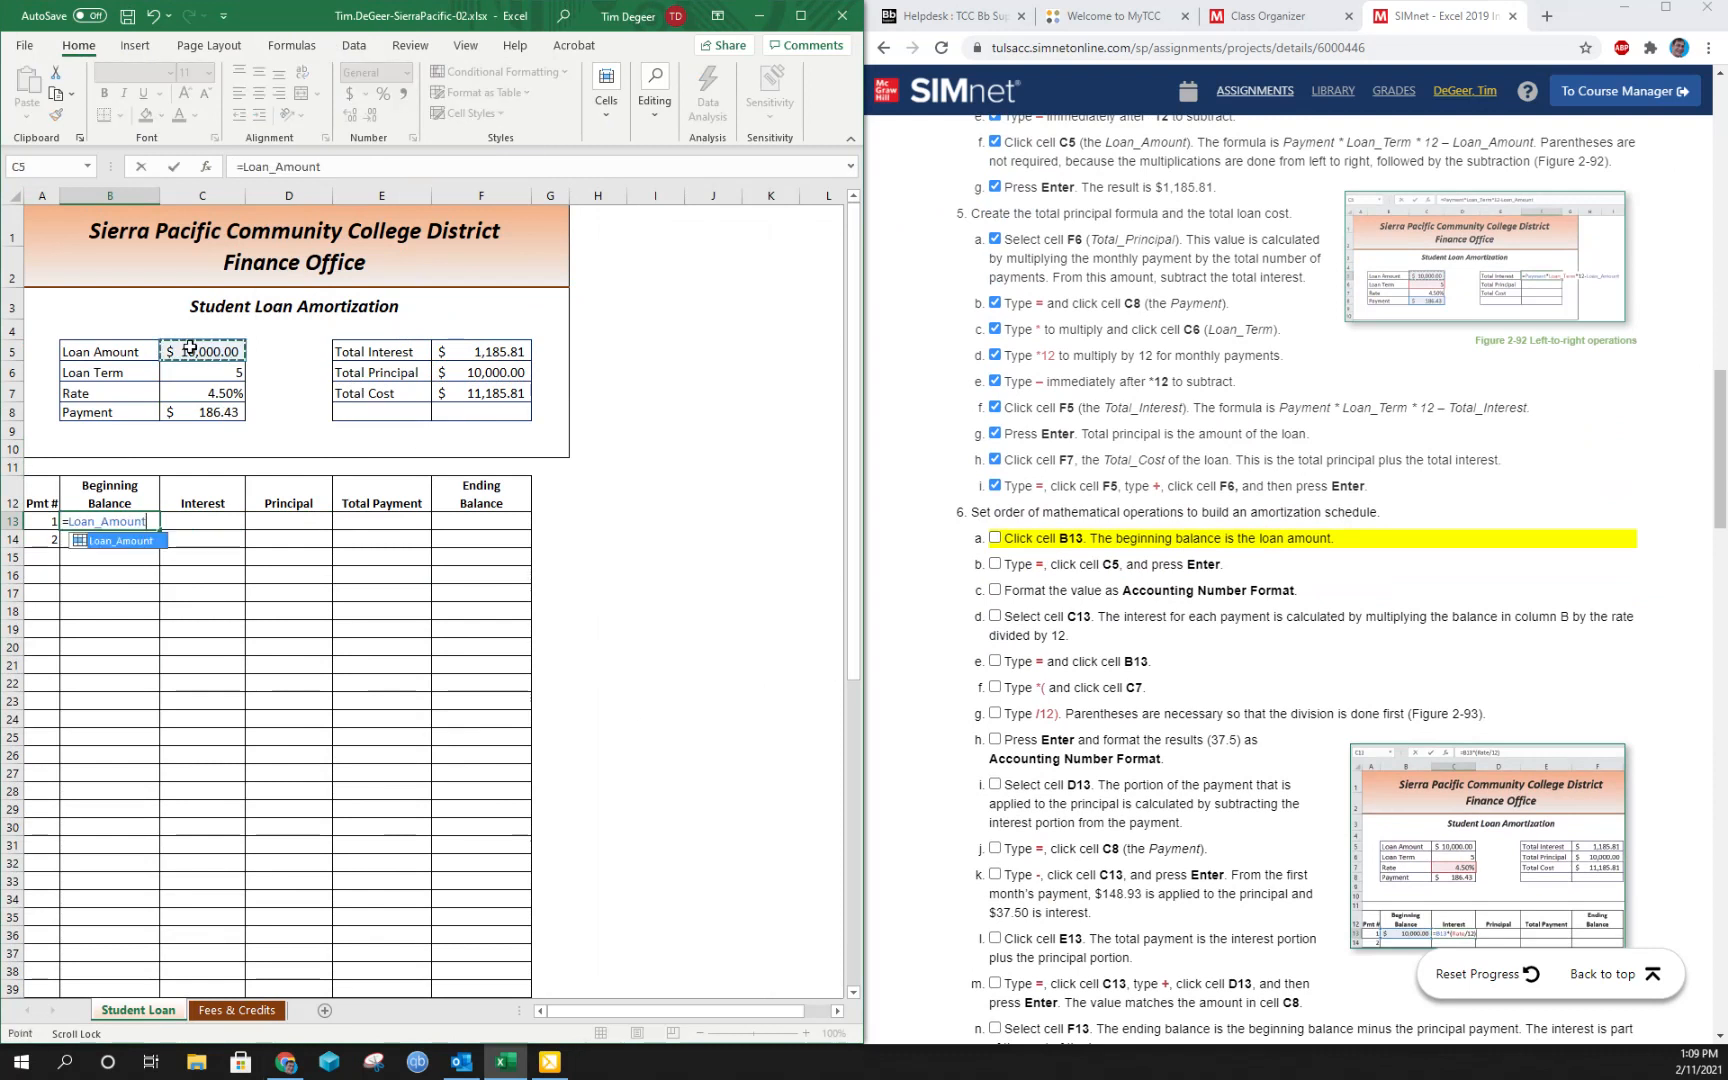
key(Return)
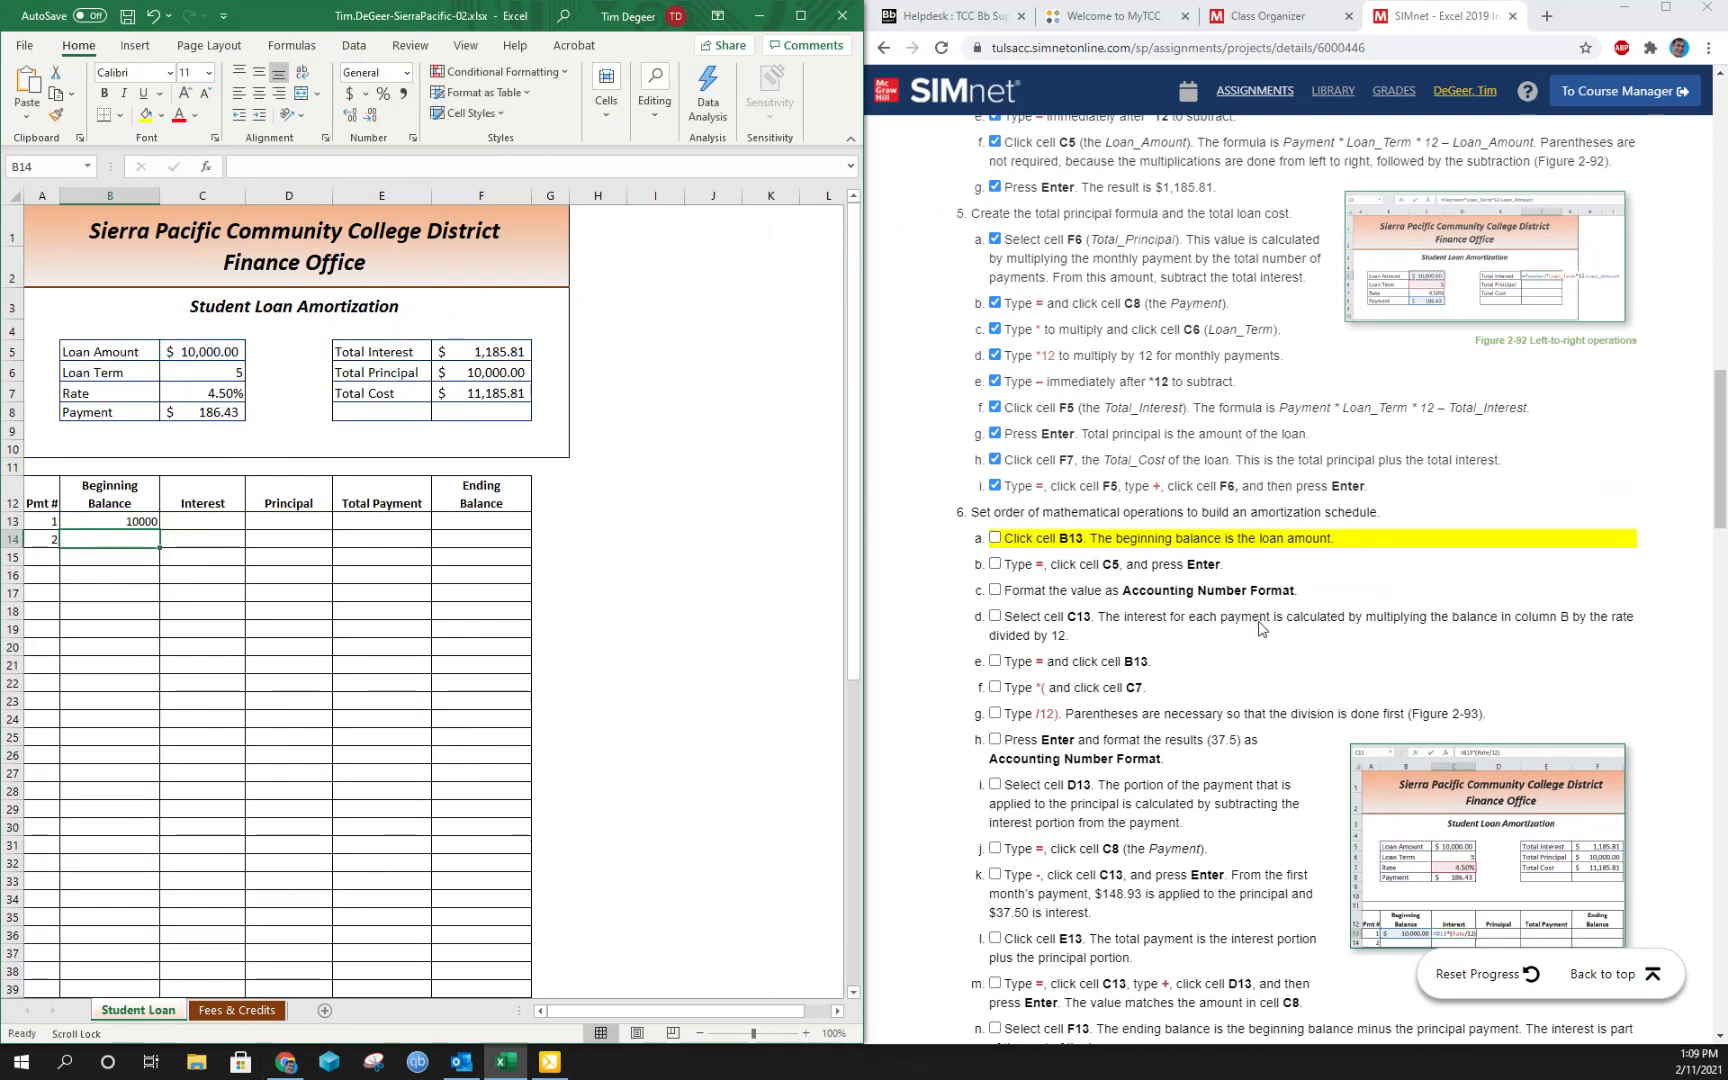
click(996, 540)
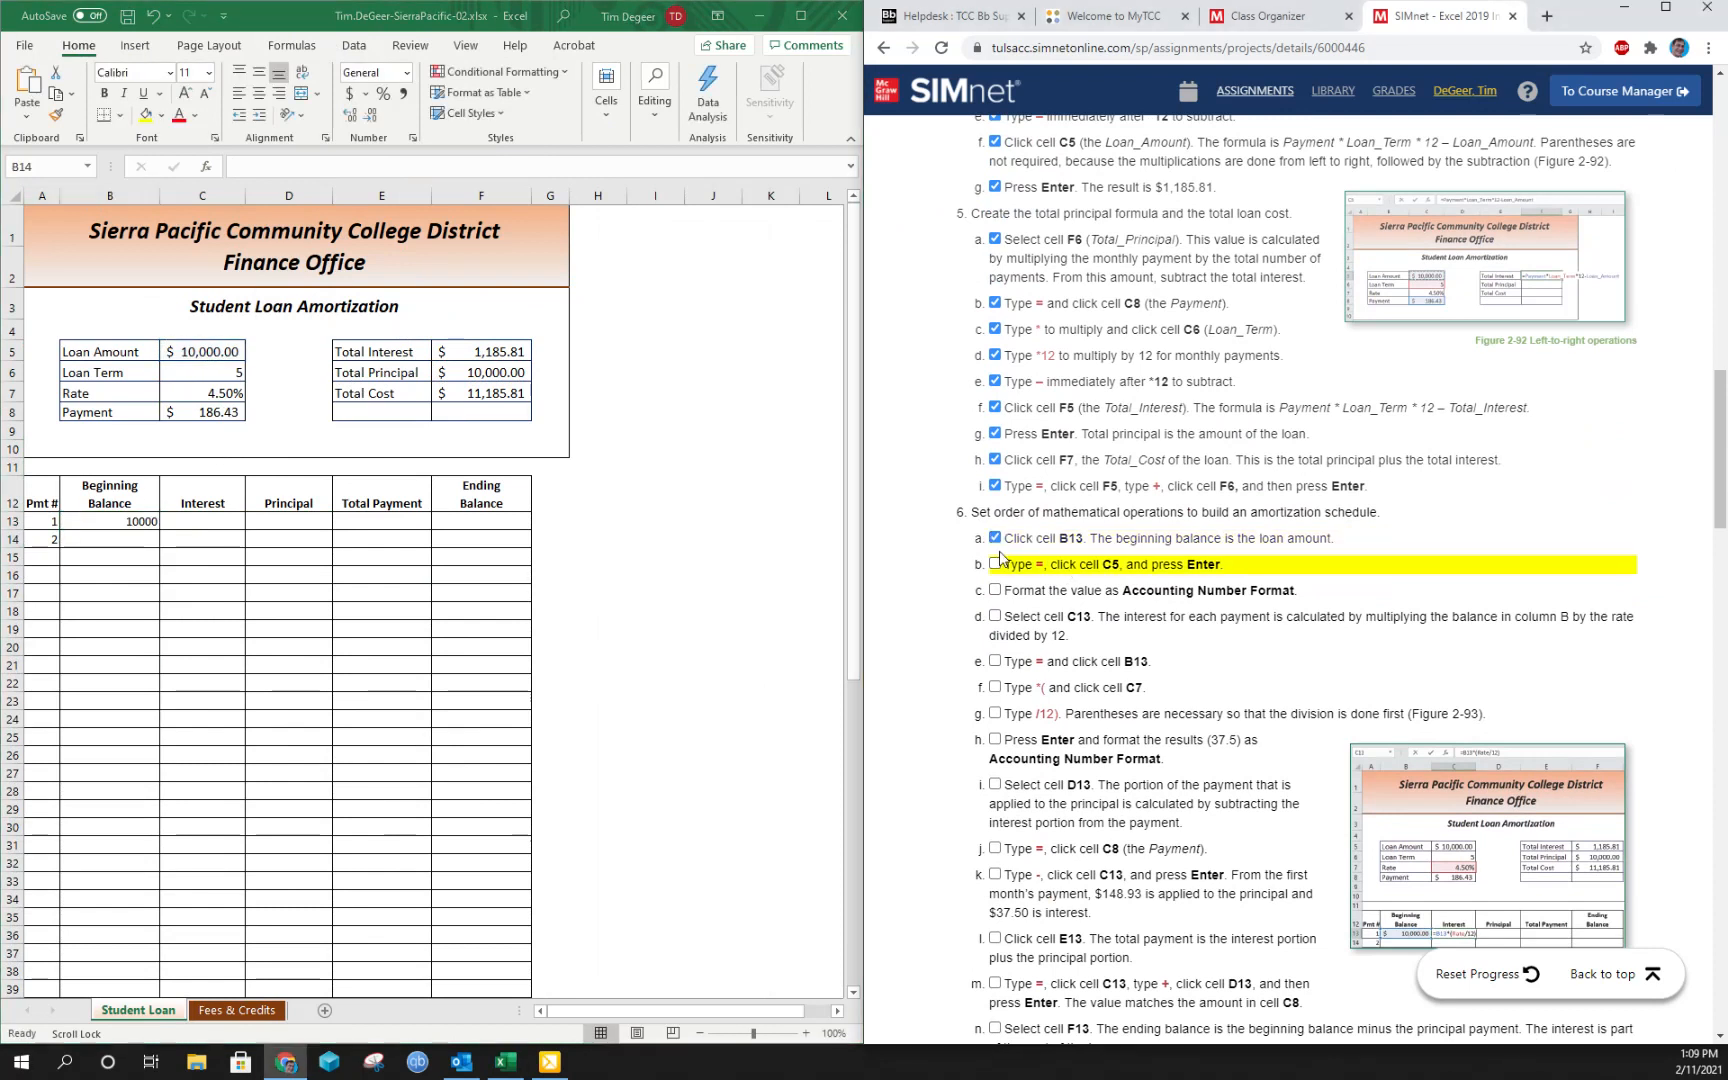
click(995, 565)
Format cell B13 as Accounting Number Format and check off instruction 6c.
click(100, 538)
click(100, 519)
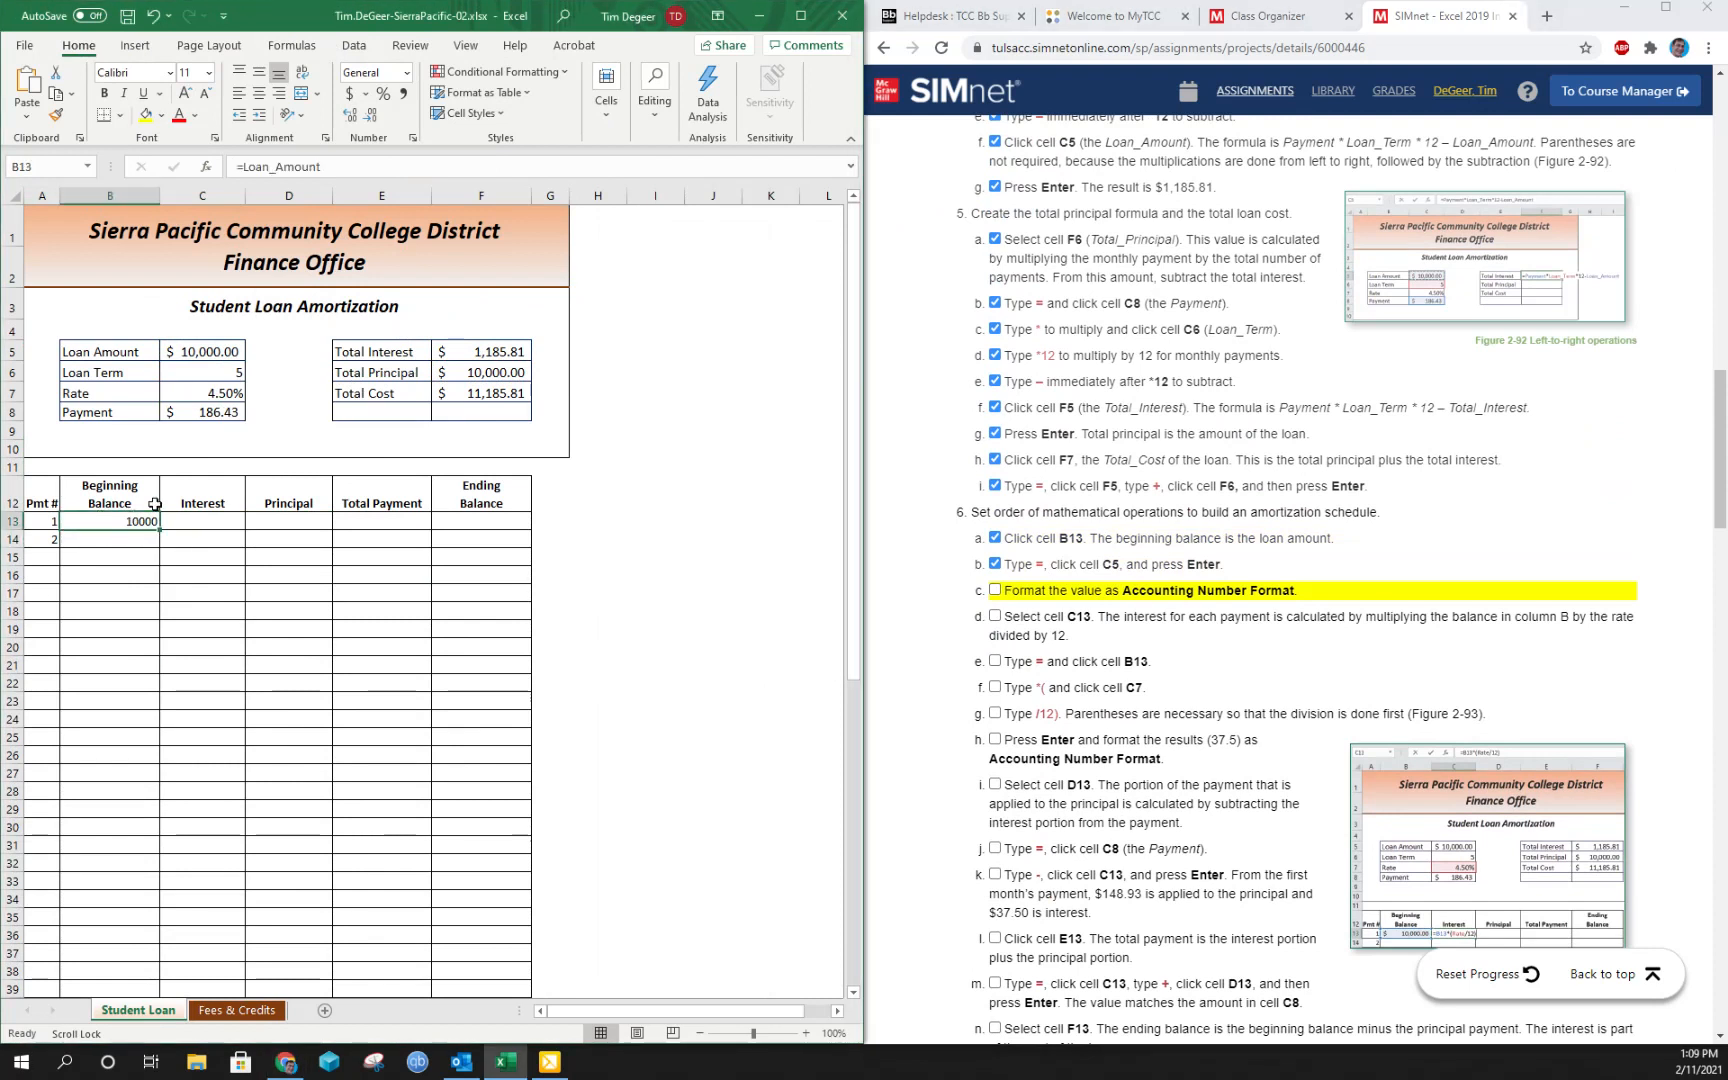
click(349, 93)
click(995, 591)
Enter the formula =B13*(Rate/12) in the Interest cell C13, referencing B13 and C7, and check off instructions 6d and 6e.
click(193, 516)
key(F2)
click(195, 517)
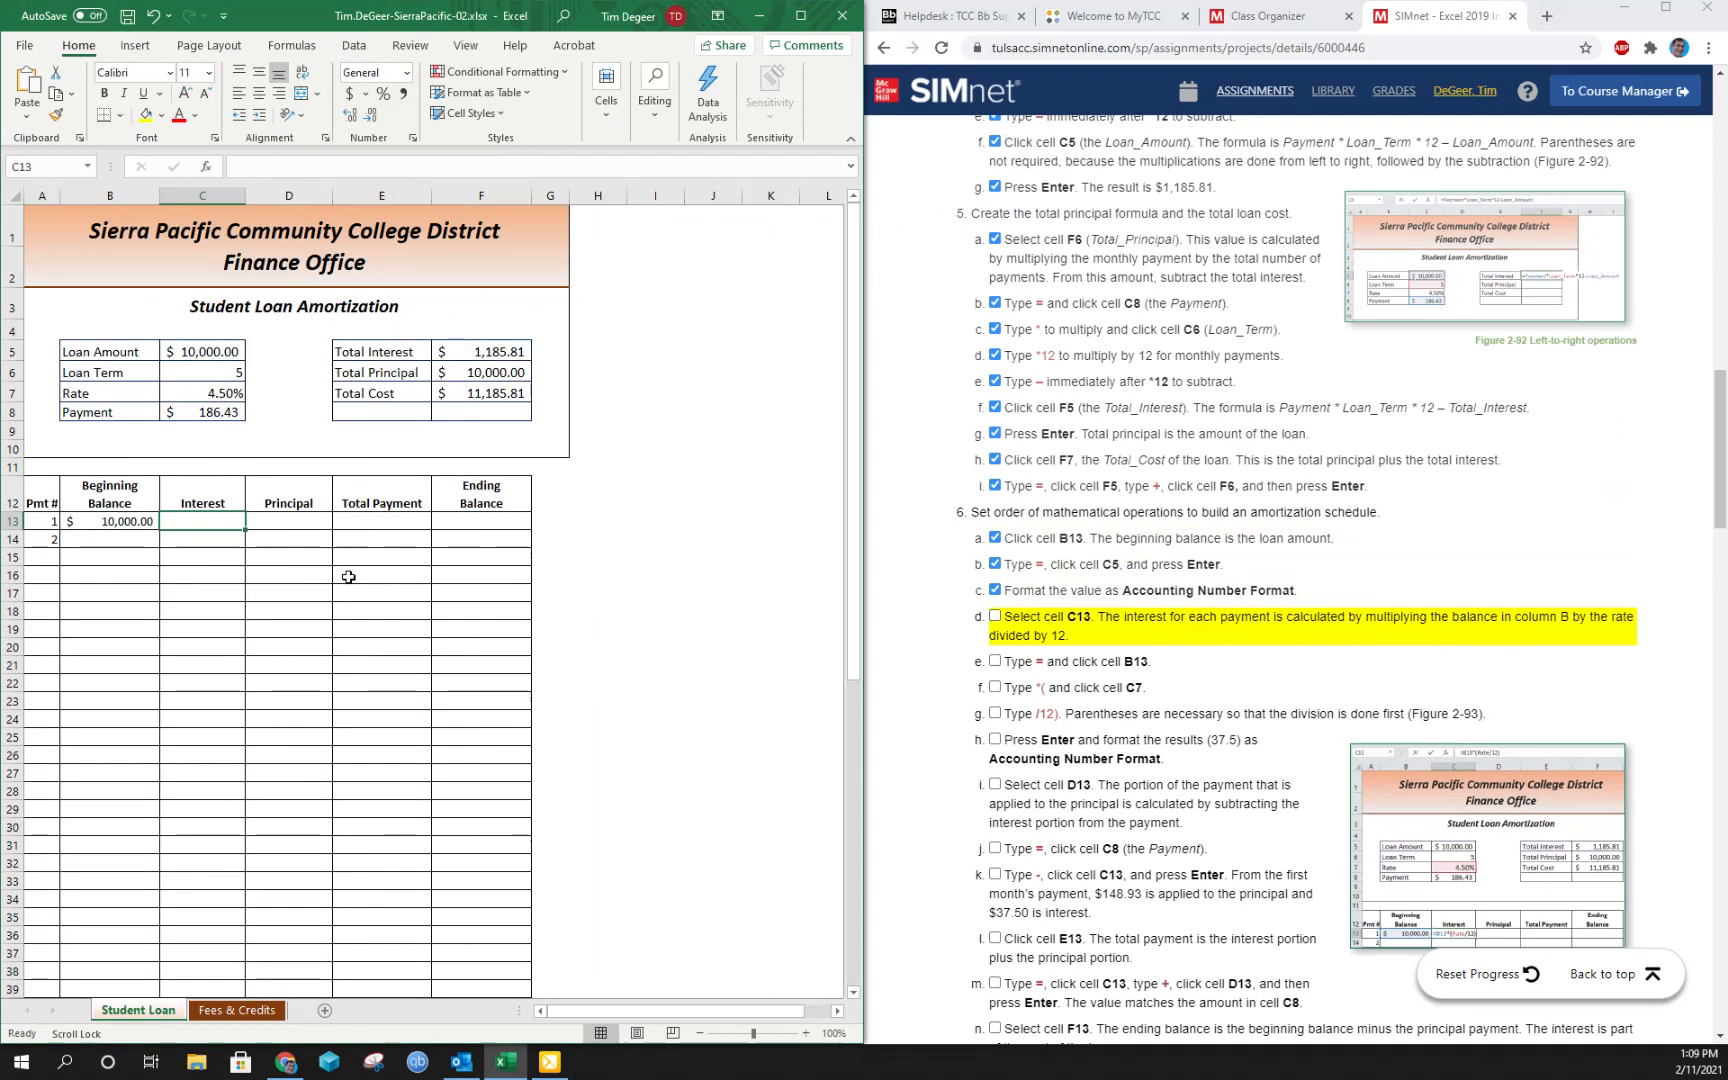
text(=)
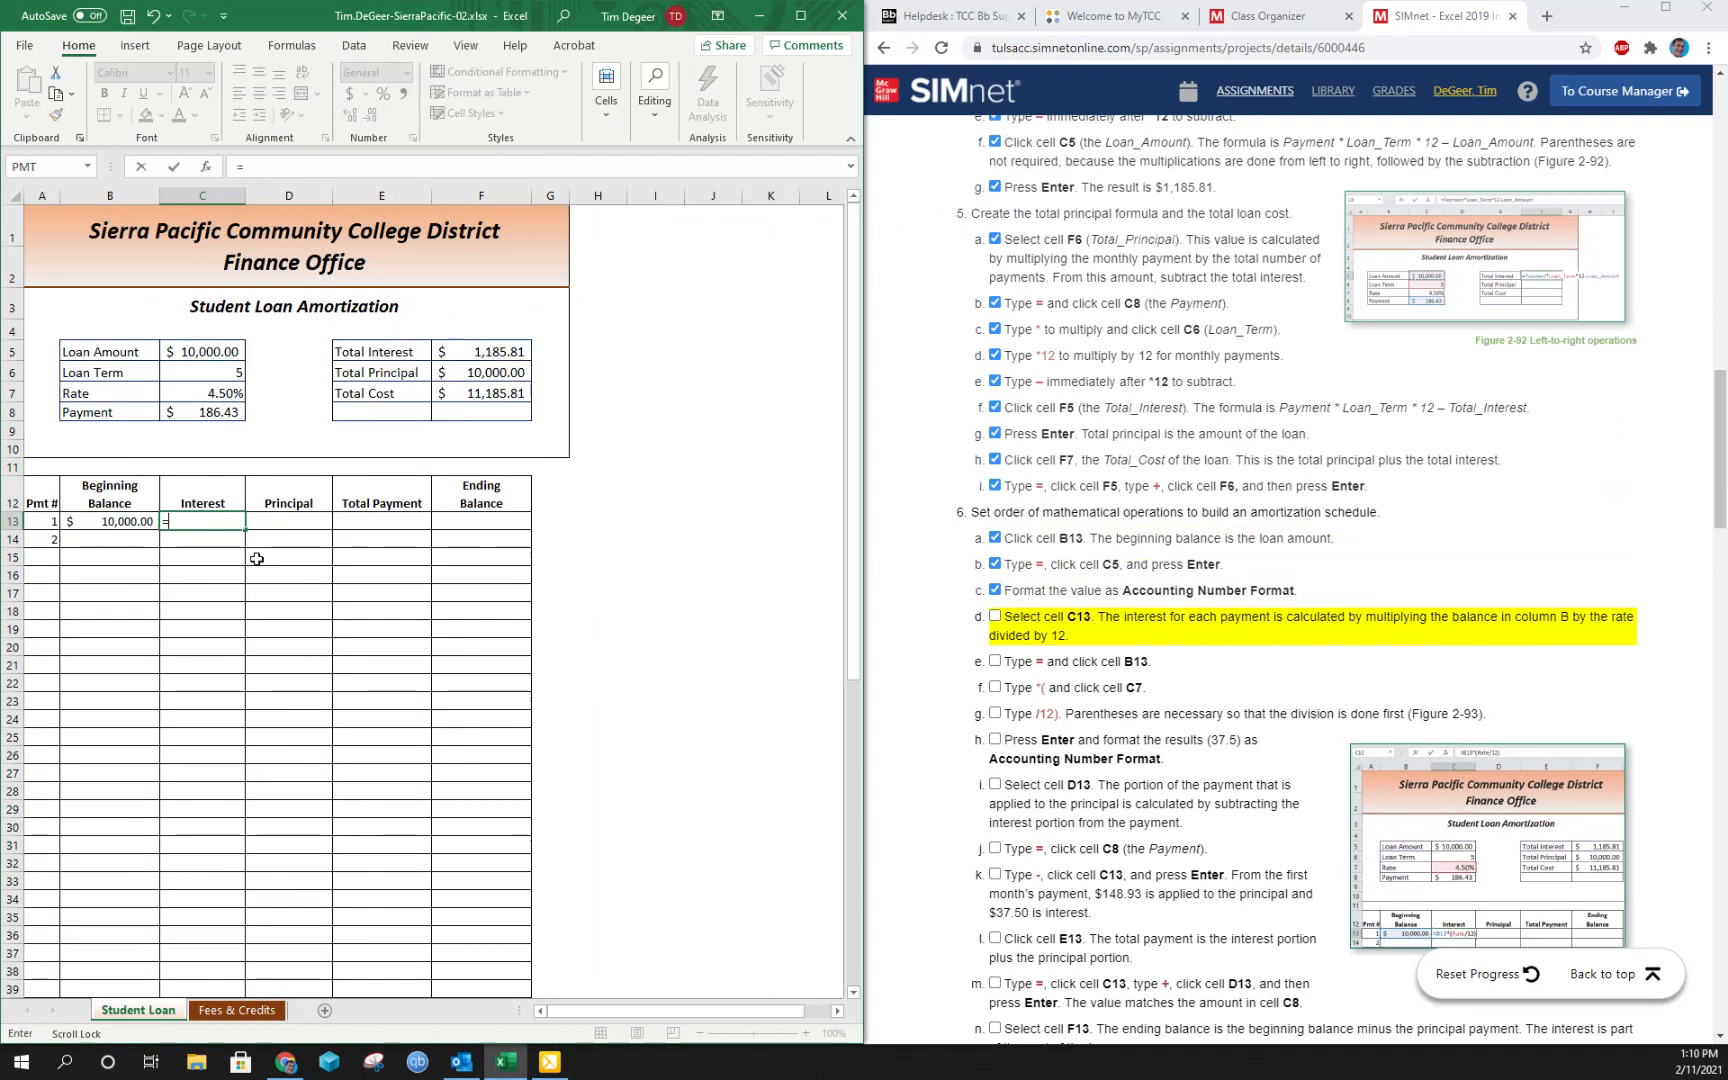
click(108, 518)
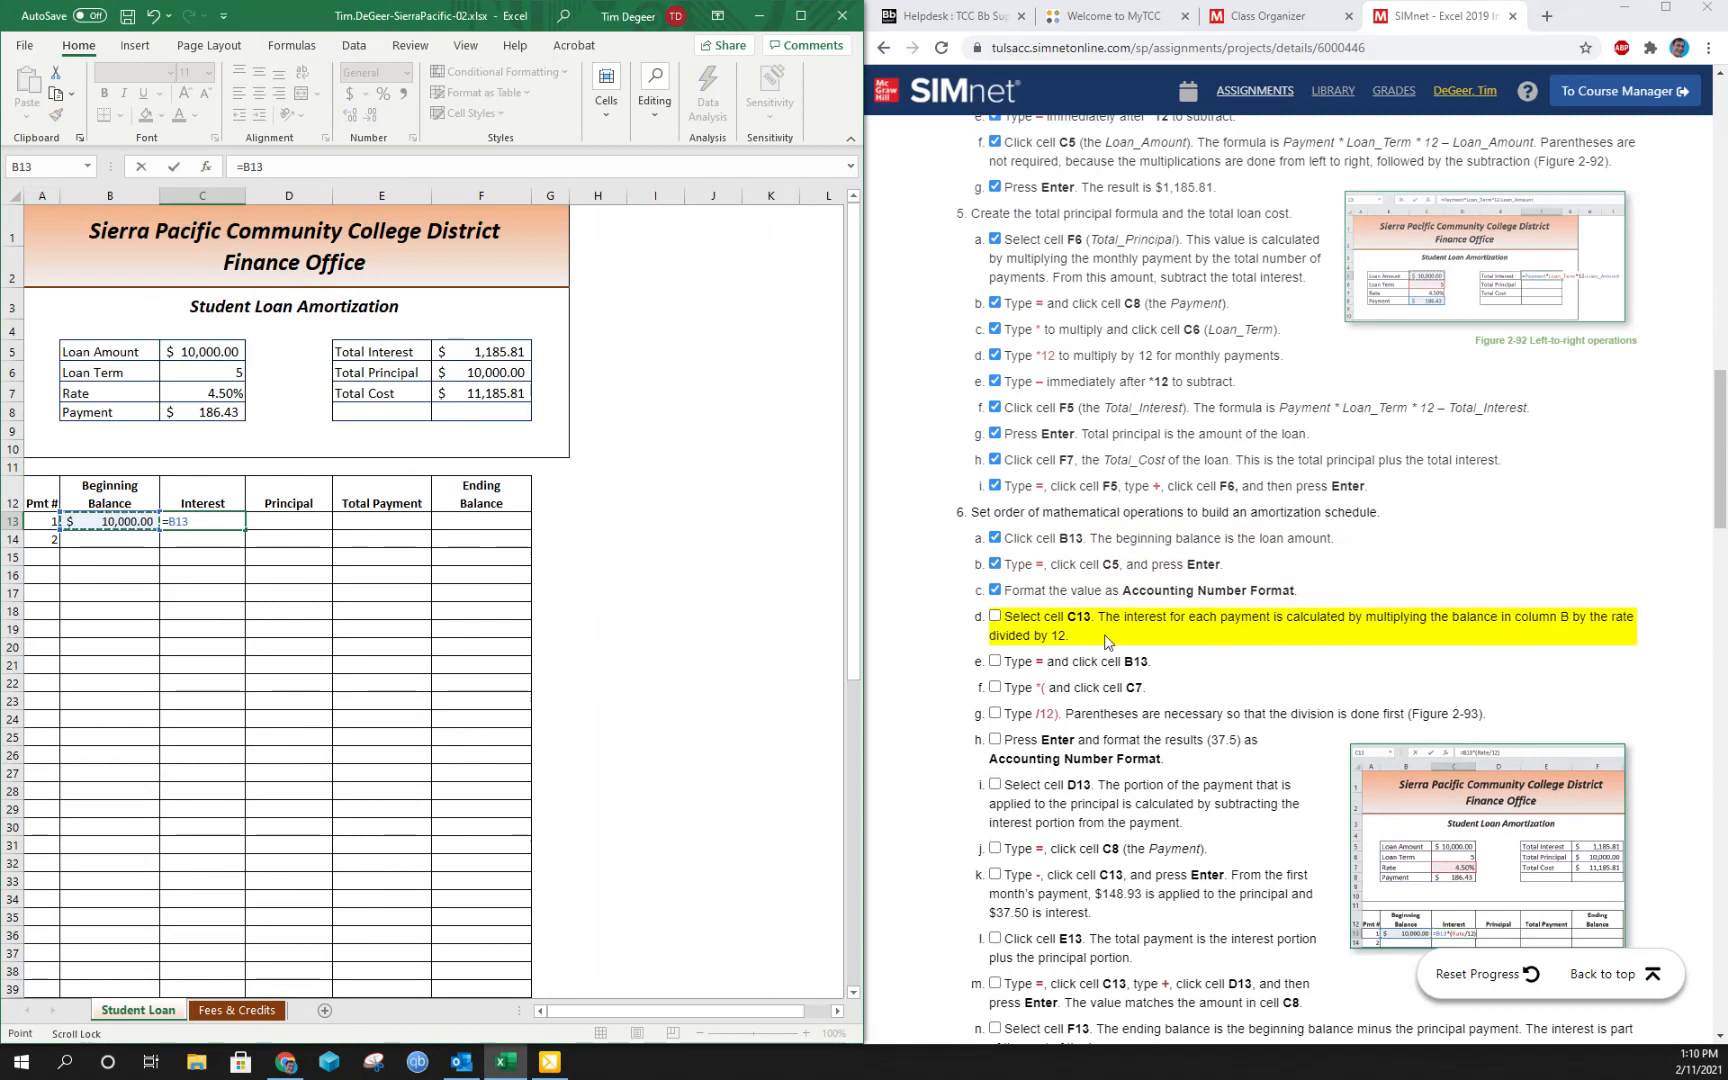
click(996, 619)
click(995, 662)
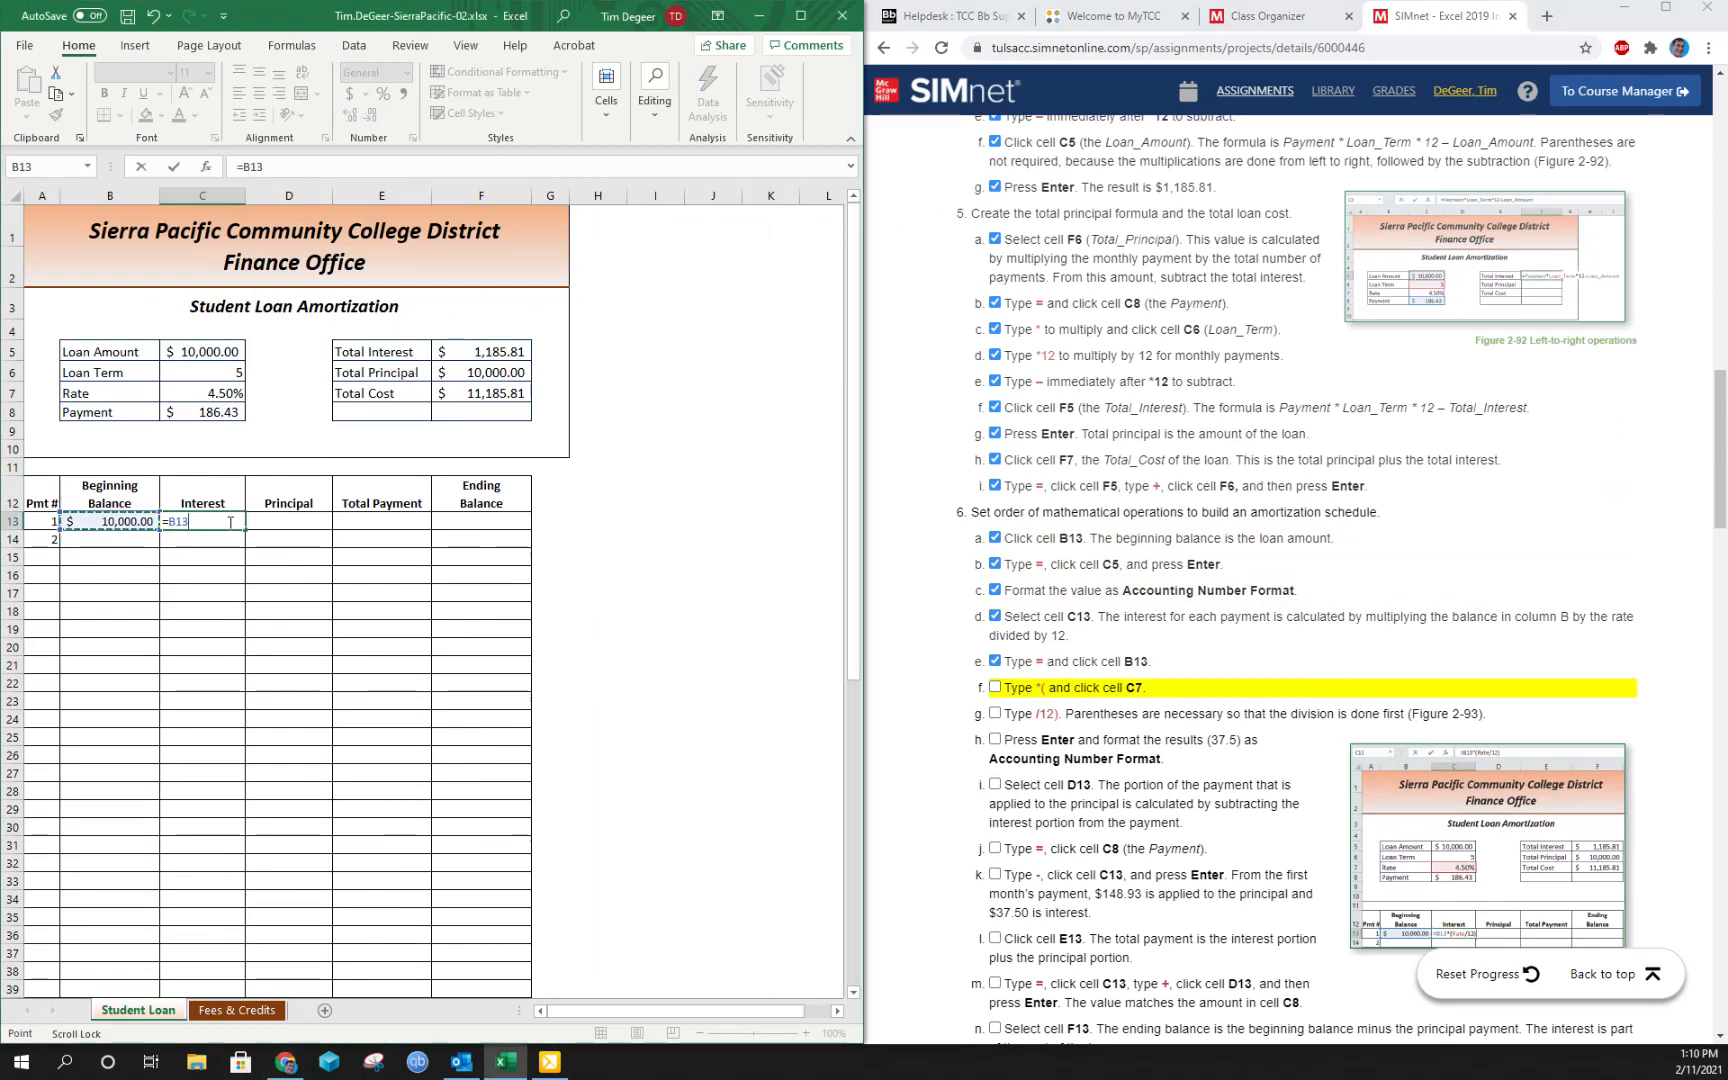
text(*()
click(200, 395)
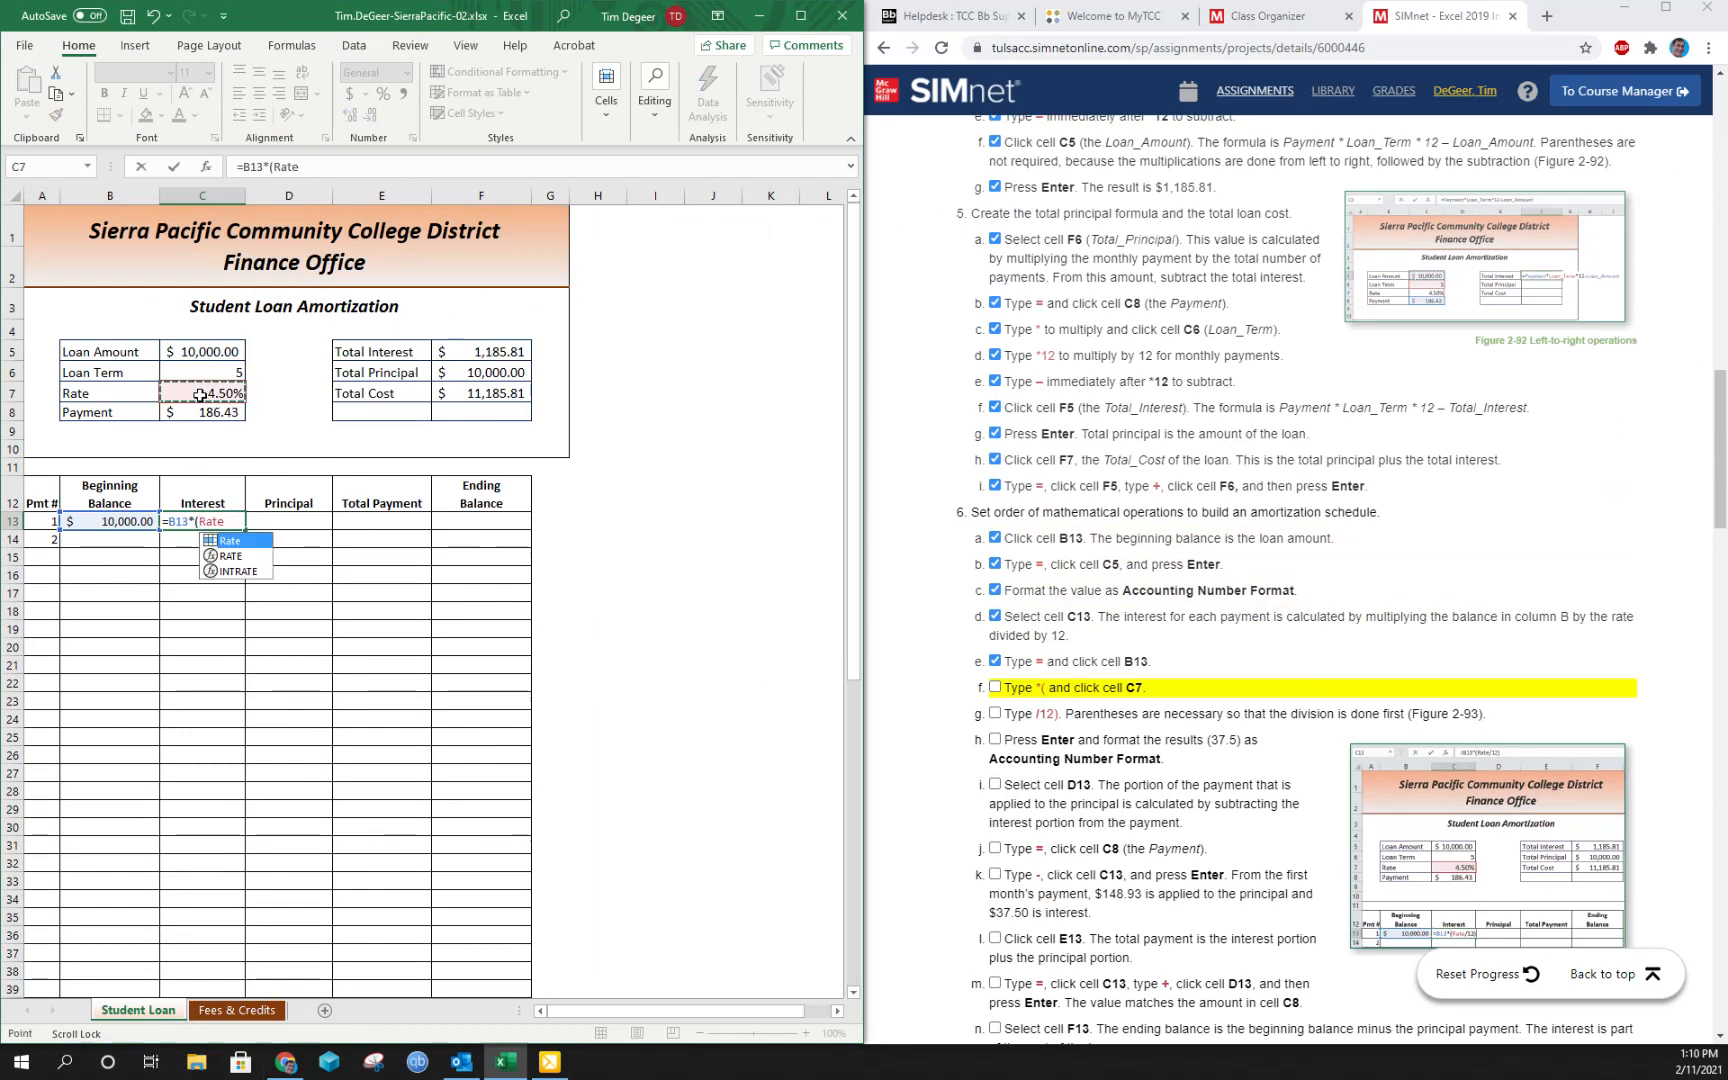
text(/12)
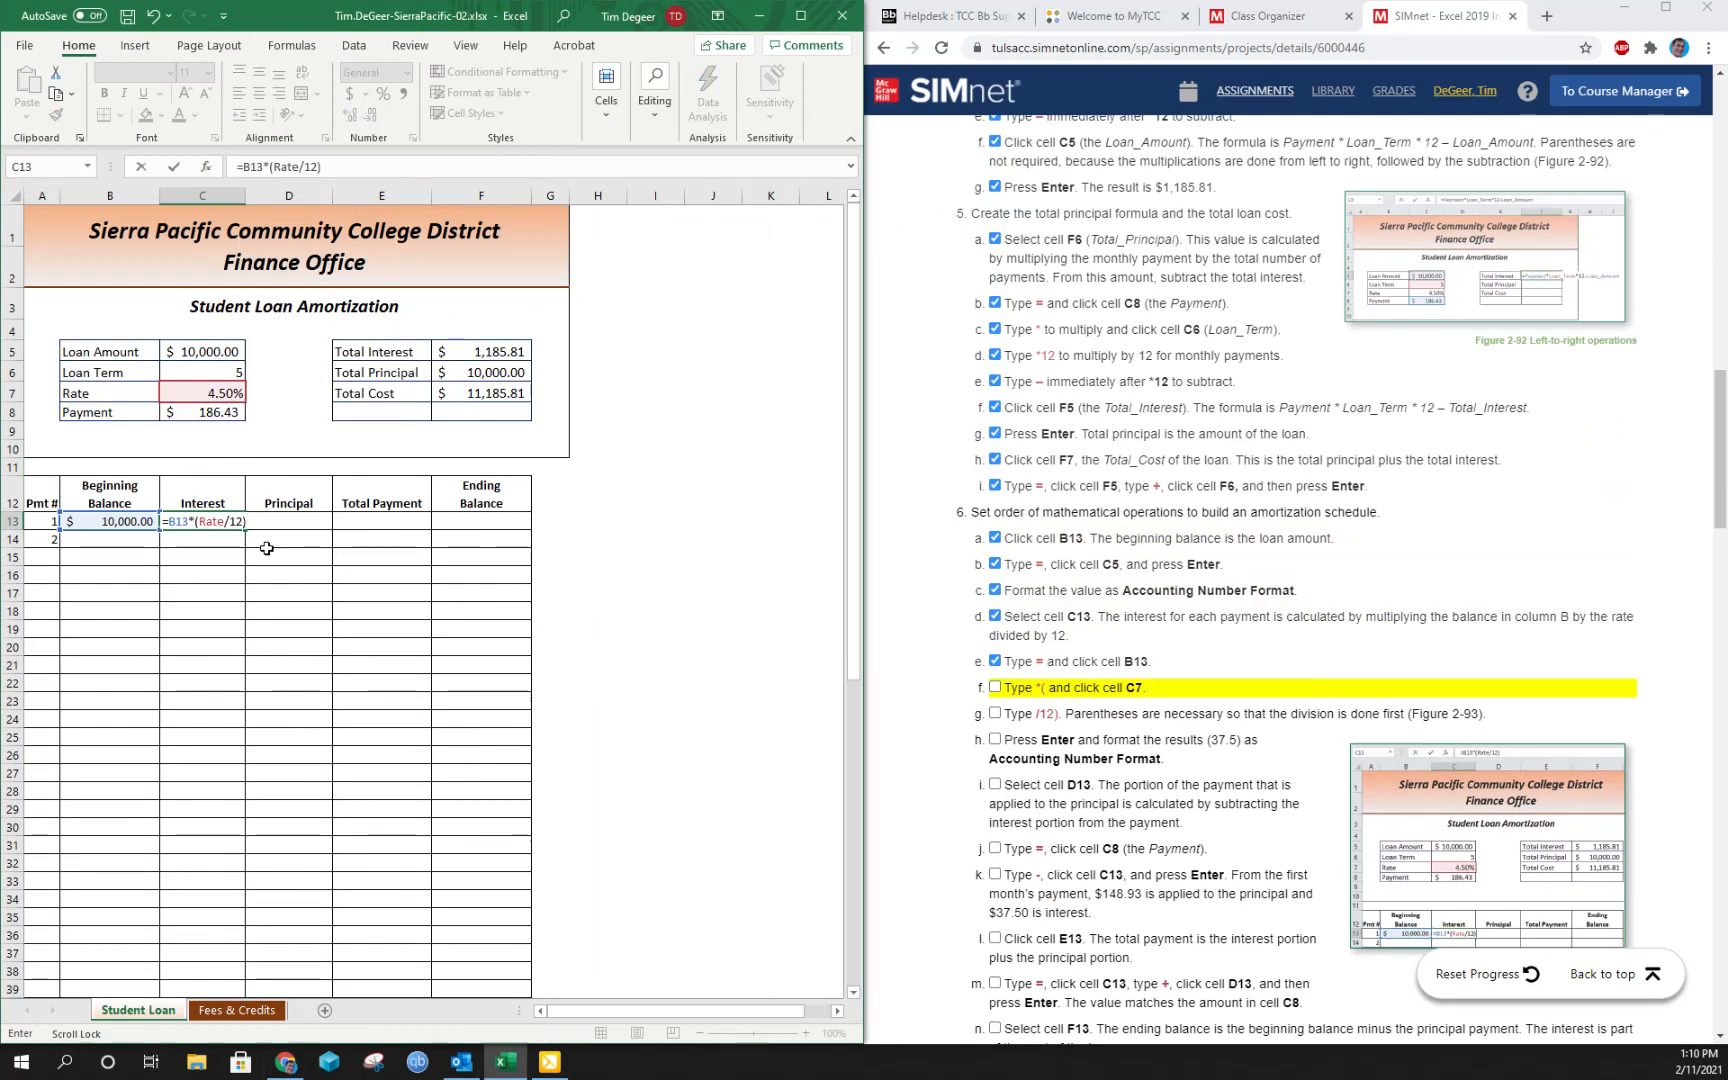
key(Return)
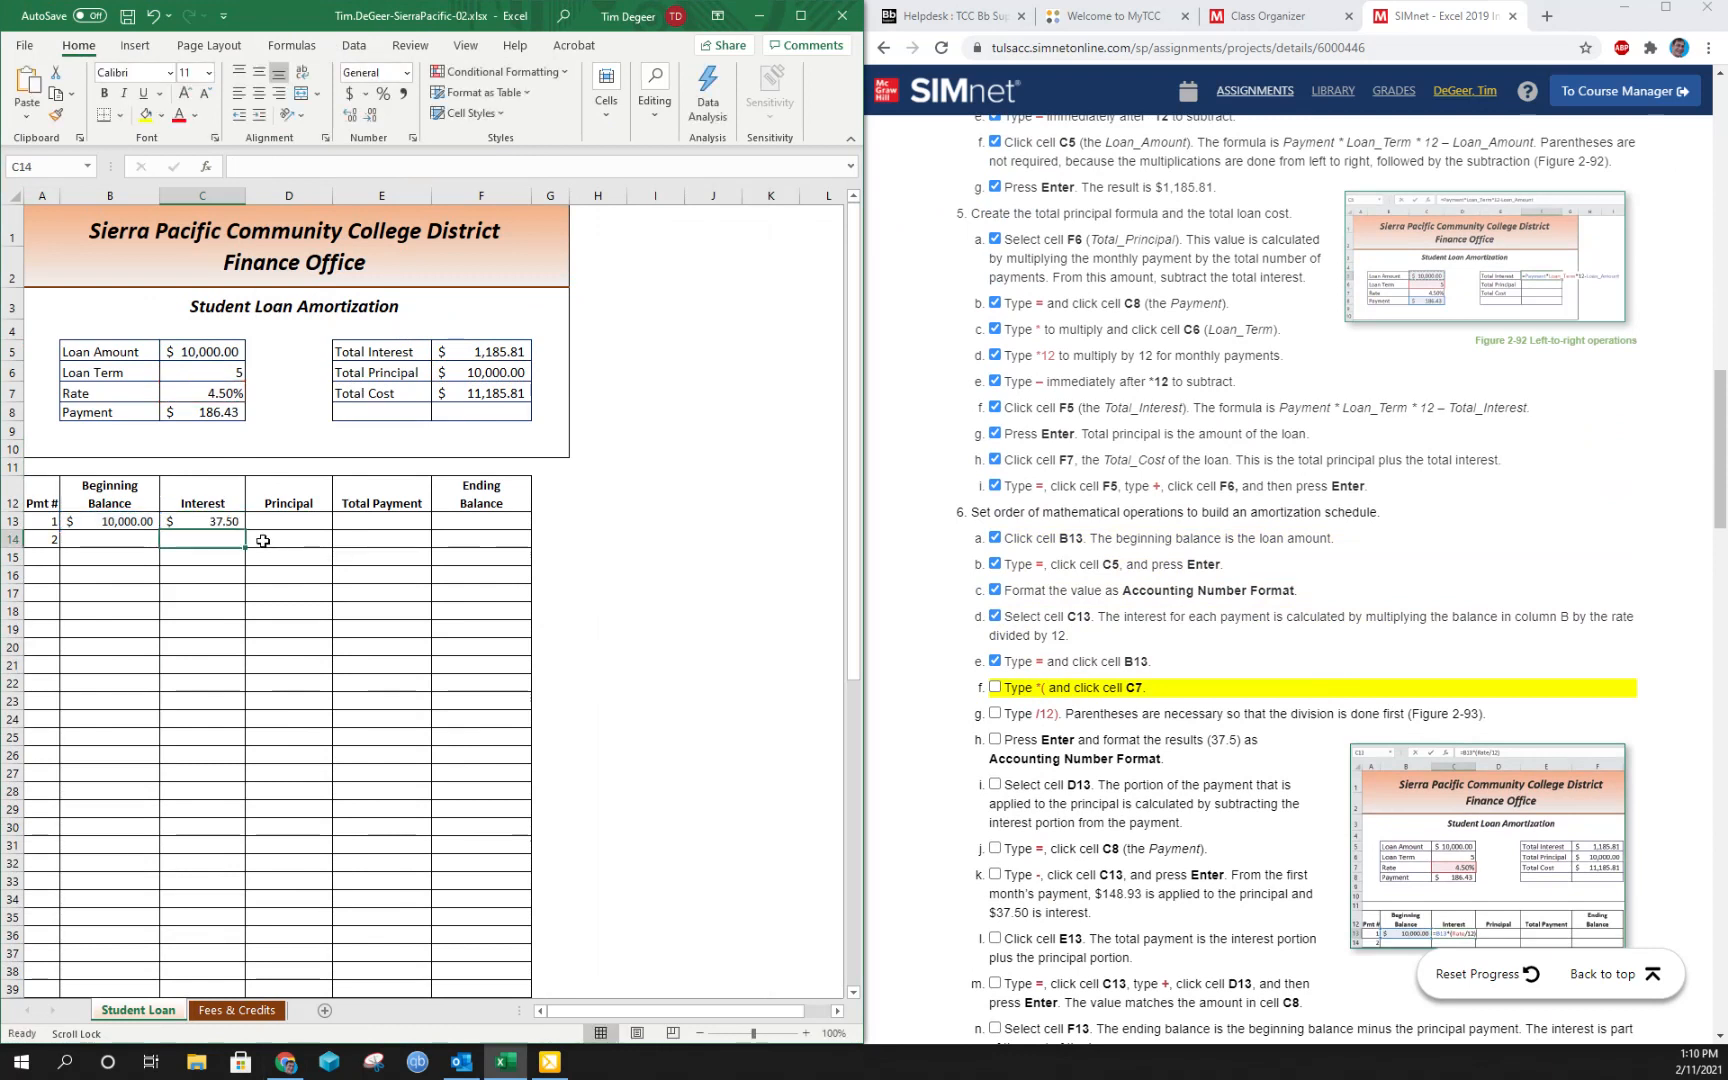
Check the number format of the interest result in cell C13 and check off instructions 6f through 6h.
click(216, 516)
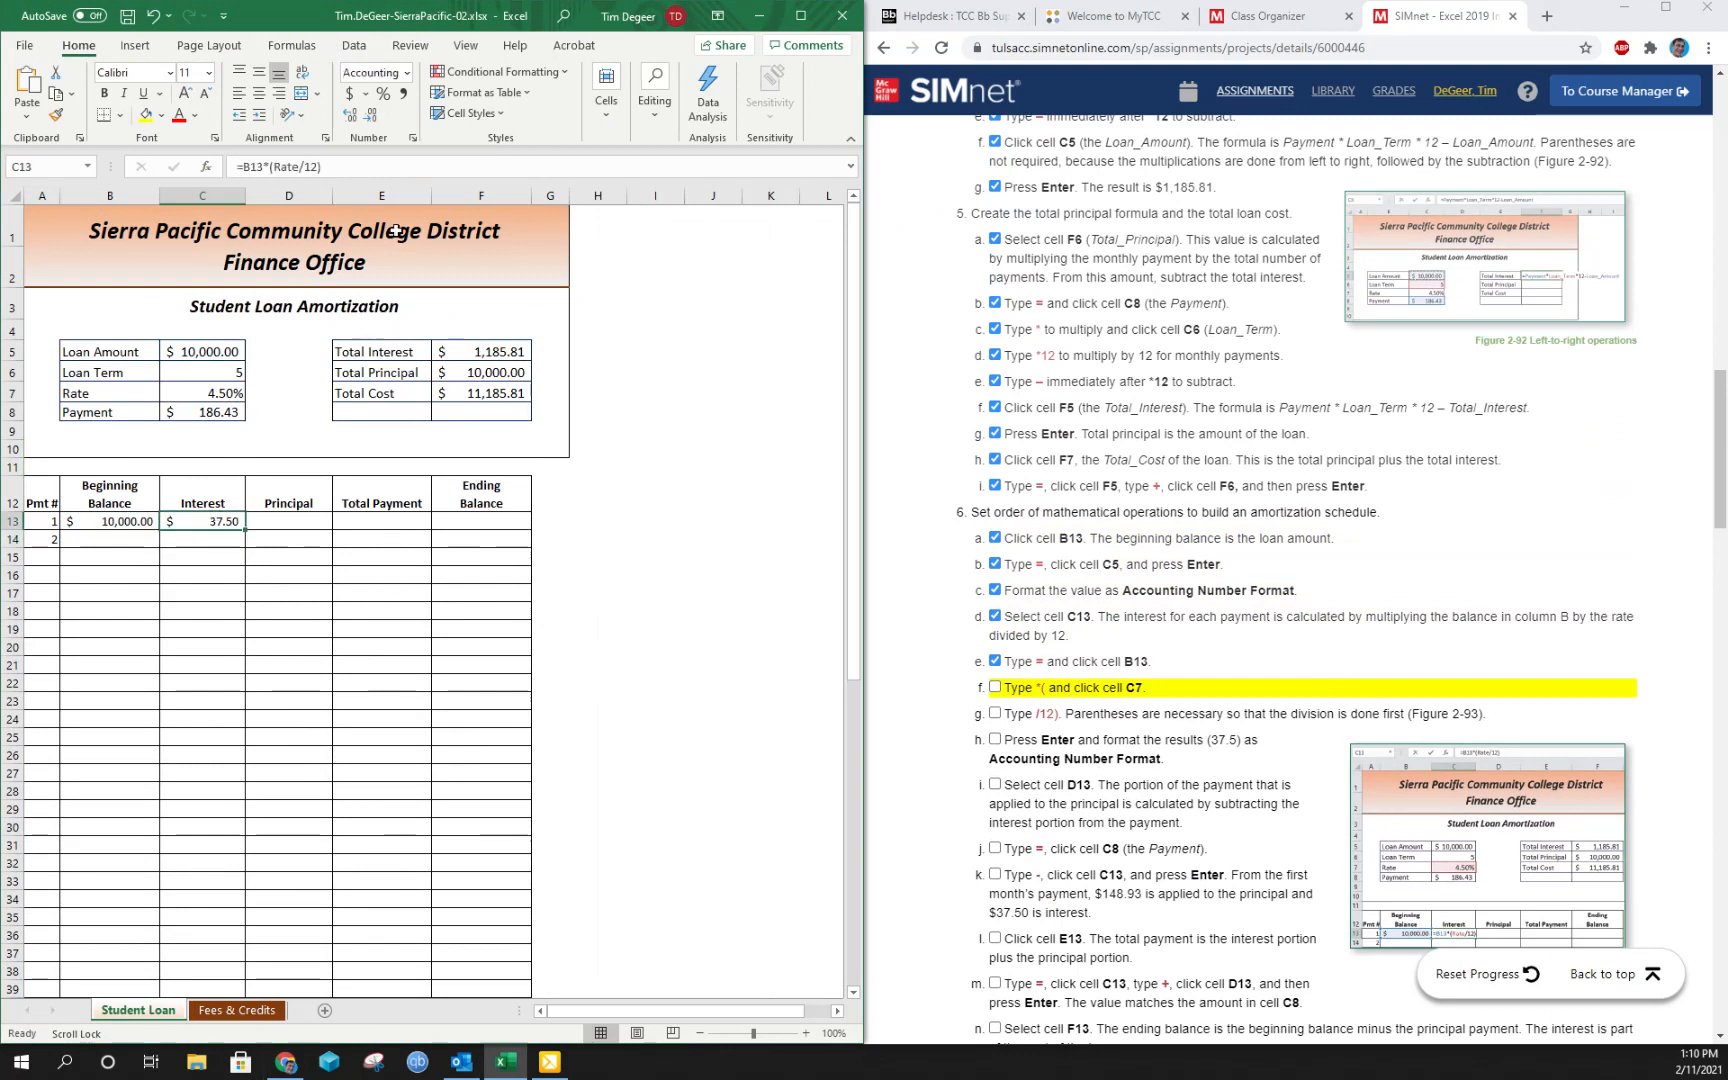
click(995, 688)
click(995, 713)
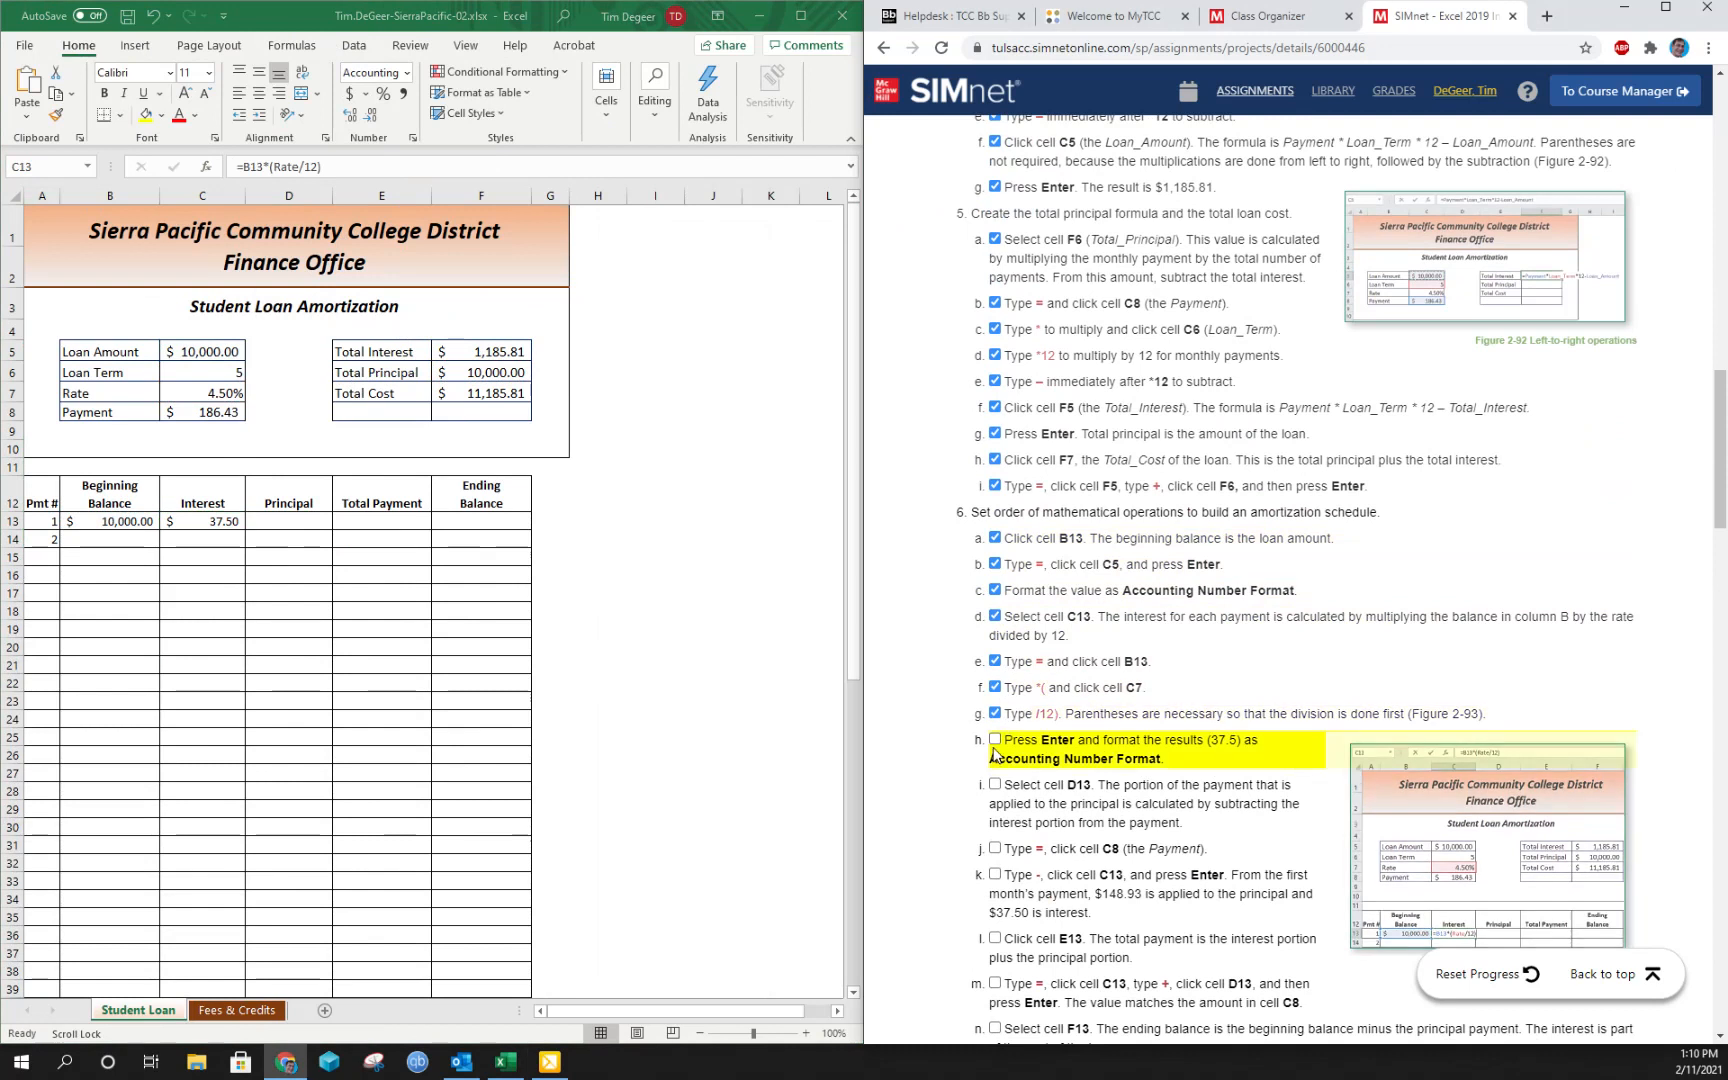
click(997, 740)
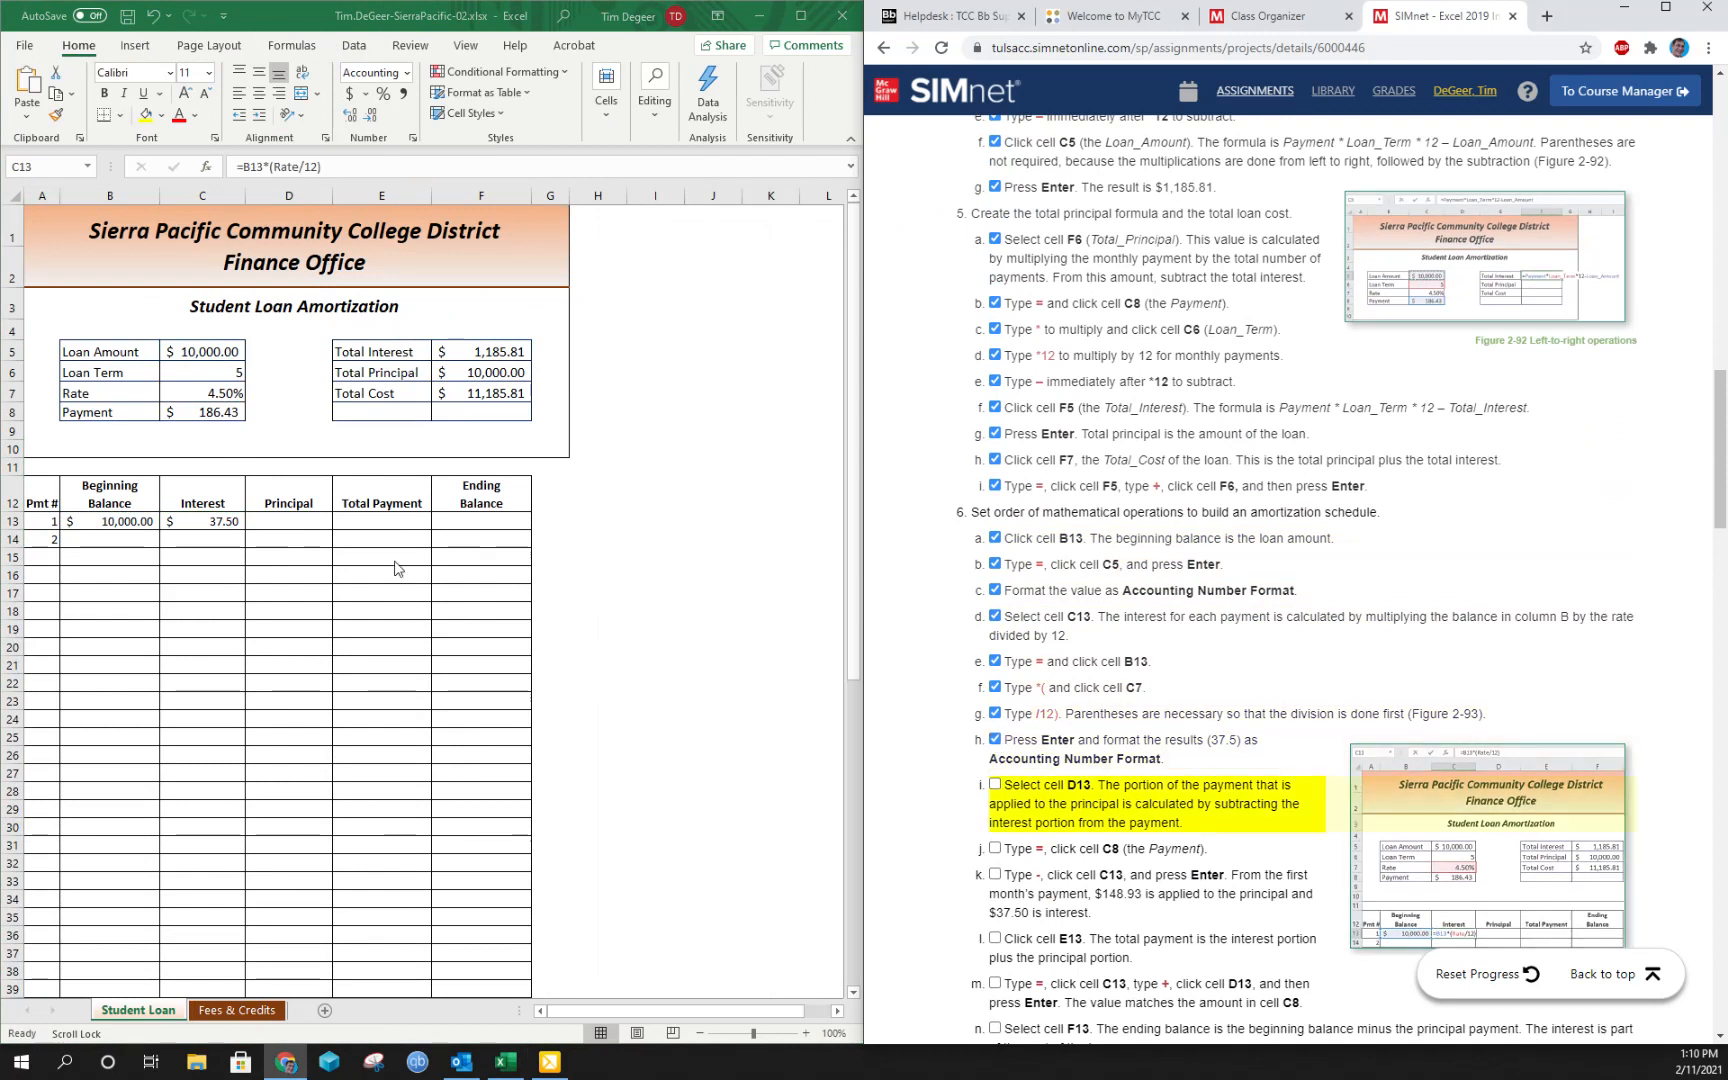
Enter the formula =Payment-C13 in the Principal cell D13, referencing C8 and C13, and check off instructions 6j and 6k.
click(304, 525)
key(F2)
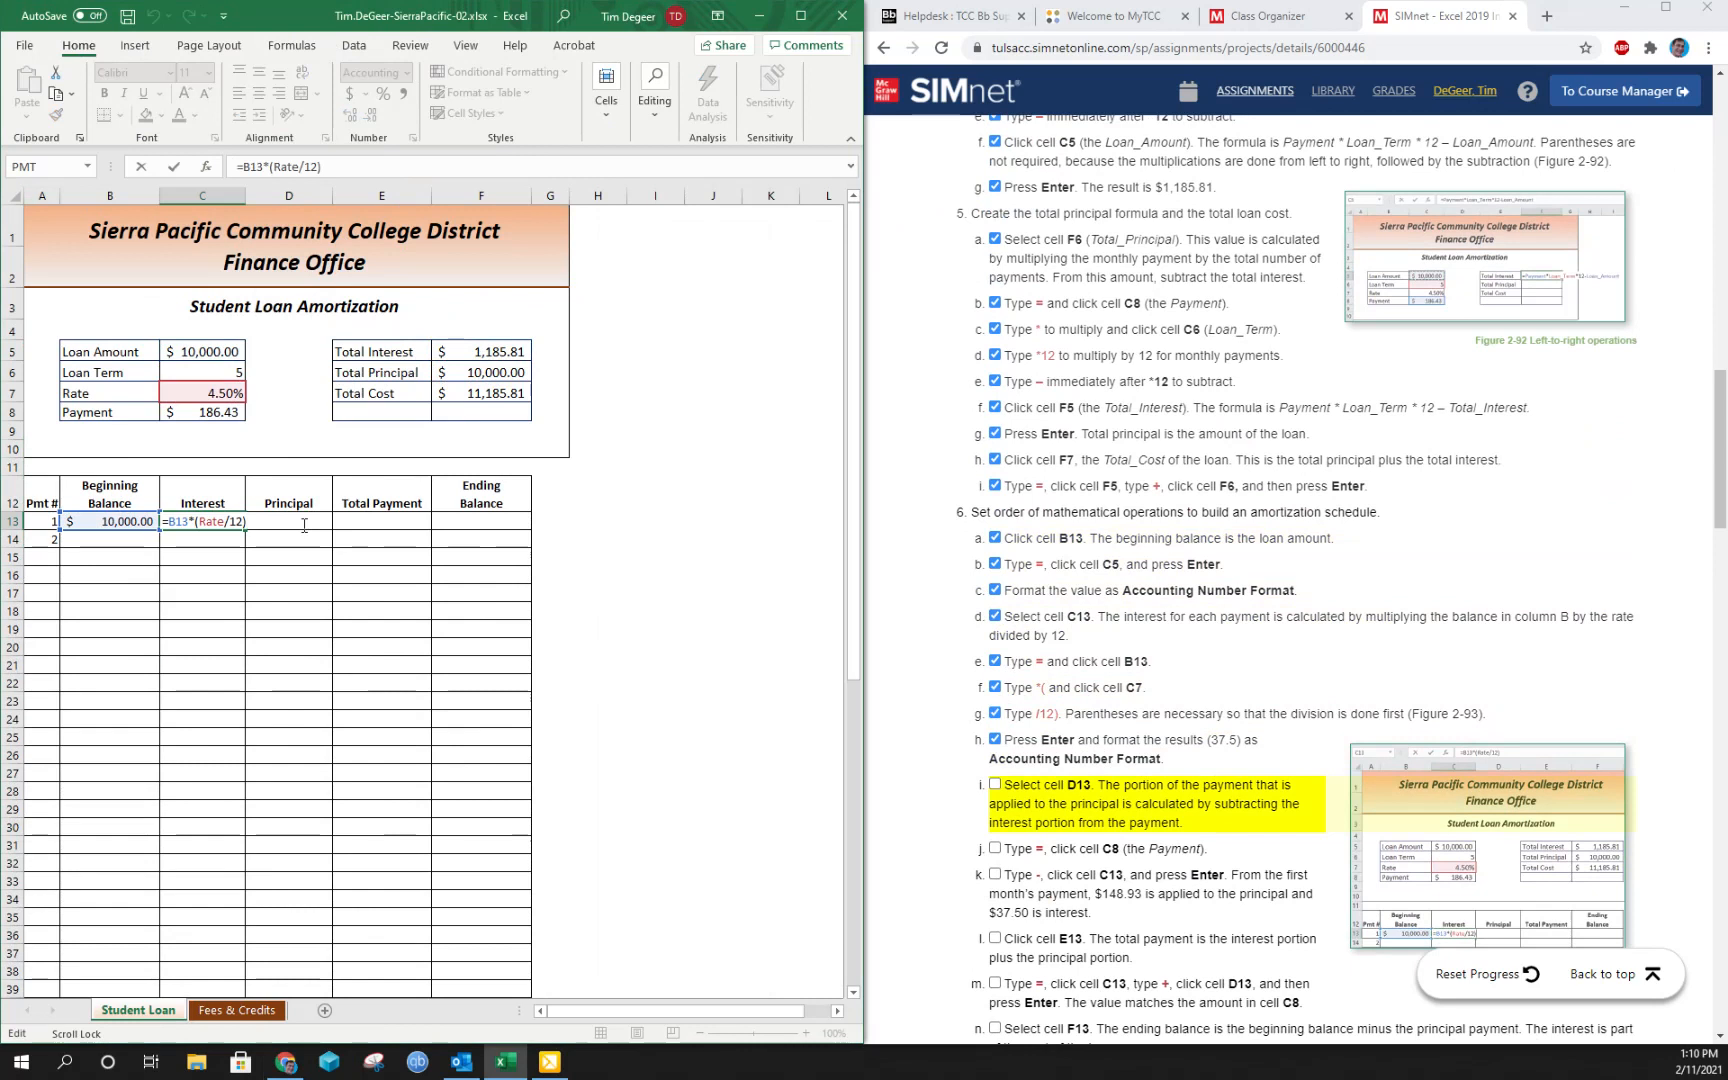
click(290, 520)
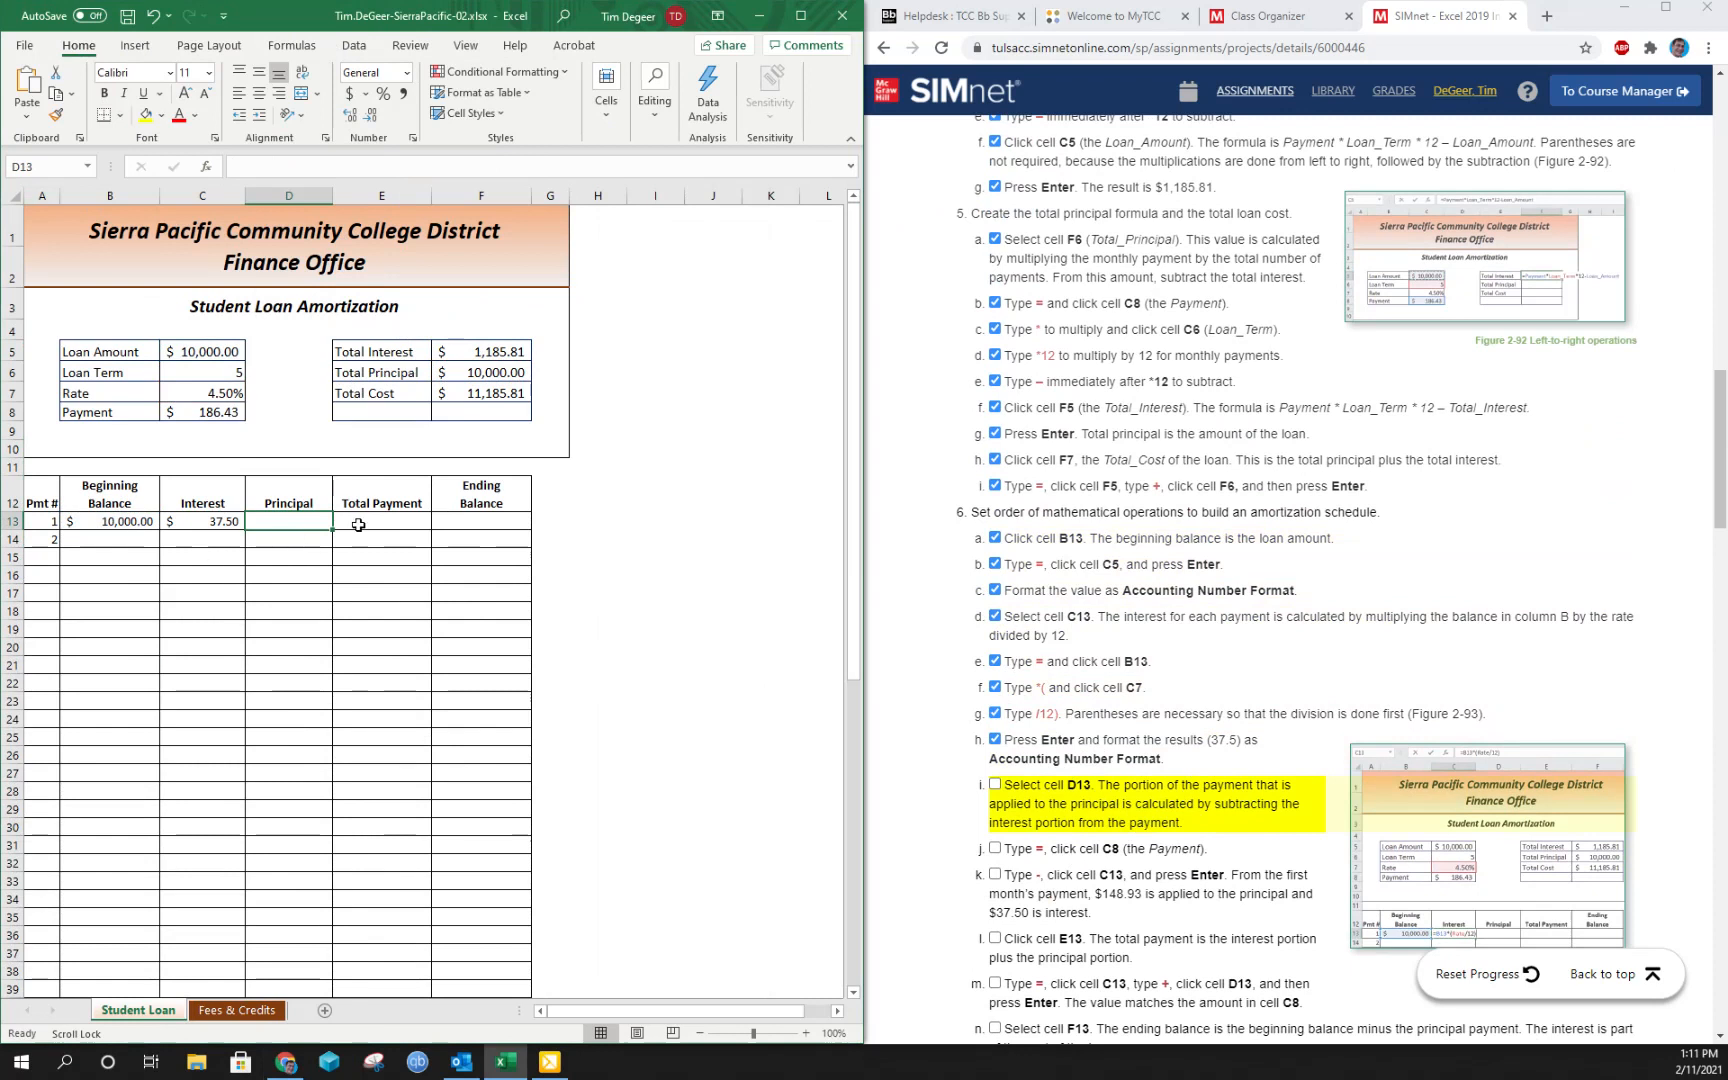
text(=)
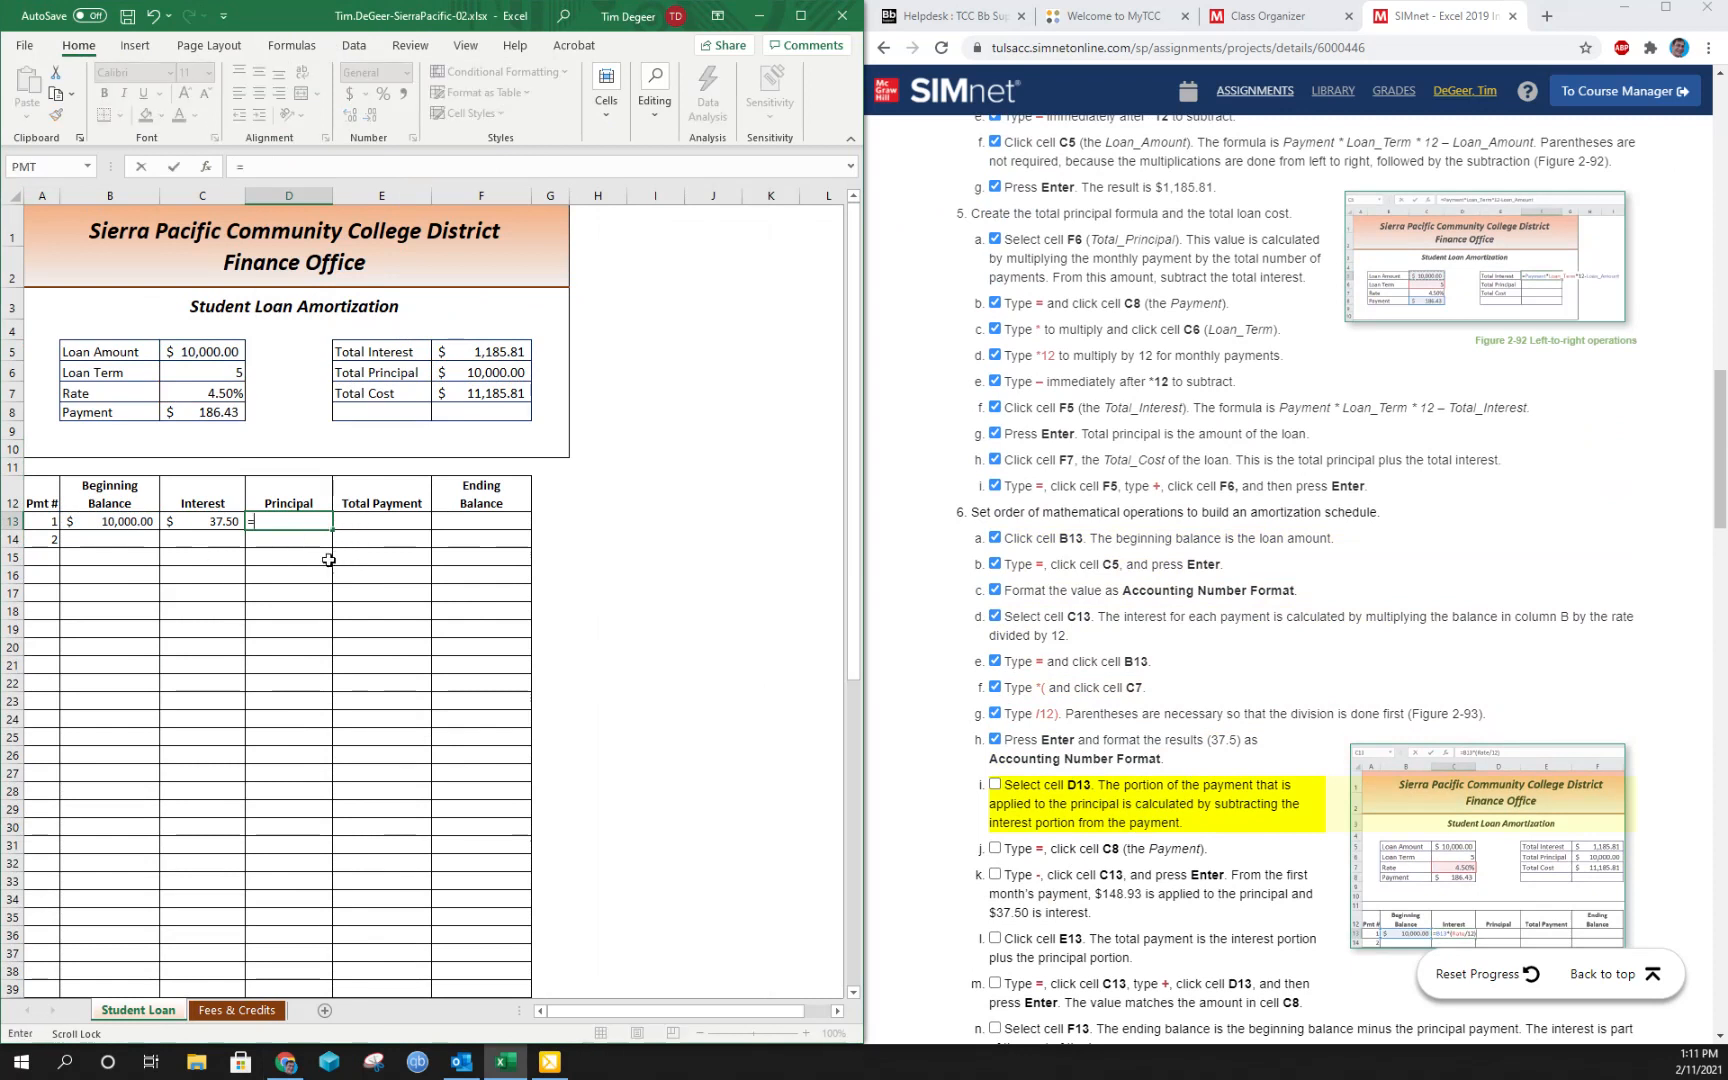
click(206, 413)
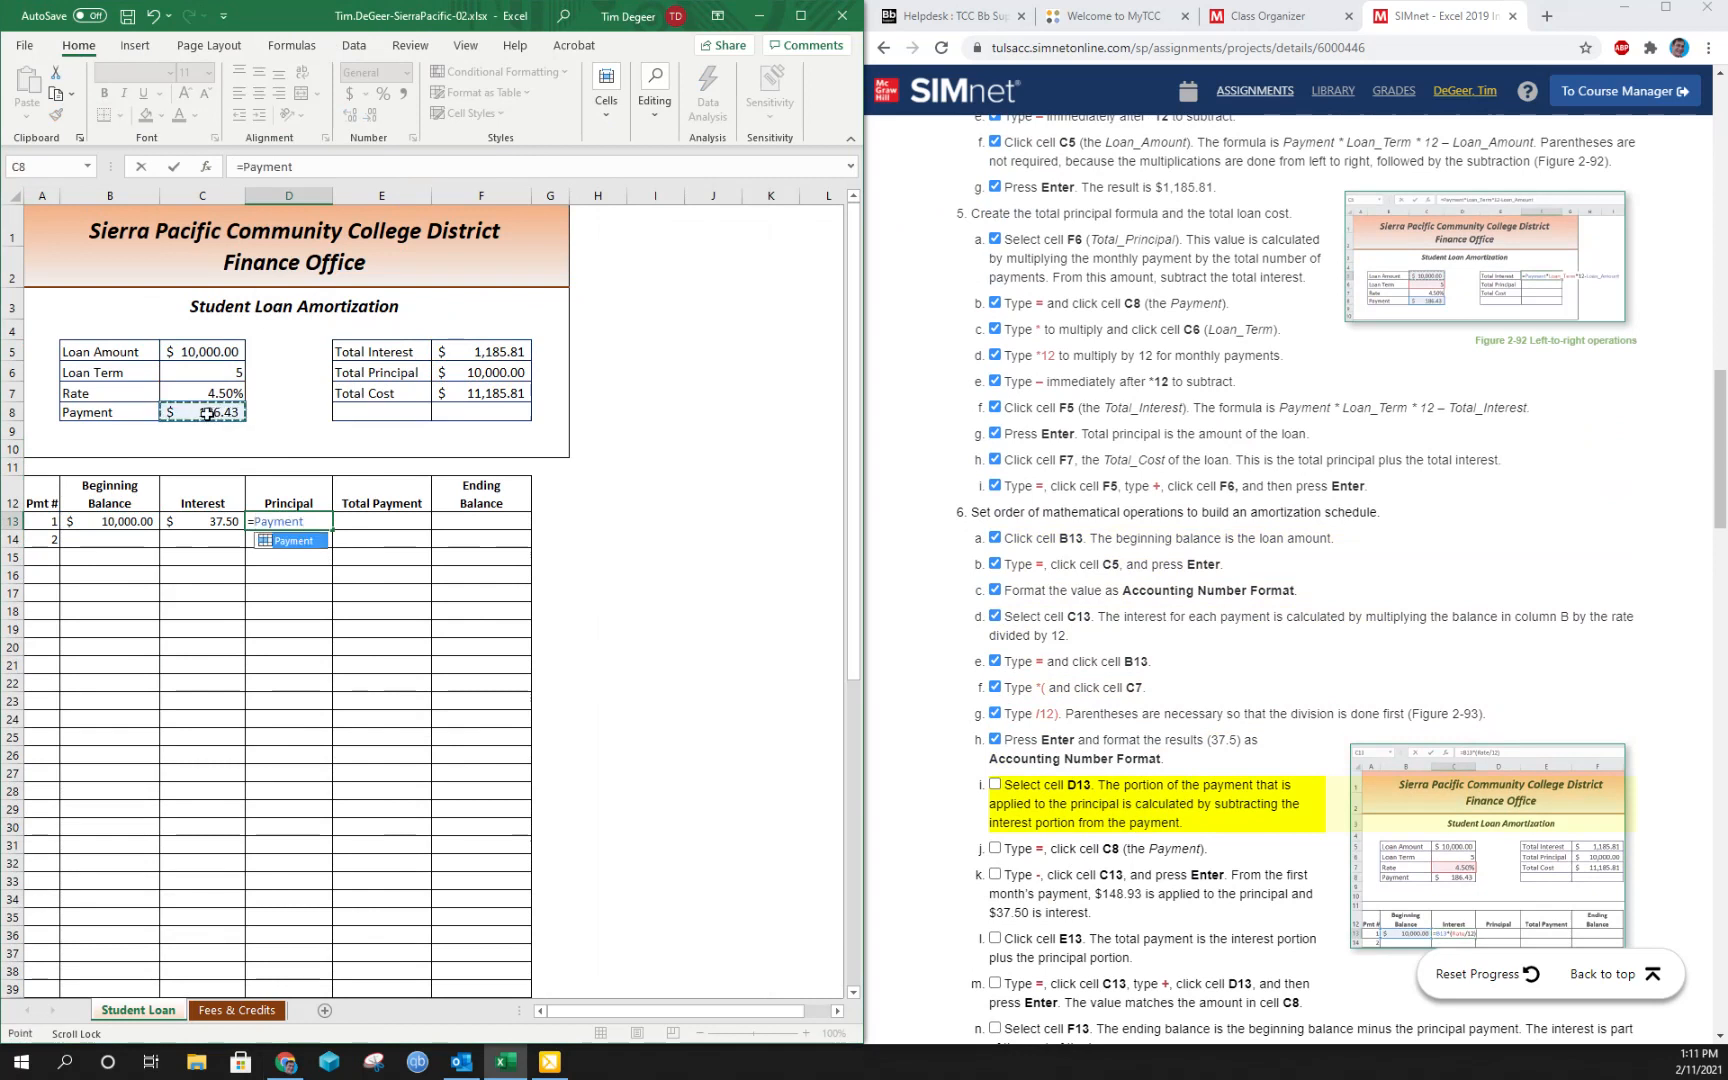
text(-)
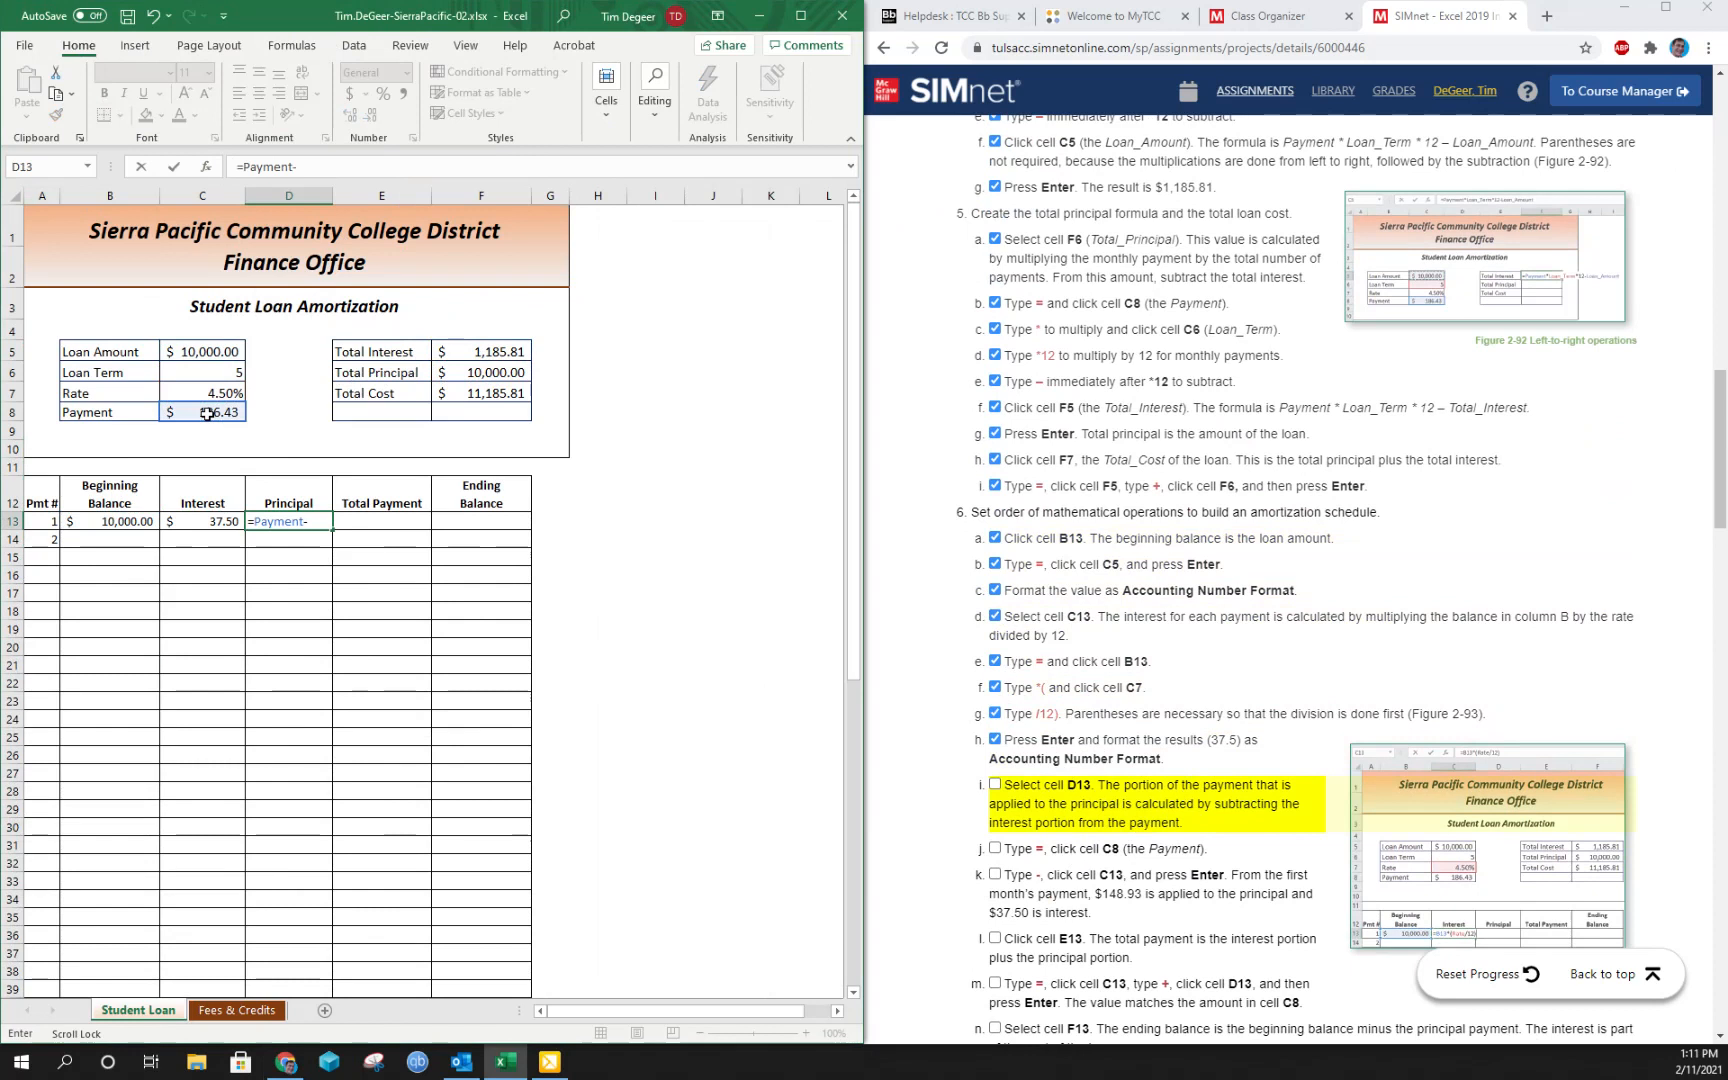
click(220, 523)
key(Return)
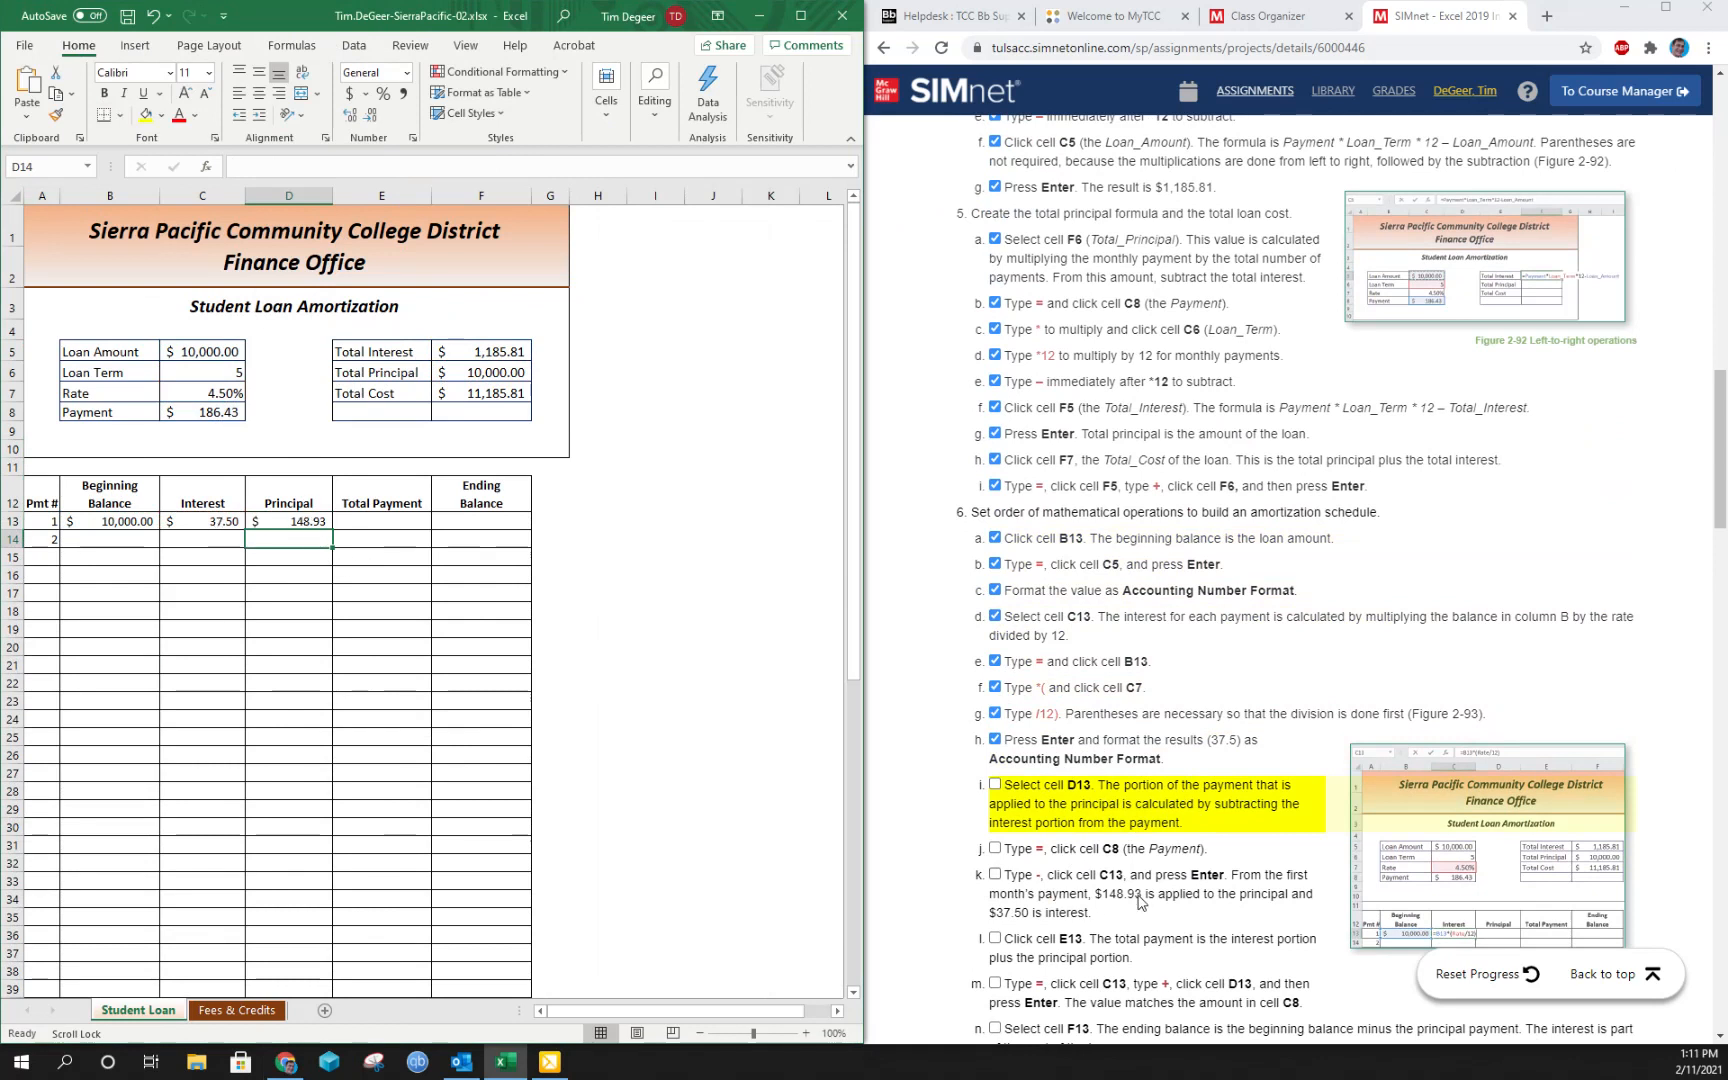
click(996, 848)
click(995, 875)
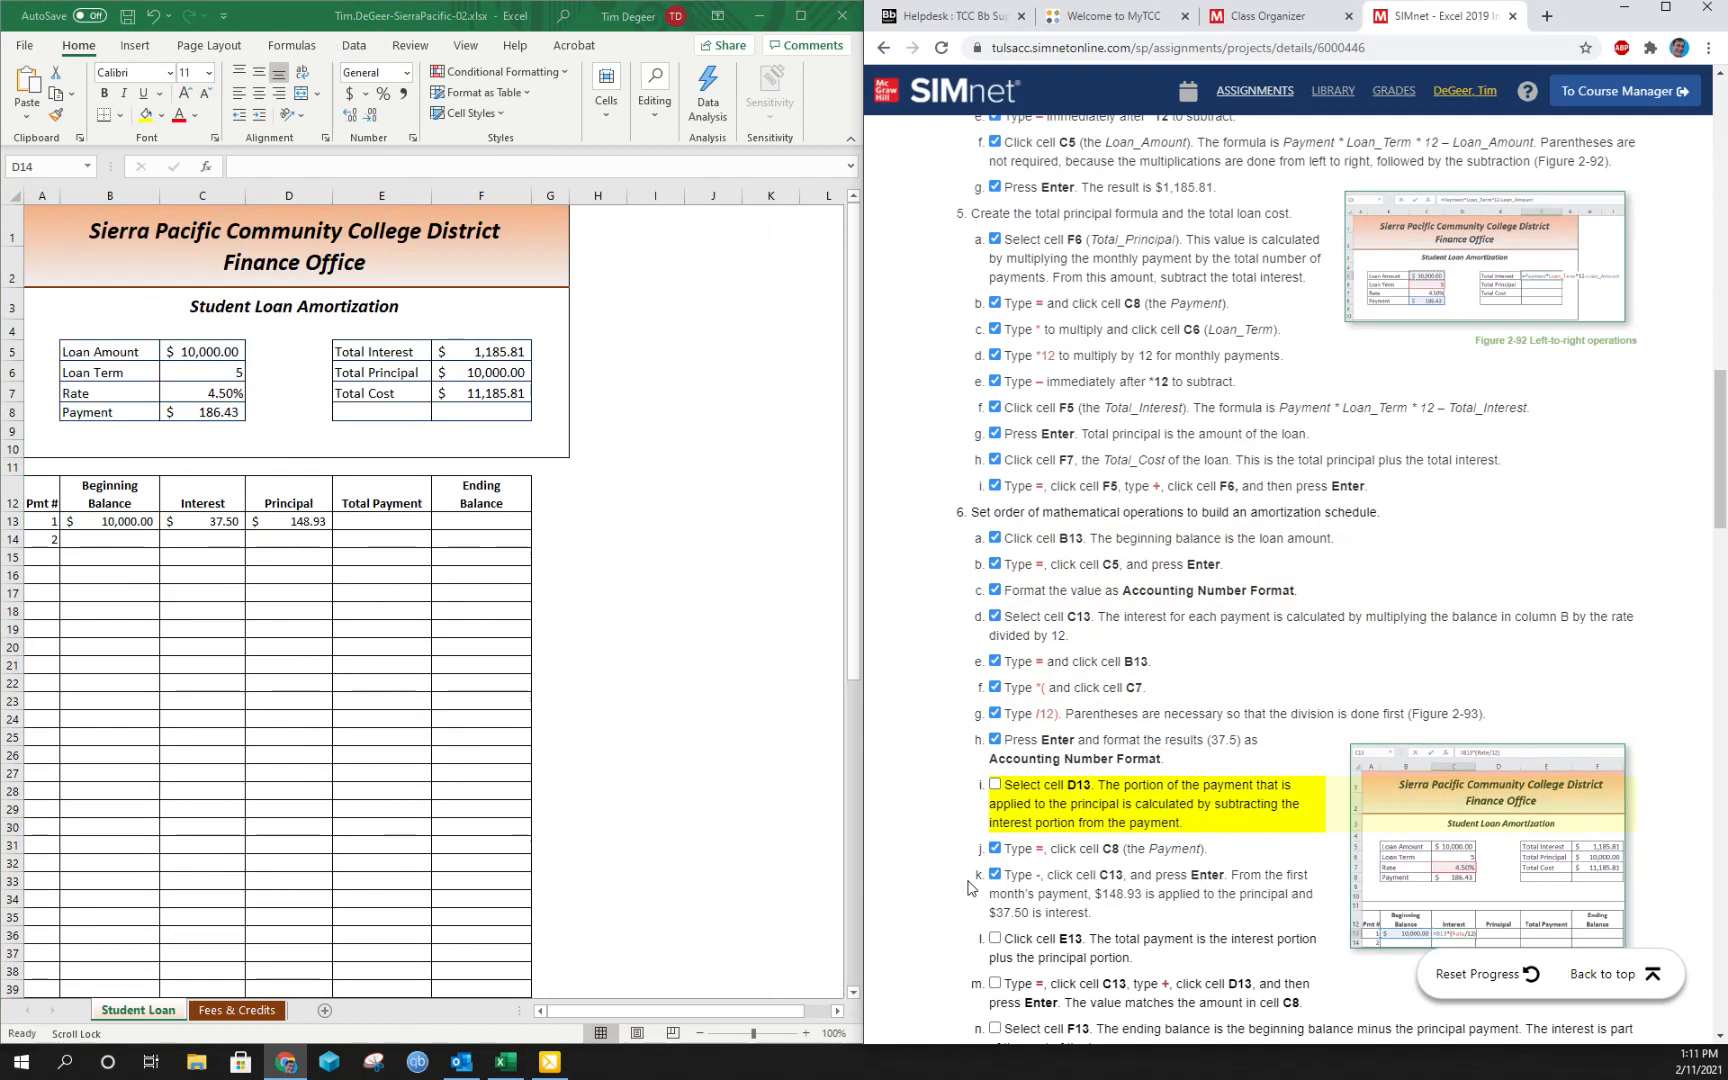
Enter the formula =C13+D13 in the Total Payment cell E13 and check off instructions 6l and 6m.
scroll(1066, 881, down, 1)
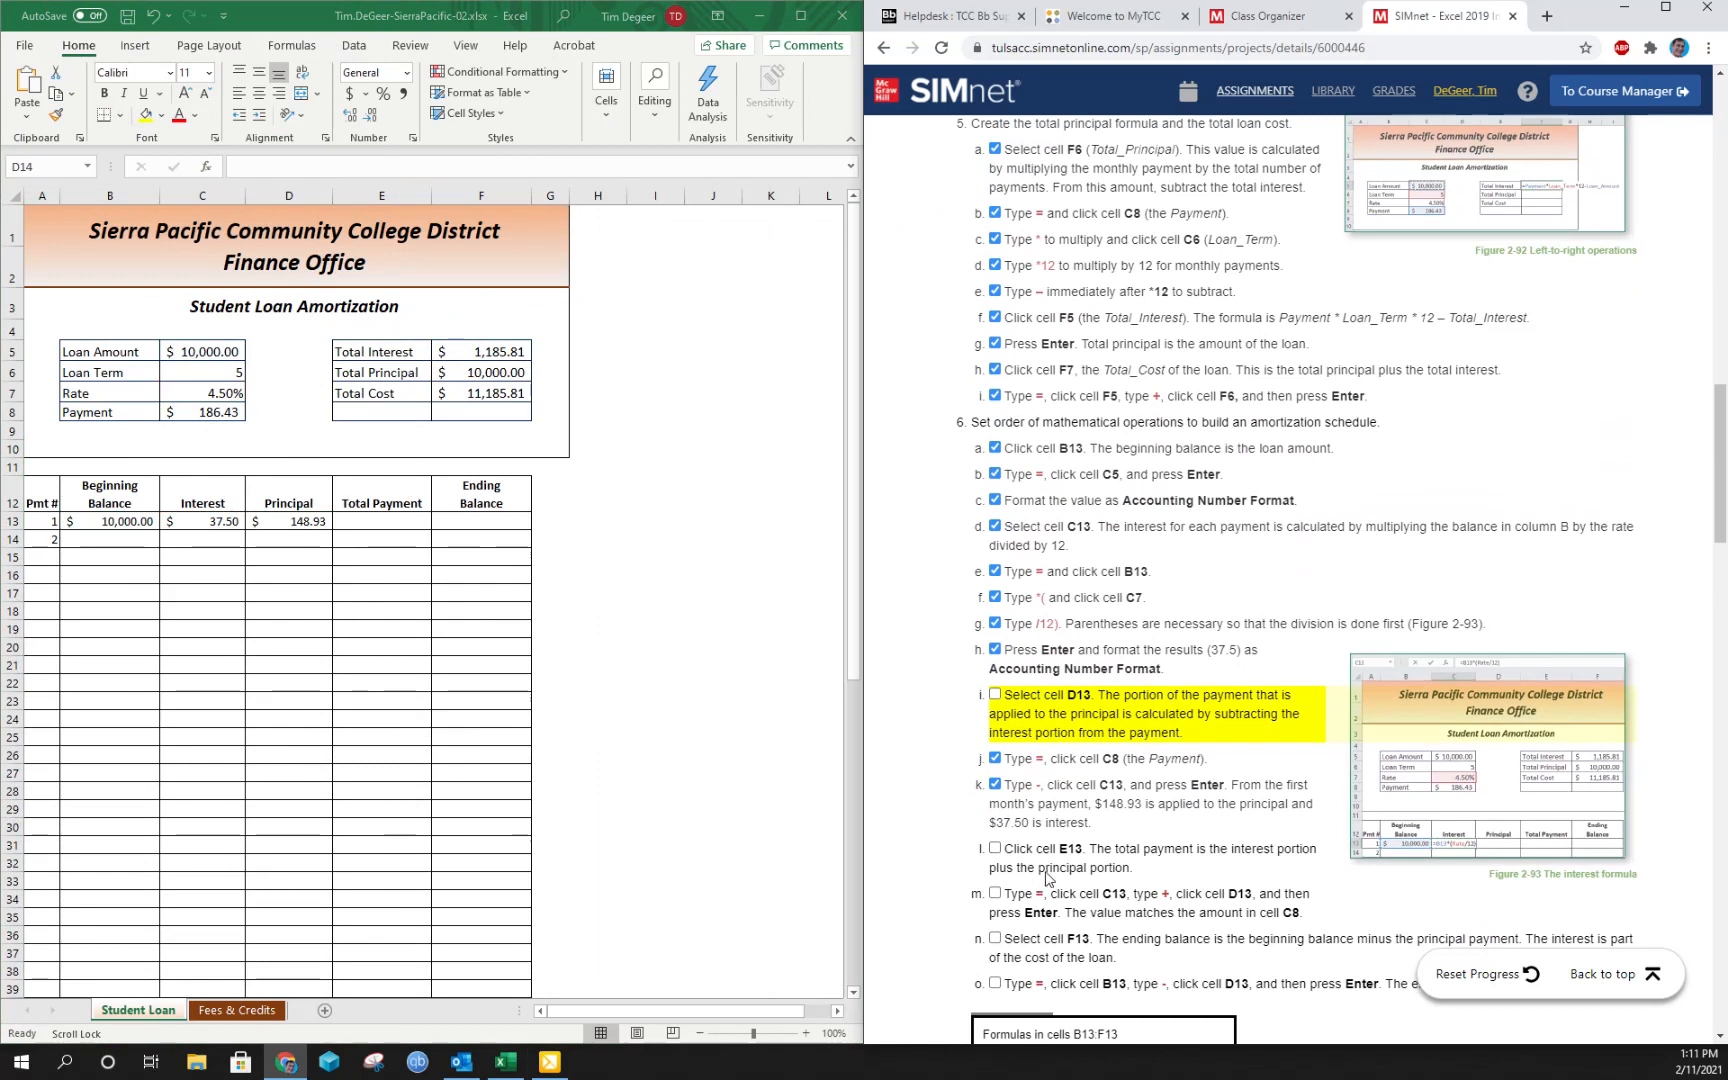
click(995, 848)
click(204, 412)
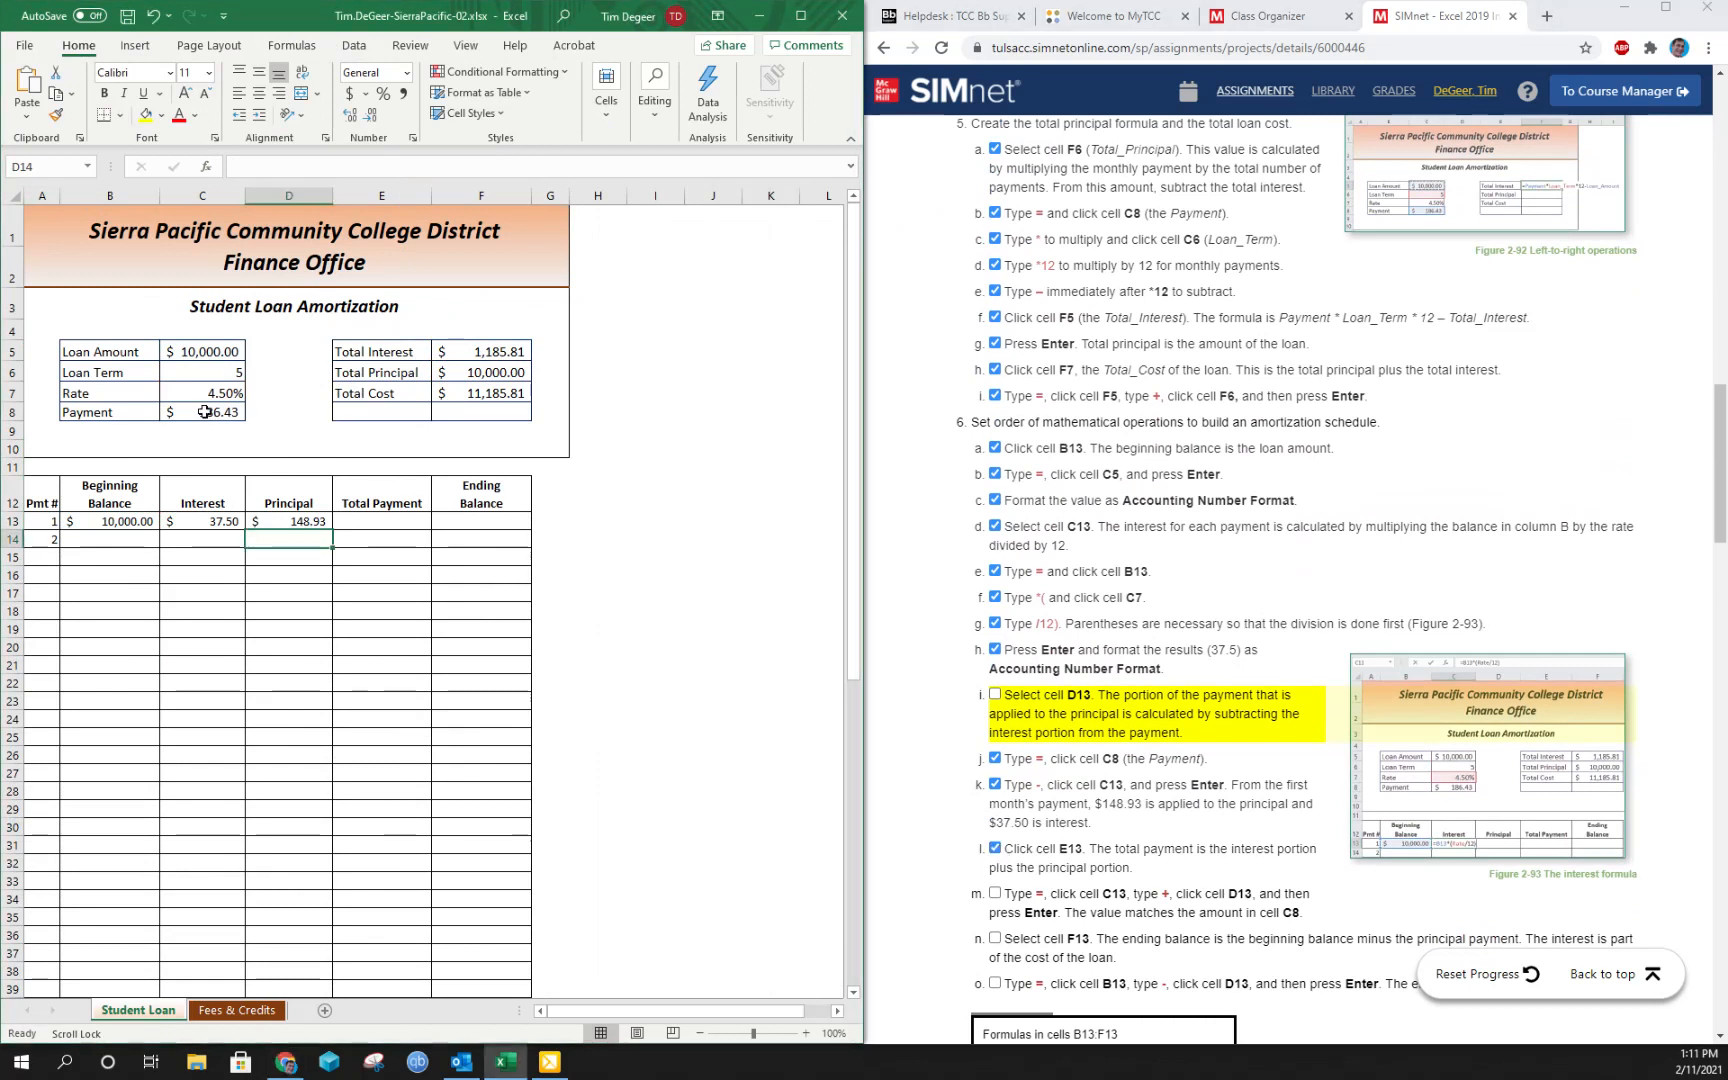
click(378, 522)
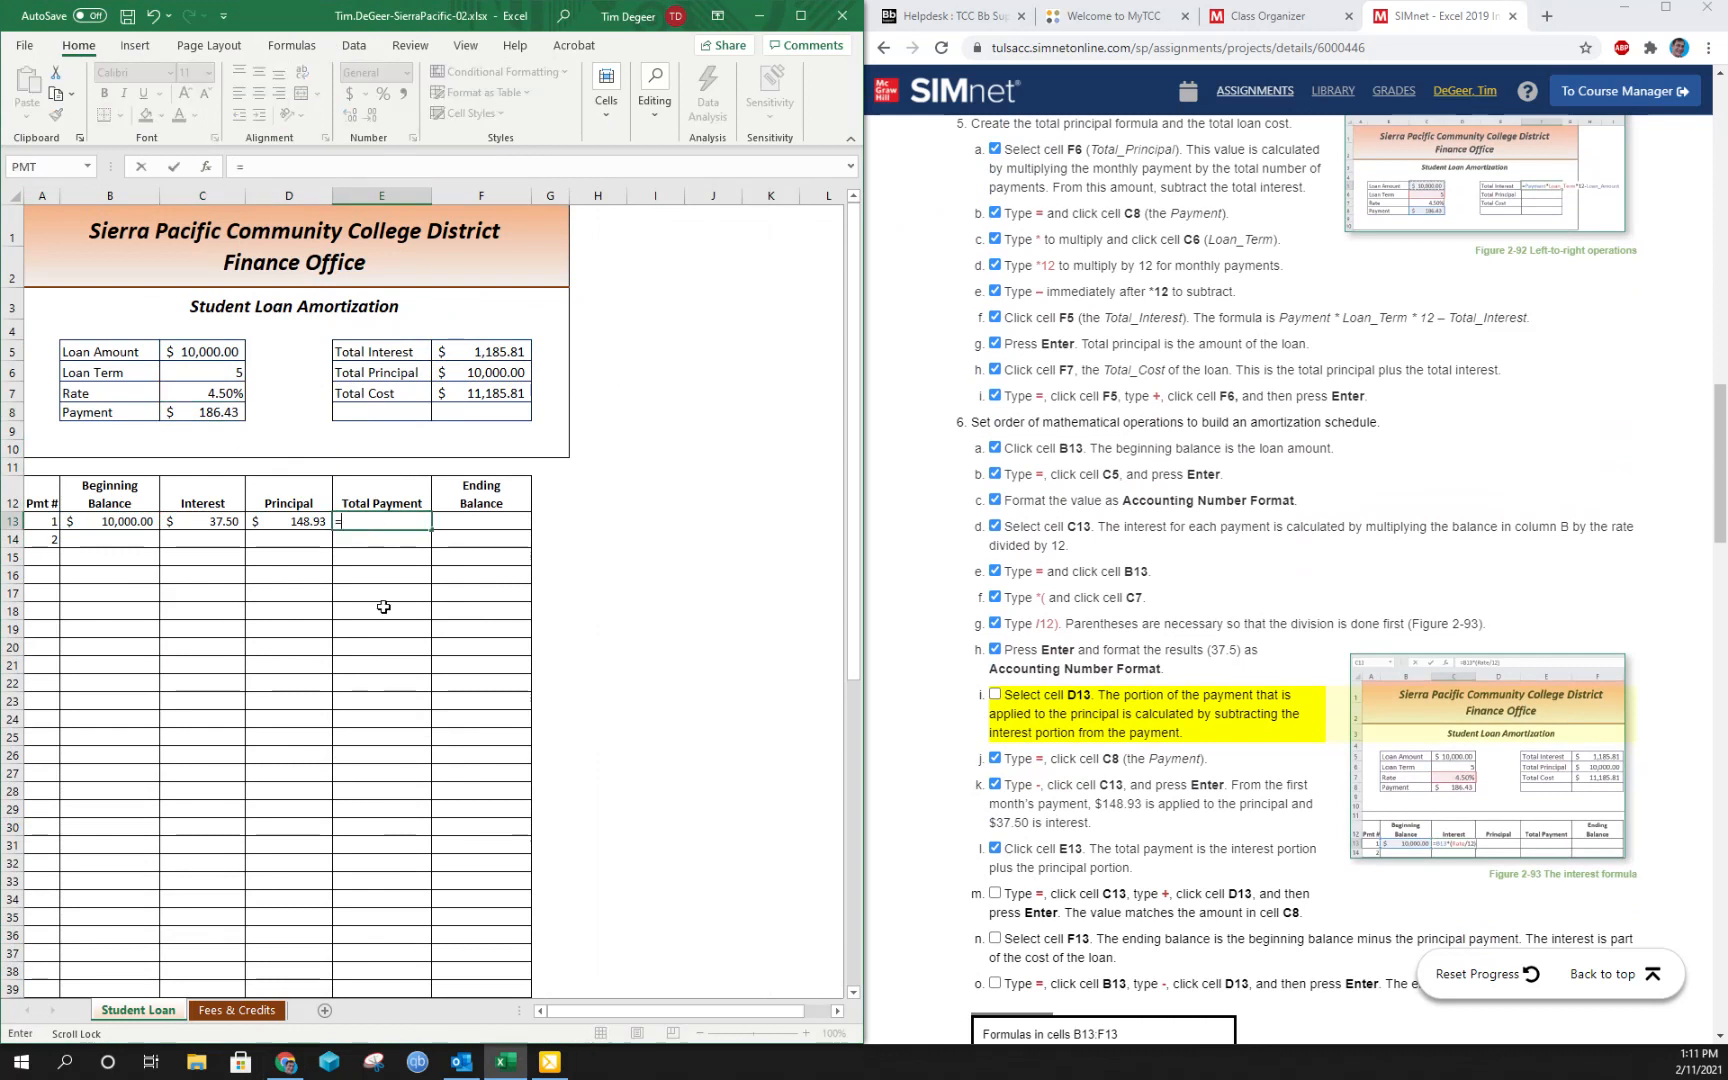
click(201, 522)
text(+)
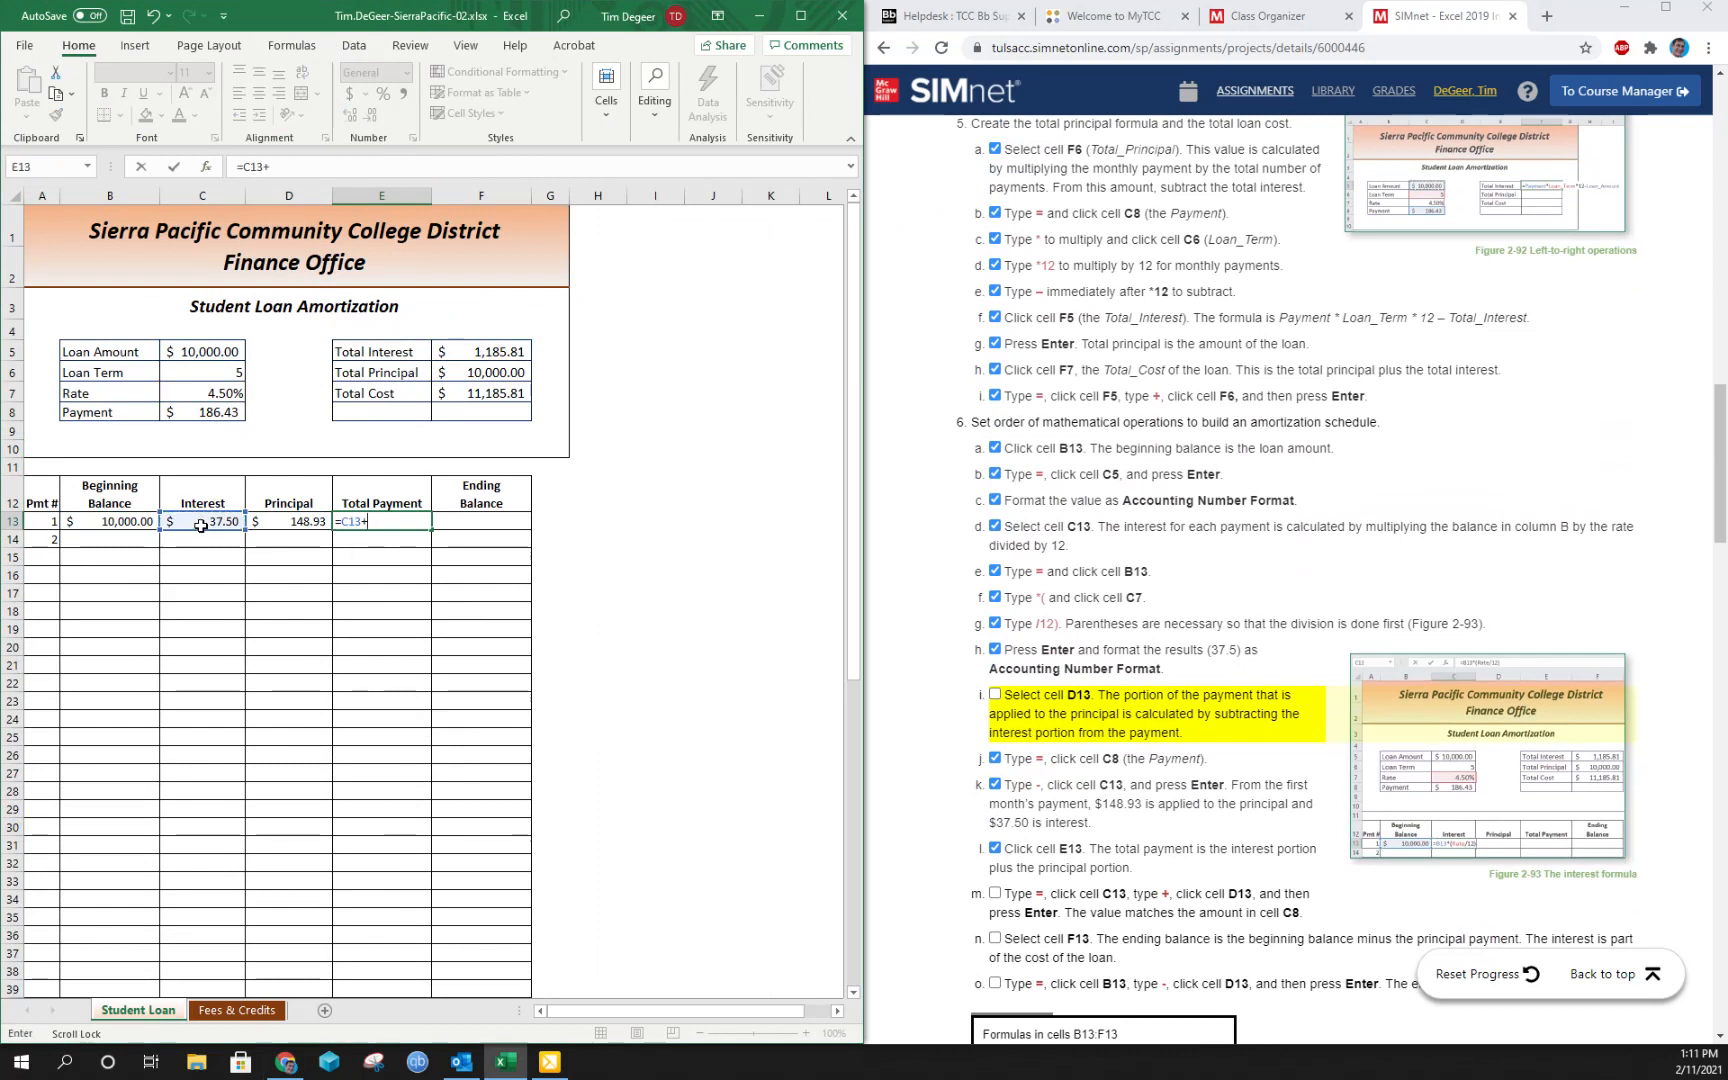
click(298, 522)
key(Return)
click(388, 522)
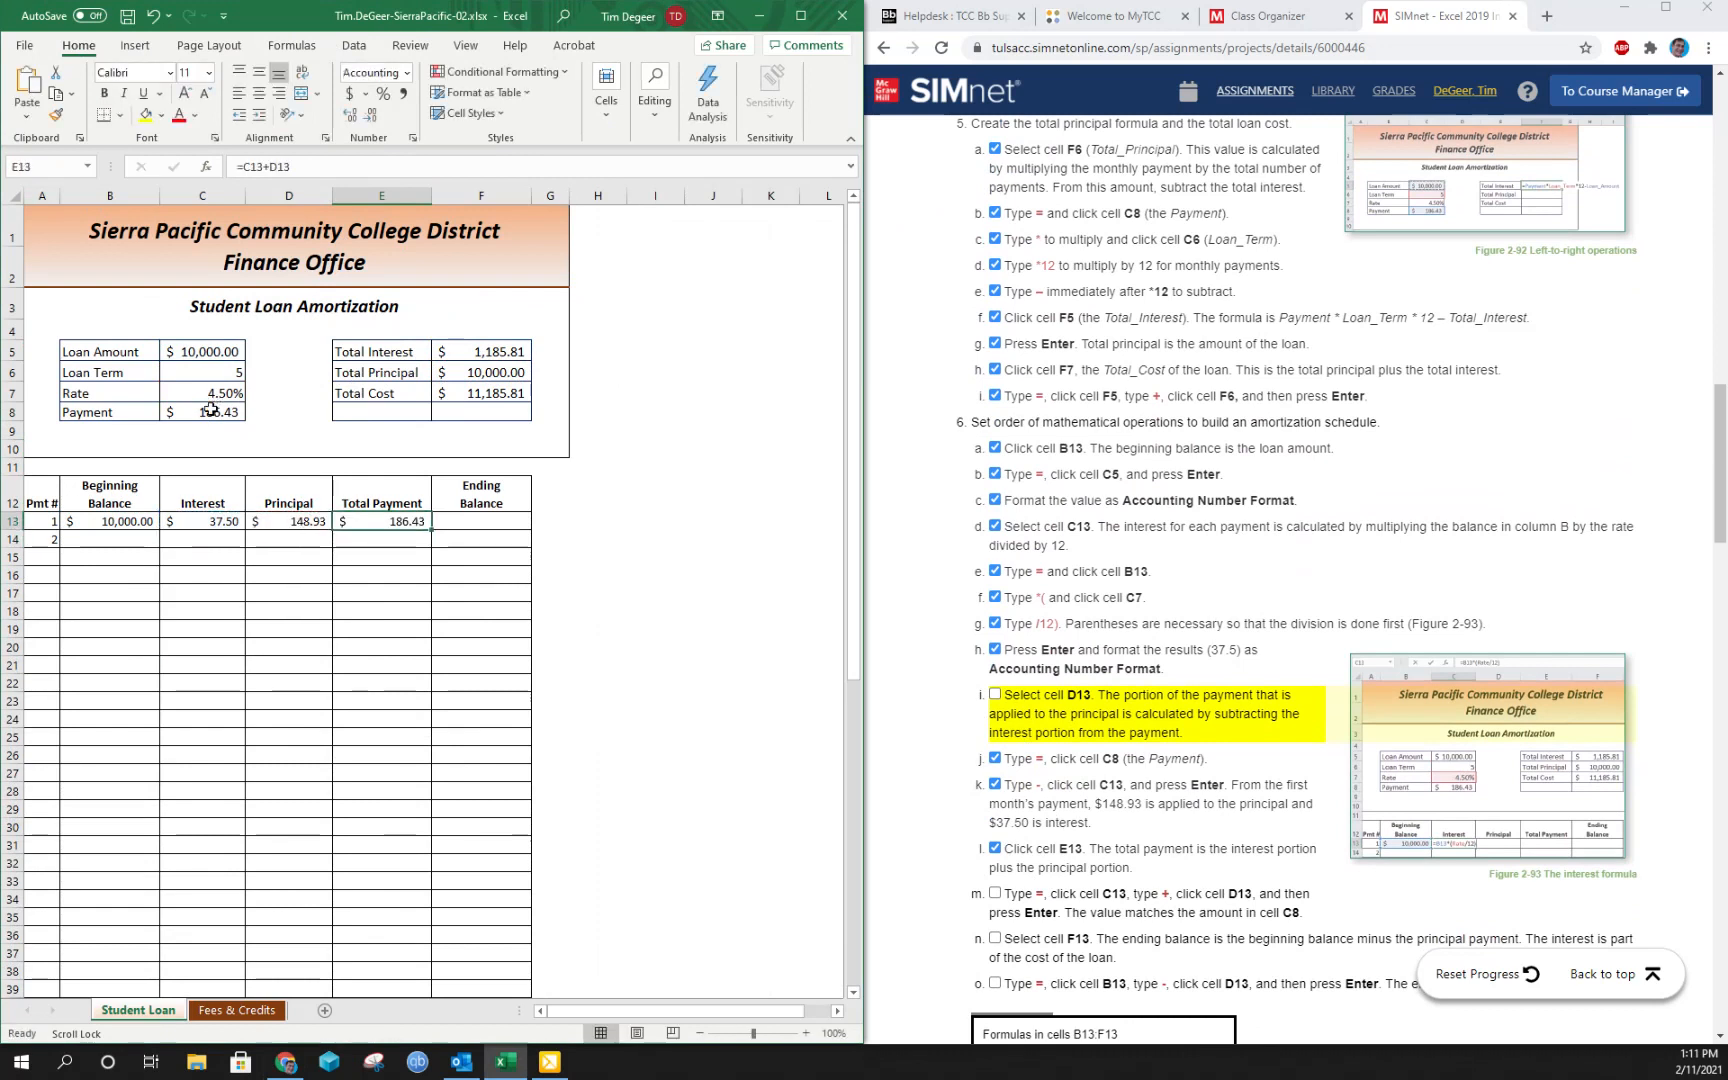
click(996, 894)
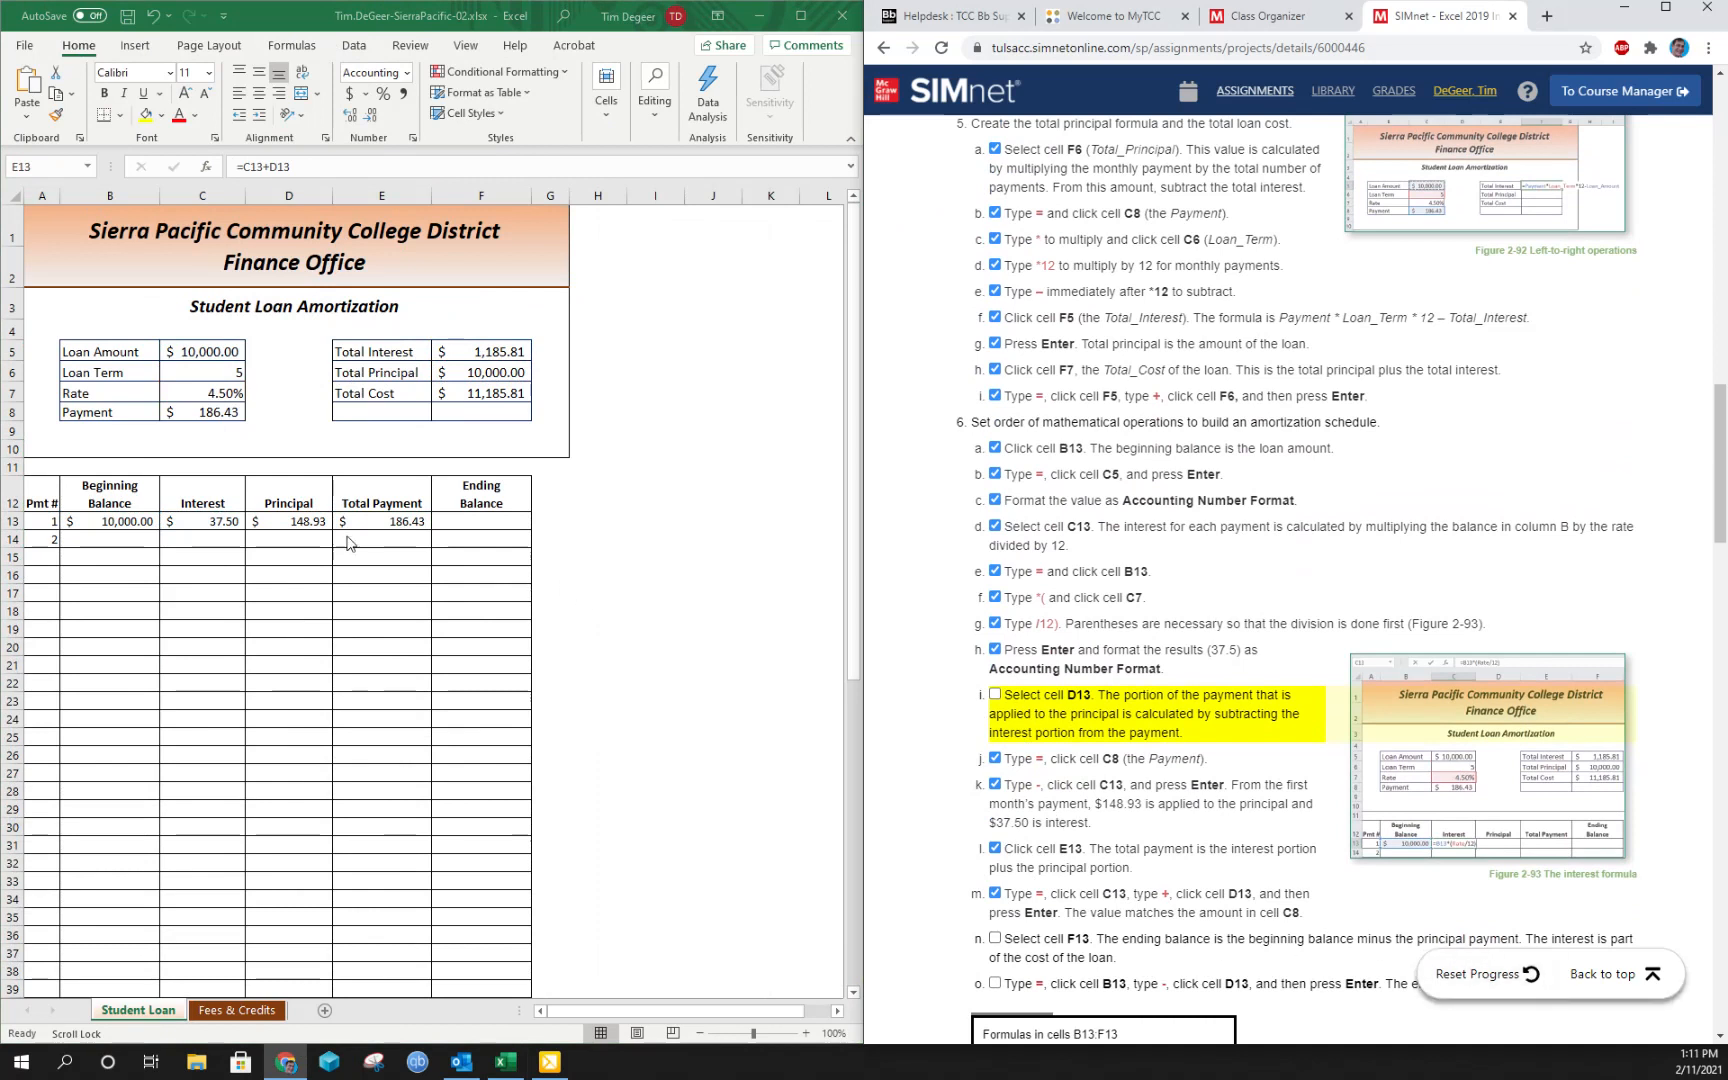
Enter the formula =B13-D13 in the Ending Balance cell F13 and check off instructions 6n and 6o.
click(469, 516)
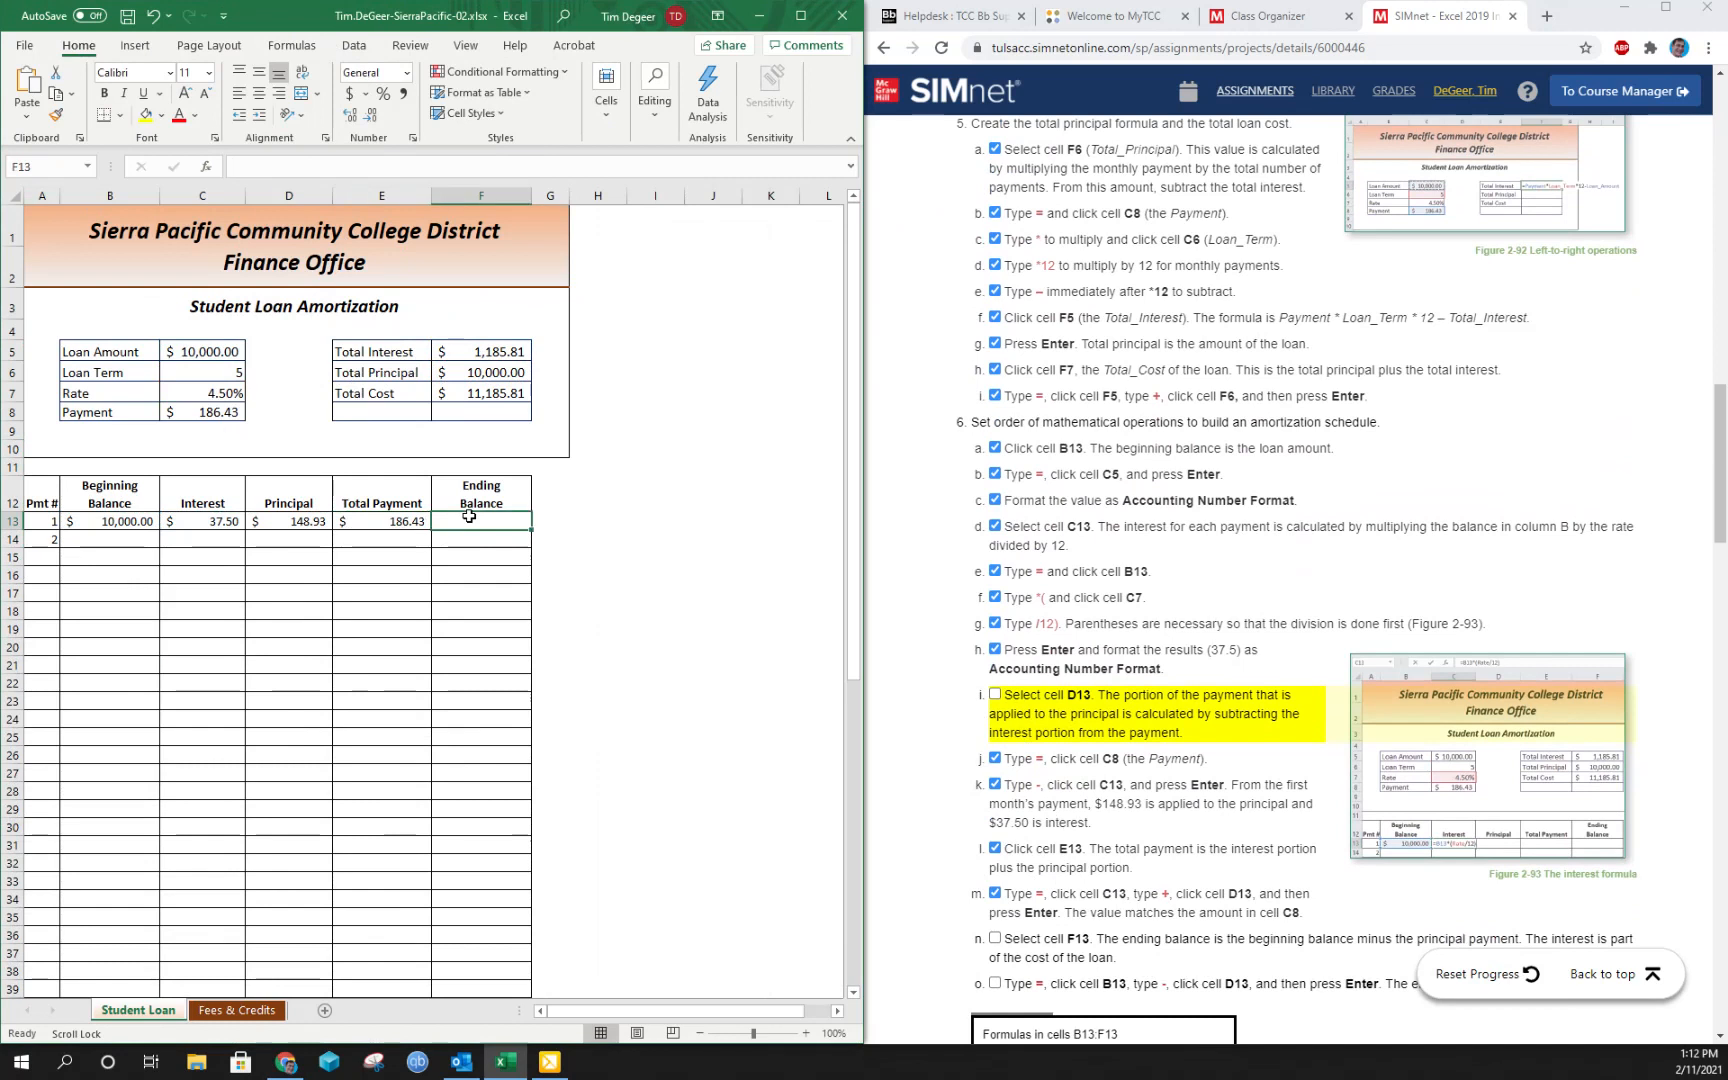
text(=)
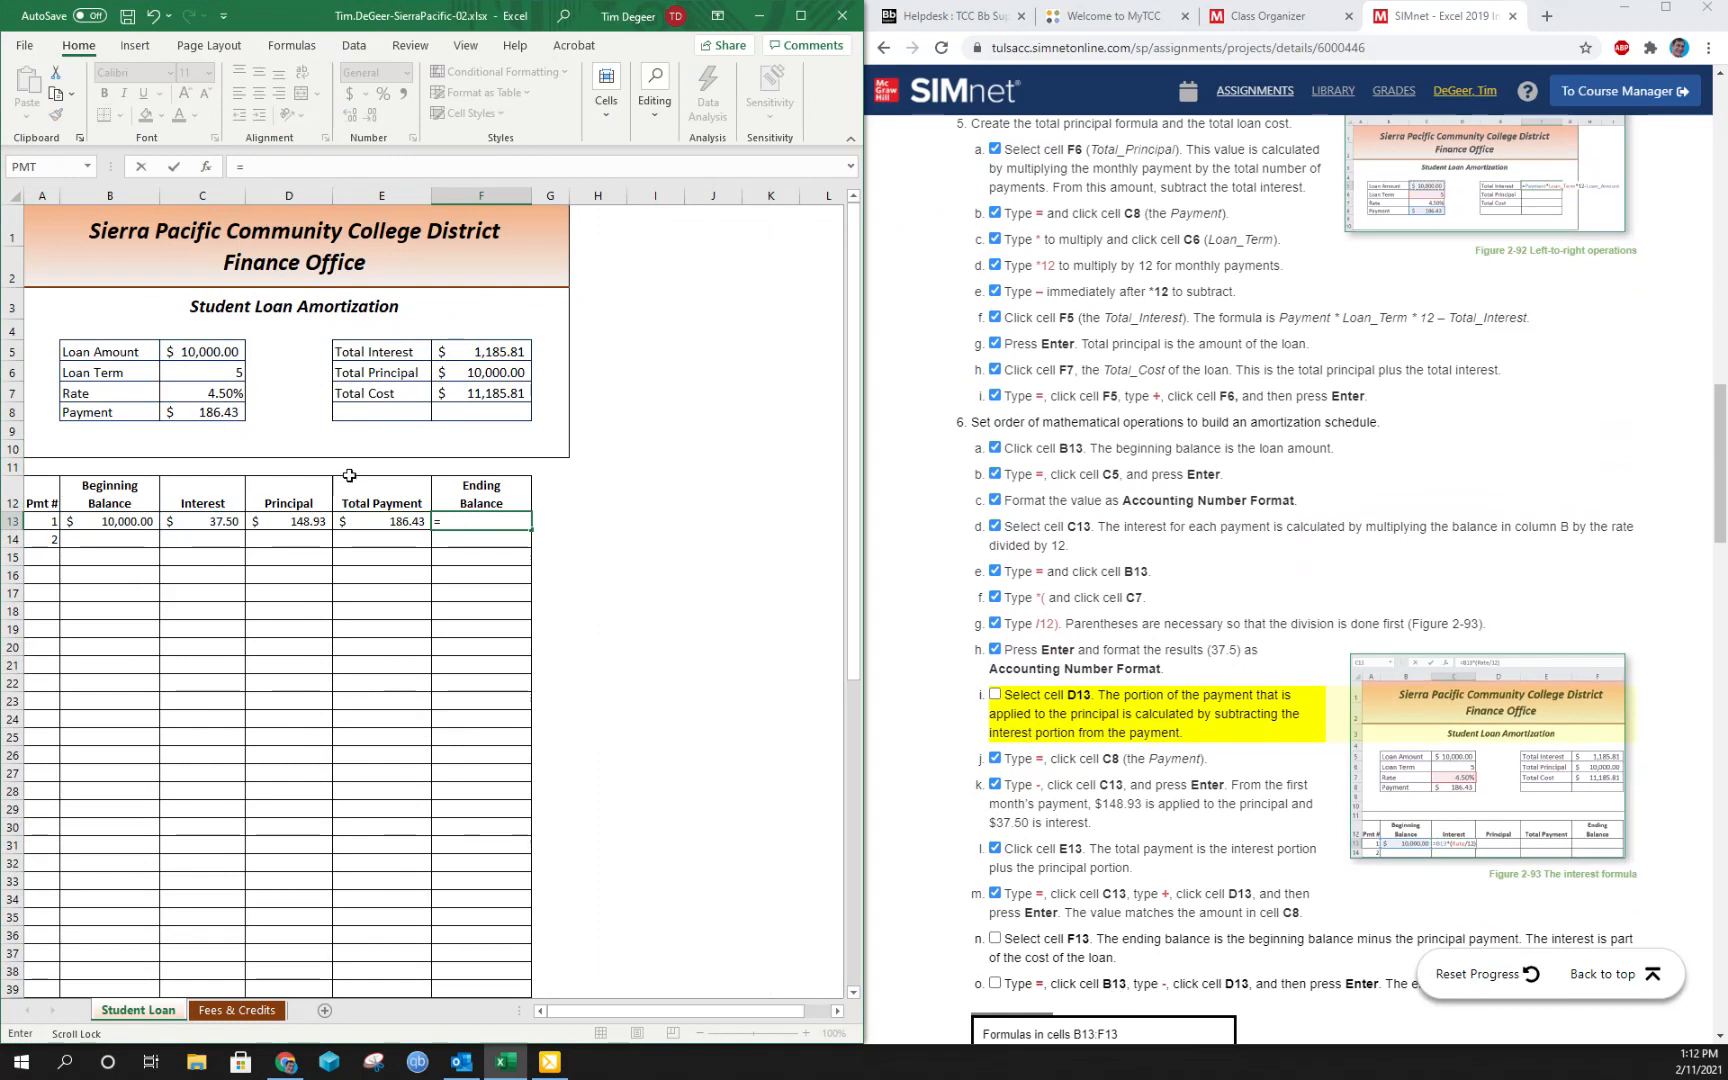
click(134, 523)
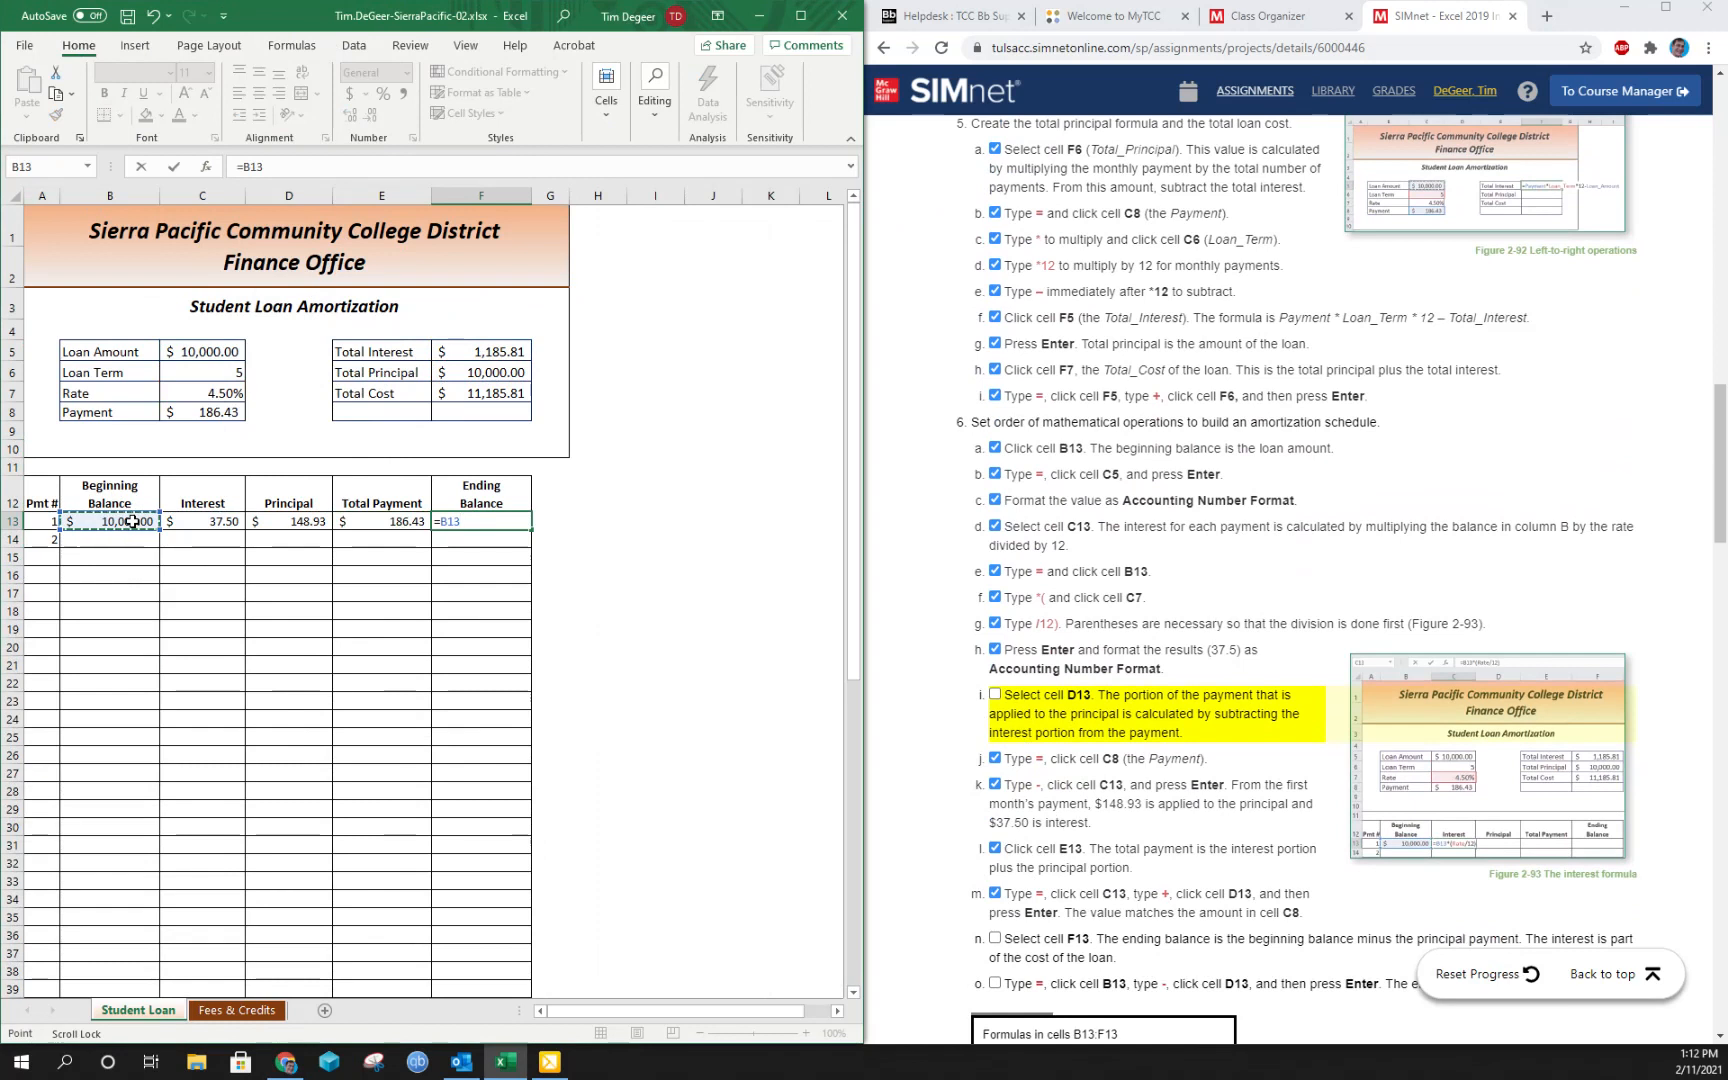
text(-)
click(282, 523)
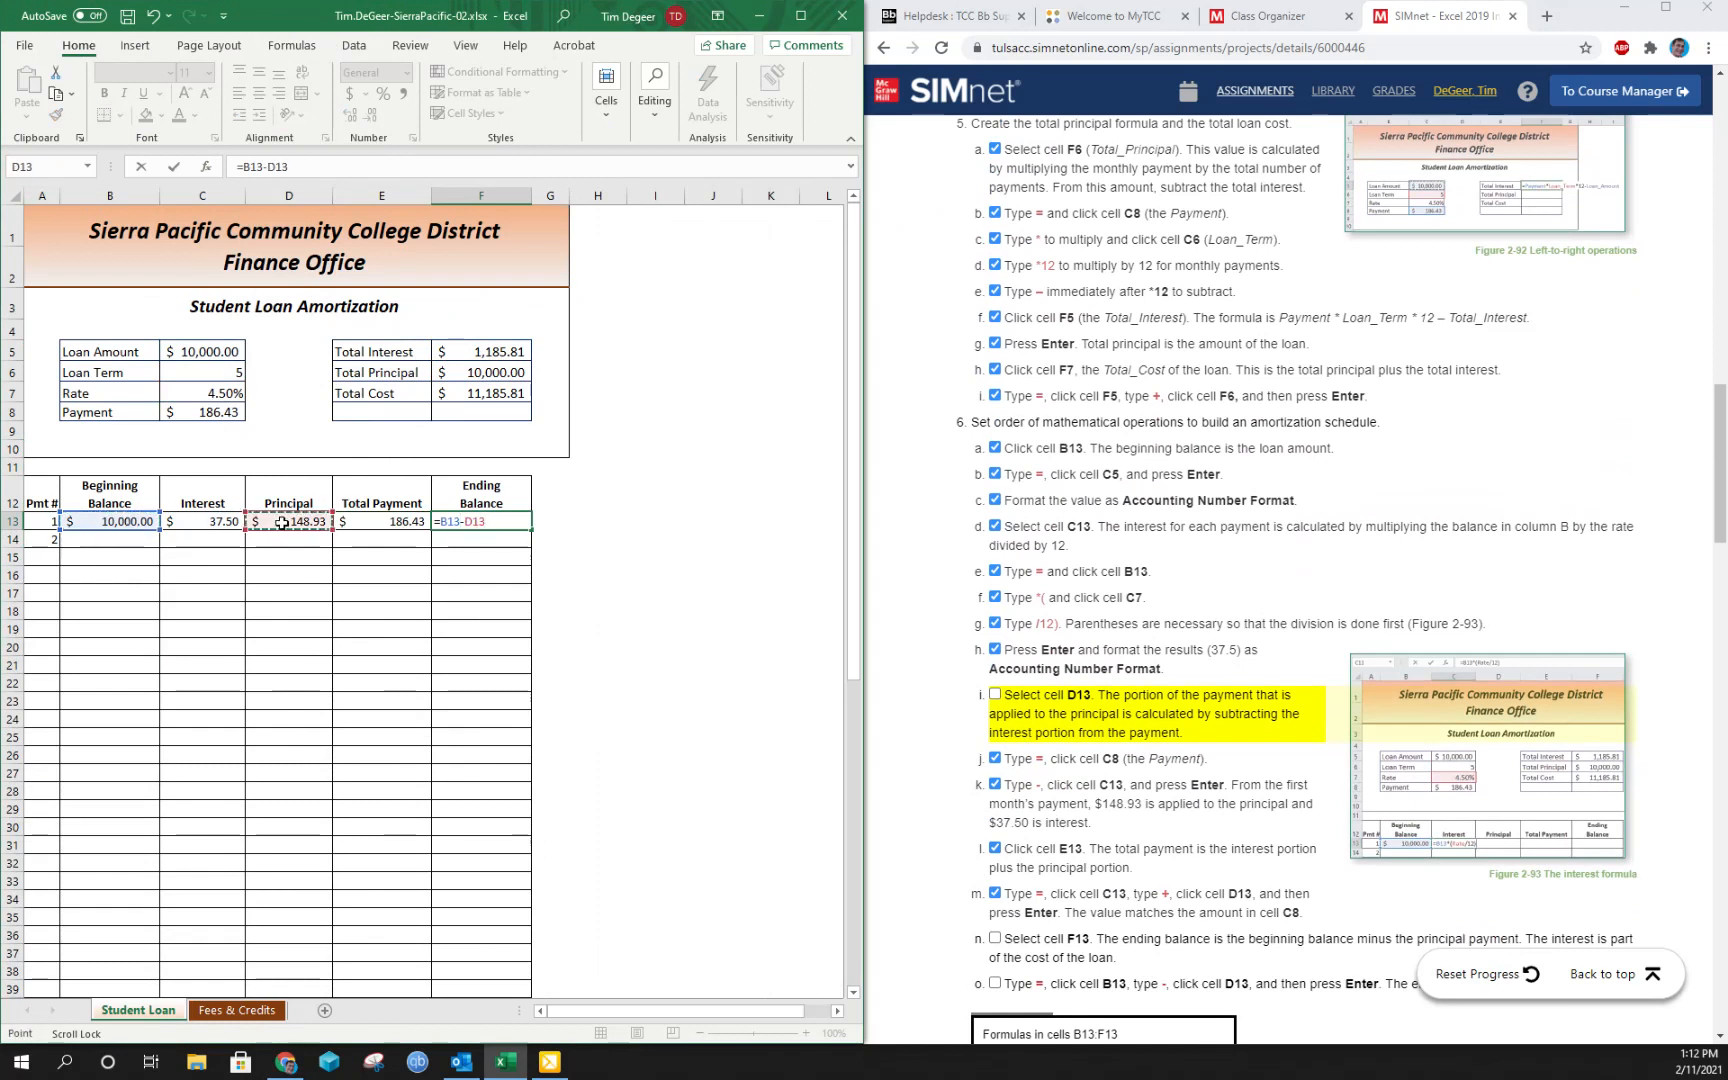
key(Return)
scroll(1300, 830, down, 2)
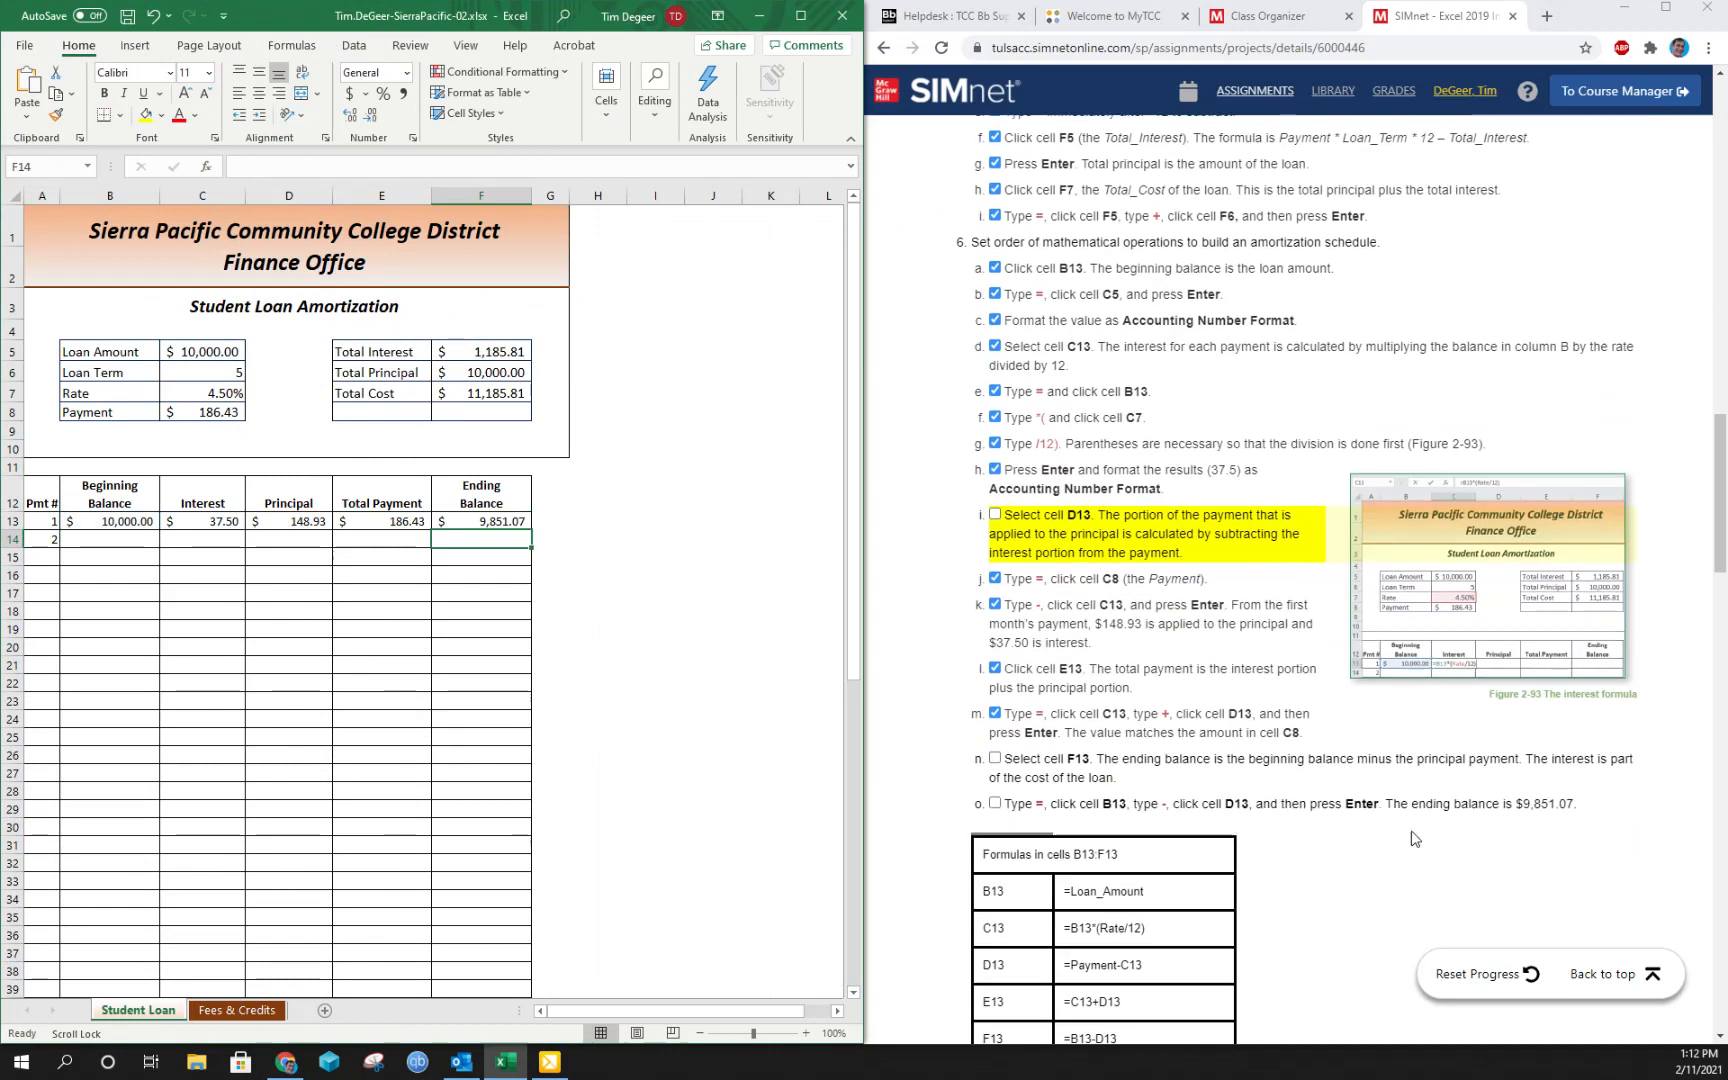
click(503, 521)
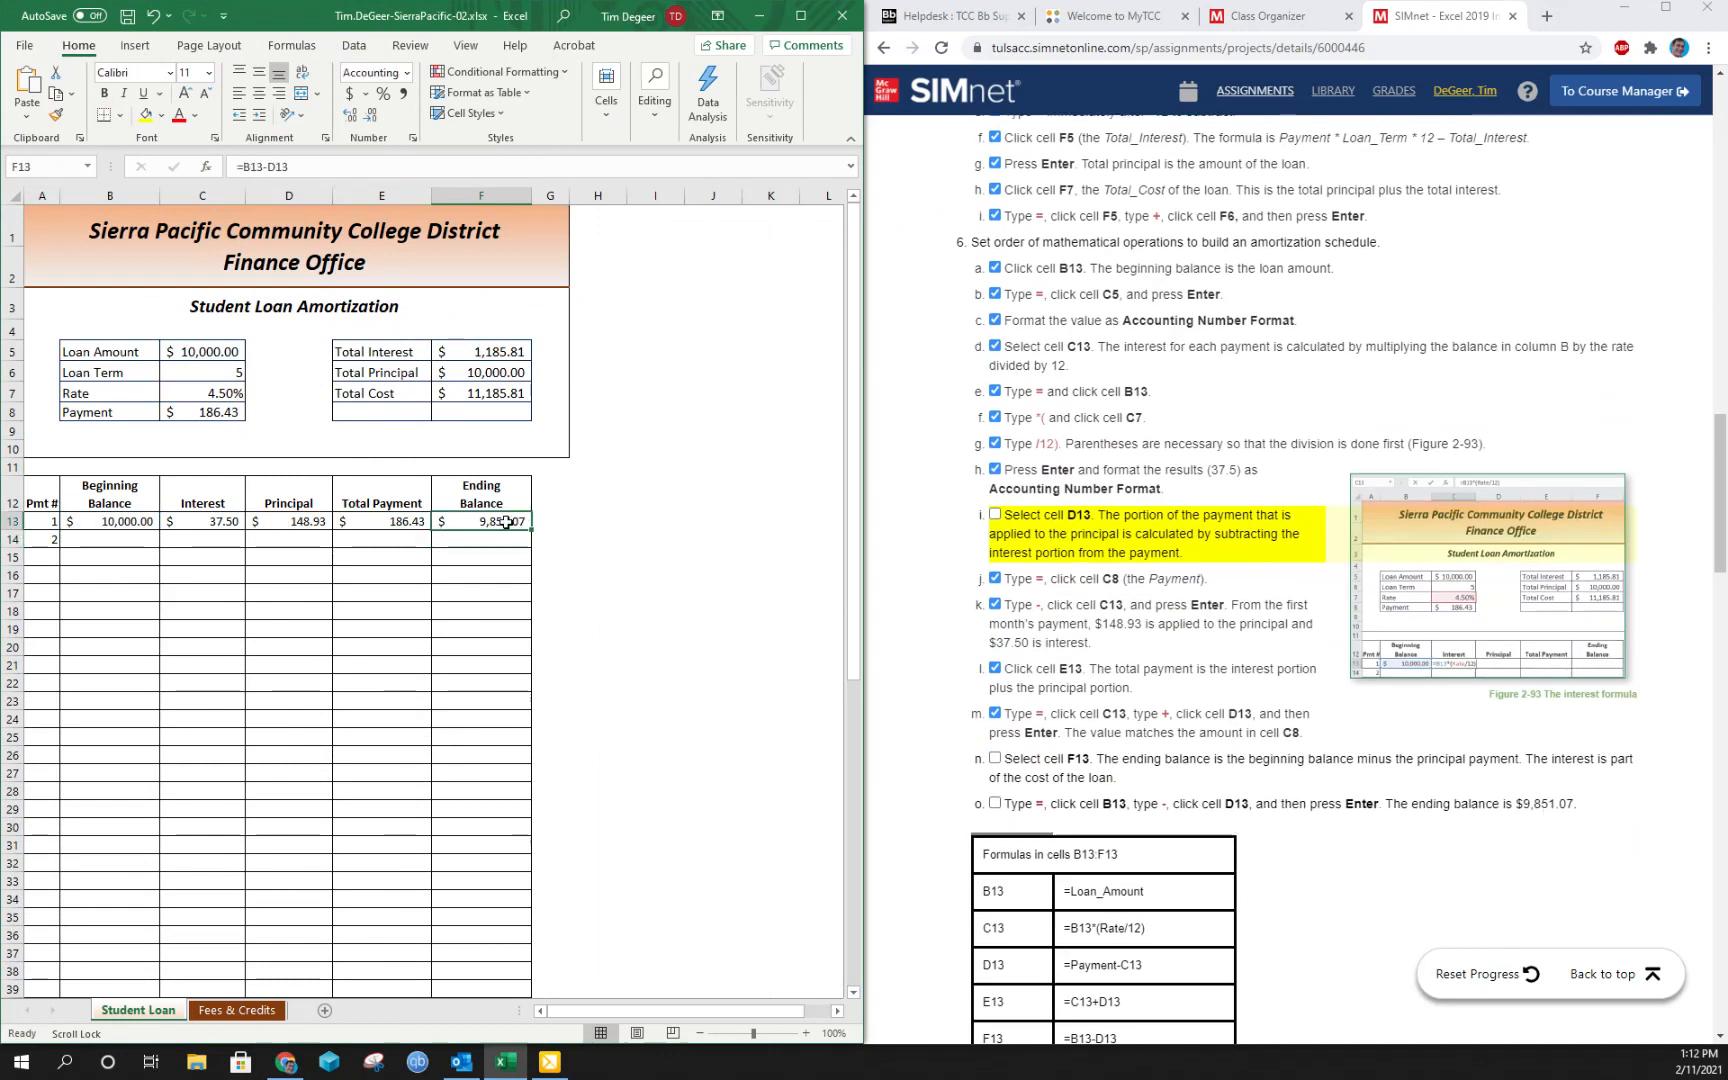
click(995, 758)
click(995, 804)
Fill the payment number series from A13:A14 down to cell A72 and check off instructions 7a and 7b.
scroll(1063, 588, down, 5)
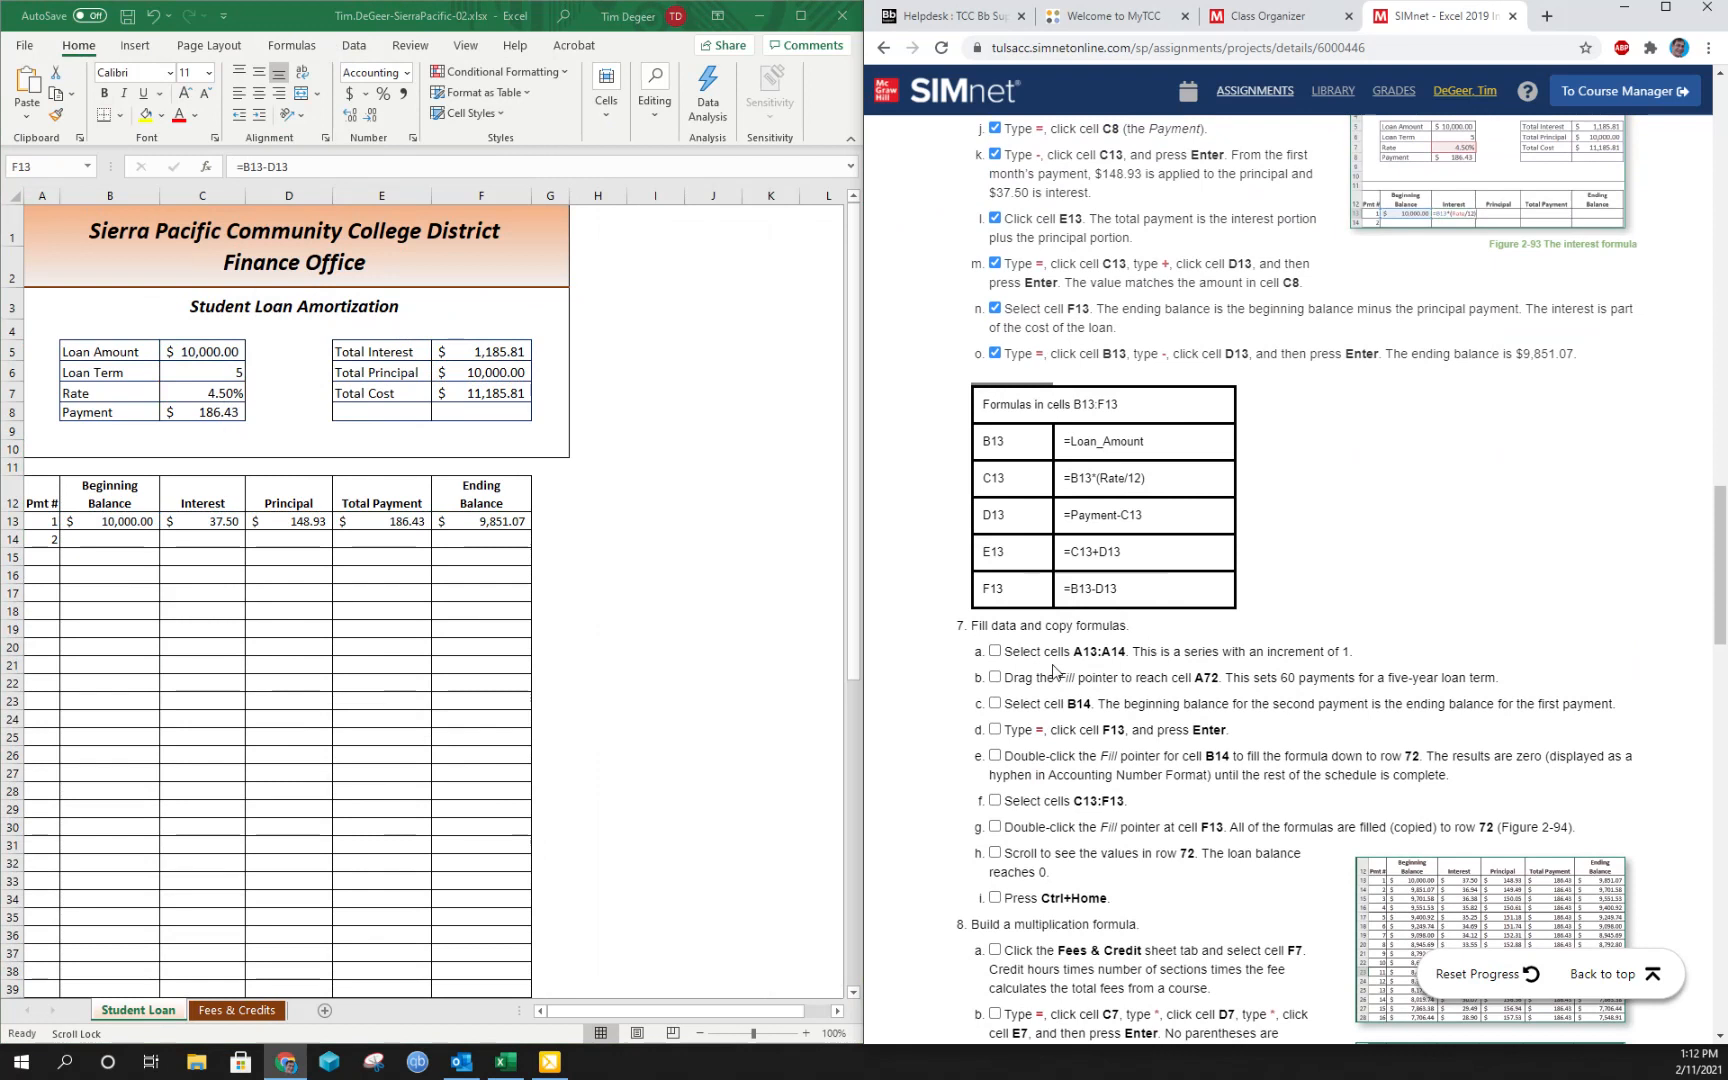
scroll(1040, 668, down, 1)
click(995, 563)
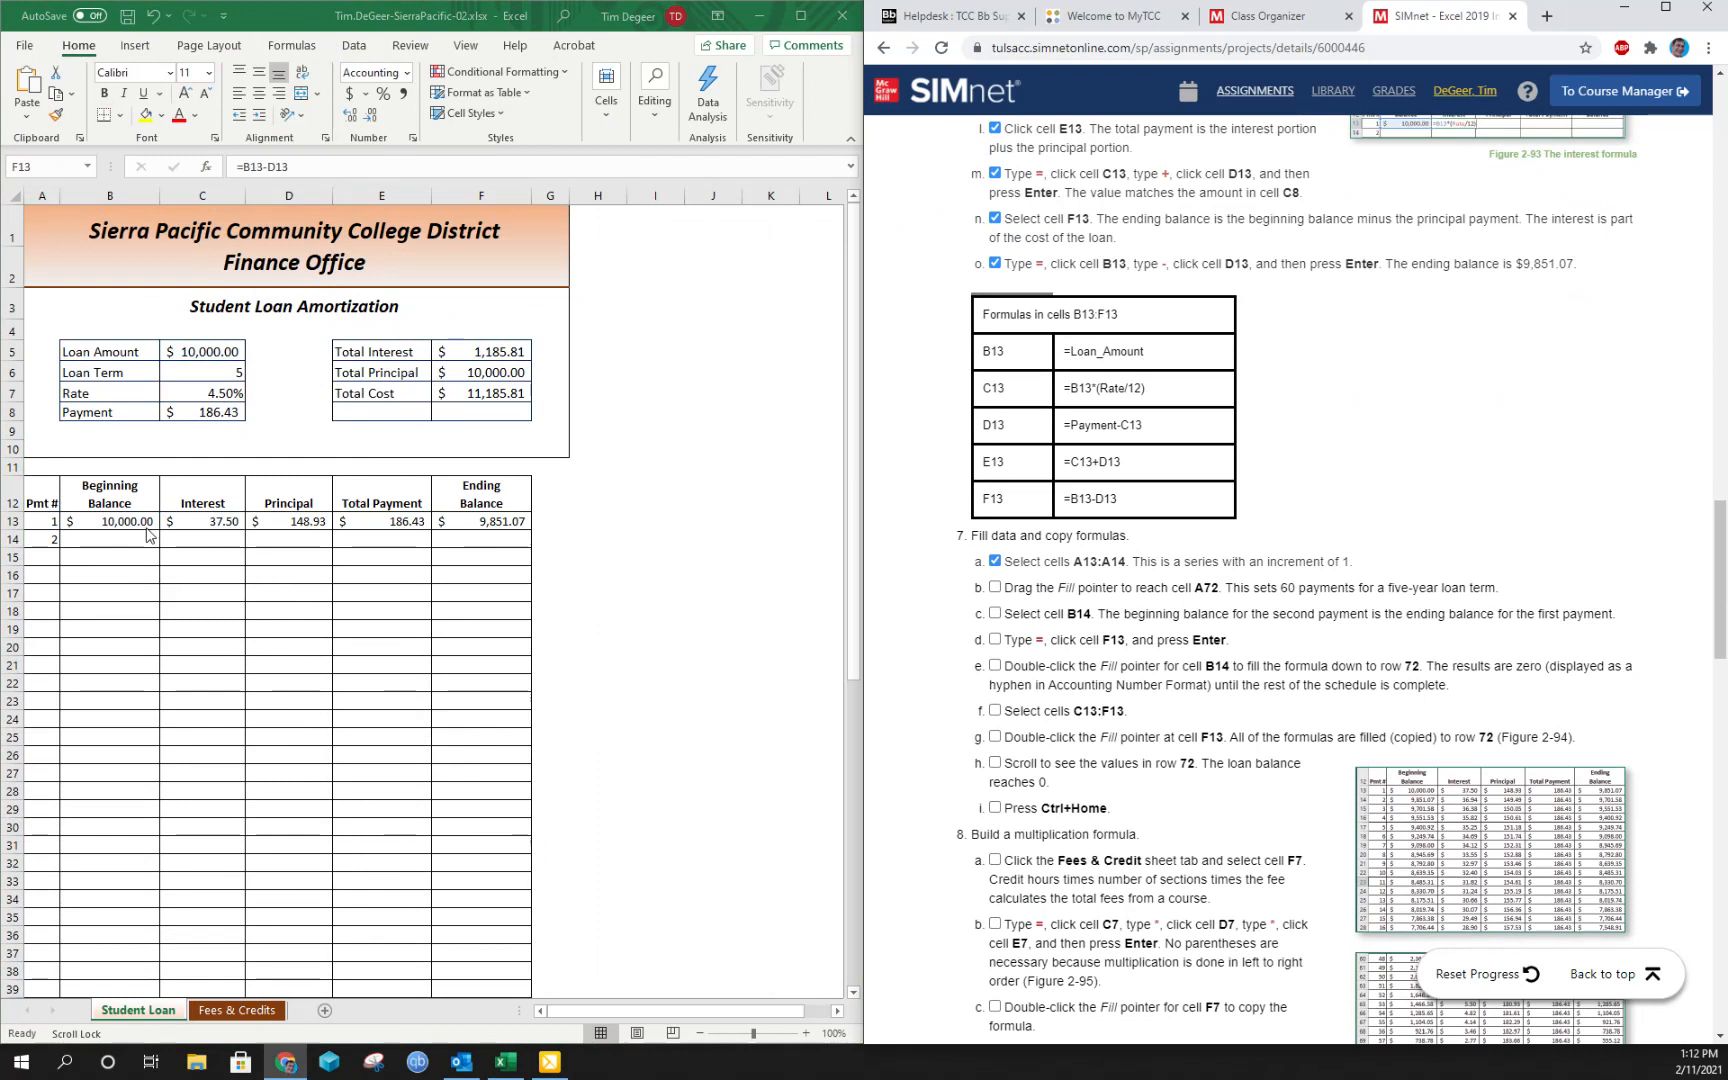
click(41, 519)
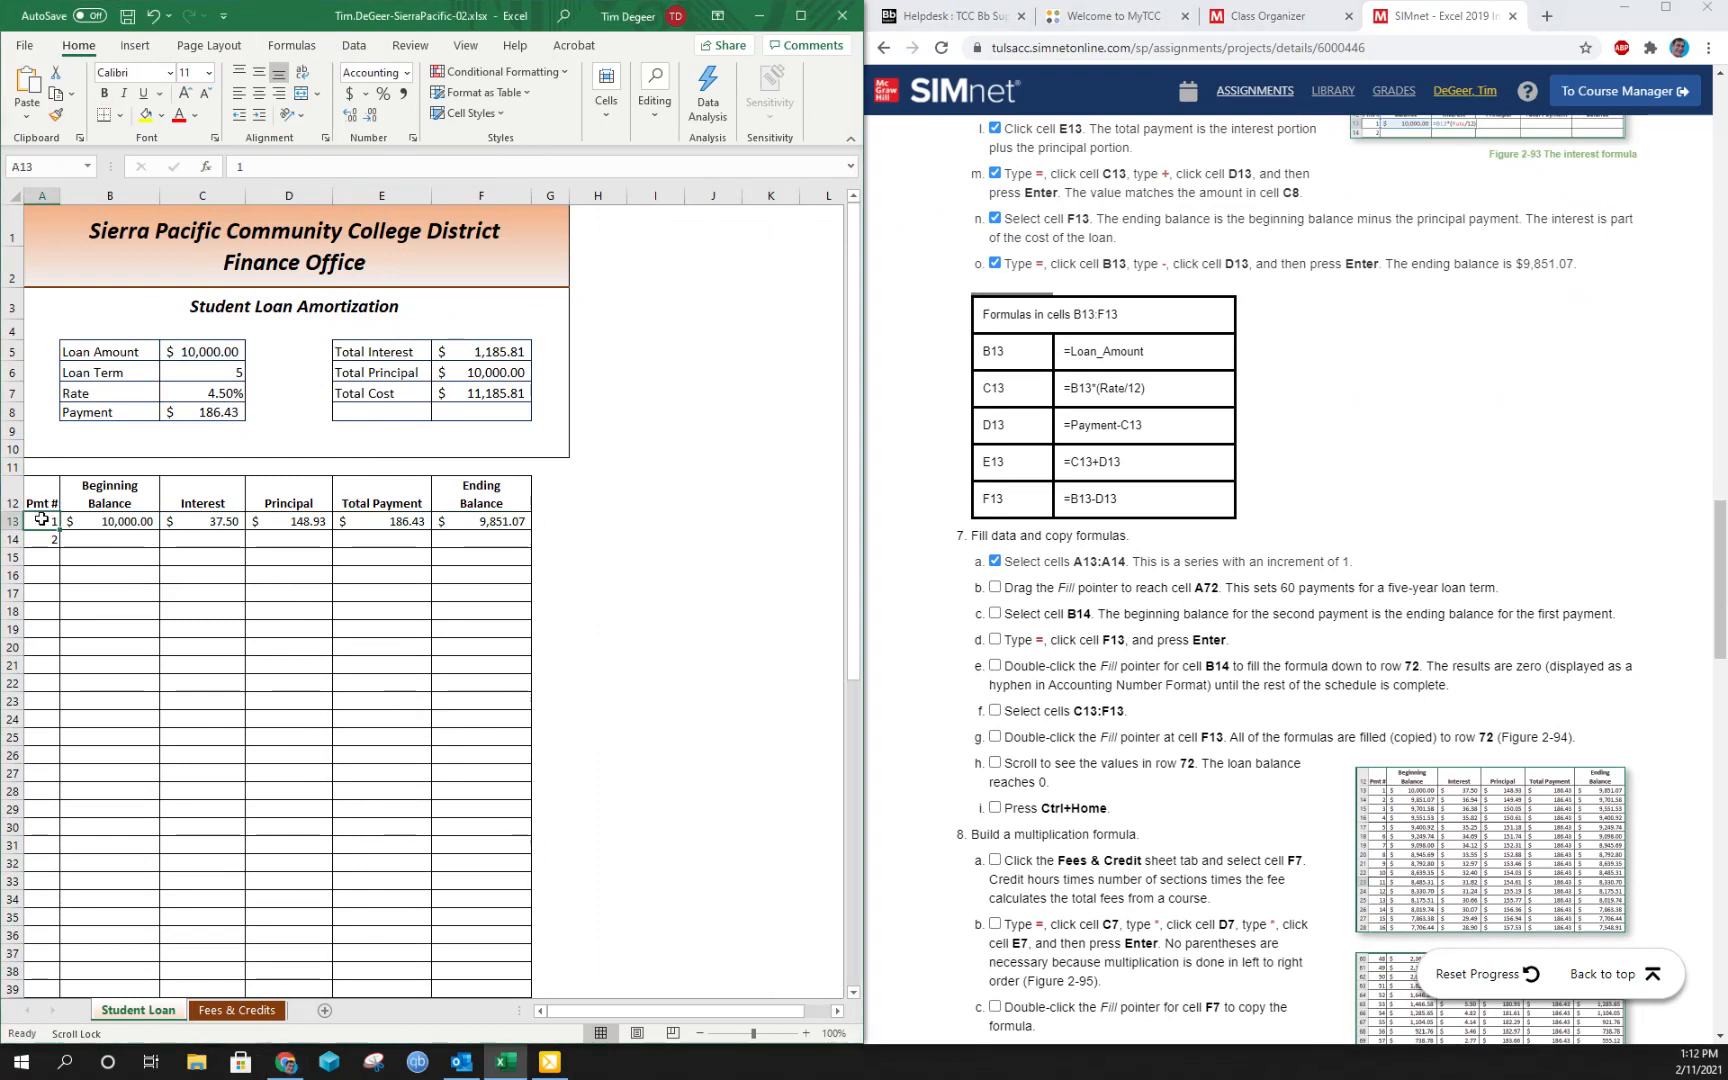
drag(37, 517, 38, 540)
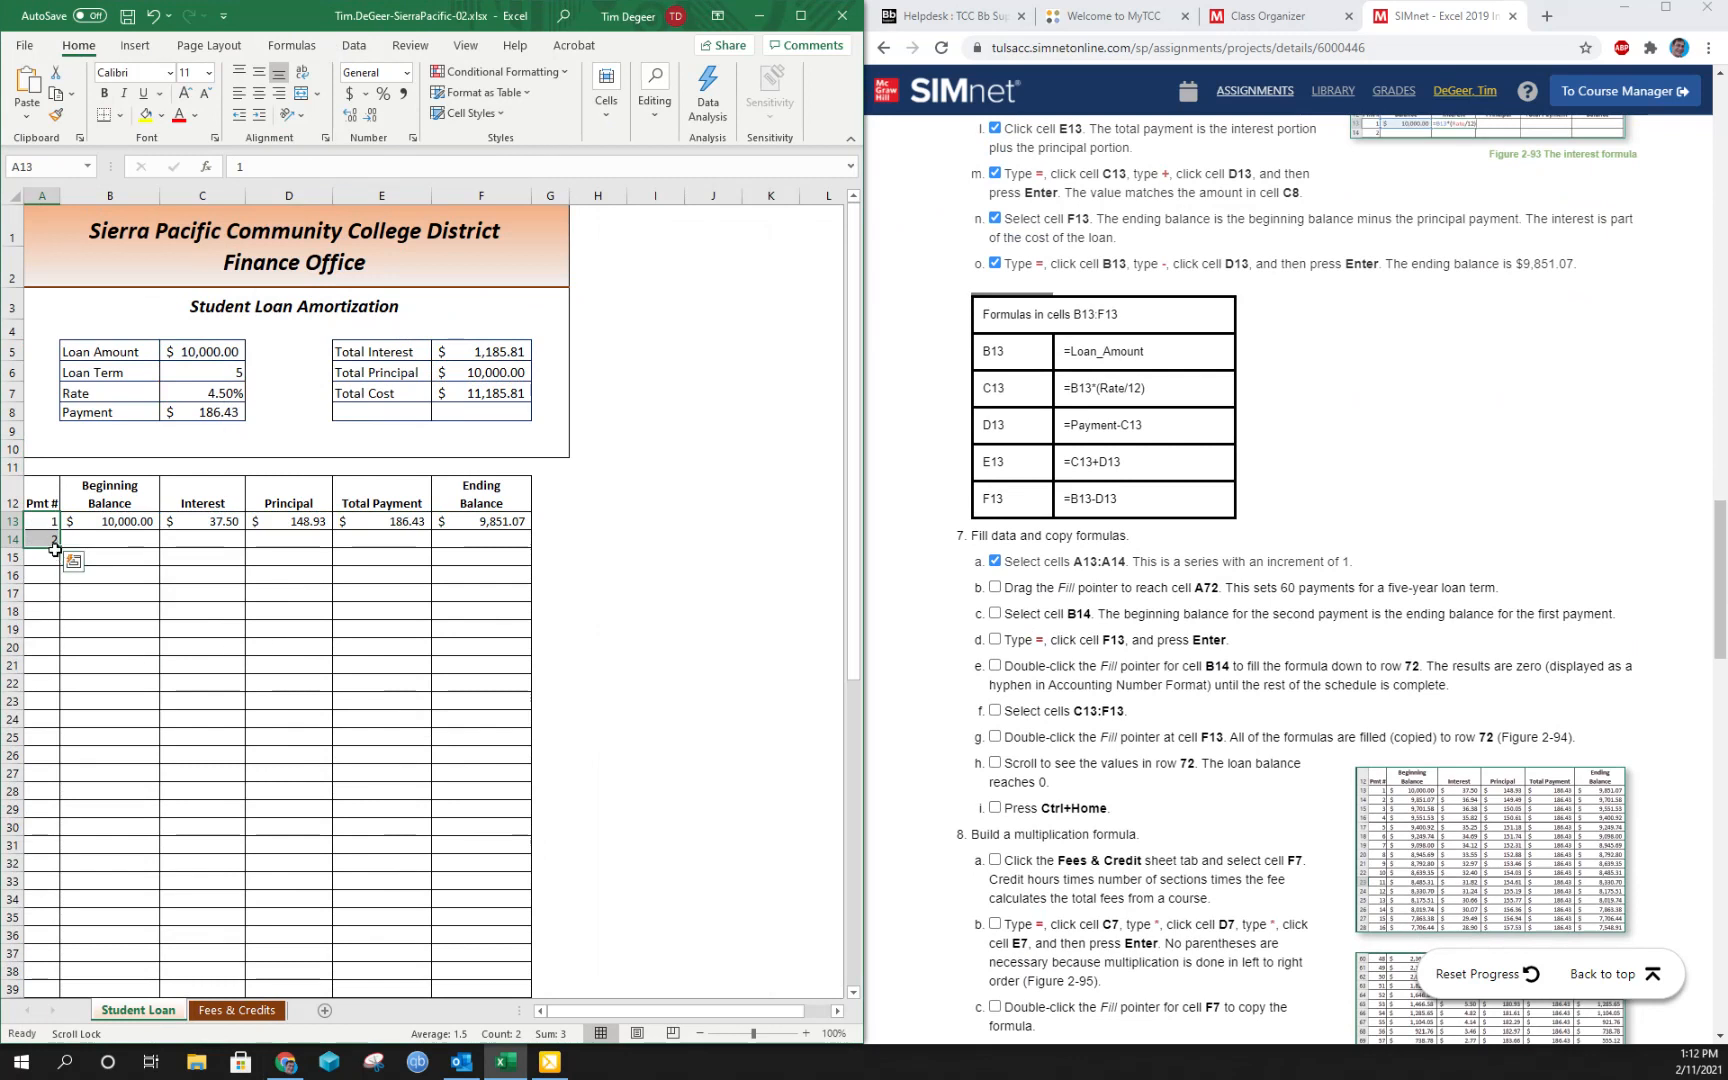
drag(60, 548, 49, 979)
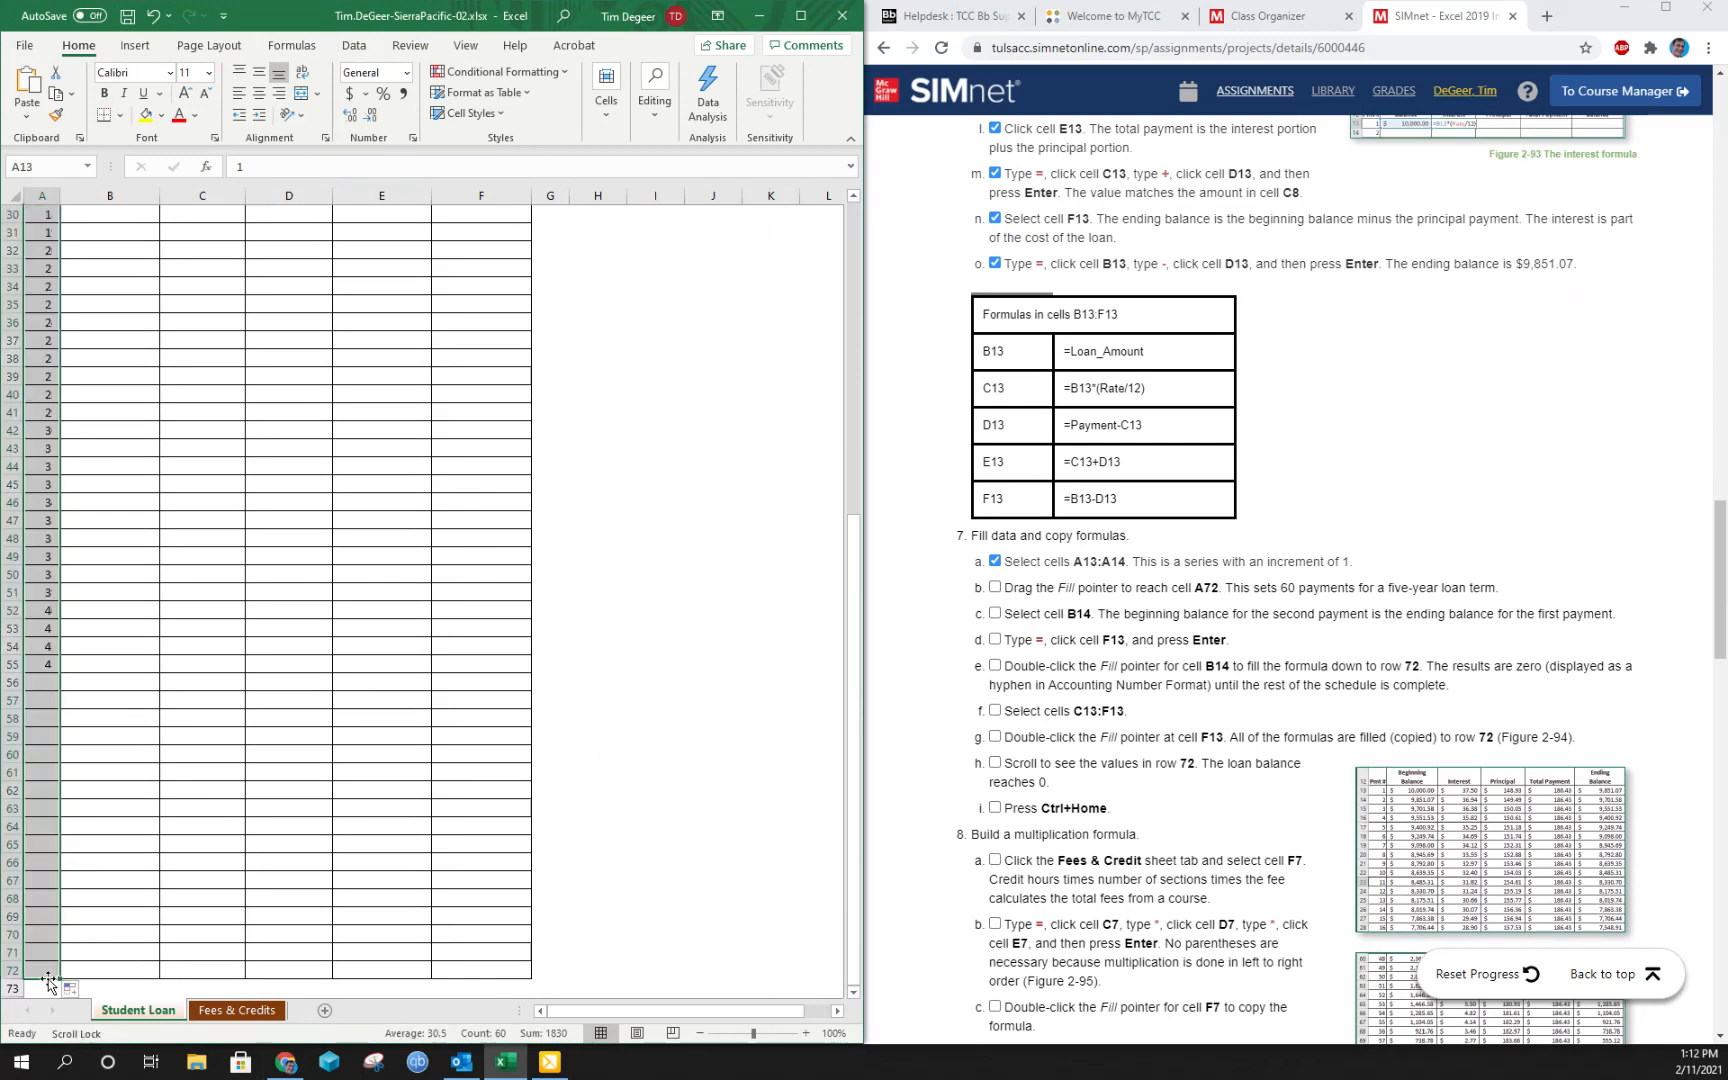
scroll(79, 641, up, 6)
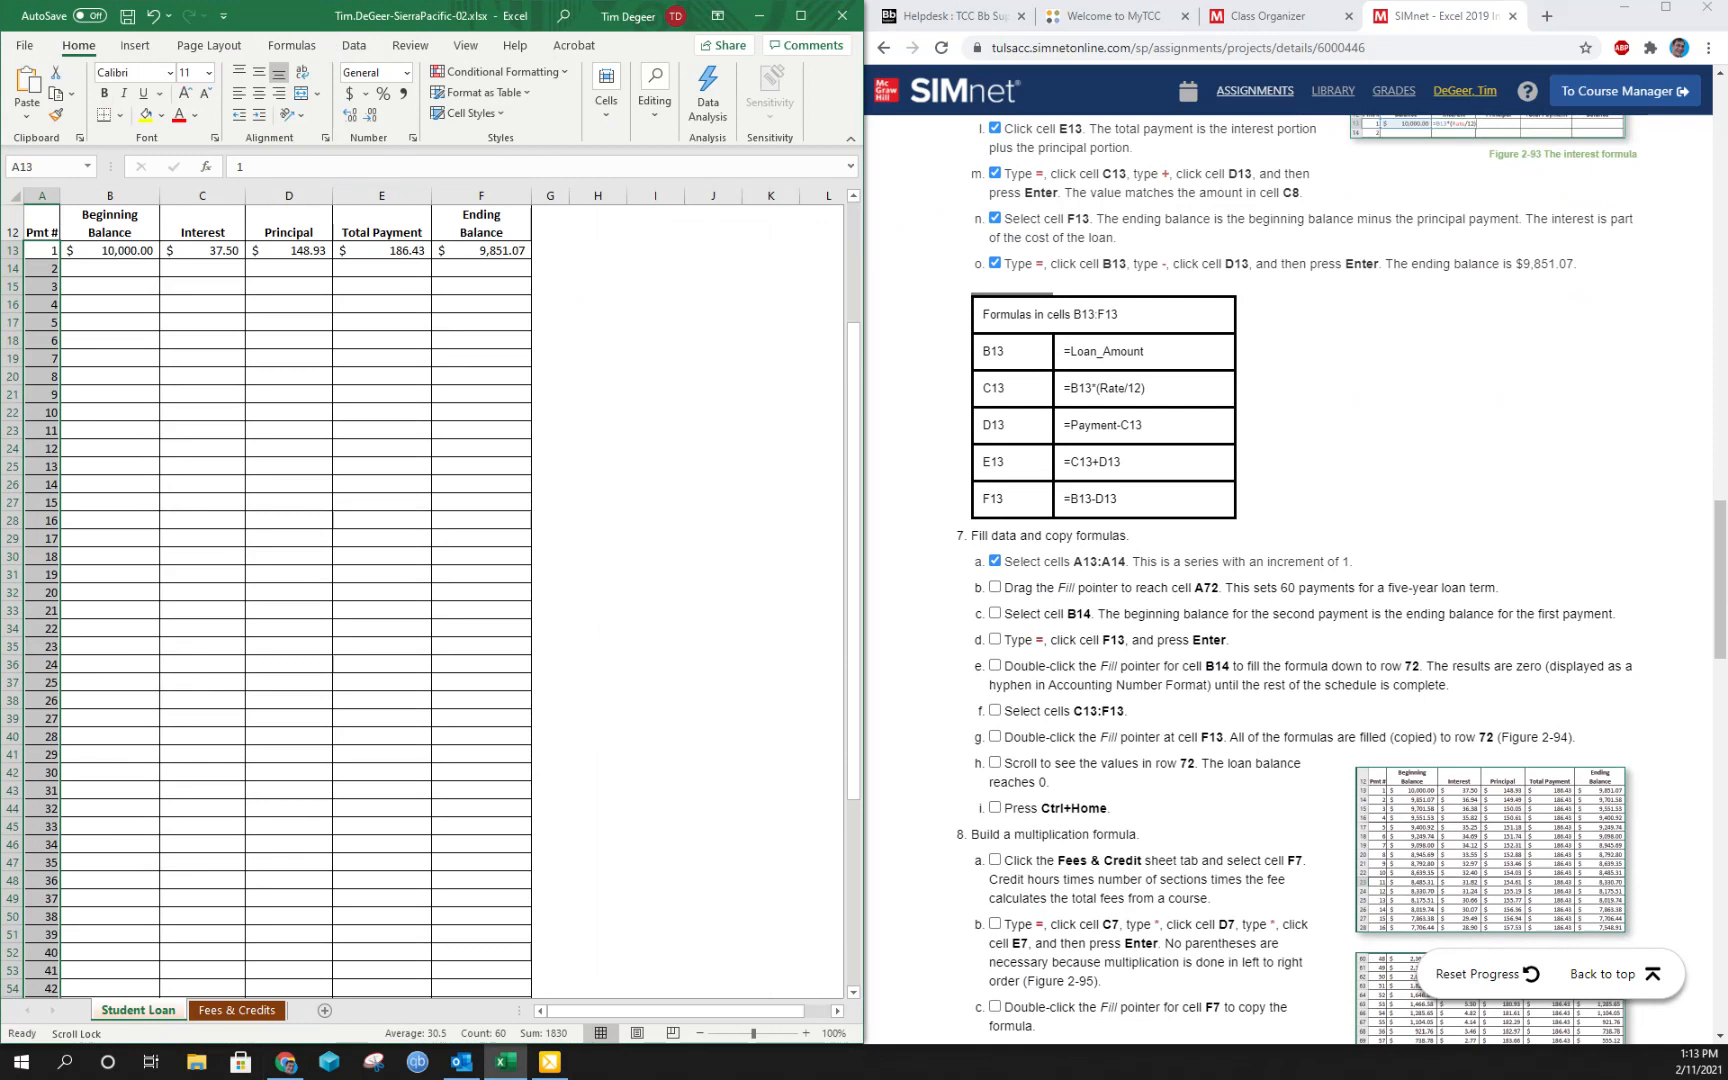
click(995, 588)
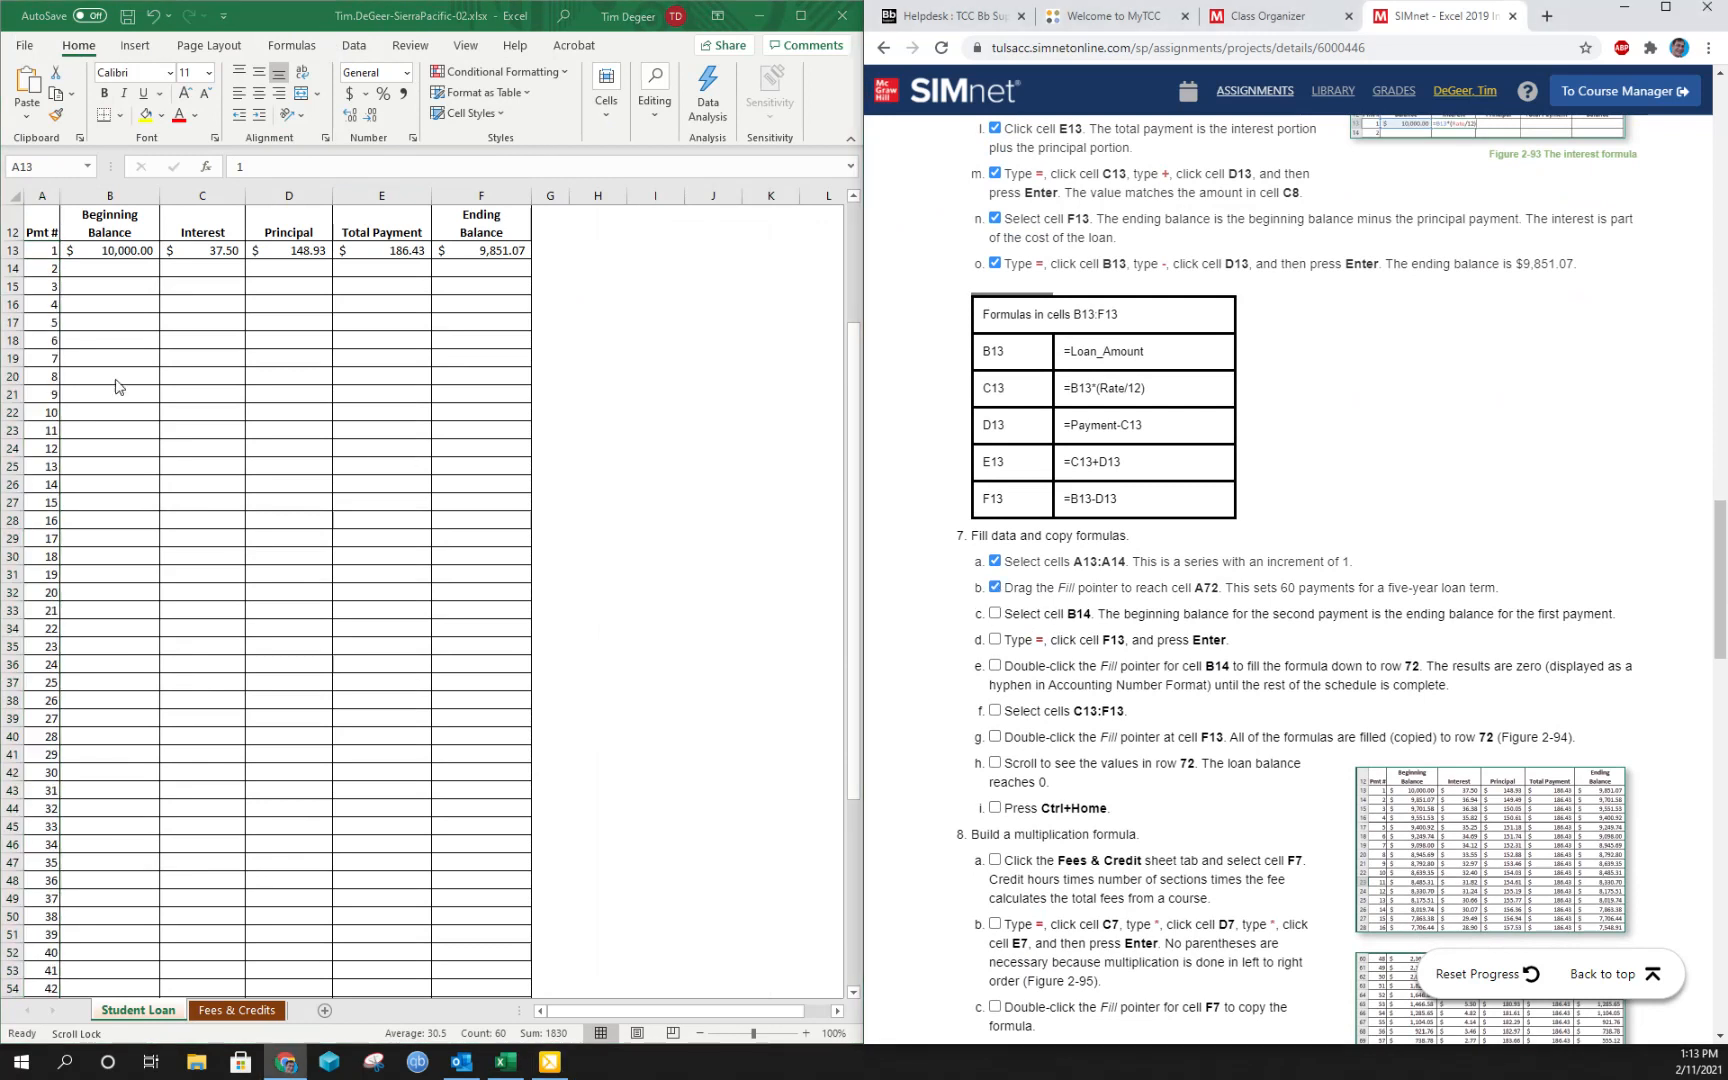
Enter the formula =F13 in the second Beginning Balance cell B14 and check off instructions 7c and 7d.
click(96, 273)
click(96, 266)
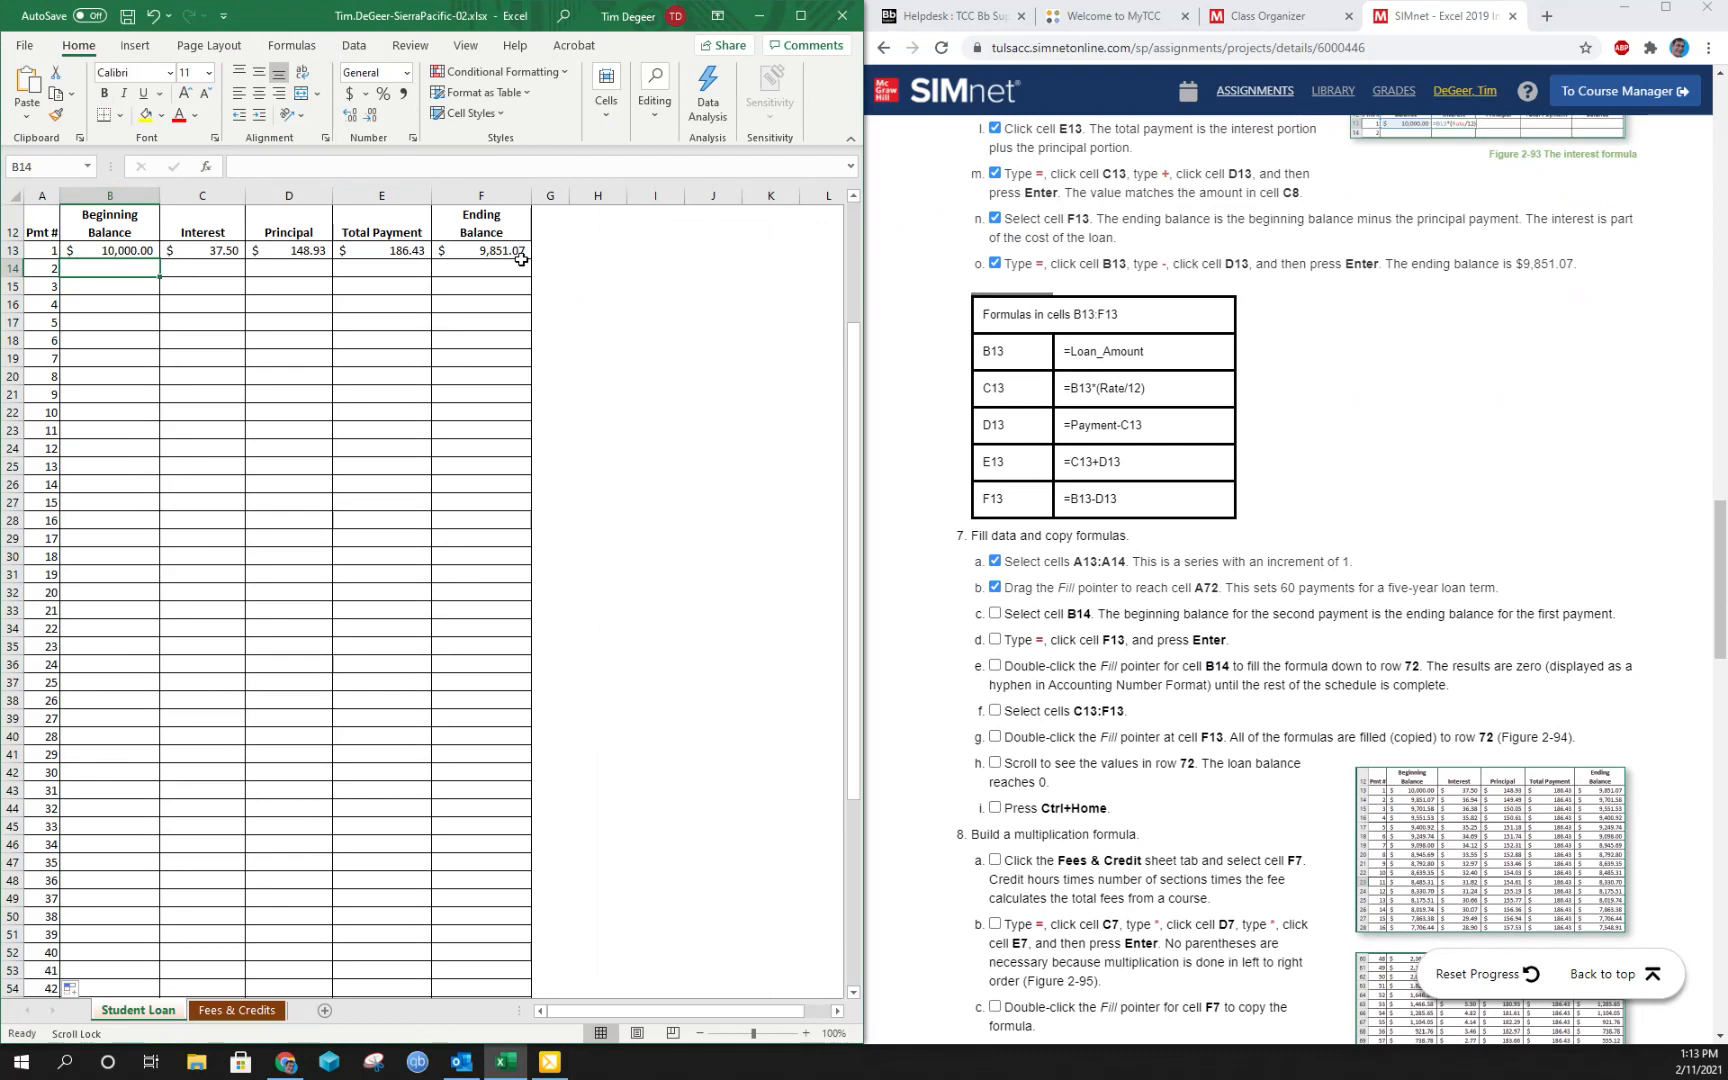
text(=)
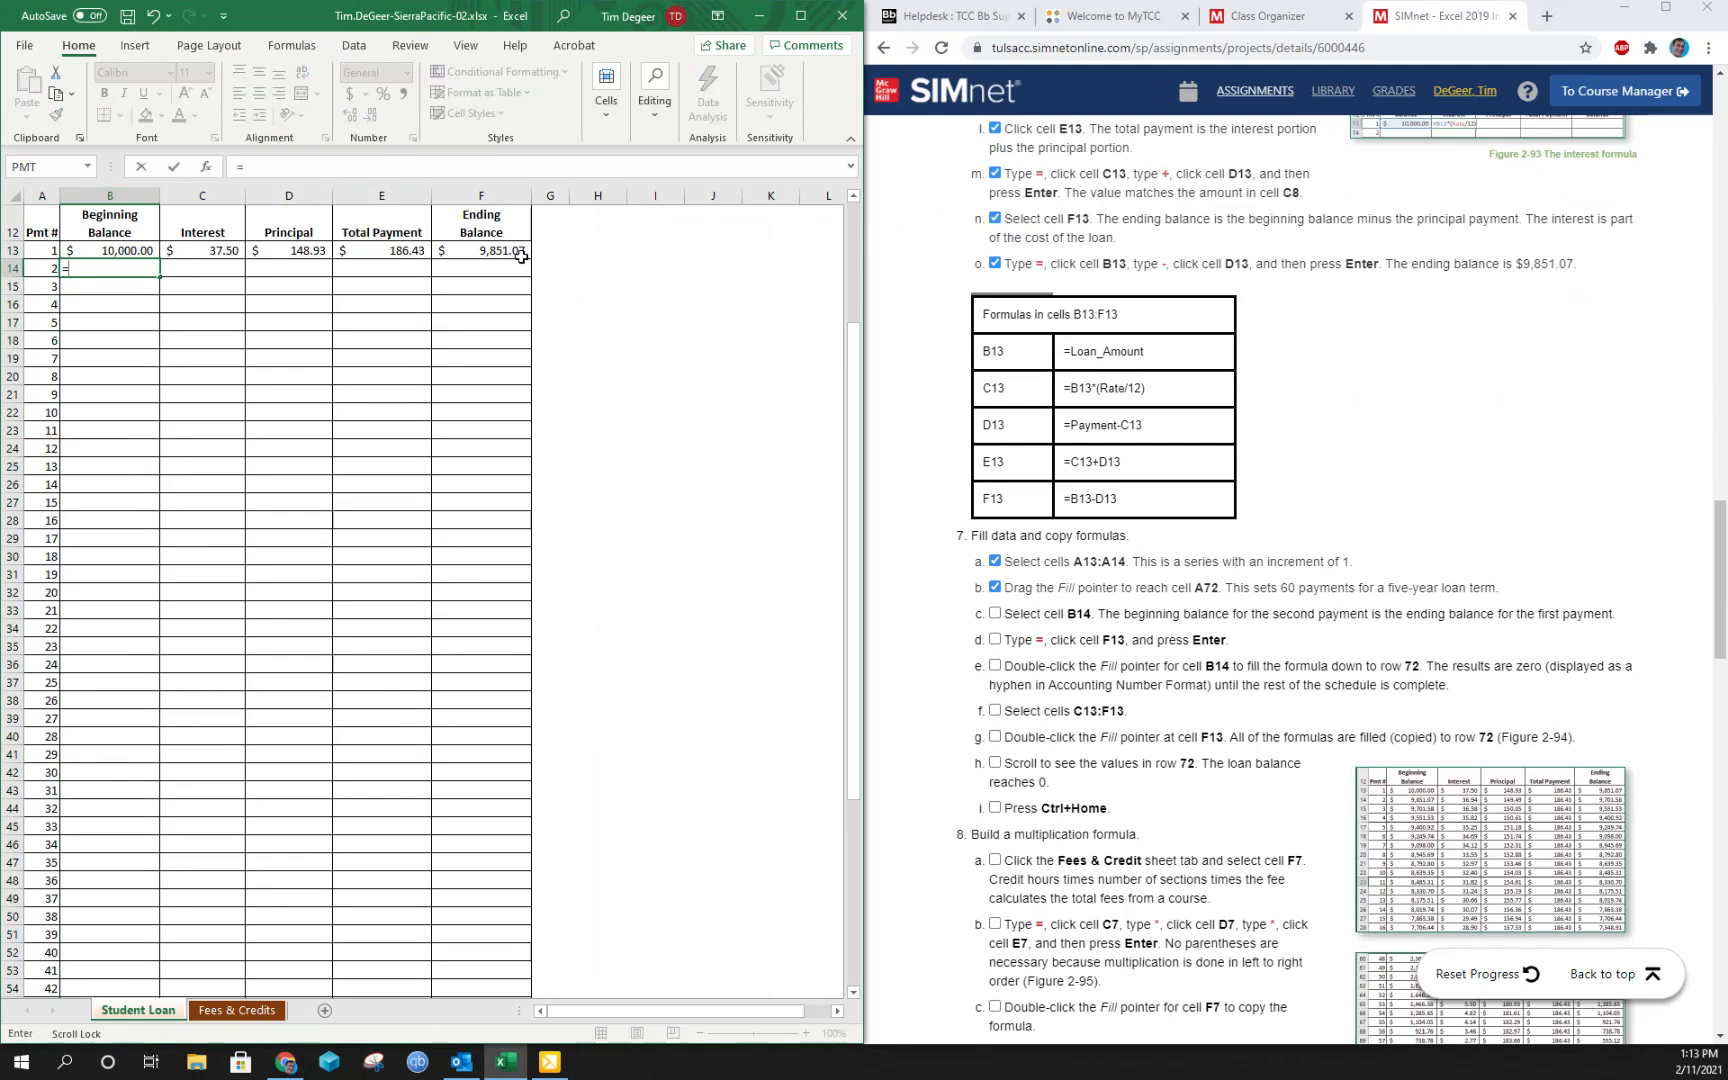
click(485, 252)
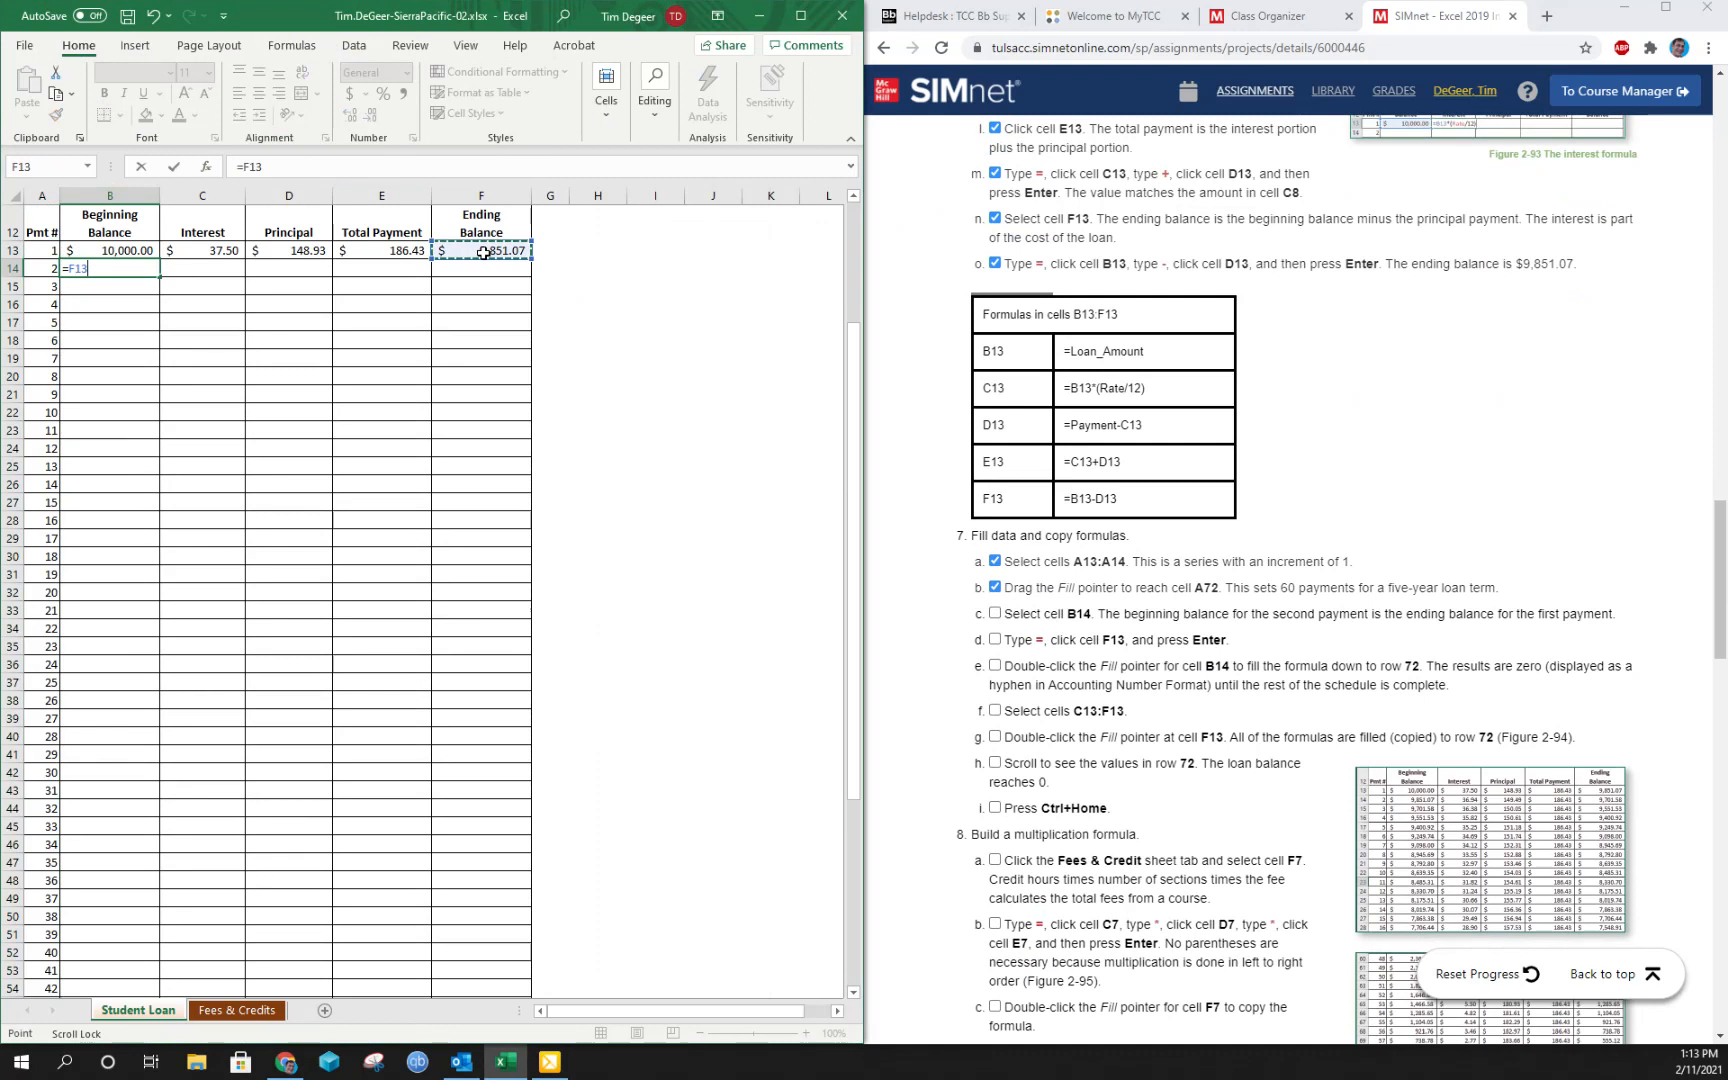
key(Return)
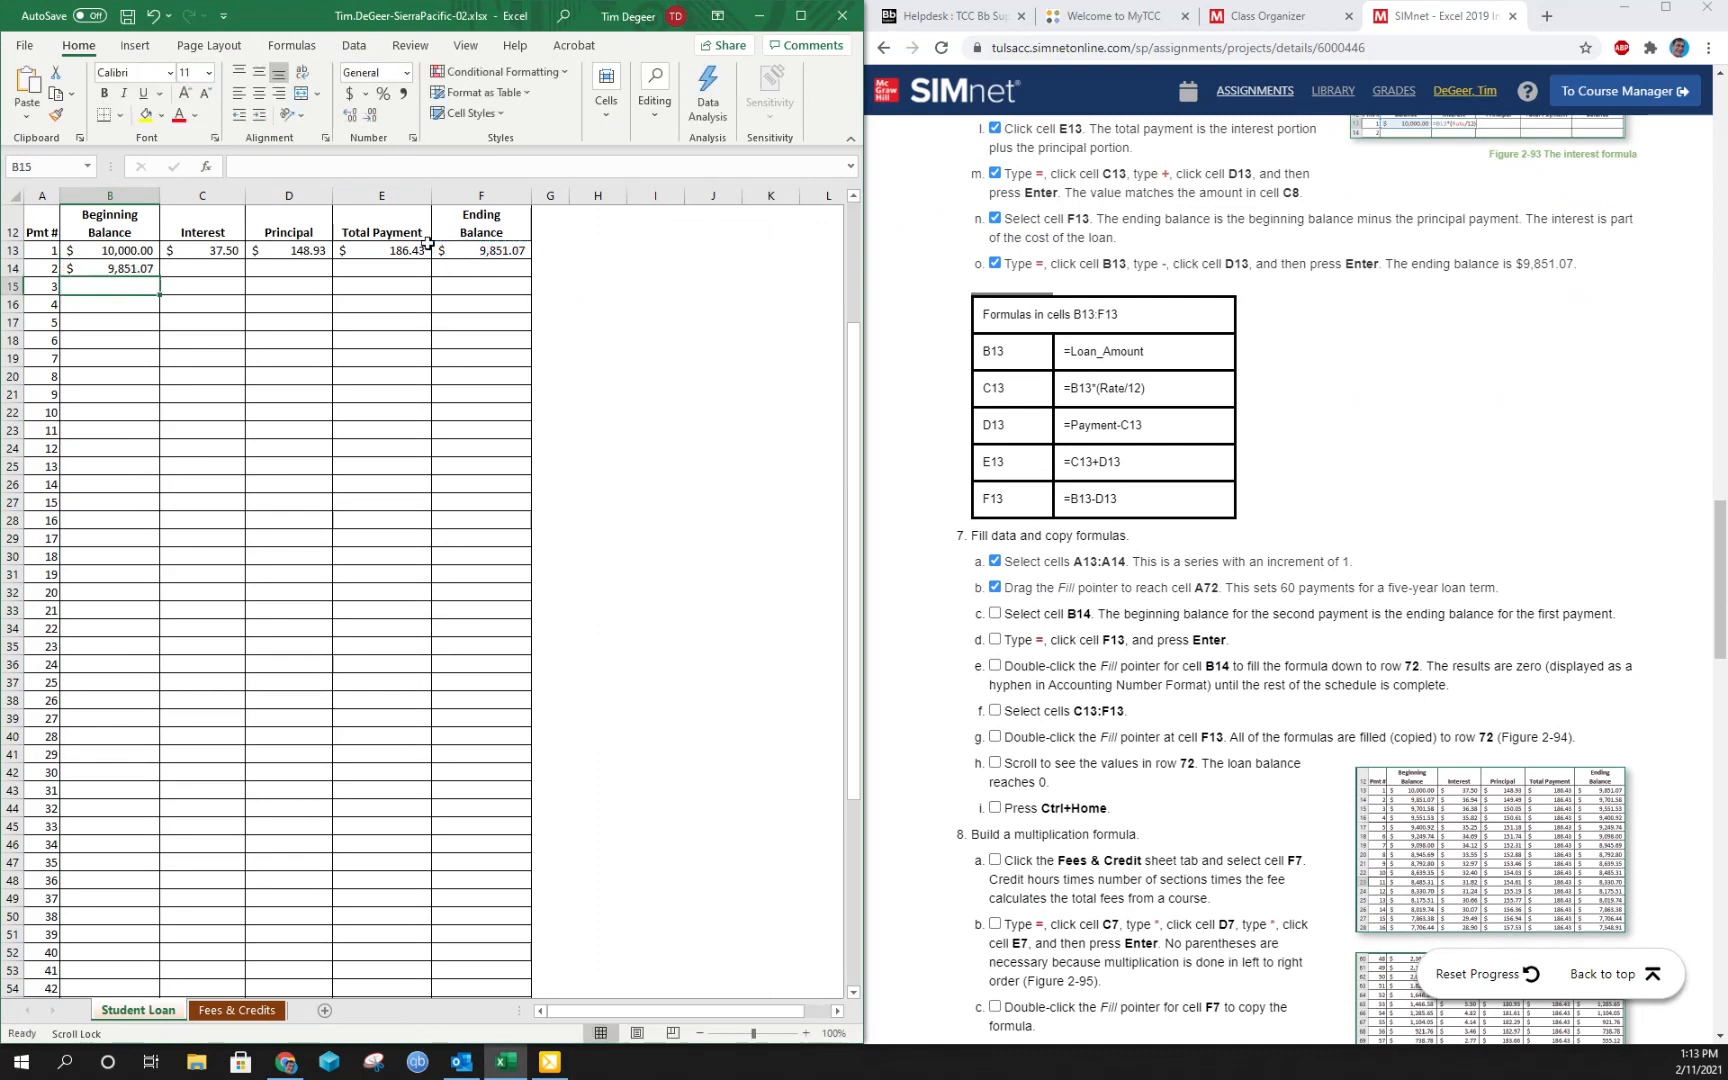
click(995, 613)
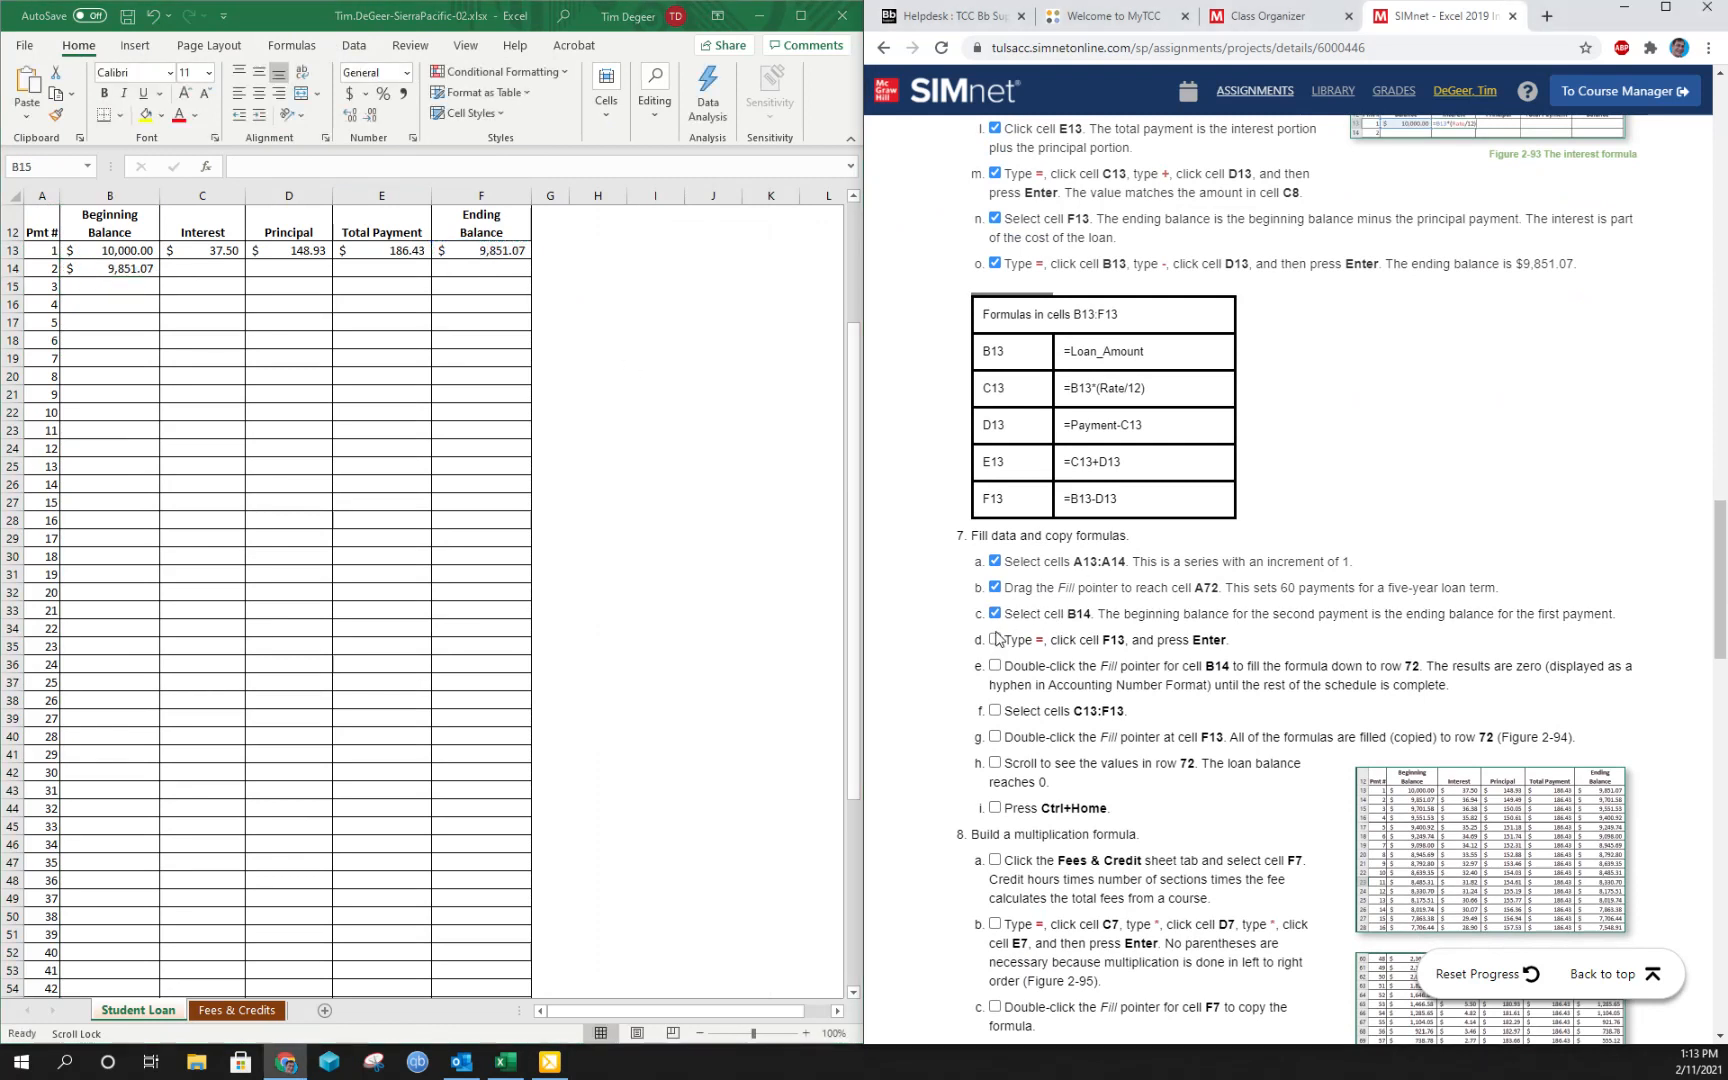
click(996, 640)
Fill the beginning balance formula in B14 down to row 72 and check off instruction 7e.
click(140, 268)
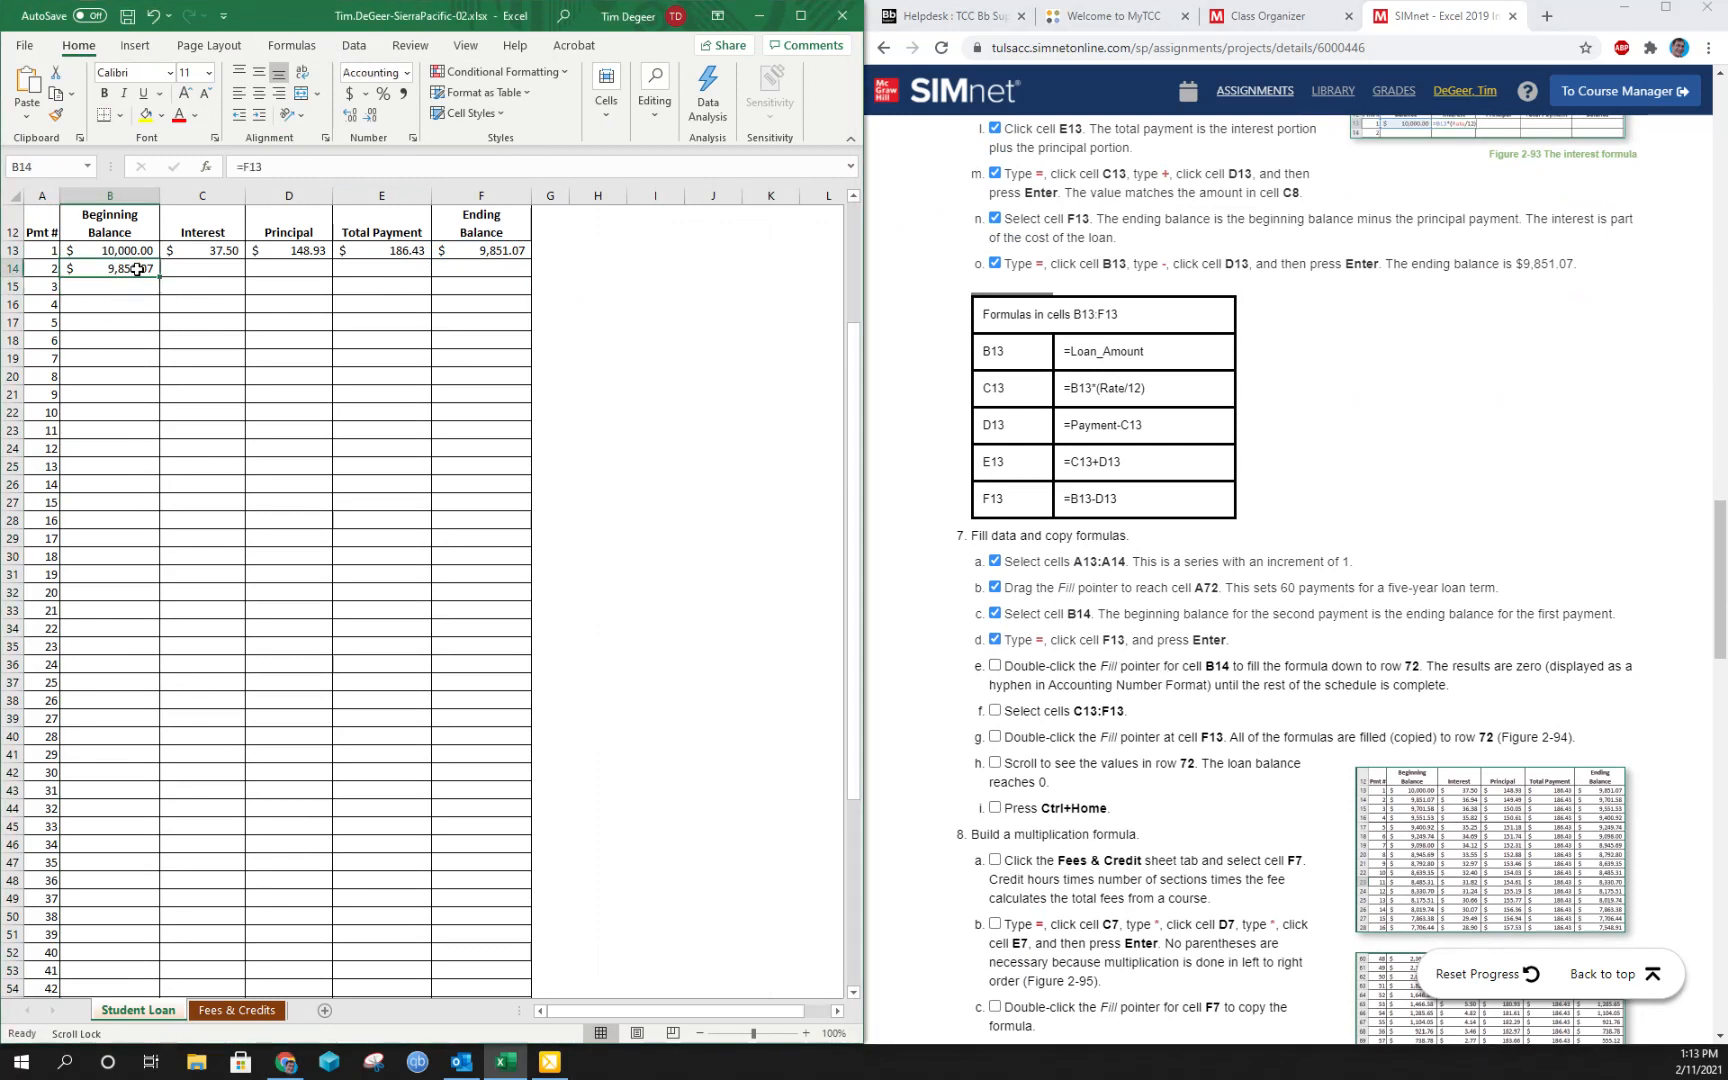
double_click(160, 279)
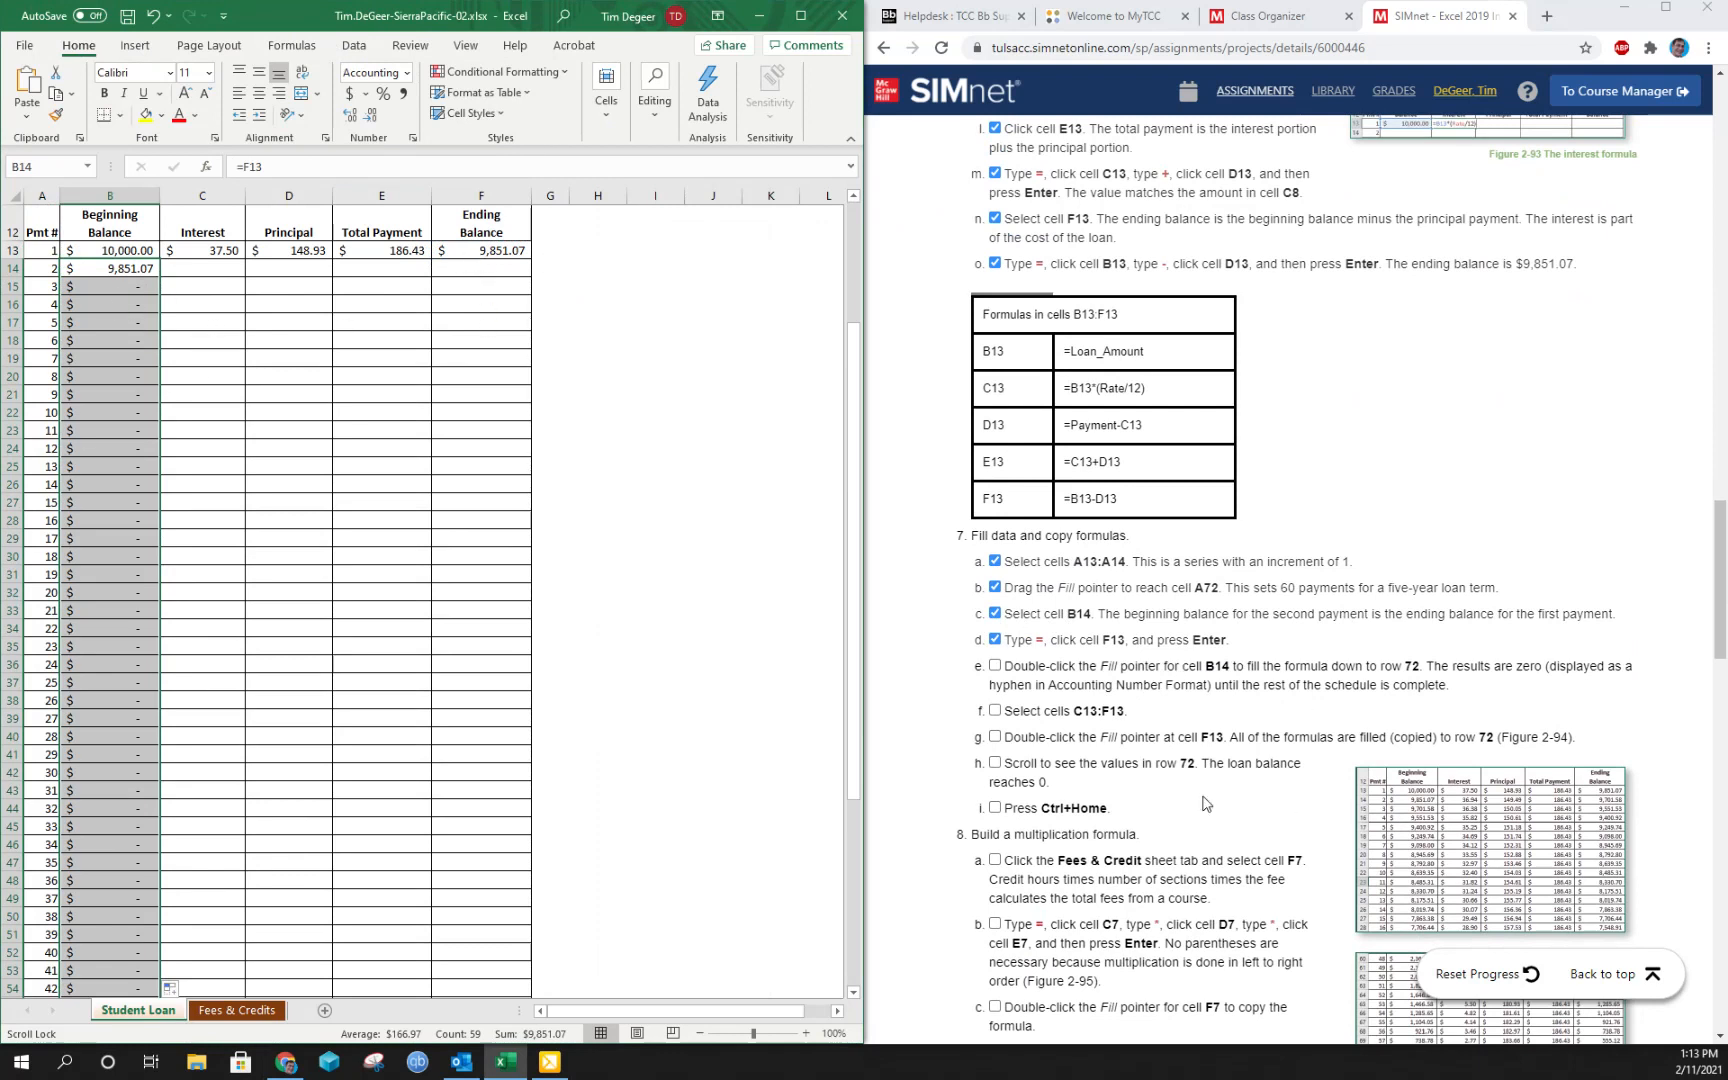
click(995, 667)
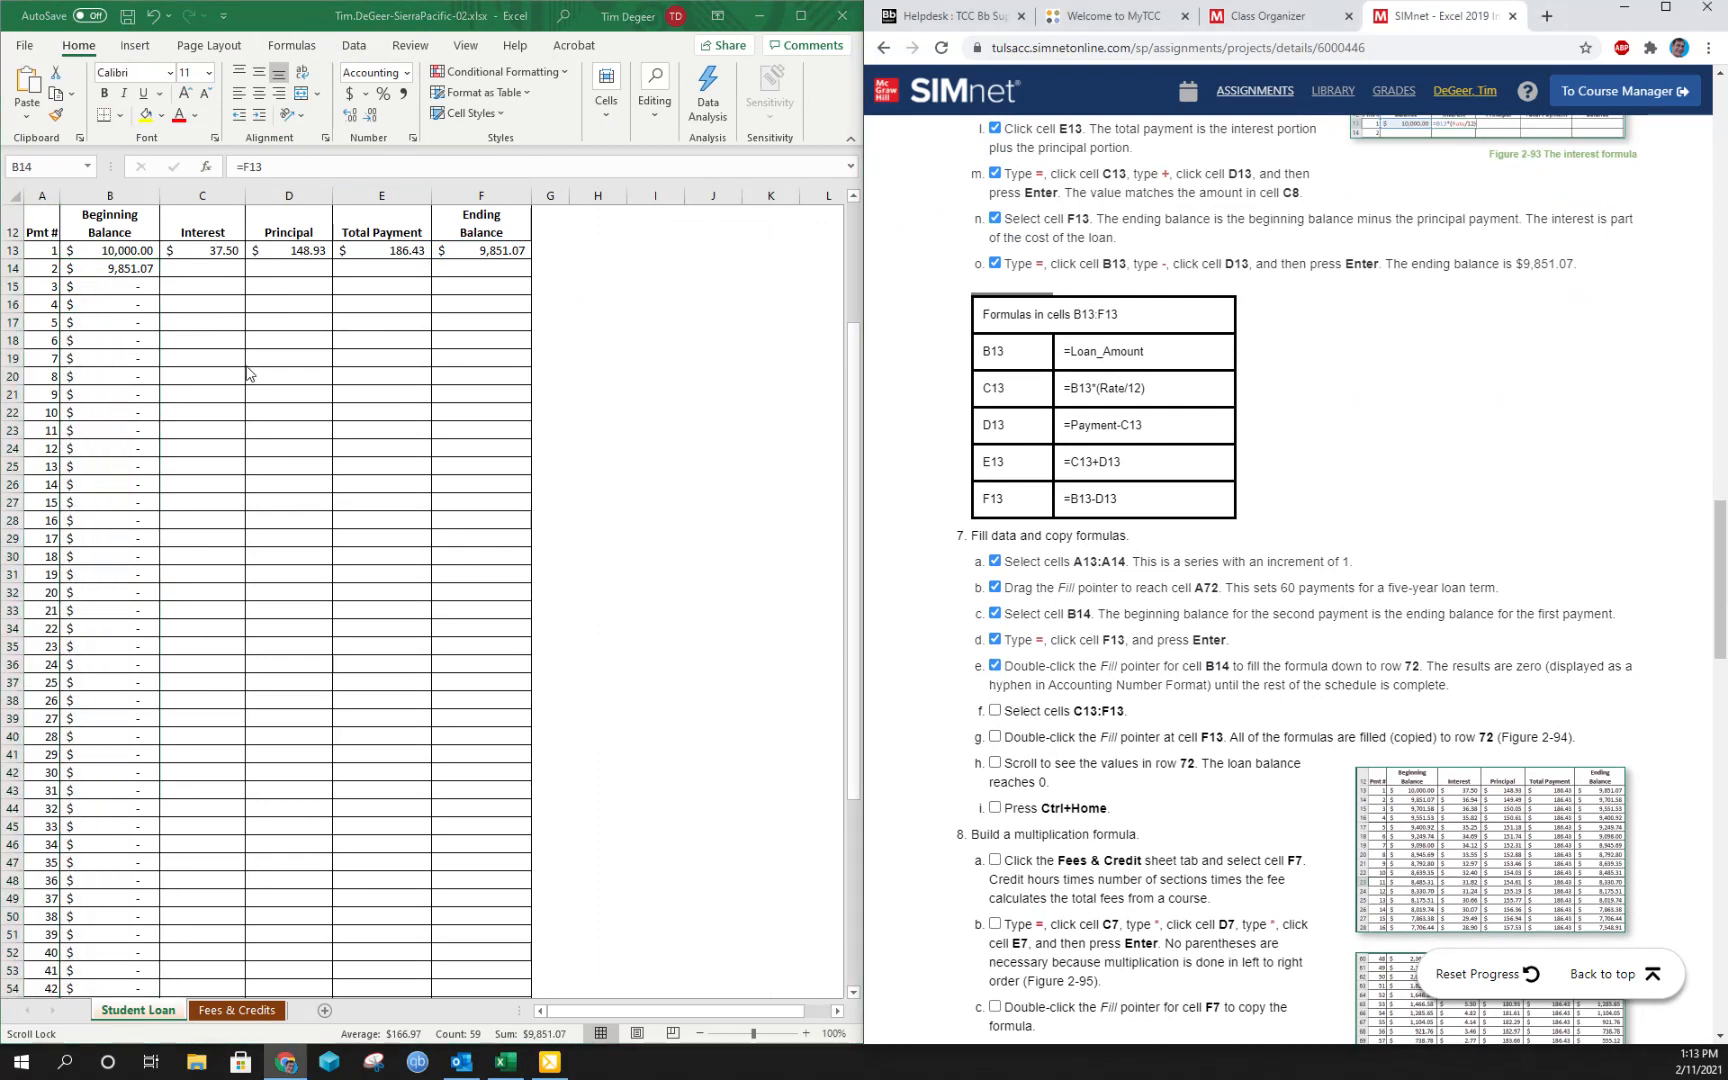
Fill the formulas in C13:F13 down to row 72 and check off instructions 7f and 7g.
click(192, 247)
drag(192, 247, 522, 252)
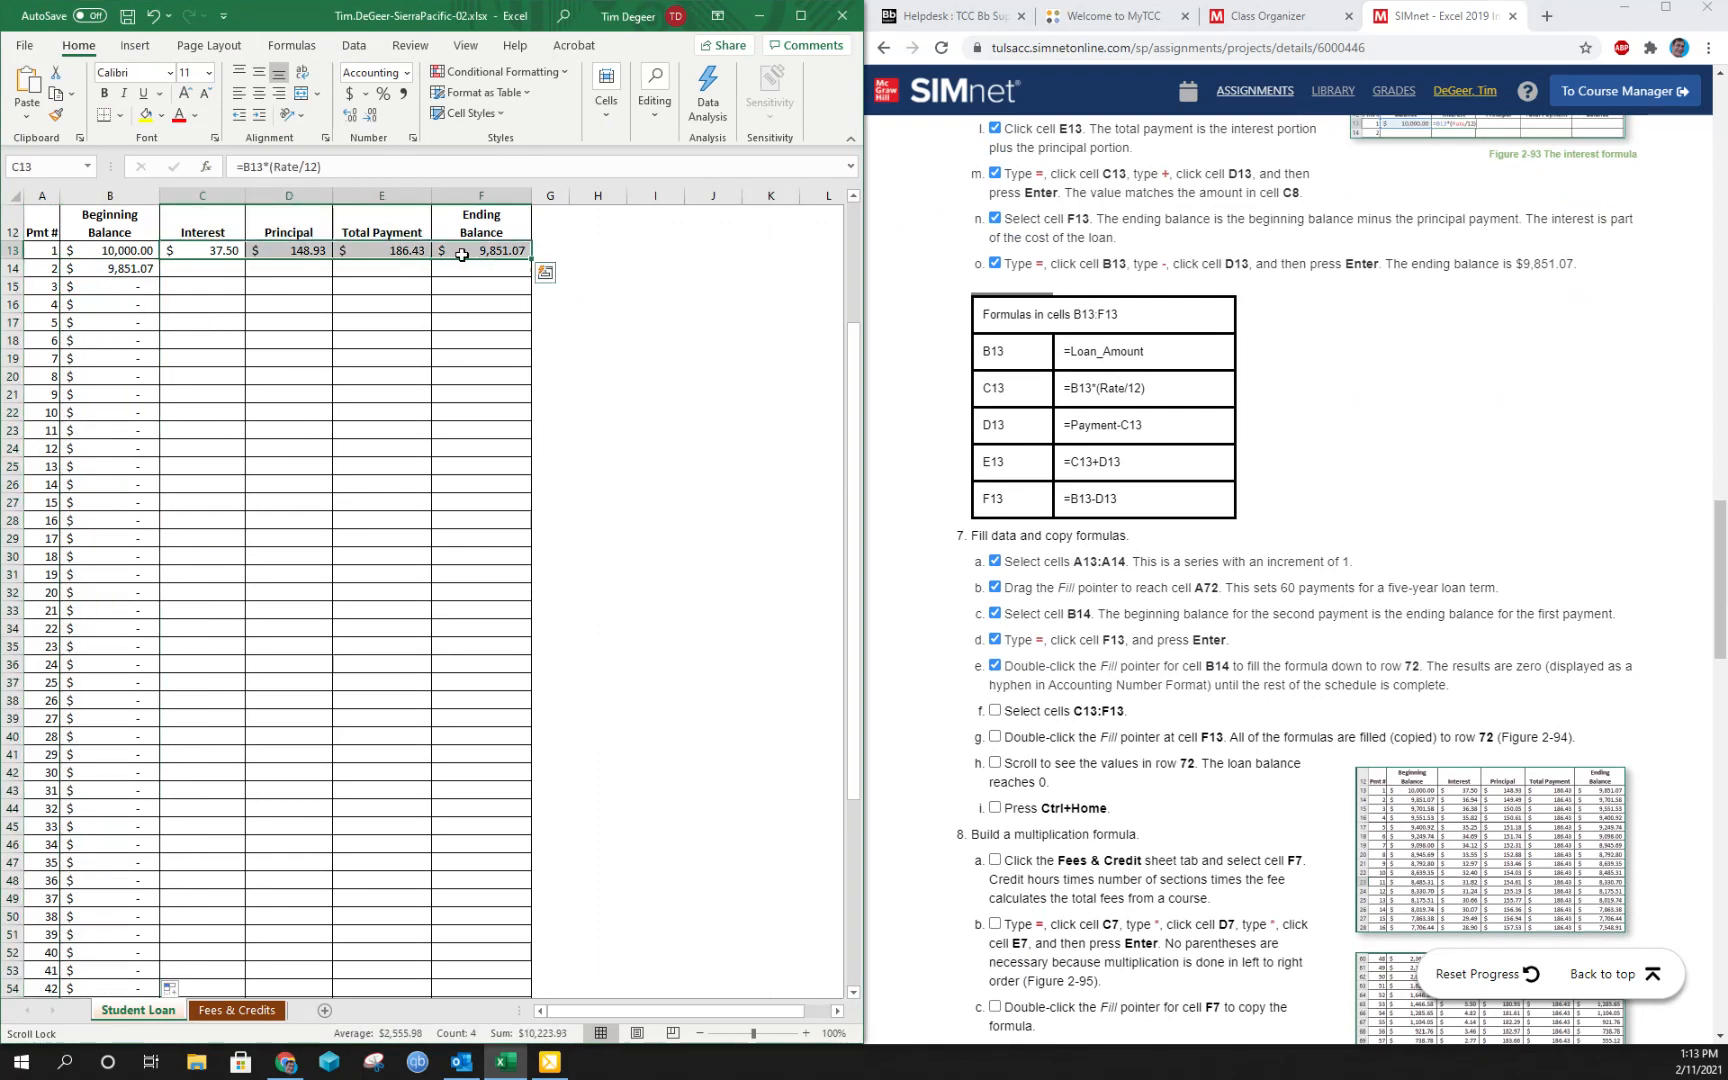
double_click(533, 261)
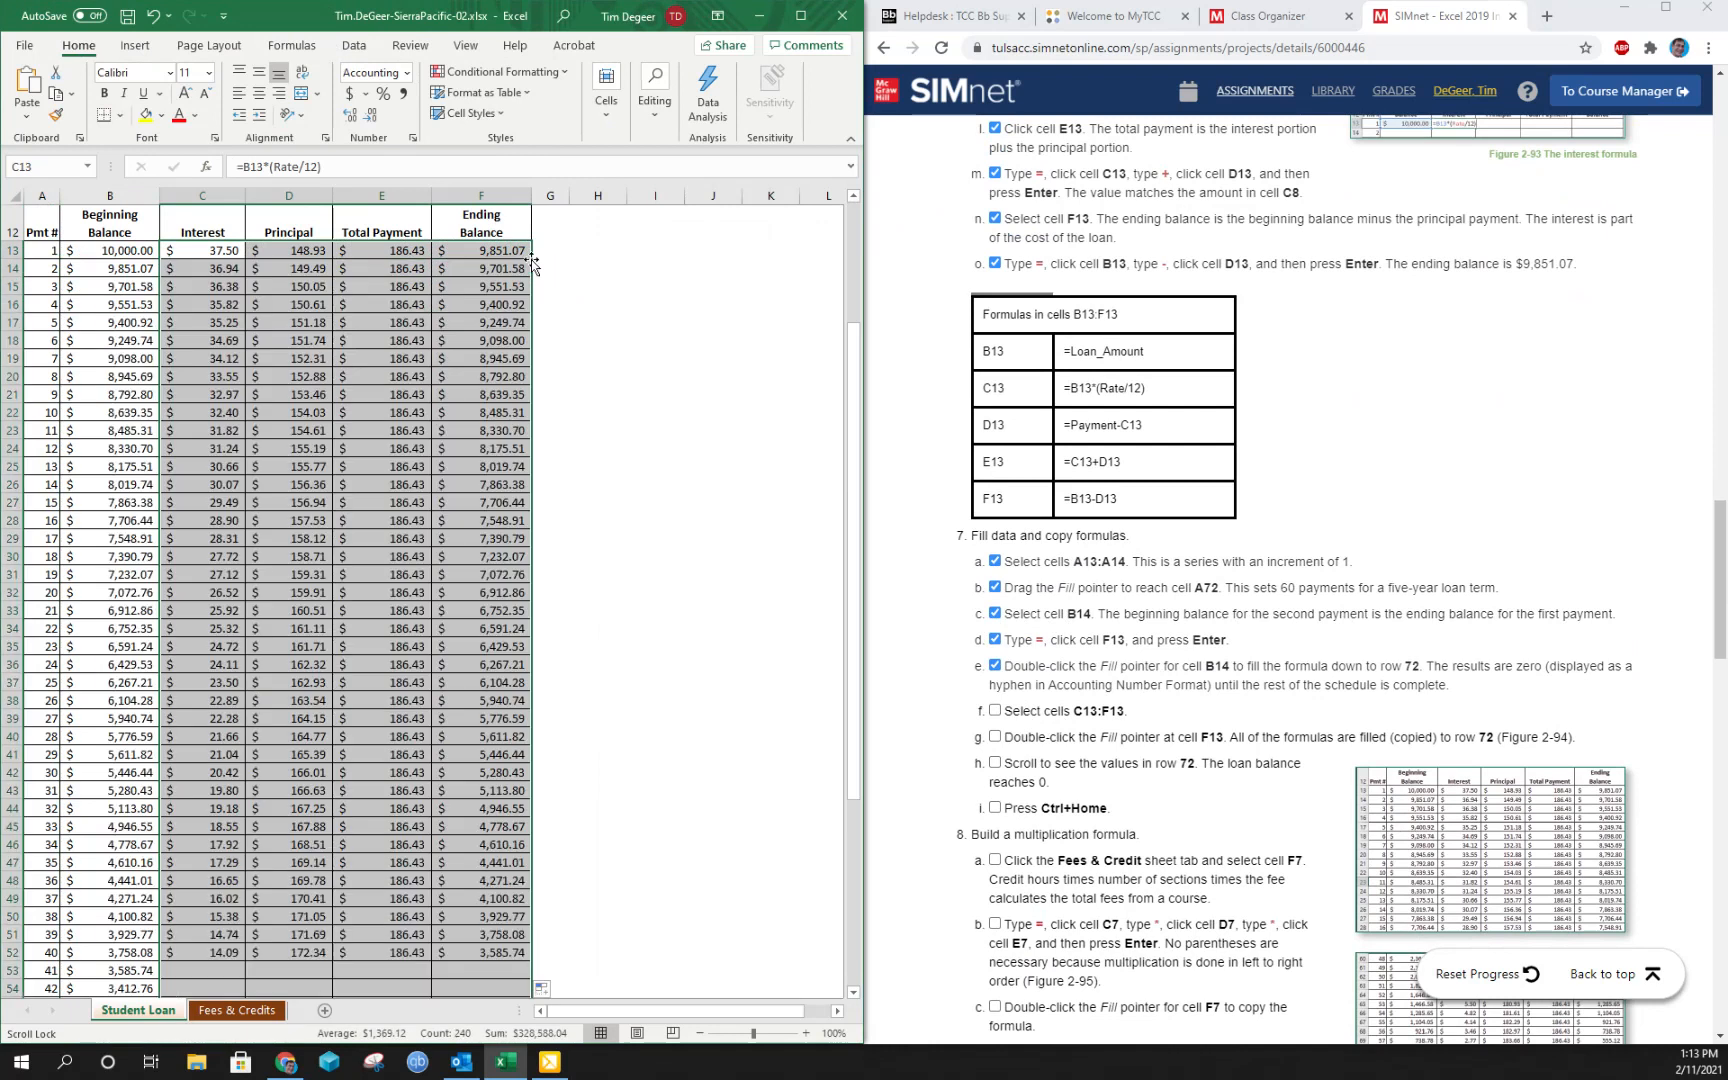
click(996, 712)
click(996, 738)
Review the copied formulas in the schedule, including the last payment in row 72, and check off instruction 7h.
click(215, 271)
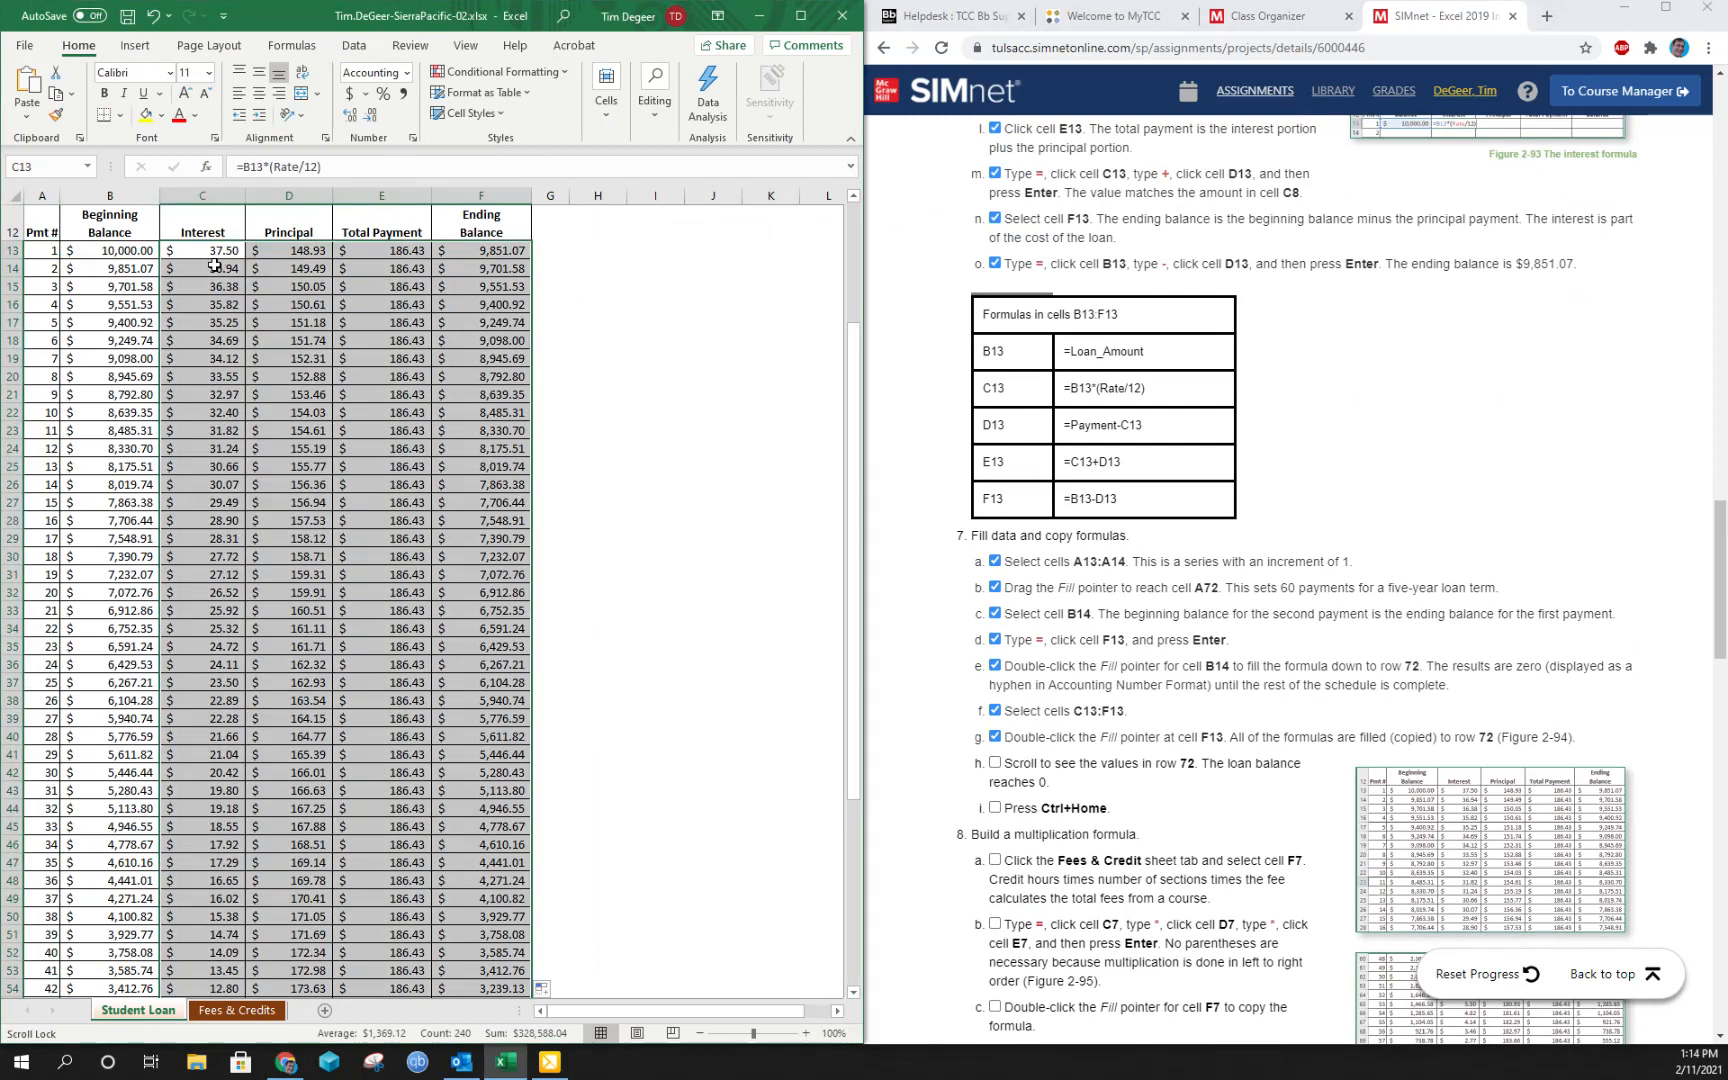
click(212, 287)
click(212, 304)
click(297, 303)
click(389, 305)
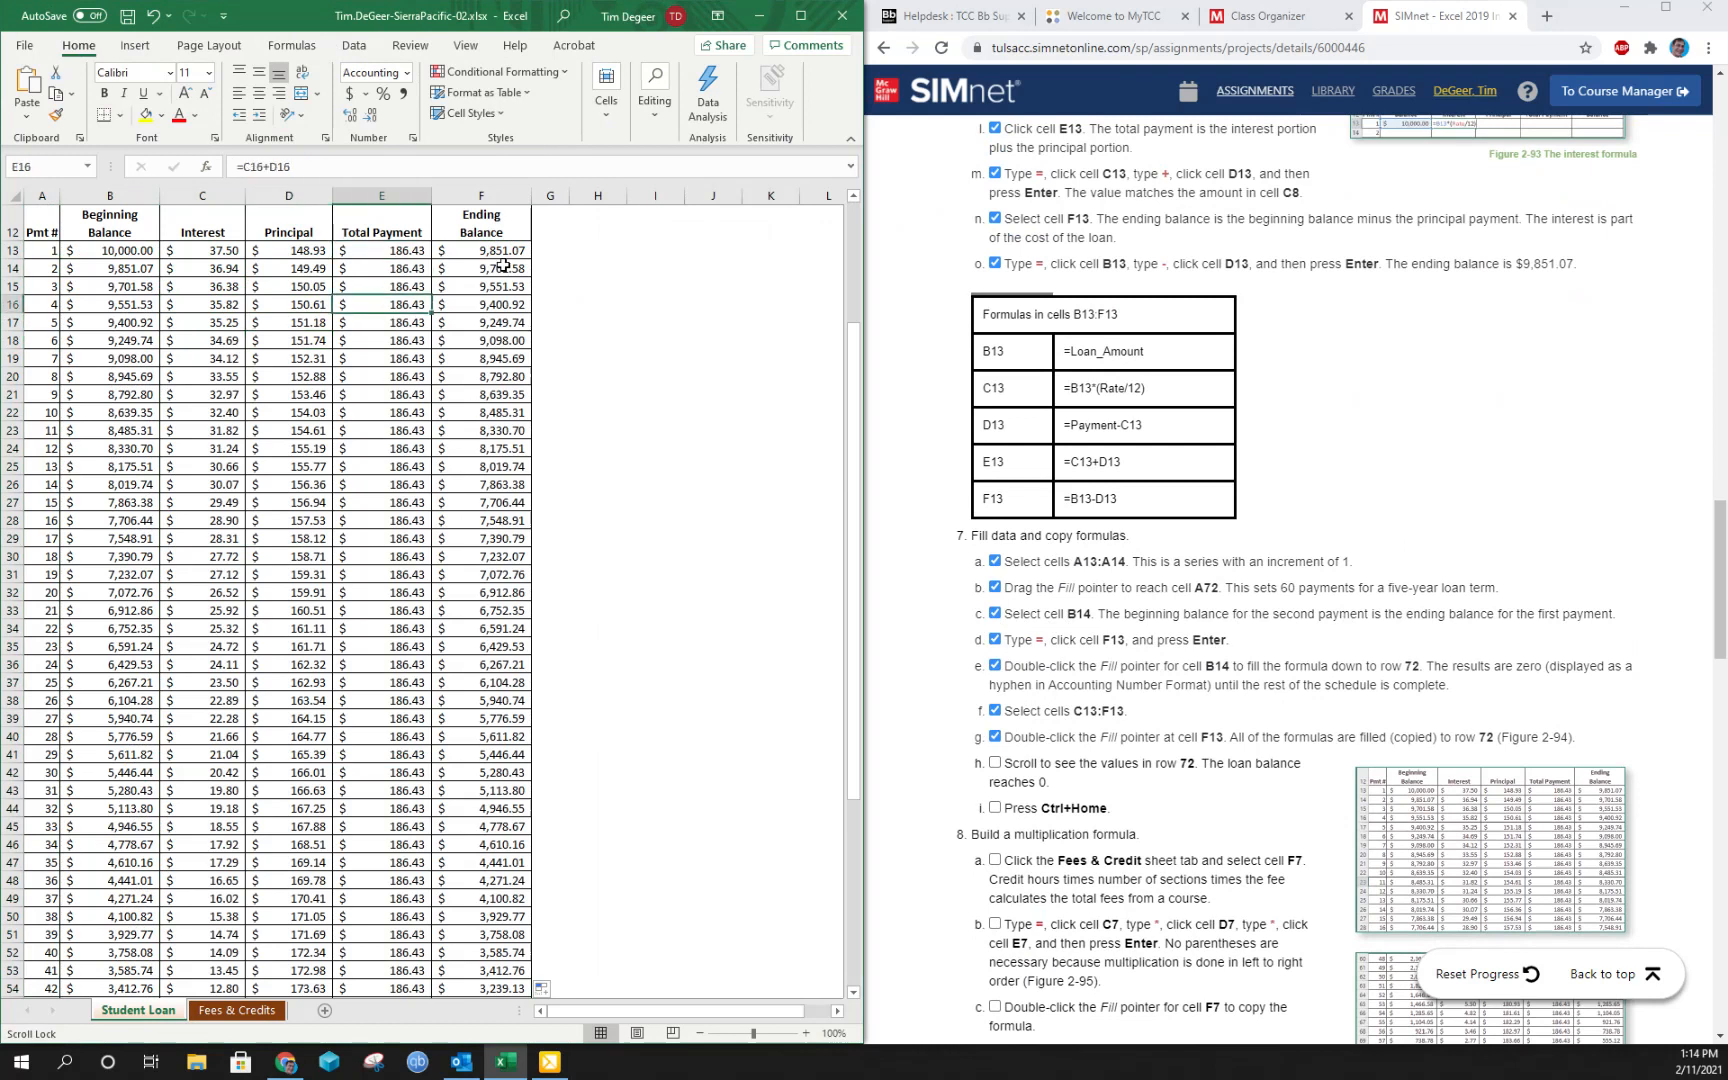
scroll(357, 510, down, 2)
scroll(359, 514, up, 2)
scroll(243, 486, down, 6)
click(208, 970)
click(300, 973)
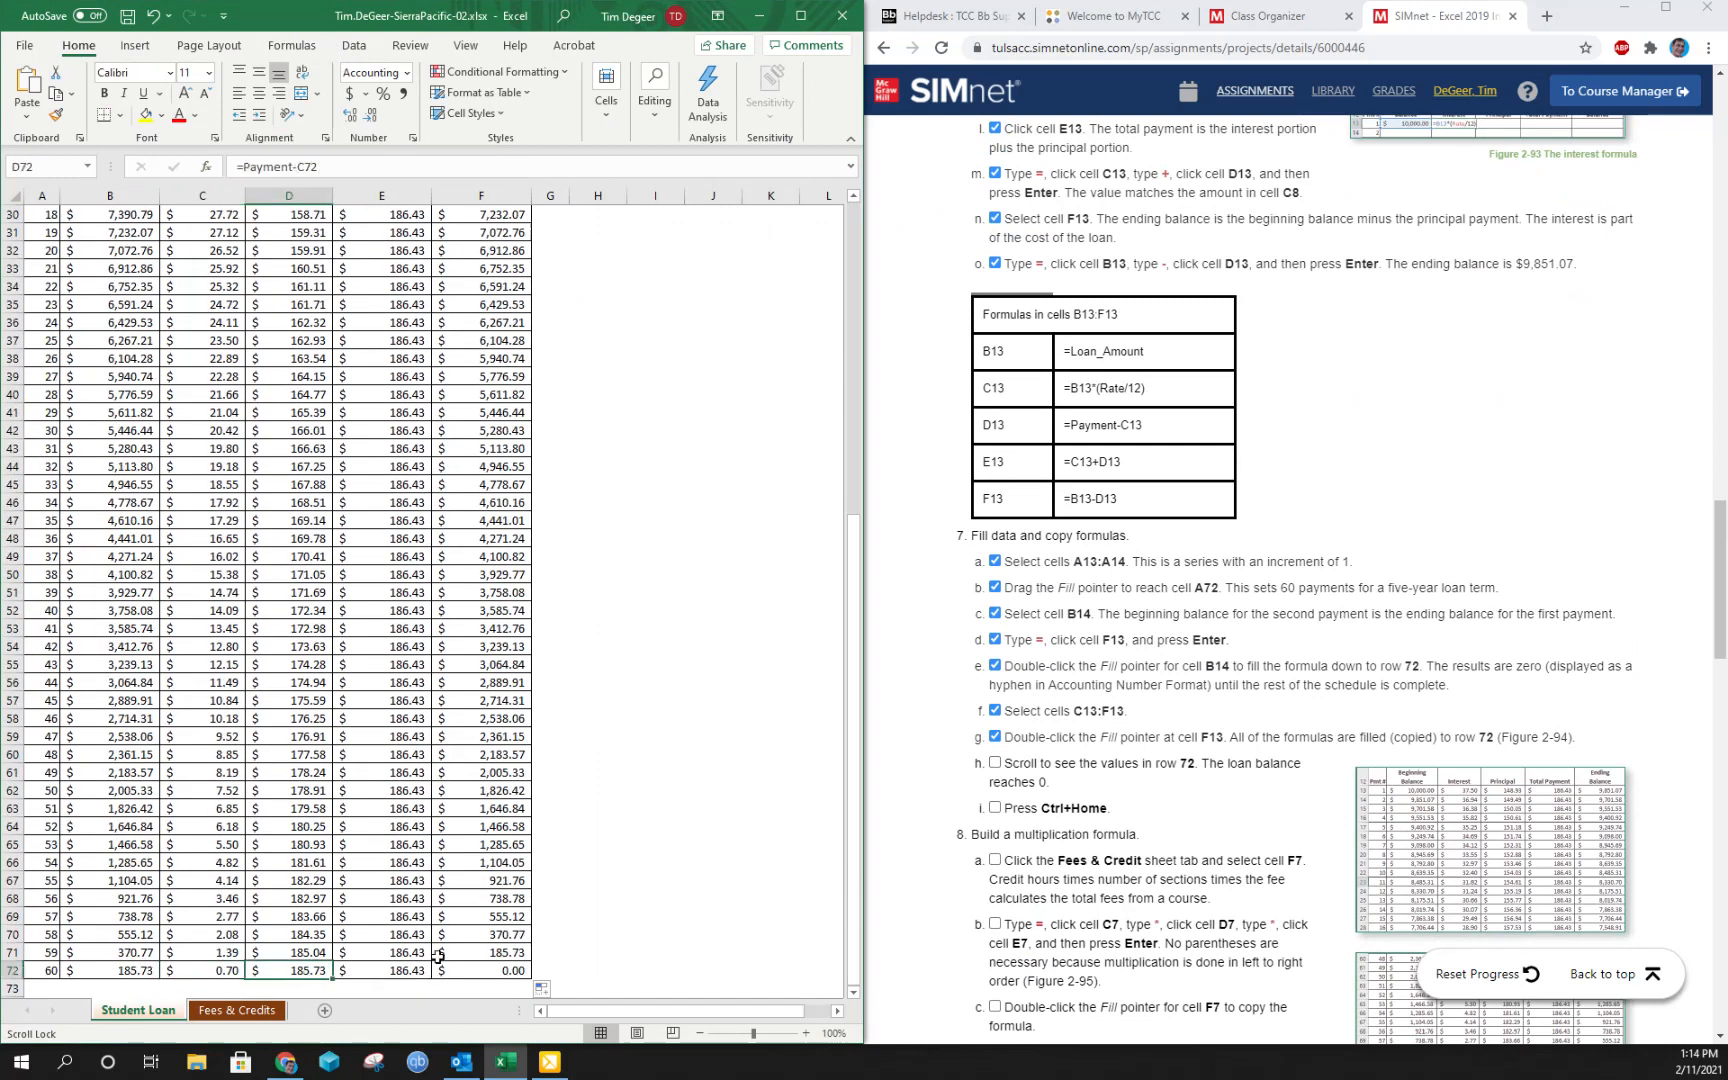
click(494, 970)
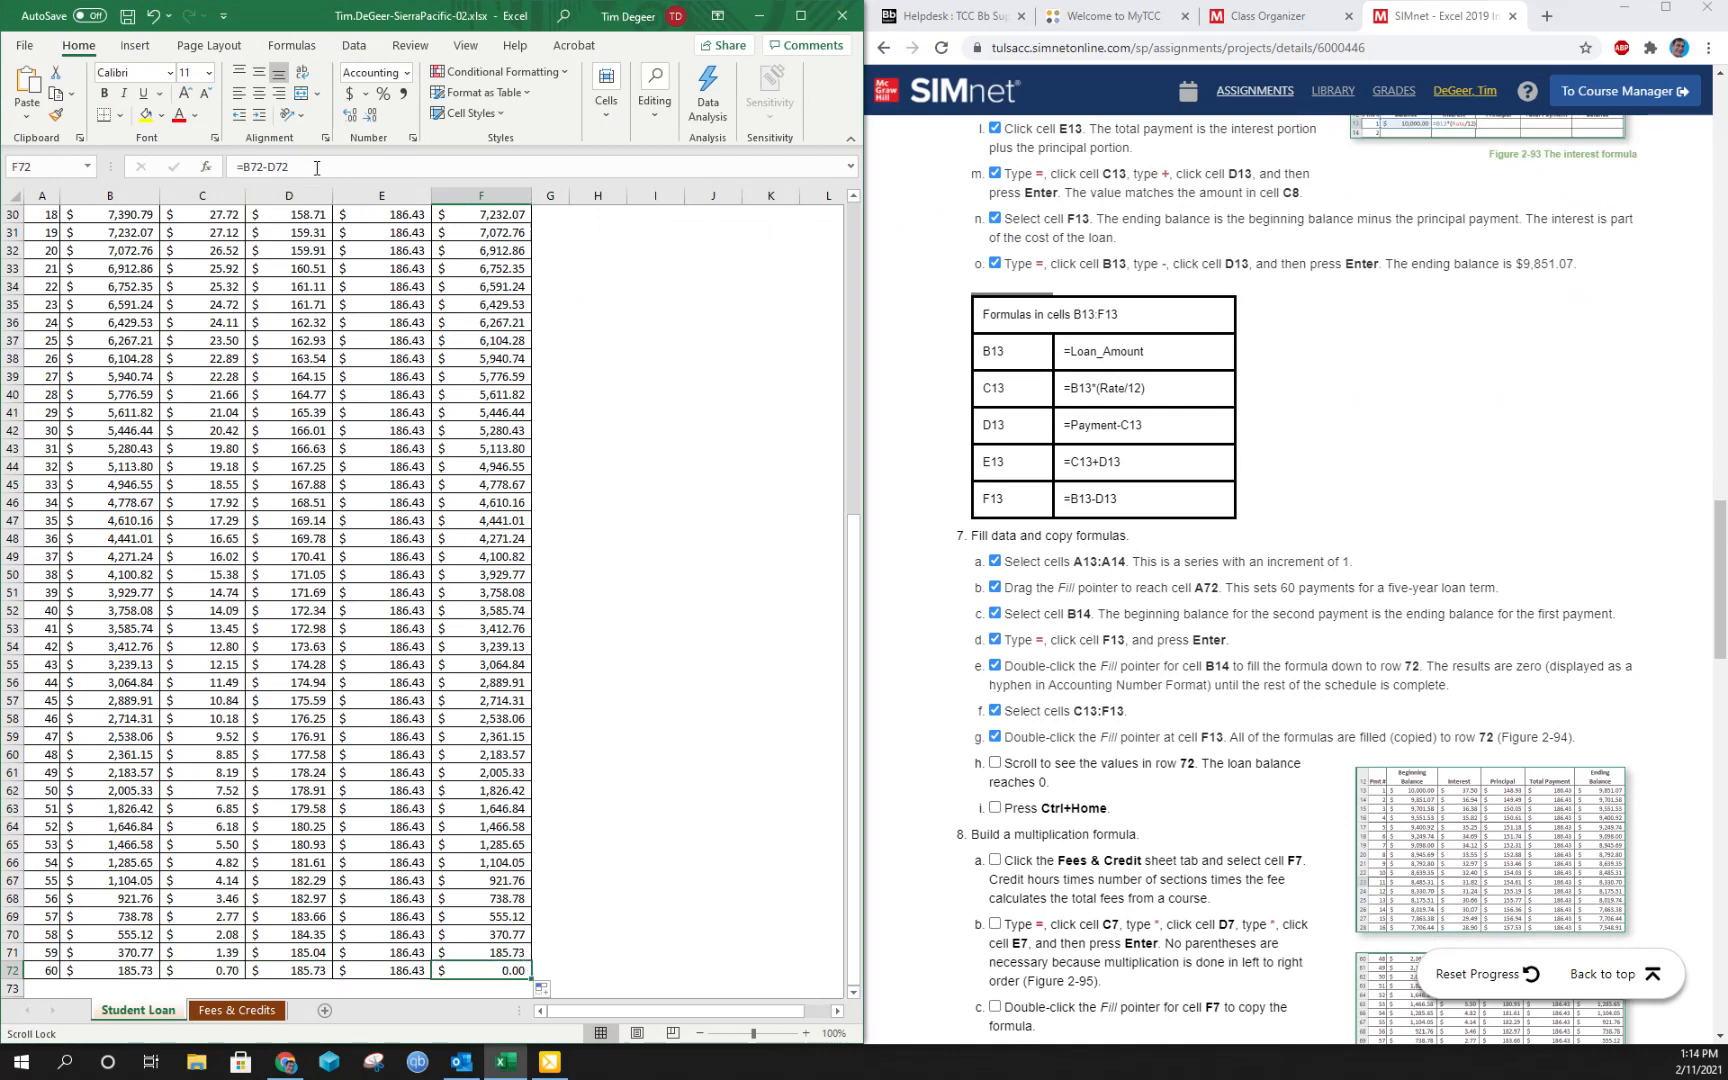
click(995, 764)
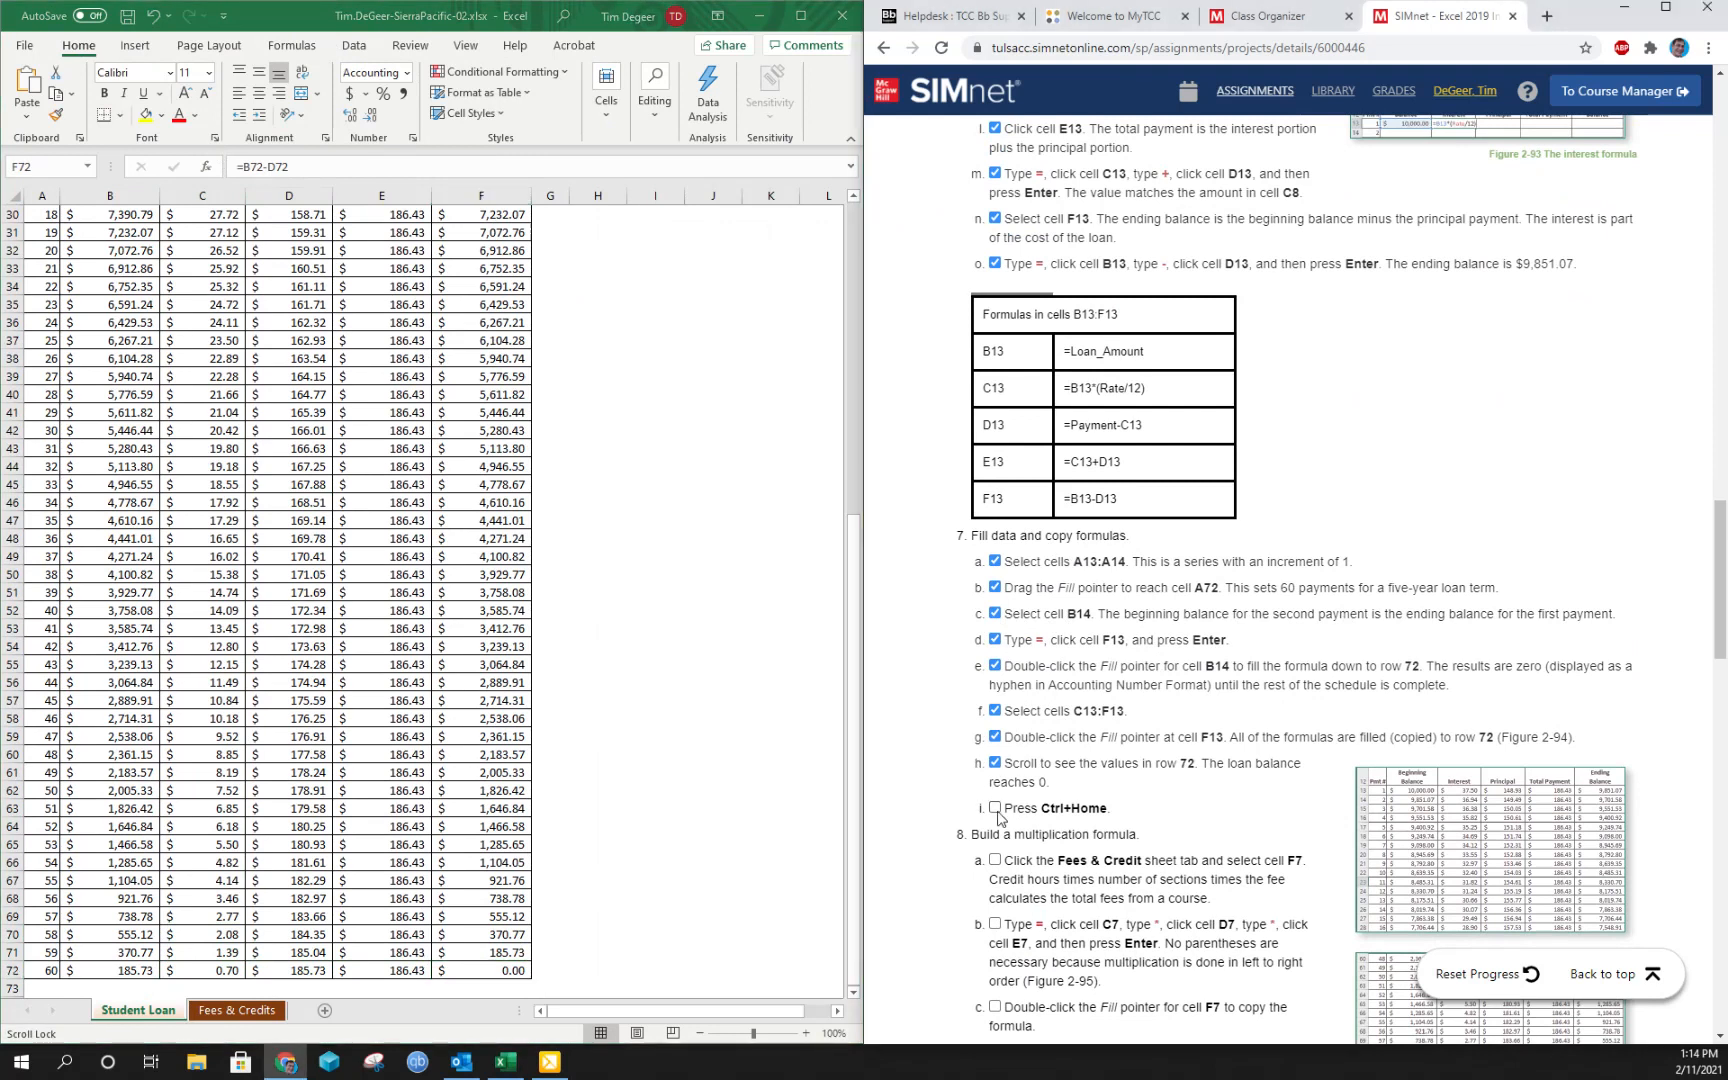
Return to cell A1 of the Student Loan sheet and check off instruction 7i.
key(ctrl+Home)
scroll(998, 818, down, 20)
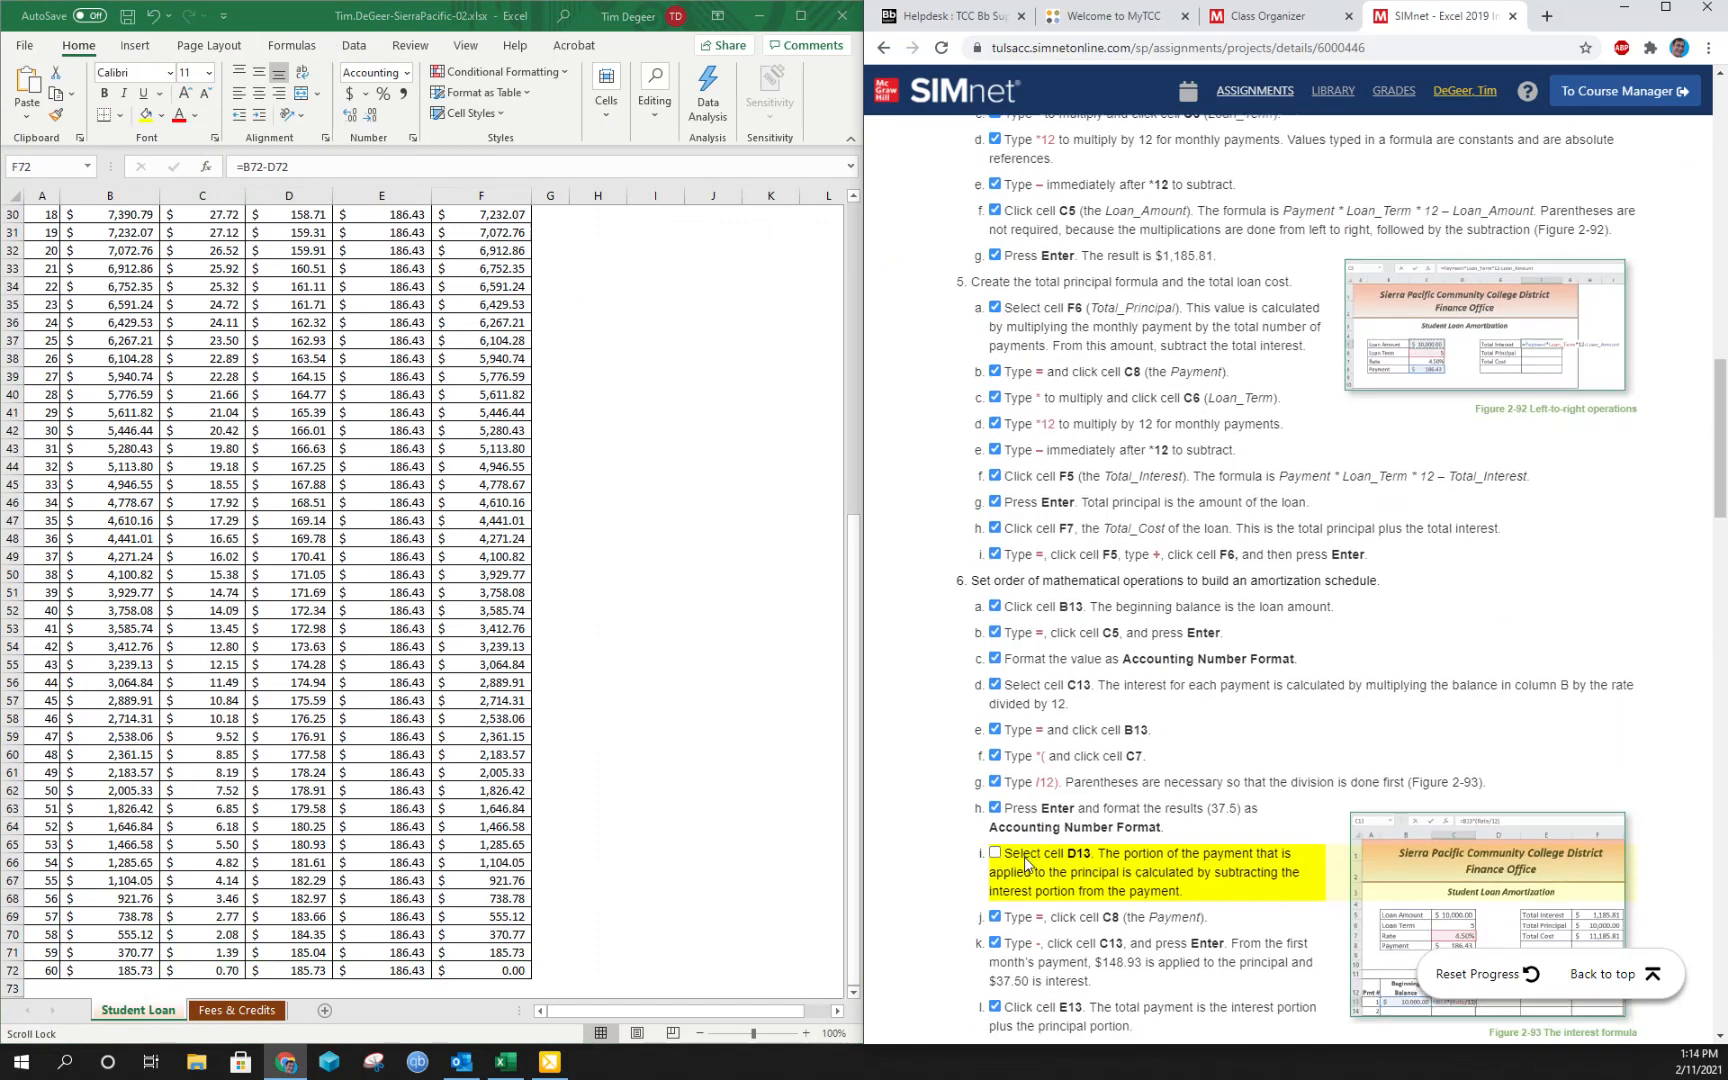
click(612, 693)
key(ctrl+Home)
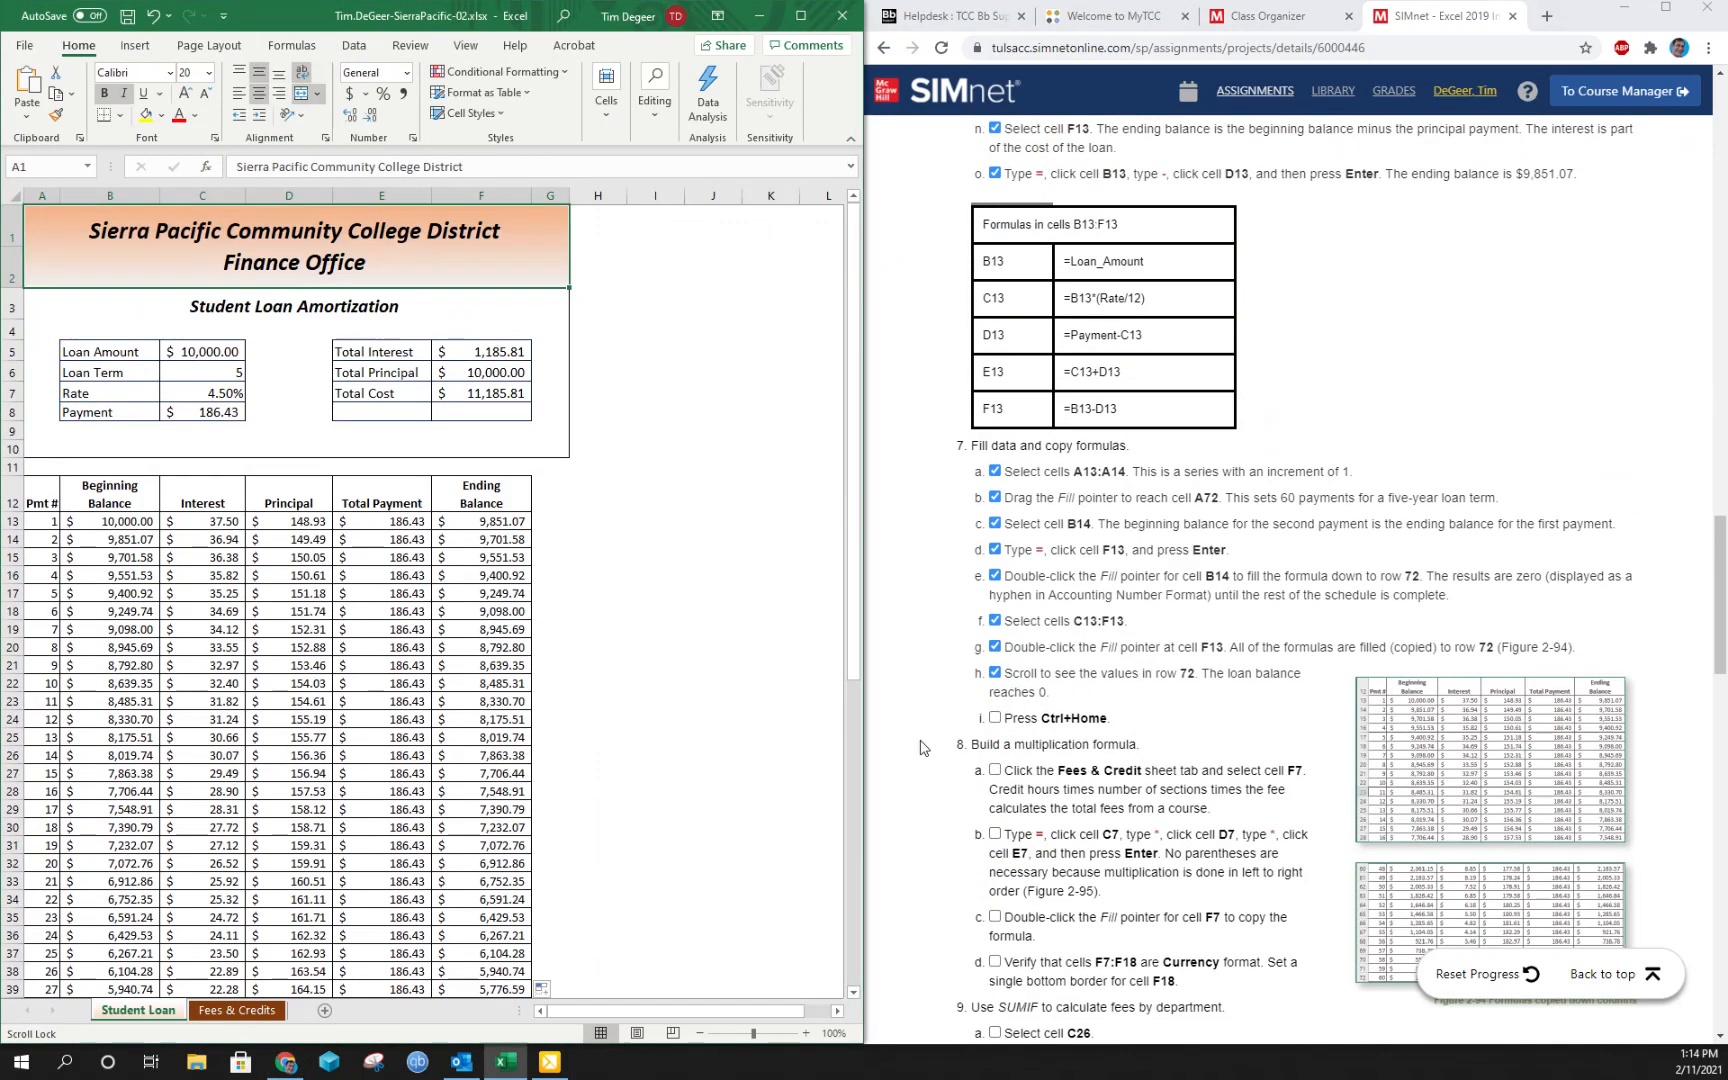
click(995, 718)
click(995, 718)
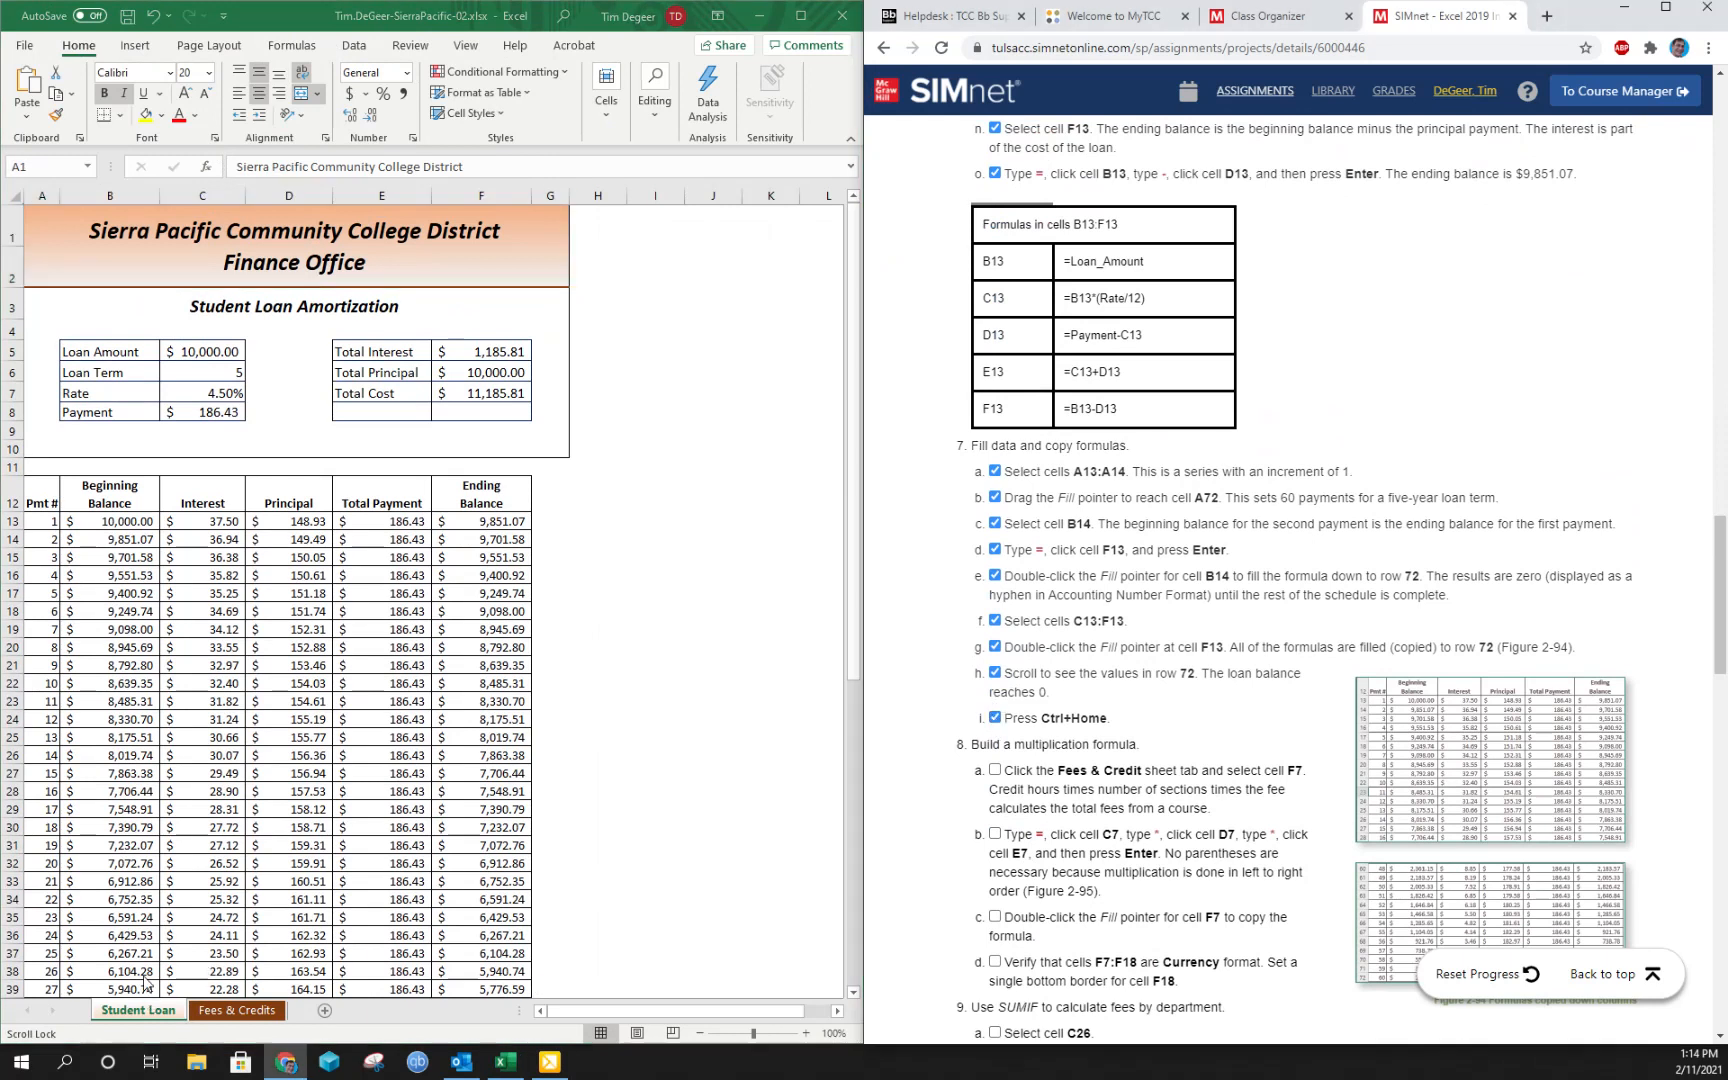
On the Fees & Credits sheet, enter =C7*D7*E7 in Total Fees cell F7 and check off instructions 8a and 8b.
click(239, 1011)
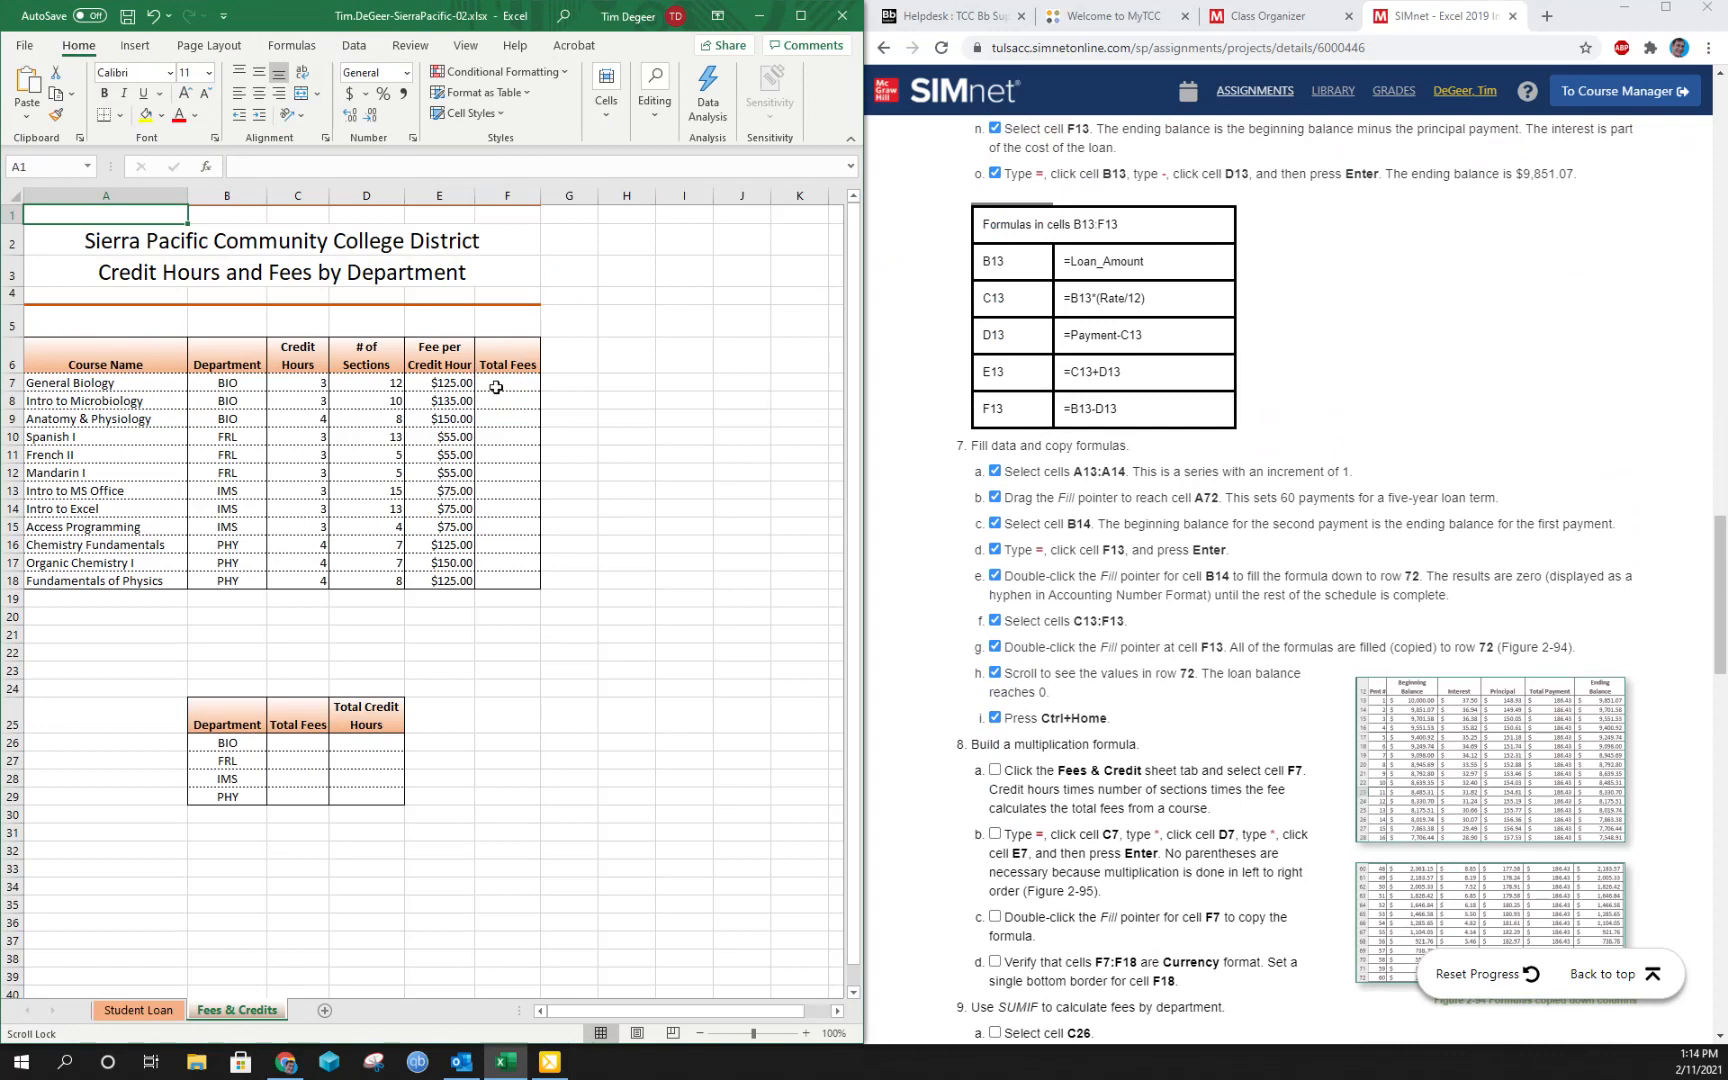
scroll(1068, 768, down, 2)
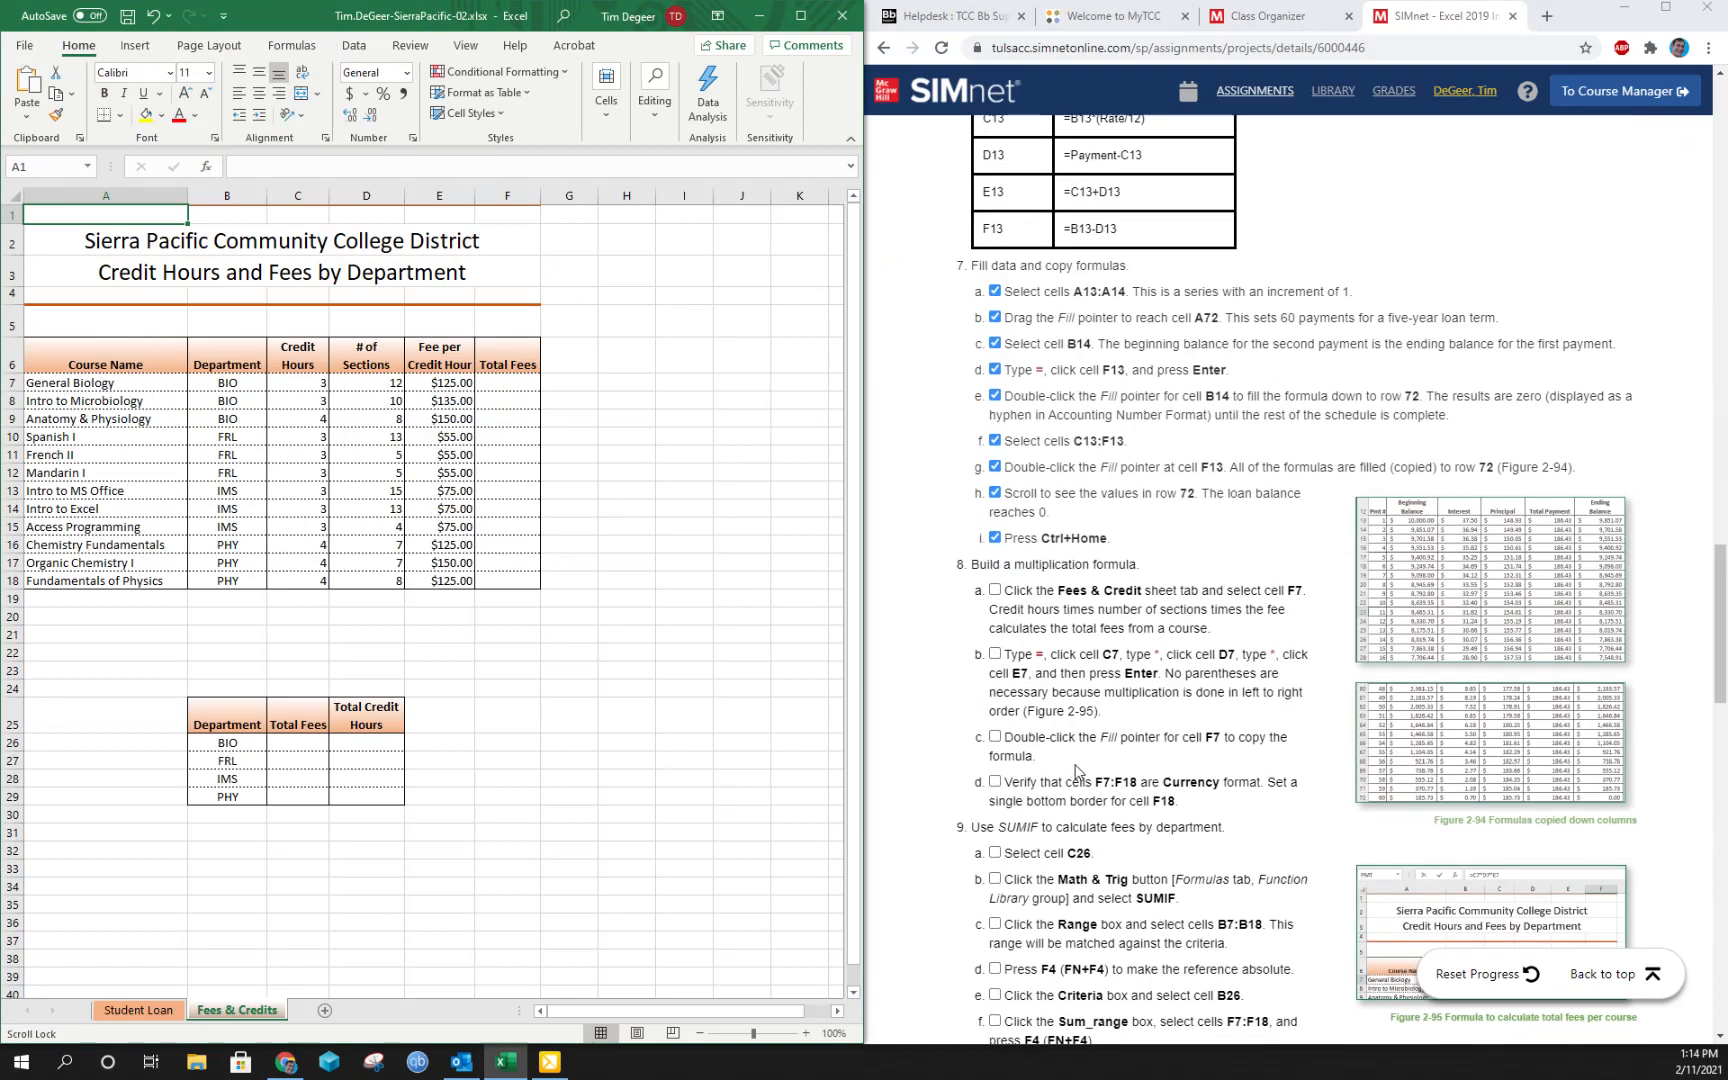
click(493, 384)
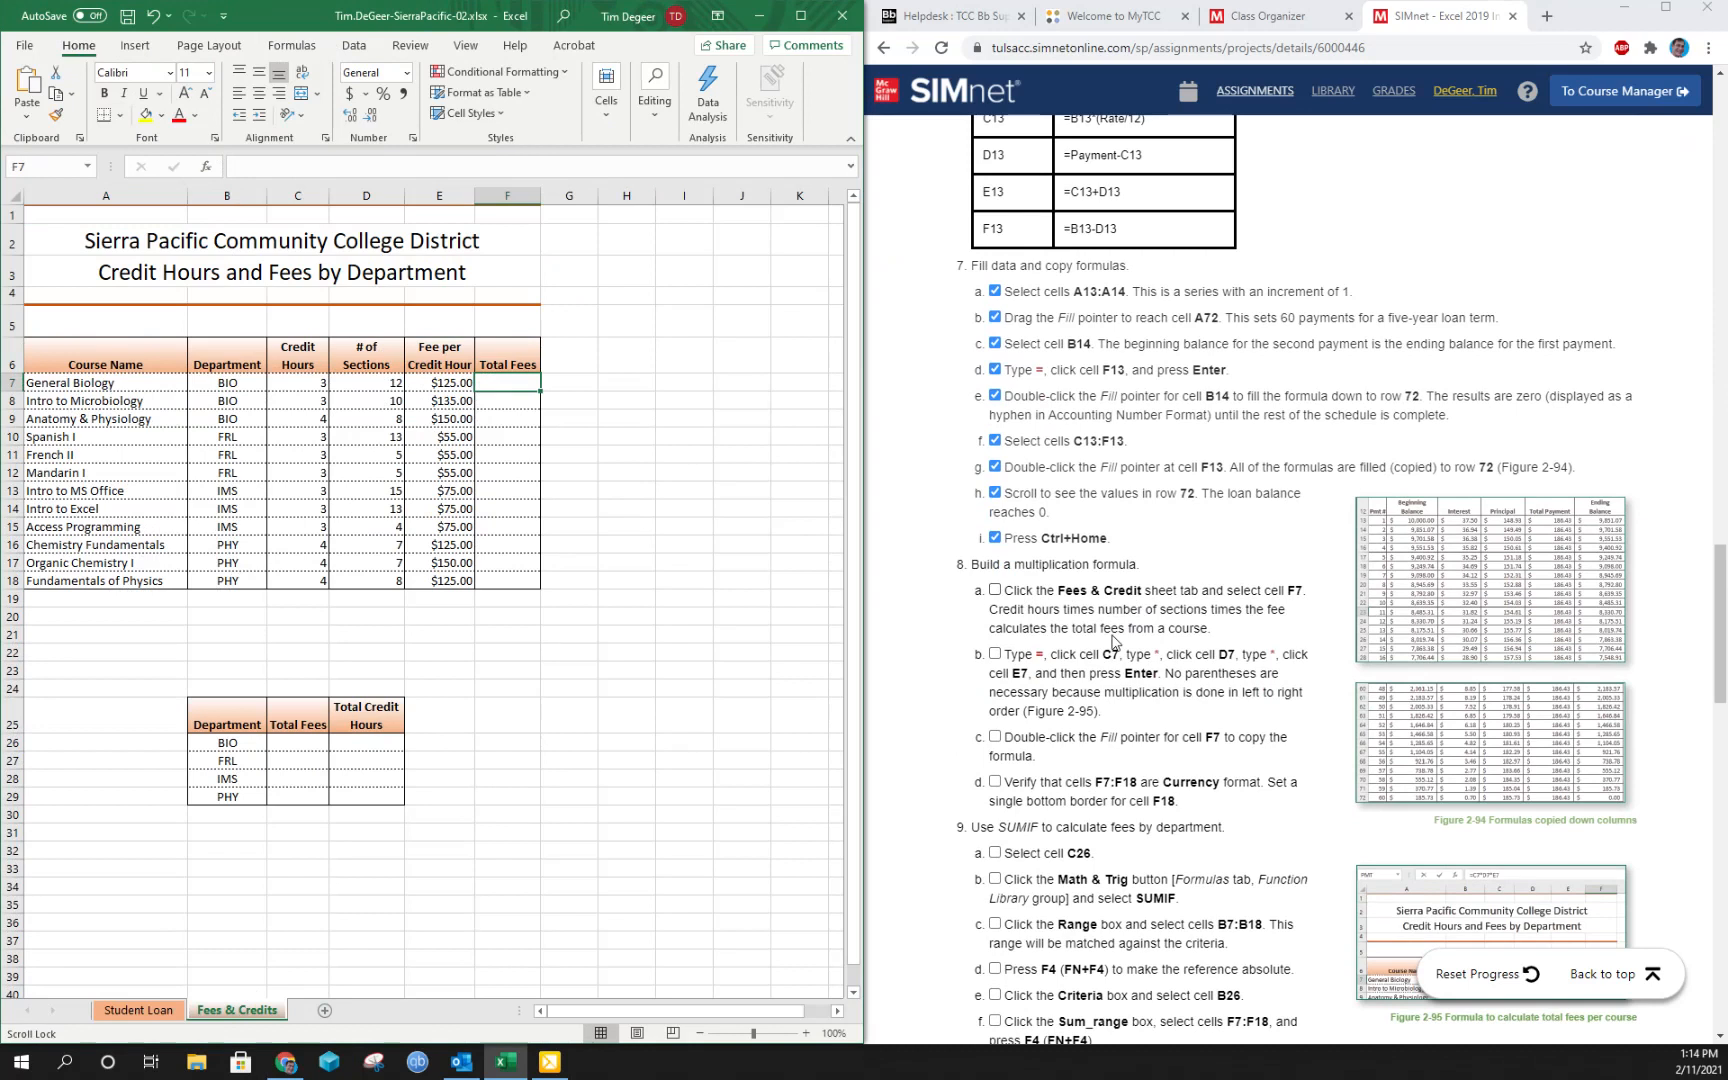
text(=)
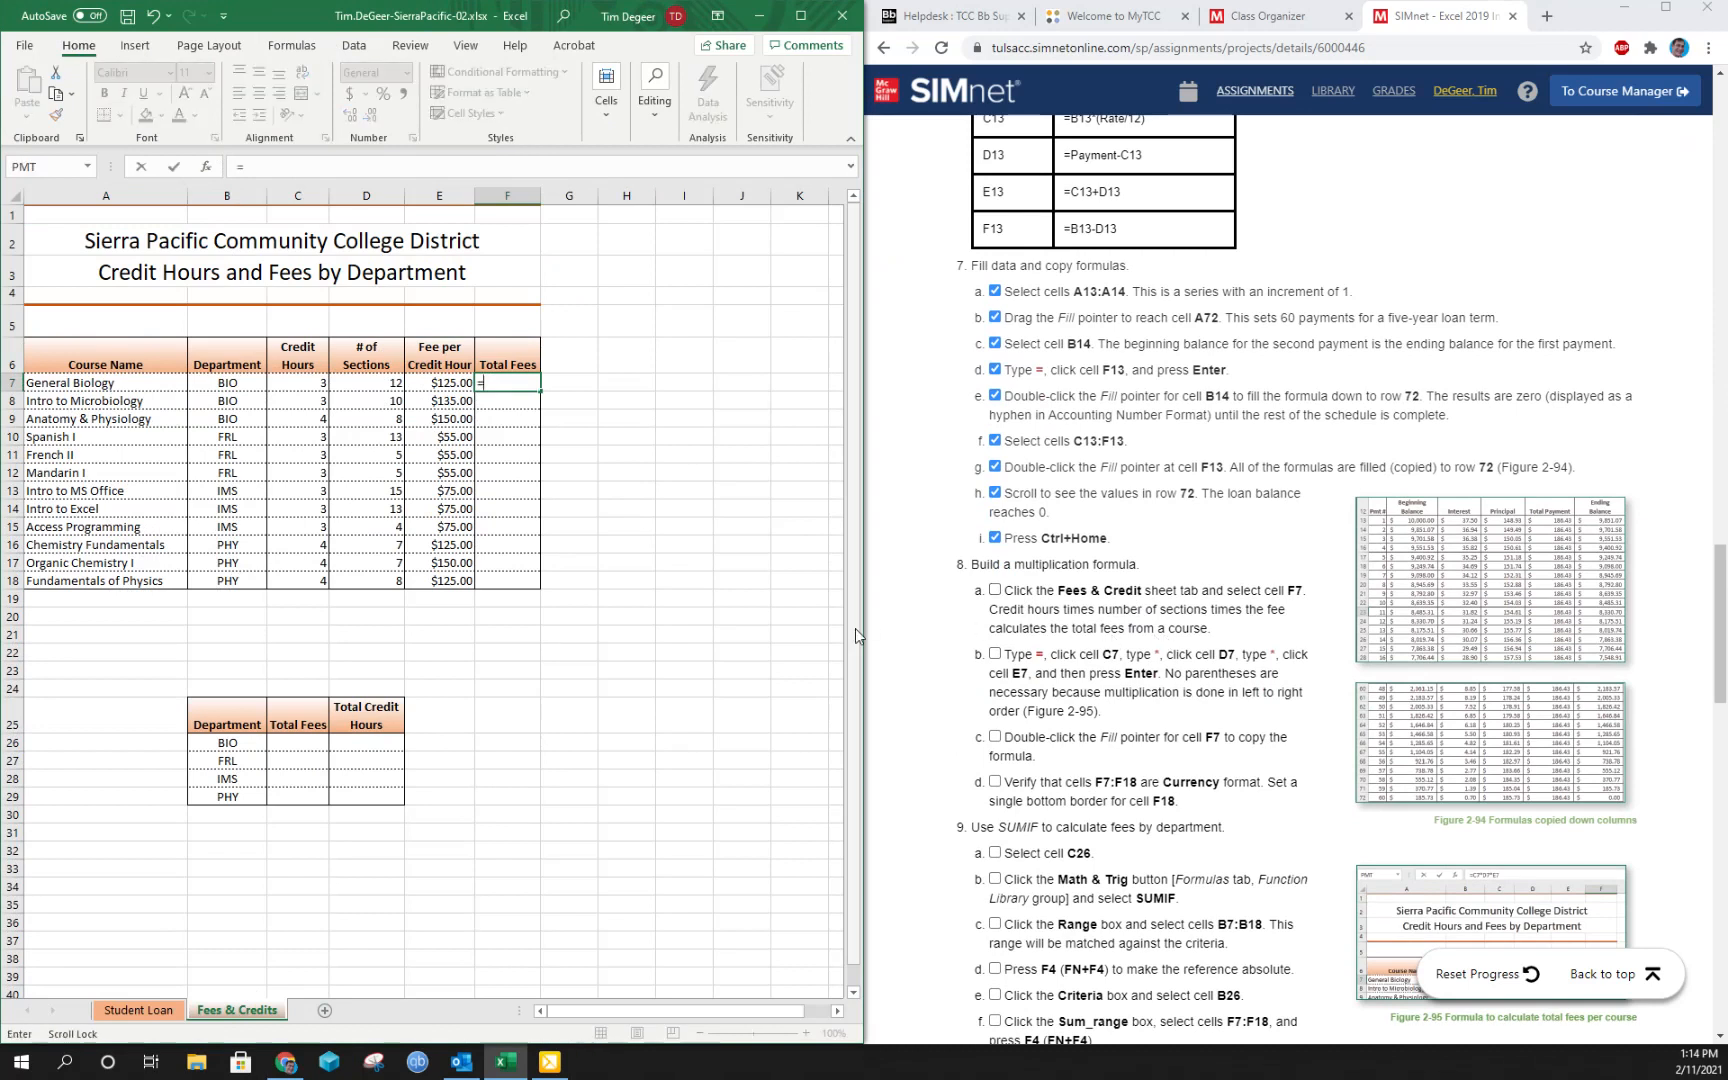
click(297, 385)
text(*)
click(354, 380)
text(*)
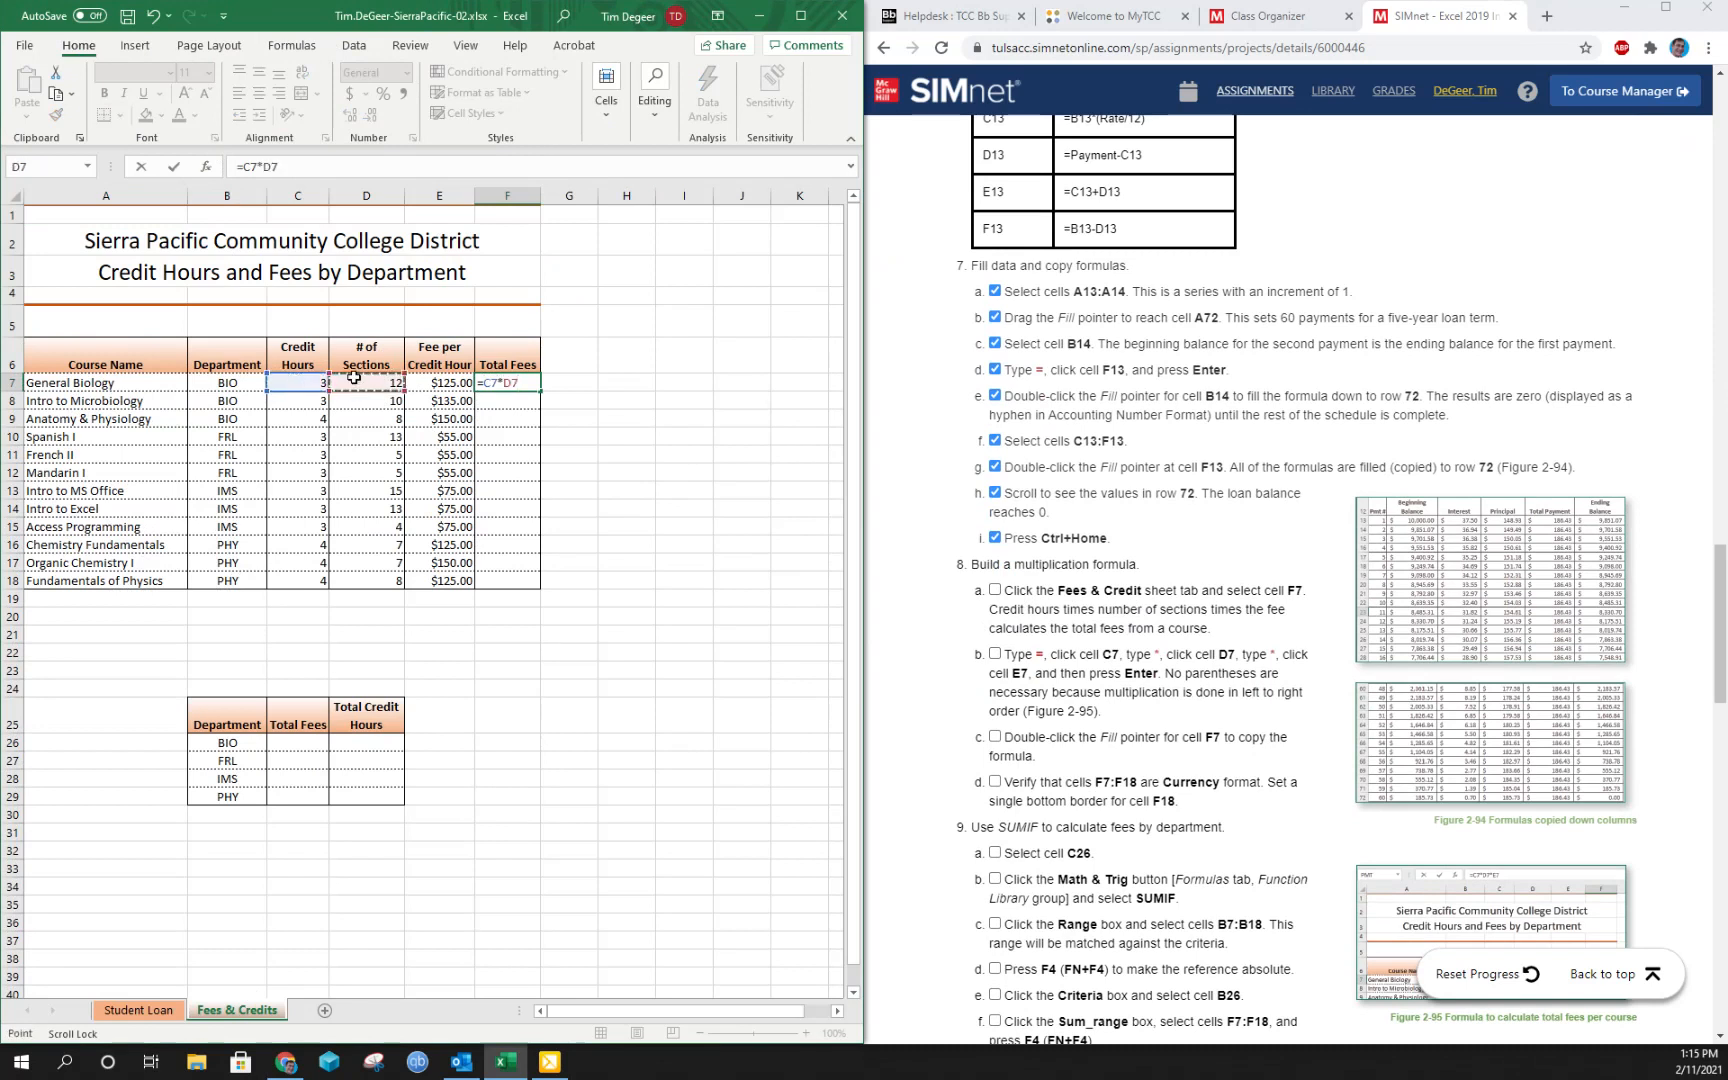
click(440, 380)
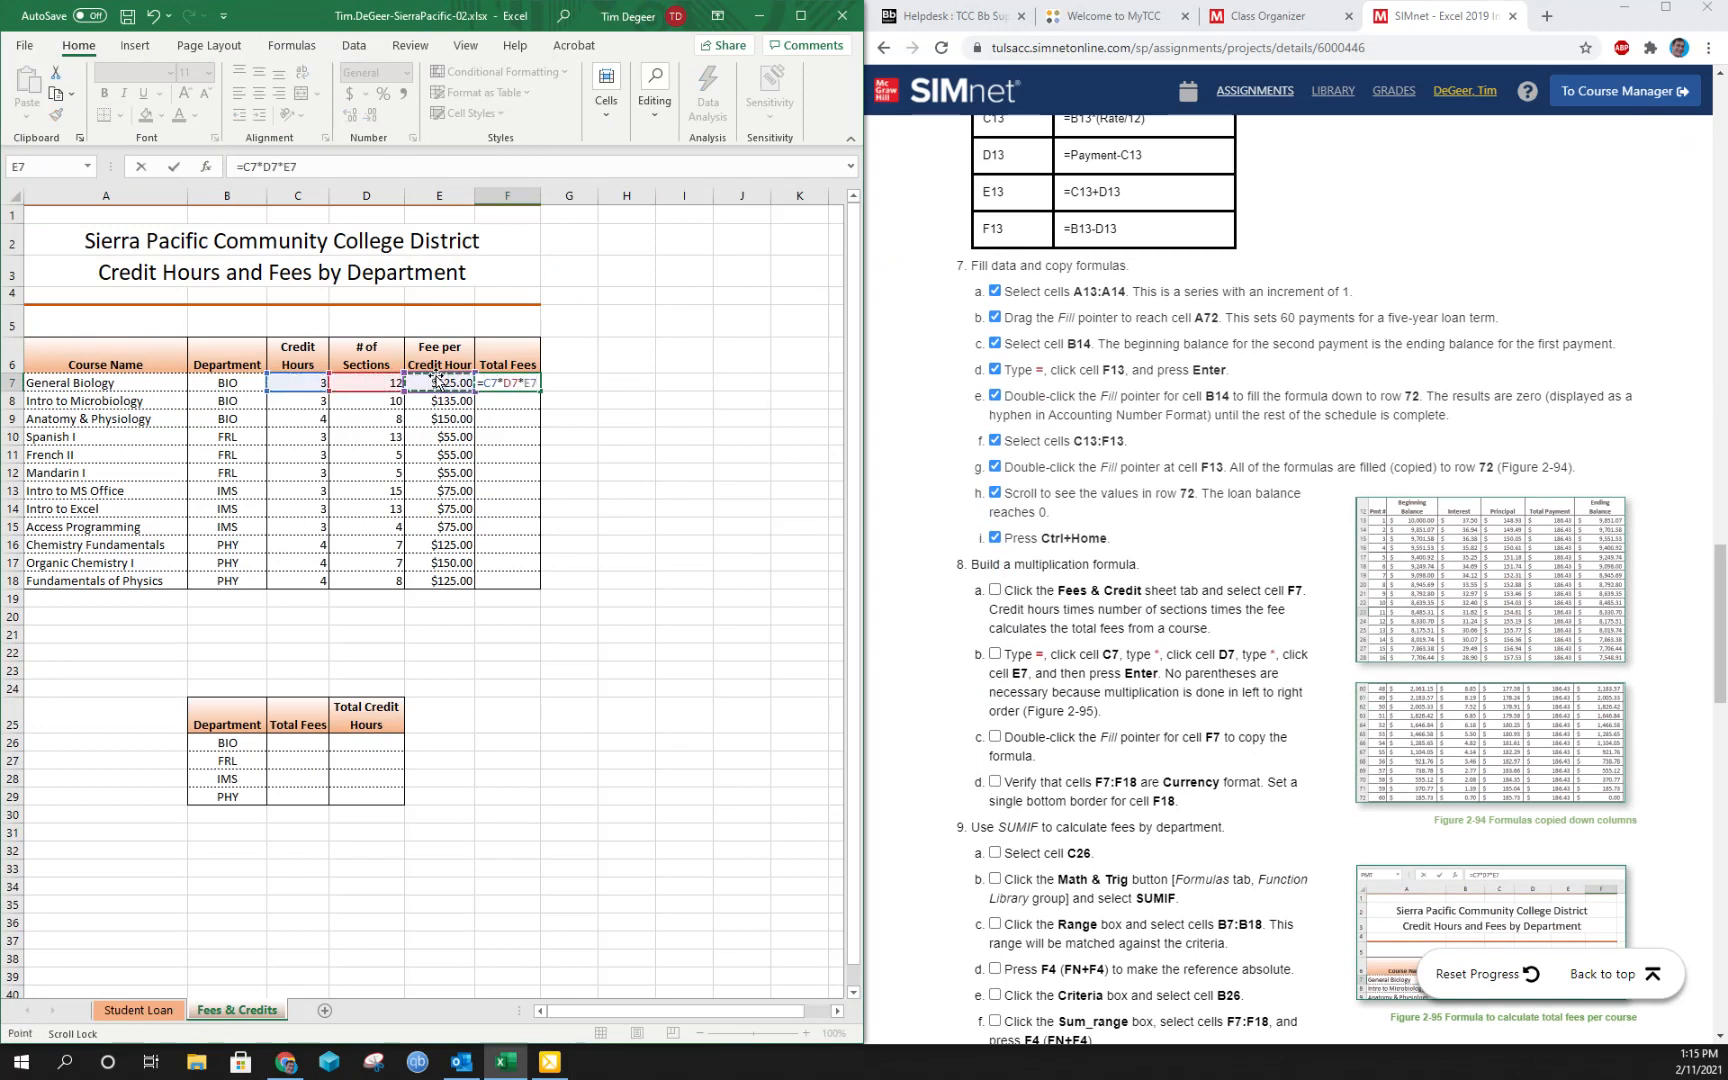
key(Return)
click(506, 382)
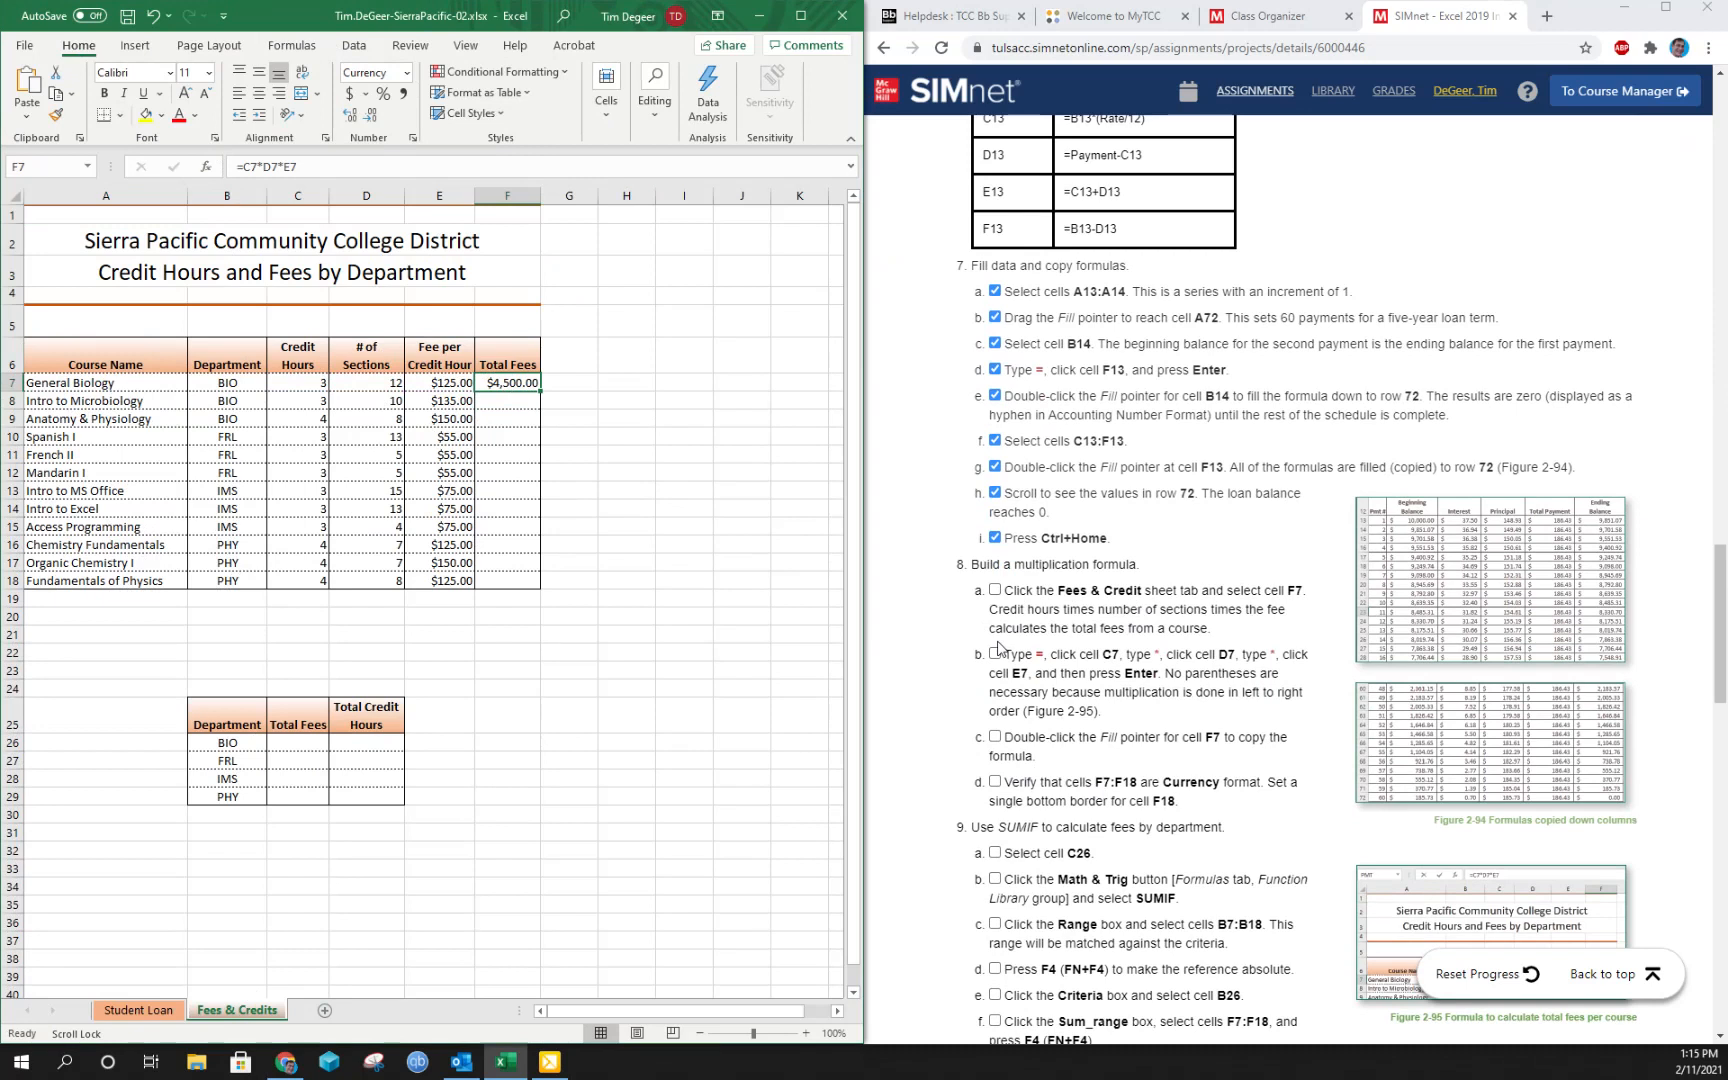
click(993, 590)
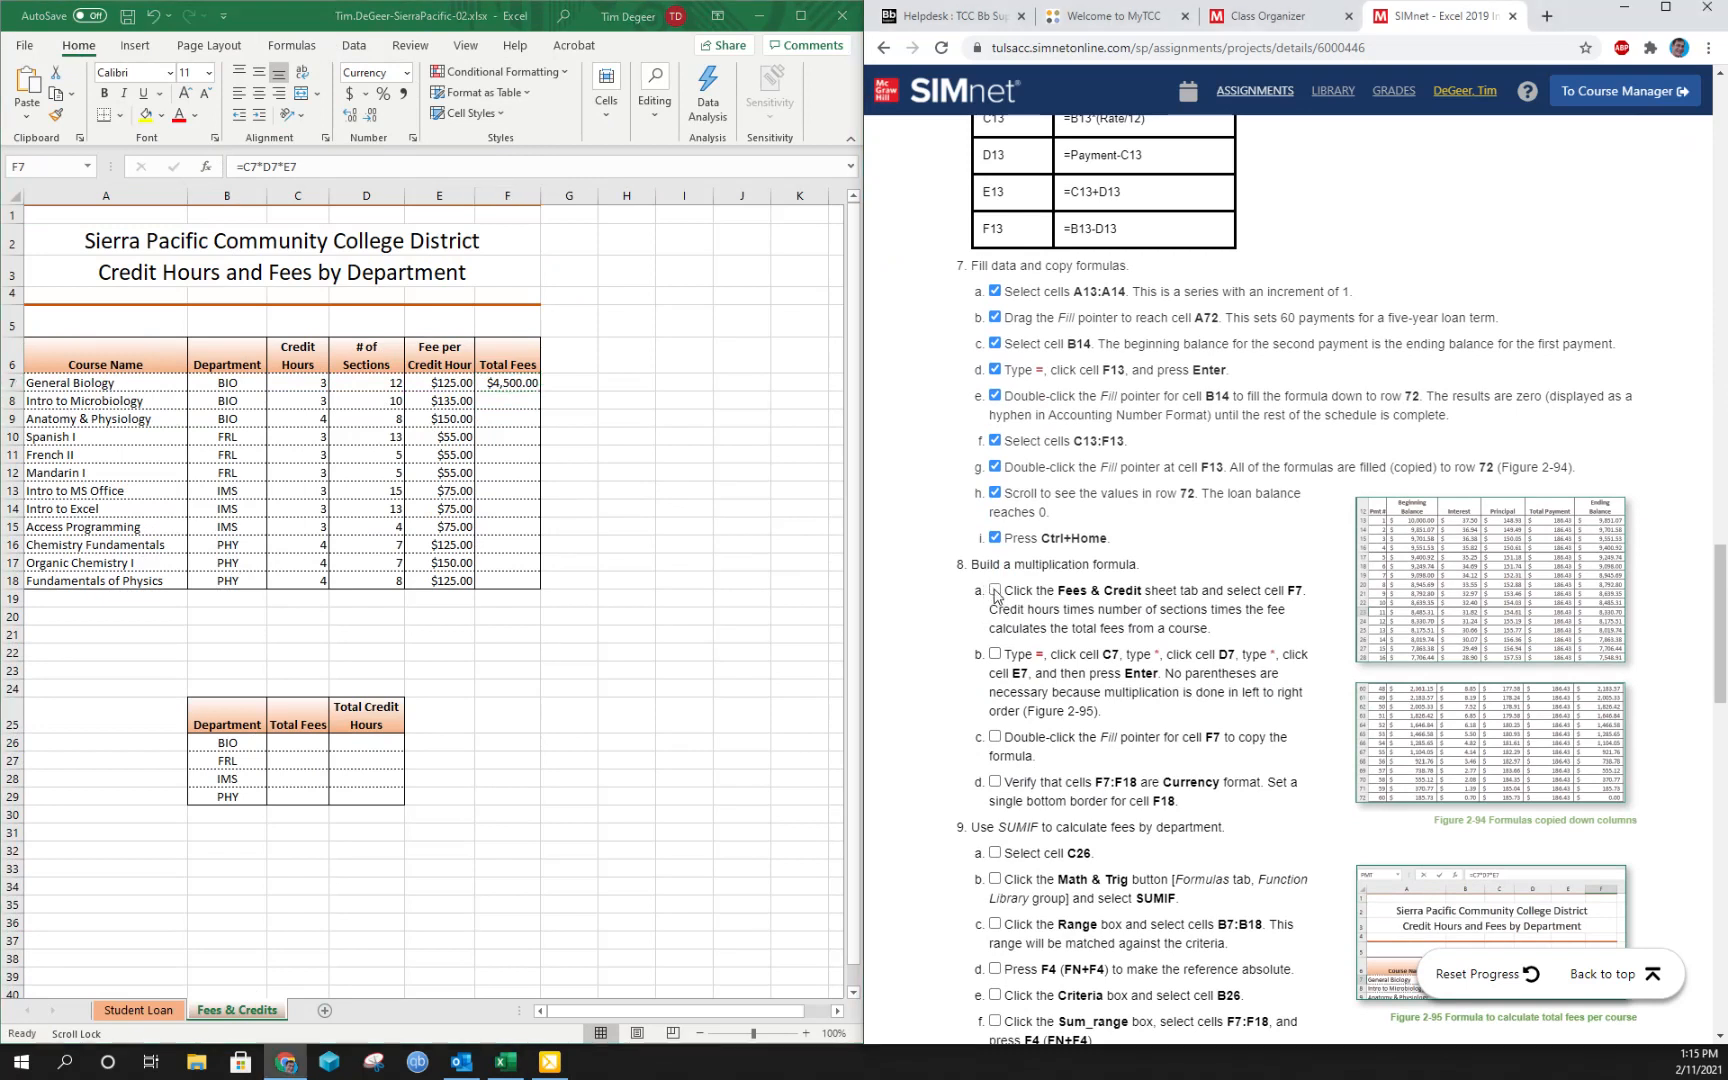
click(994, 654)
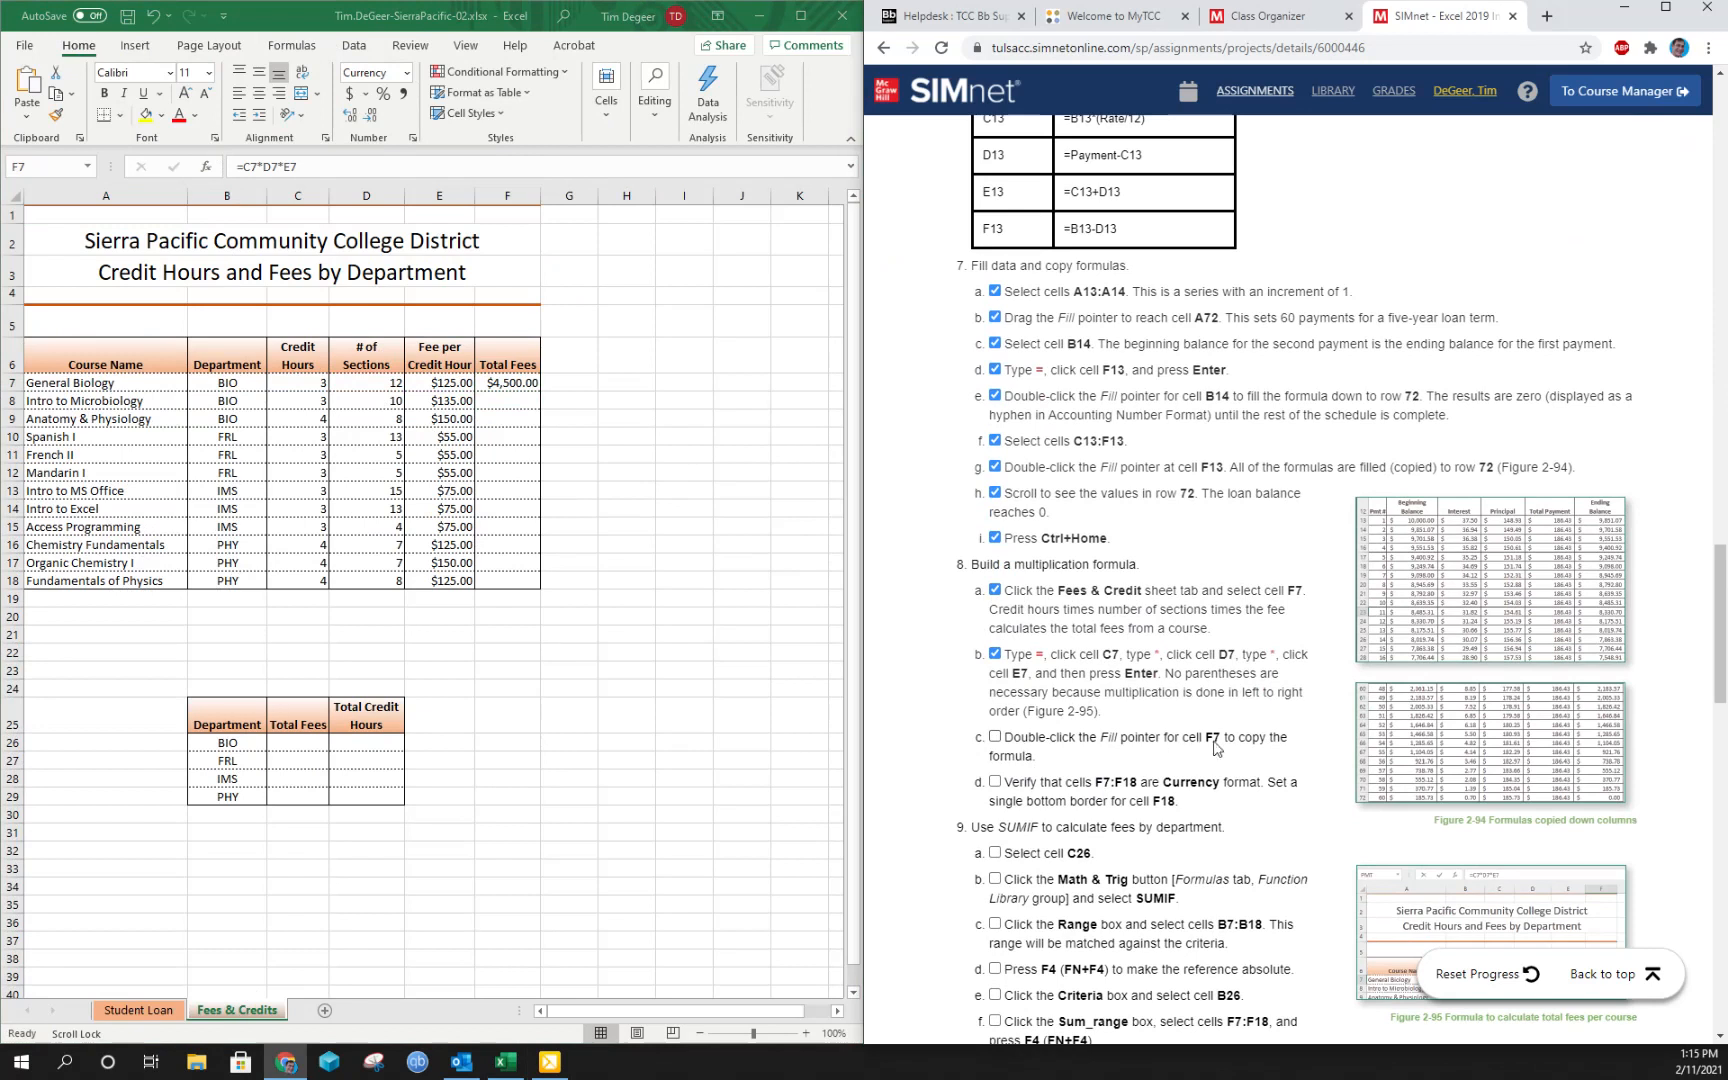
Fill the Total Fees formula from F7 down to F18, review the copies, and check off instruction 8c.
click(510, 381)
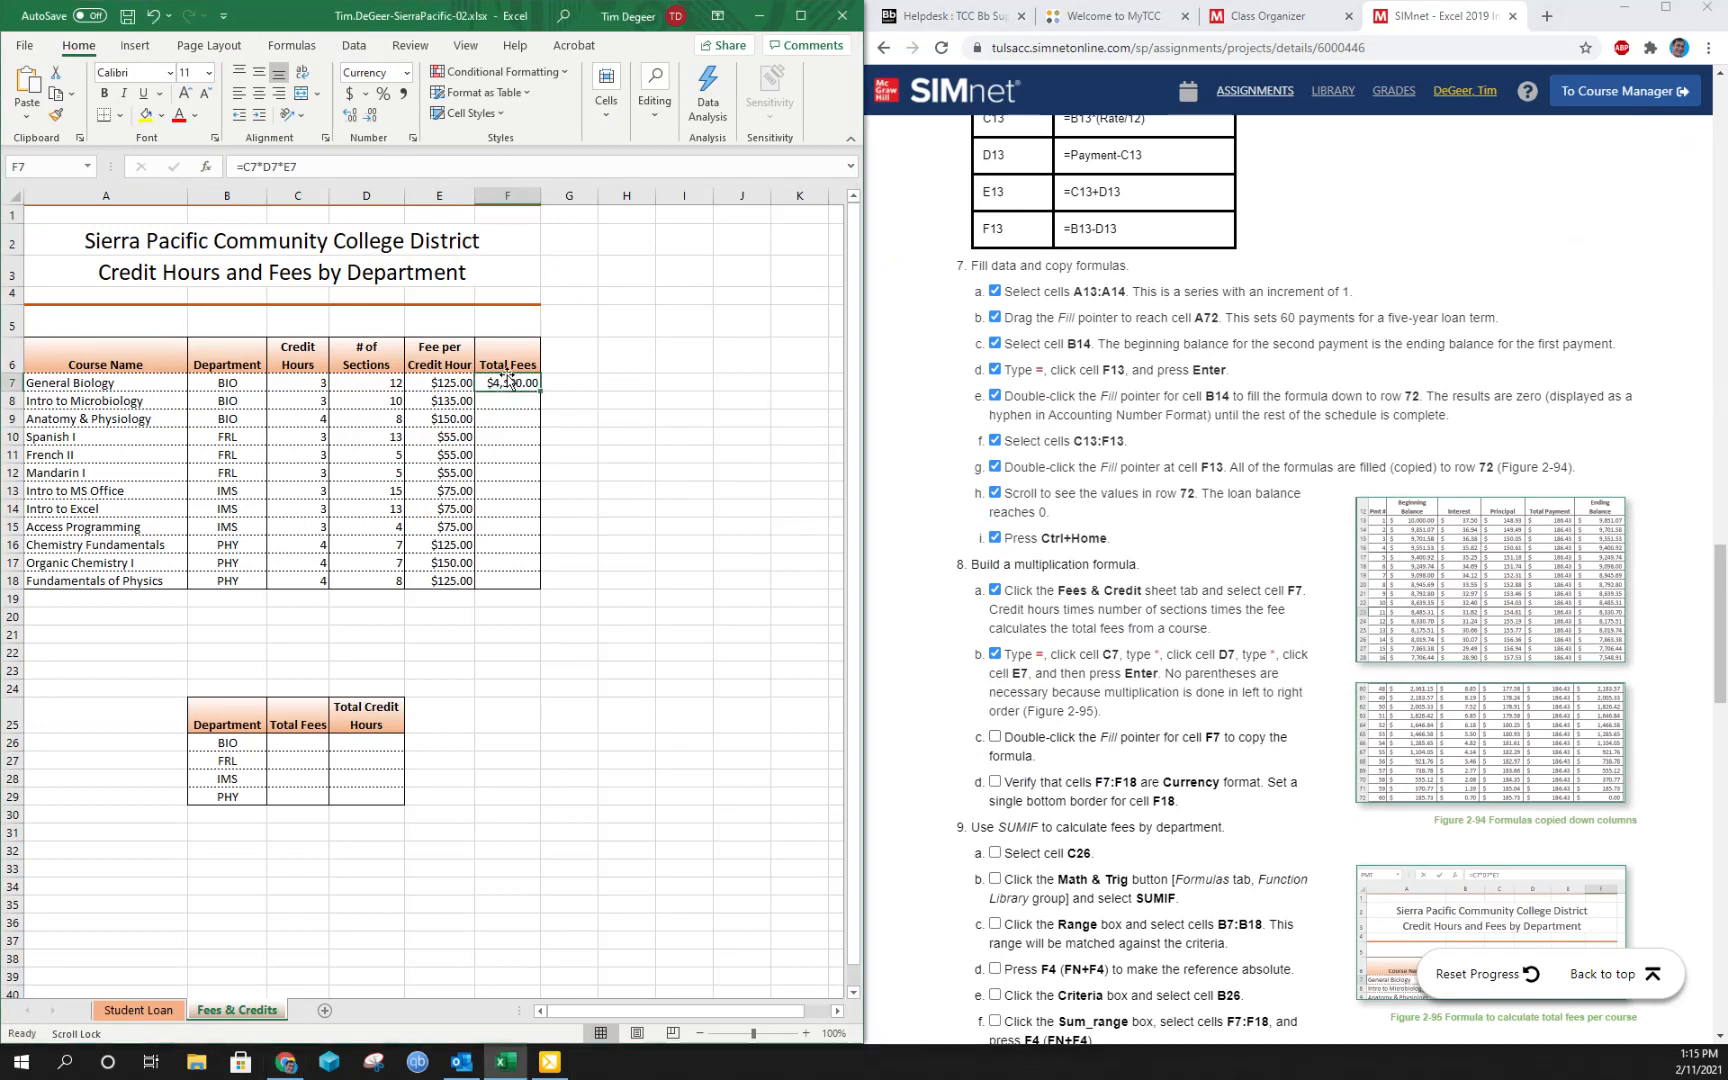
double_click(539, 390)
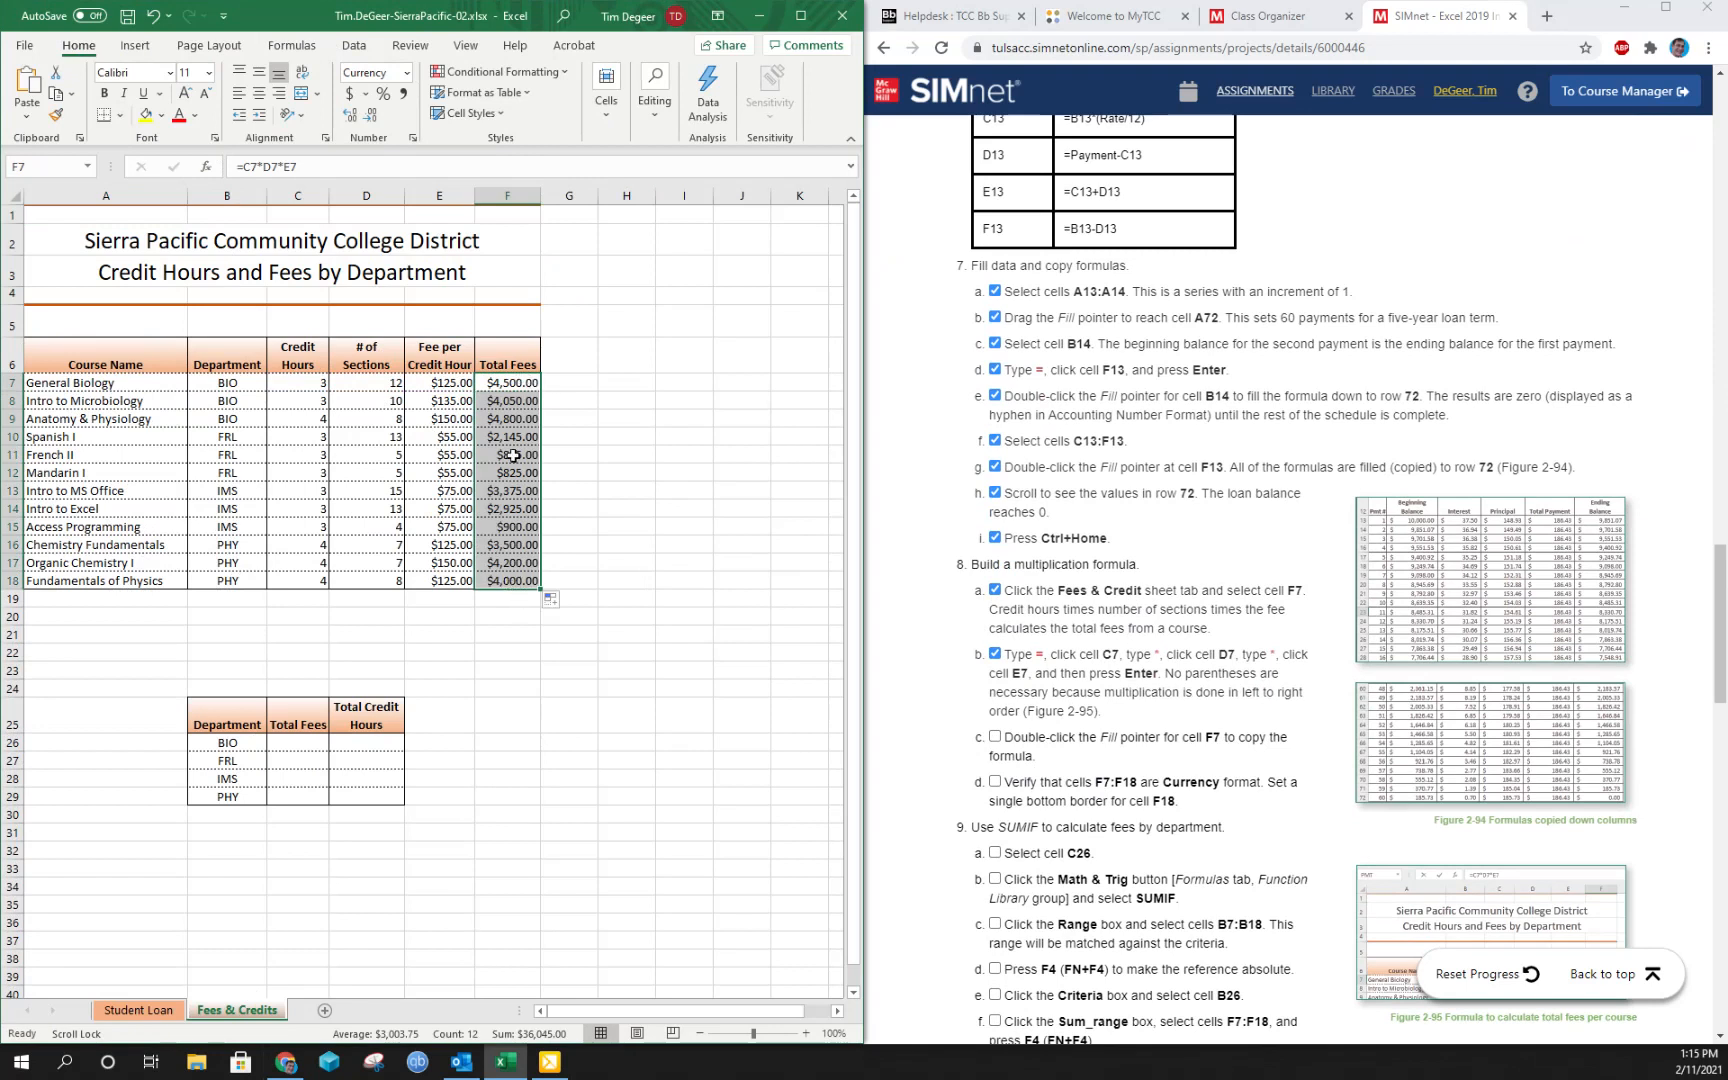
click(513, 400)
click(513, 418)
click(513, 440)
click(510, 474)
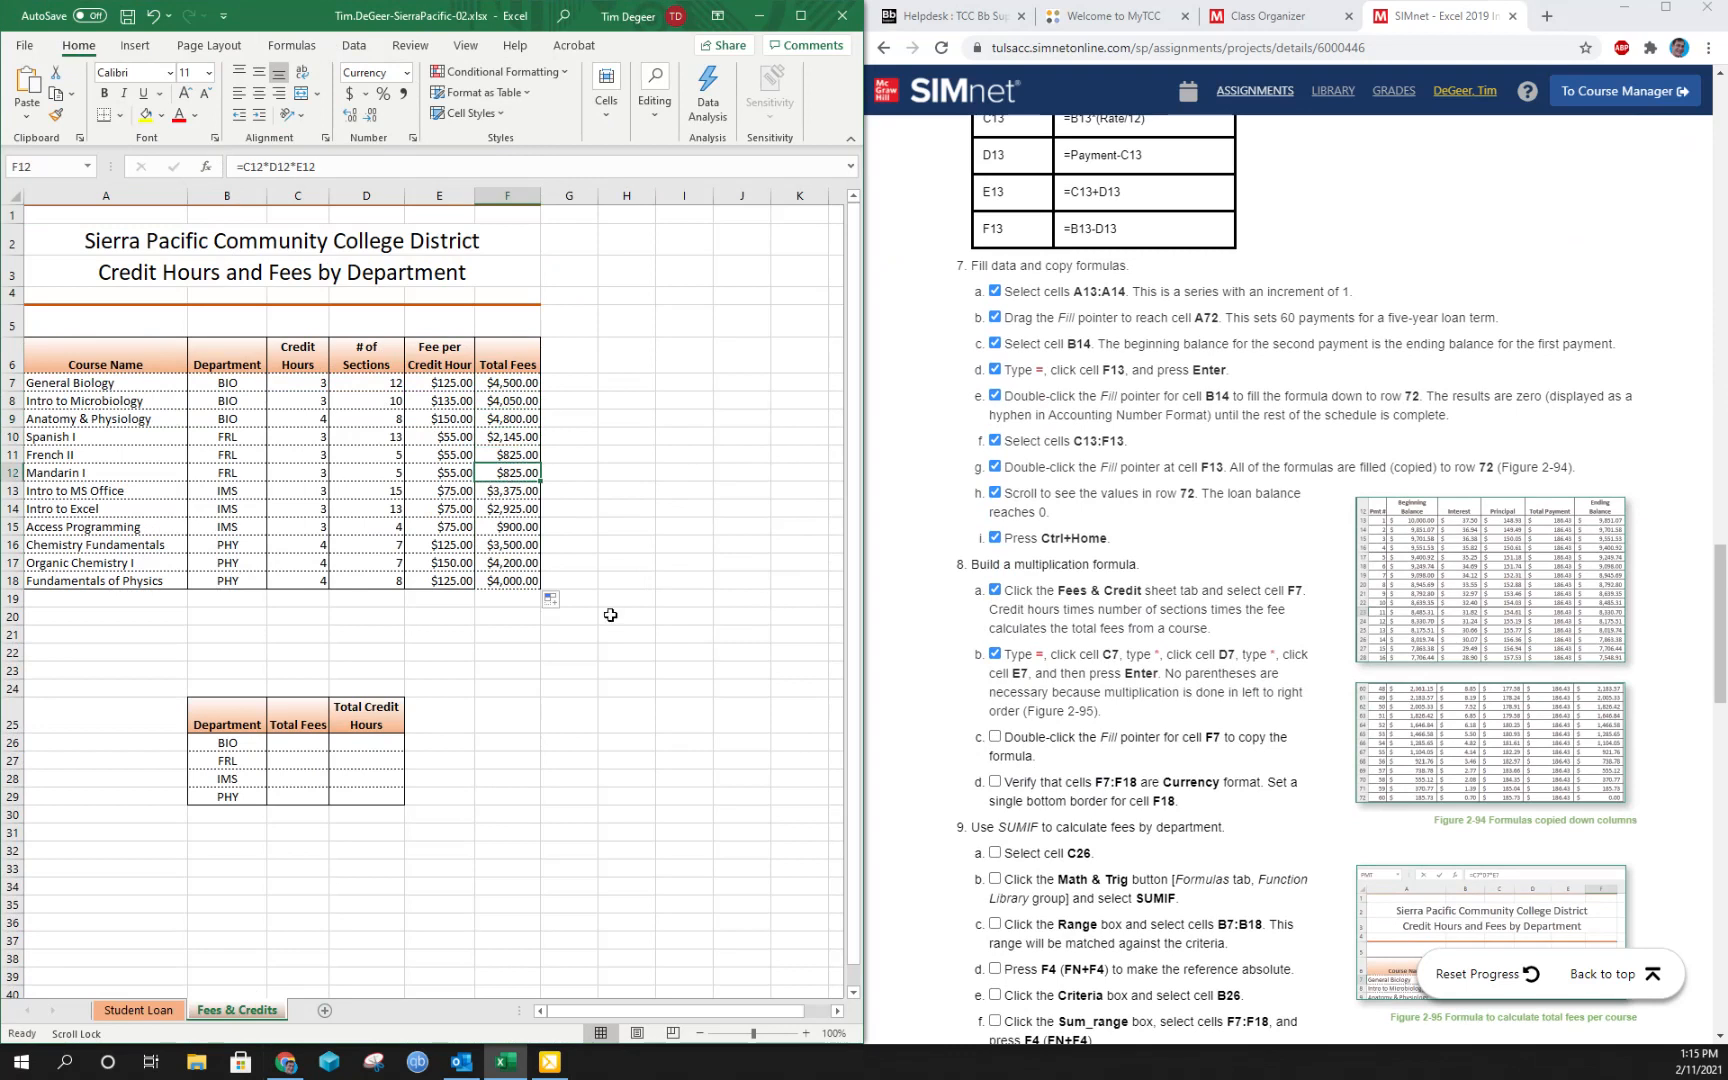
click(995, 738)
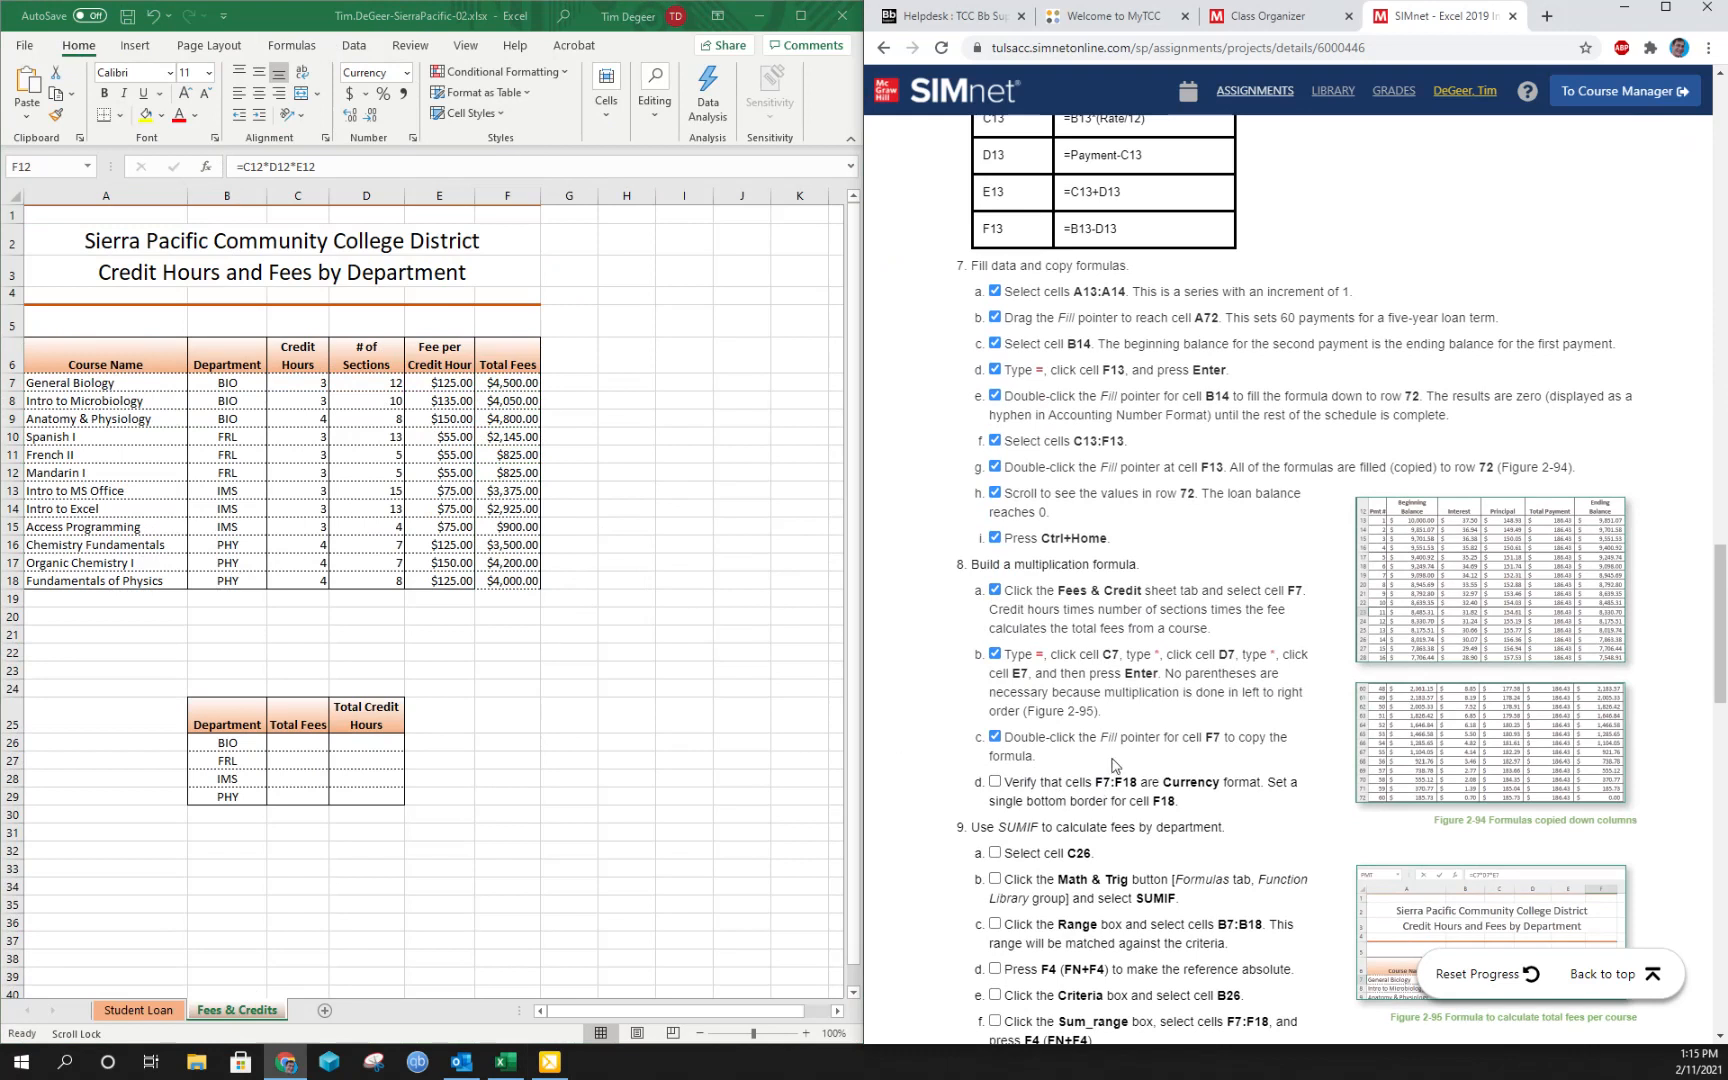
Verify the Currency format of F7:F18, add a single bottom border to cell F18, and check off instruction 8d.
click(497, 441)
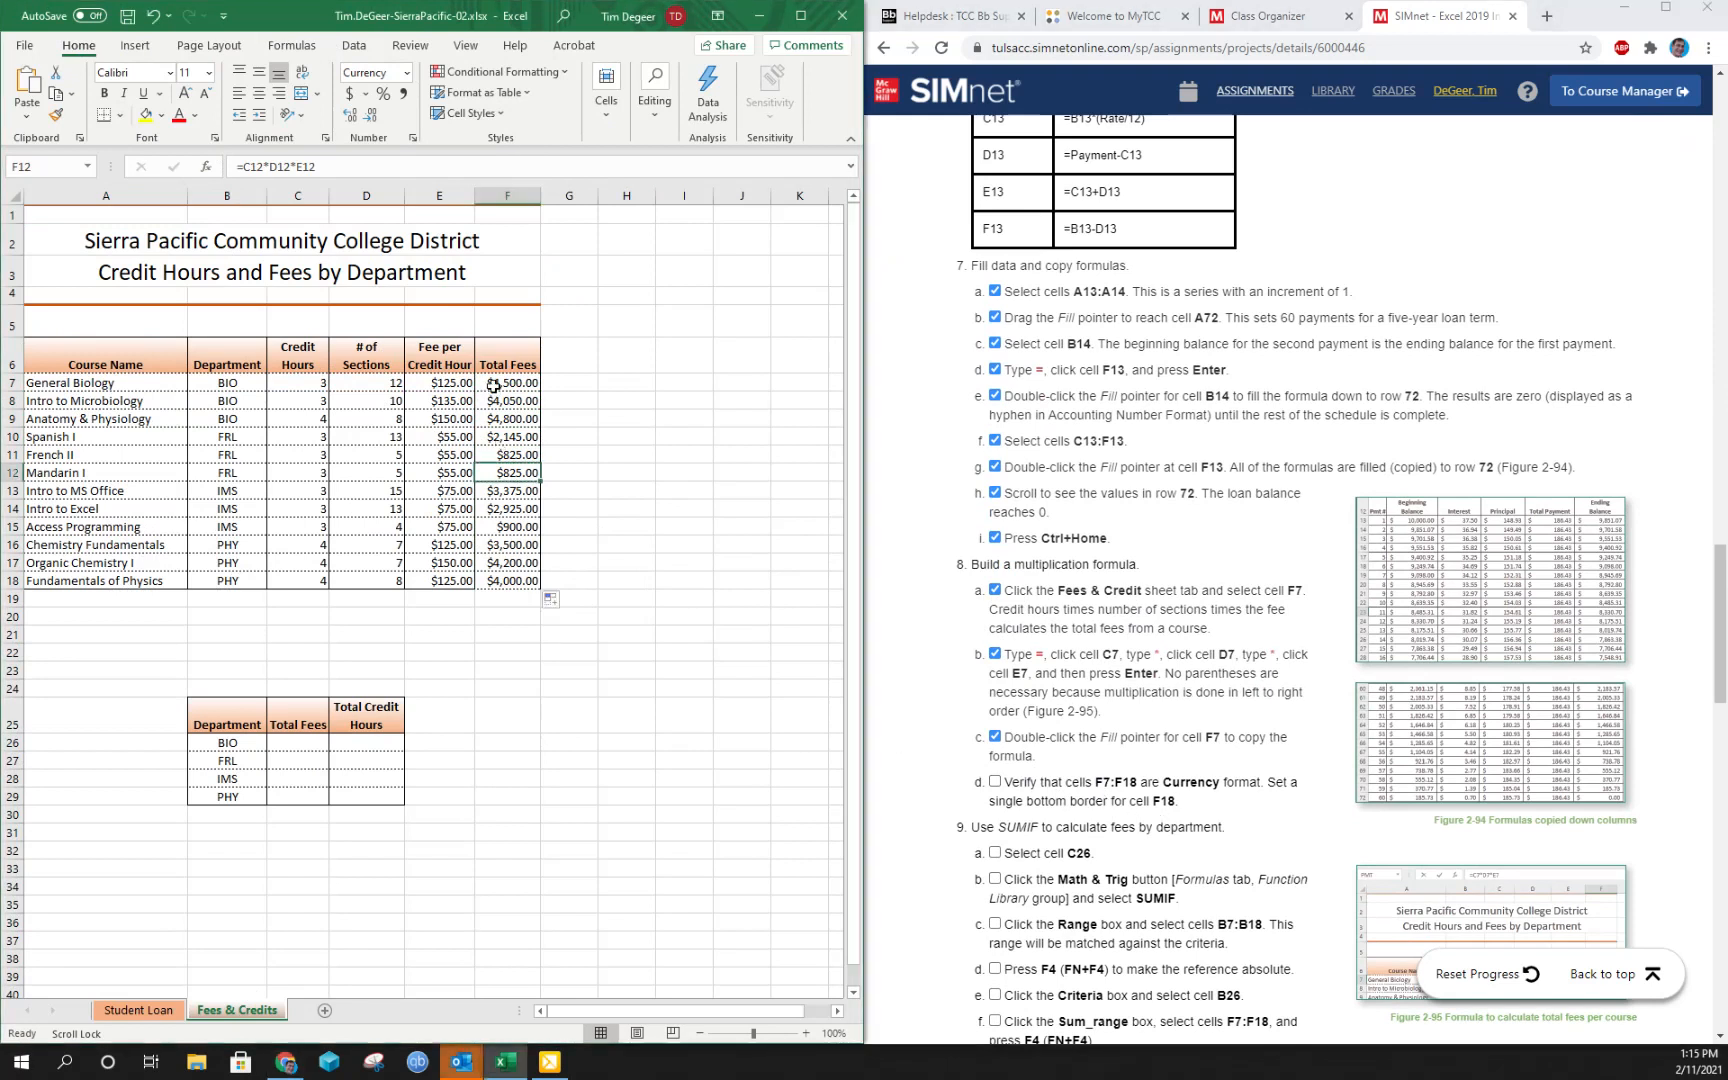
drag(500, 381, 507, 581)
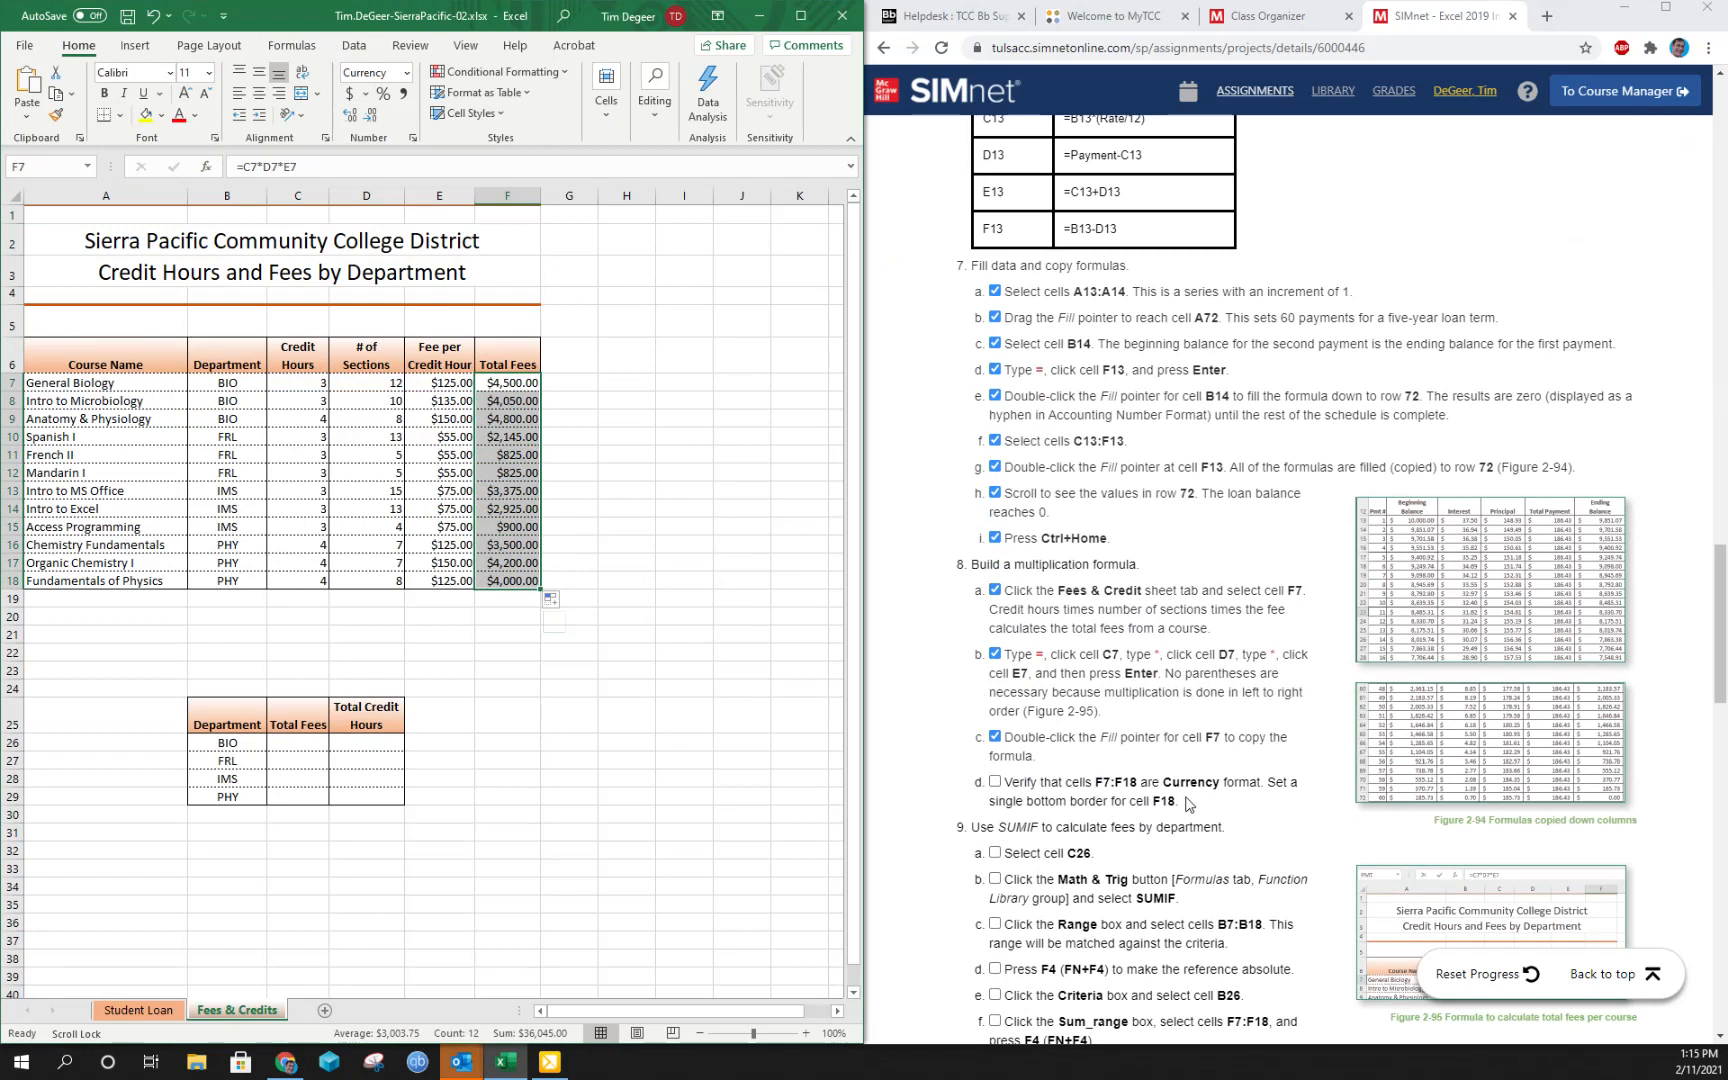
click(505, 580)
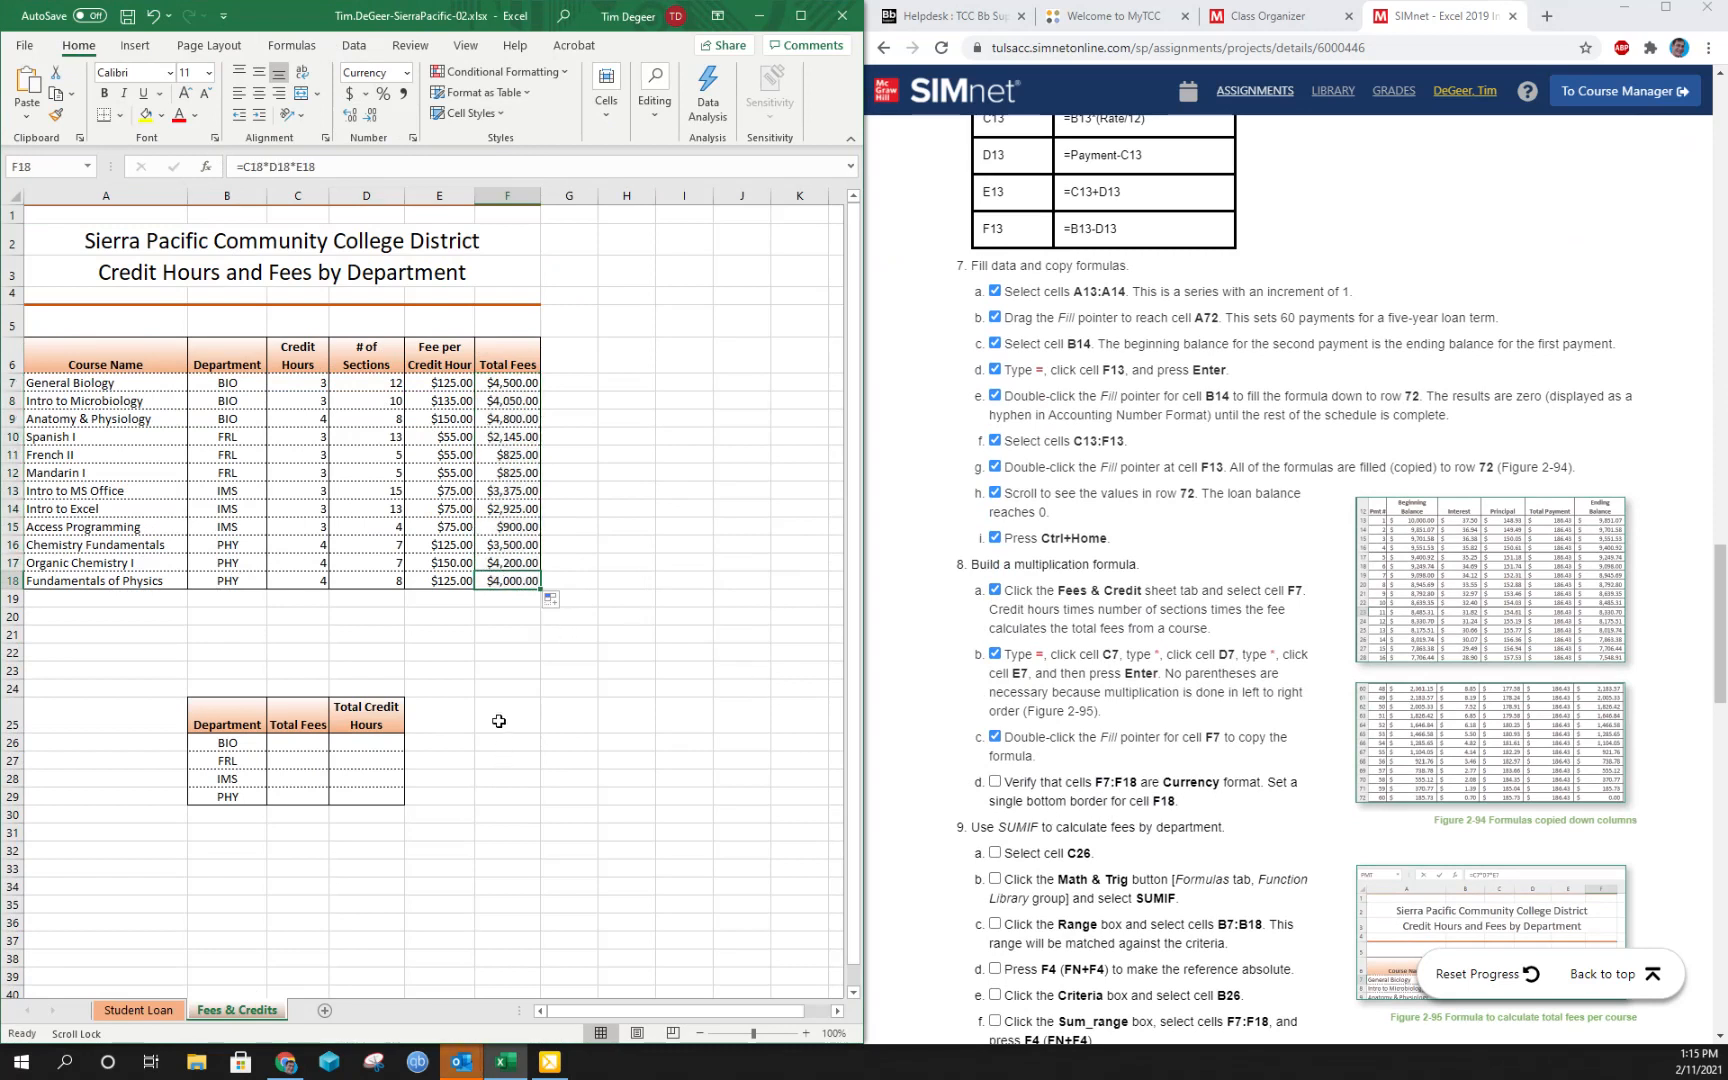
click(117, 117)
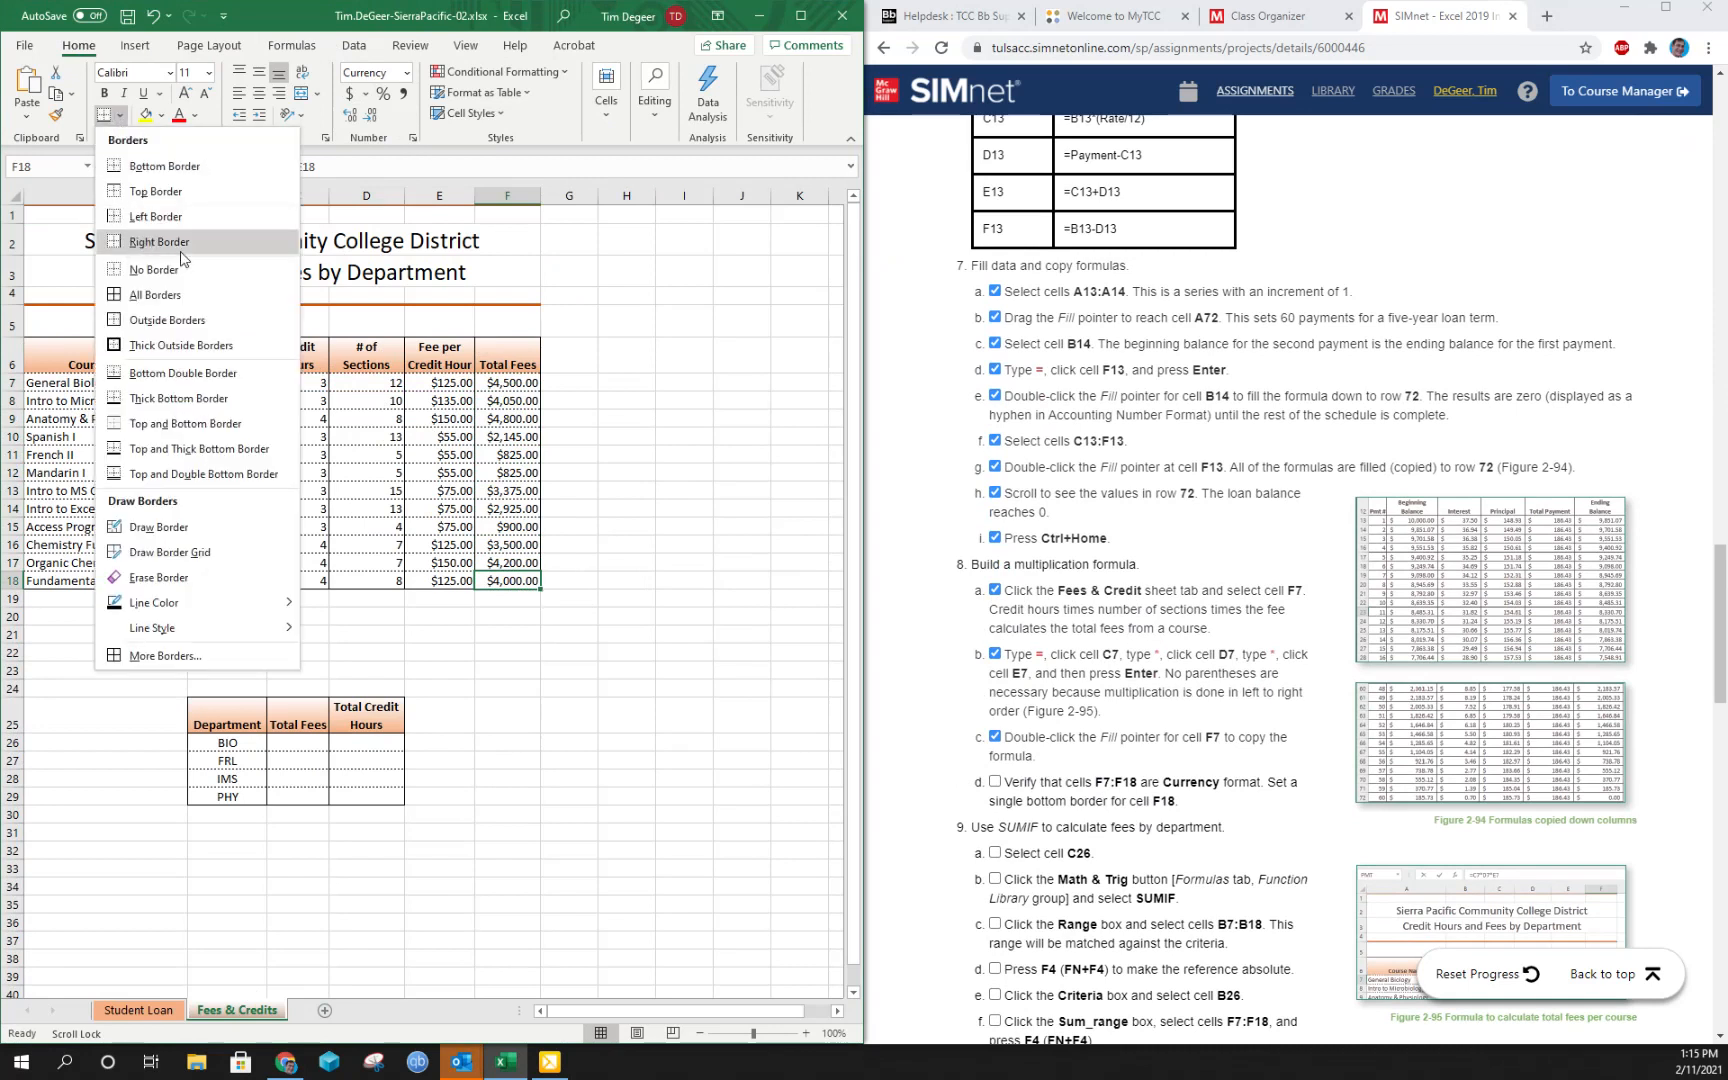
click(165, 167)
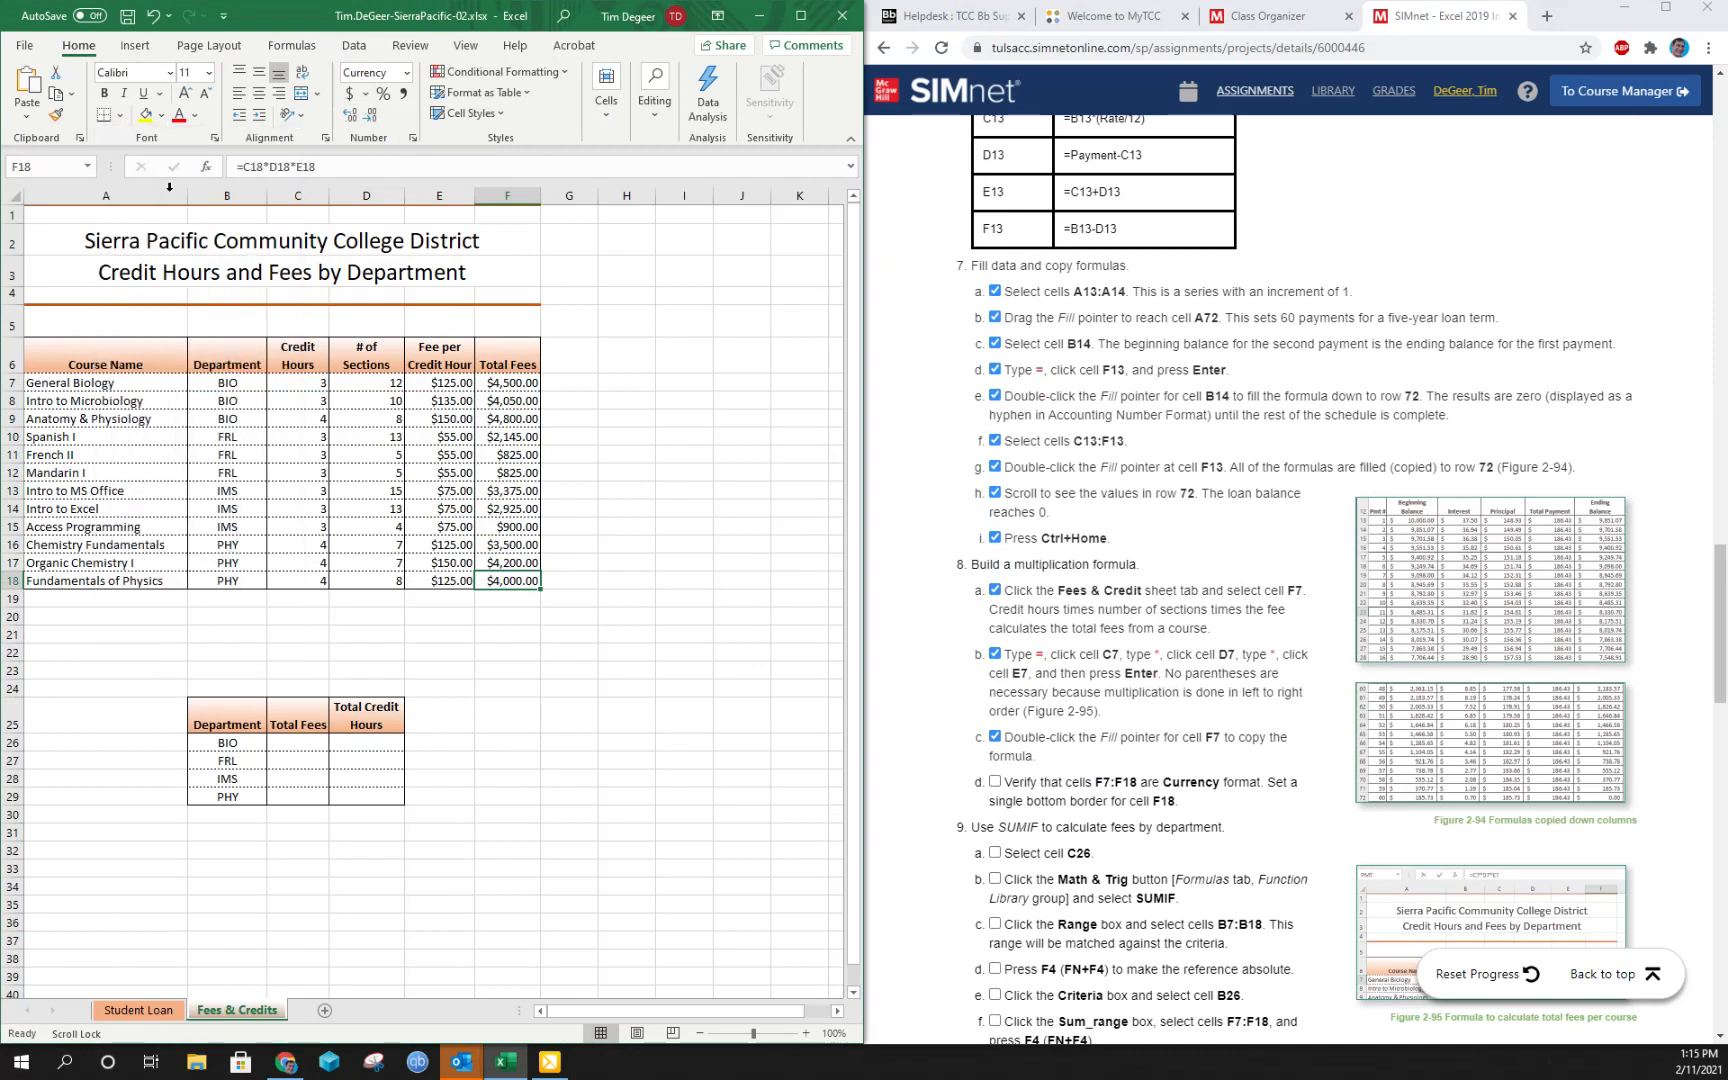
click(606, 527)
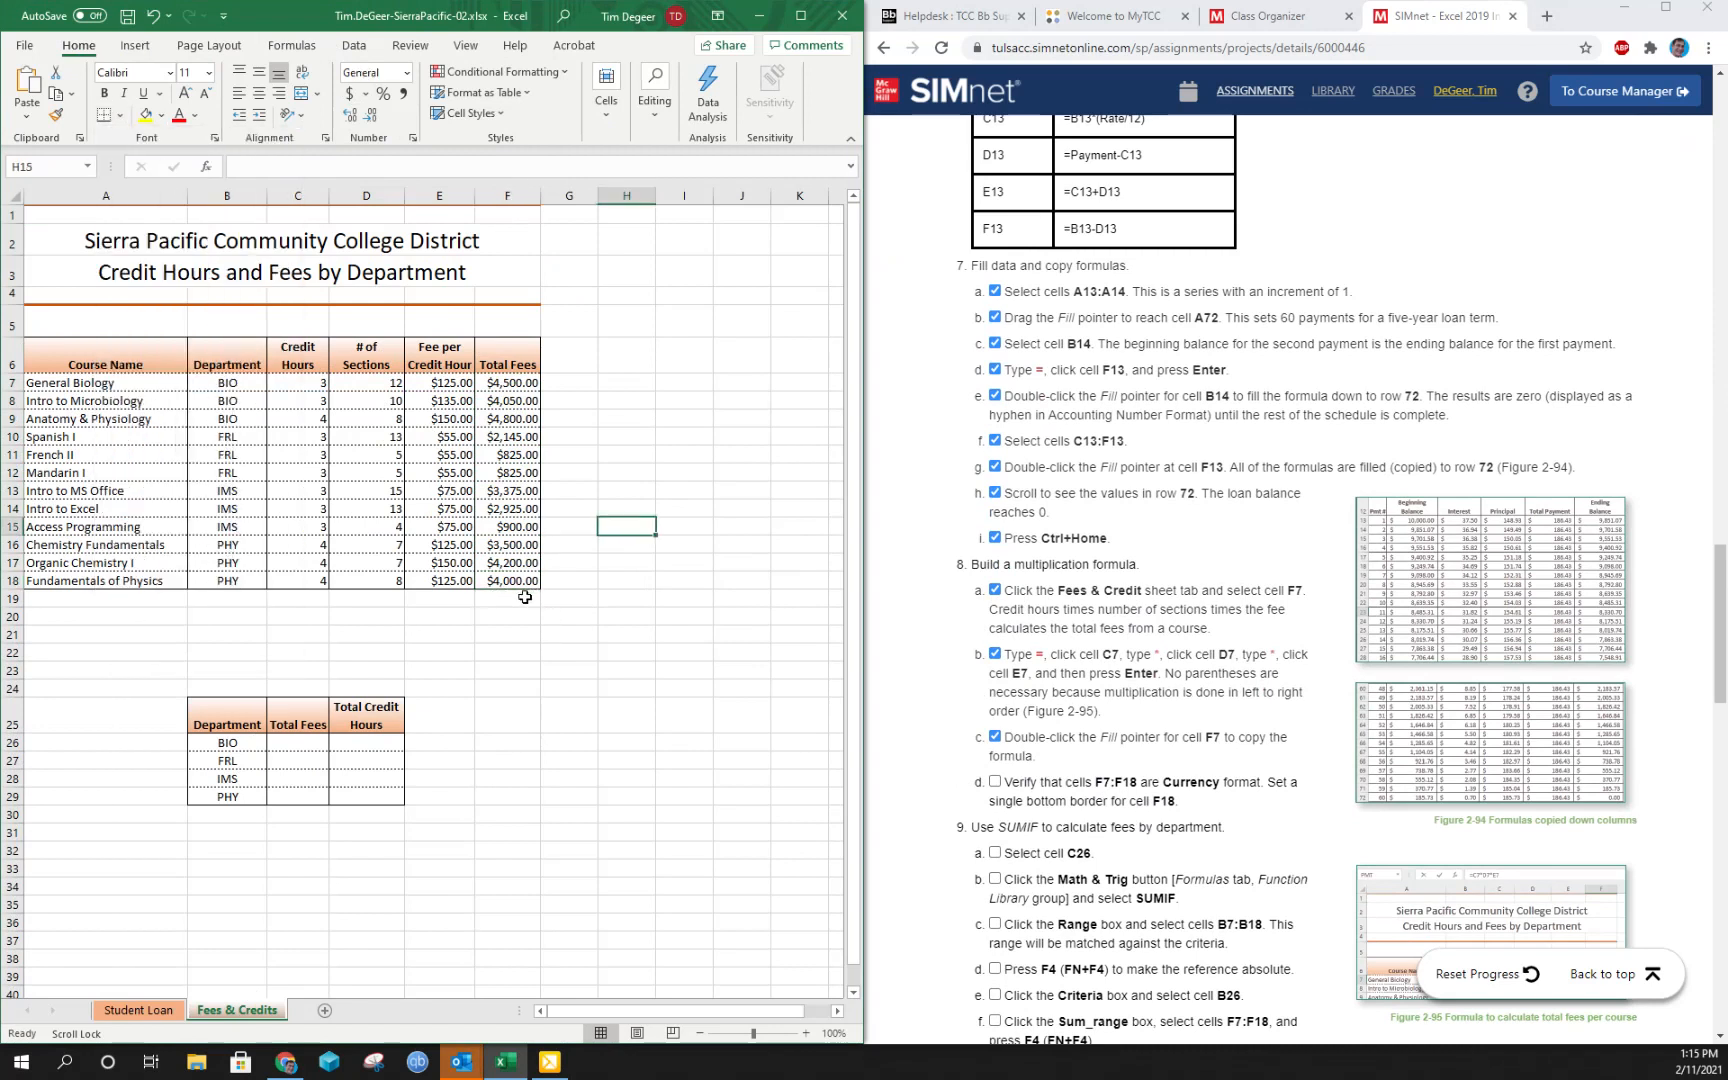
click(995, 782)
Insert a SUMIF function in the BIO department's Total Fees cell C26.
scroll(1023, 770, down, 2)
scroll(1024, 770, down, 1)
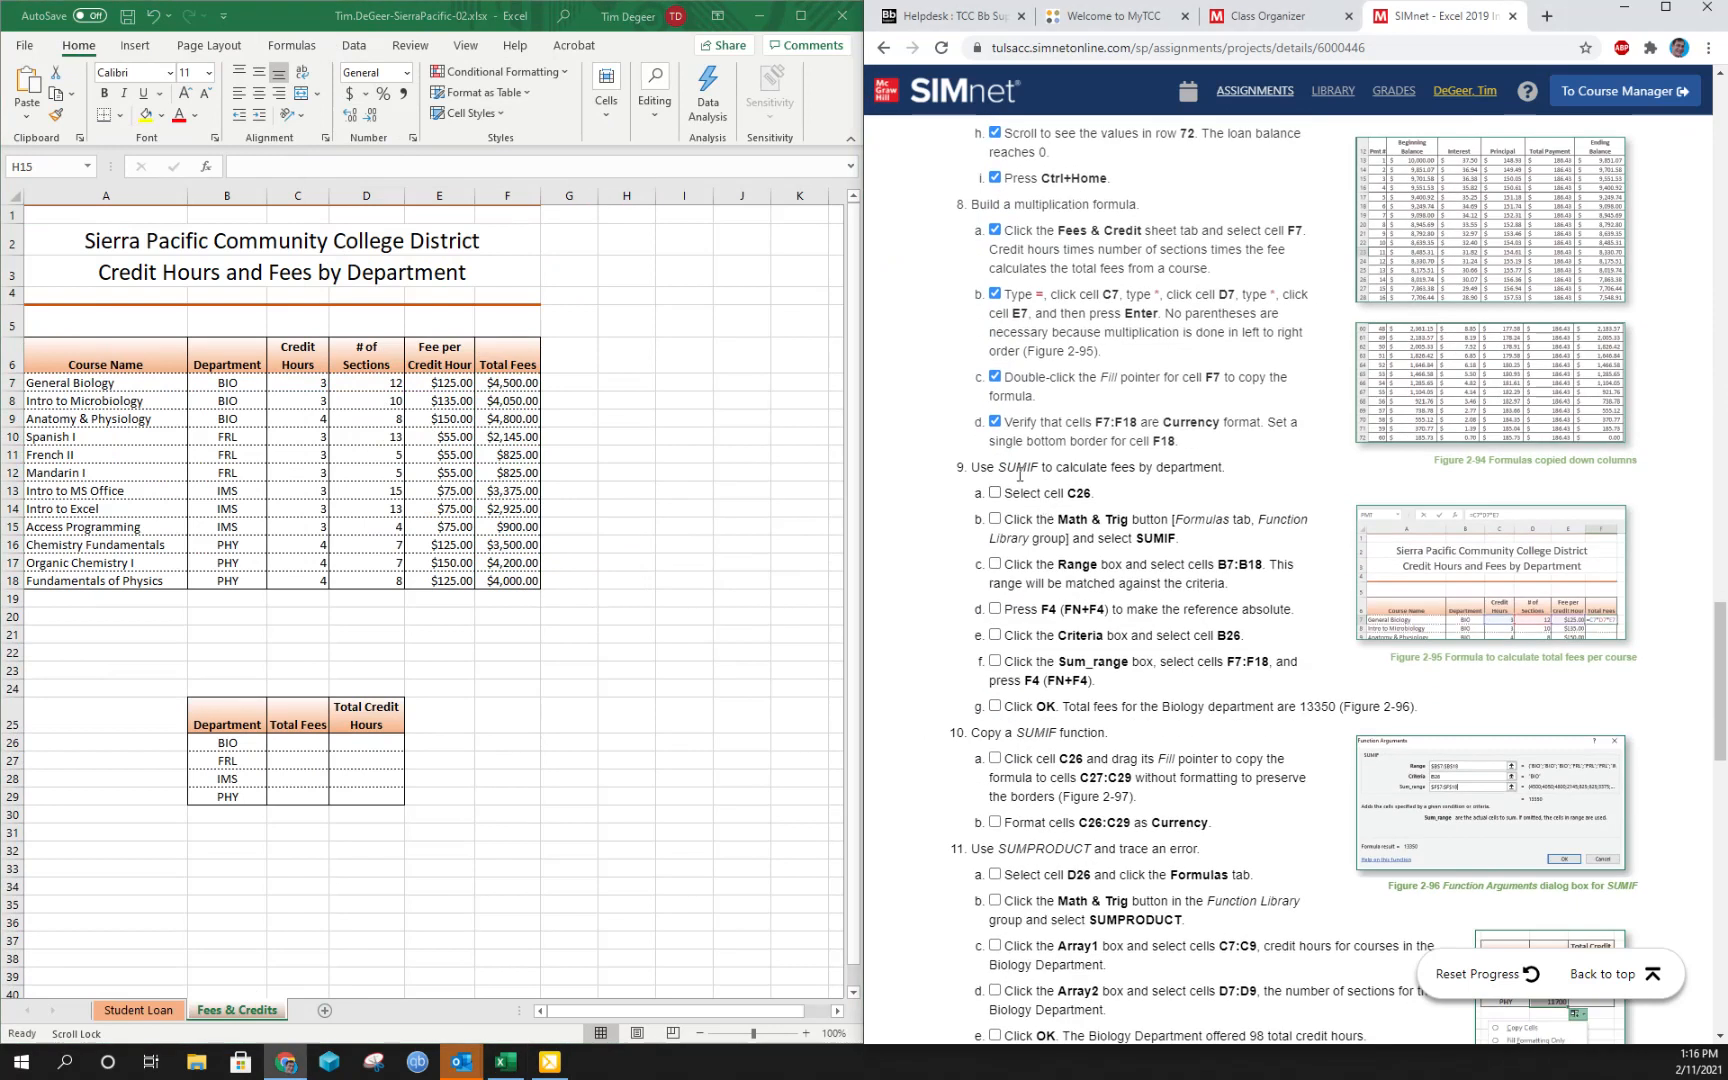
drag(998, 467, 1039, 467)
click(297, 745)
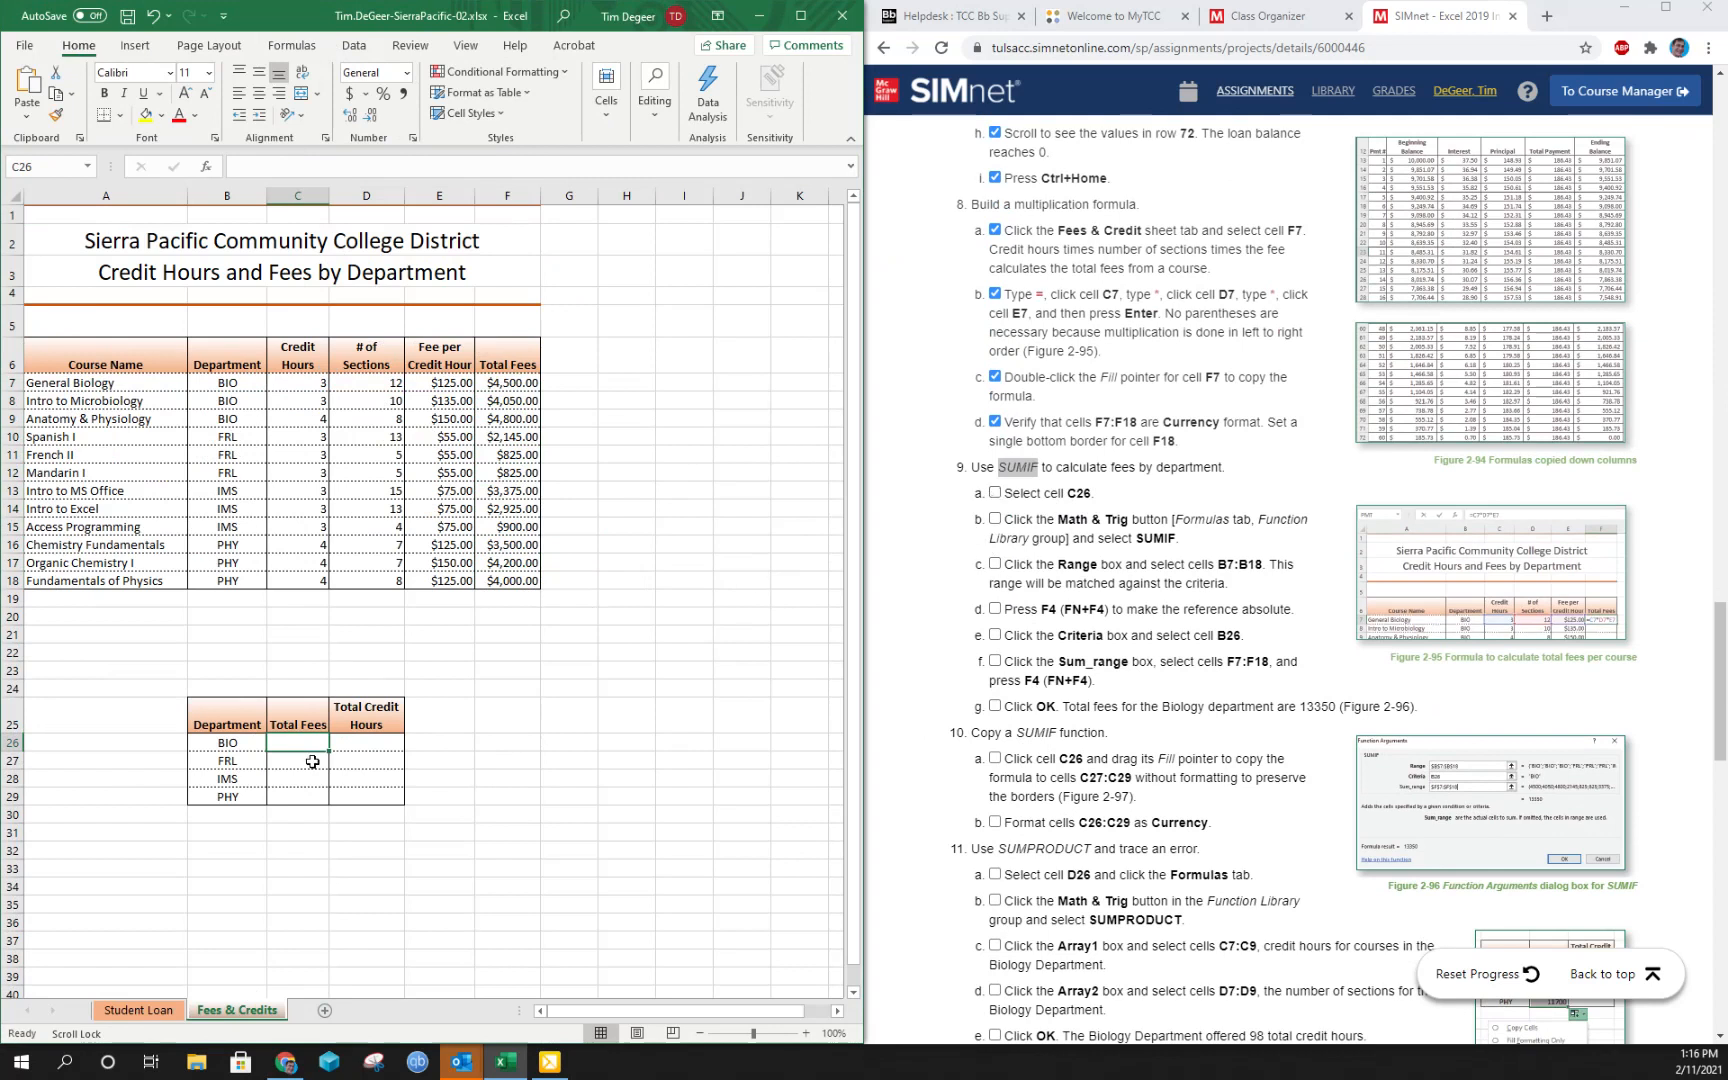
click(311, 50)
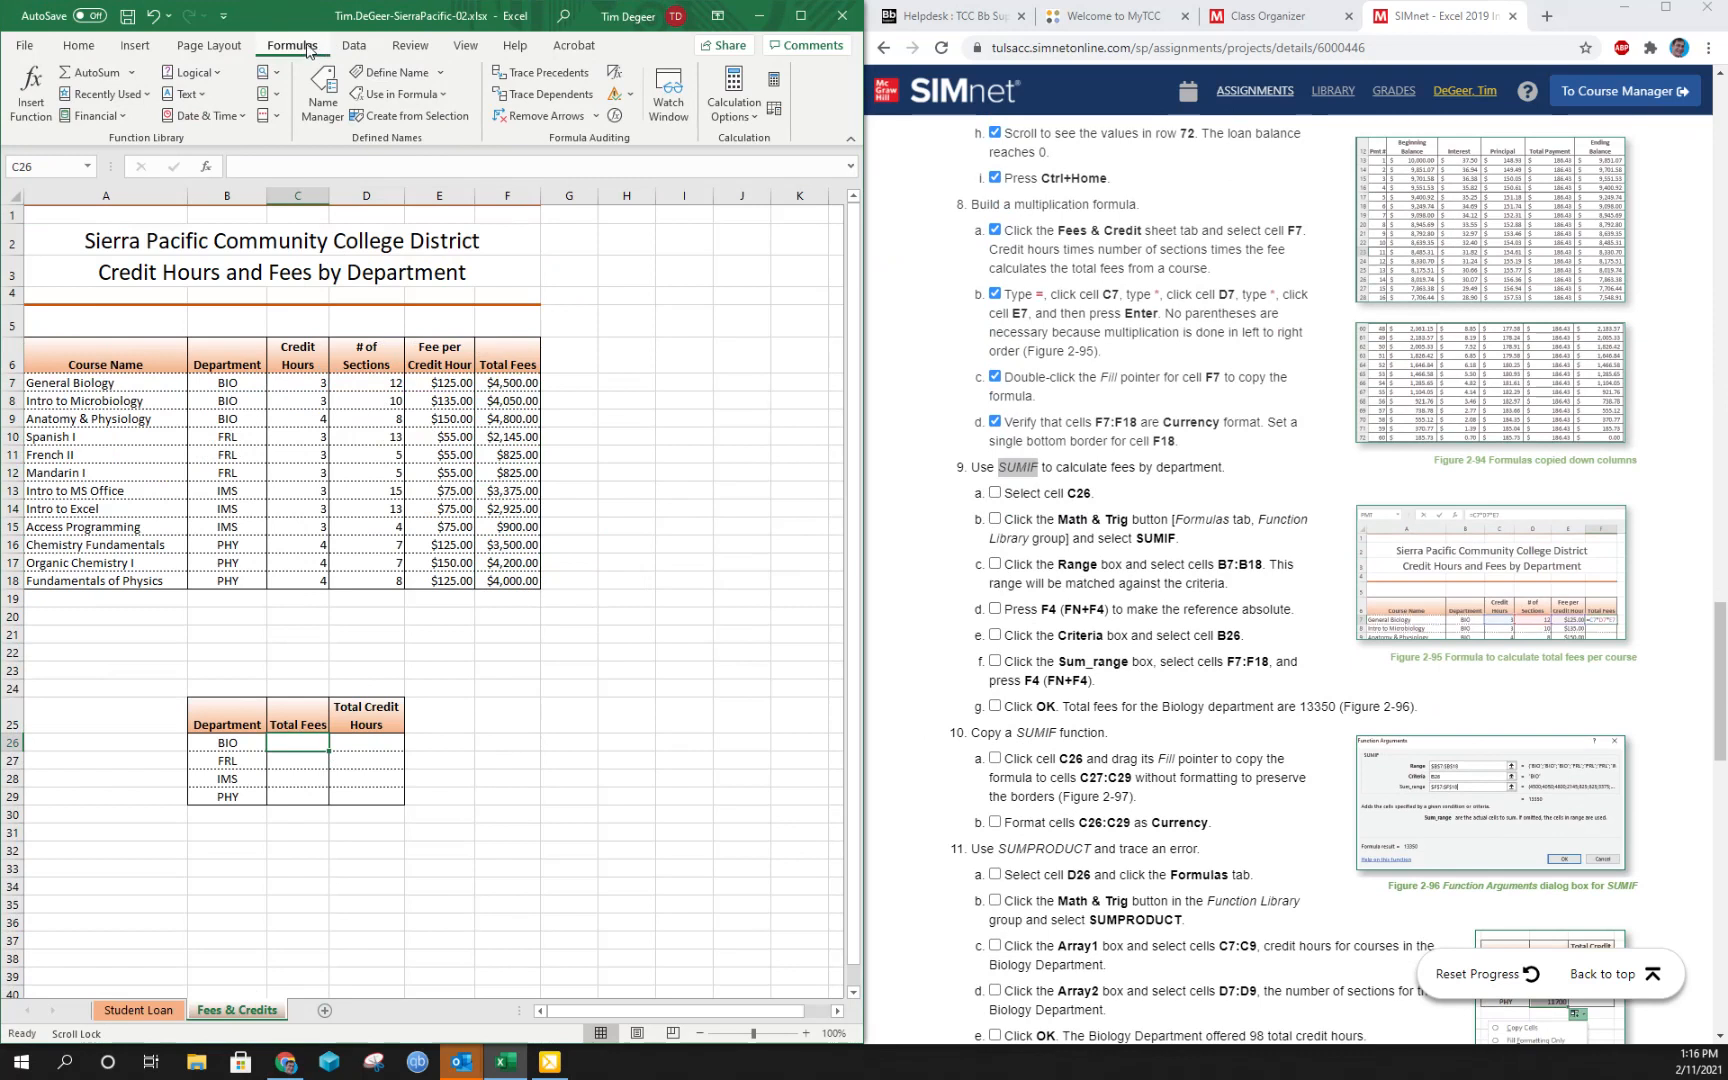
click(279, 95)
scroll(287, 272, down, 15)
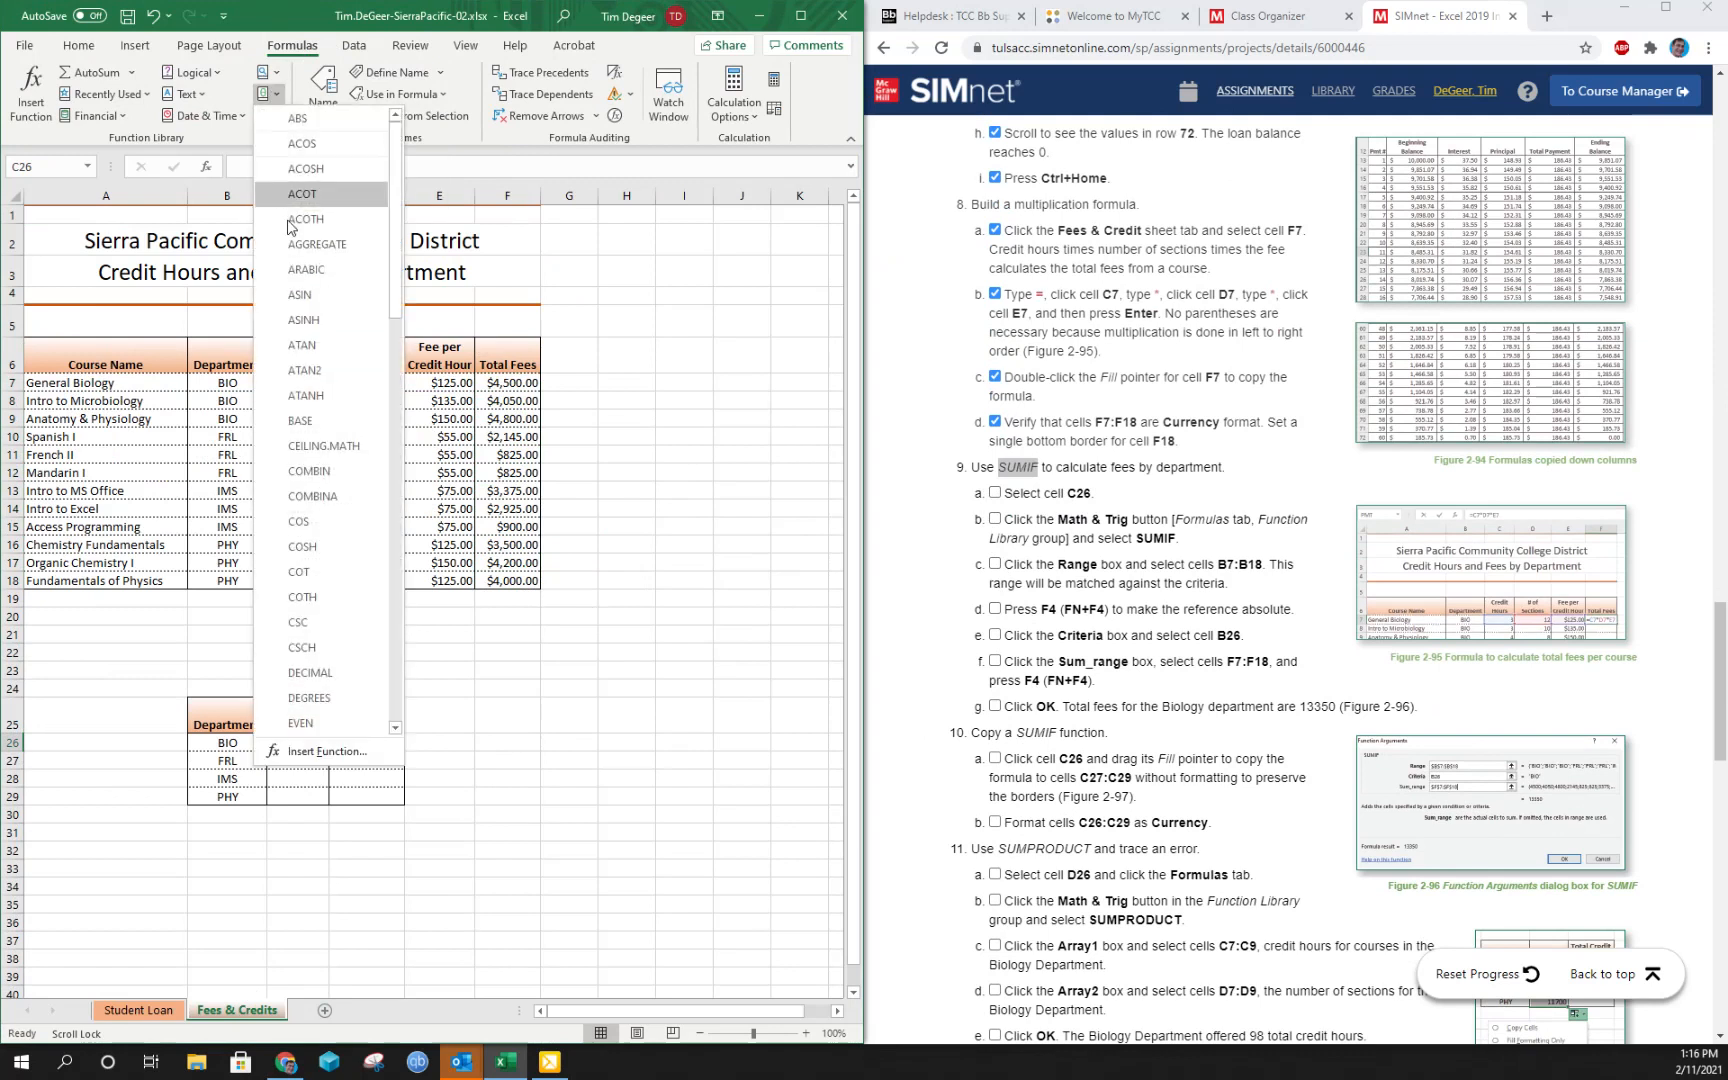
scroll(287, 272, down, 1)
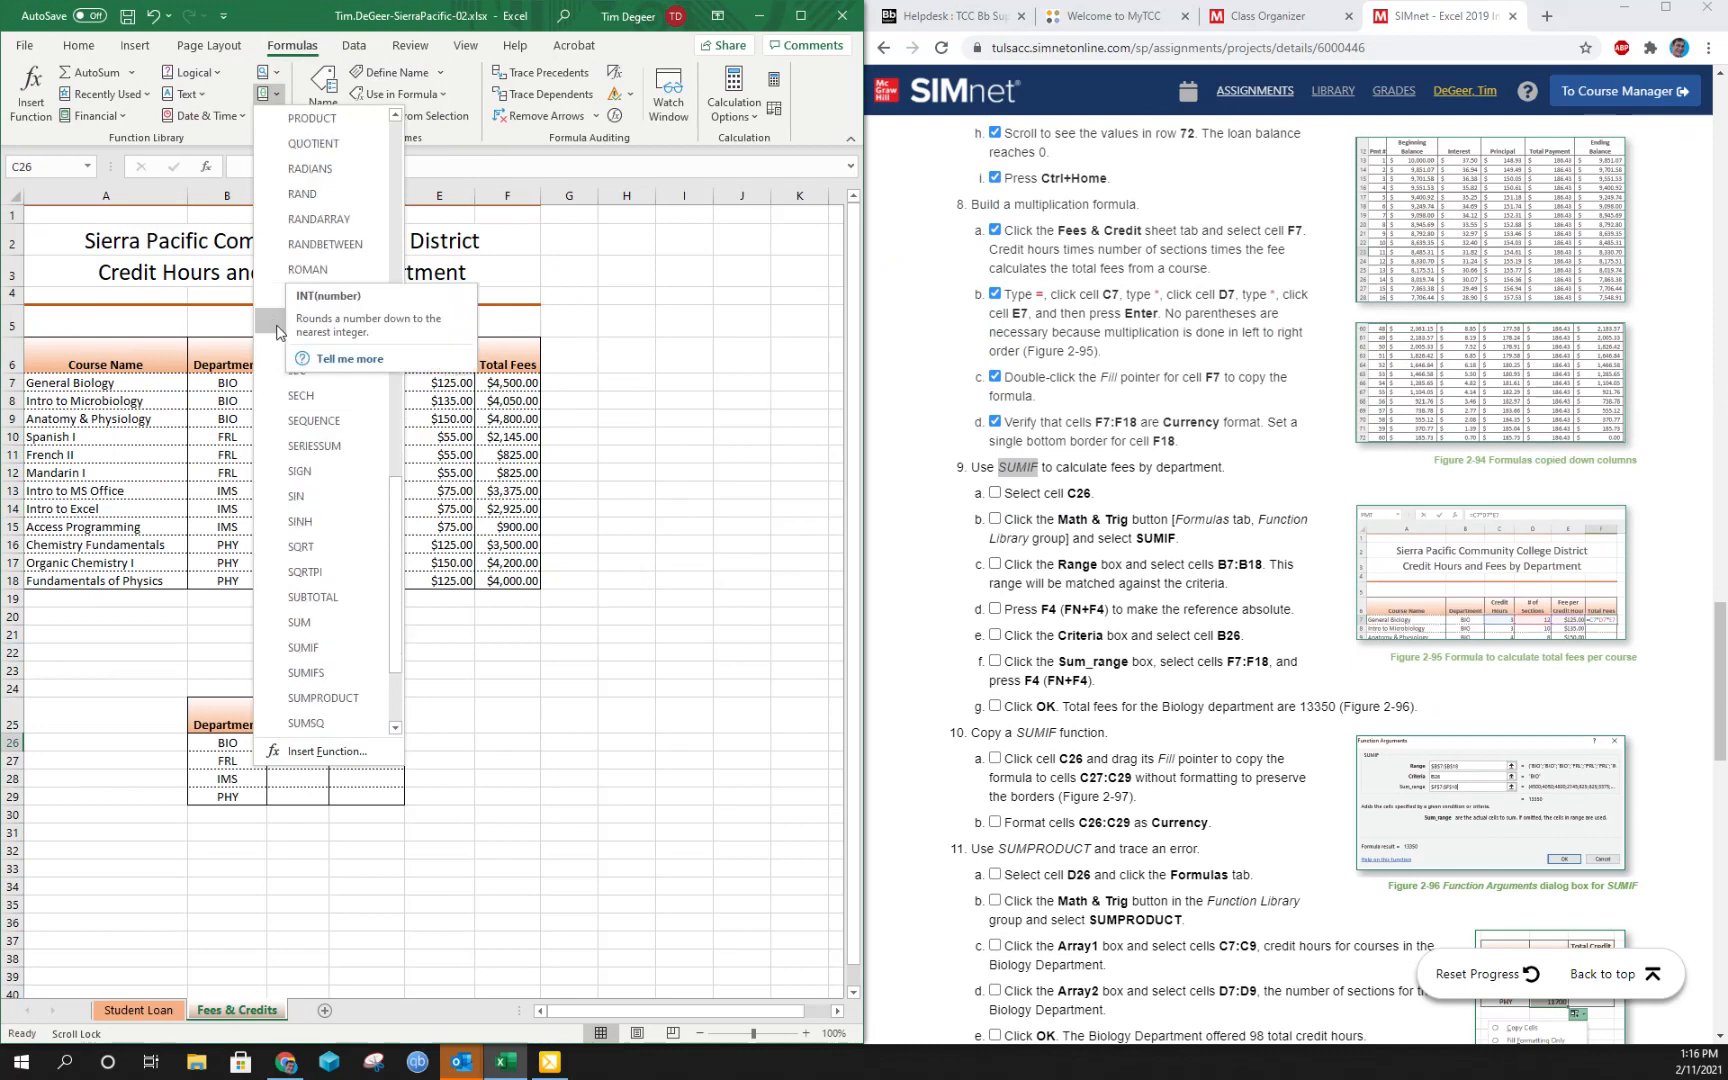
click(303, 648)
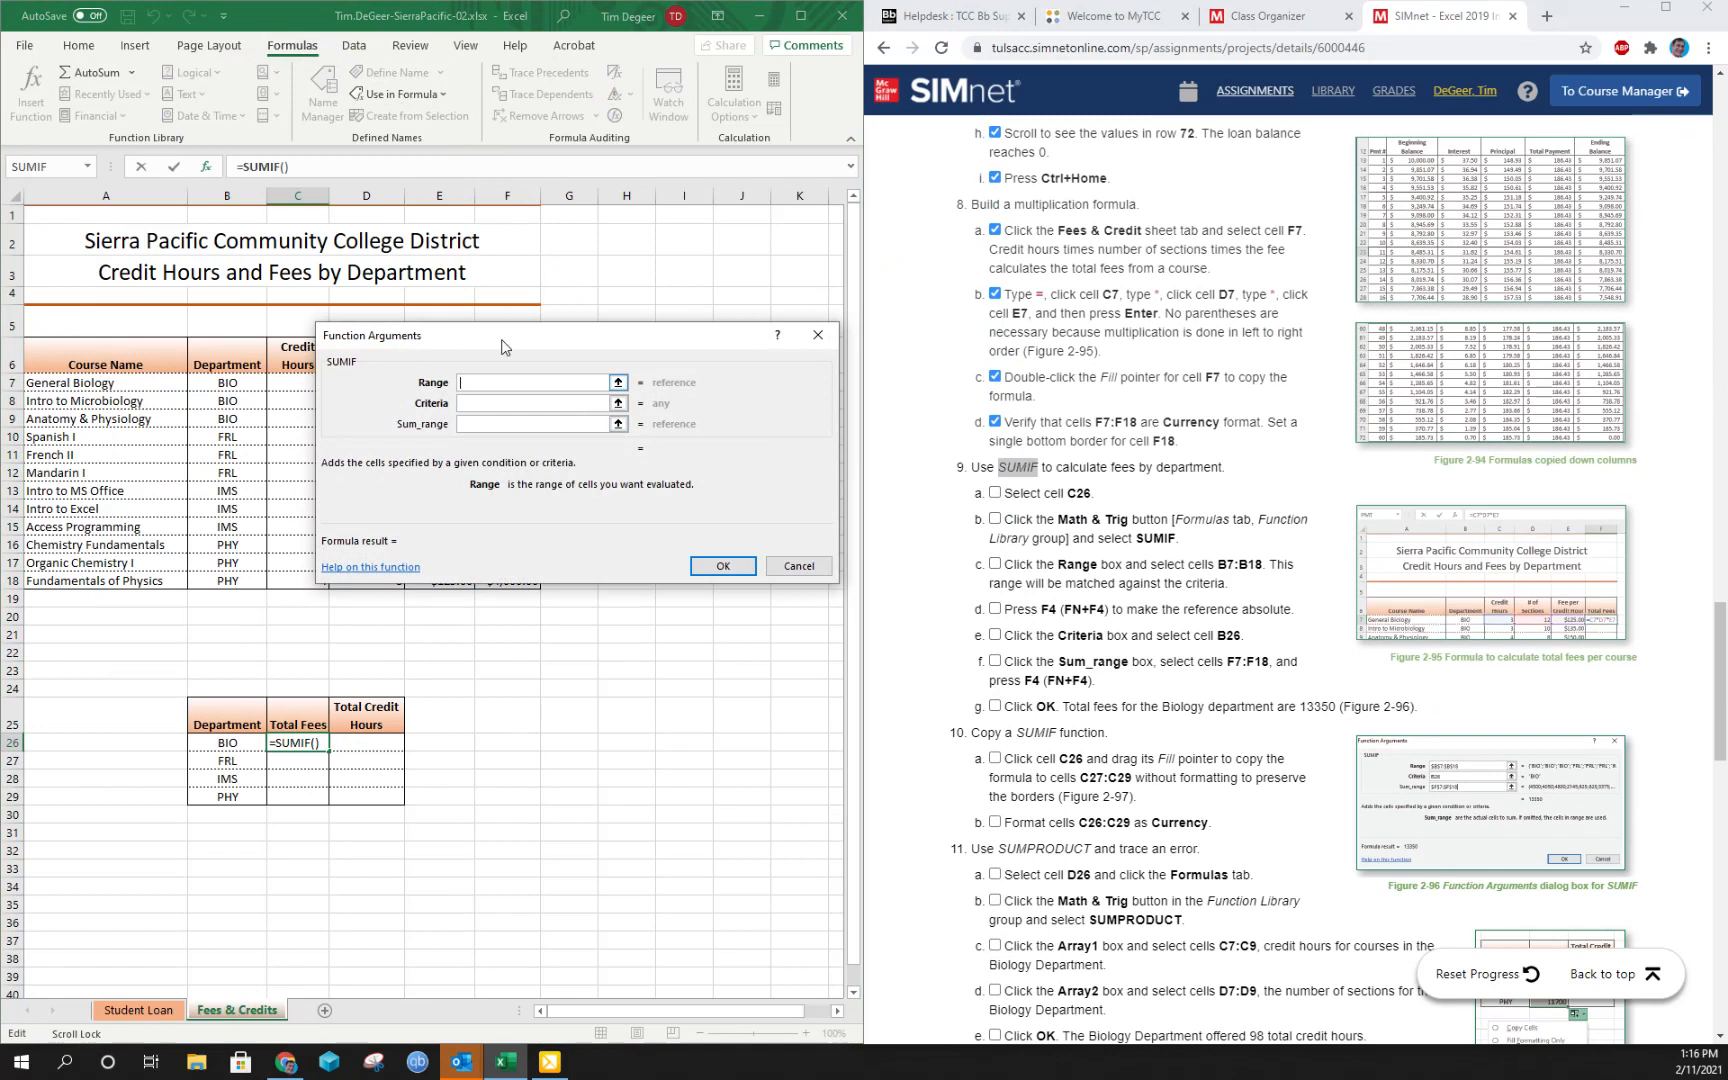
Set the SUMIF Range argument to the Department cells B7:B18 as the absolute reference $B$7:$B$18.
drag(505, 338, 547, 328)
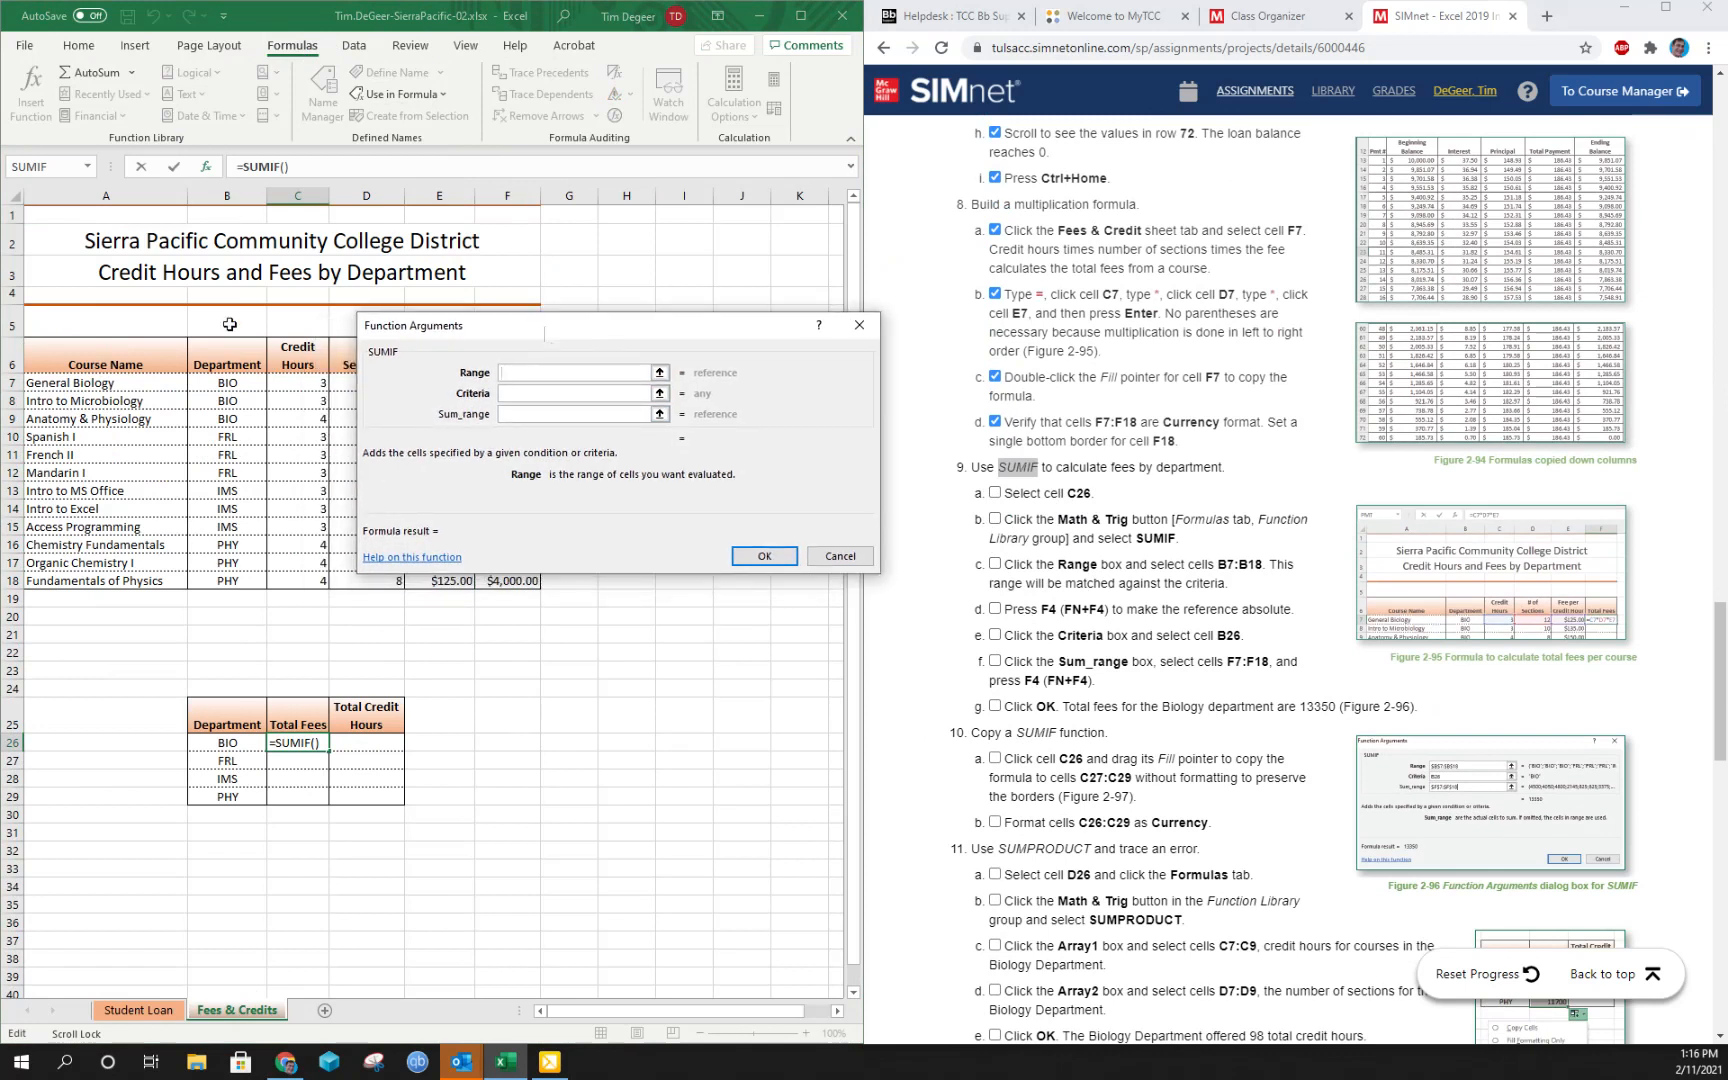
click(226, 382)
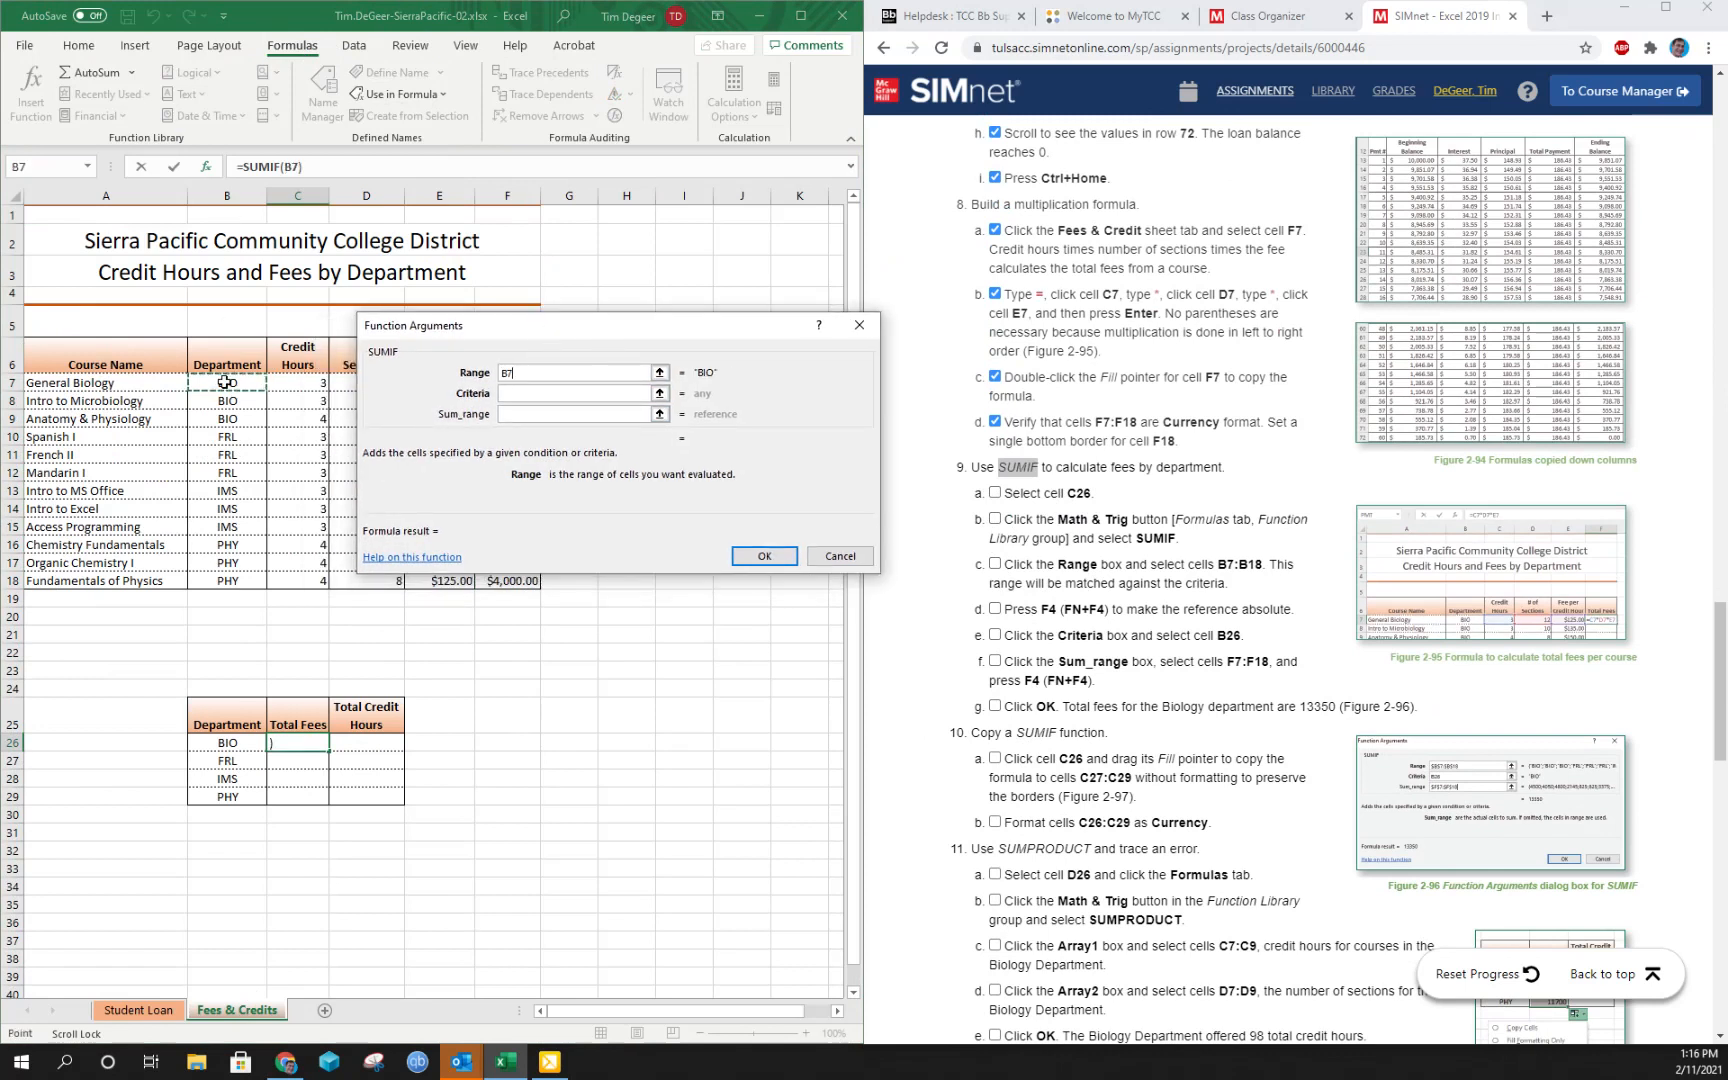
drag(226, 382, 230, 584)
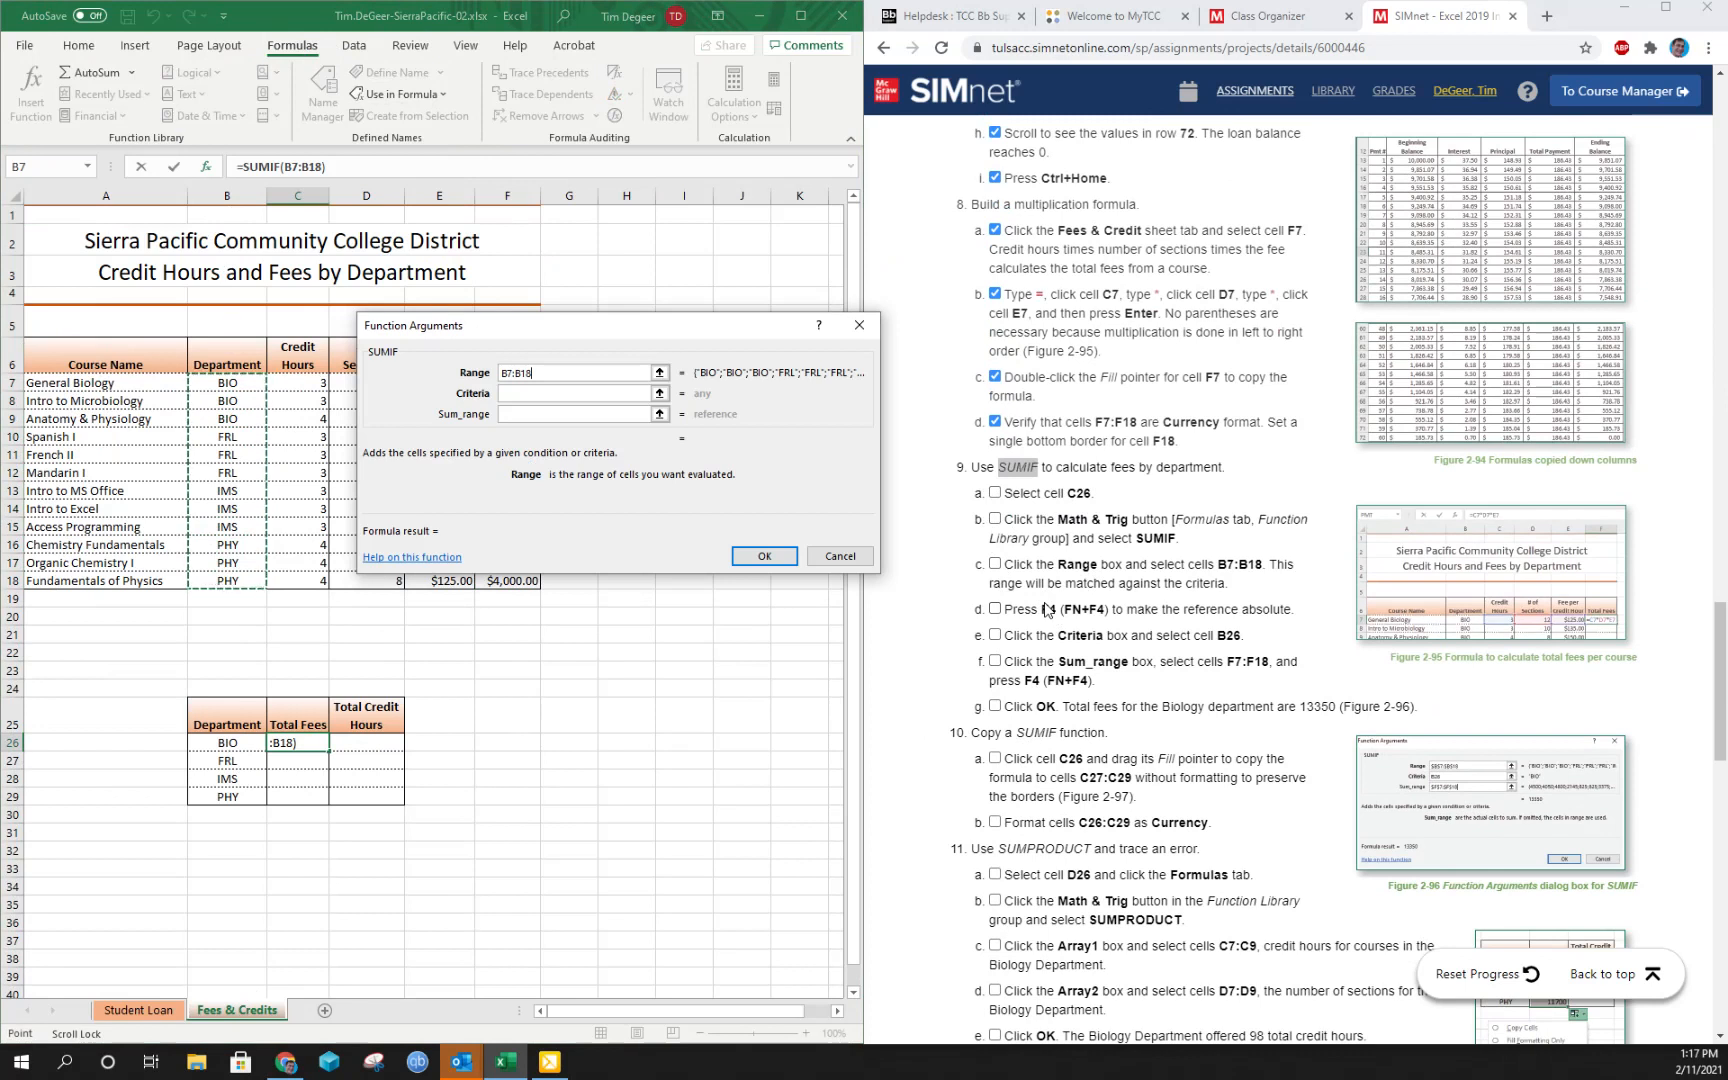
key(F4)
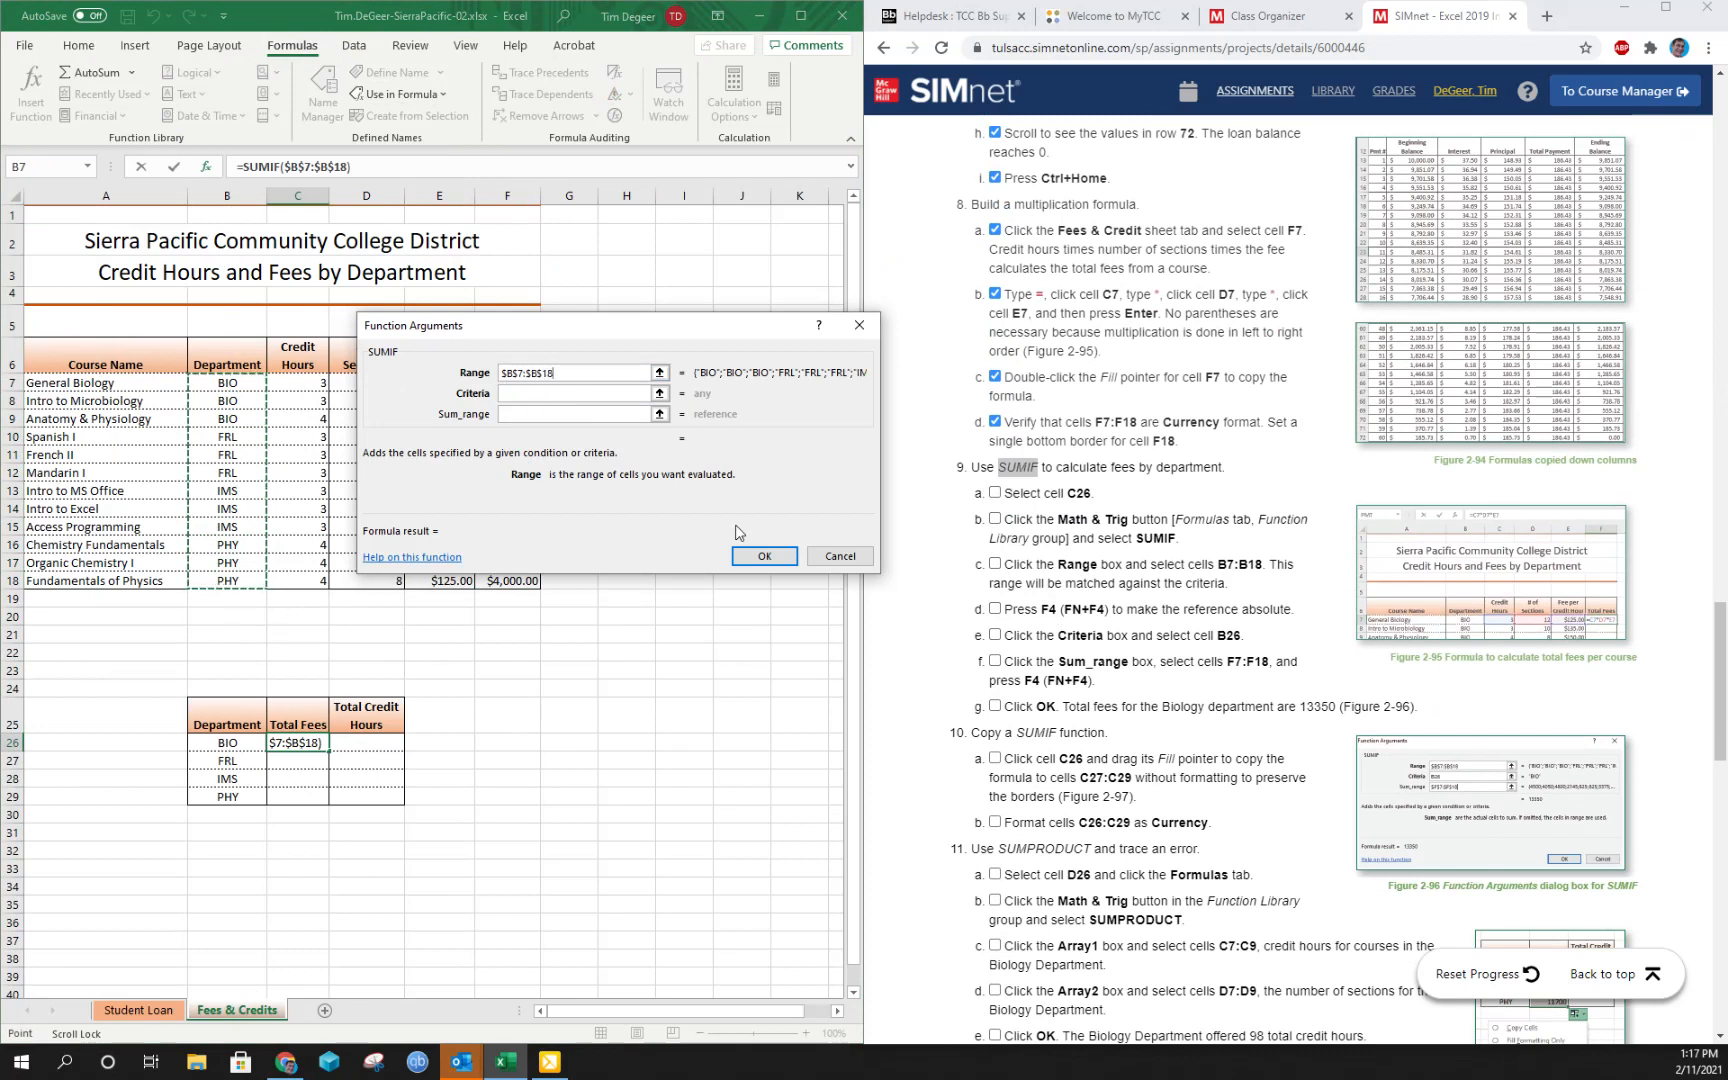
Check off instructions 9a through 9d and the missed step 6 instruction i in the SIMnet list.
click(995, 493)
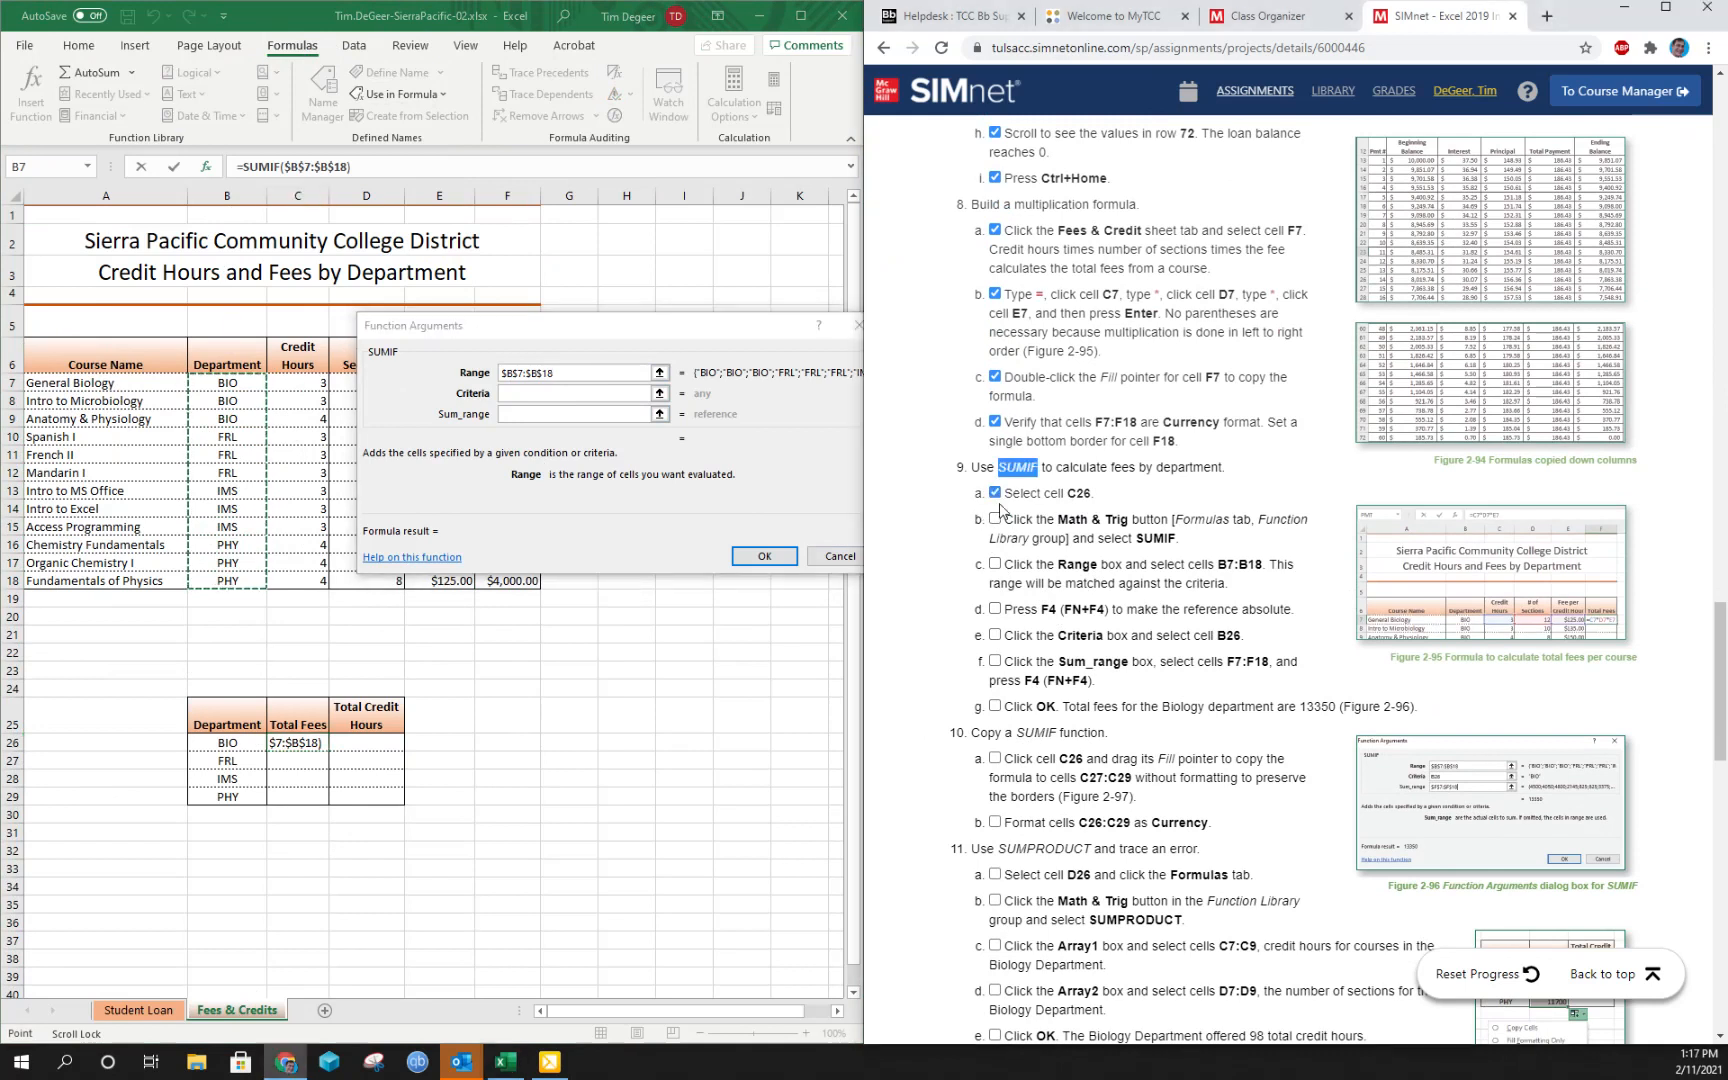
scroll(1020, 540, up, 5)
scroll(1047, 560, up, 4)
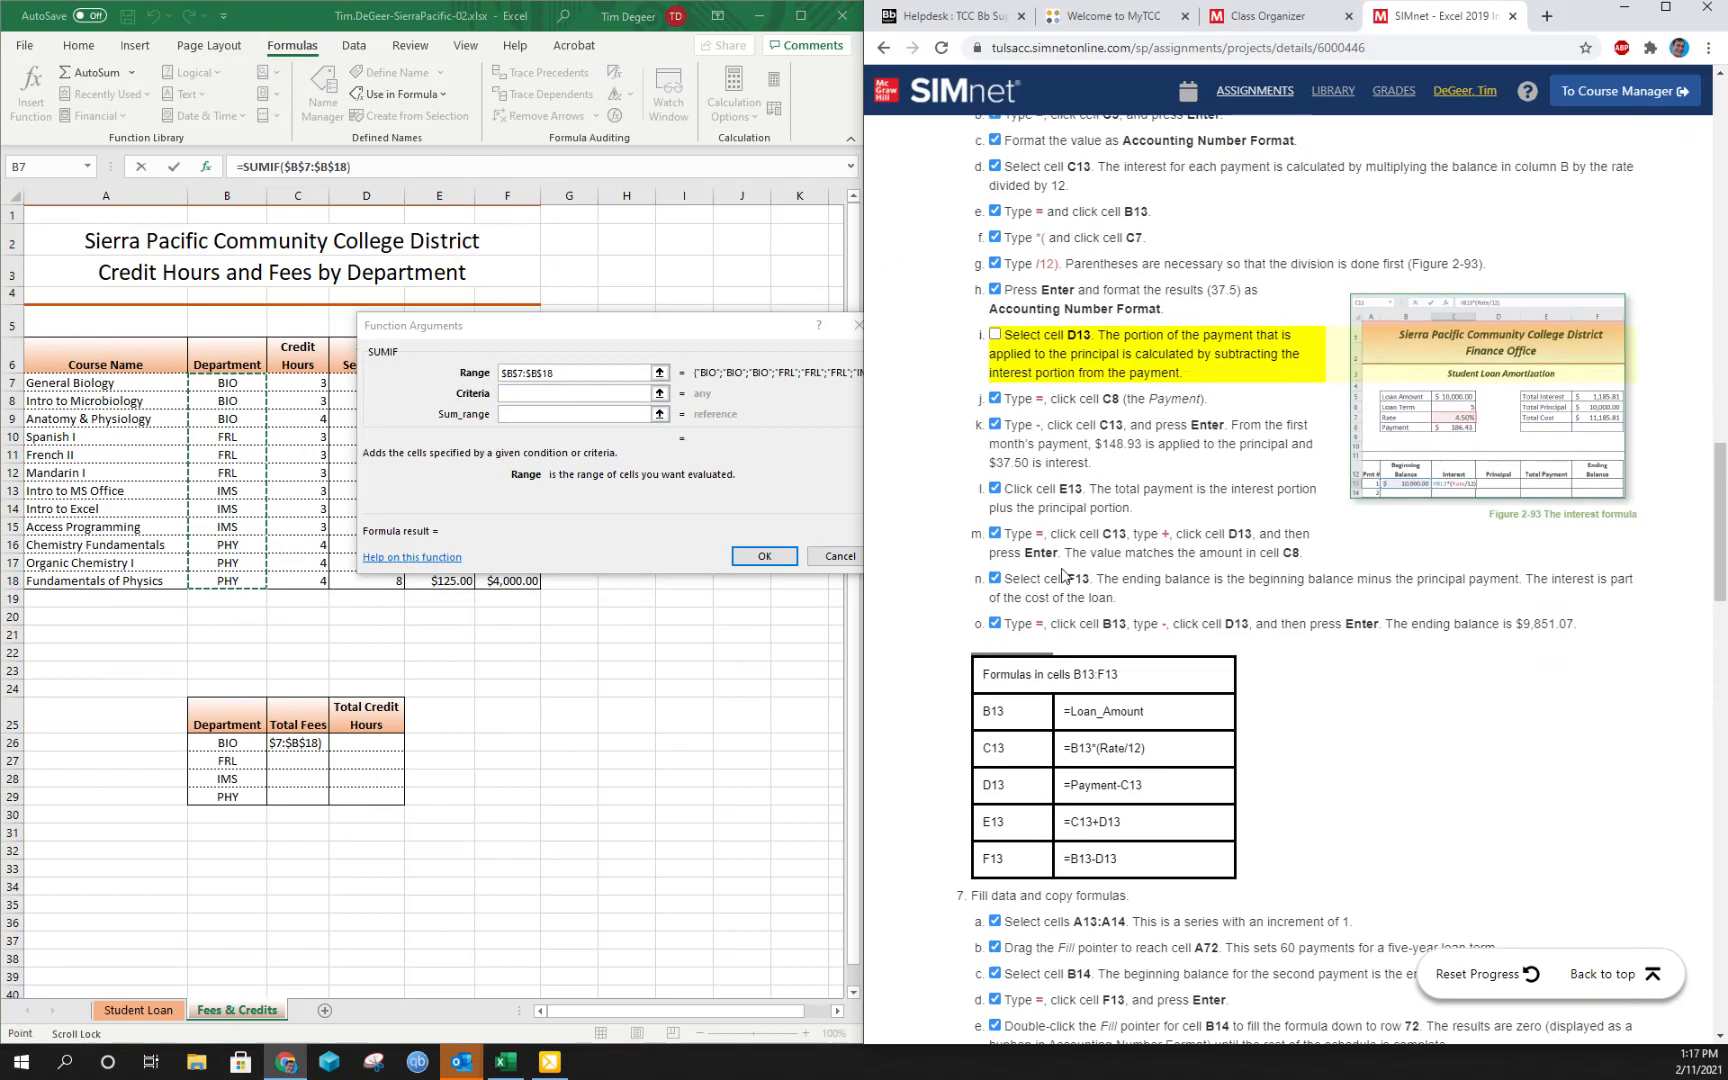
click(998, 340)
scroll(995, 460, down, 9)
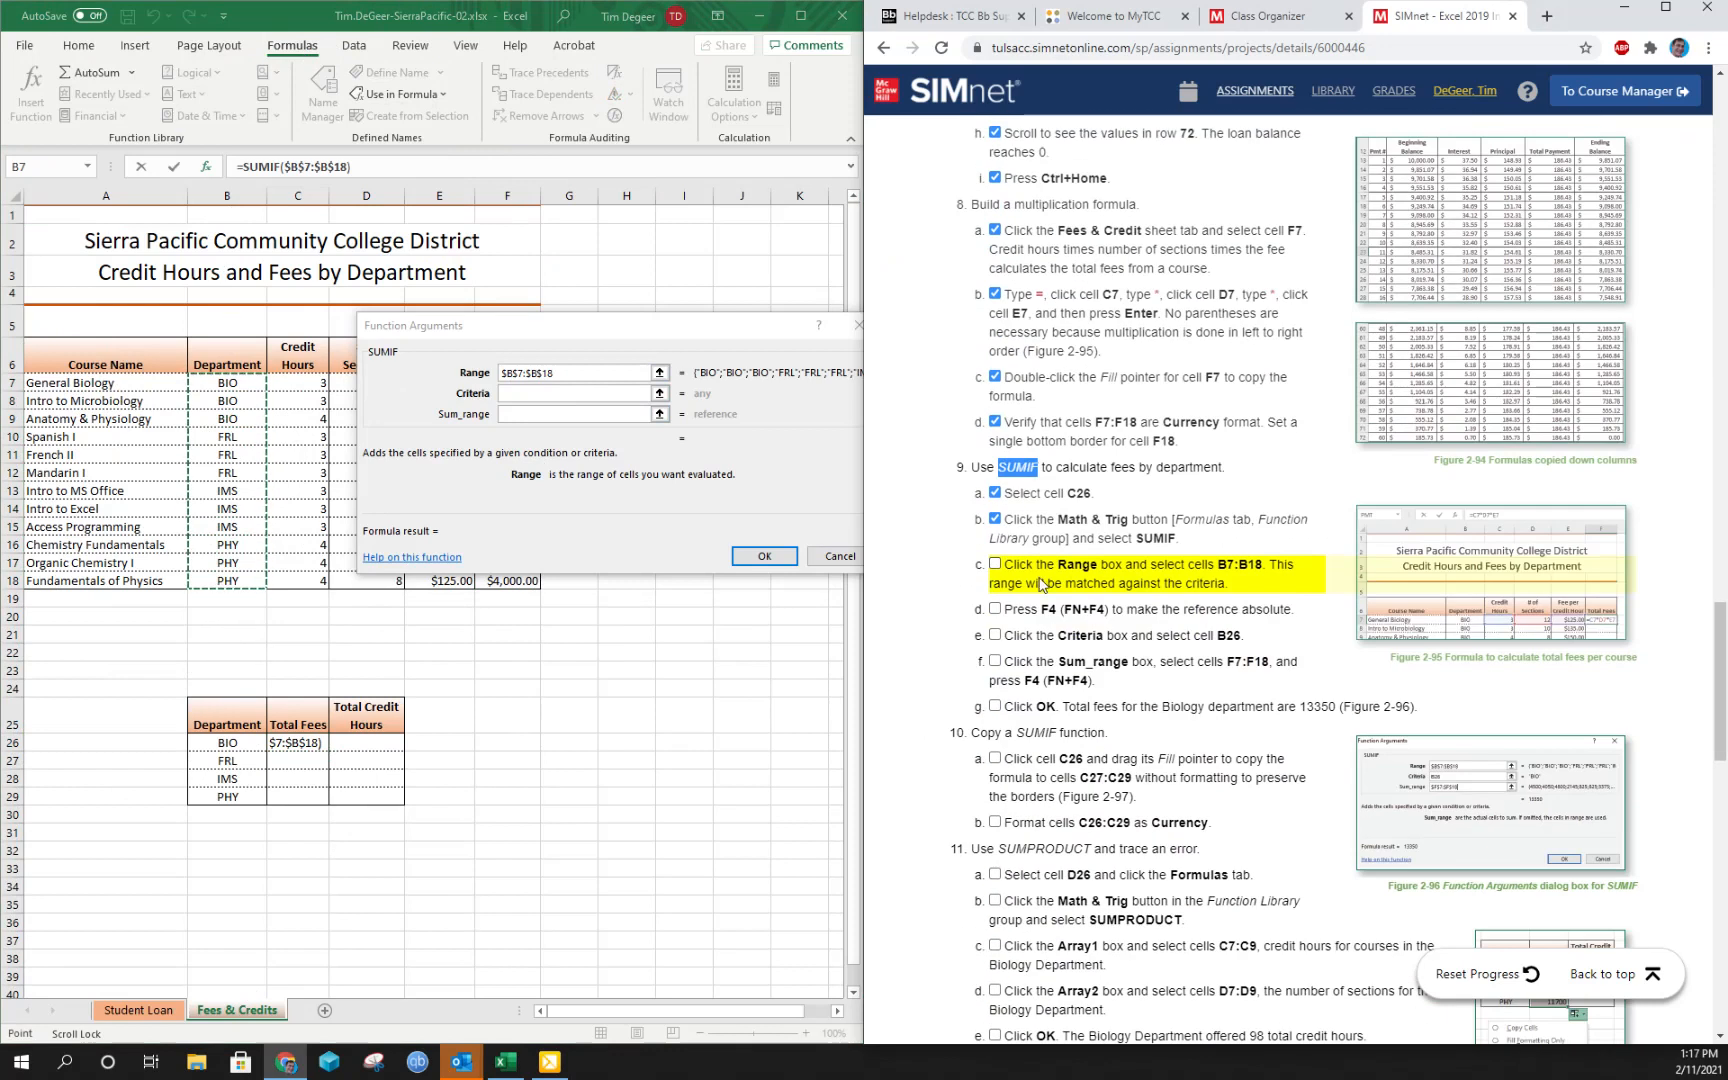
click(996, 565)
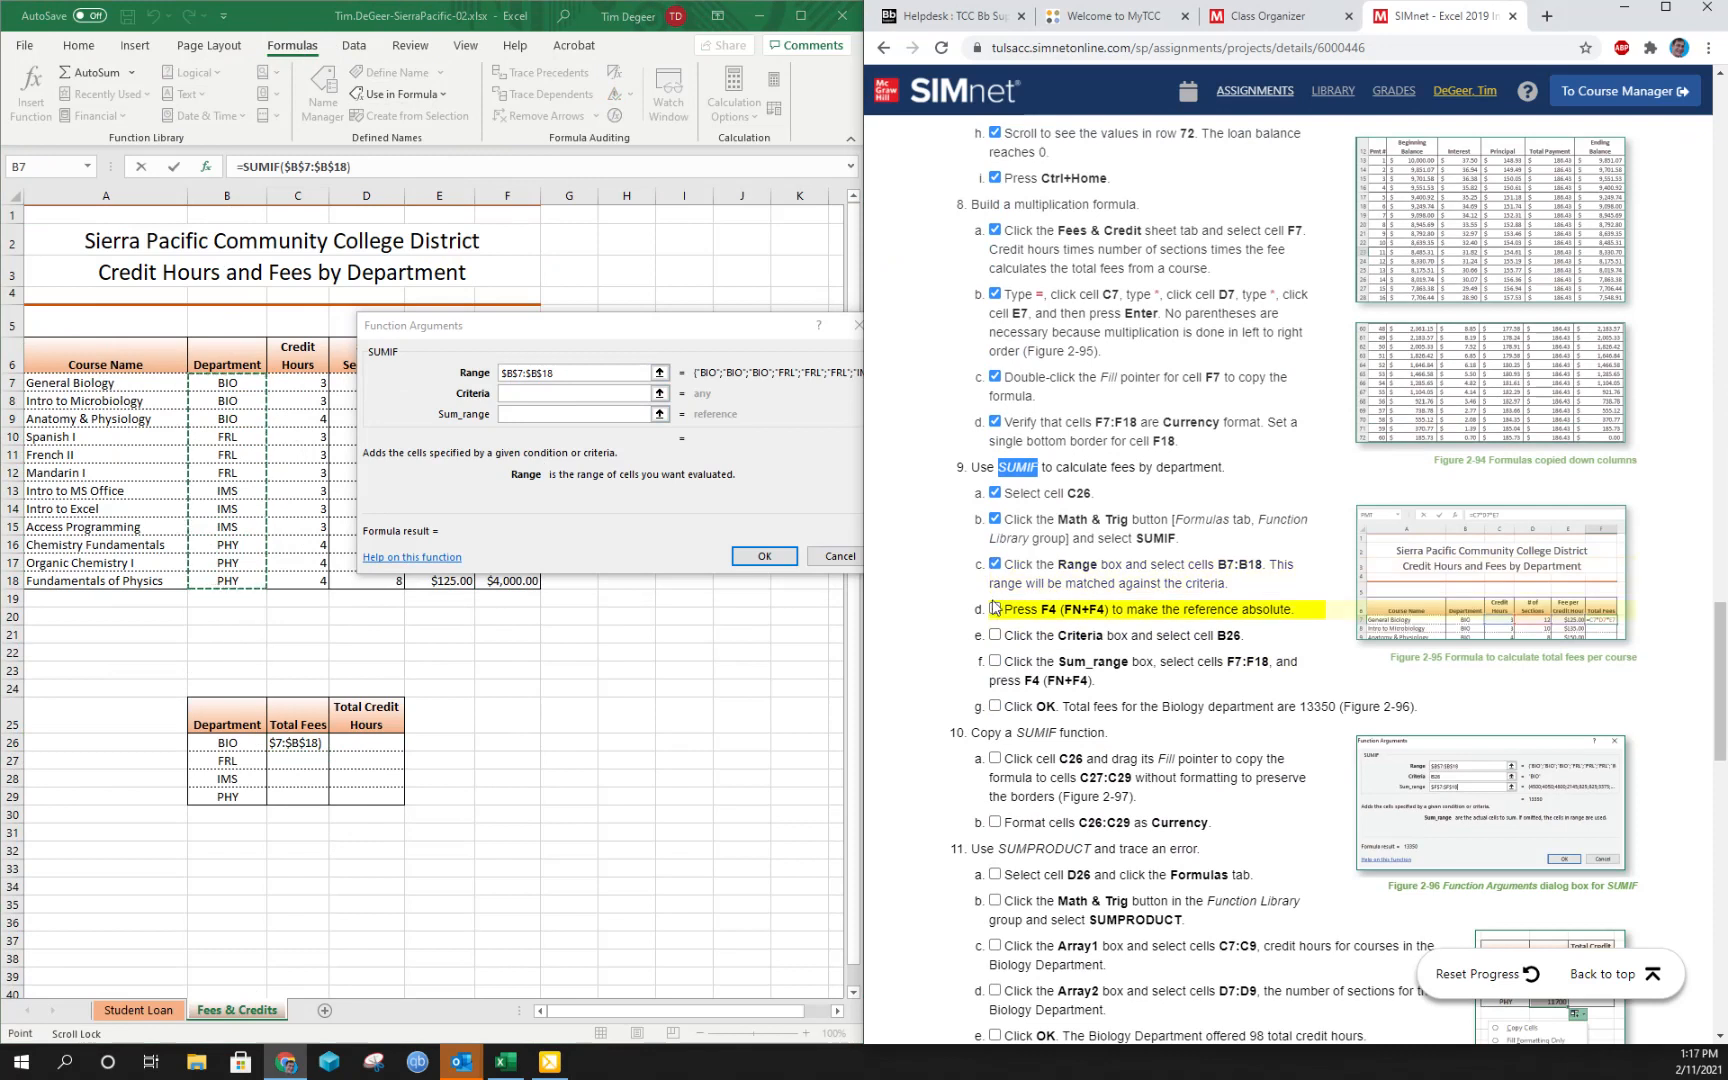
click(995, 609)
Set the SUMIF Criteria to B26 and Sum_range to F7:F18, and accept the function in C26.
click(538, 394)
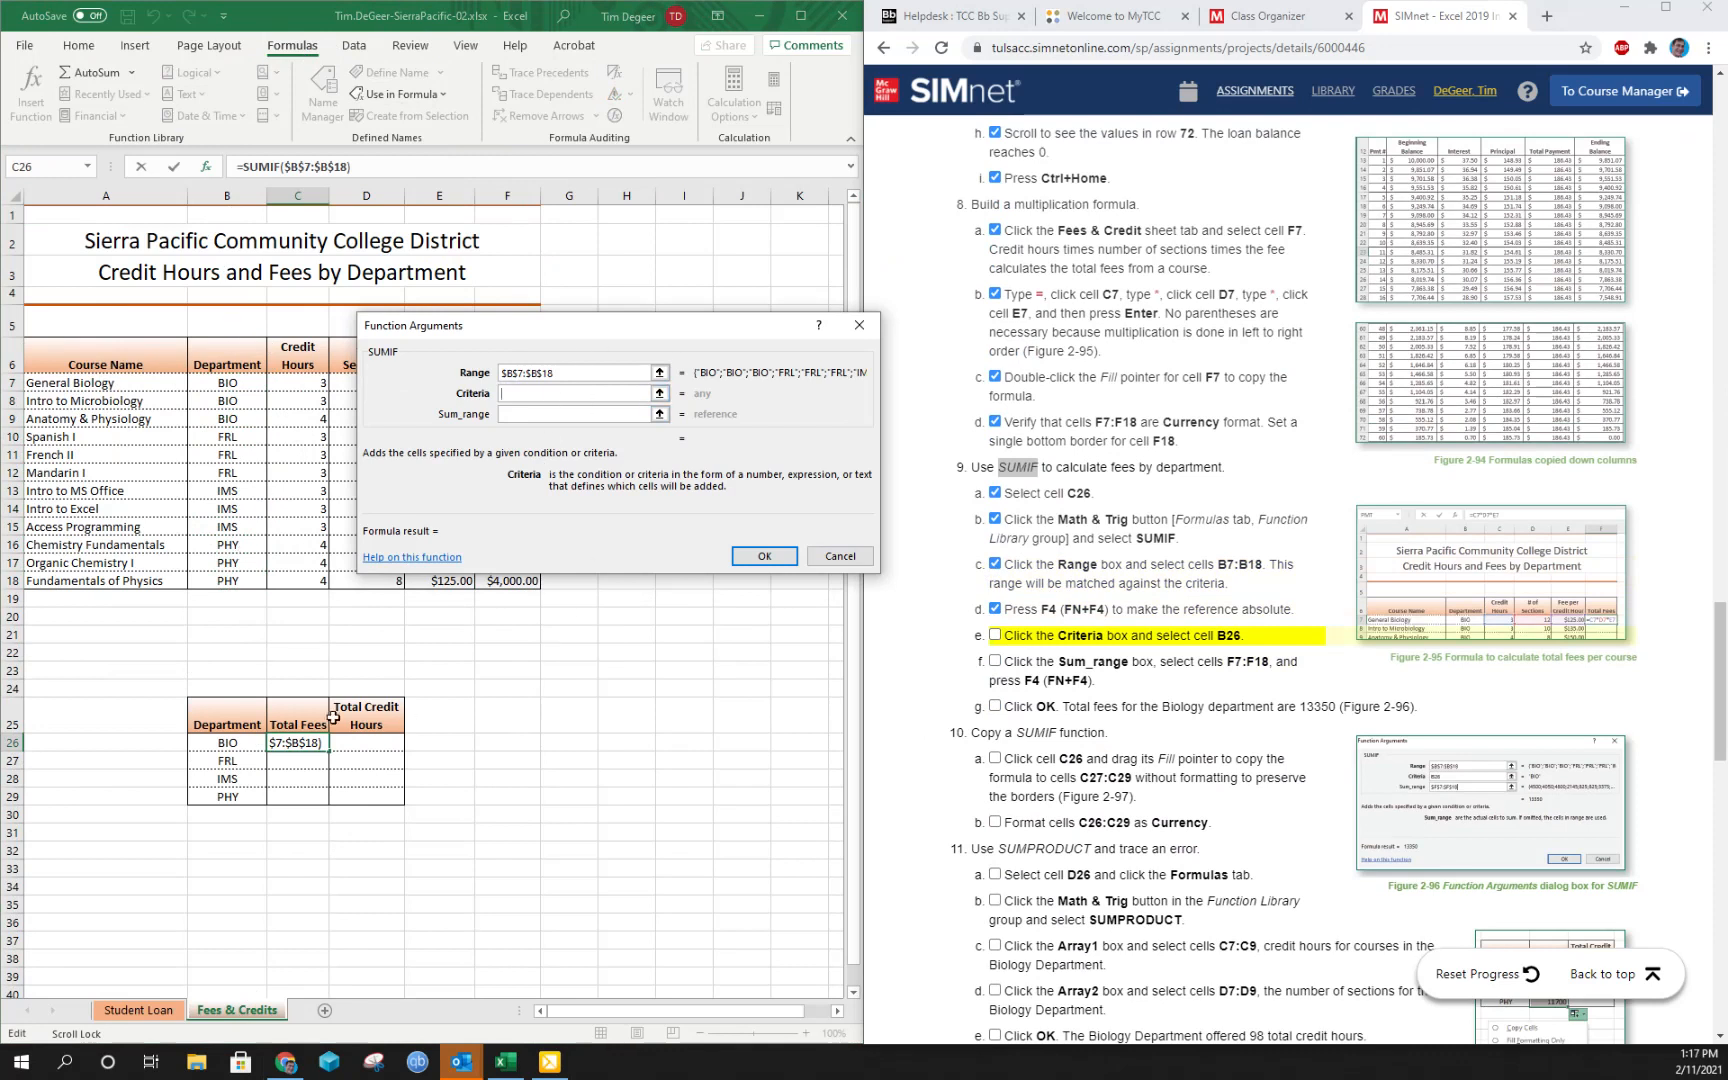
click(233, 742)
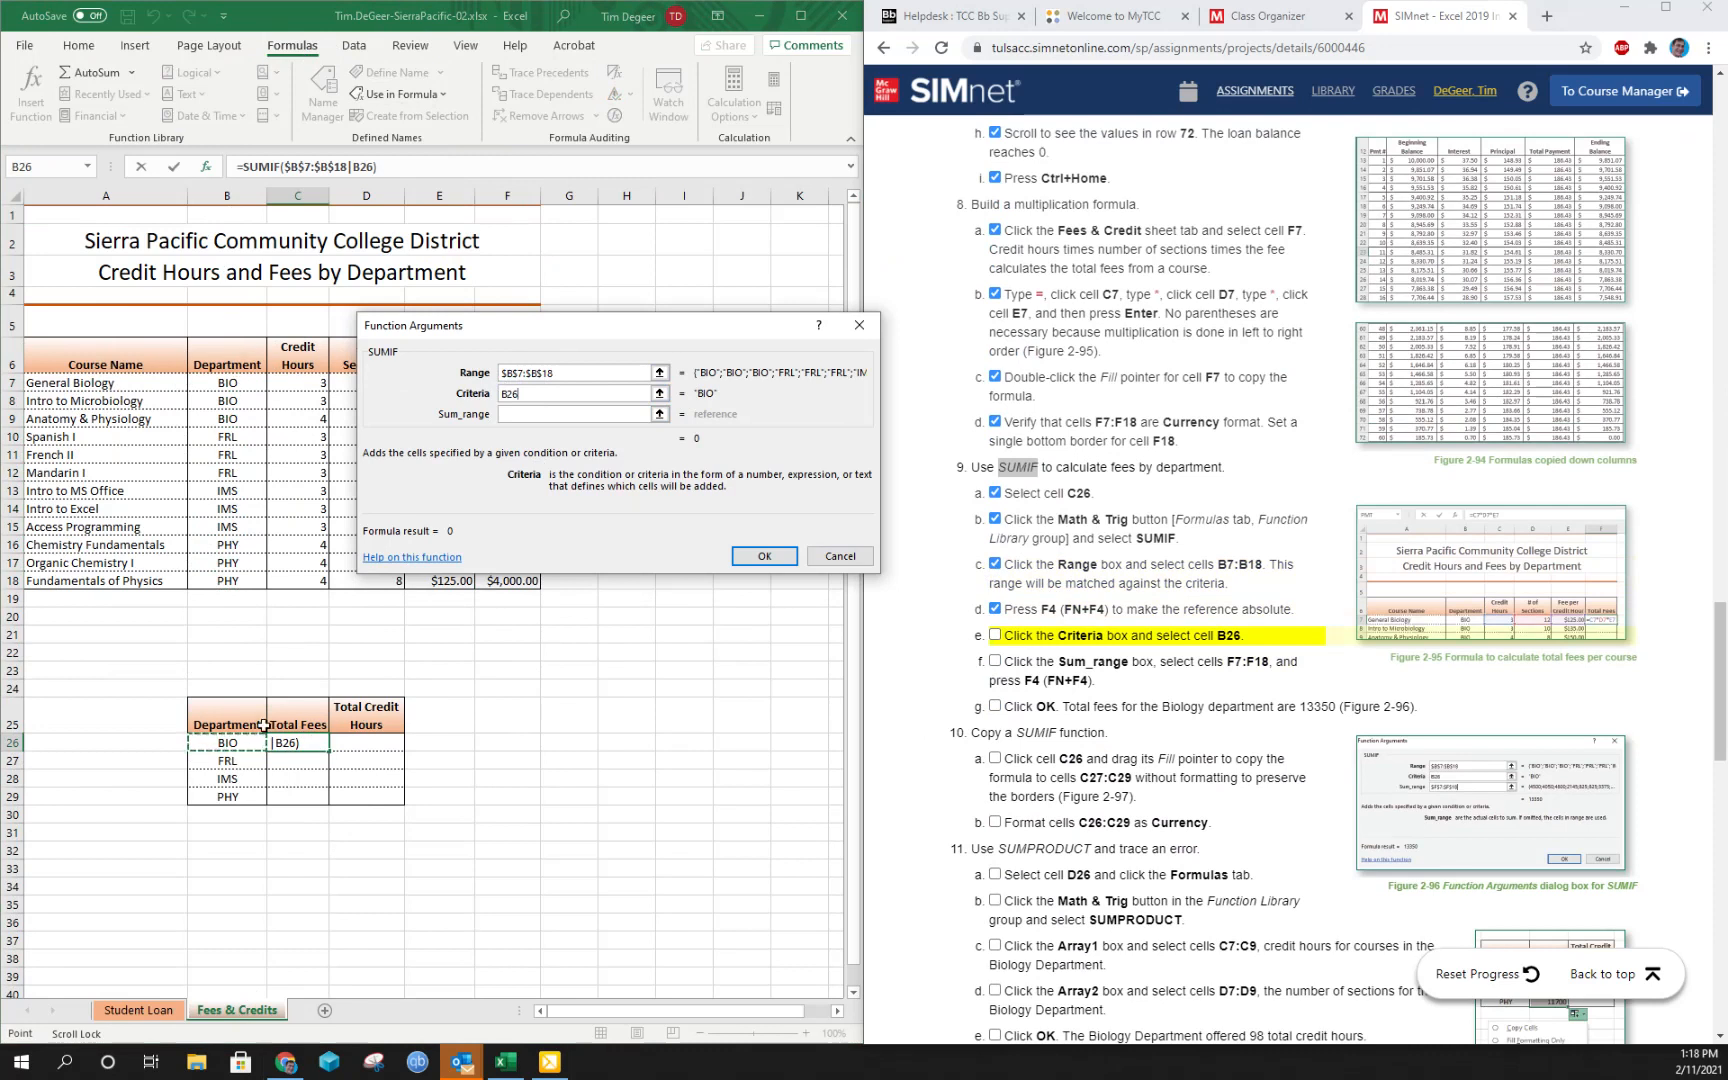
click(581, 414)
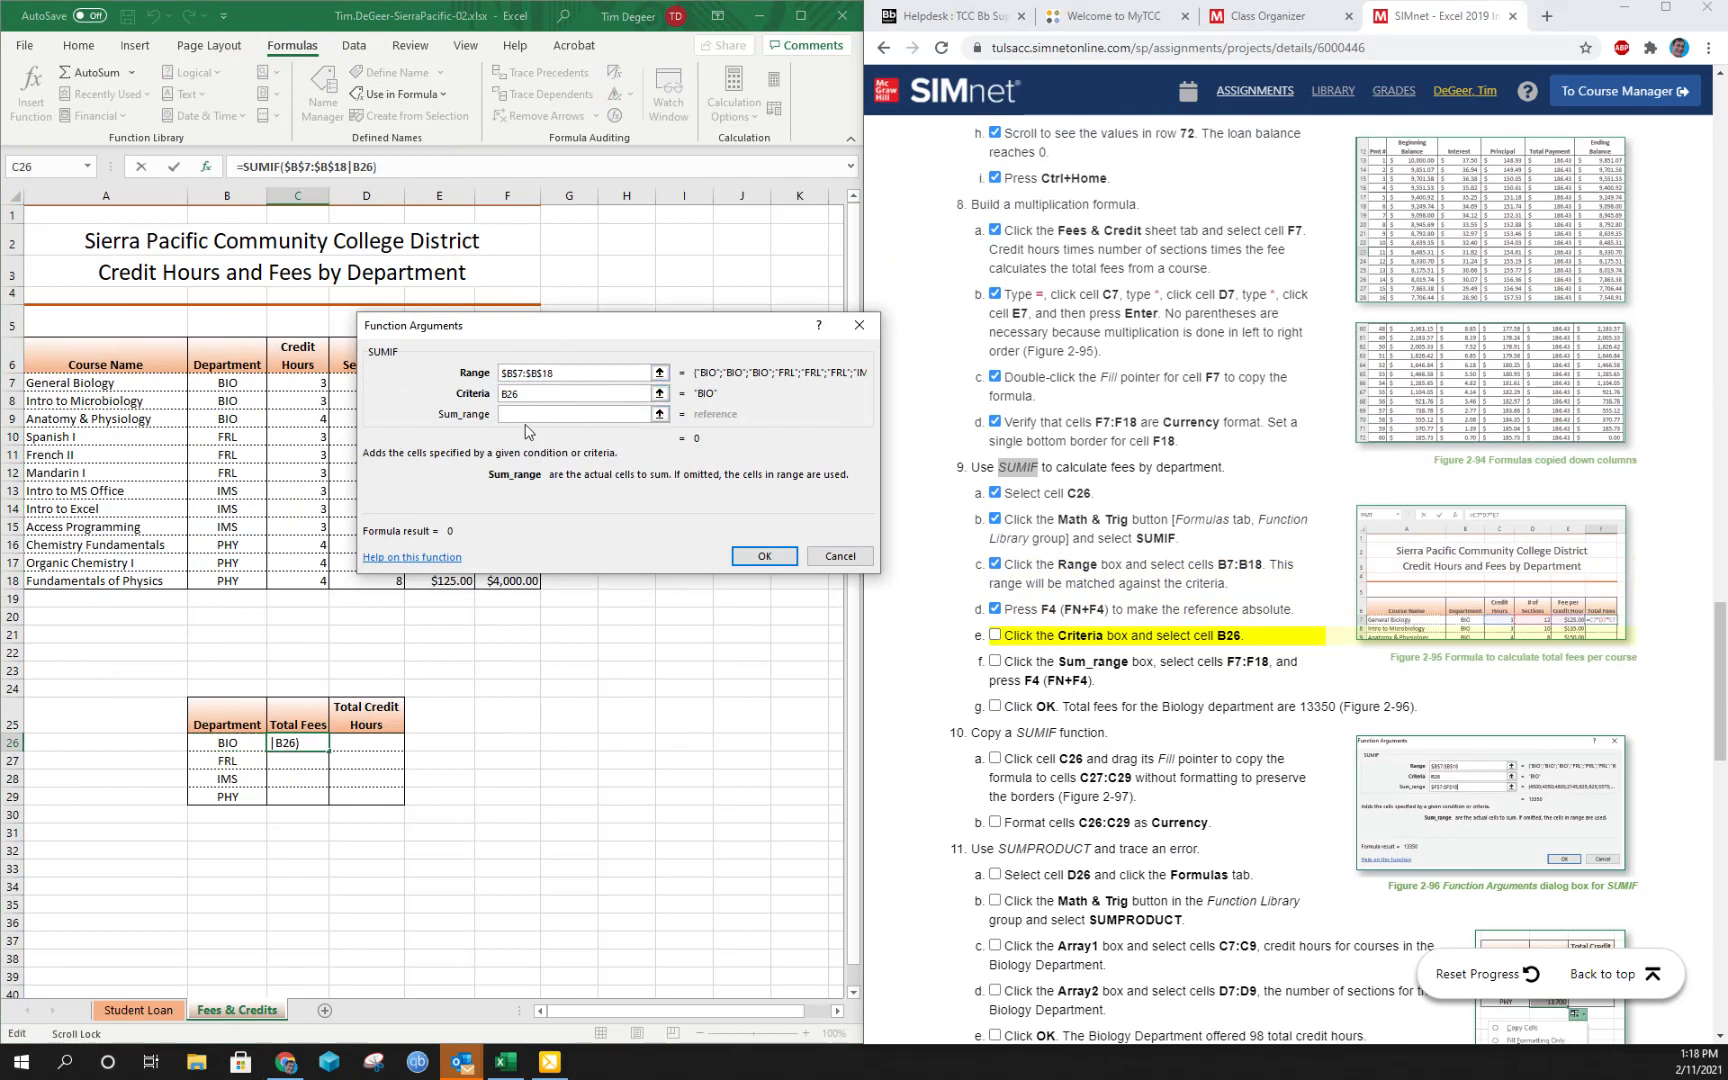
click(537, 415)
drag(614, 330, 644, 394)
click(630, 357)
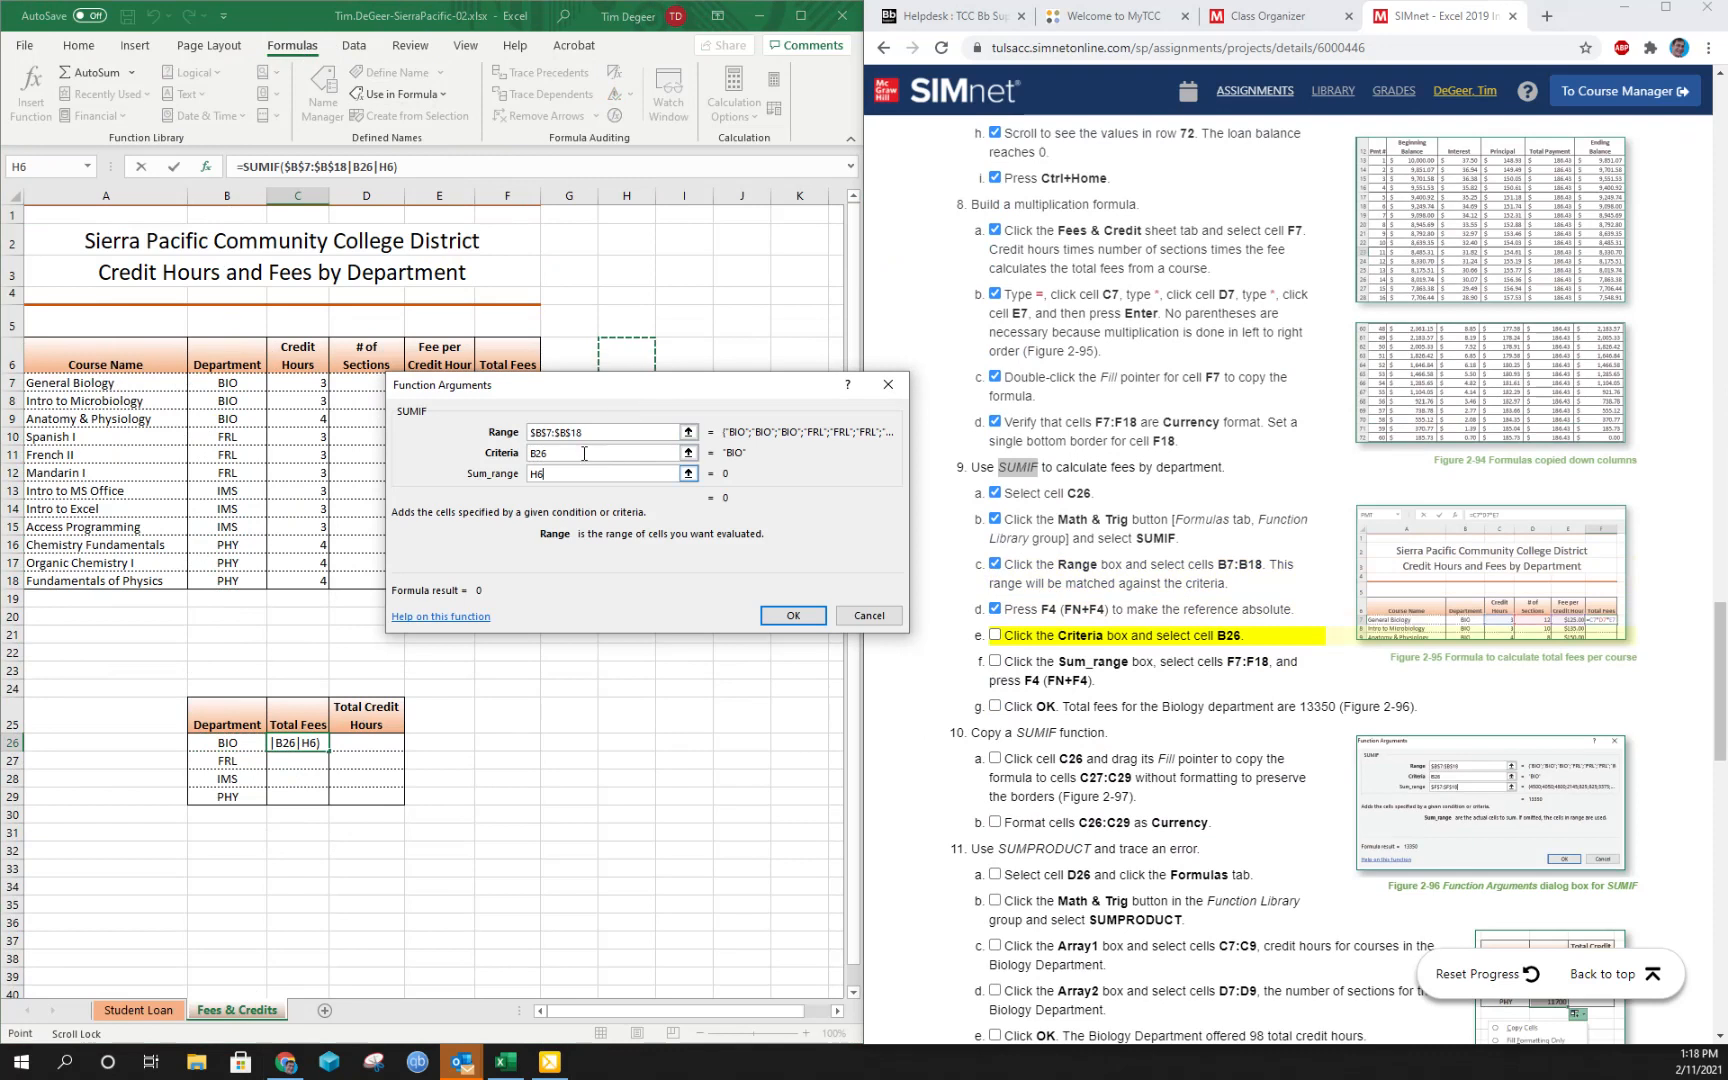
drag(599, 392, 632, 650)
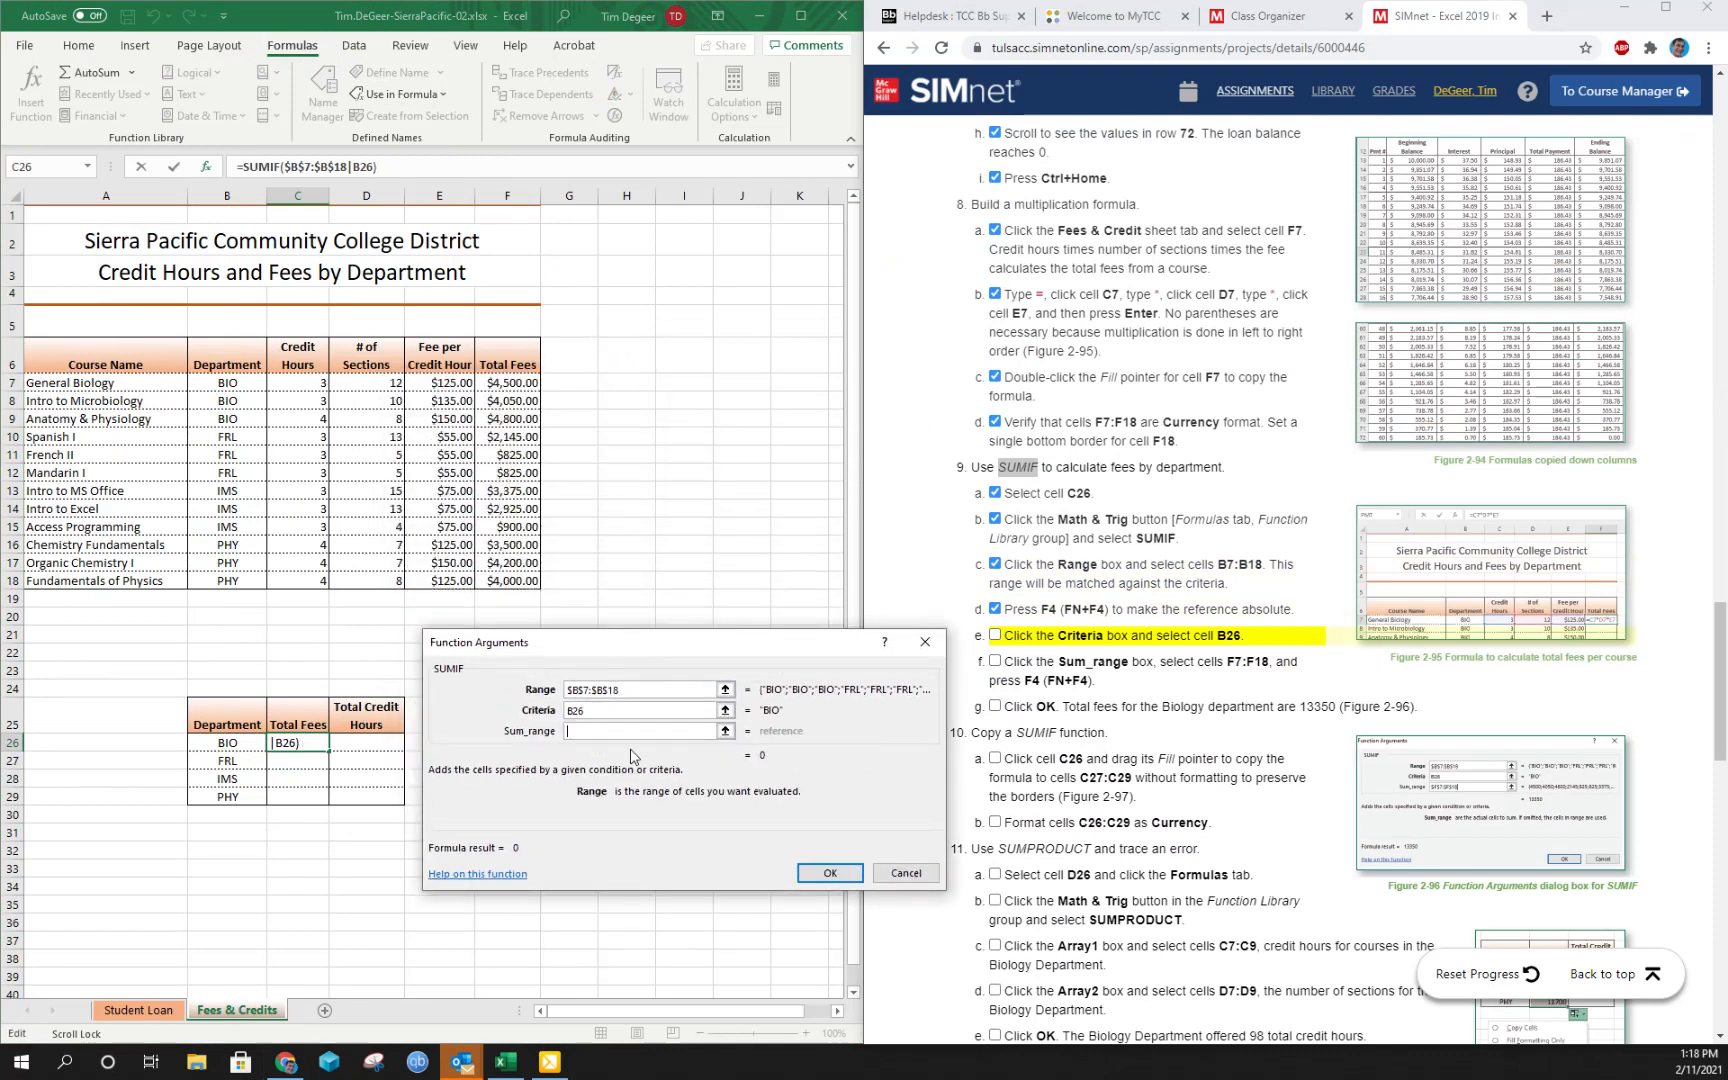
drag(497, 381, 508, 582)
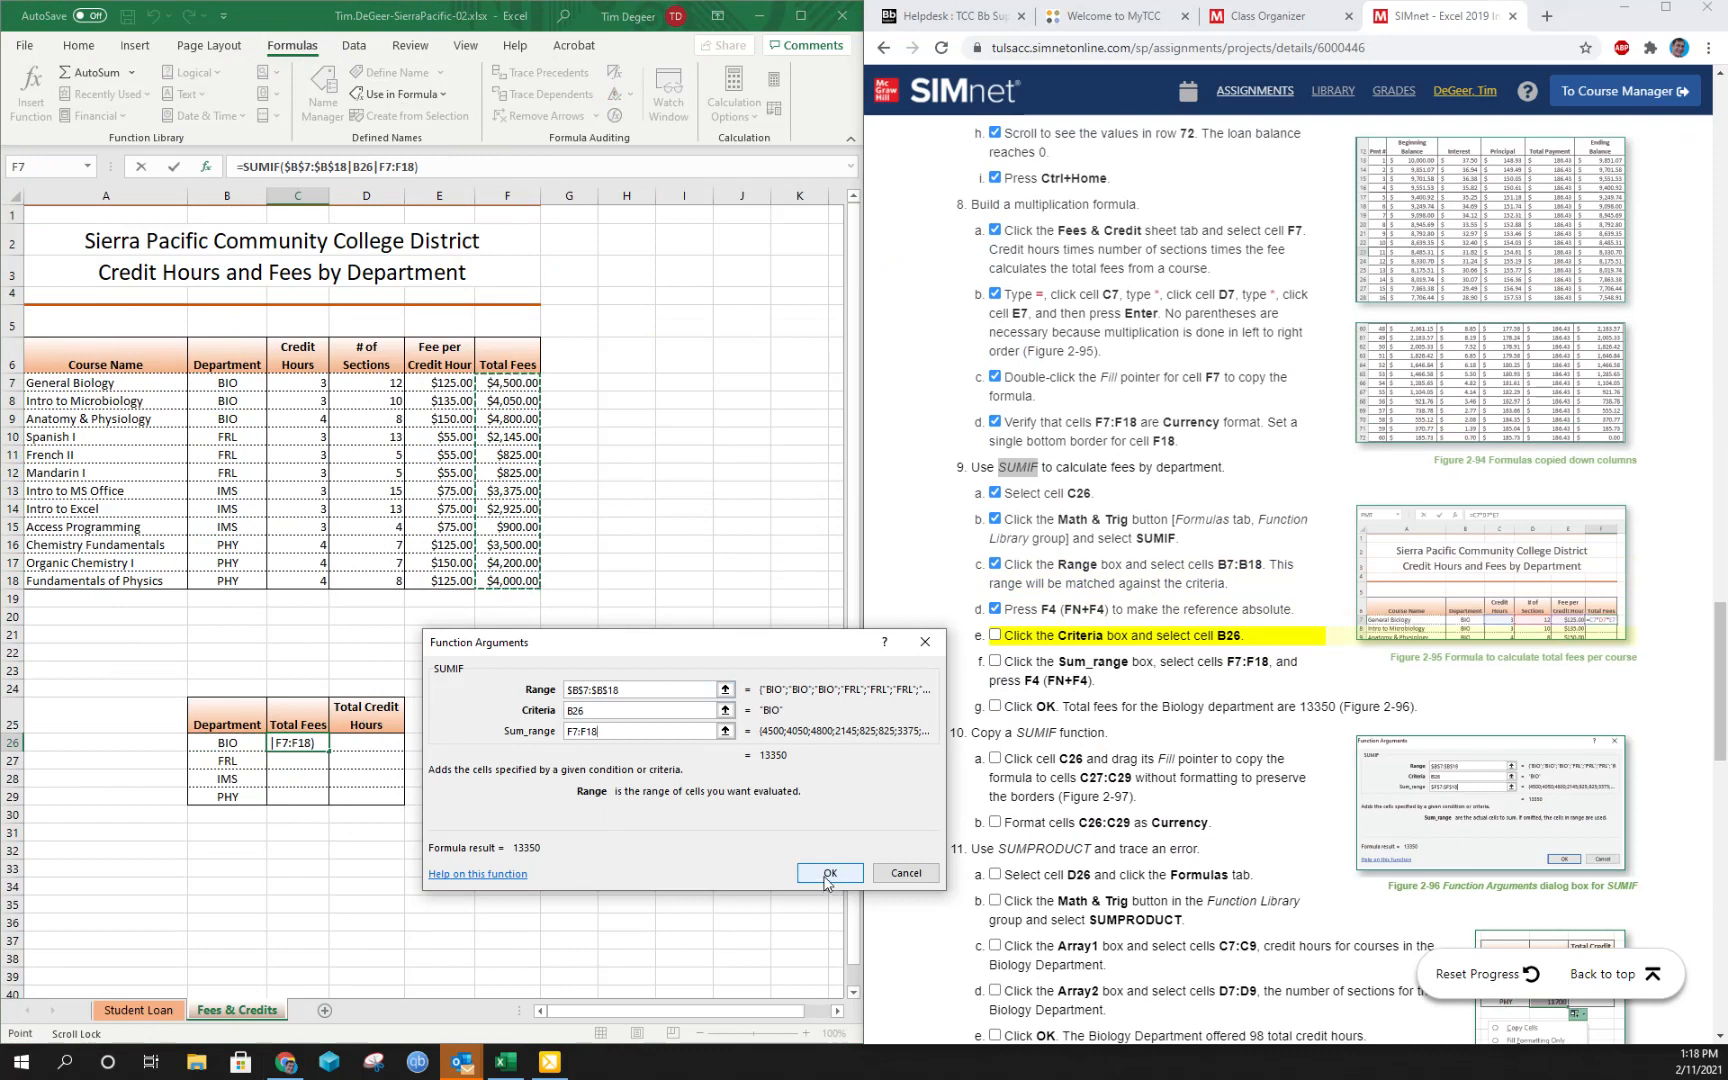
click(828, 873)
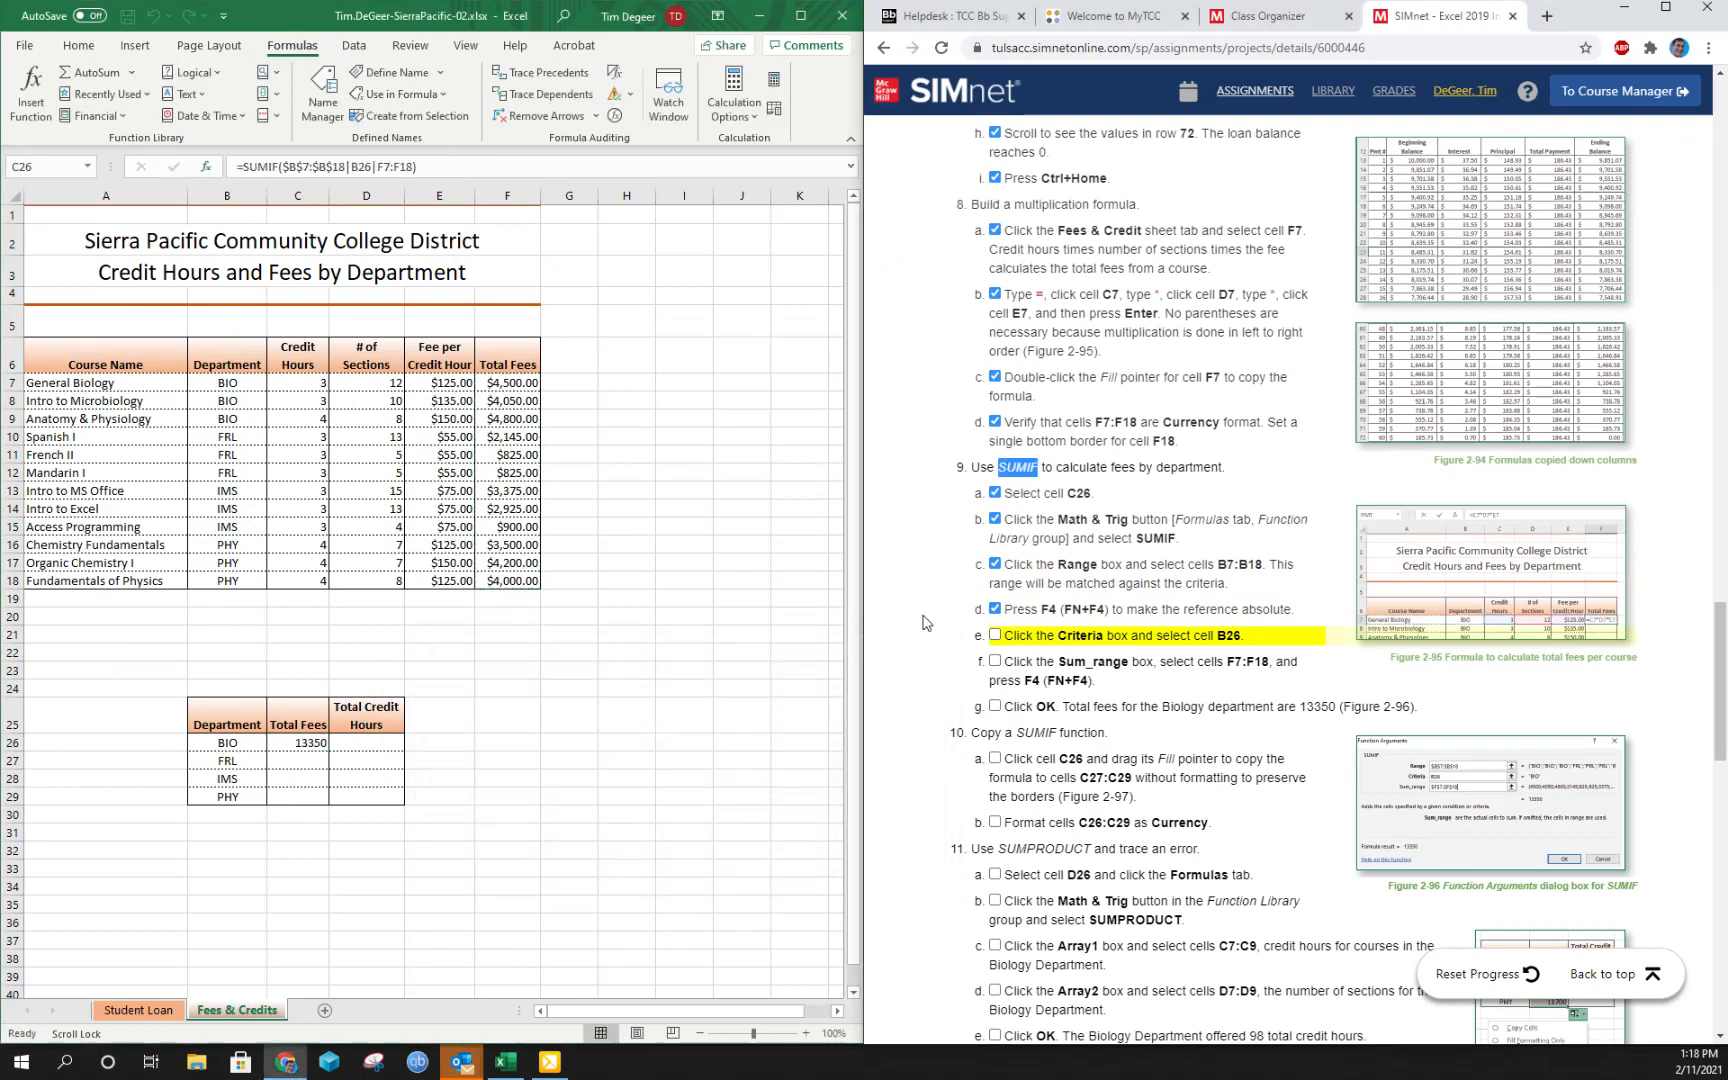
Check off instructions 9e, 9f and 9g in the SIMnet list.
click(996, 637)
click(995, 662)
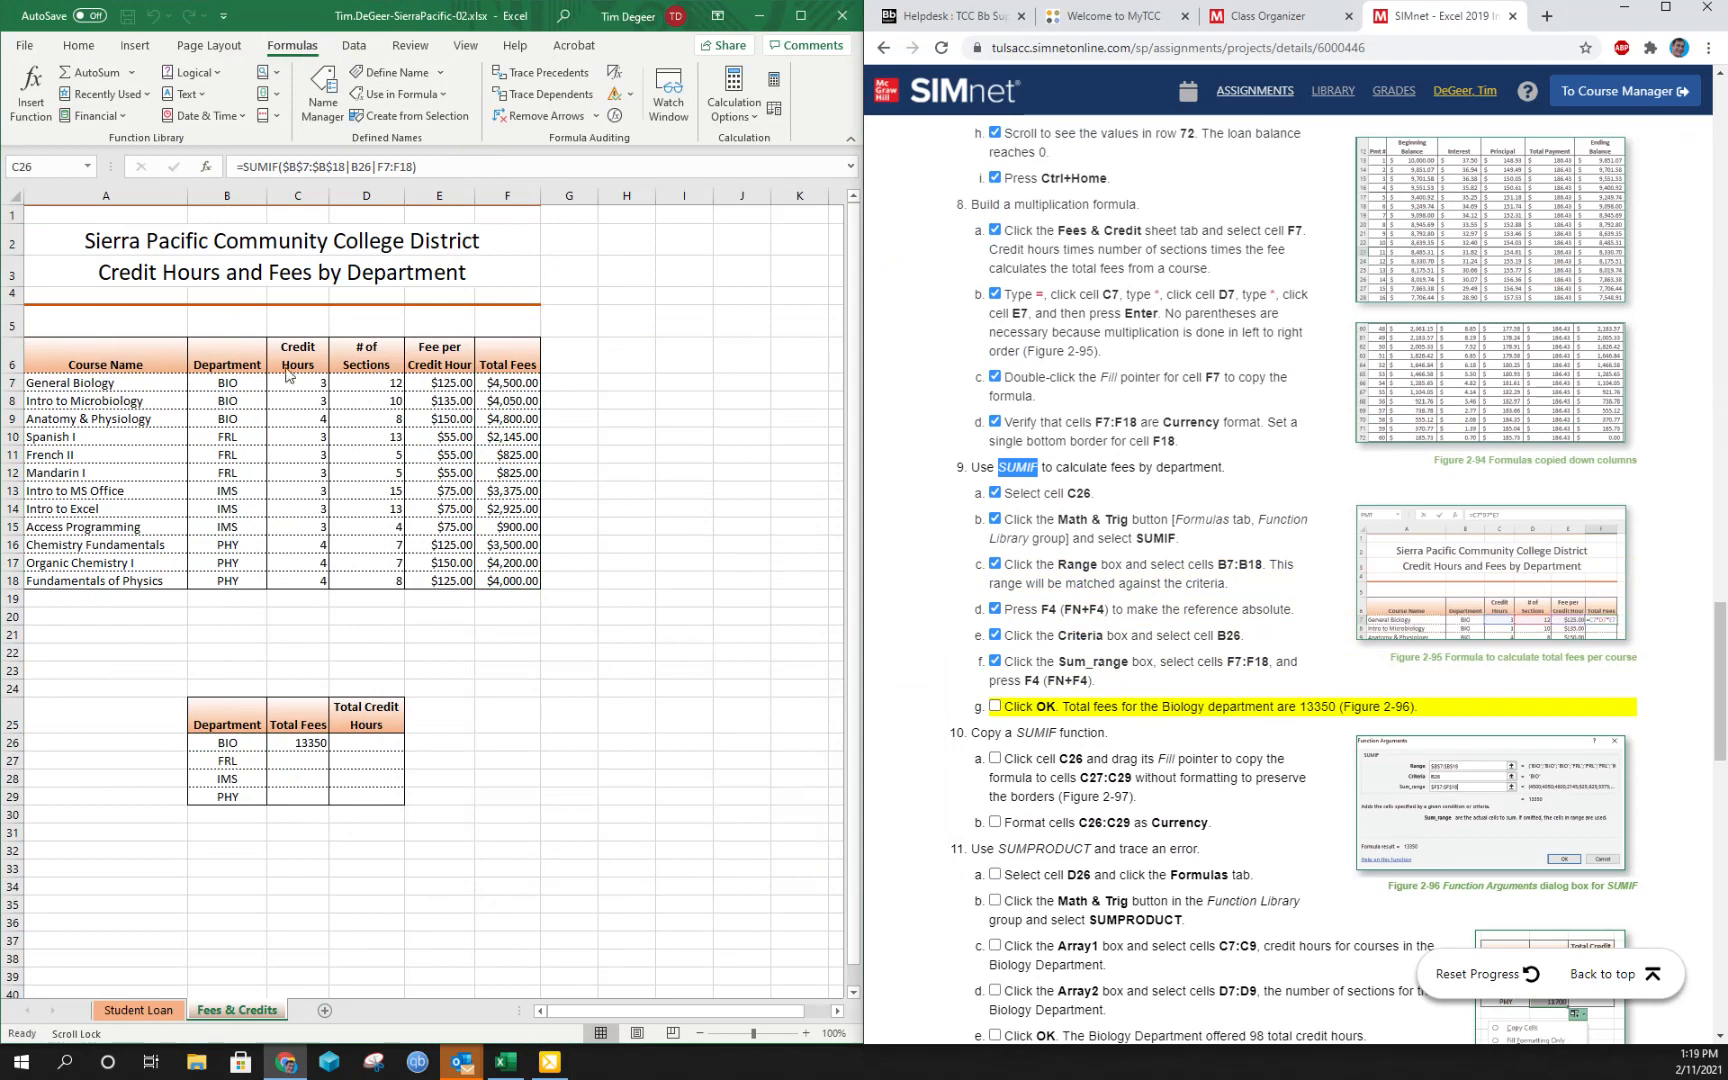
click(995, 707)
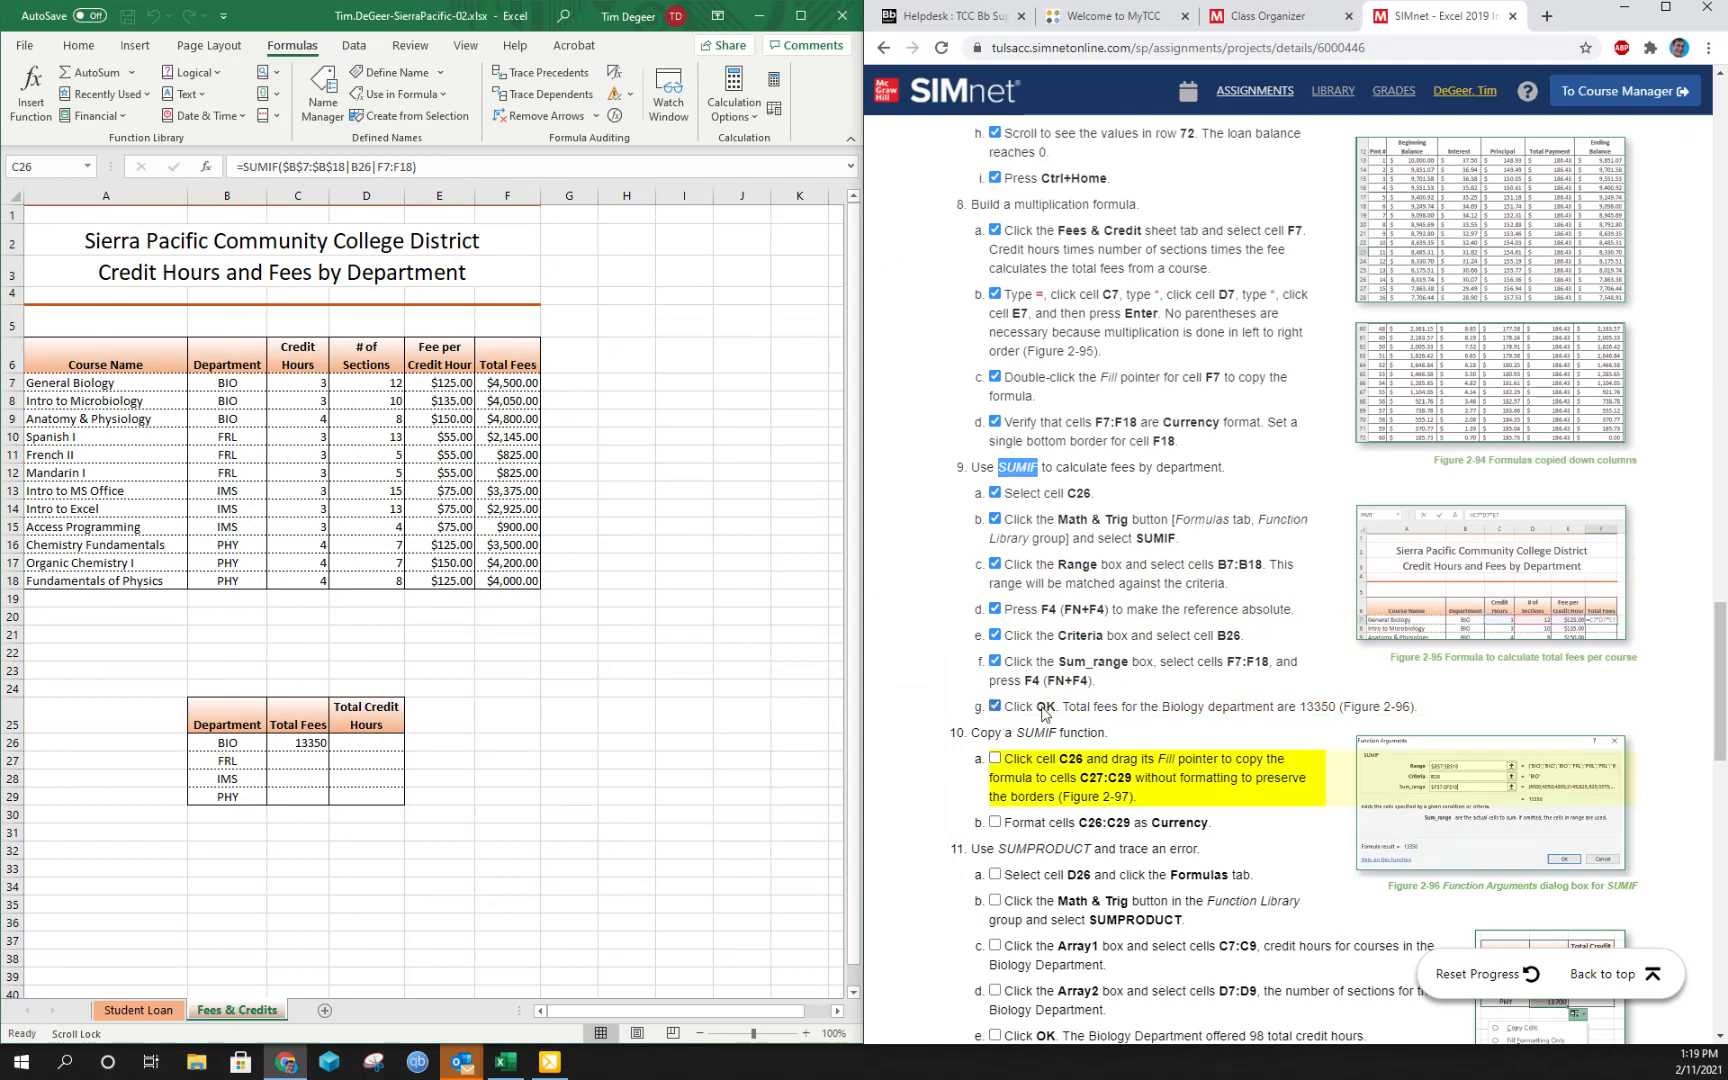
Copy the SUMIF formula from C26 down to C29 with Fill Without Formatting.
scroll(1045, 712, down, 1)
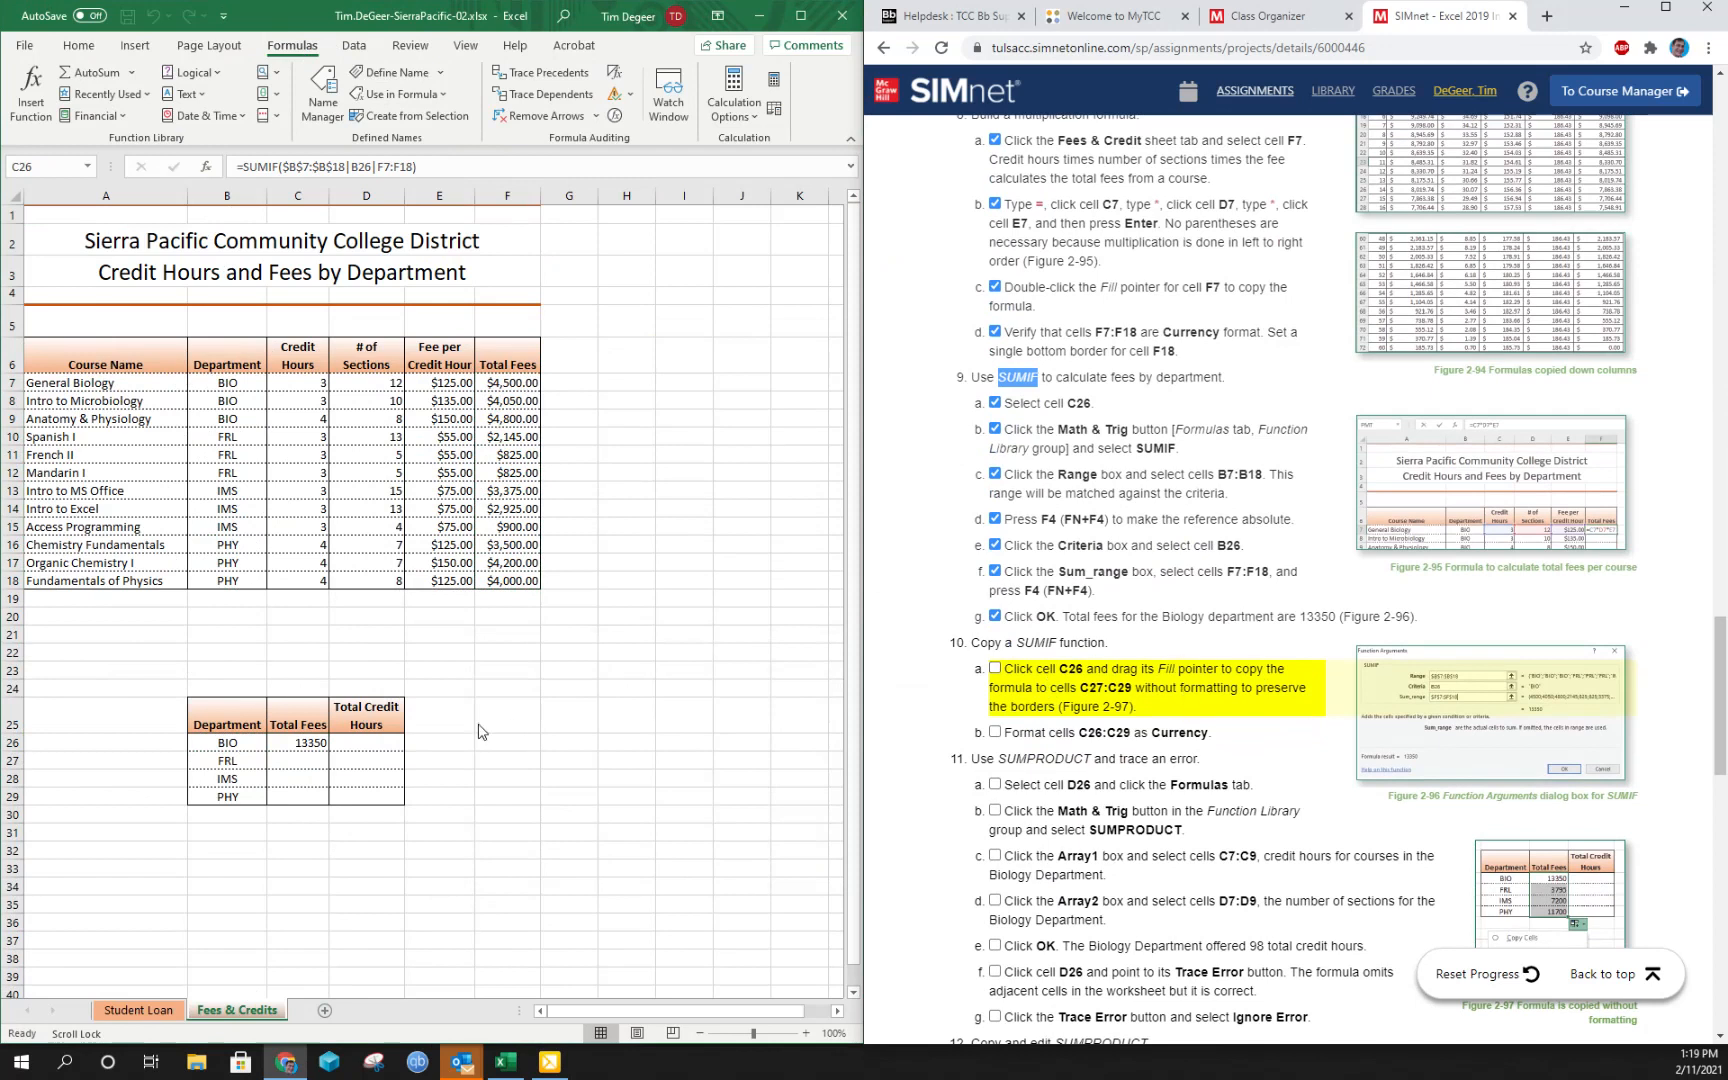
click(311, 747)
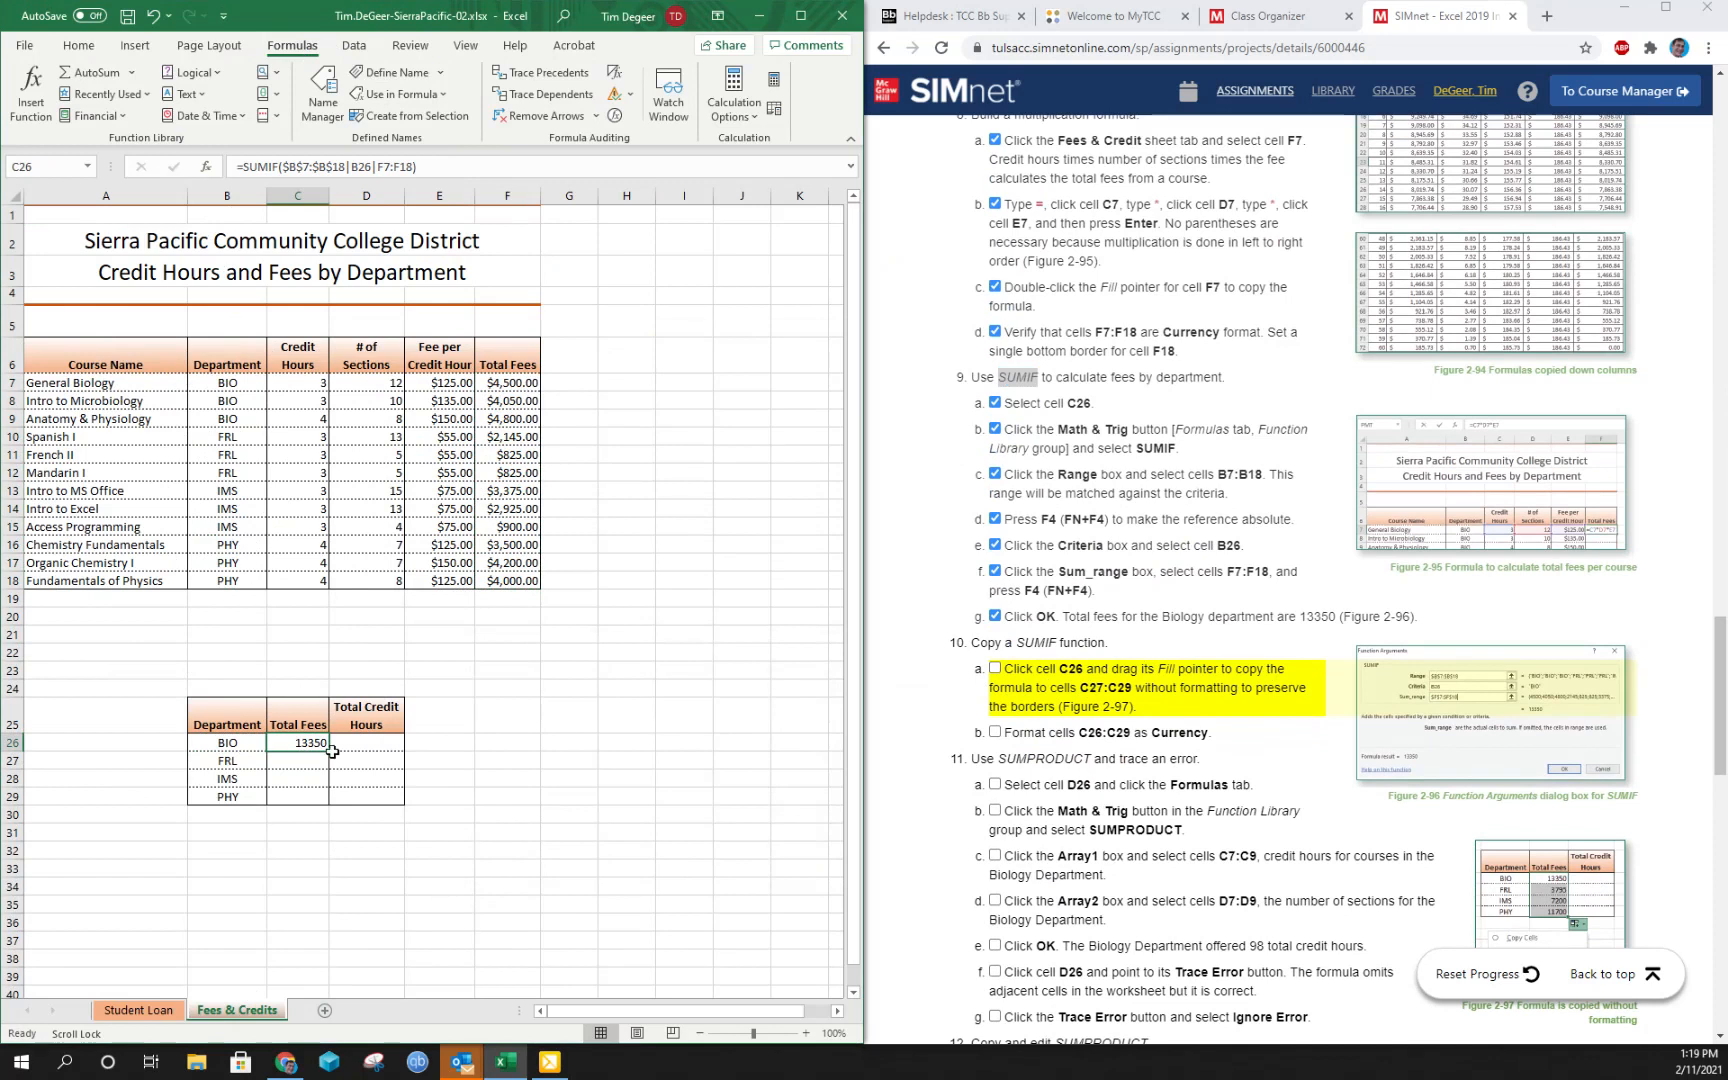
drag(330, 751, 323, 801)
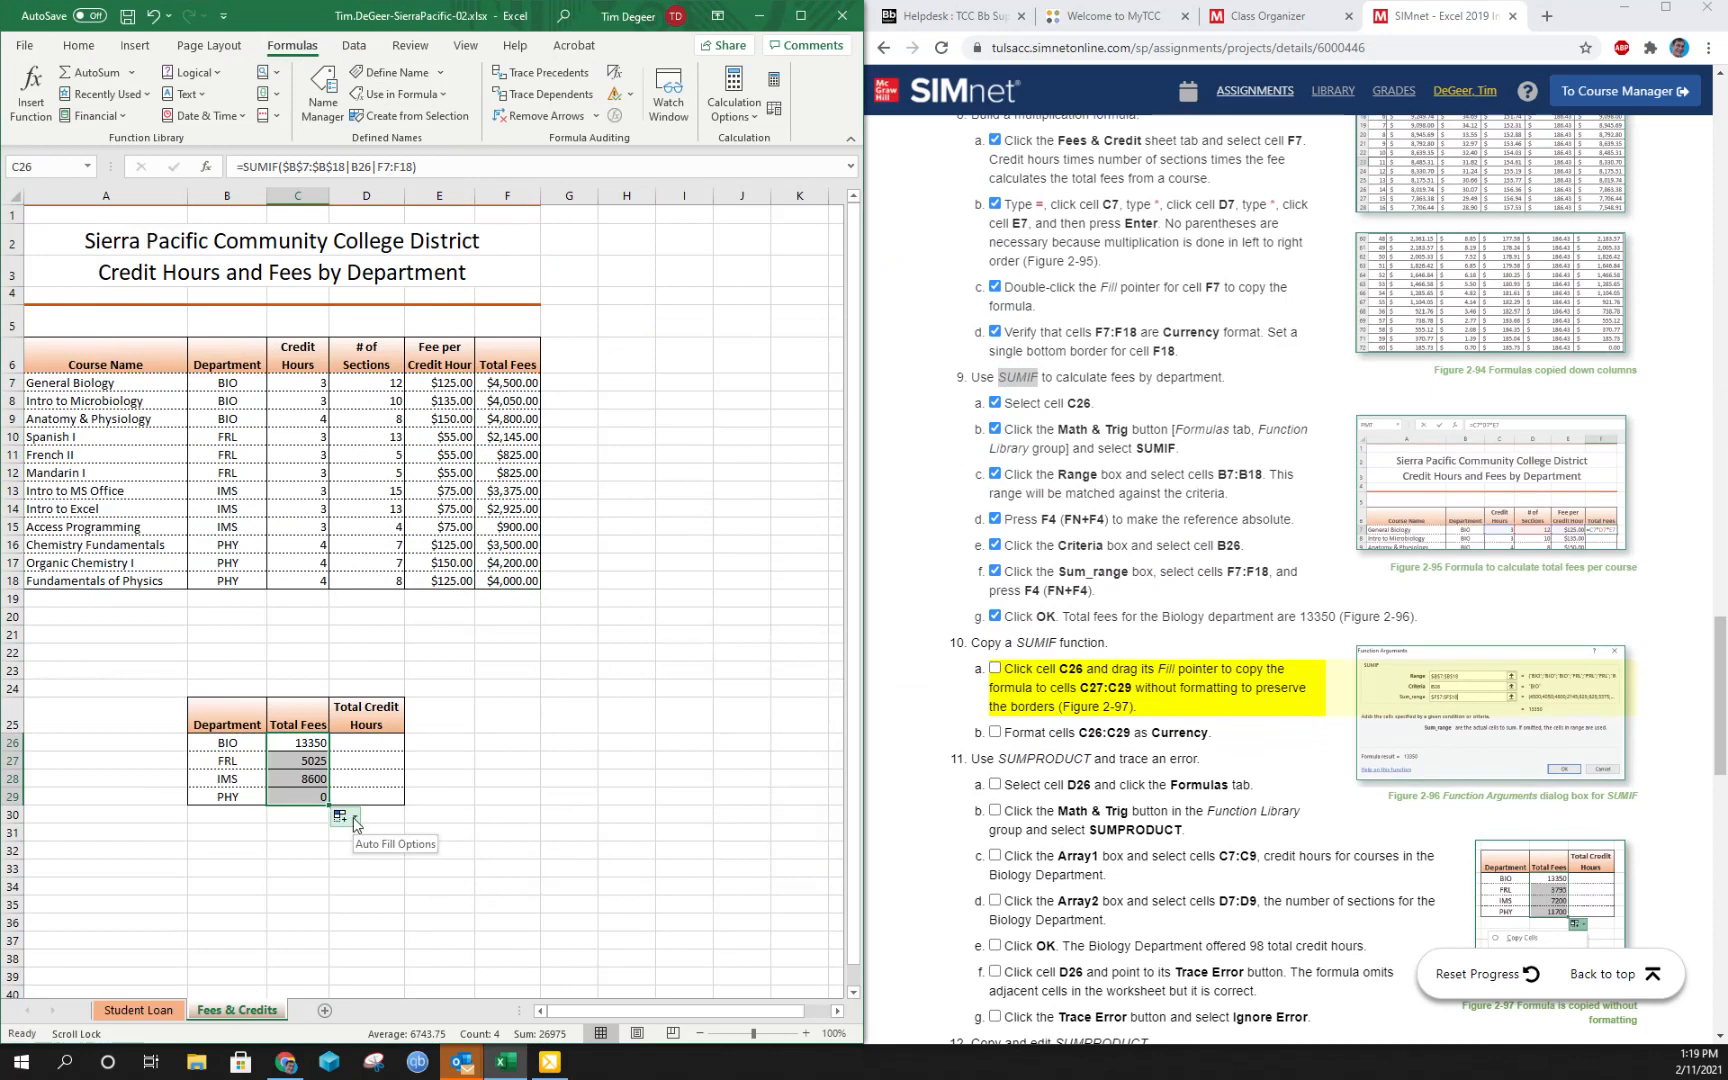
click(354, 821)
click(425, 884)
Compare the SUMIF references in C26 and C29, and undo the fill into C27:C29.
click(307, 740)
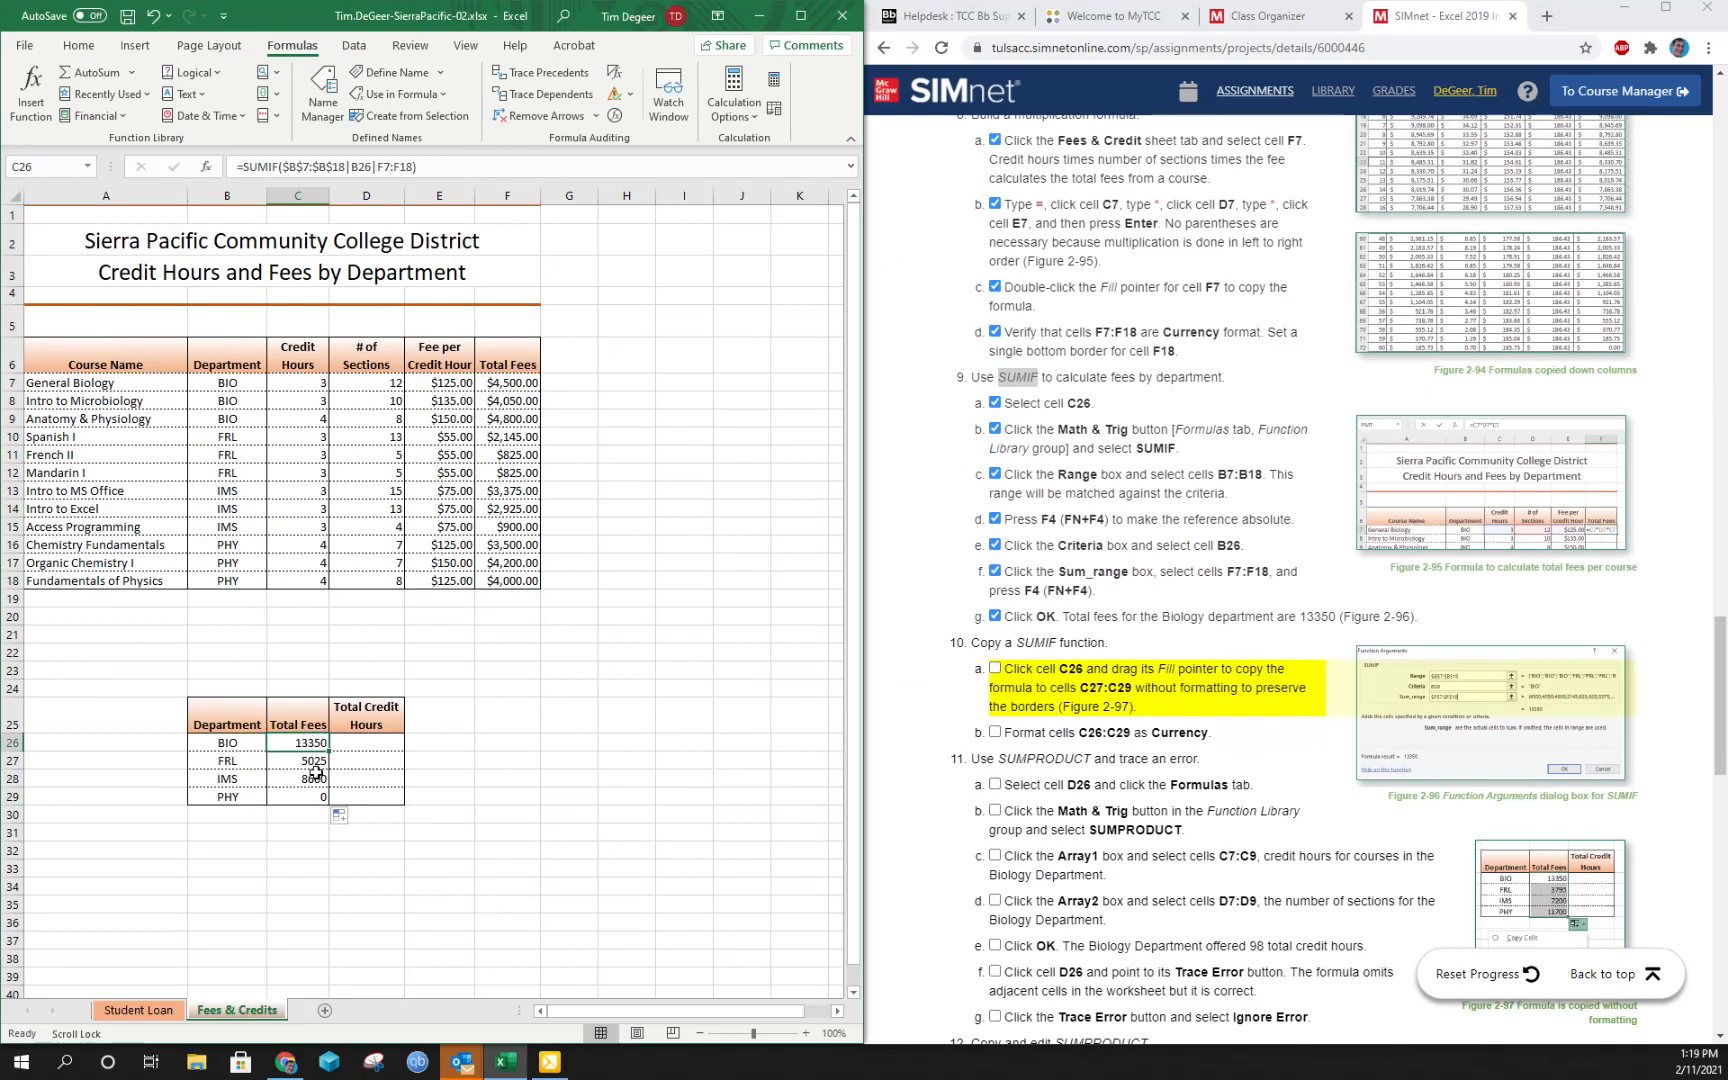
double_click(387, 167)
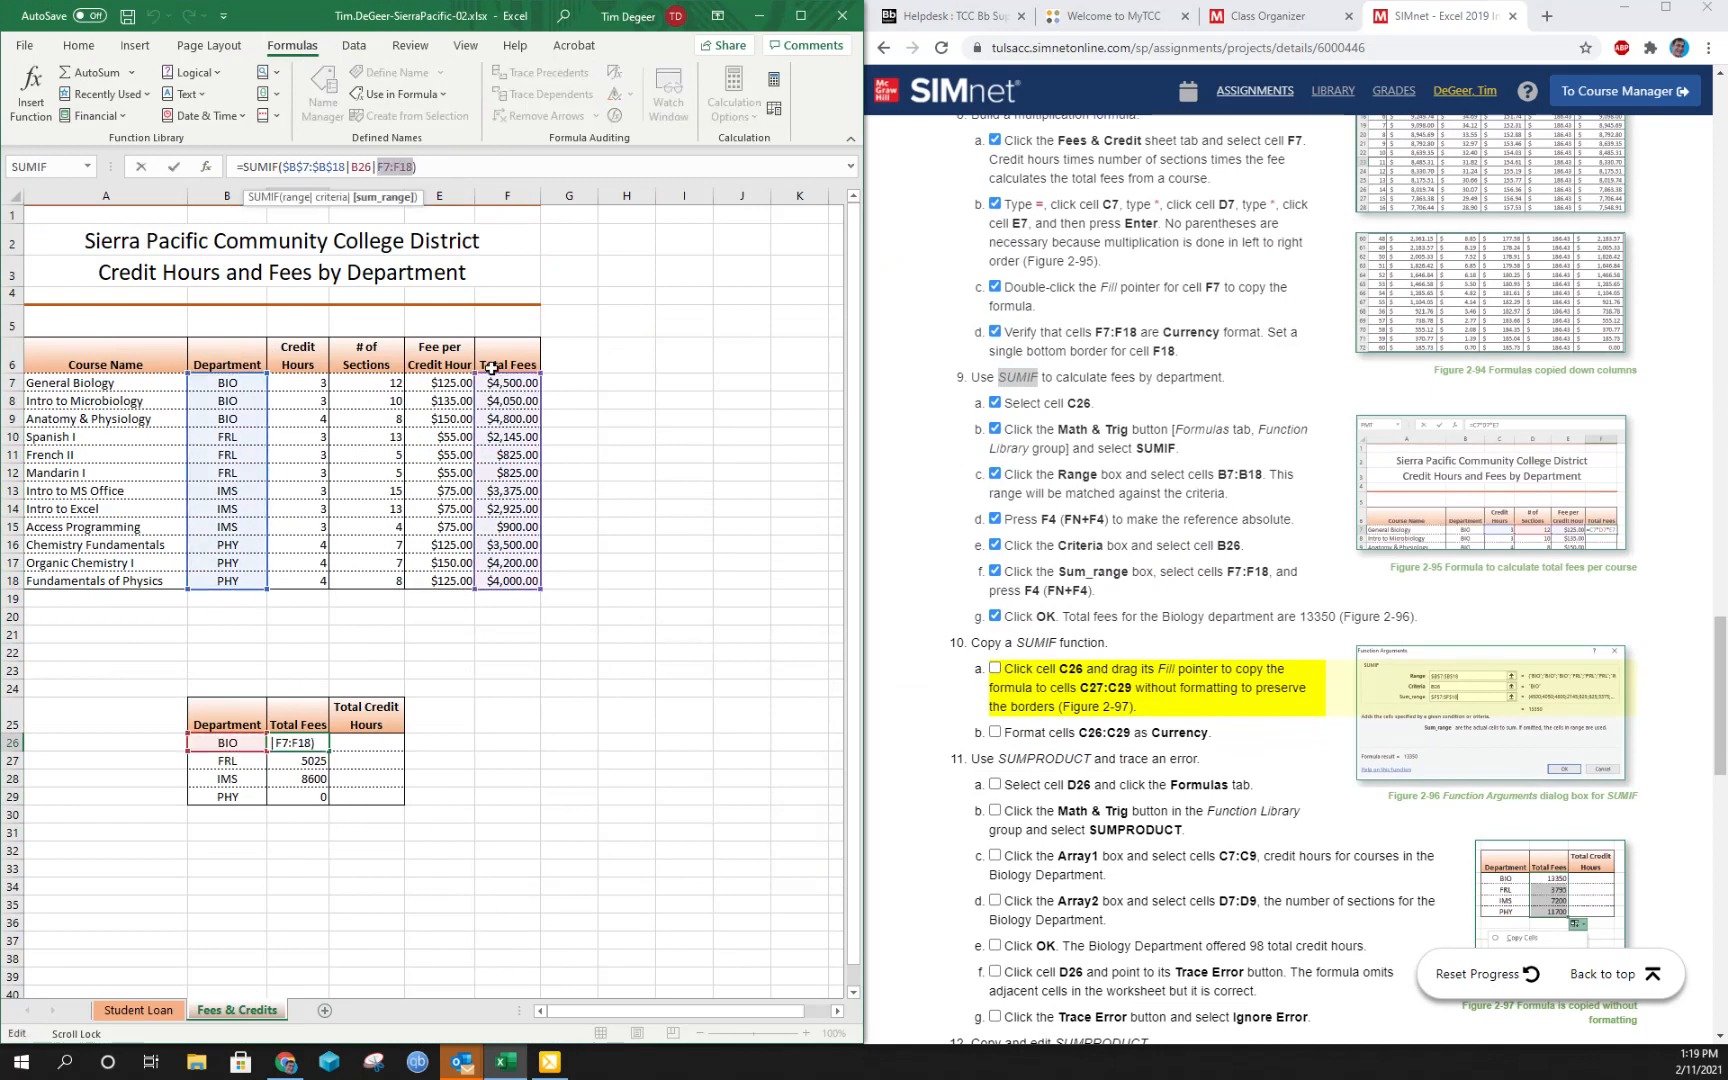
click(308, 762)
key(Escape)
click(316, 798)
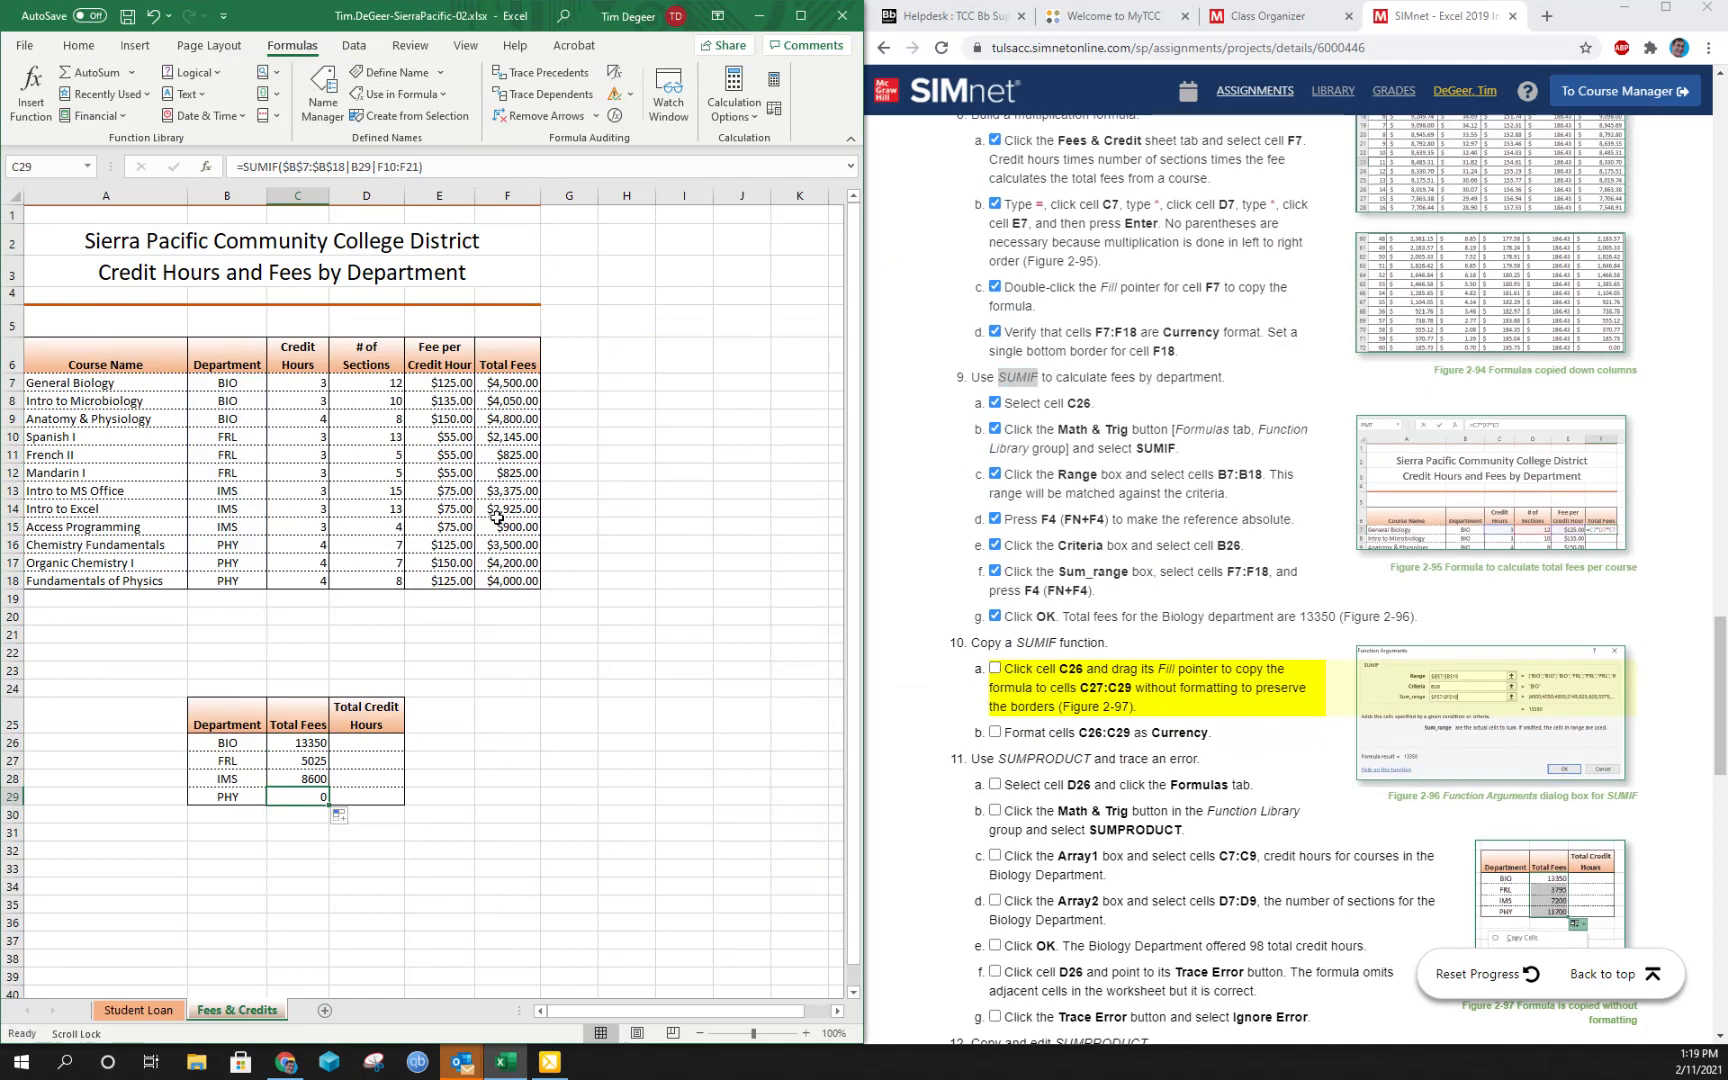
click(150, 15)
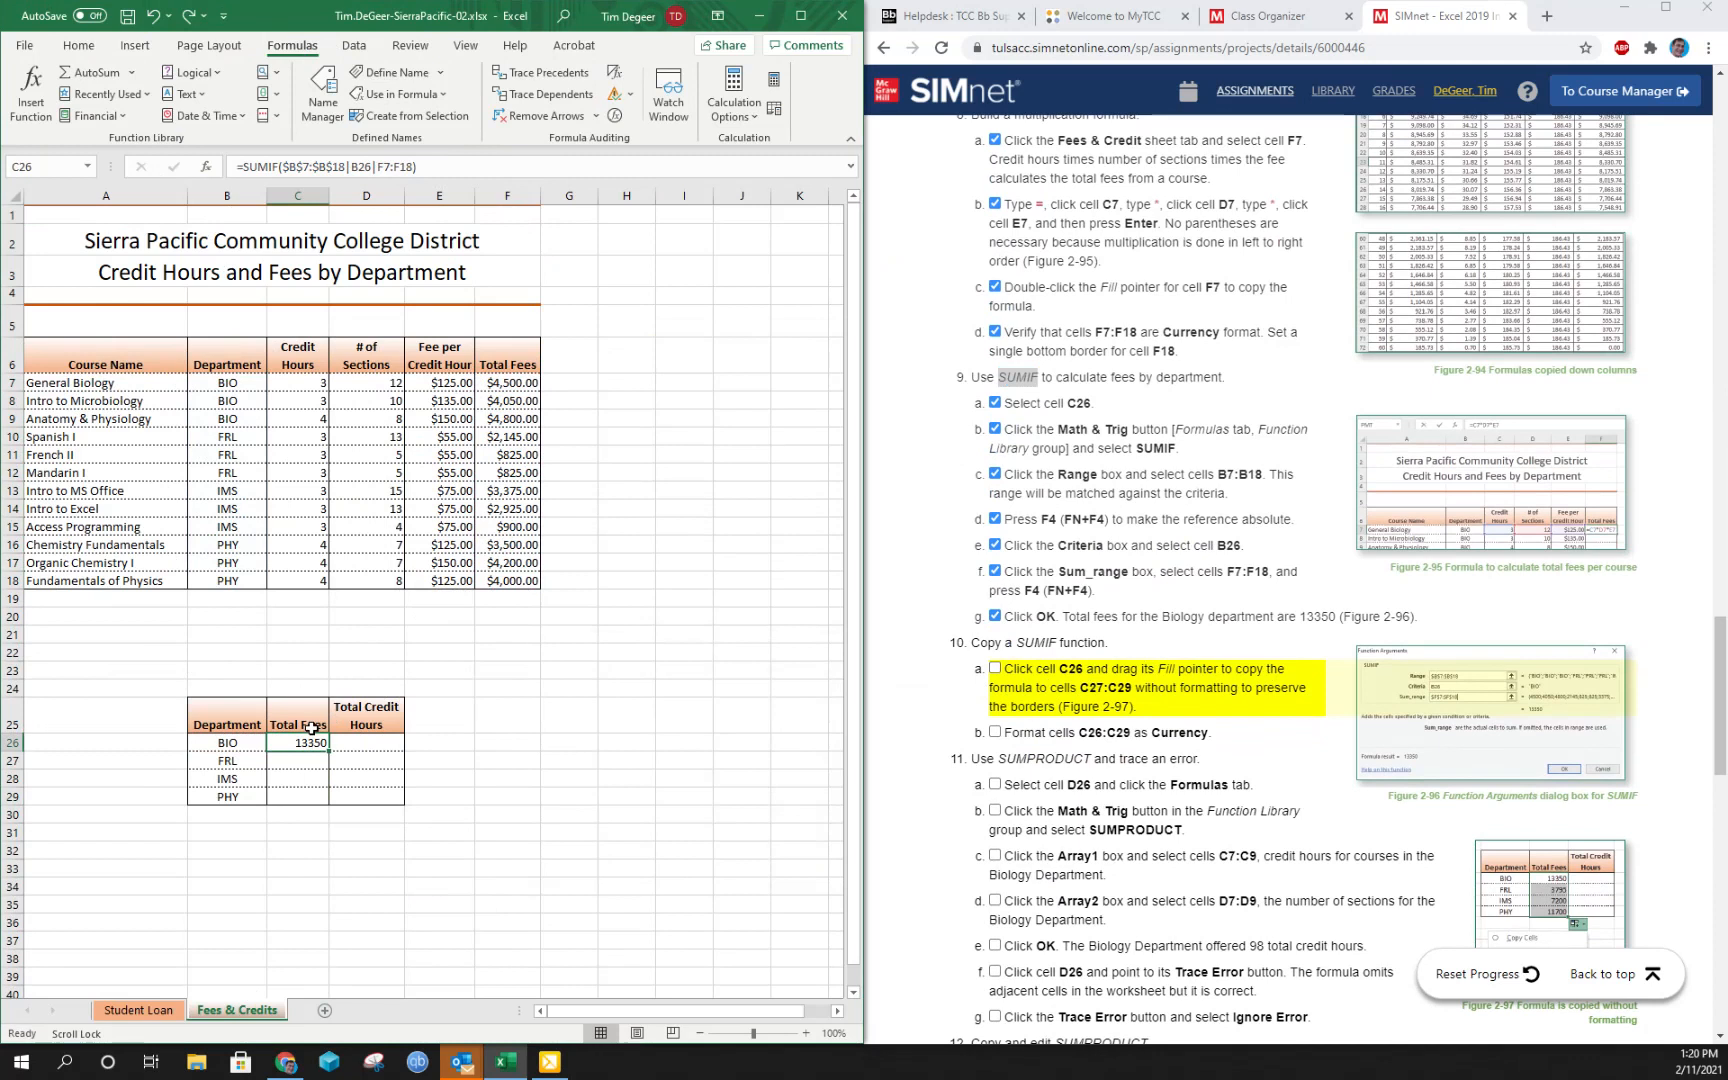
Edit the SUMIF arguments in C26 so that Sum_range is the absolute reference $F$7:$F$18.
click(30, 90)
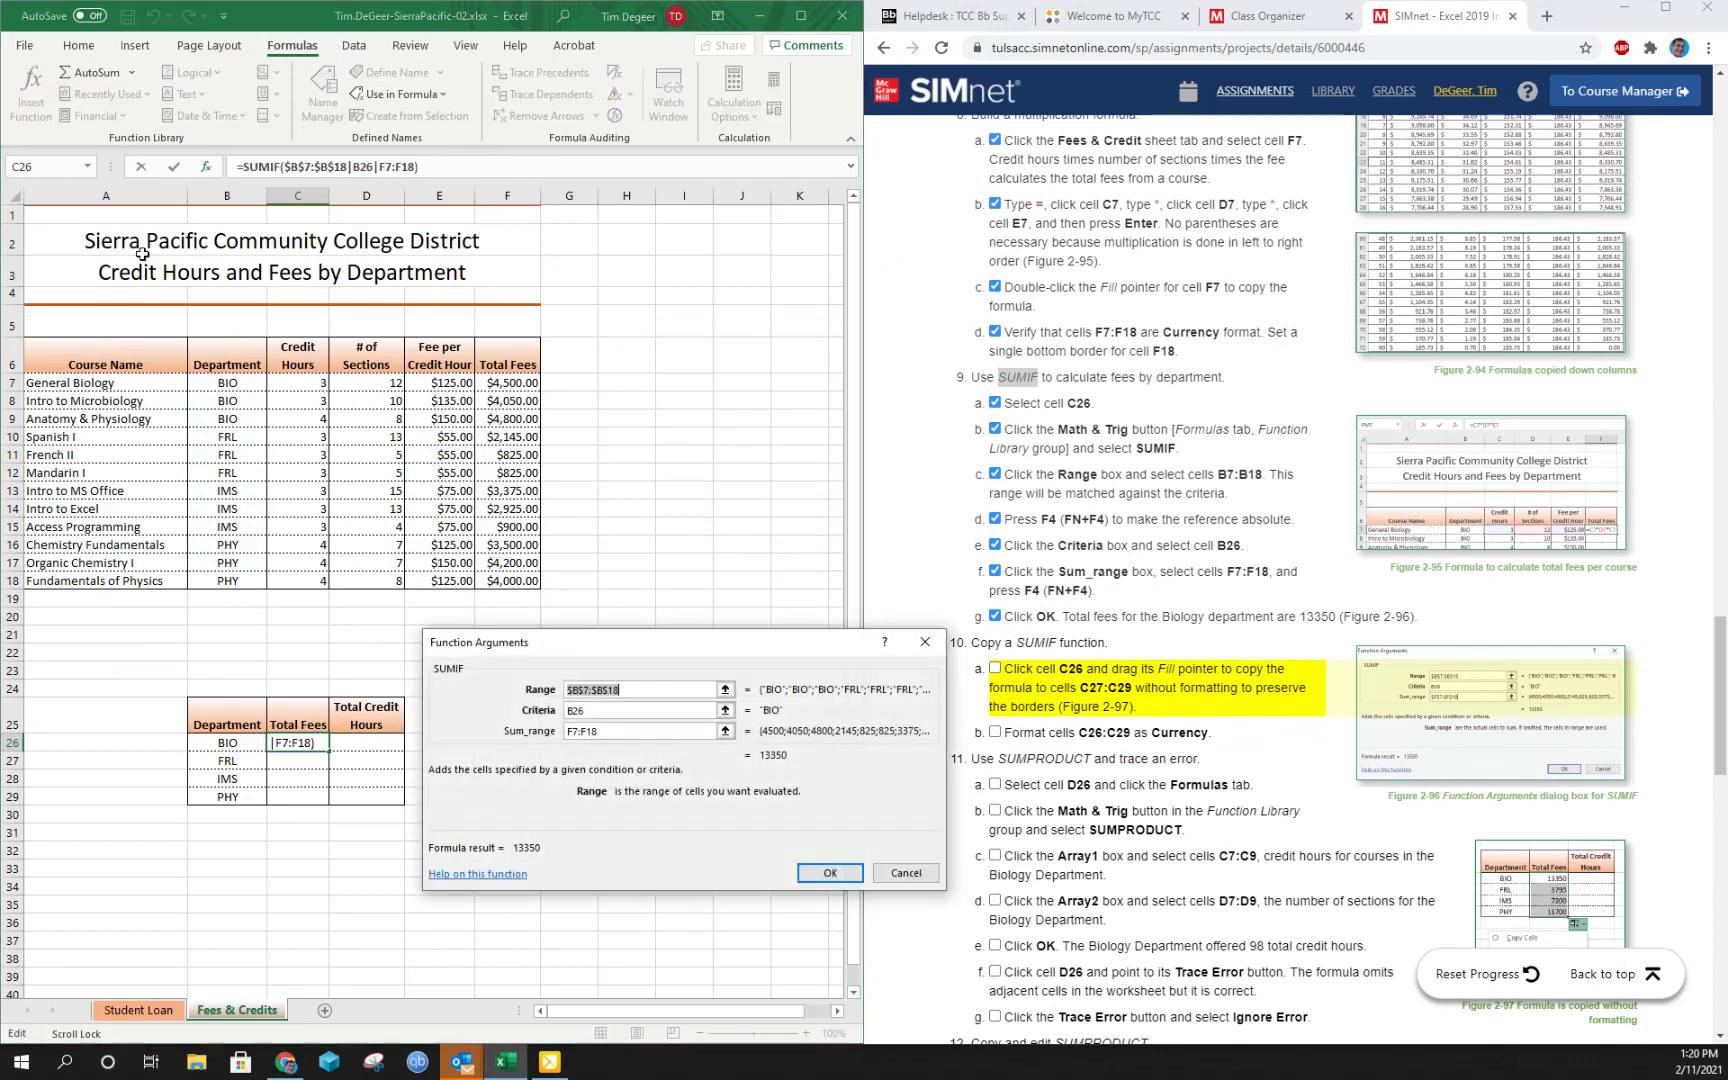
click(626, 733)
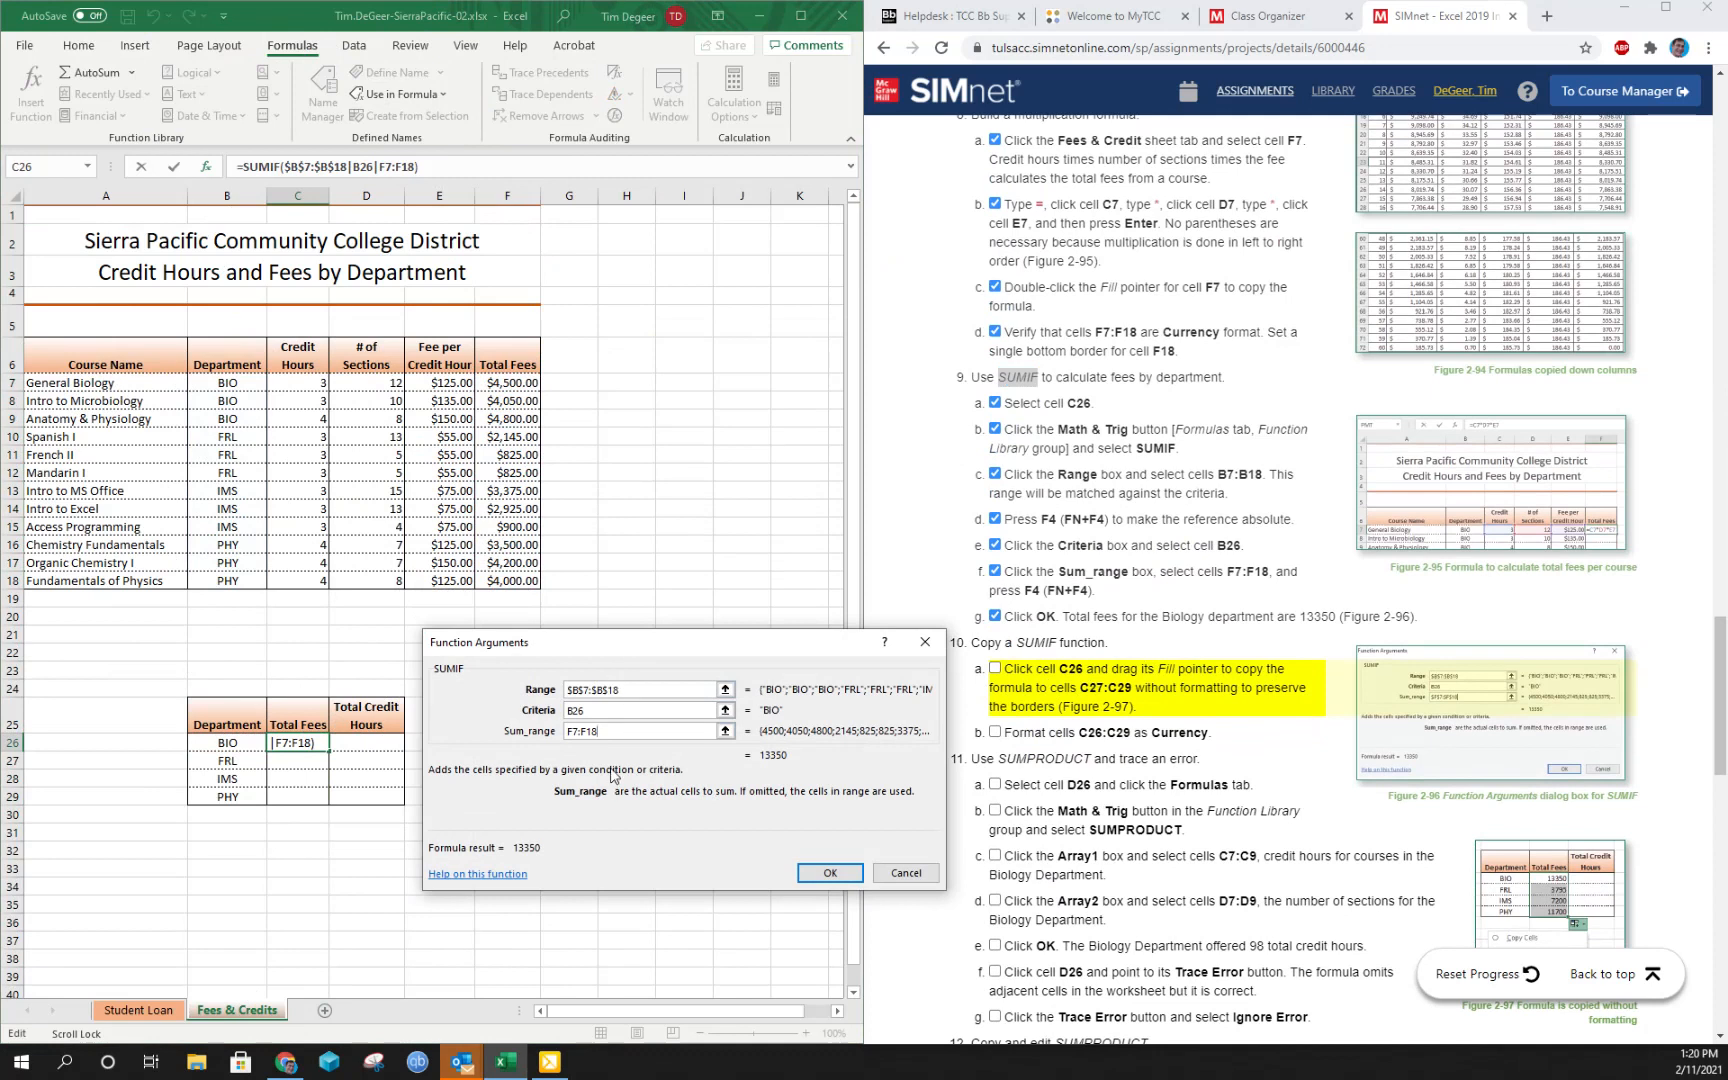
key(F4)
double_click(628, 731)
key(F4)
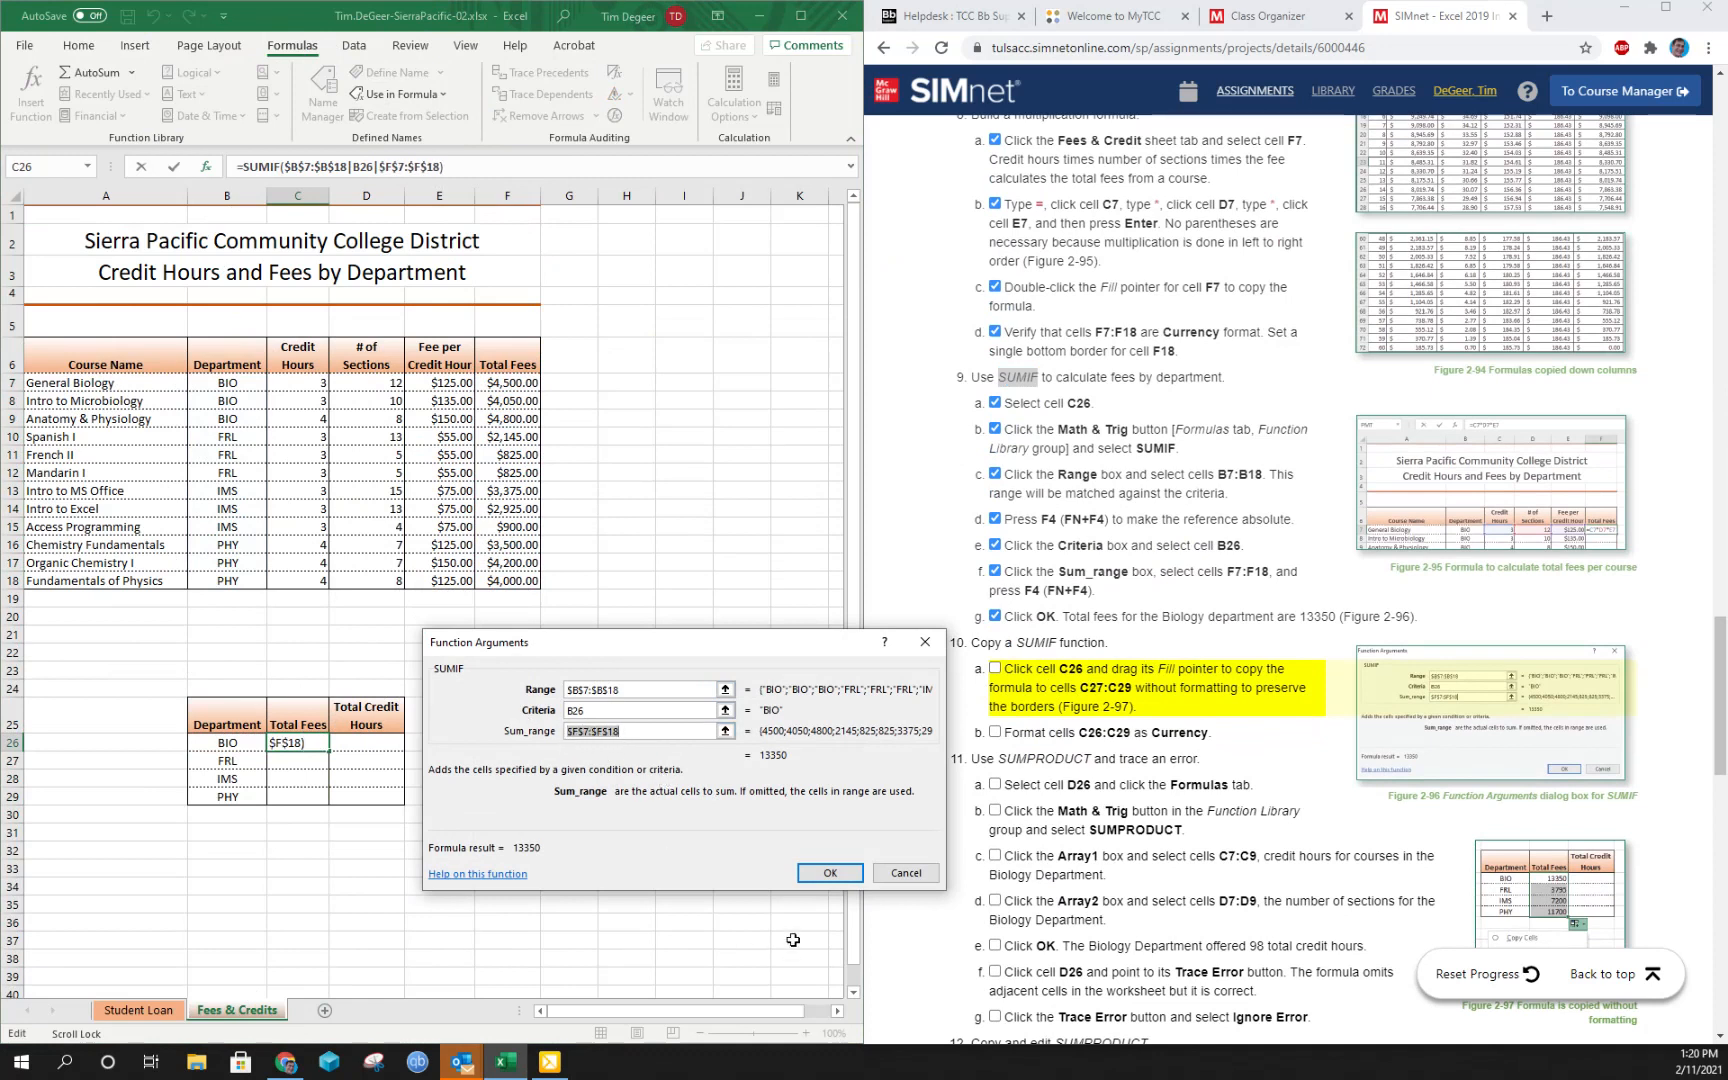
click(830, 873)
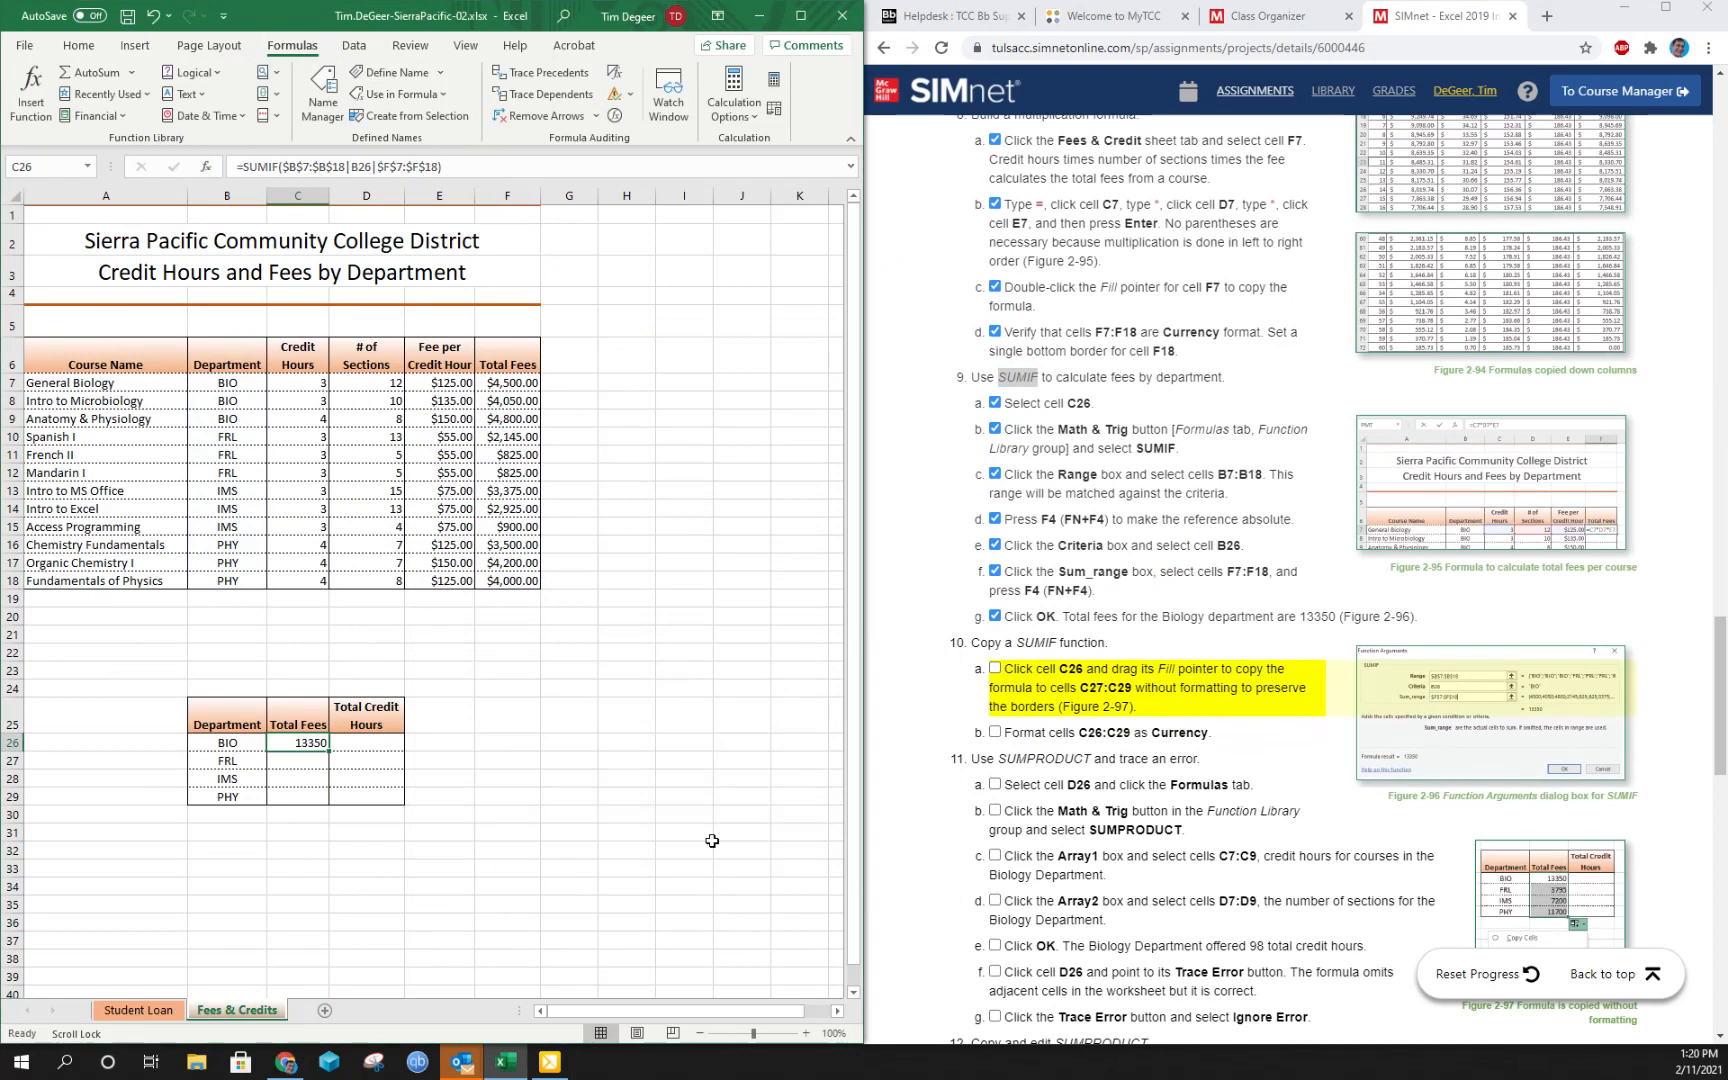
Copy the SUMIF formula from C26 to C27:C29 with Fill Without Formatting, and check off instruction 10a in the SIMnet list.
drag(328, 749, 330, 806)
click(346, 819)
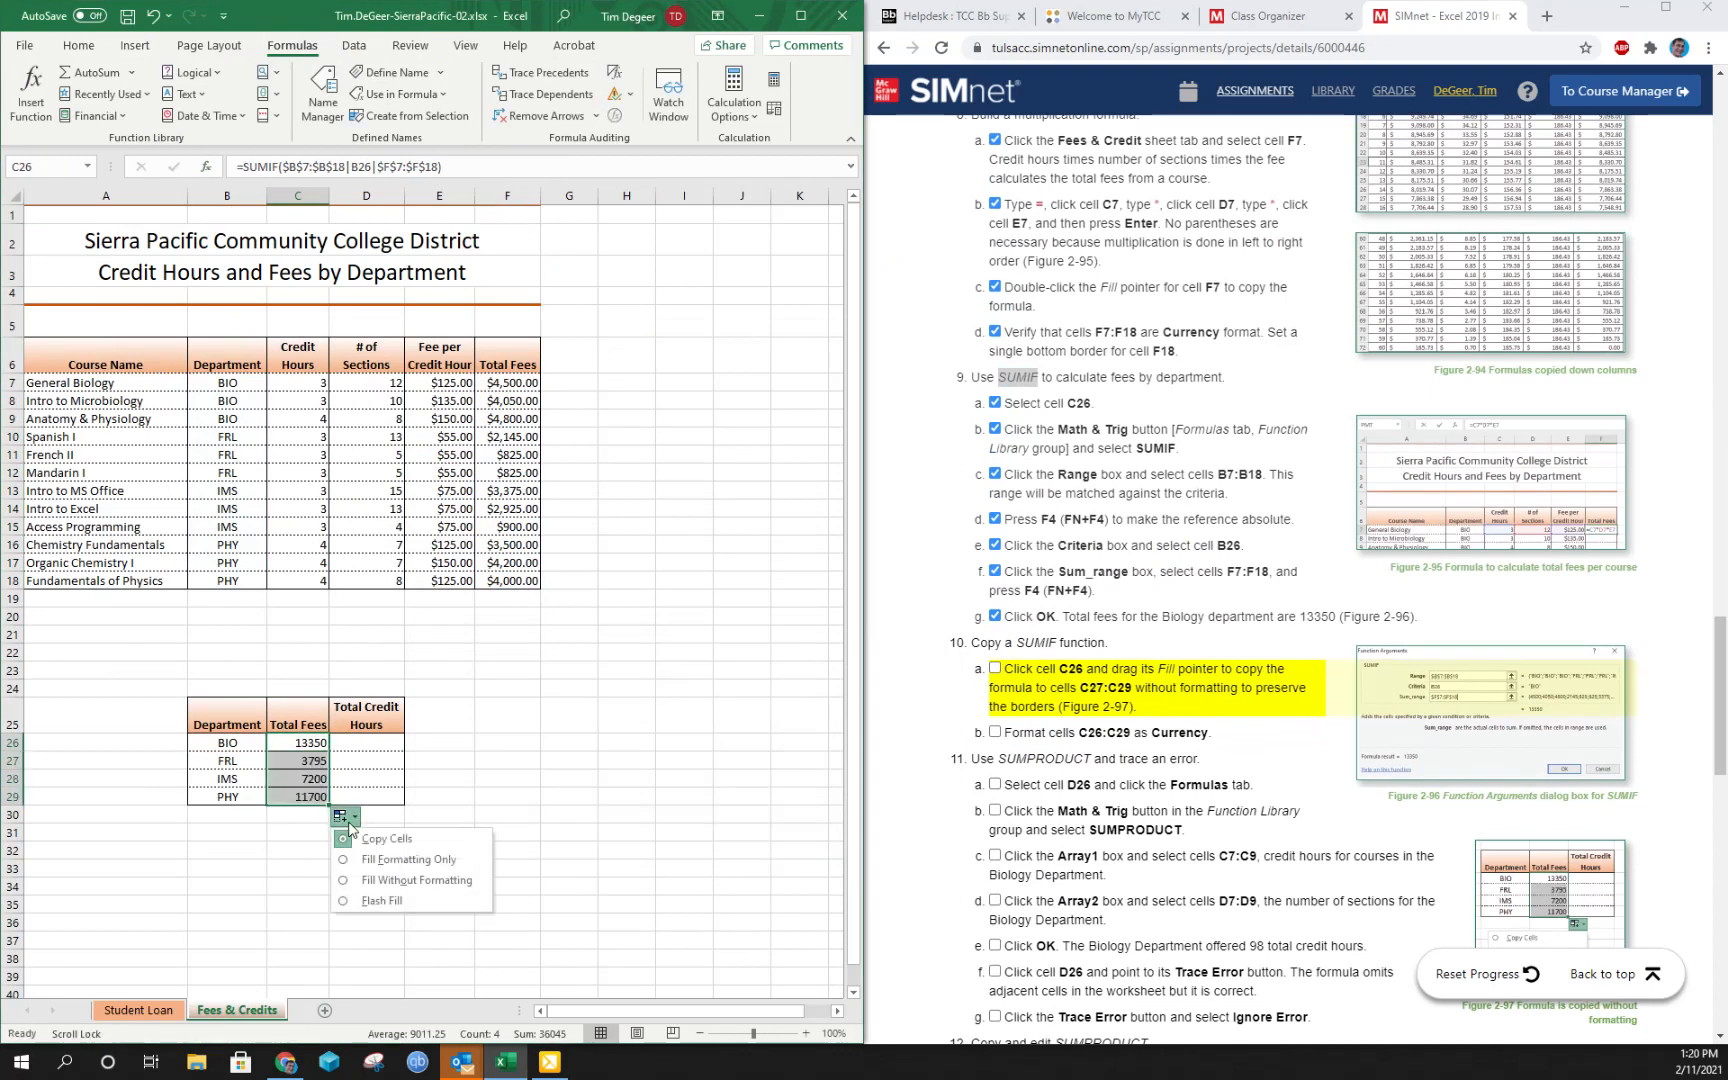
click(388, 880)
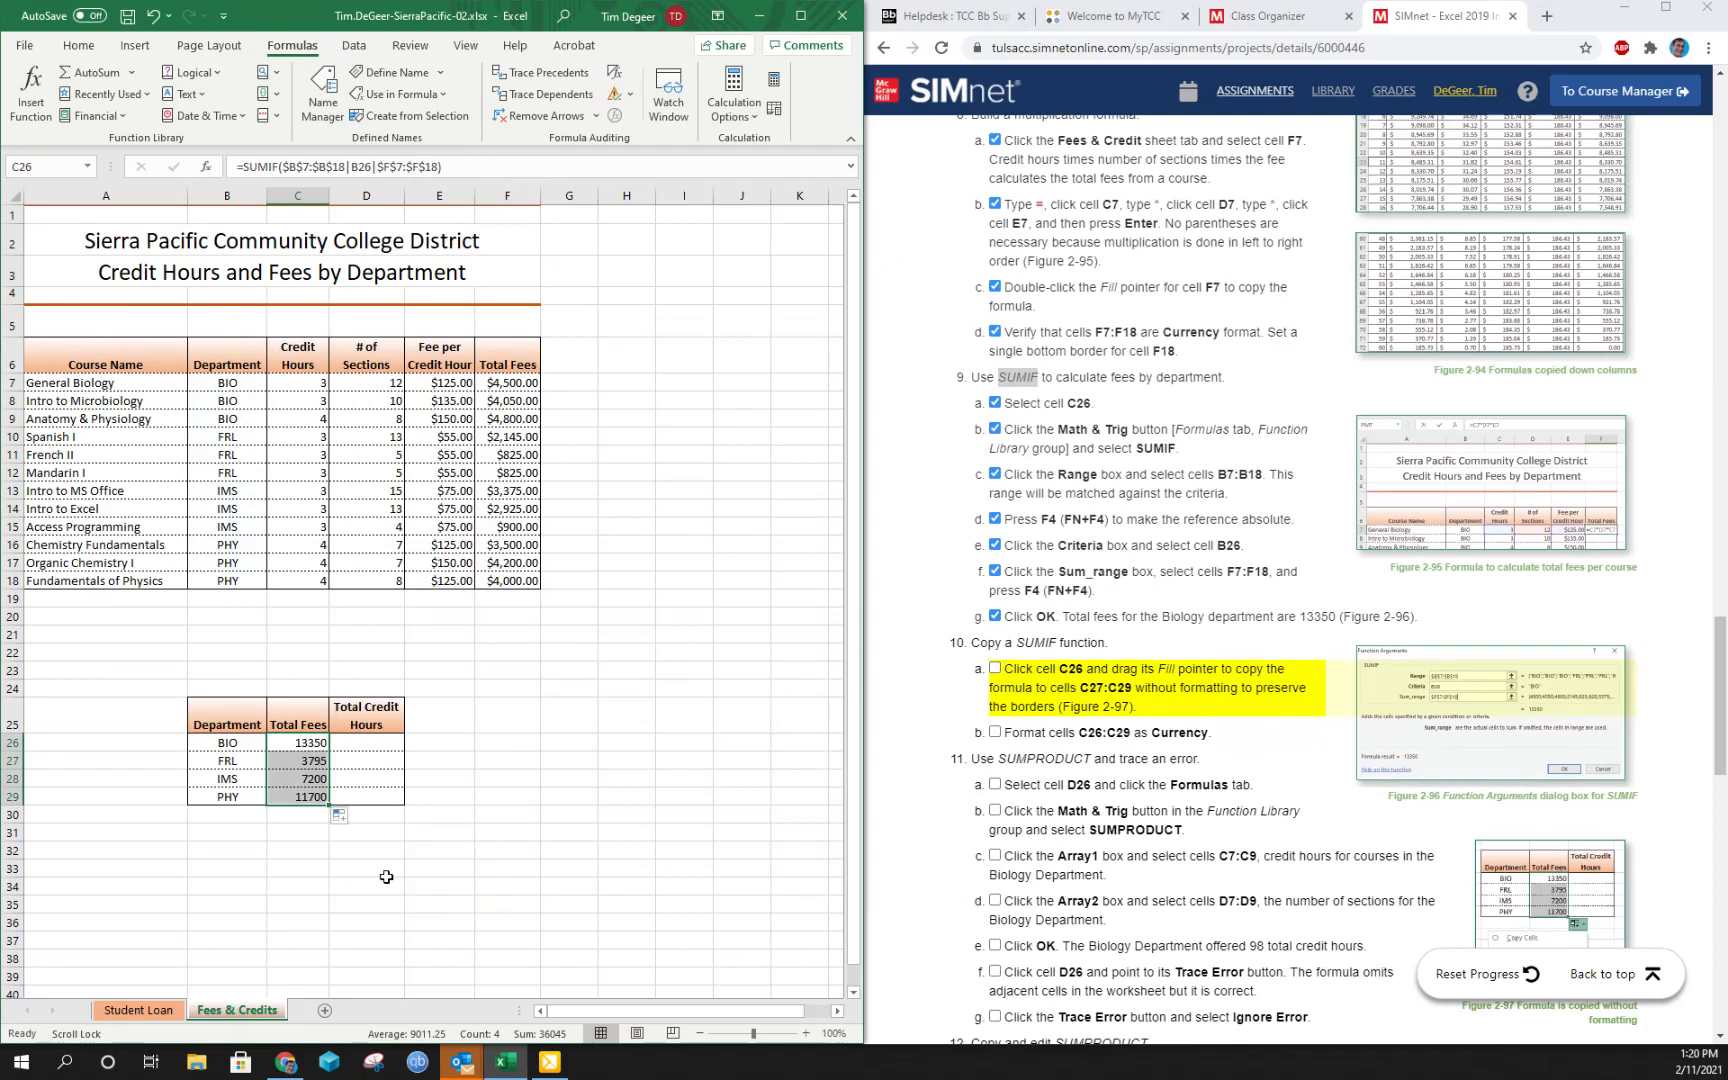
click(298, 794)
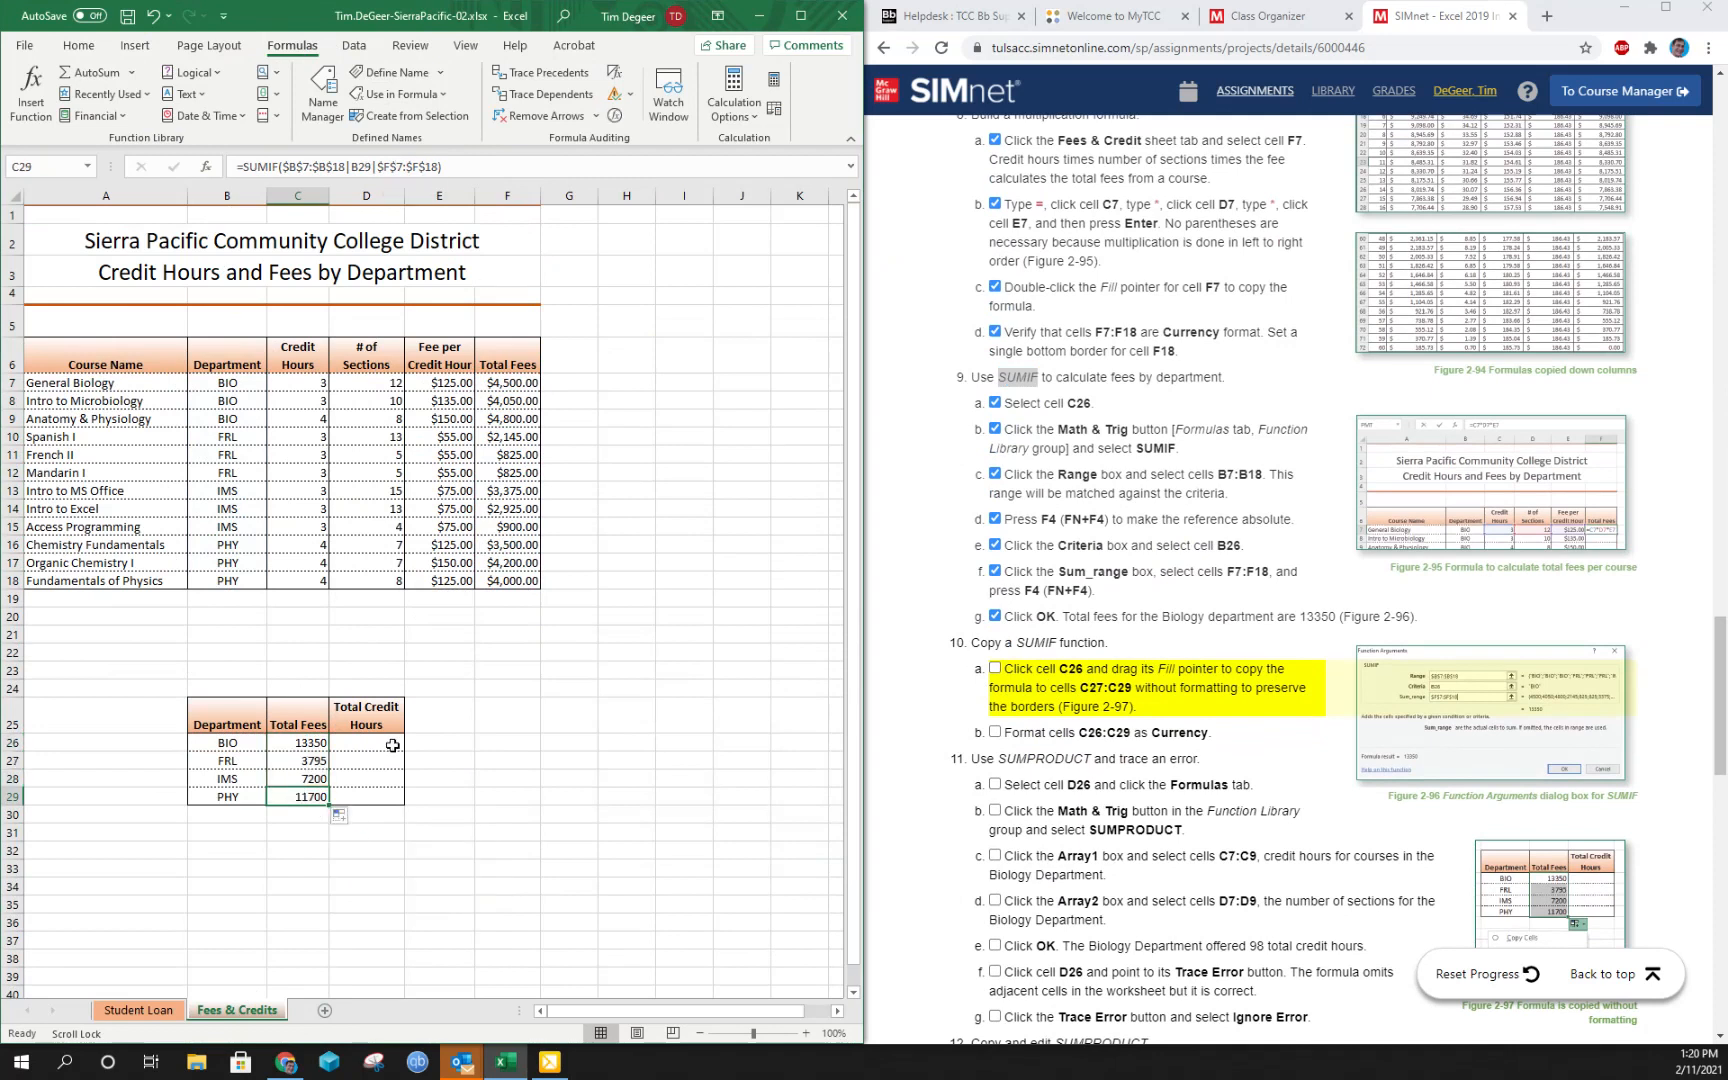
click(995, 671)
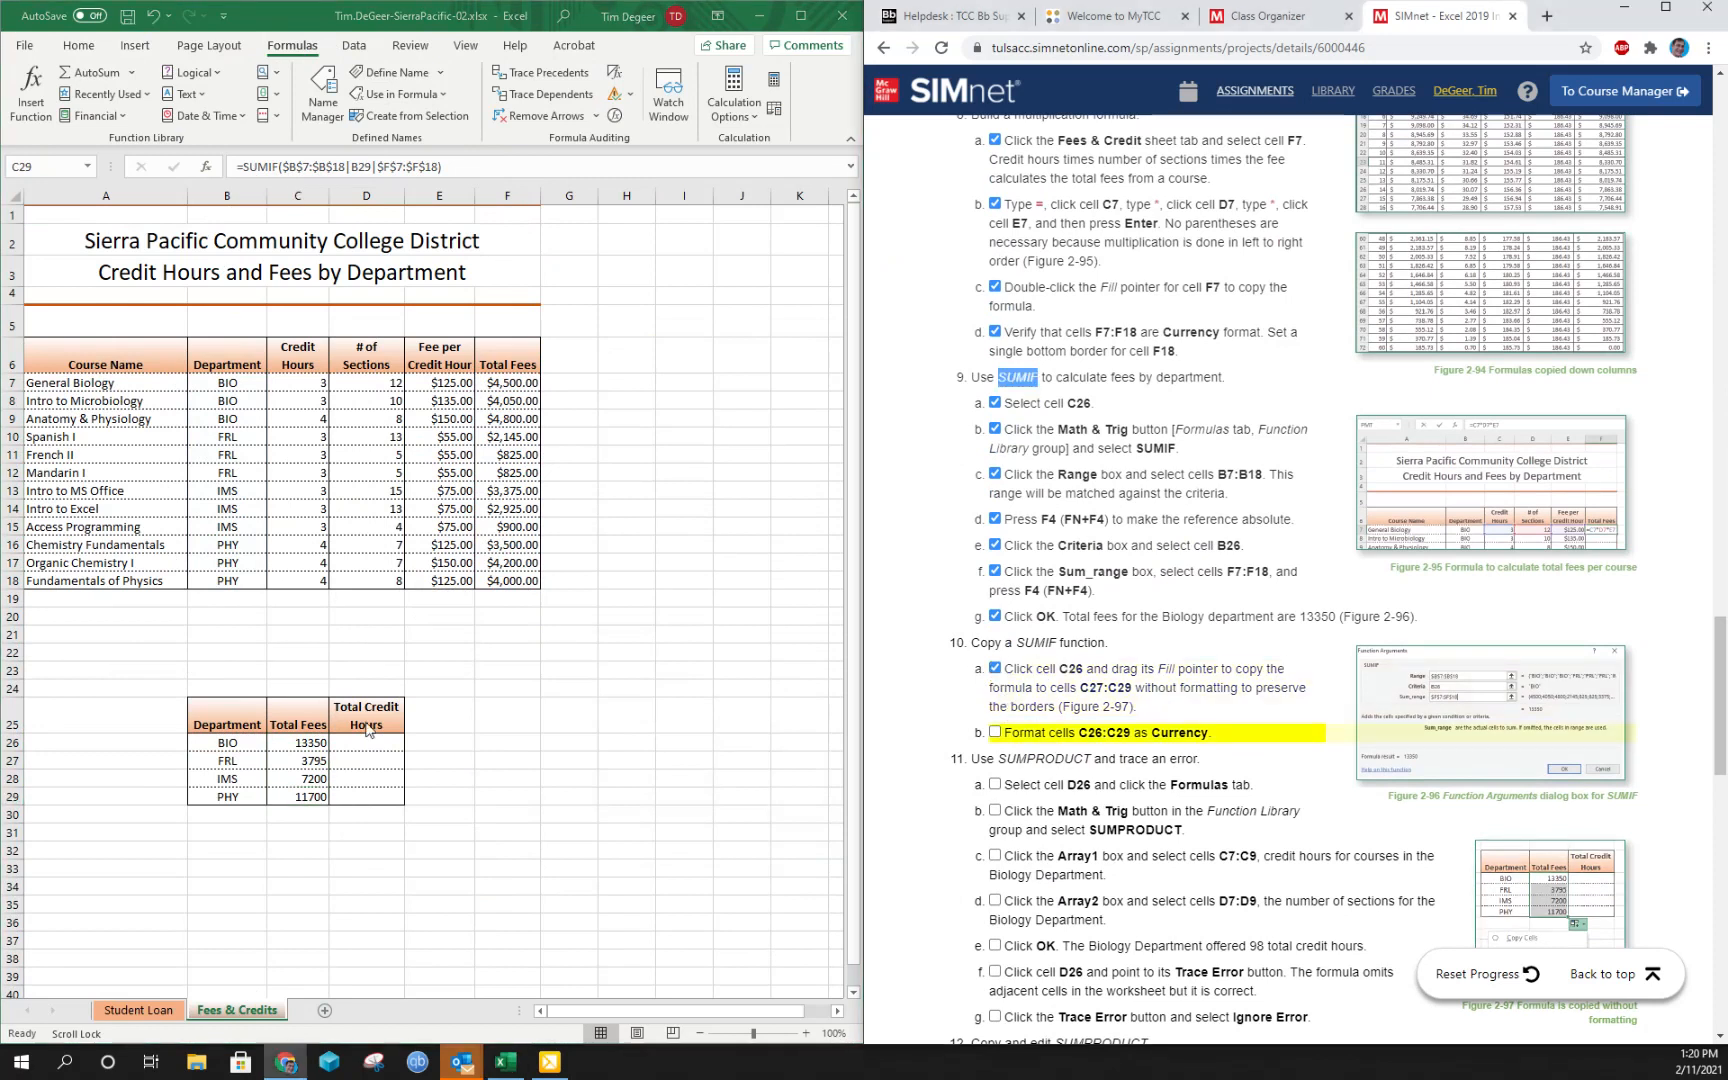
Format the department fee totals in C26:C29 as Currency.
drag(305, 748, 300, 797)
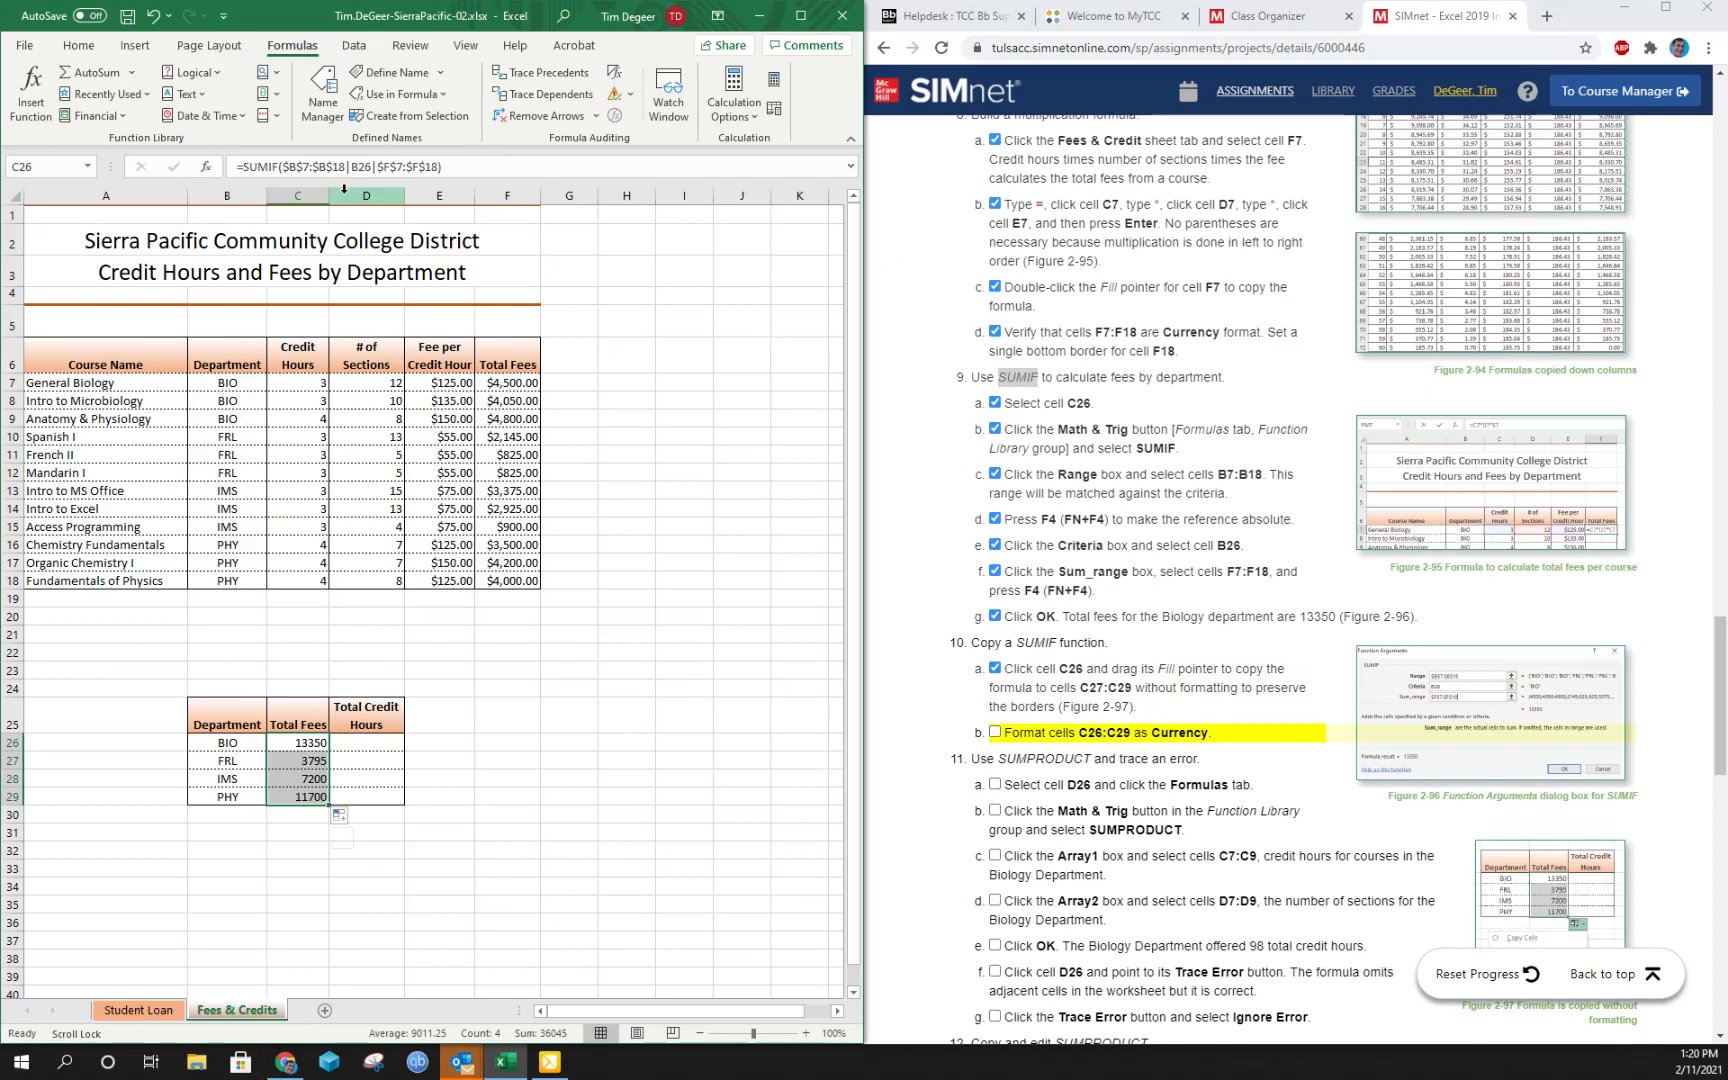
click(82, 46)
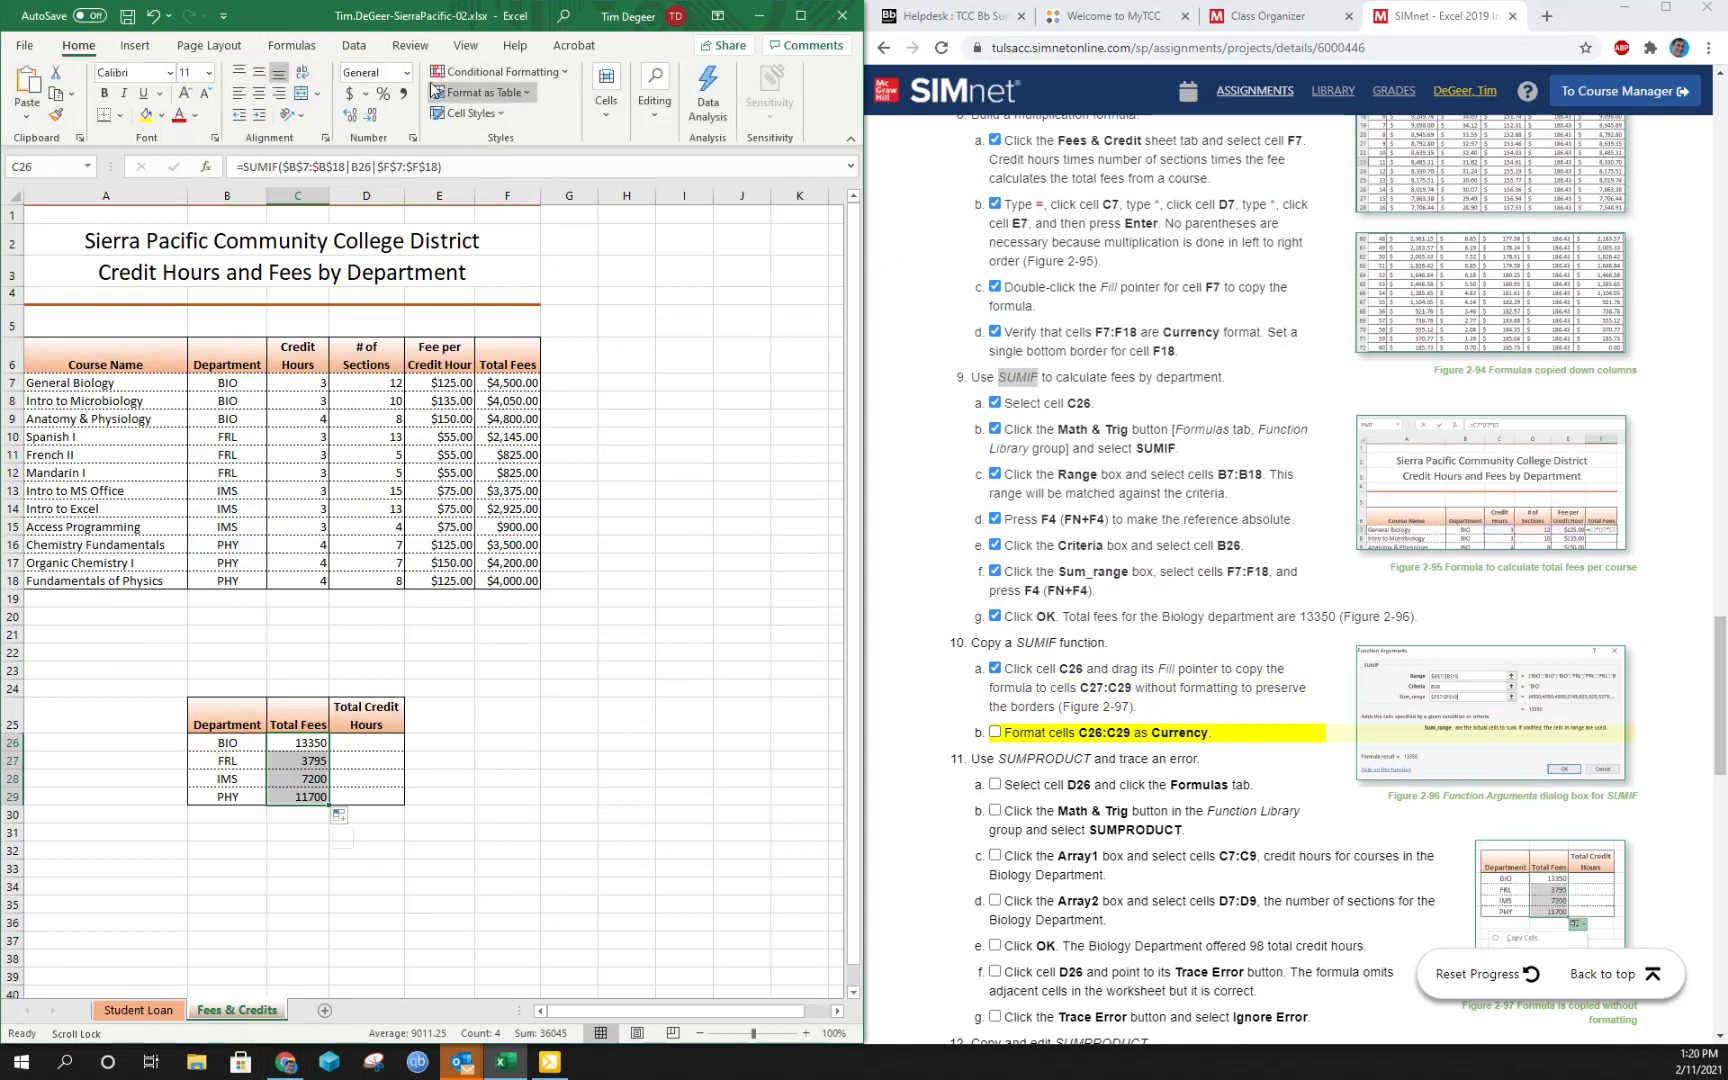
click(350, 94)
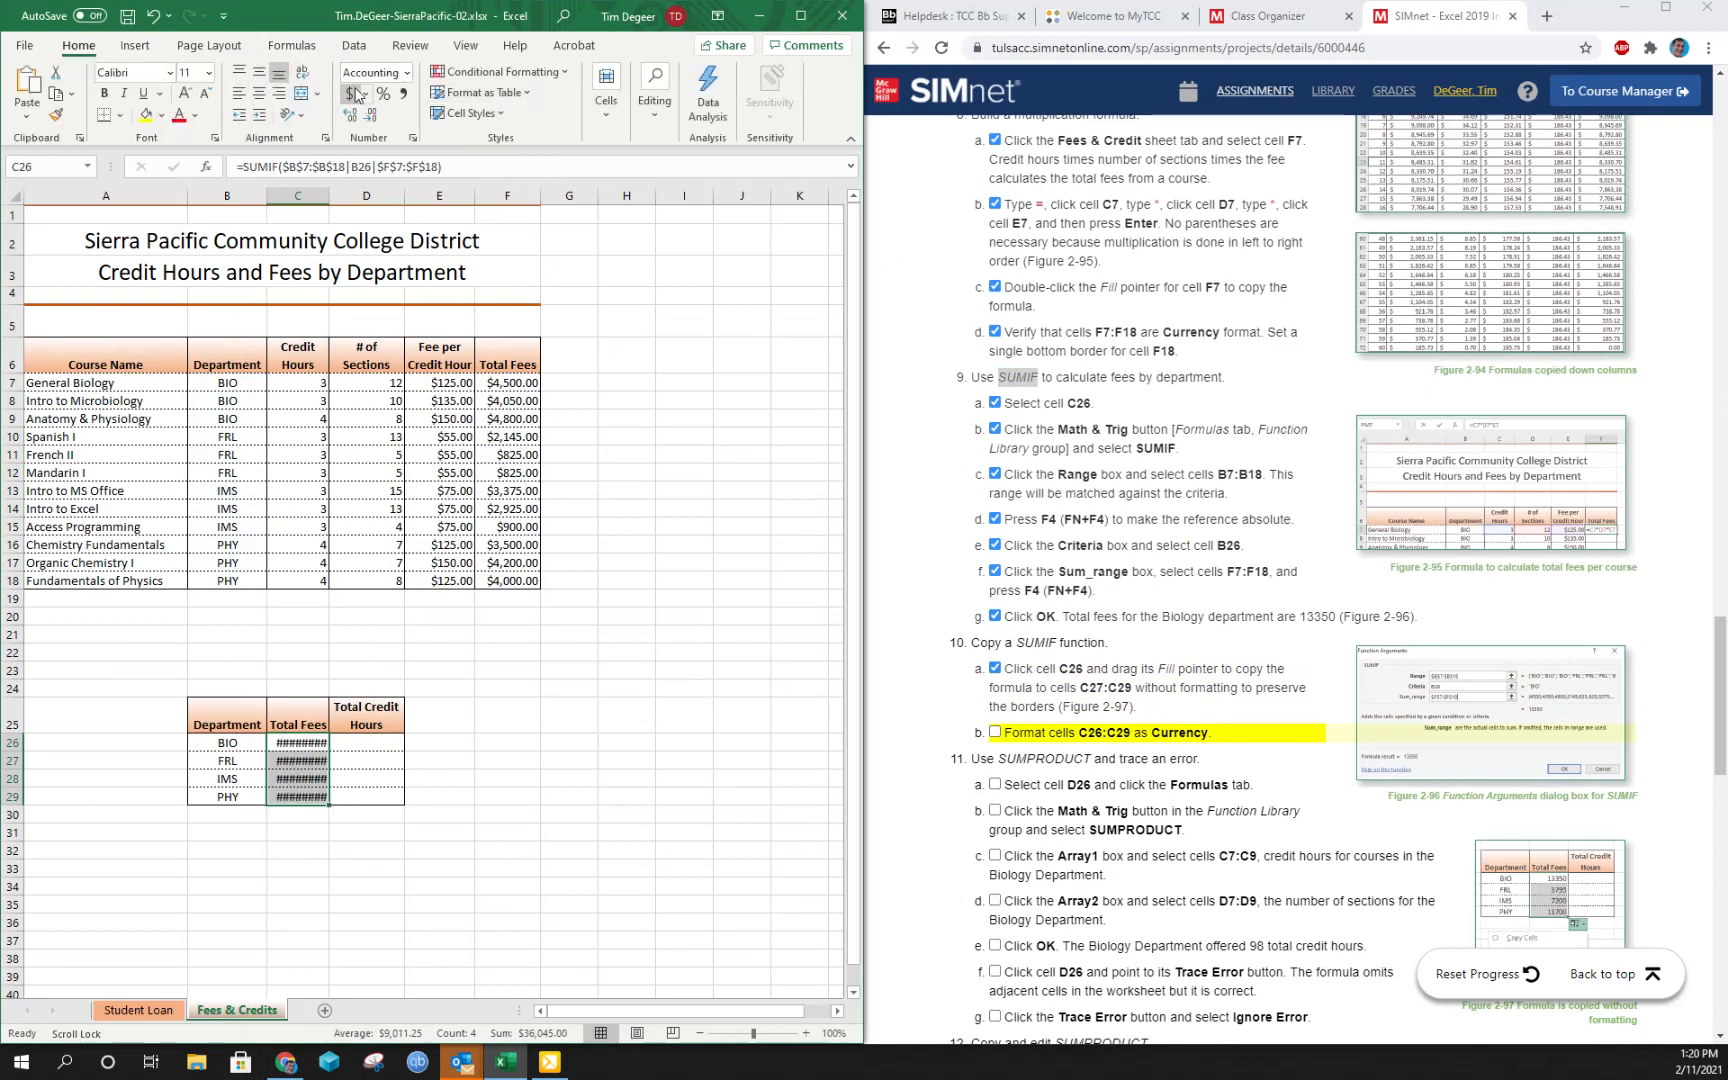
click(406, 73)
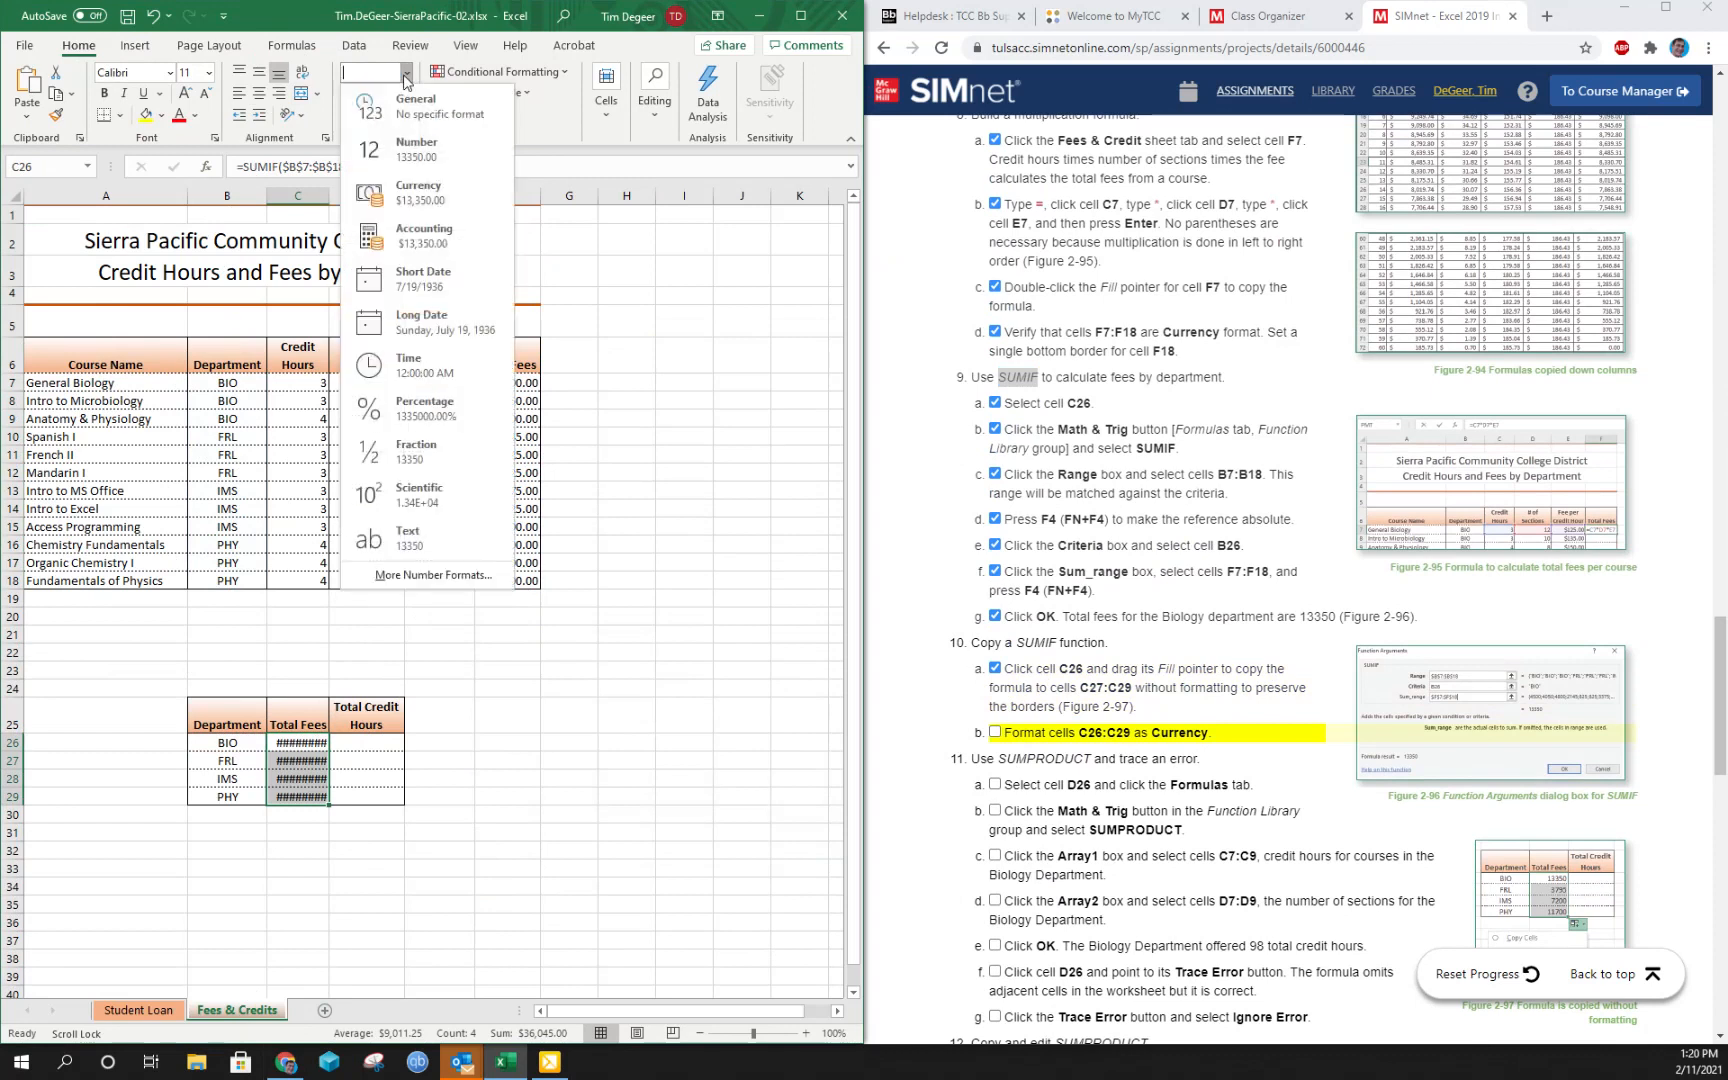
click(396, 194)
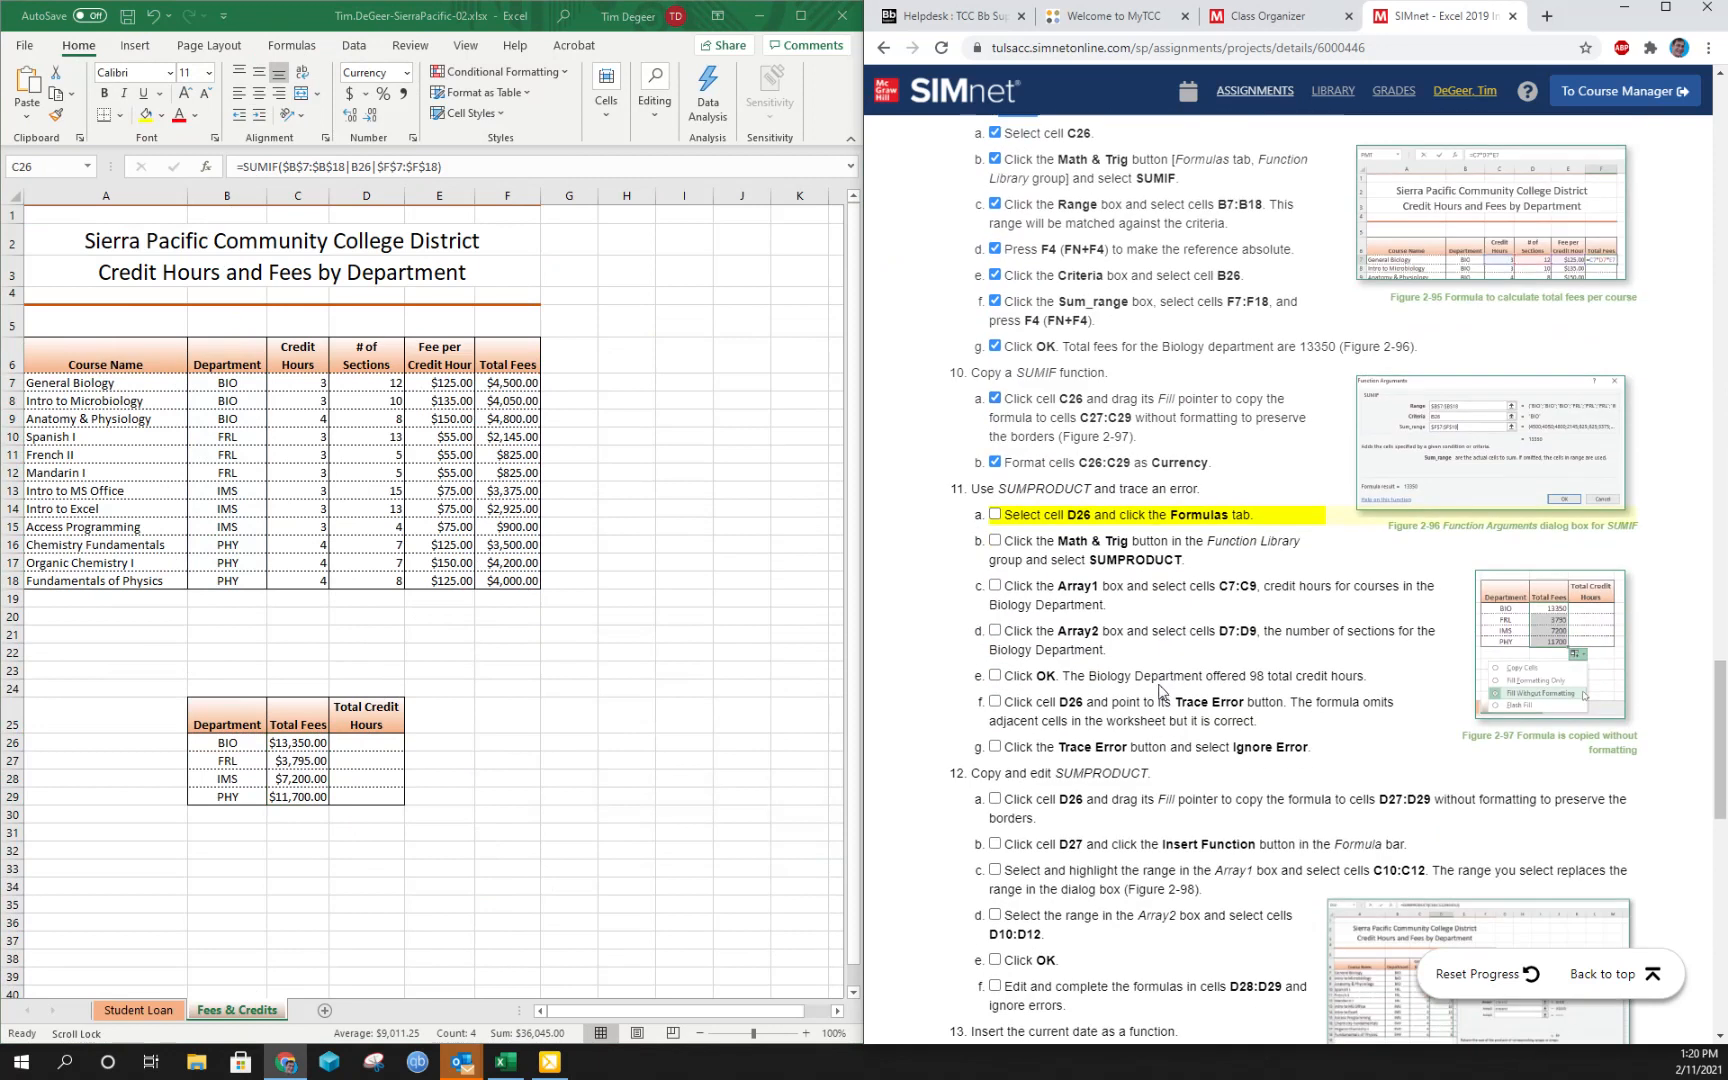
Select cell D26 for the credit hours formula and check off instructions 11a and 11b in the SIMnet list.
click(359, 742)
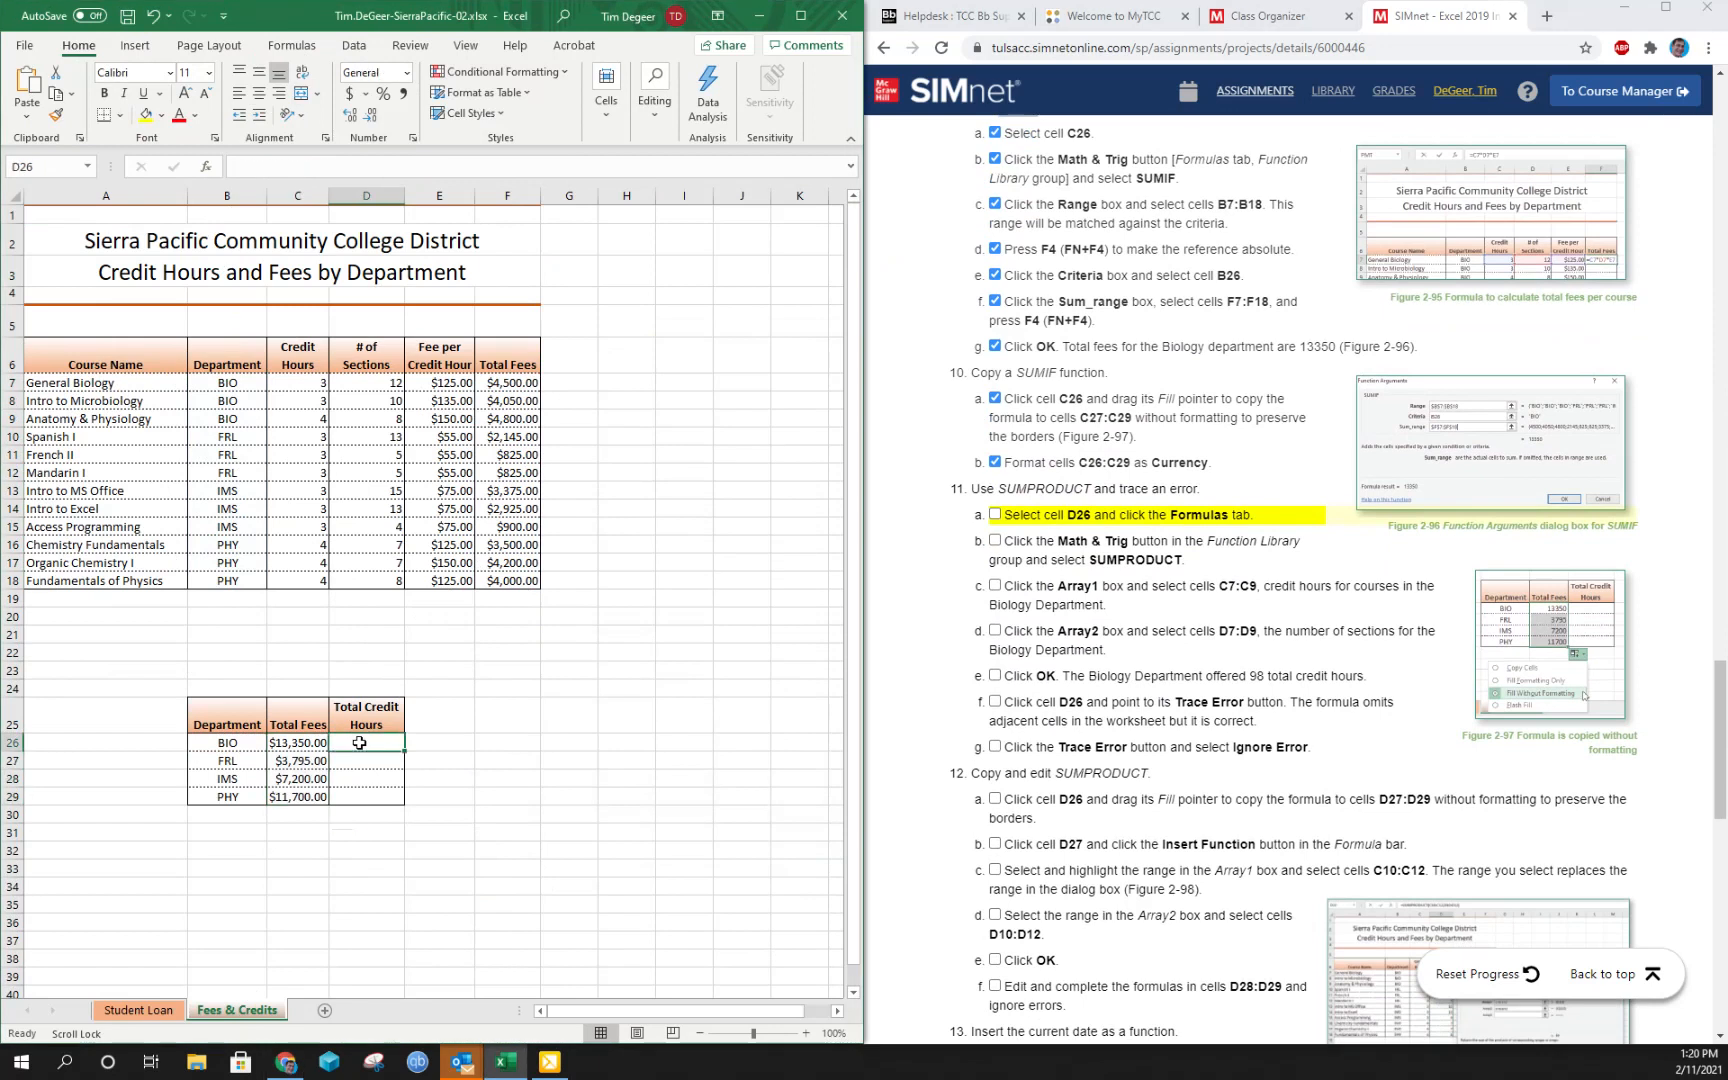
click(291, 45)
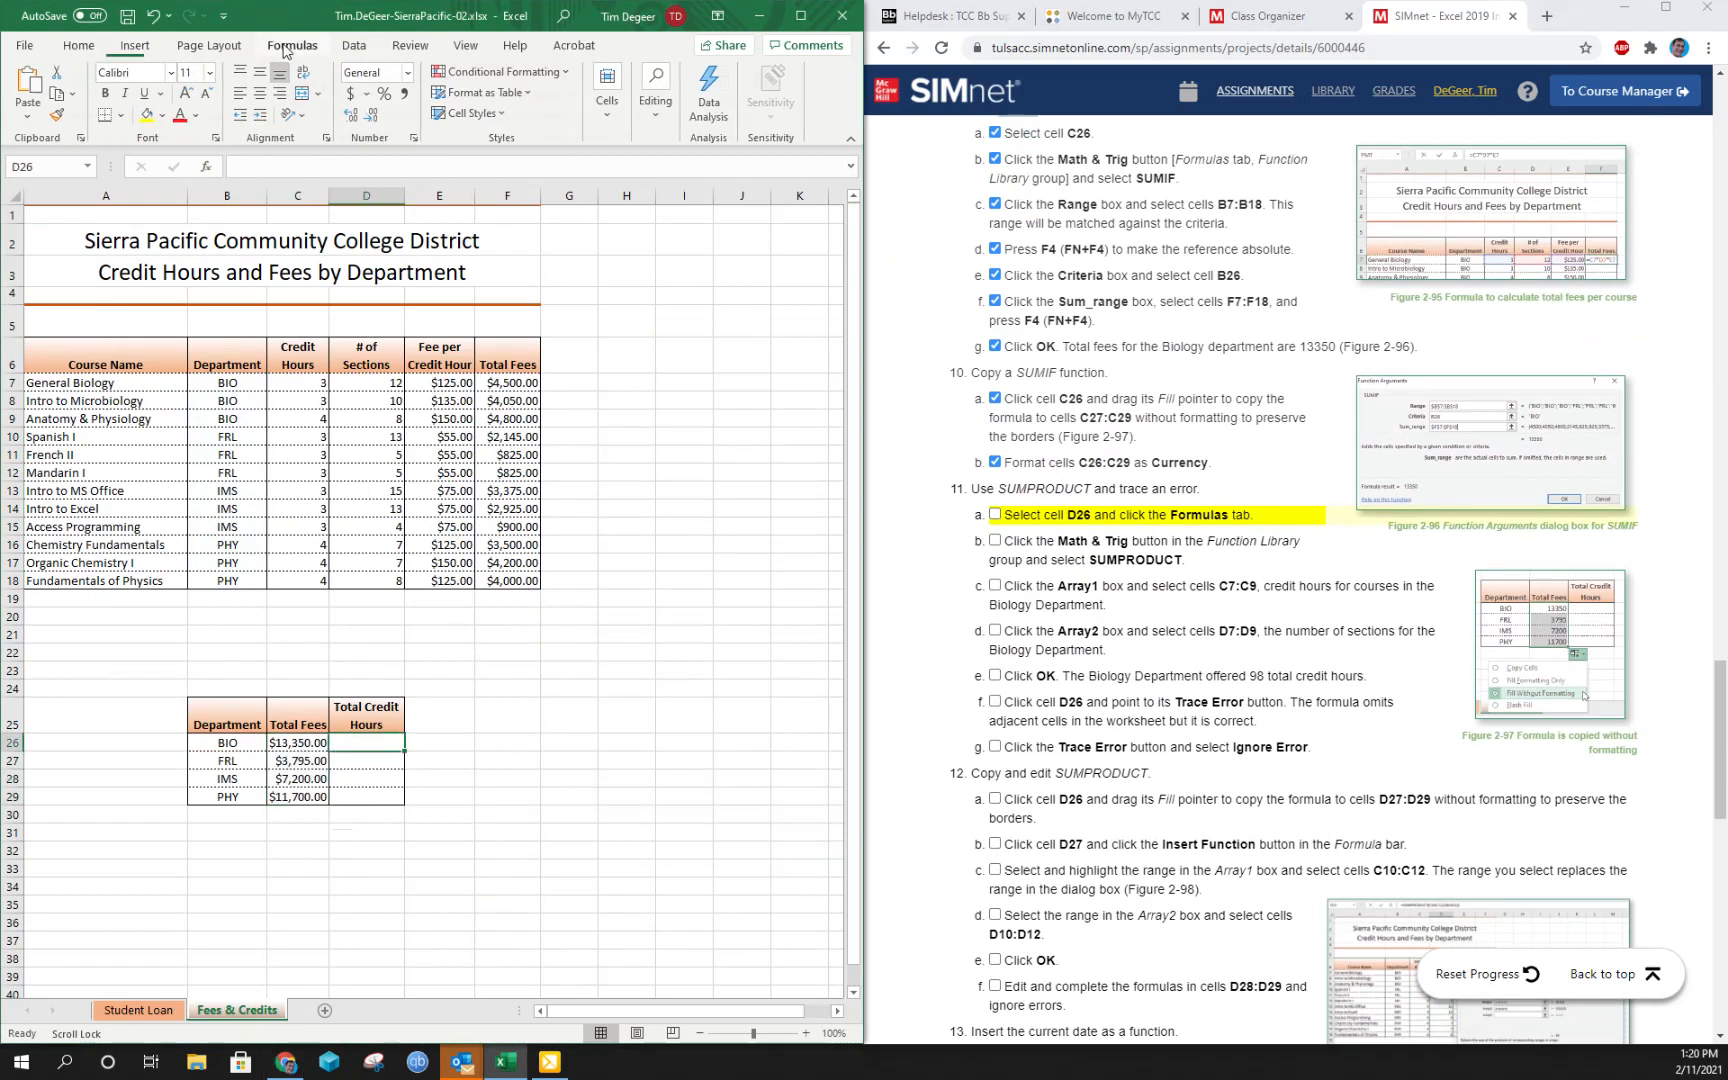
click(997, 516)
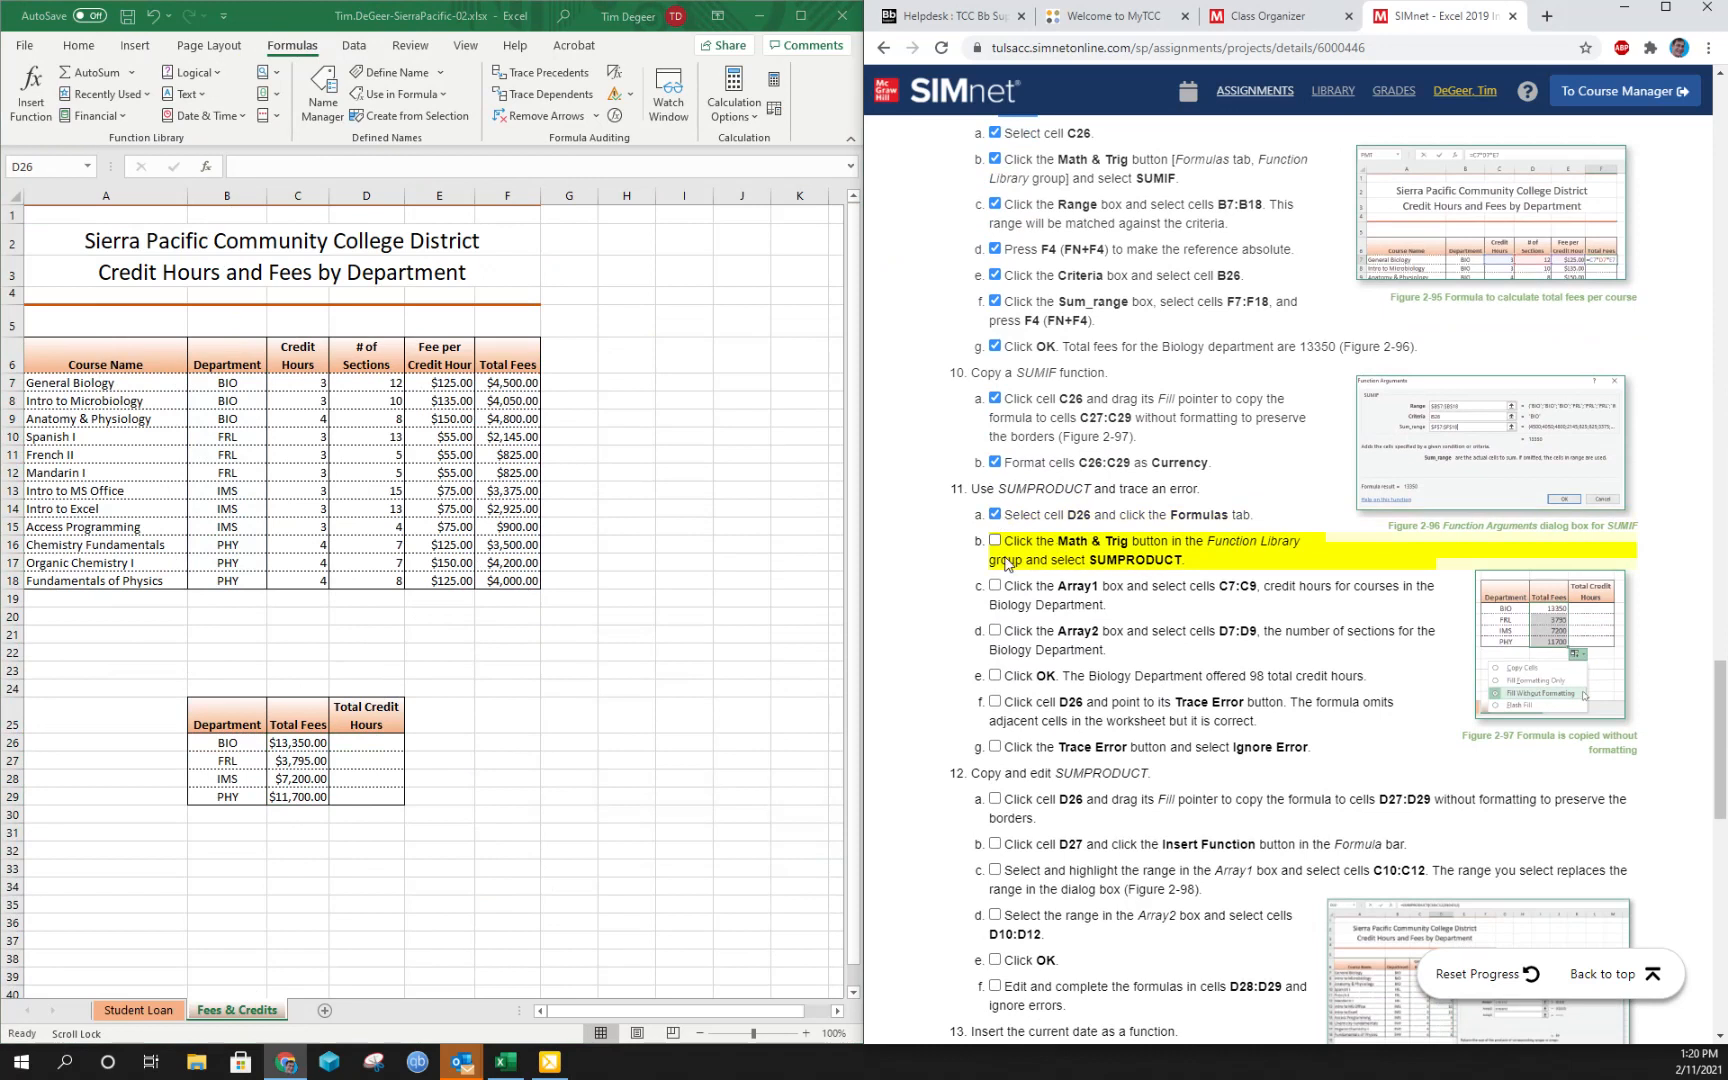
click(995, 541)
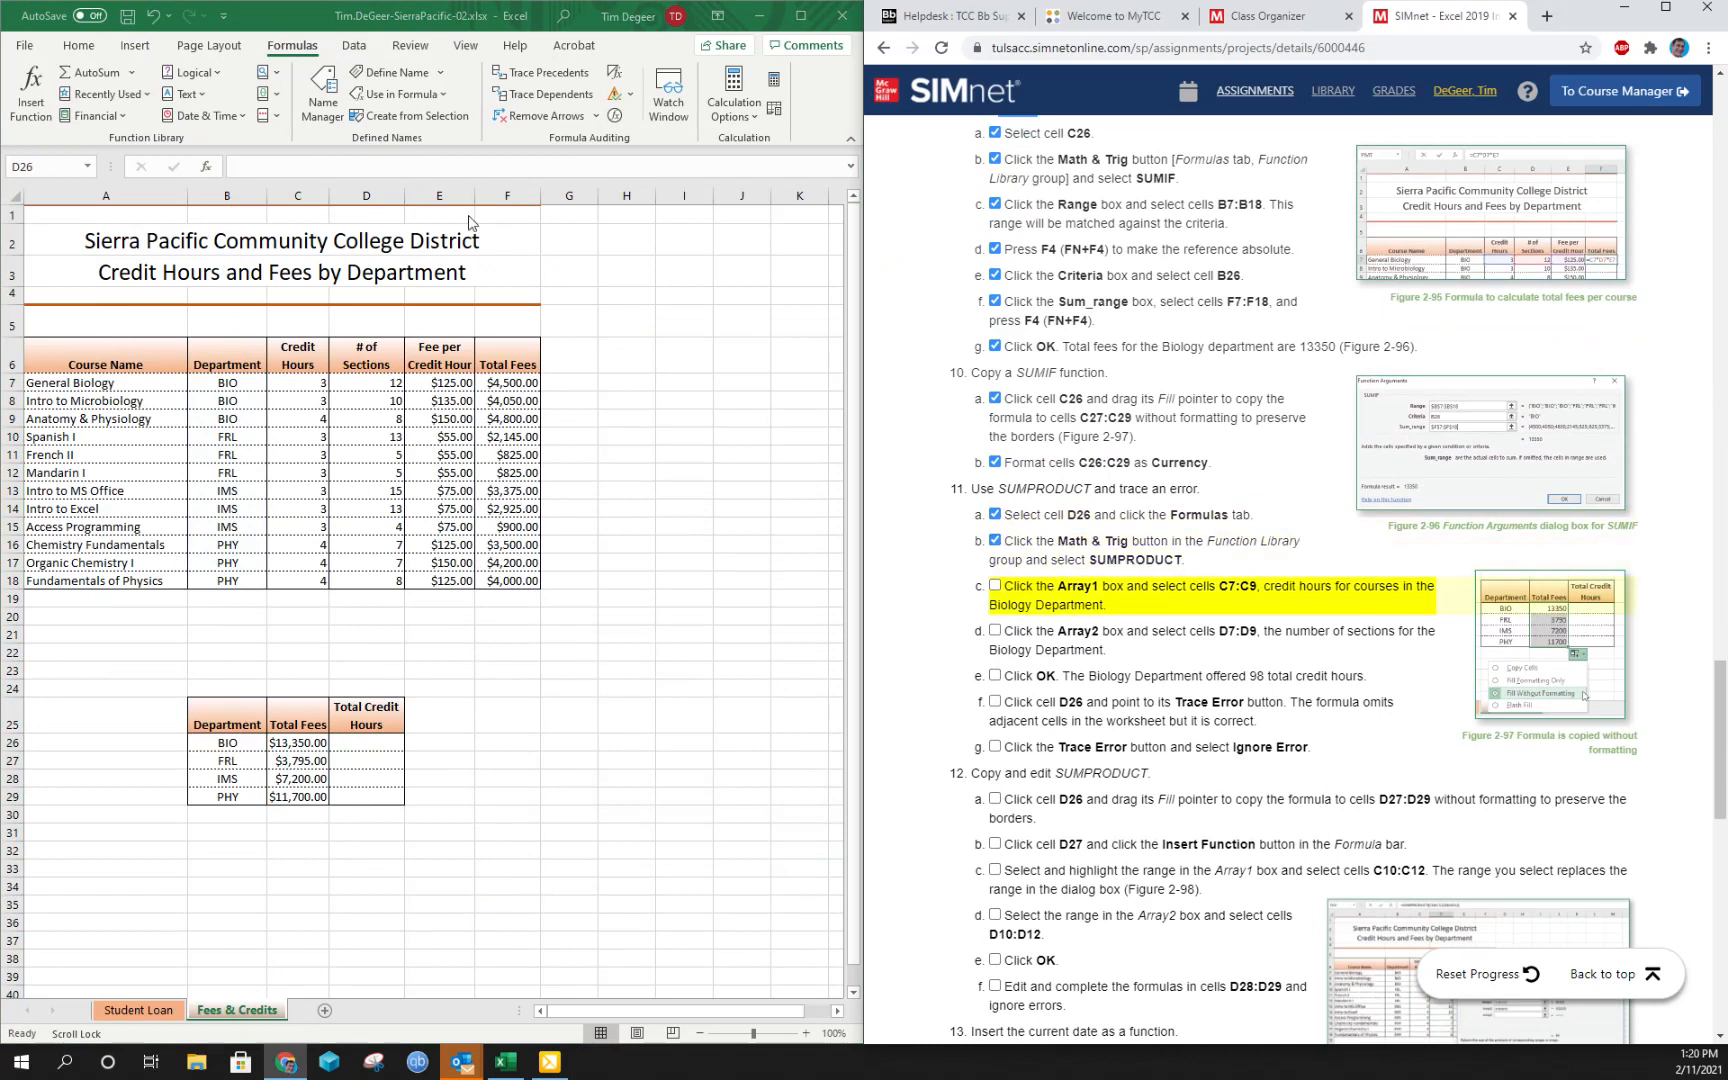
Insert a SUMPRODUCT function in D26 with C7:C9 as Array1 and D7:D9 as Array2.
click(274, 100)
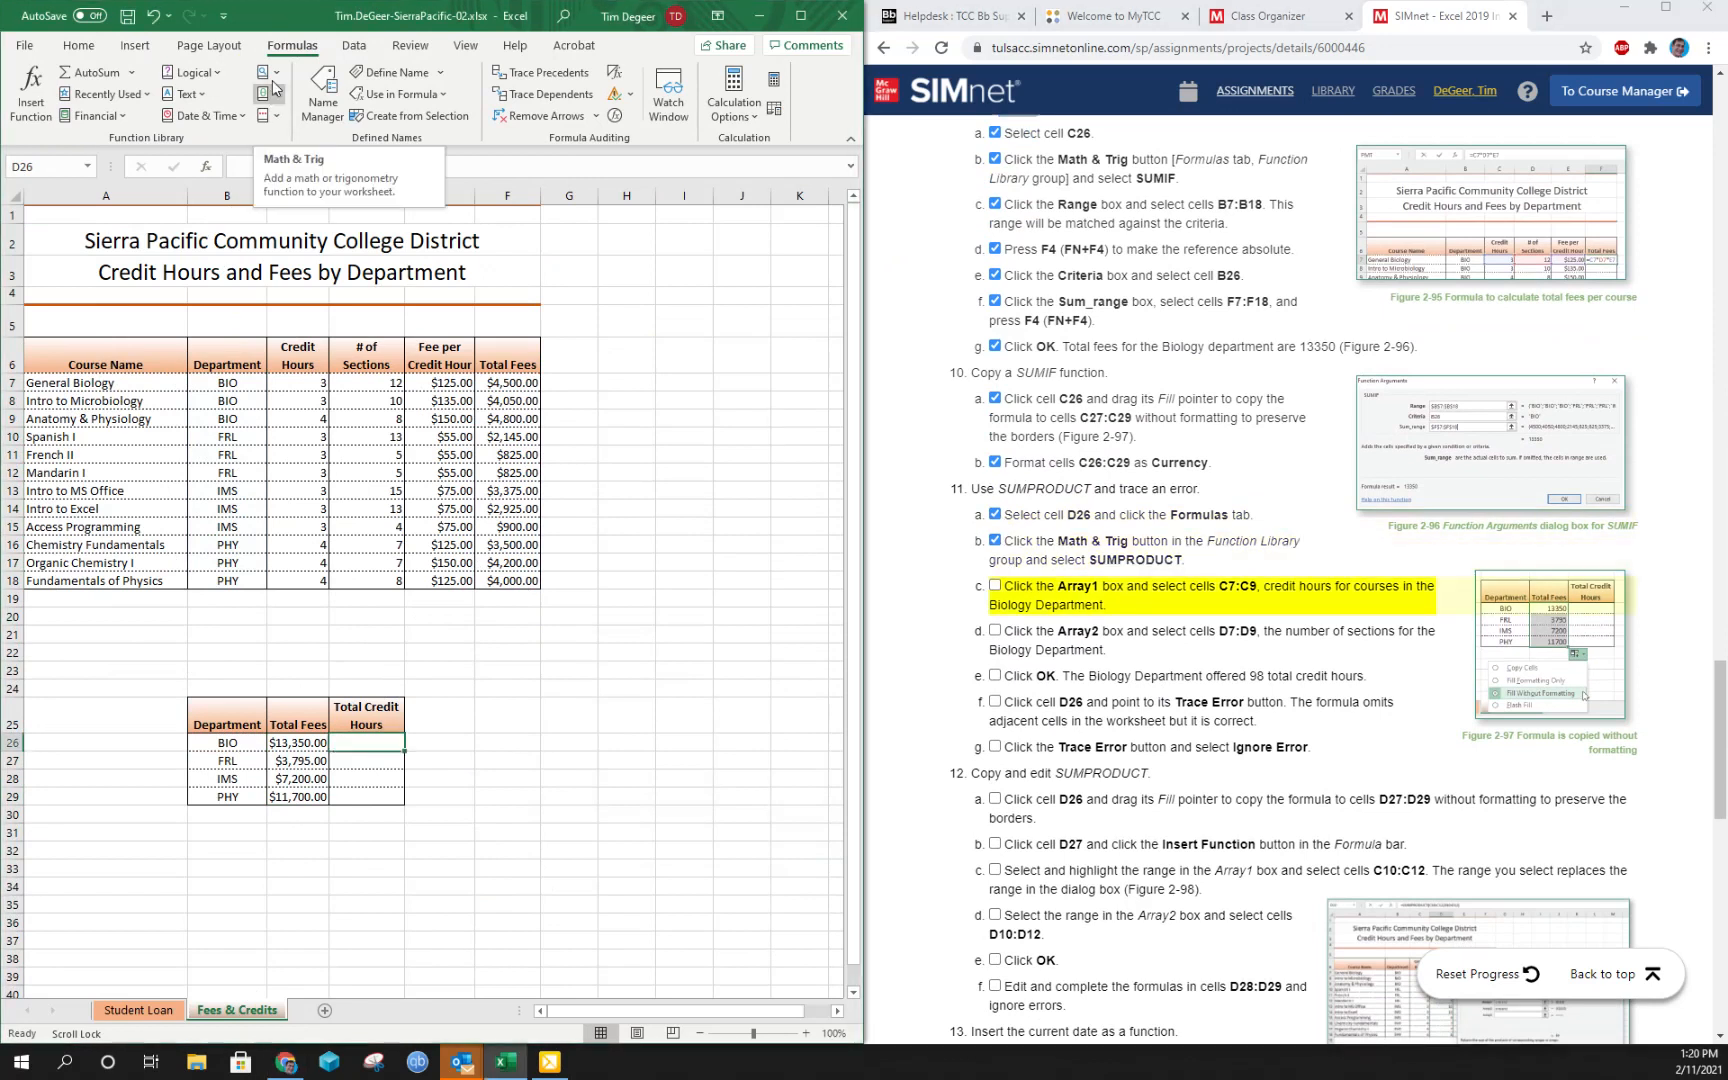
click(274, 97)
scroll(355, 390, down, 15)
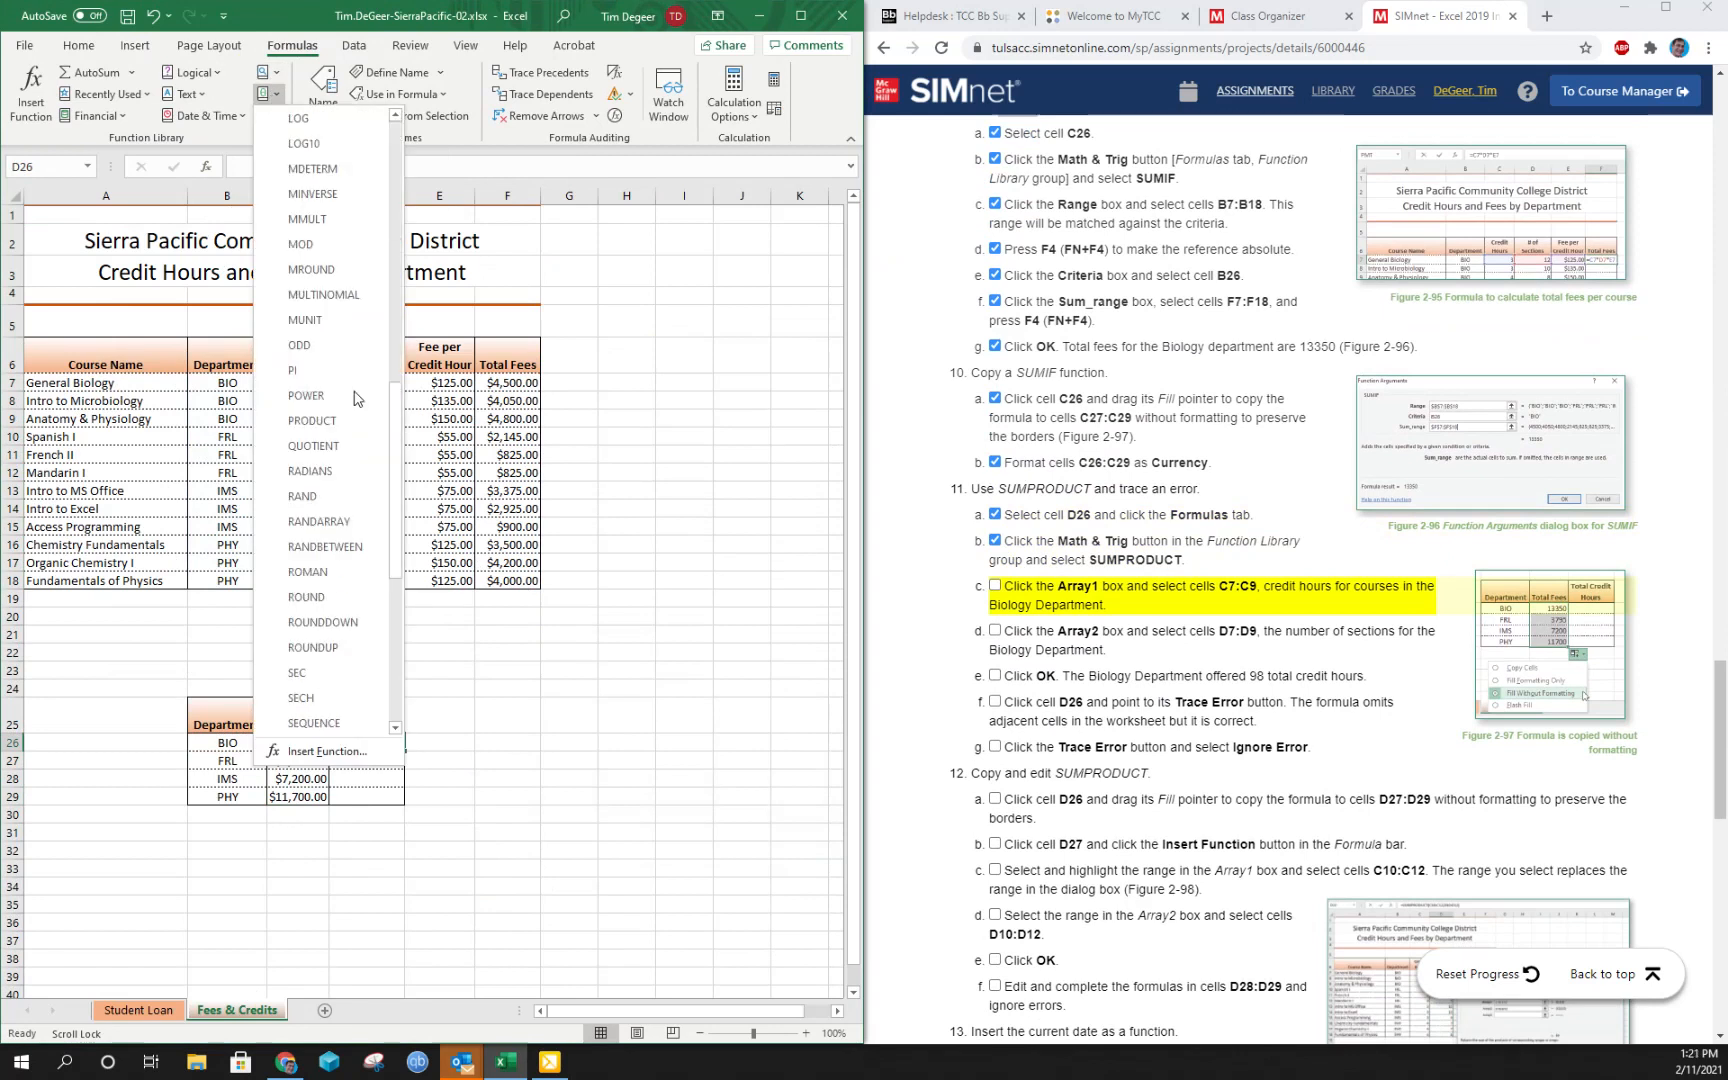
click(343, 546)
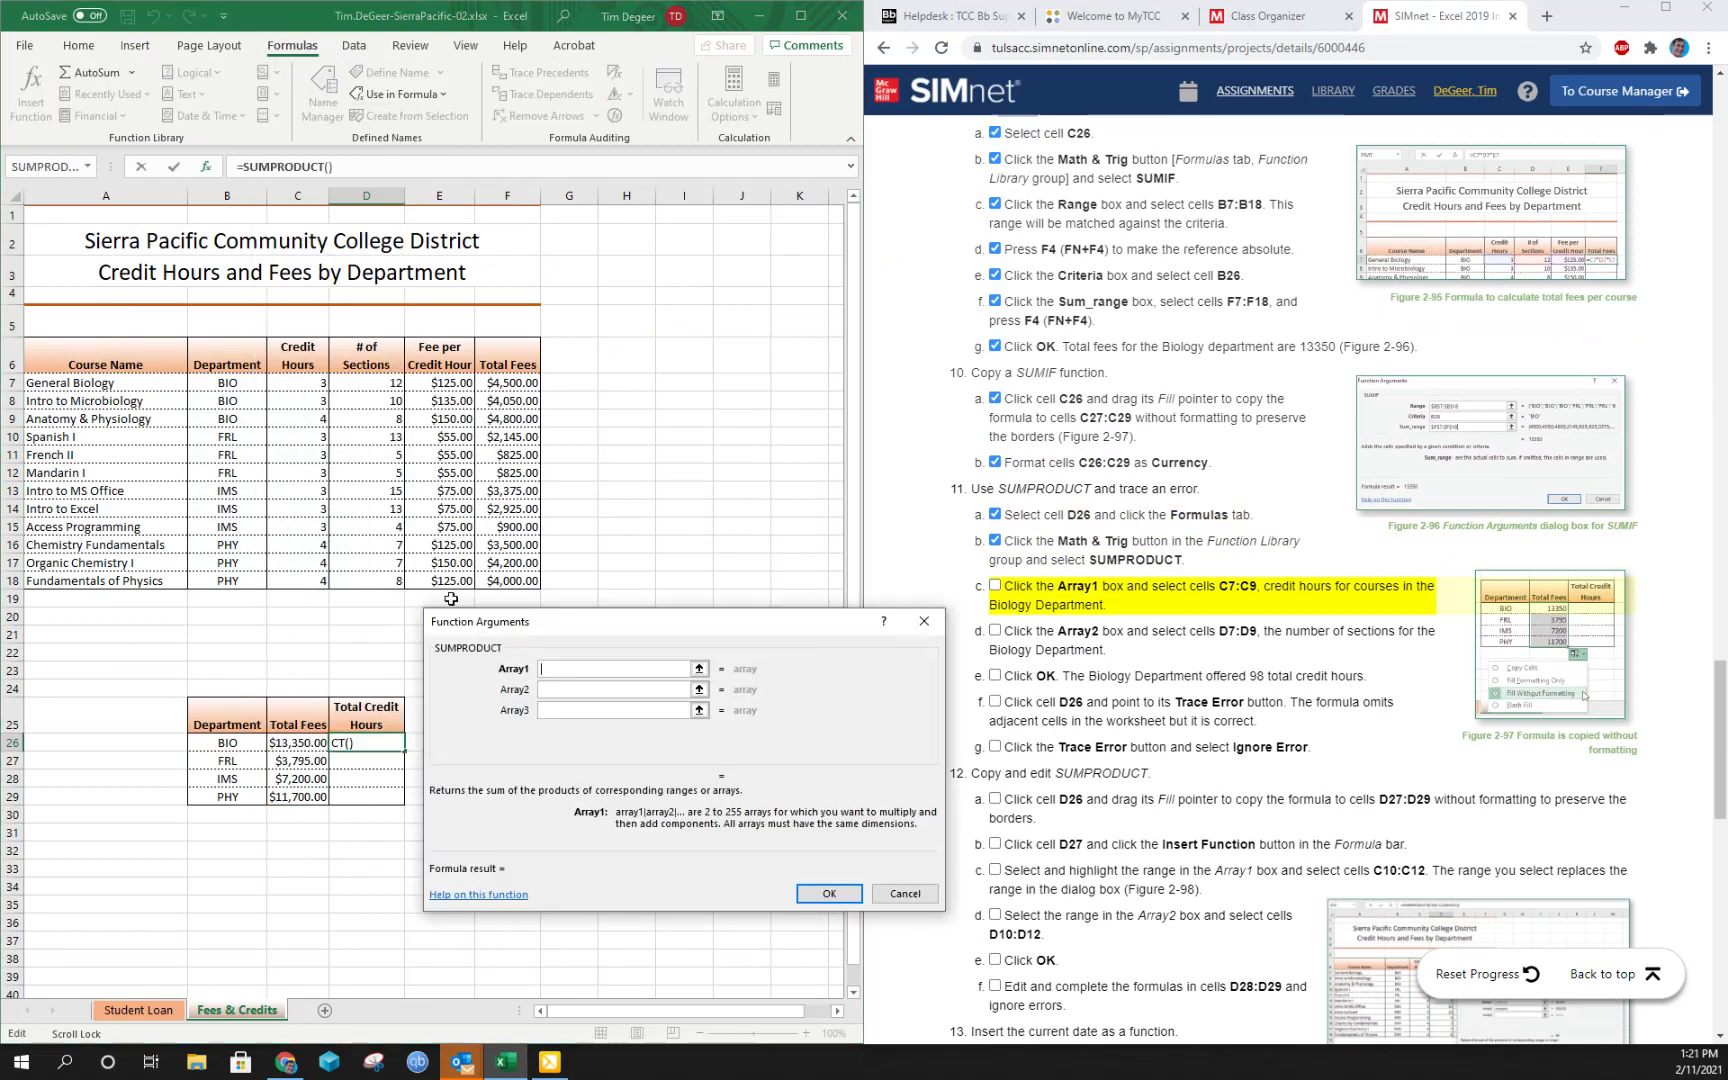
drag(601, 641, 714, 478)
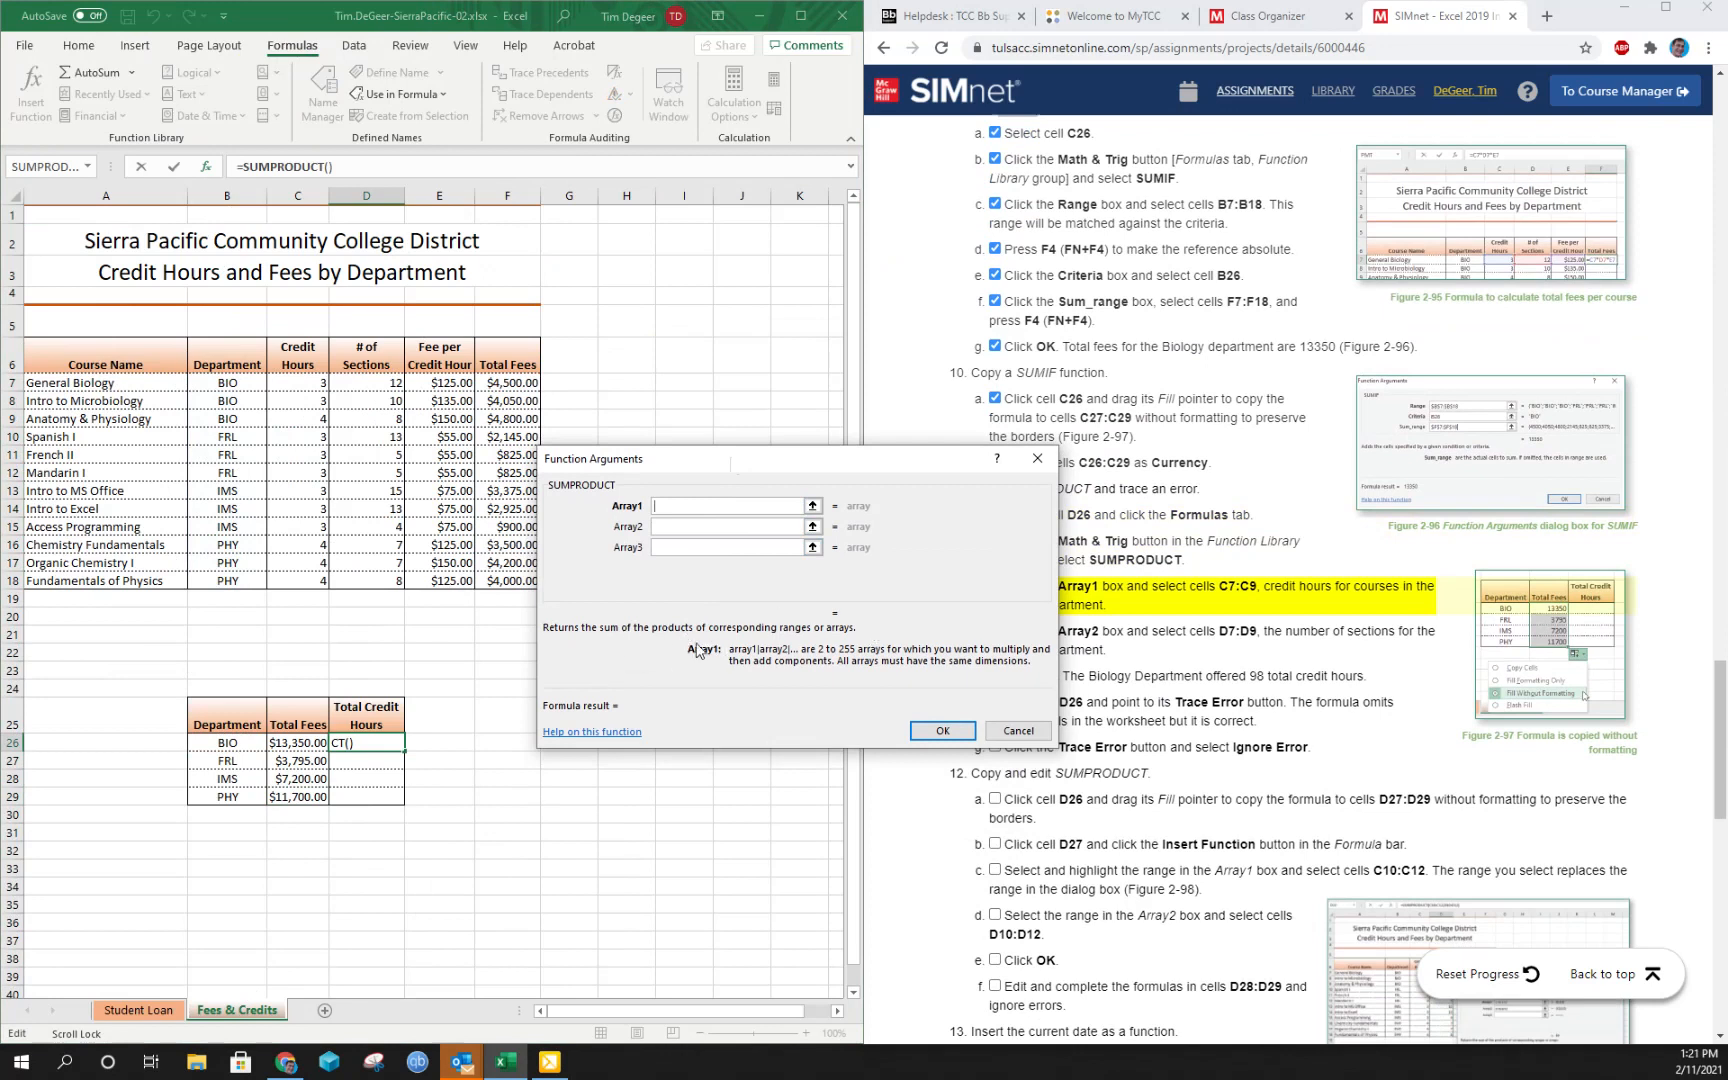
drag(801, 452, 801, 241)
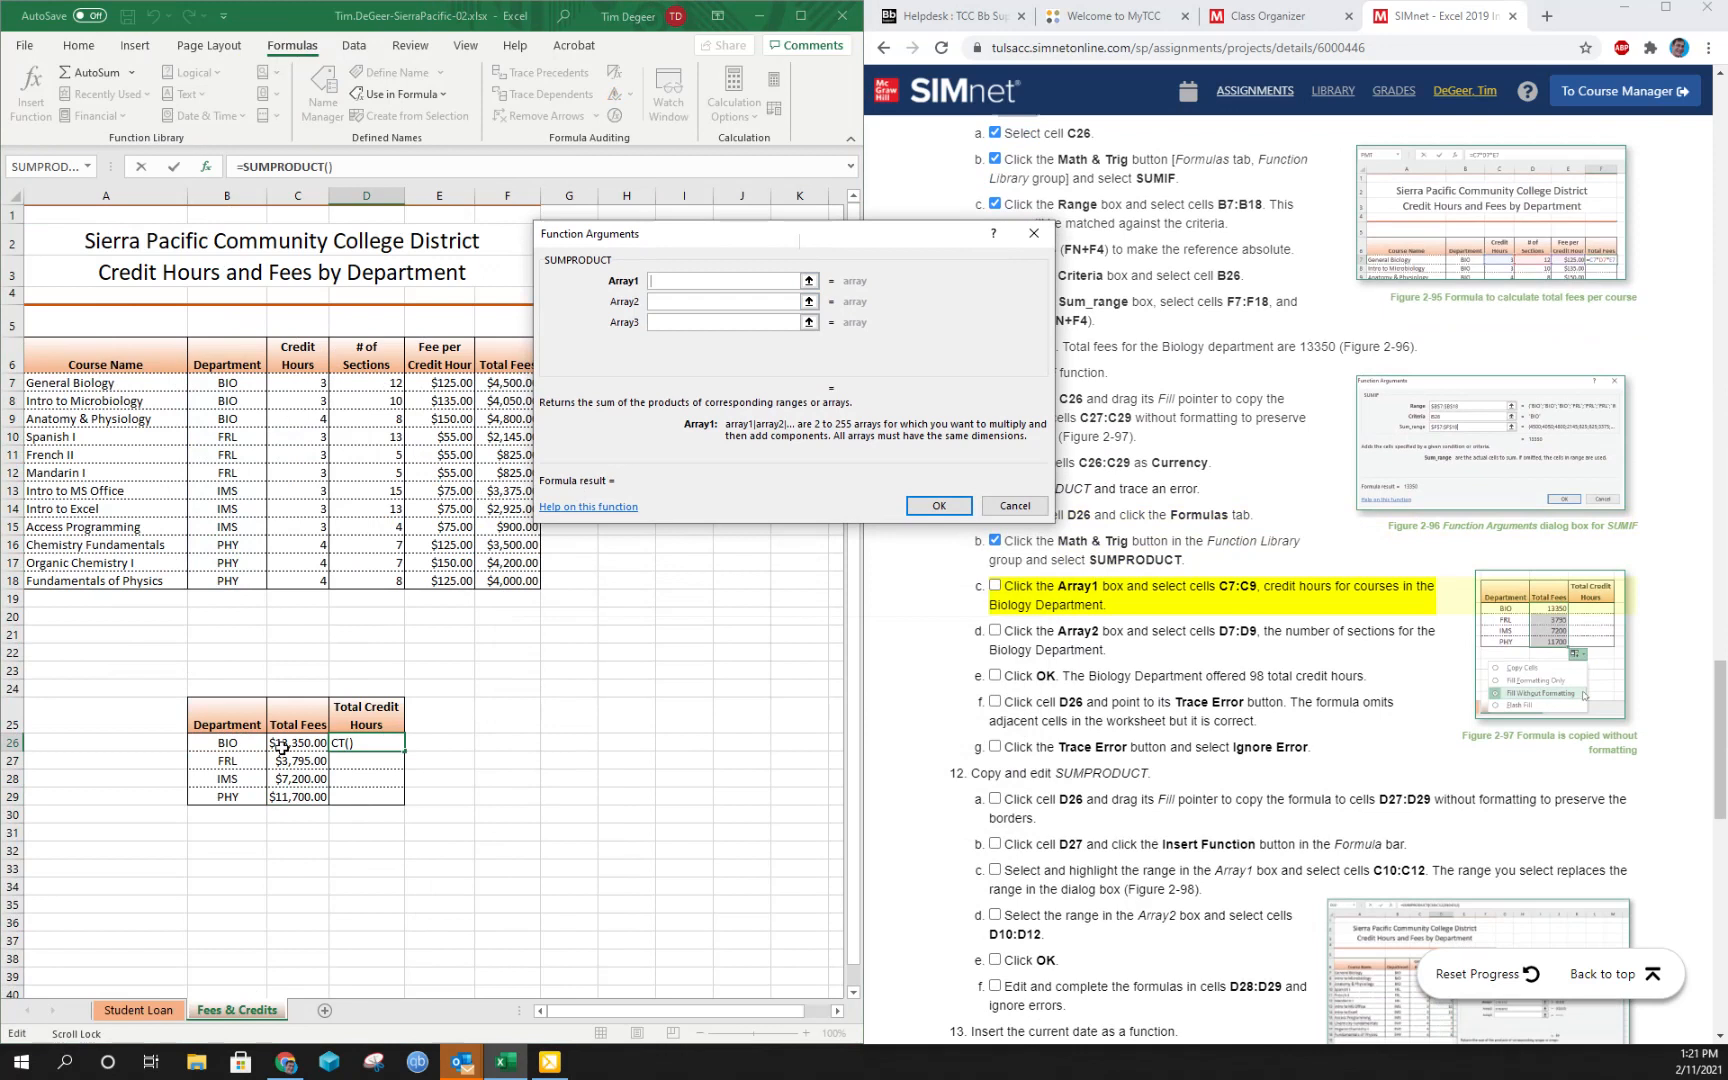
drag(675, 229, 703, 225)
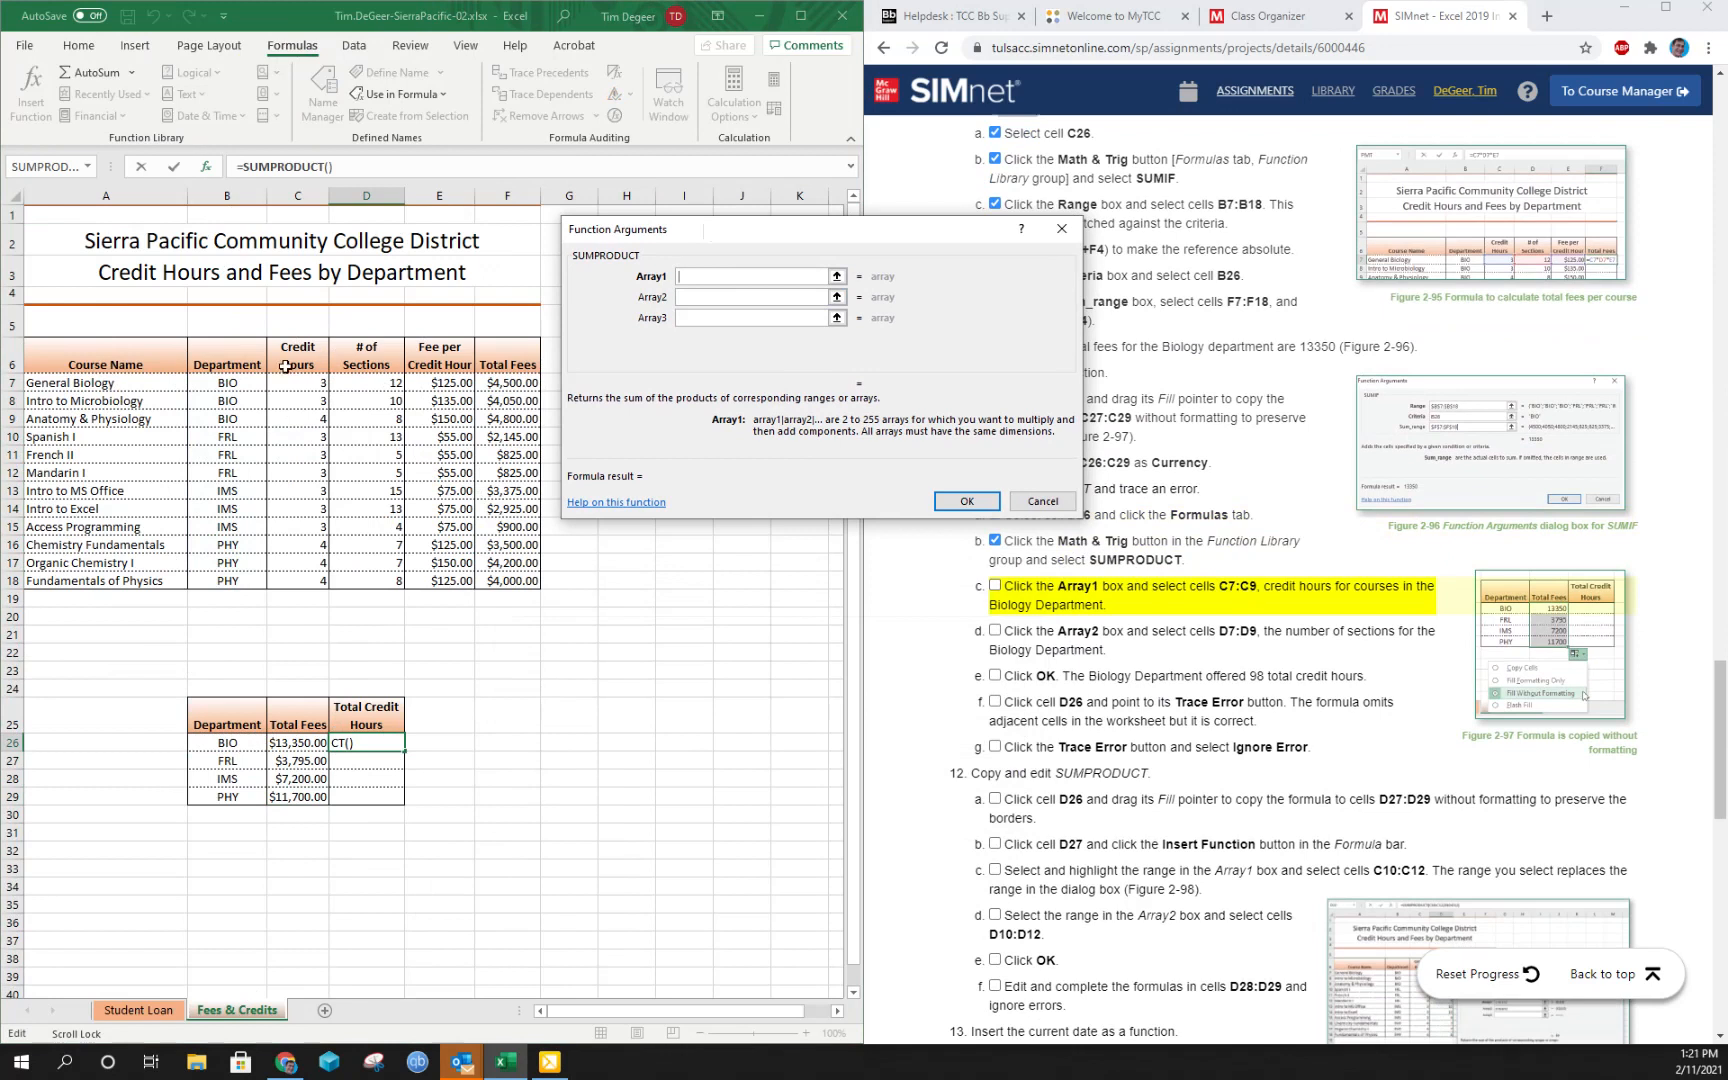
drag(286, 380, 286, 414)
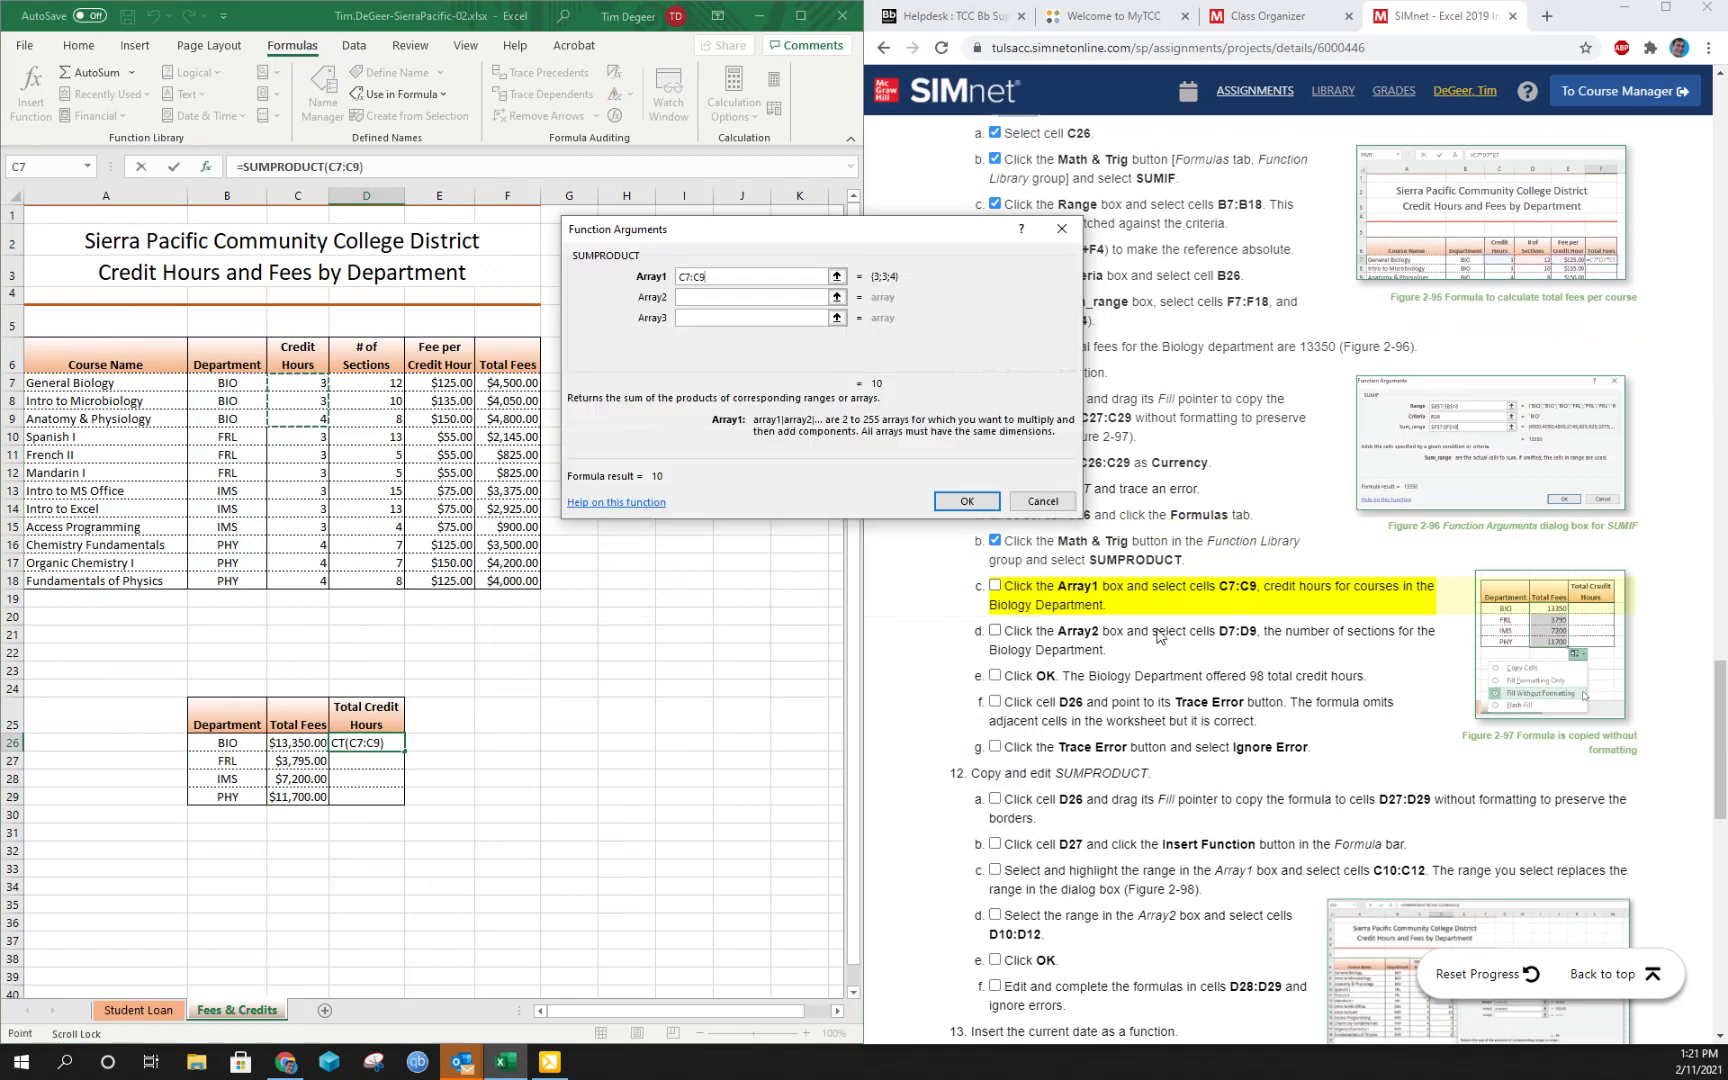
click(721, 297)
drag(378, 383, 374, 421)
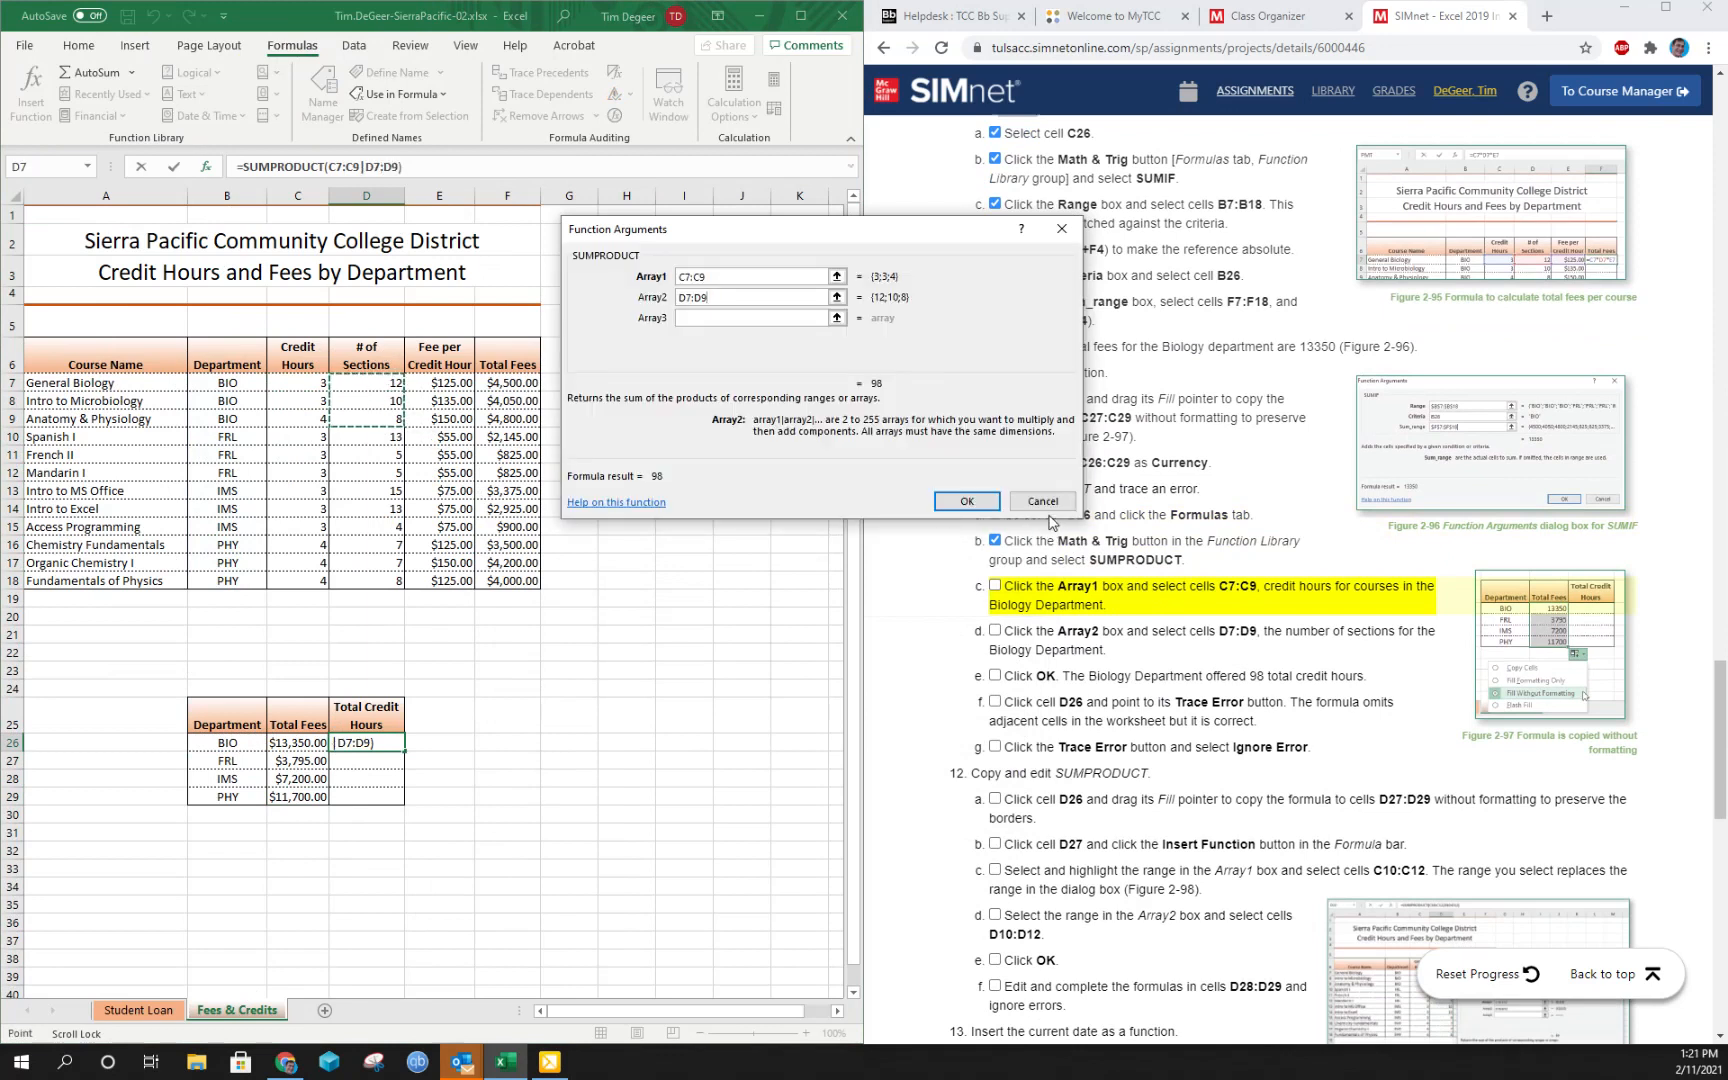
click(966, 501)
drag(1296, 680, 1247, 680)
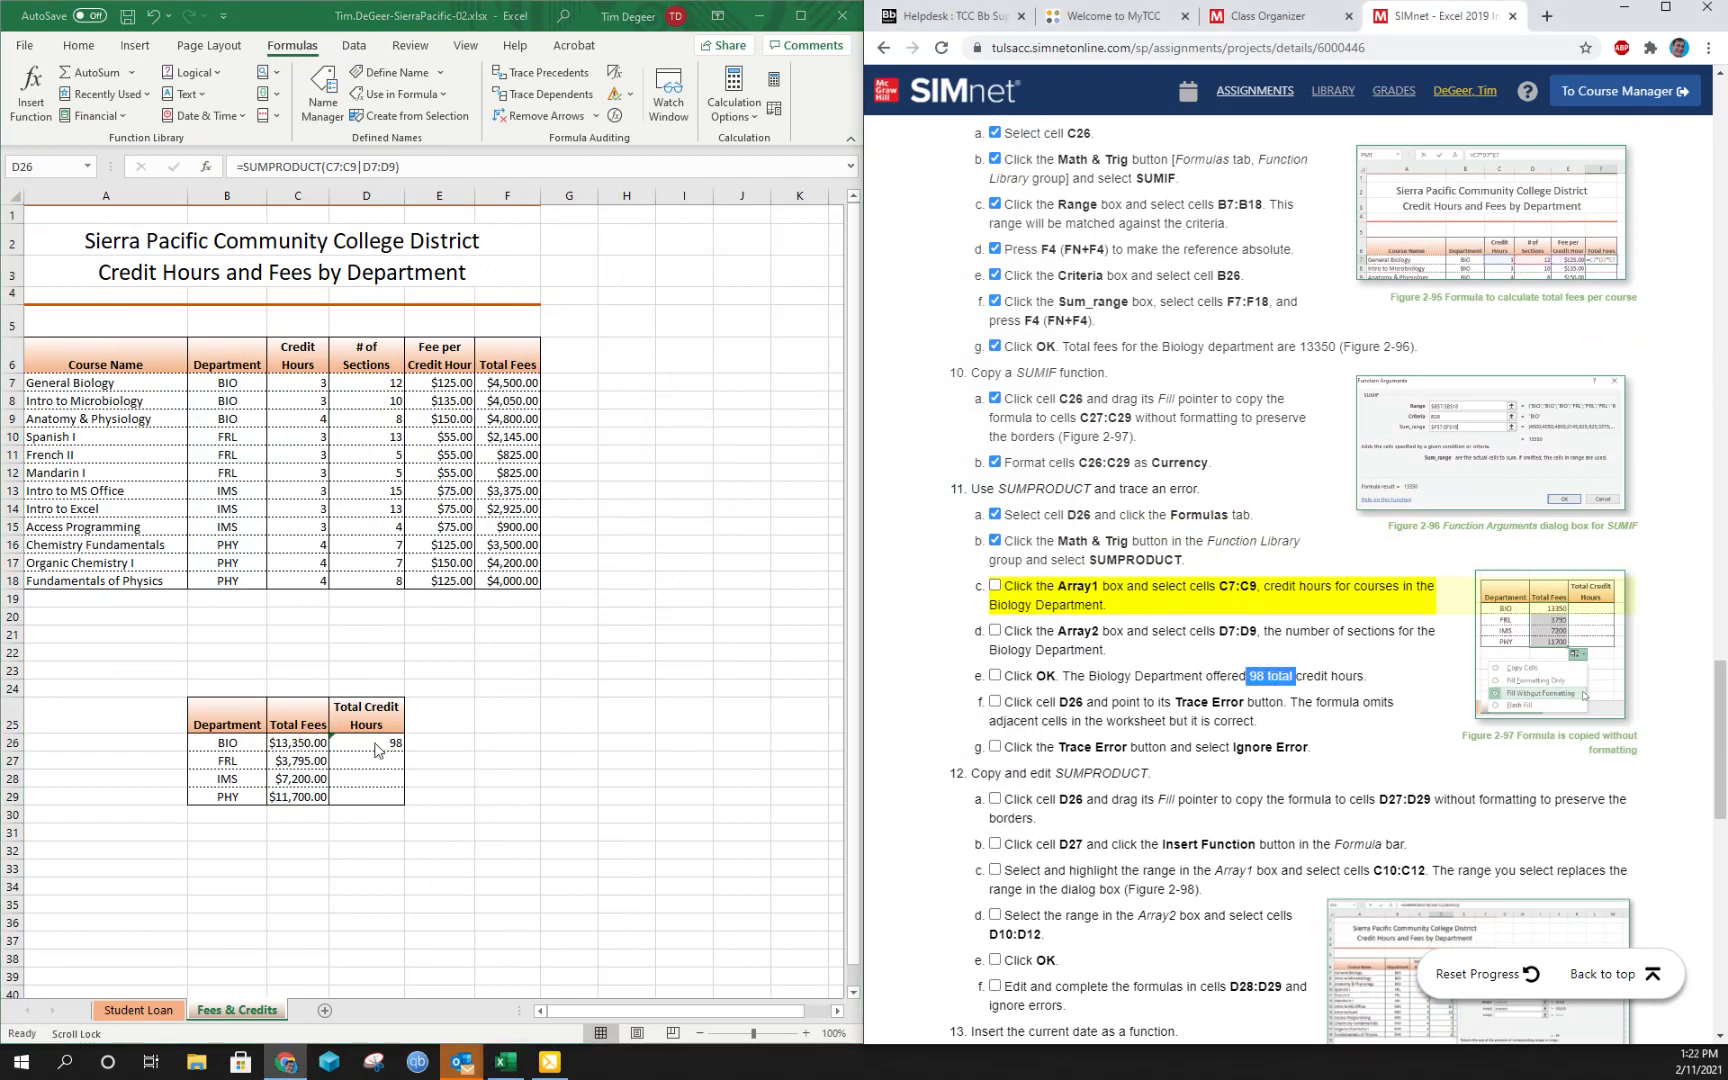
Review the error warning on the SUMPRODUCT formula in D26 and ignore the error.
click(368, 752)
mouse_move(316, 752)
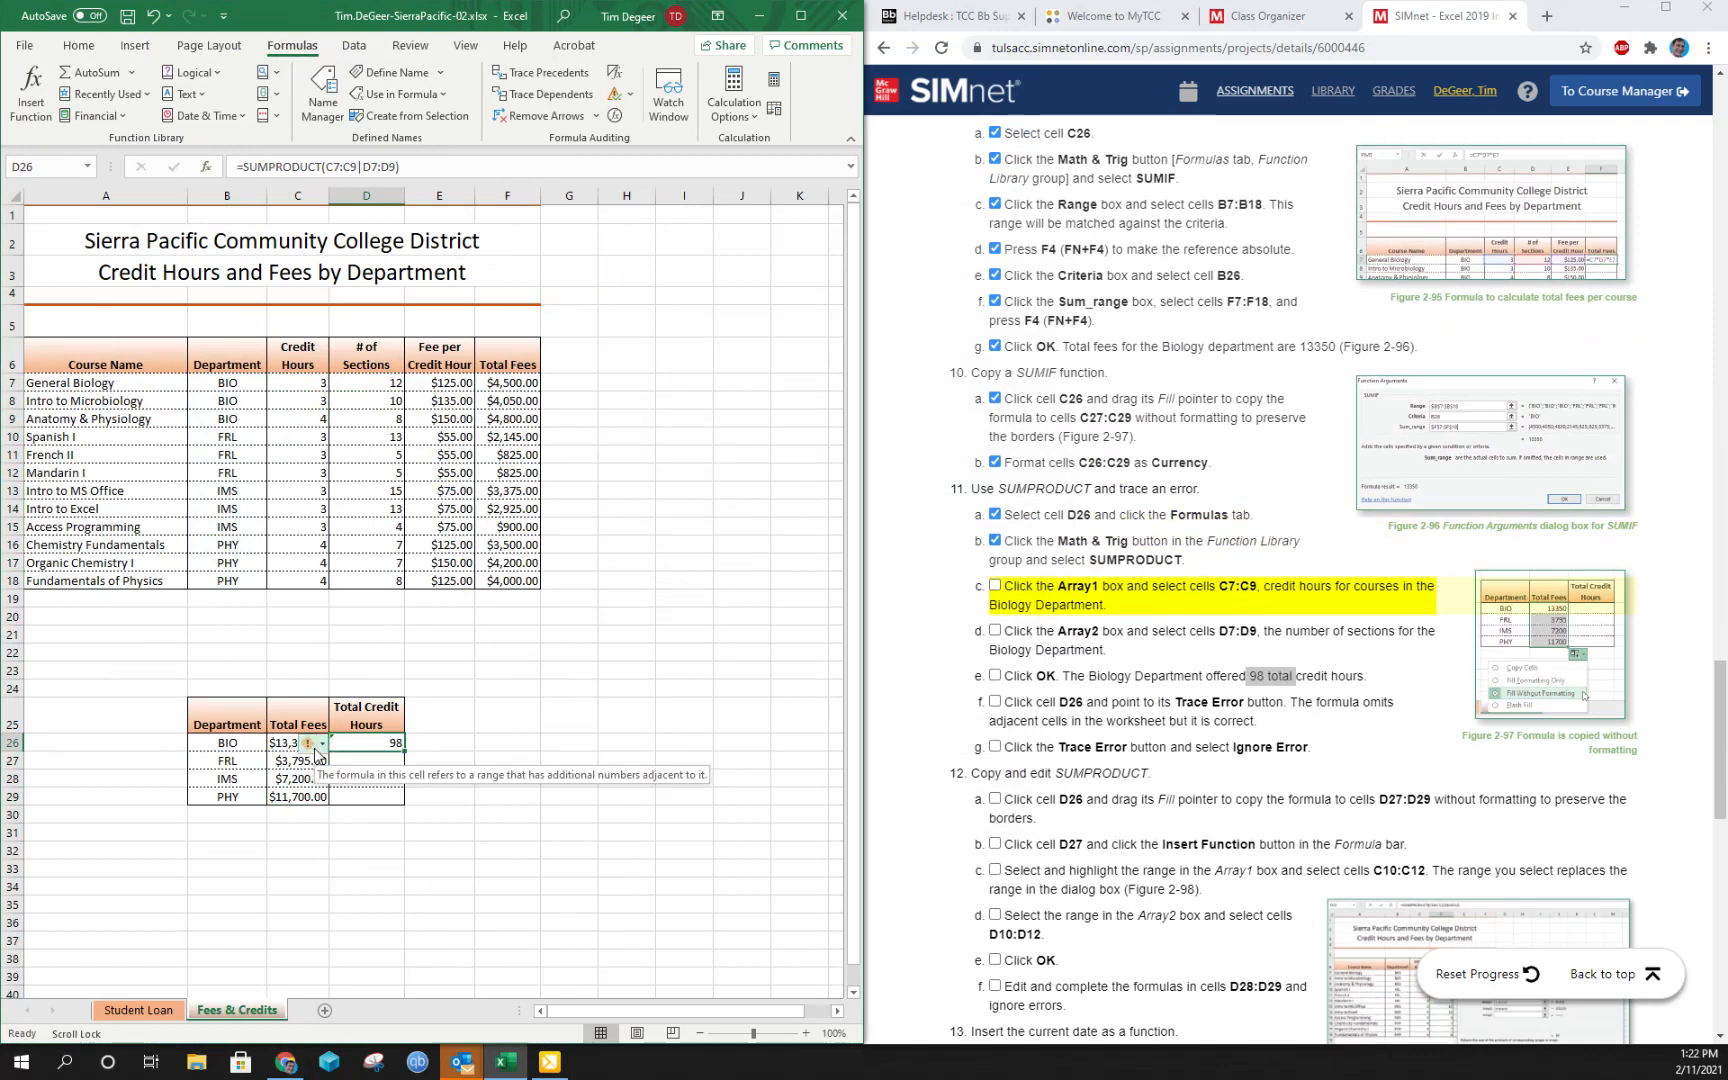
click(316, 752)
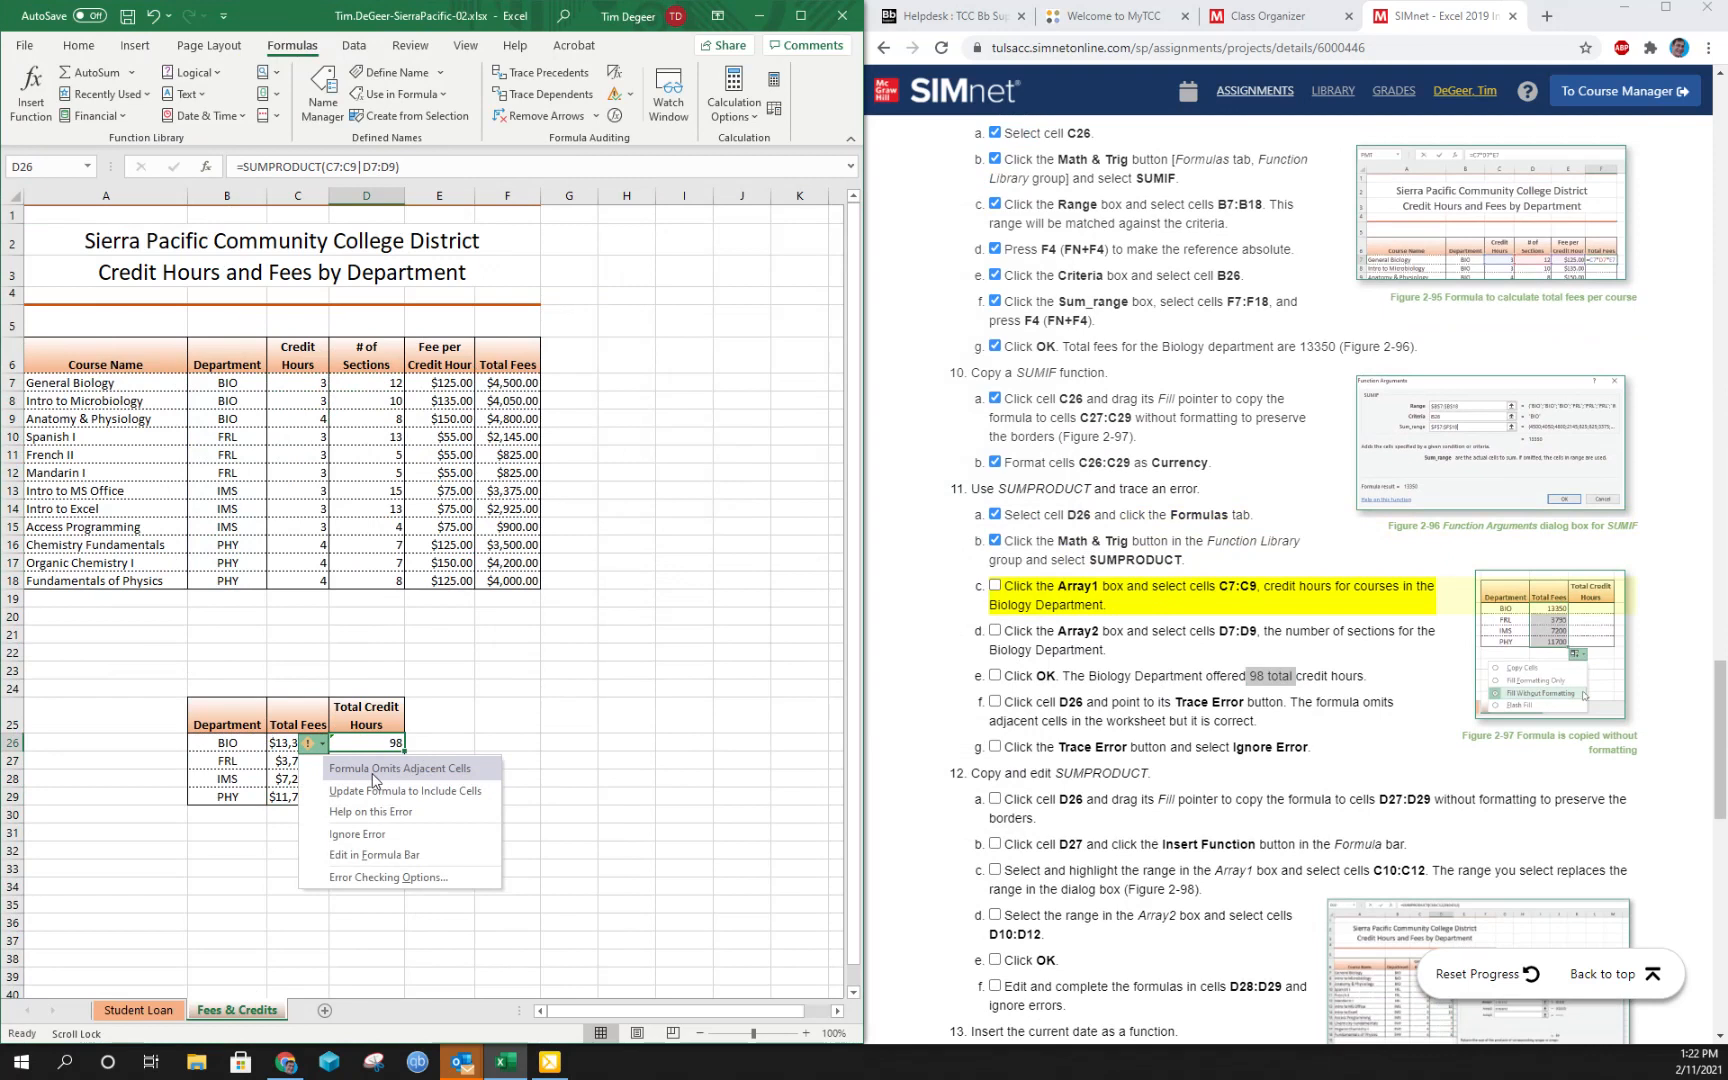
click(376, 838)
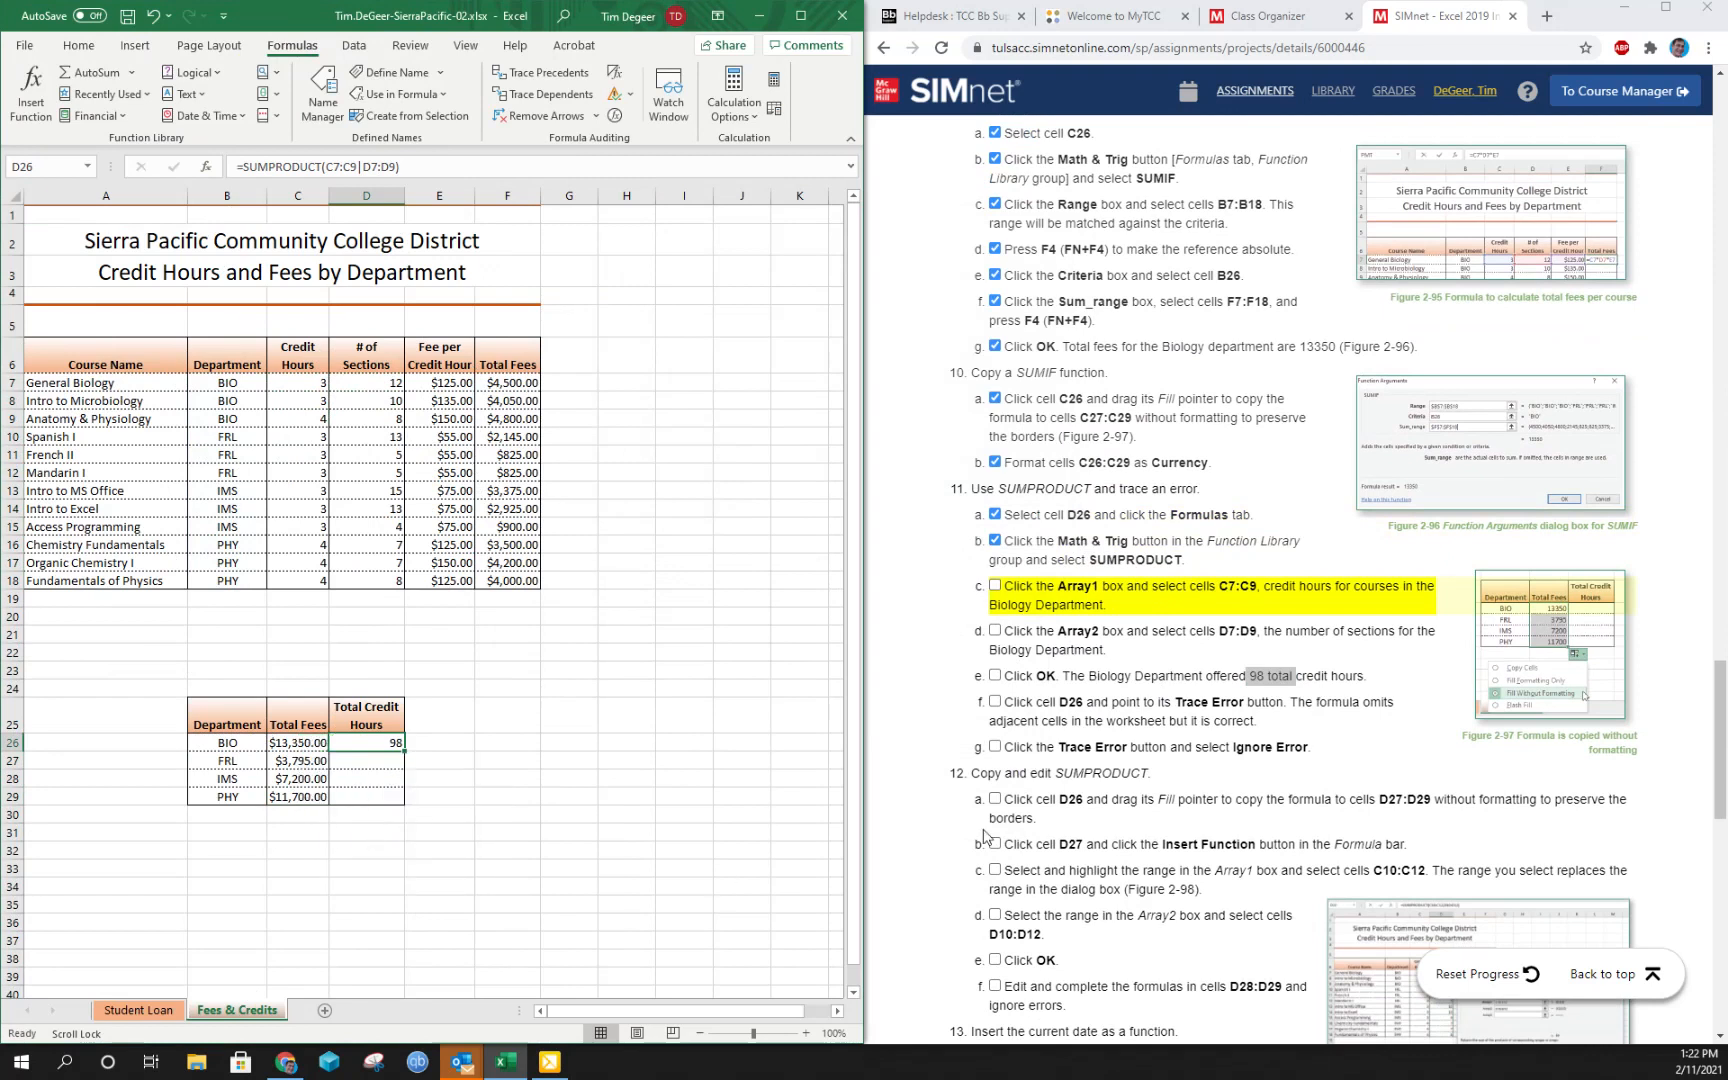
Check off instructions 11c through 11g in the SIMnet list.
click(996, 588)
click(996, 632)
click(995, 677)
click(995, 701)
click(995, 747)
scroll(1112, 668, down, 2)
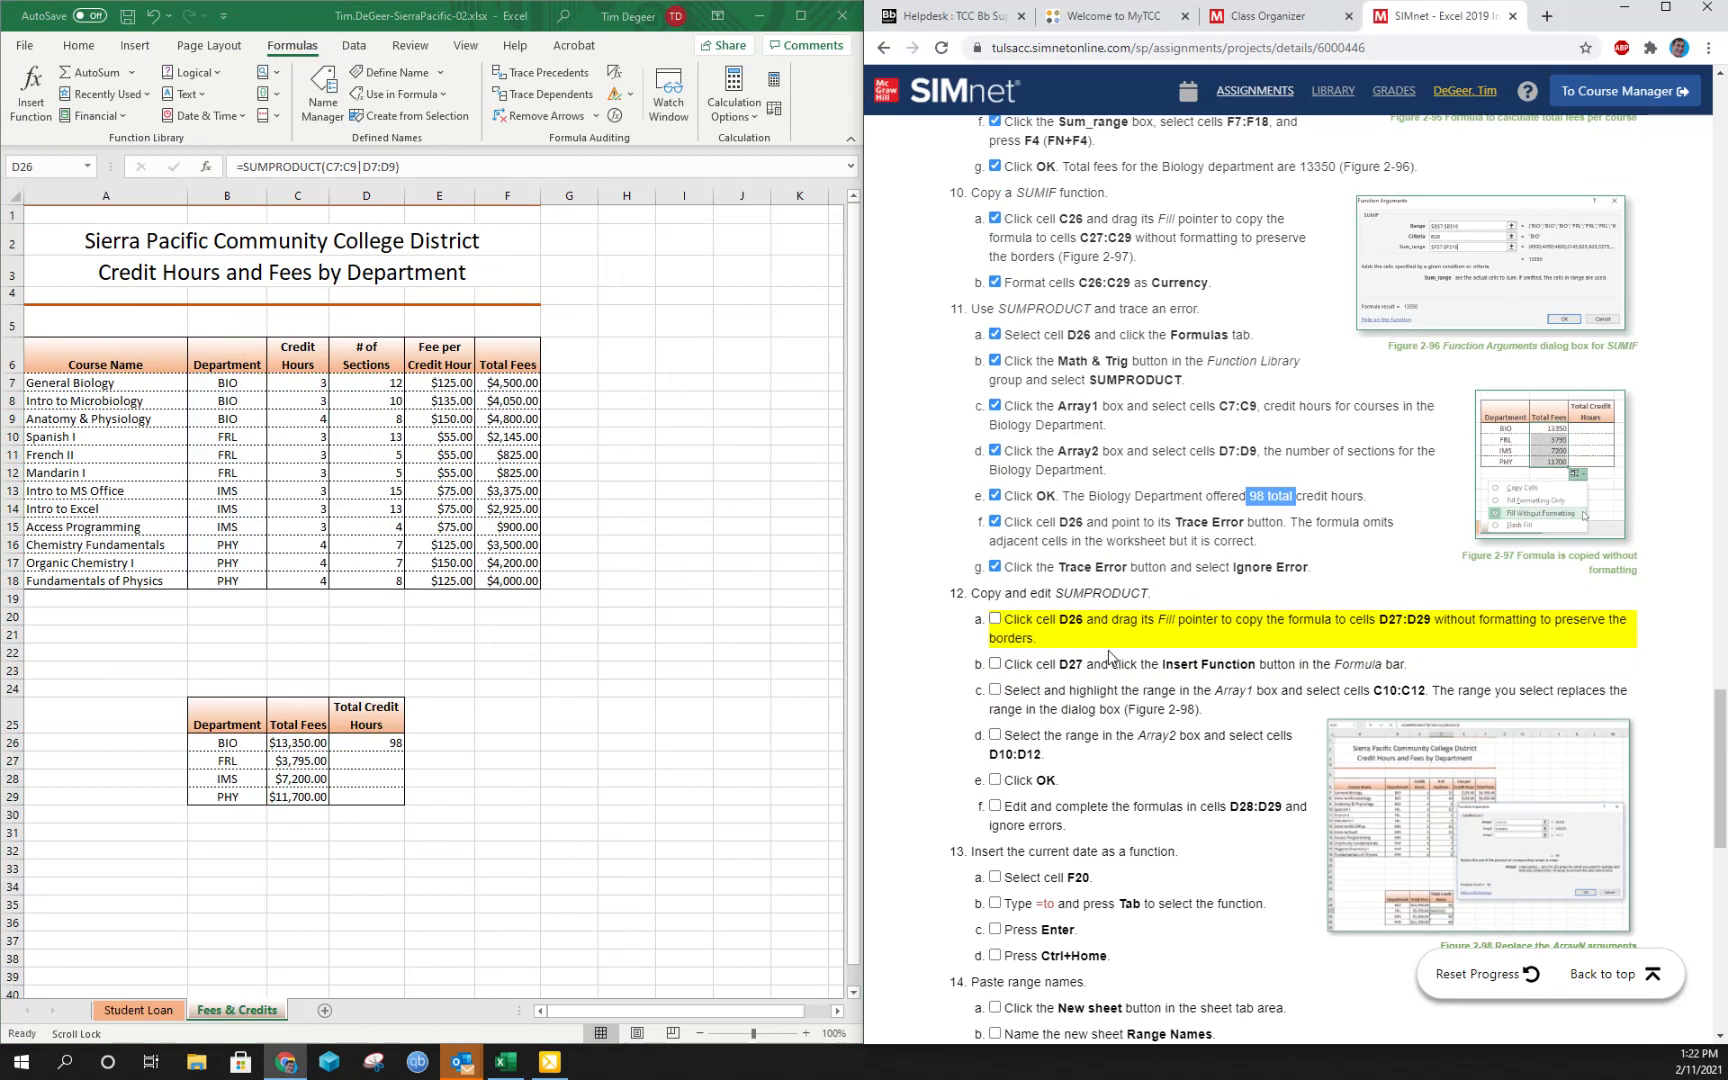
Copy the SUMPRODUCT formula from D26 to D27:D29 with Fill Without Formatting, and check off instruction 12a.
click(393, 740)
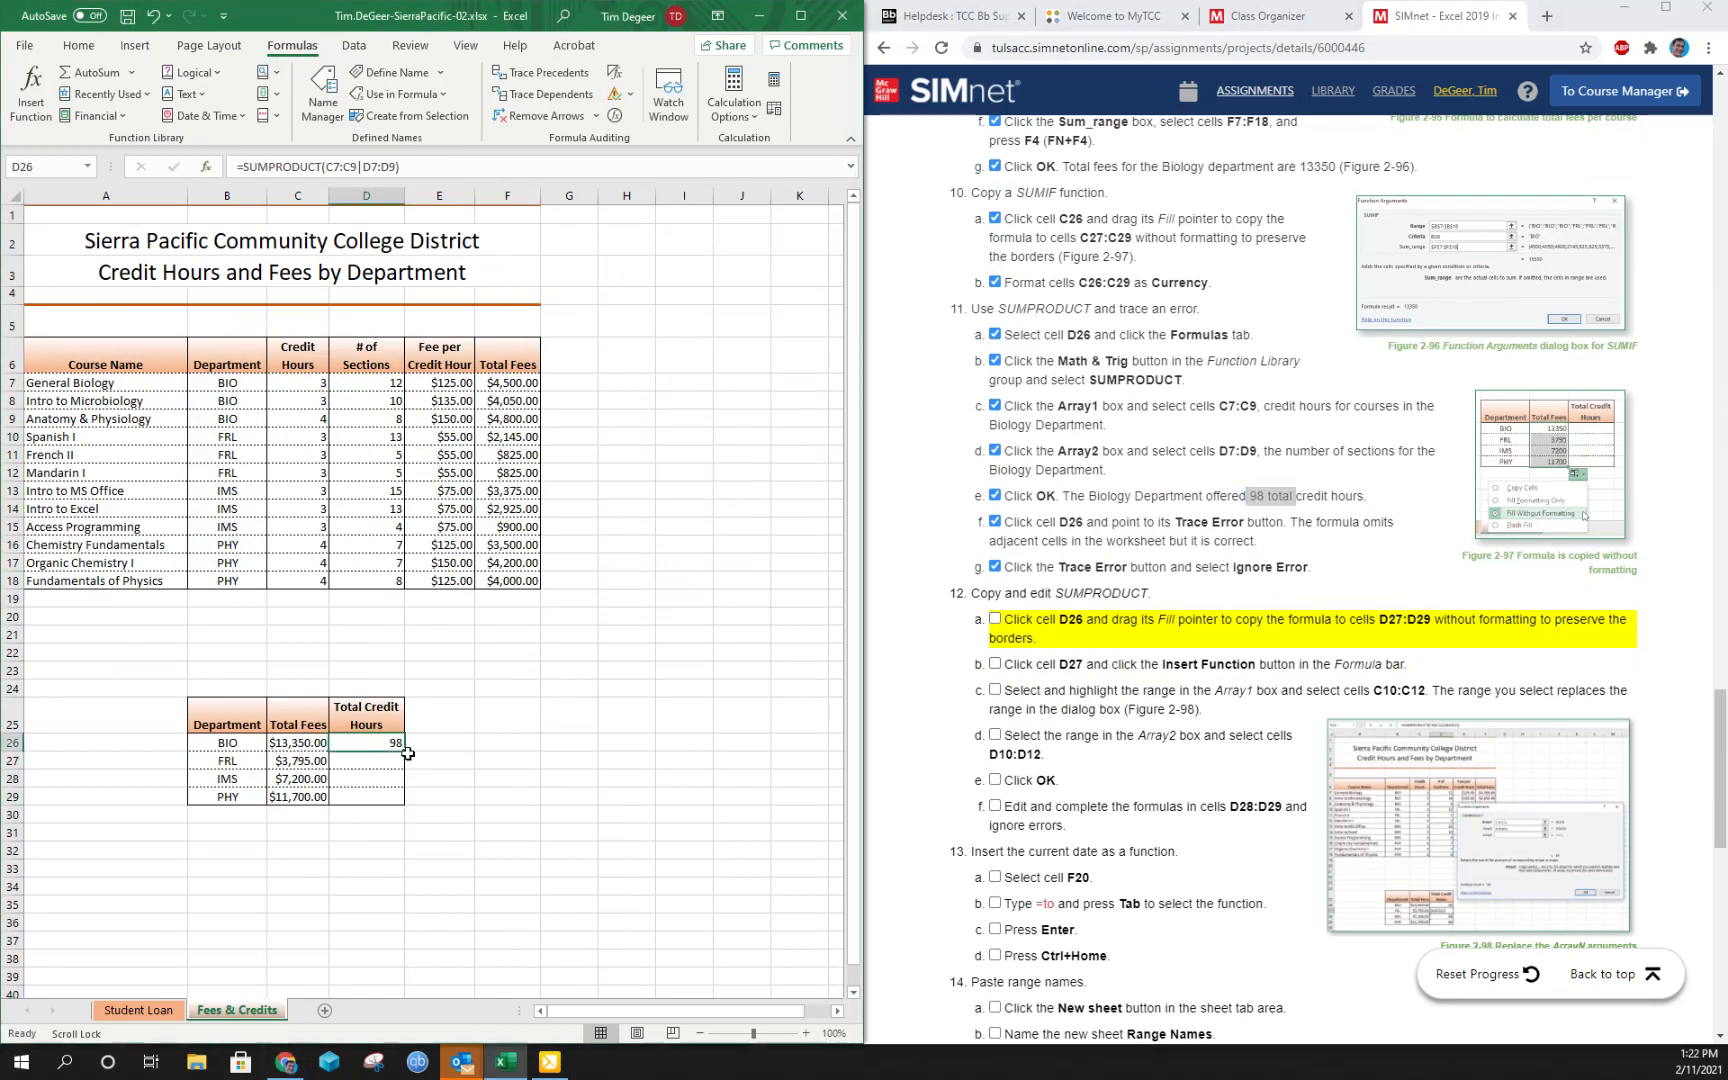
drag(405, 754, 406, 813)
click(432, 826)
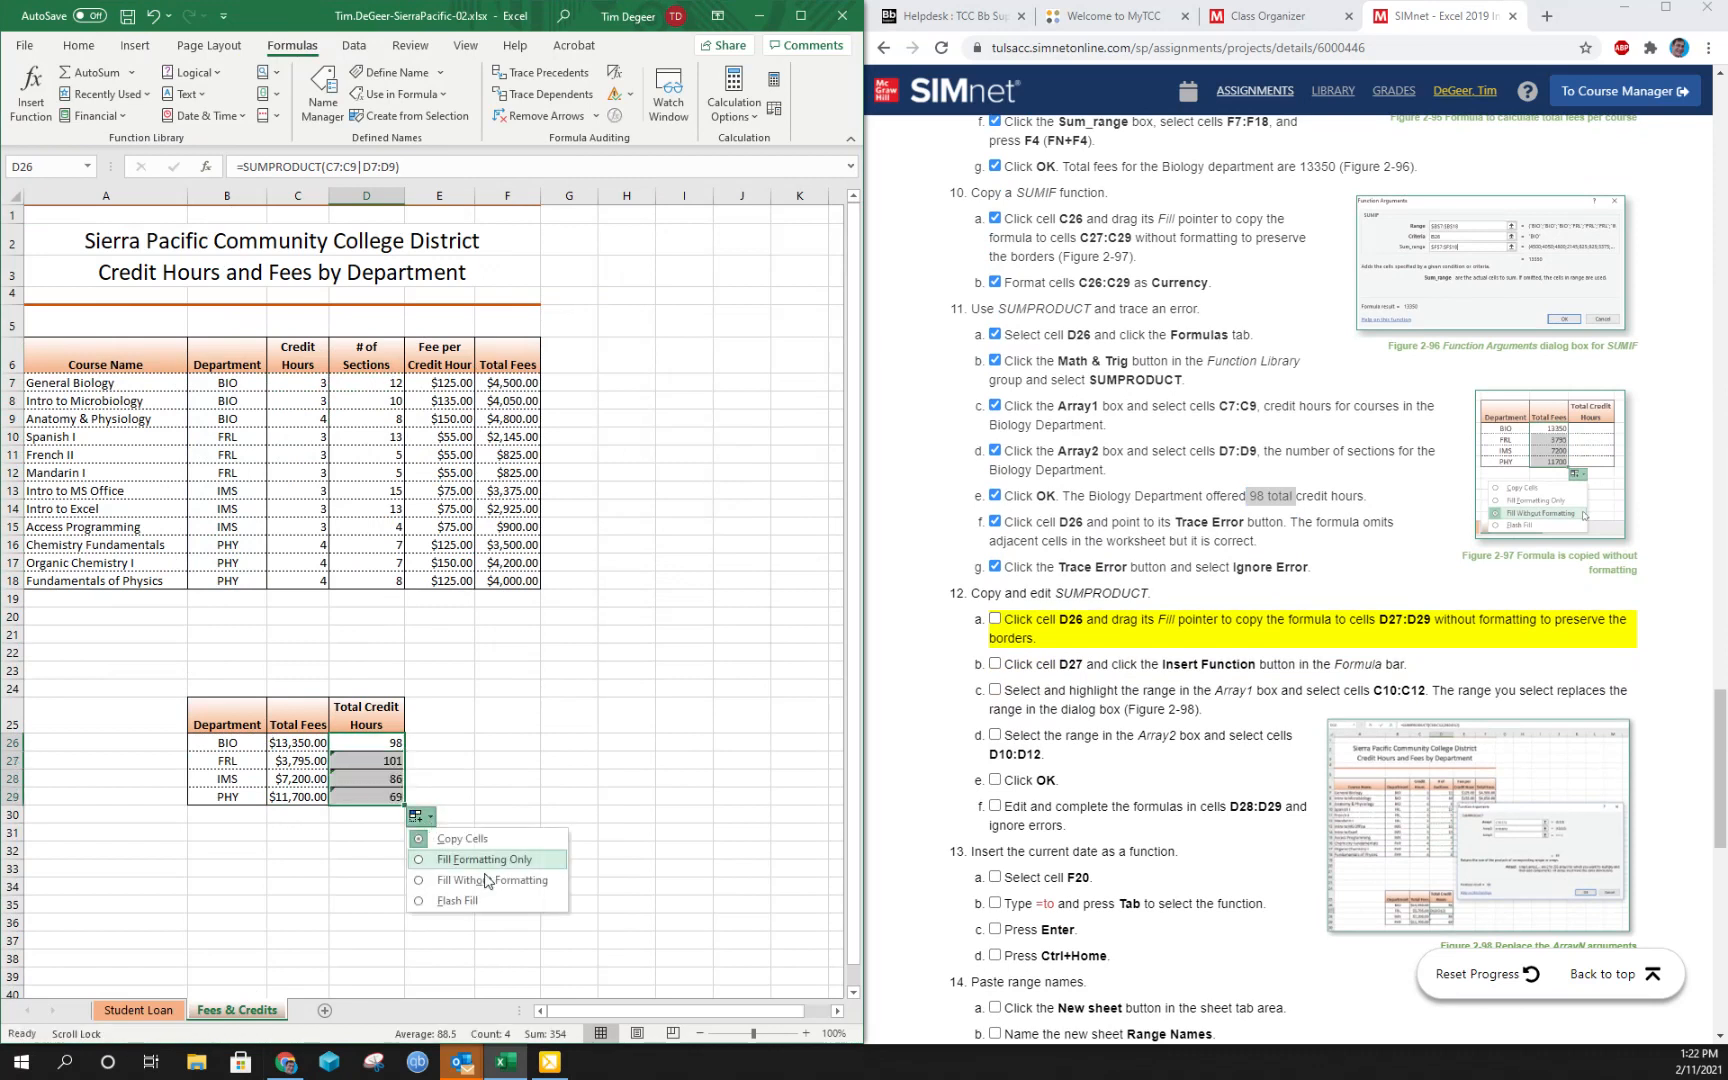
click(494, 886)
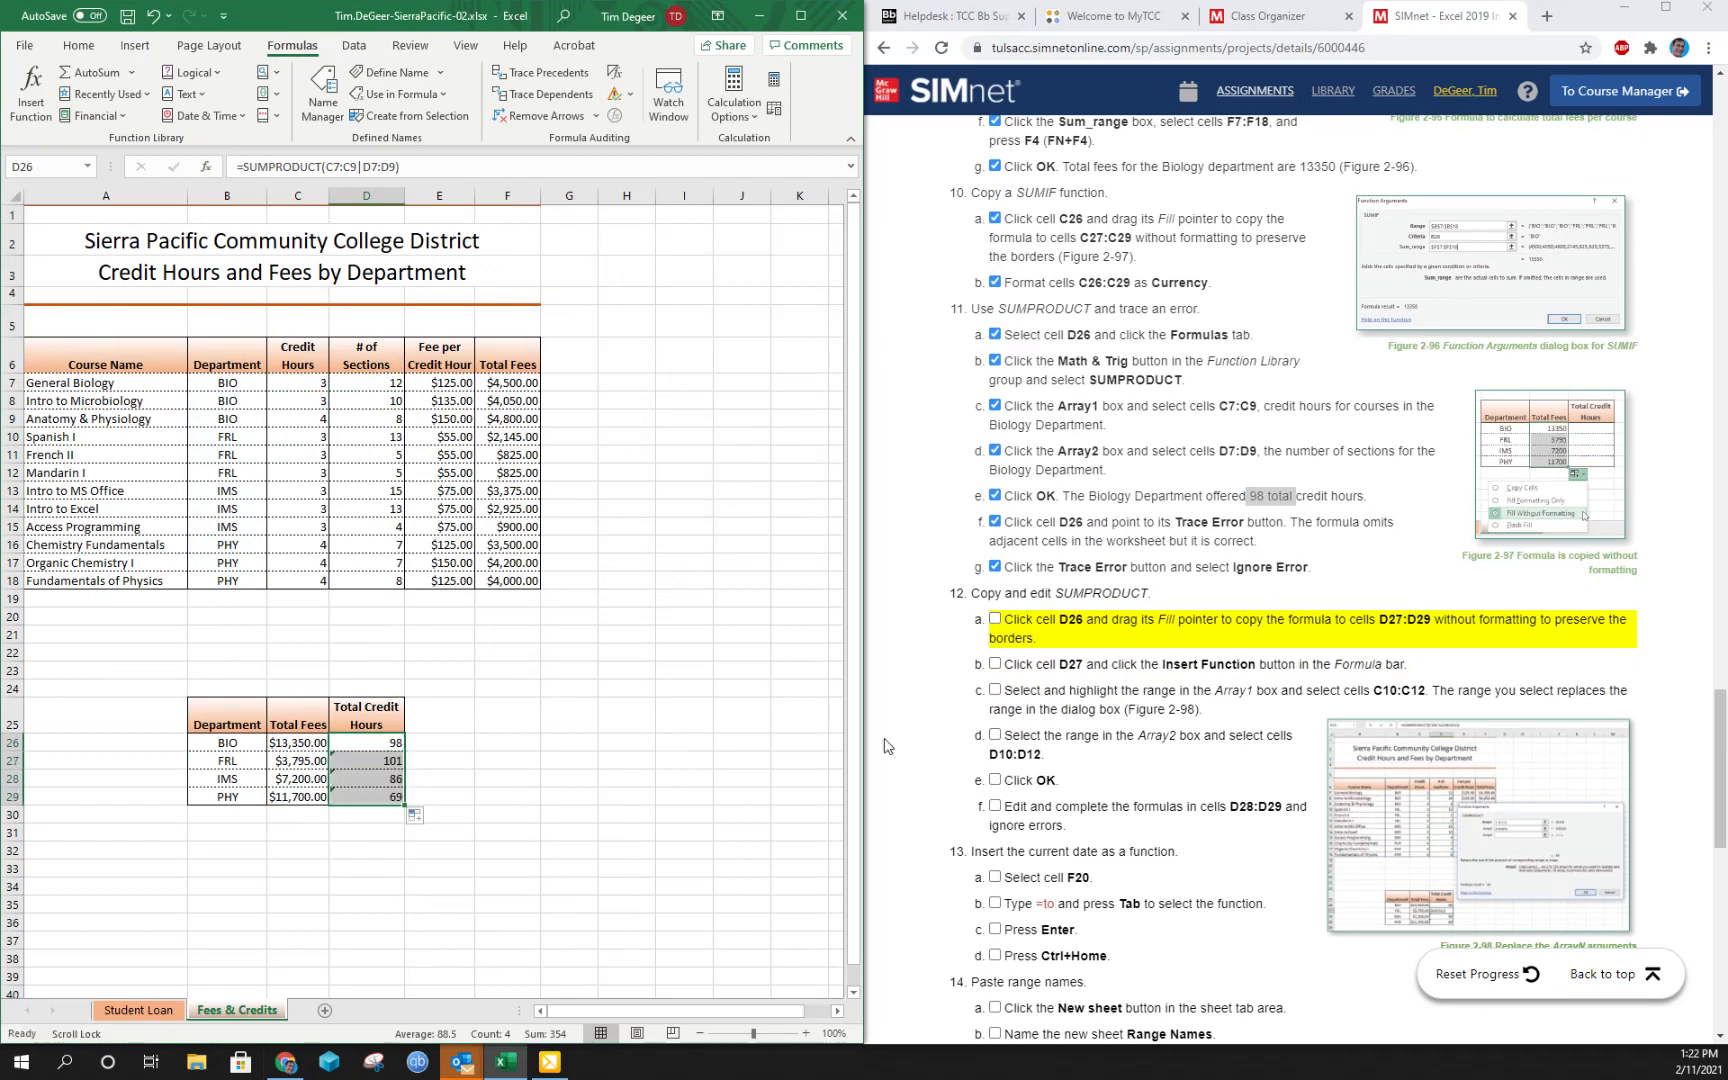
click(995, 620)
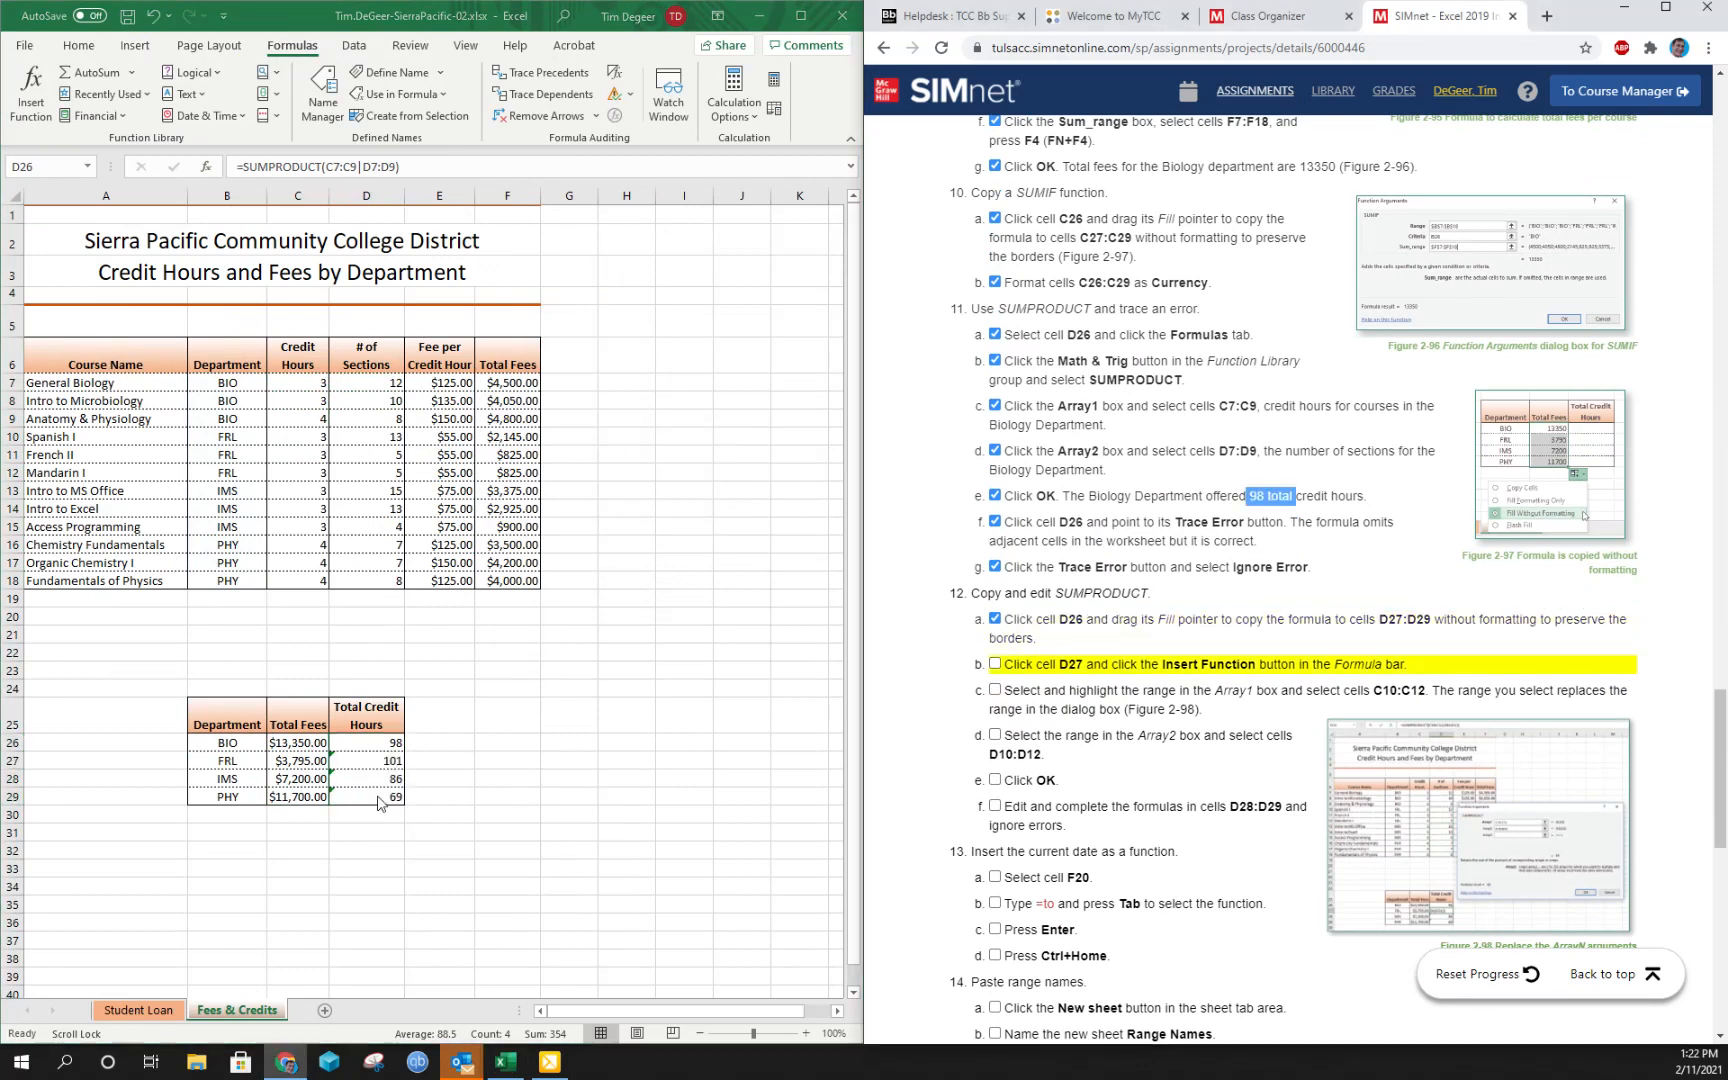
Edit the SUMPRODUCT arguments in D27 and replace the Array1 range with C10:C12.
click(375, 765)
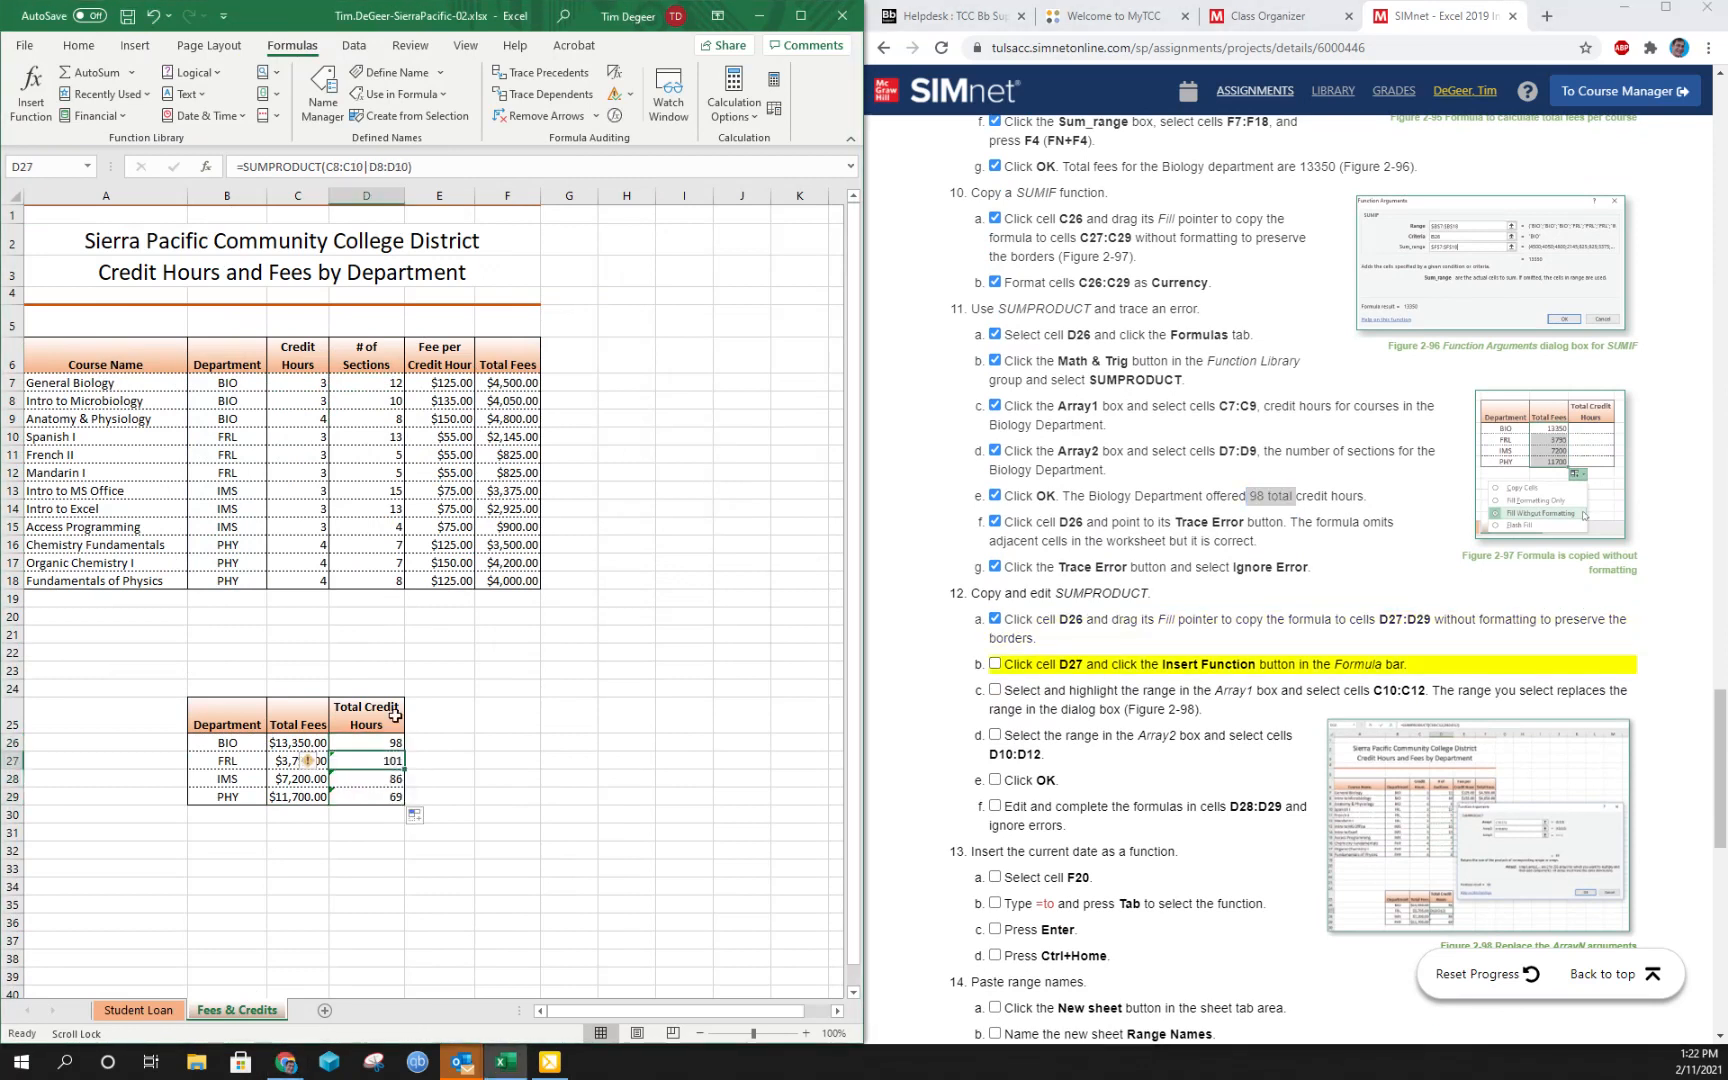
click(37, 107)
drag(812, 232, 917, 394)
click(817, 436)
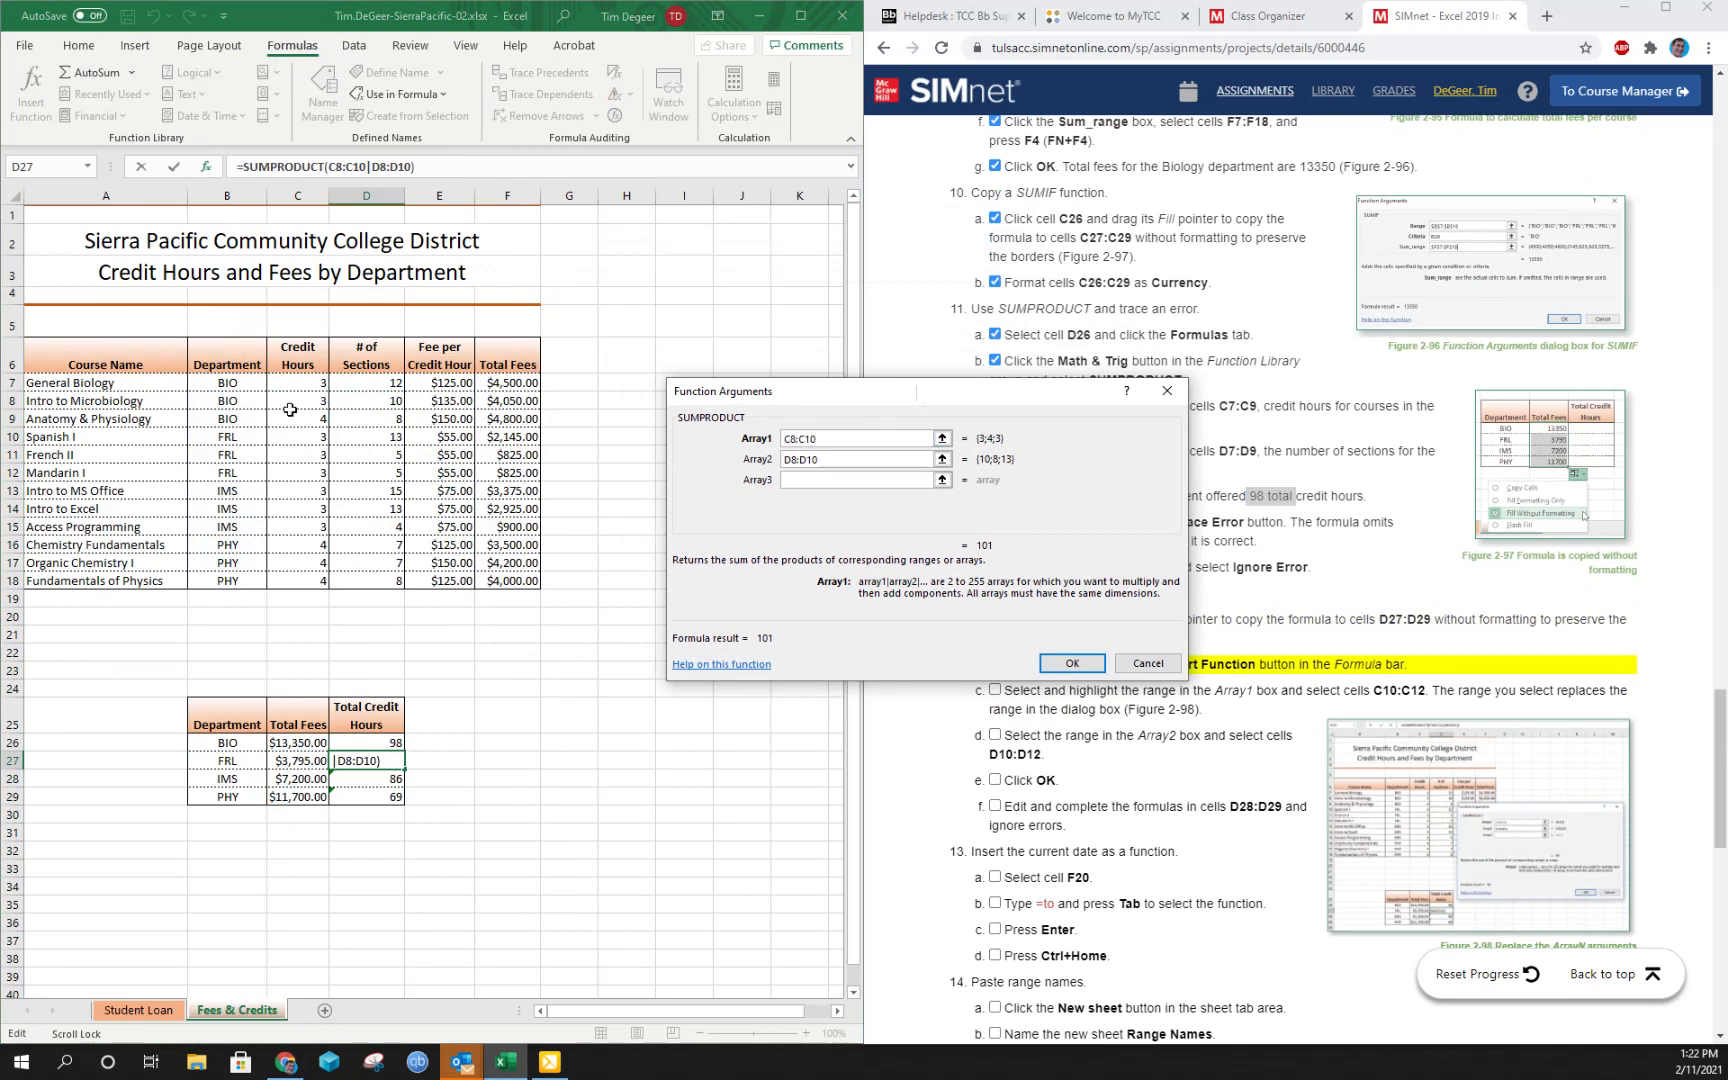
drag(292, 402, 290, 436)
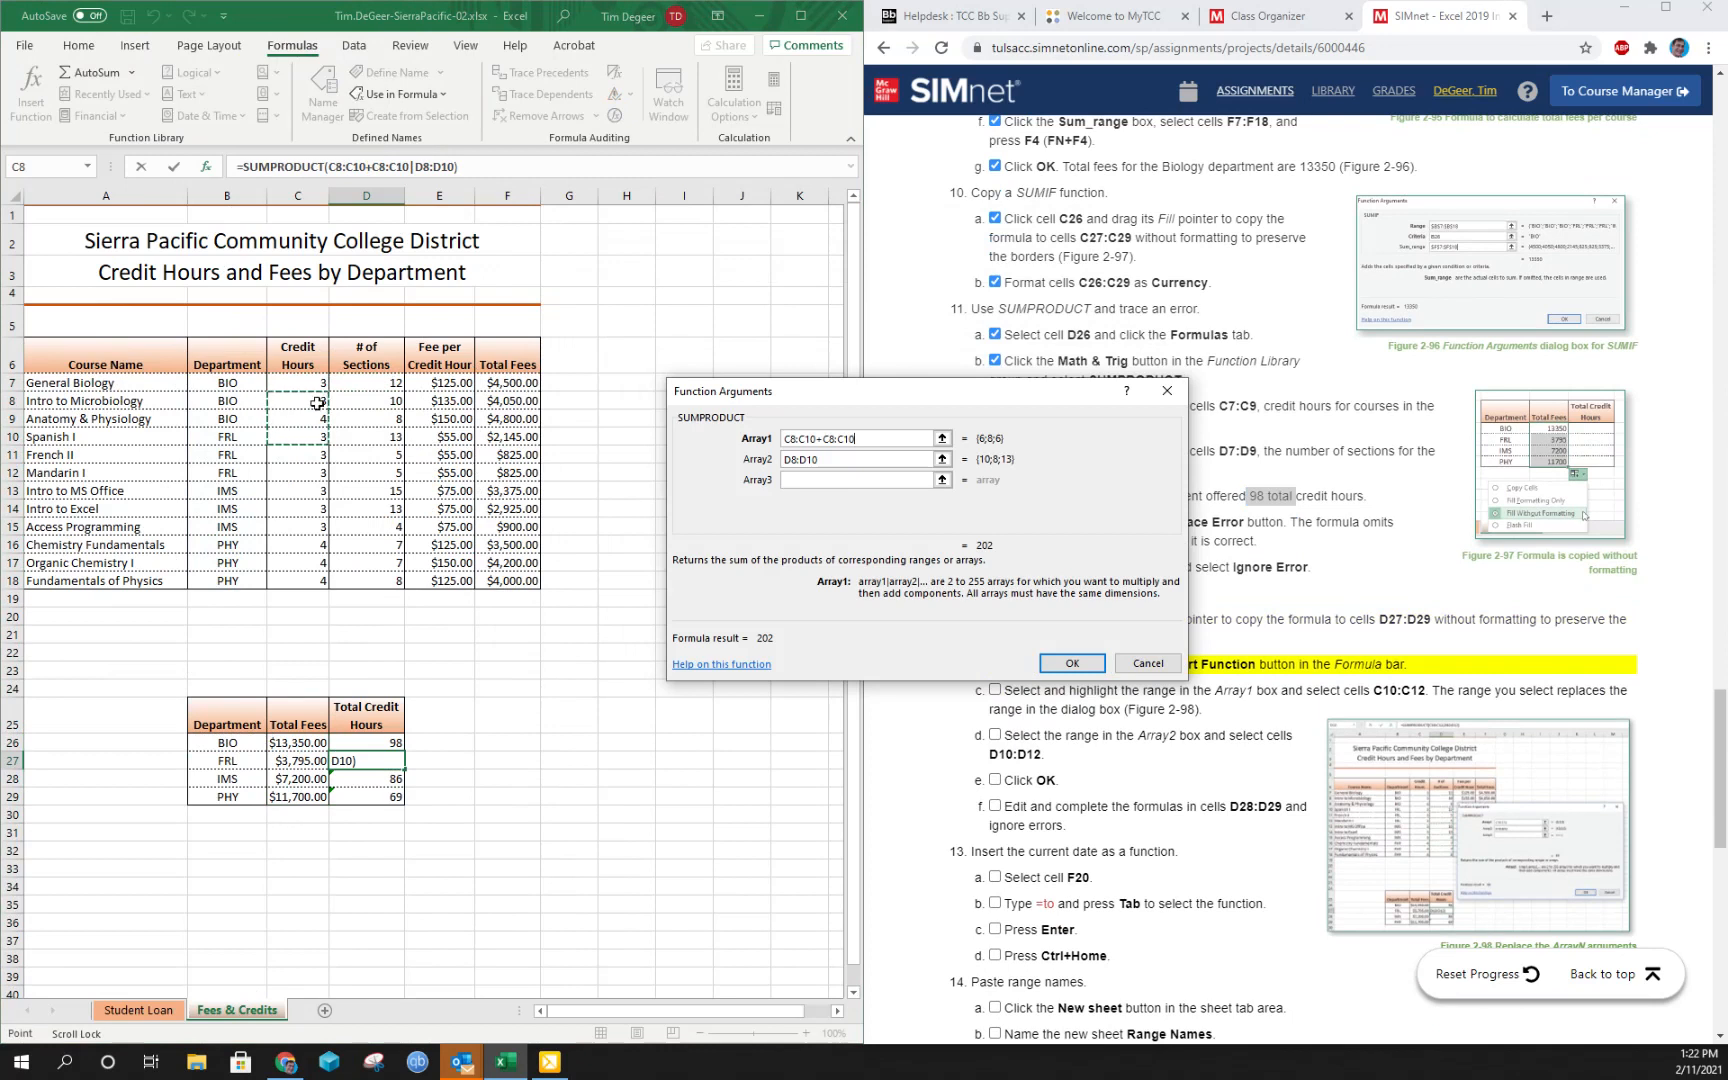
click(310, 437)
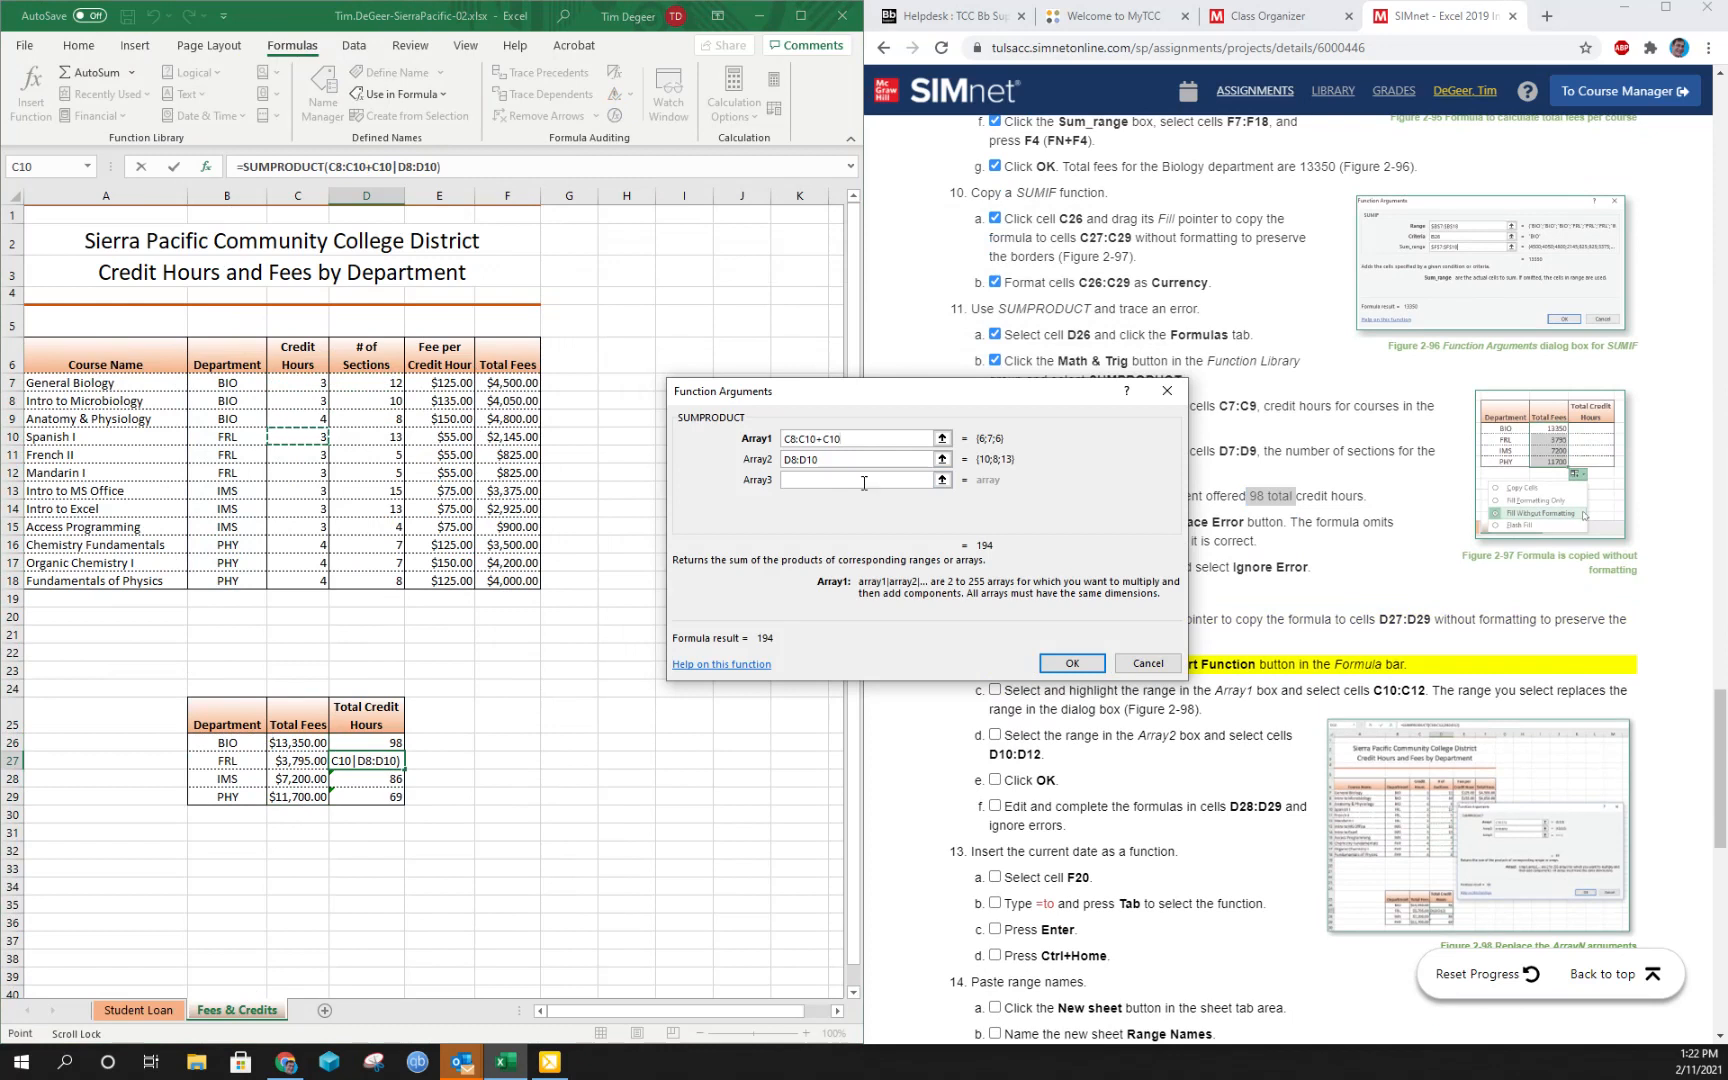
drag(864, 438, 700, 432)
key(BackSpace)
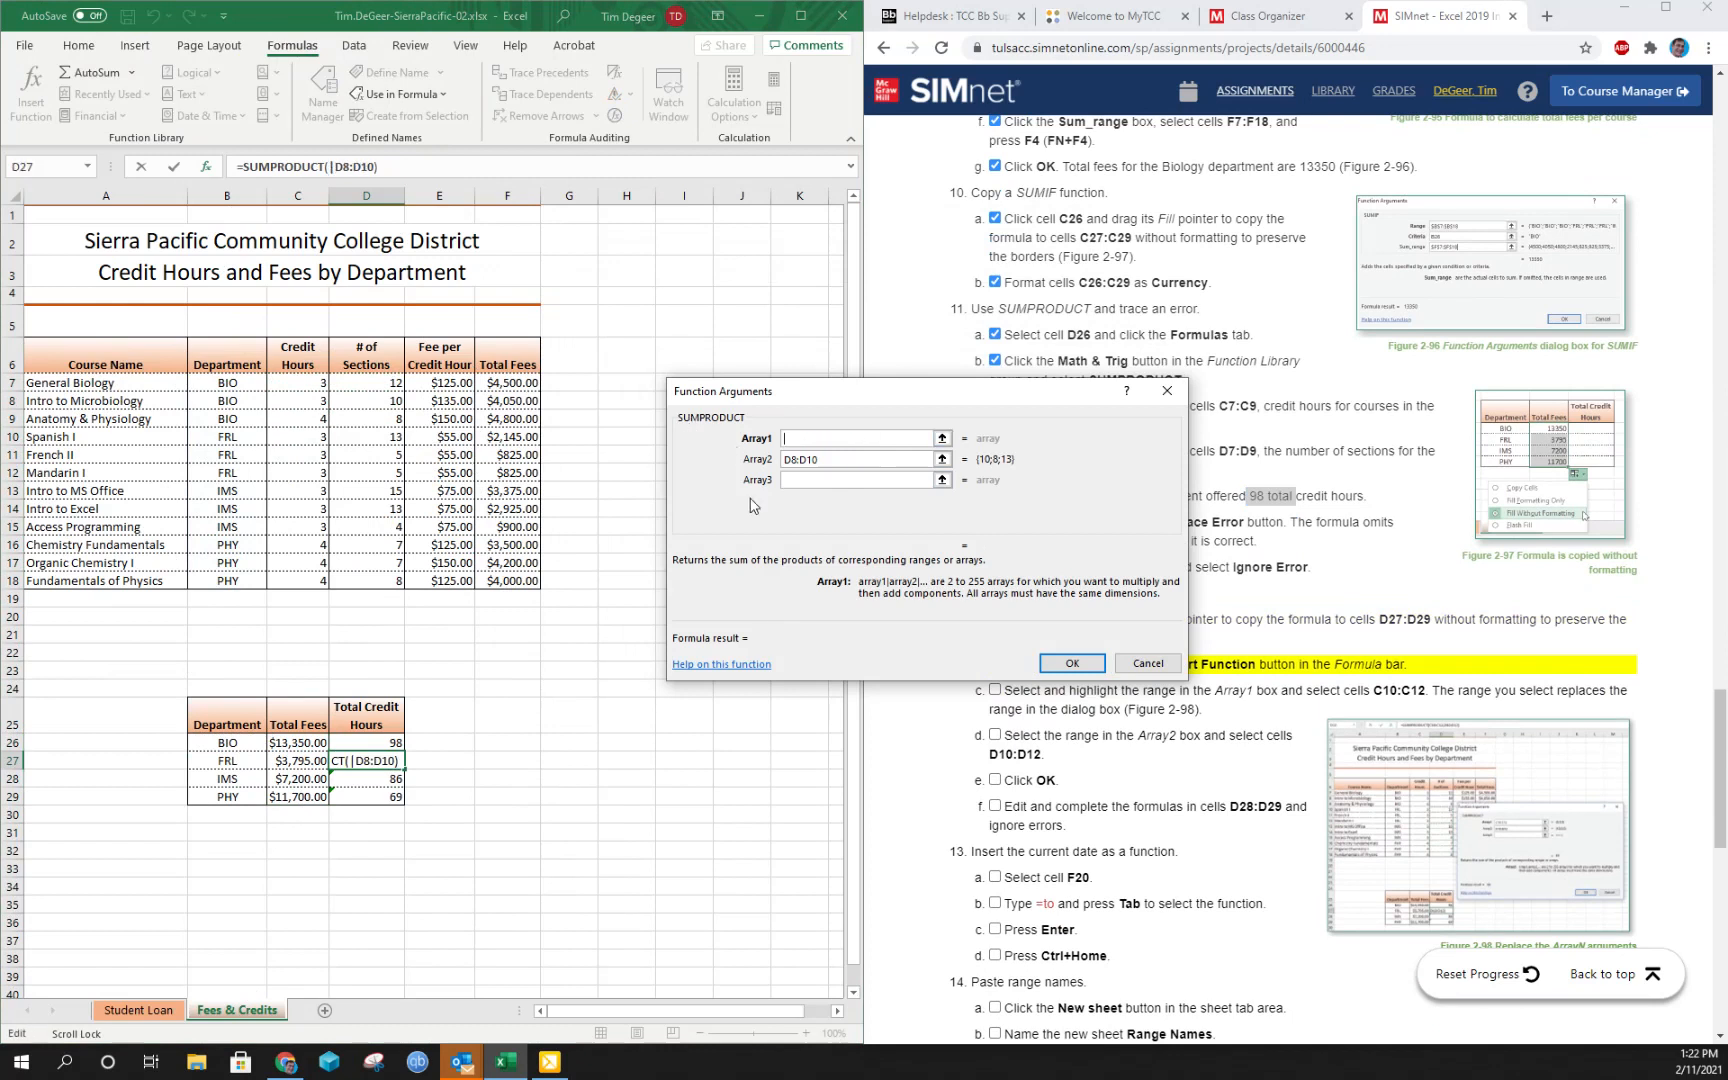
drag(297, 437, 297, 465)
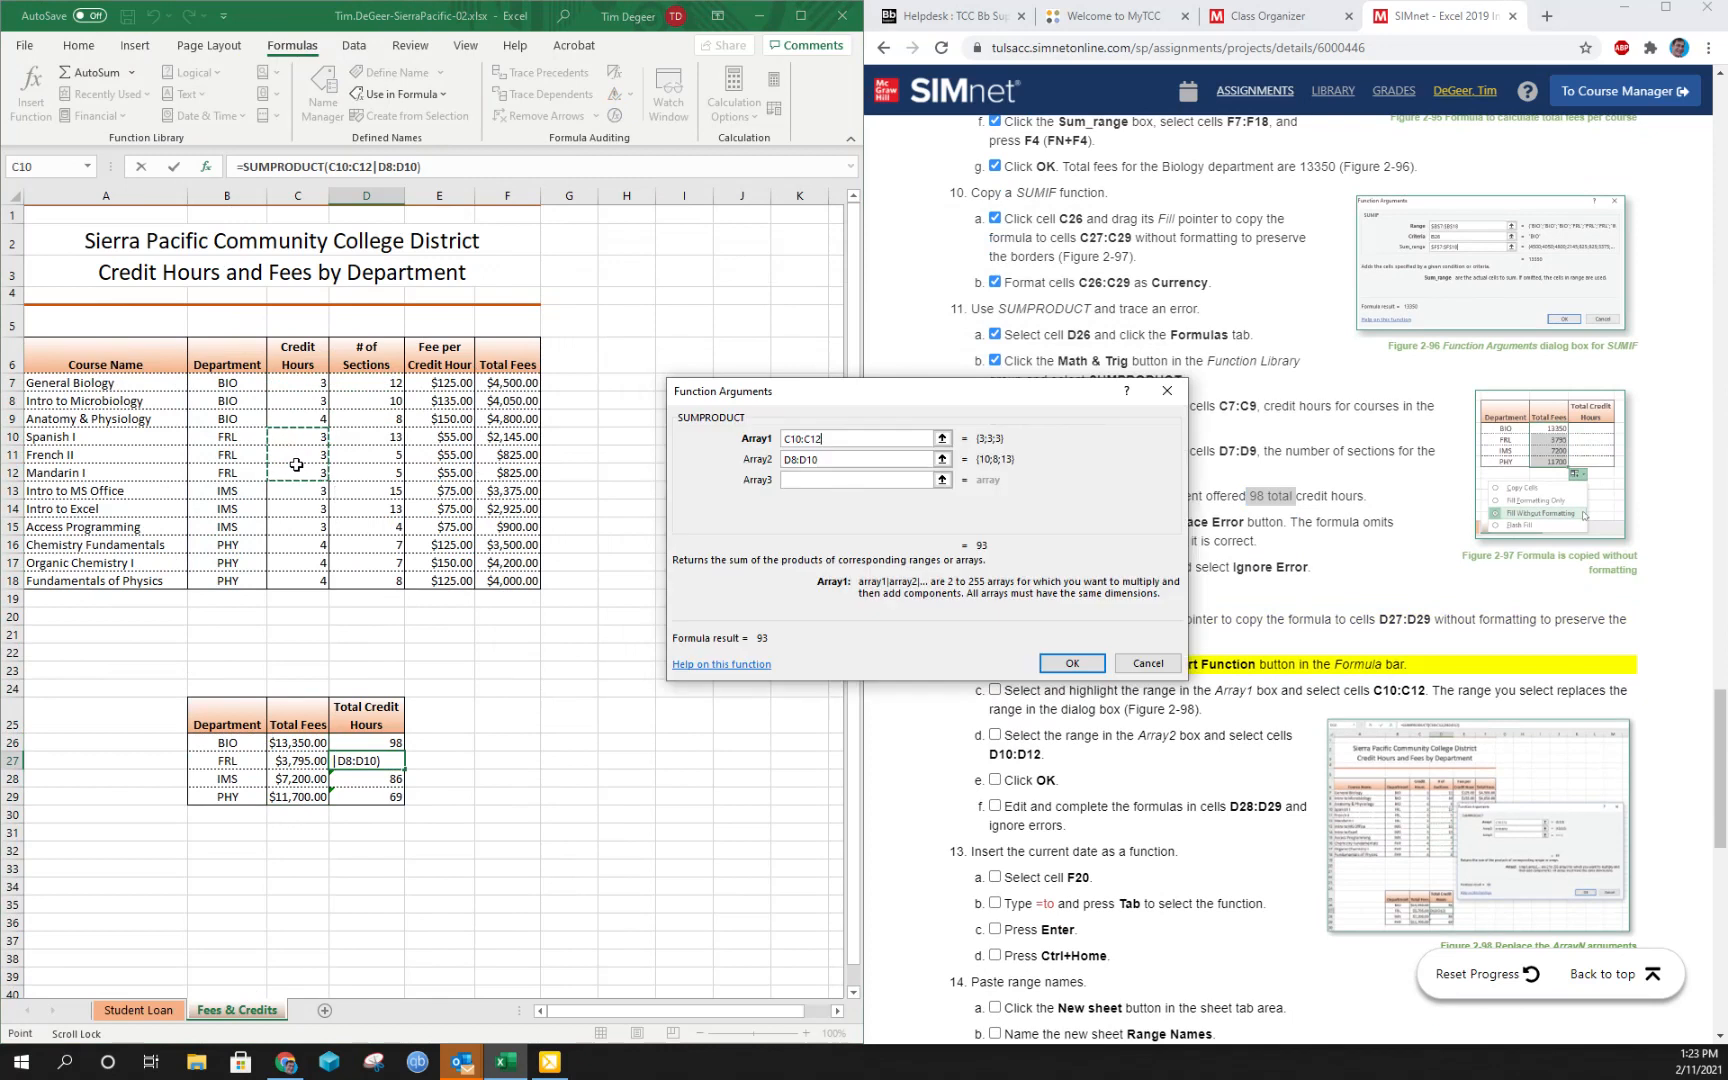
Replace the Array2 range of D27's SUMPRODUCT with D10:D12, accept it, and ignore the cell's error warning.
key(Tab)
key(BackSpace)
drag(364, 433, 363, 468)
click(1067, 665)
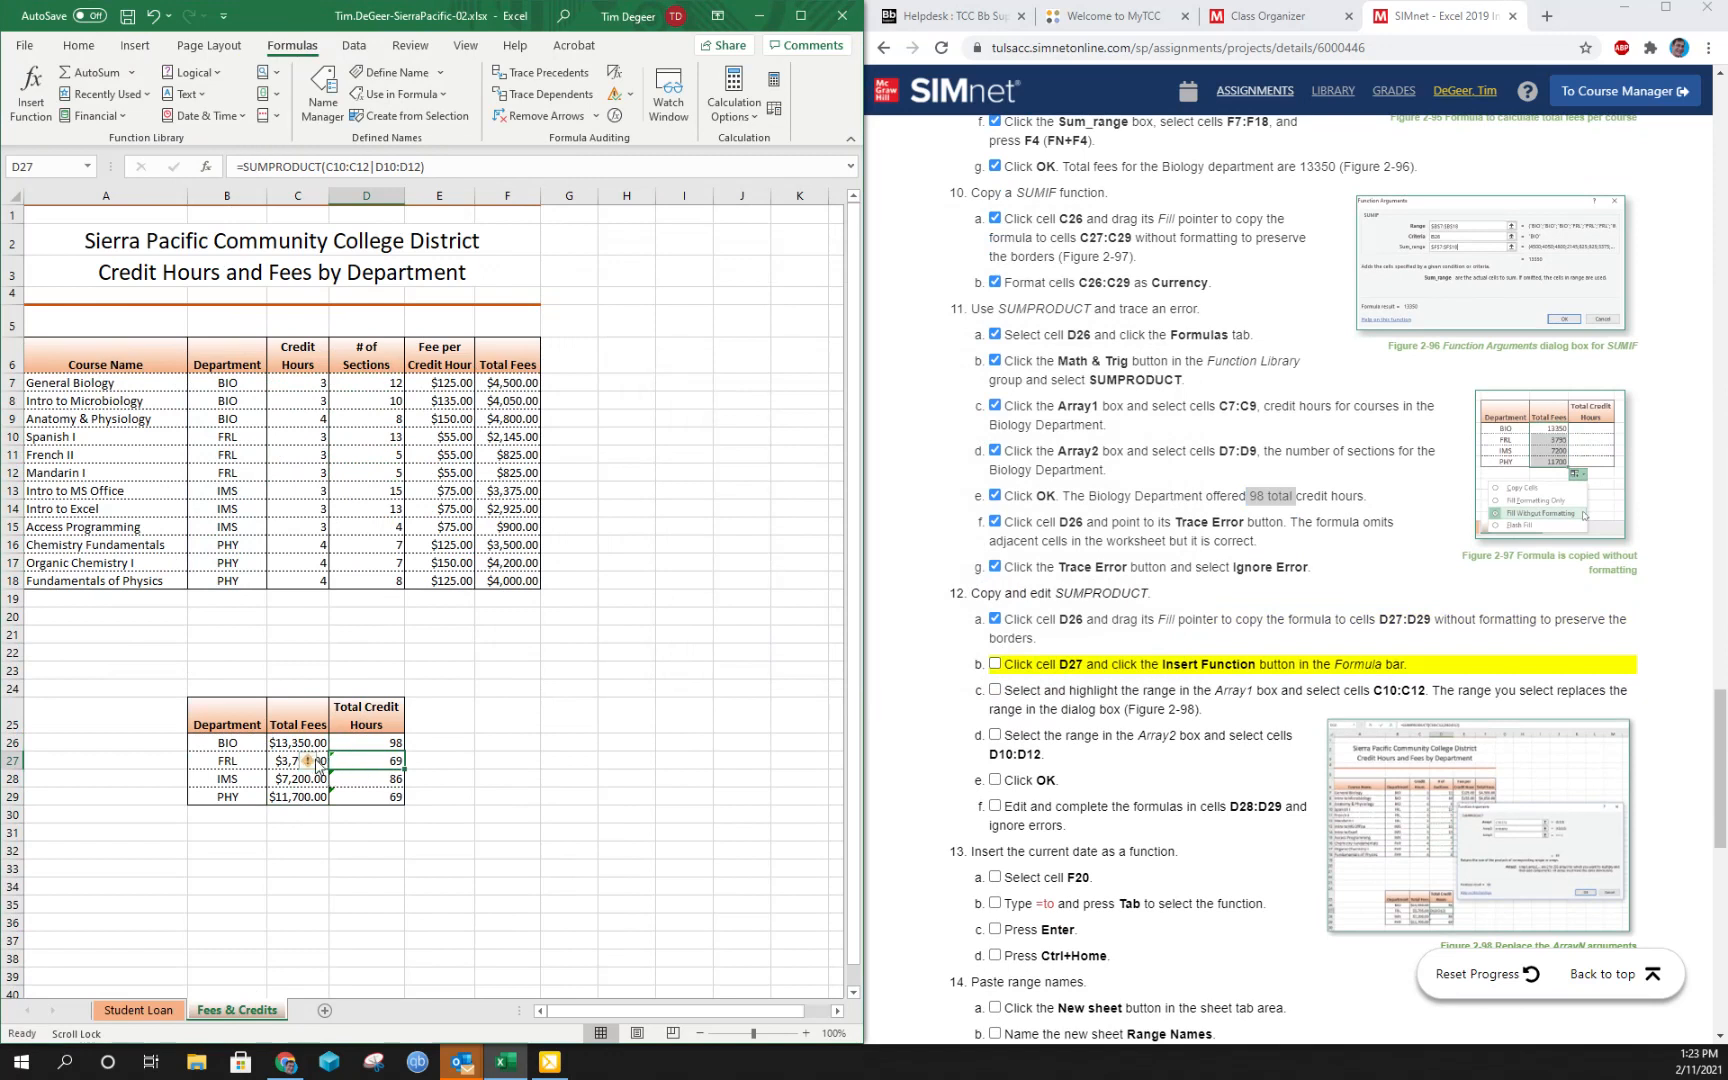
click(321, 761)
click(347, 853)
Edit the SUMPRODUCT function in D28 to use C13:C15 as Array1 and D13:D15 as Array2.
click(365, 777)
click(30, 92)
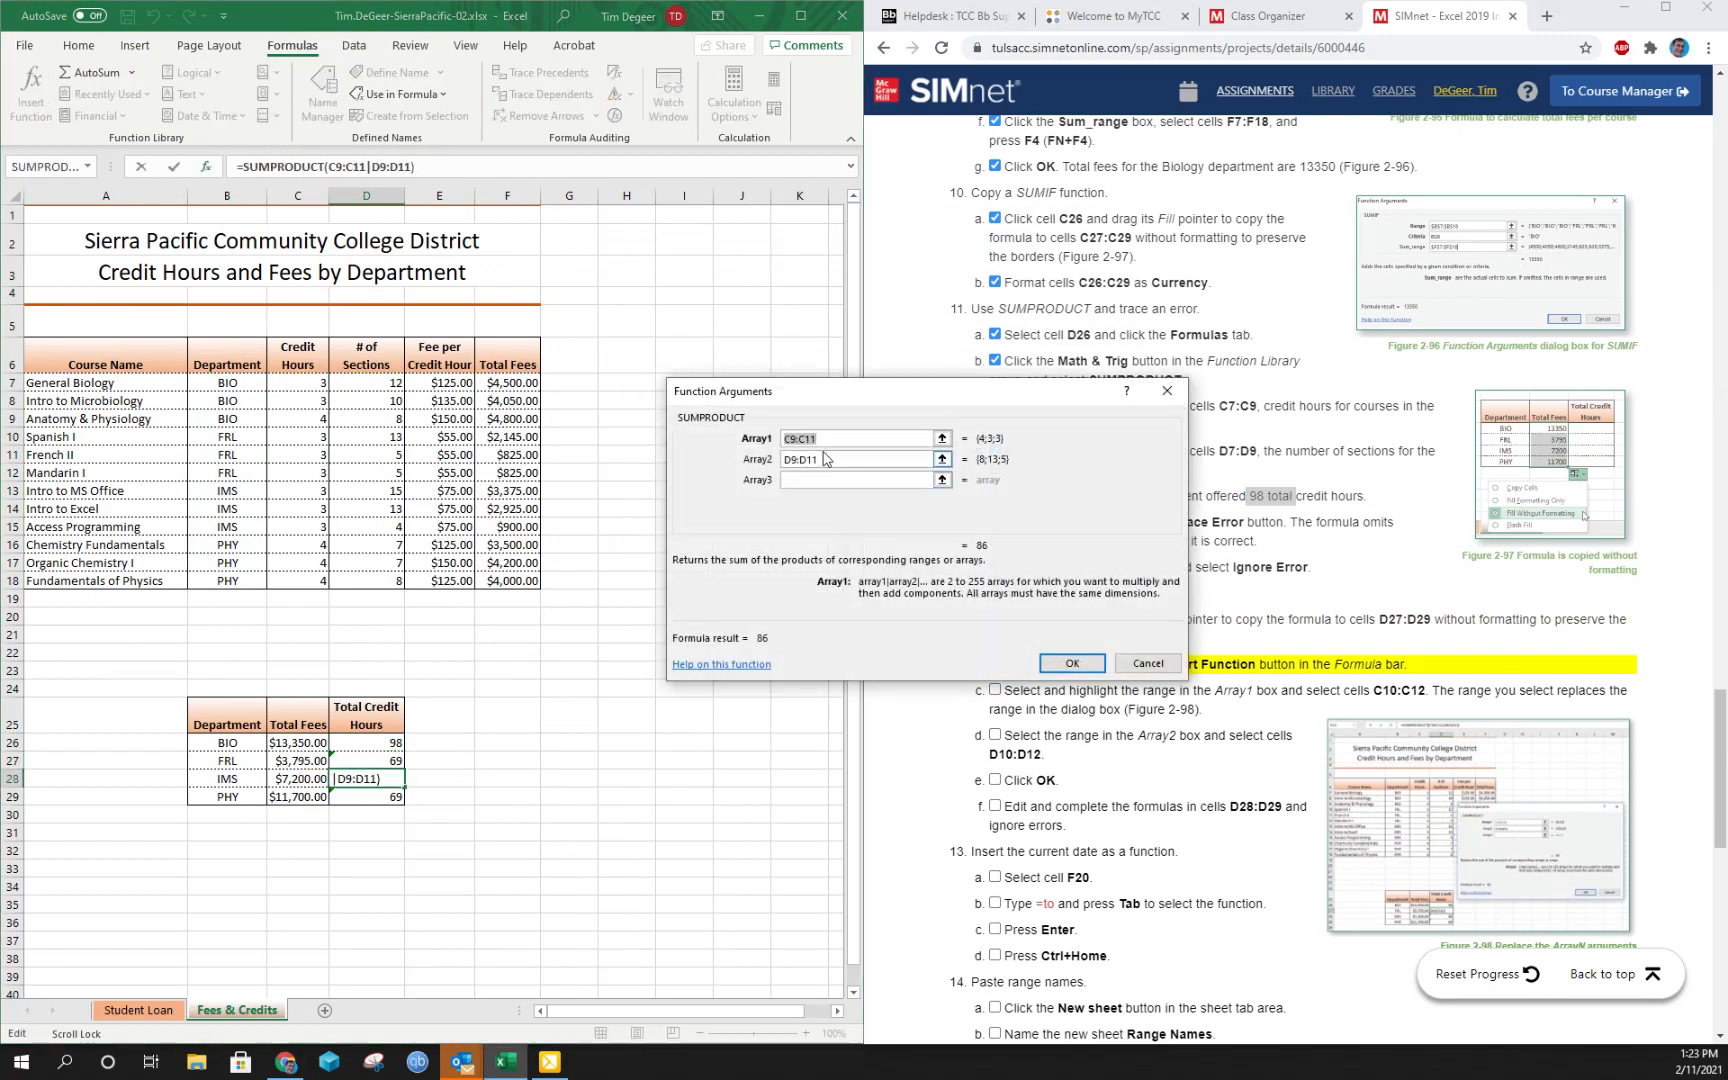
key(Delete)
drag(300, 490, 305, 532)
drag(857, 462, 712, 466)
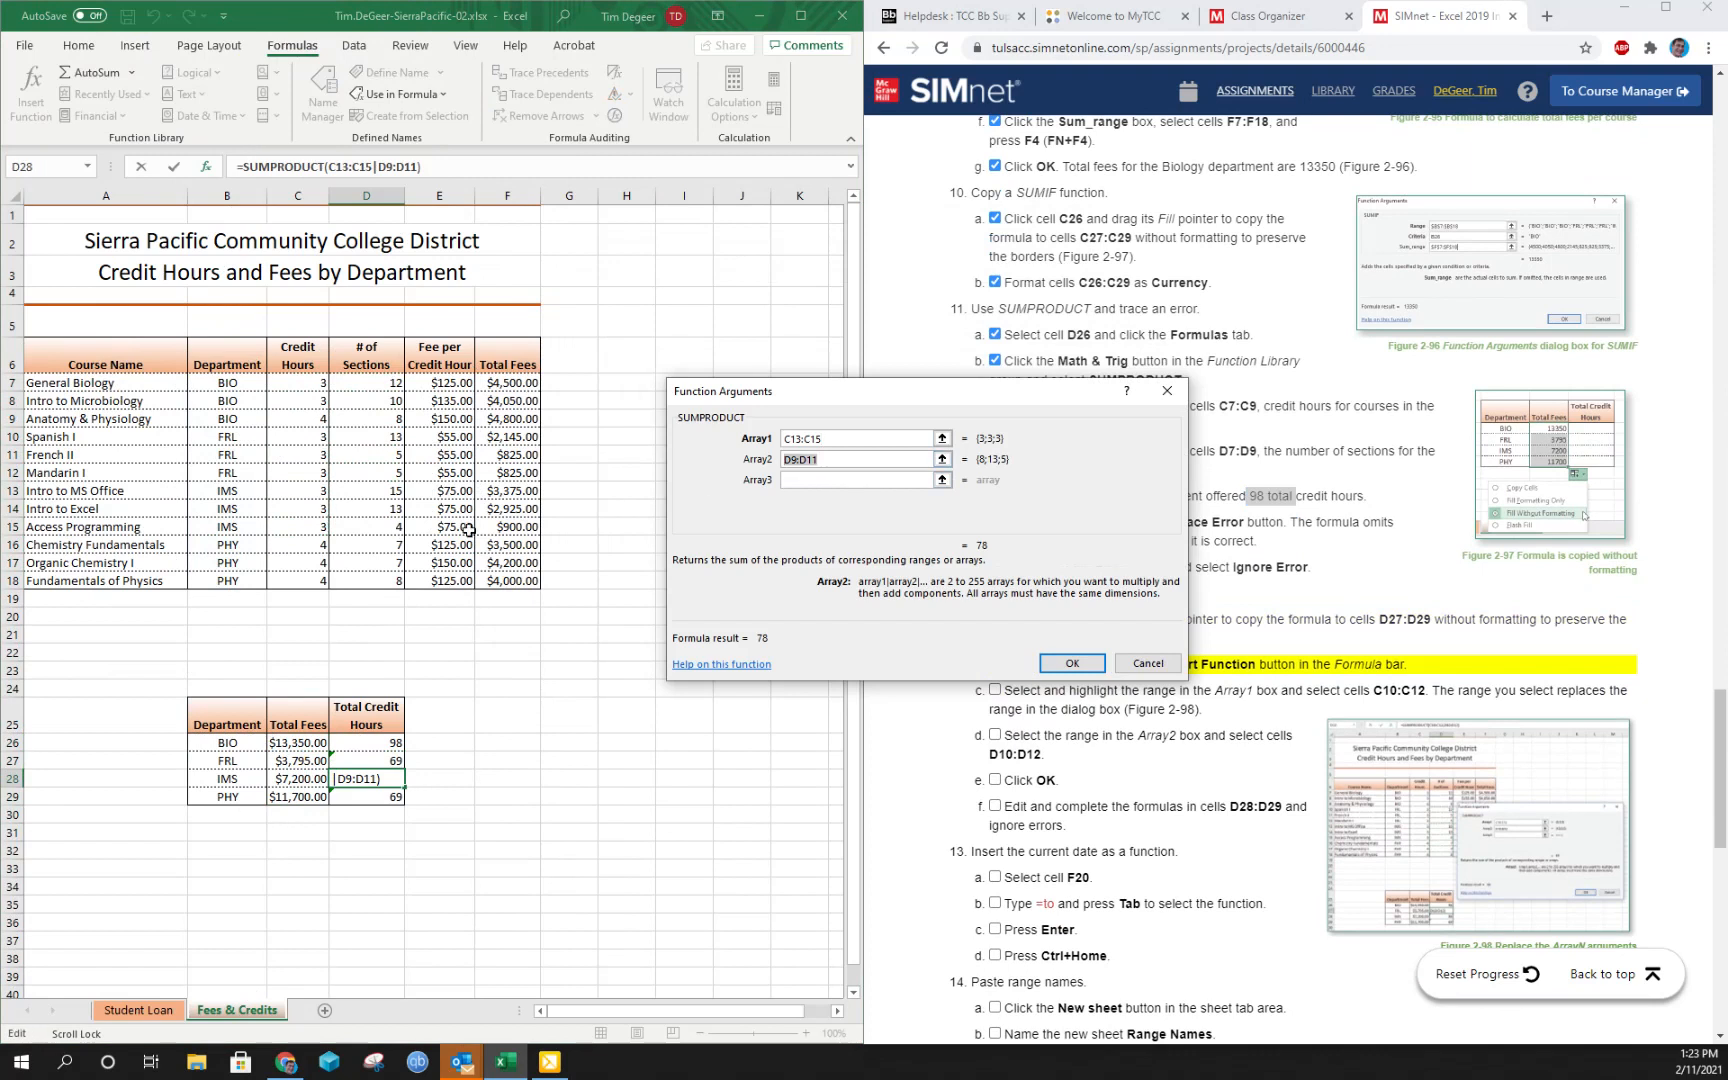
key(Delete)
drag(354, 490, 373, 528)
click(1077, 663)
Edit the SUMPRODUCT function in D29 to use C16:C18 as Array1 and D16:D18 as Array2.
click(366, 800)
click(33, 130)
key(BackSpace)
drag(302, 553, 318, 580)
drag(890, 458, 780, 460)
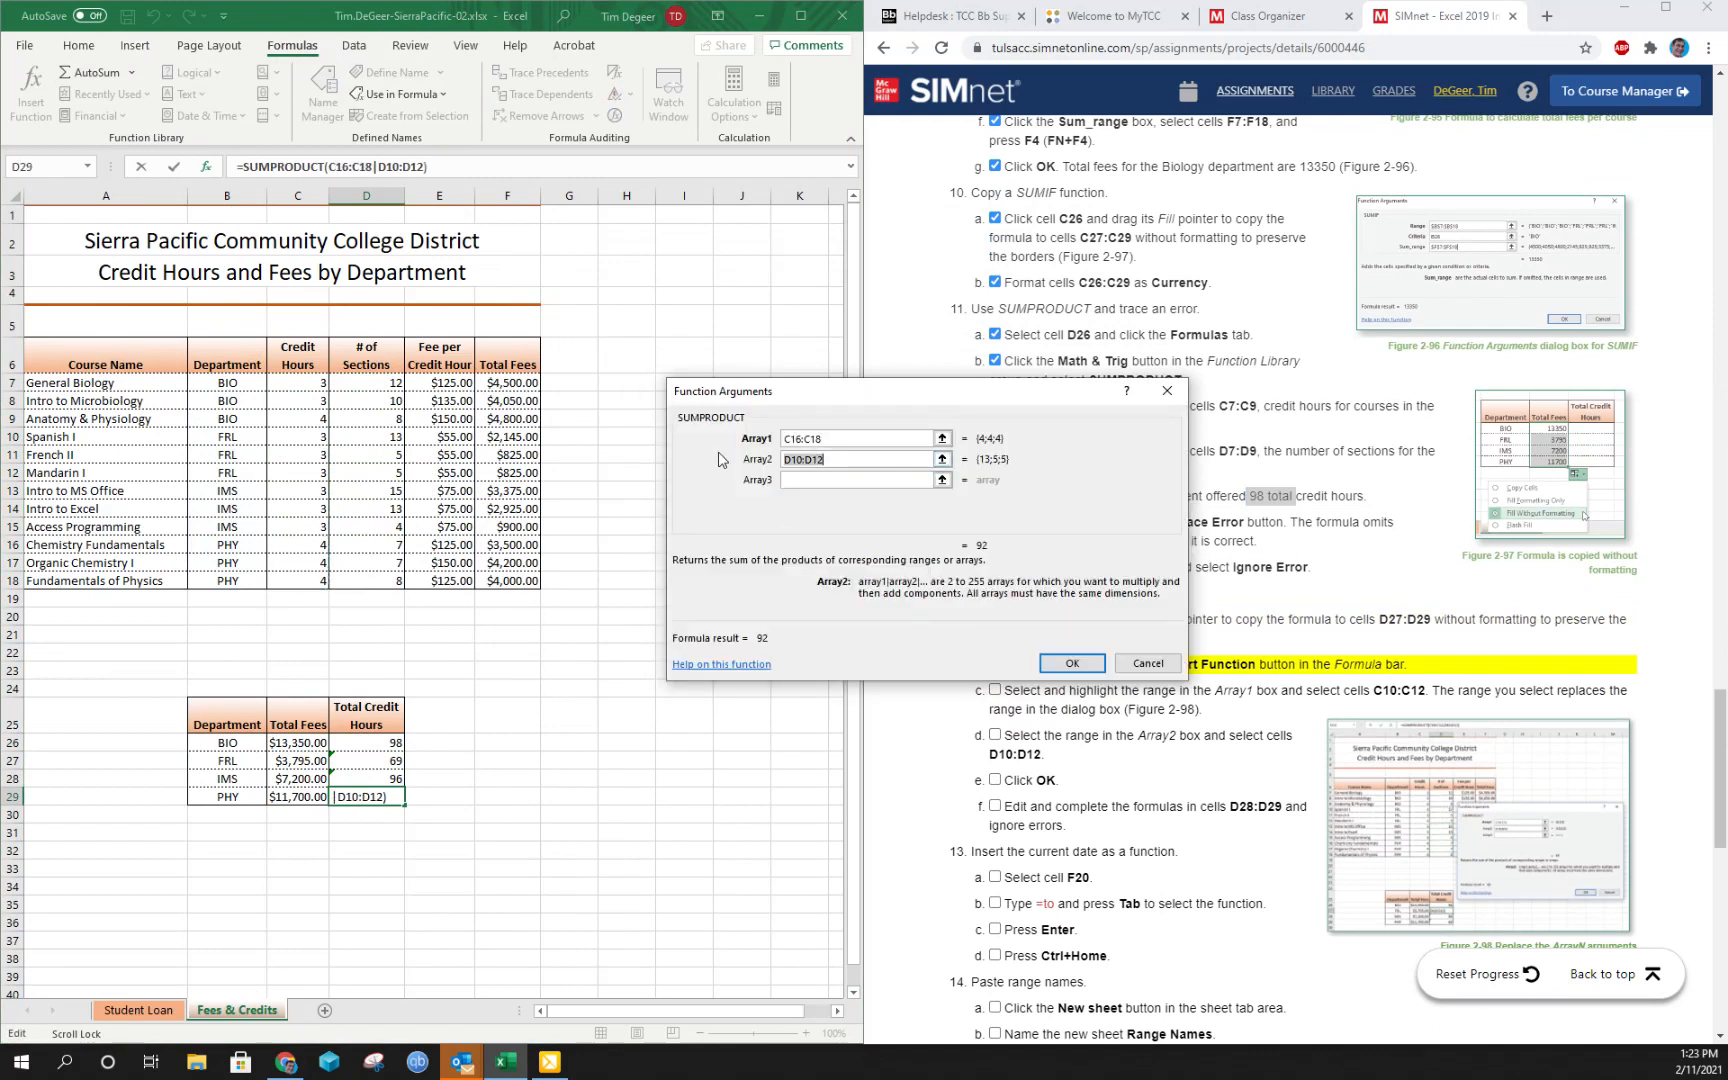
key(BackSpace)
drag(391, 543, 389, 580)
click(1074, 665)
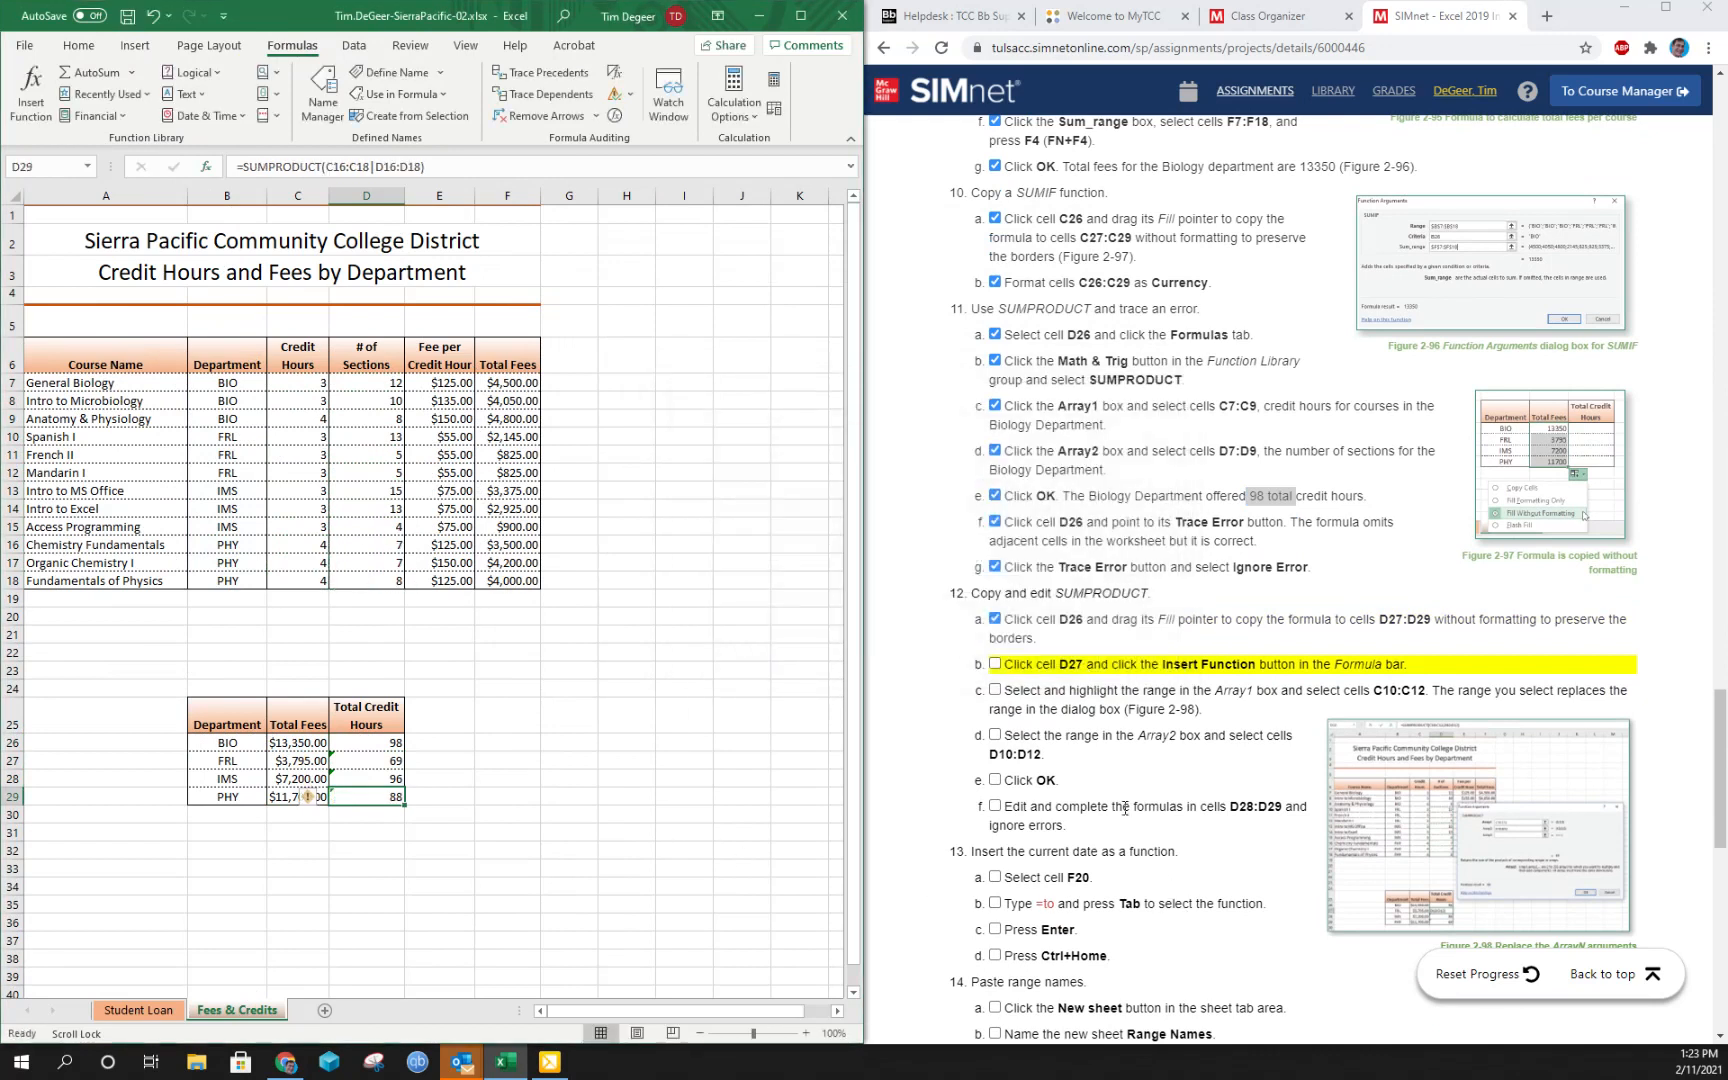
Check off instructions 12b through 12f in the SIMnet list.
click(995, 666)
click(995, 690)
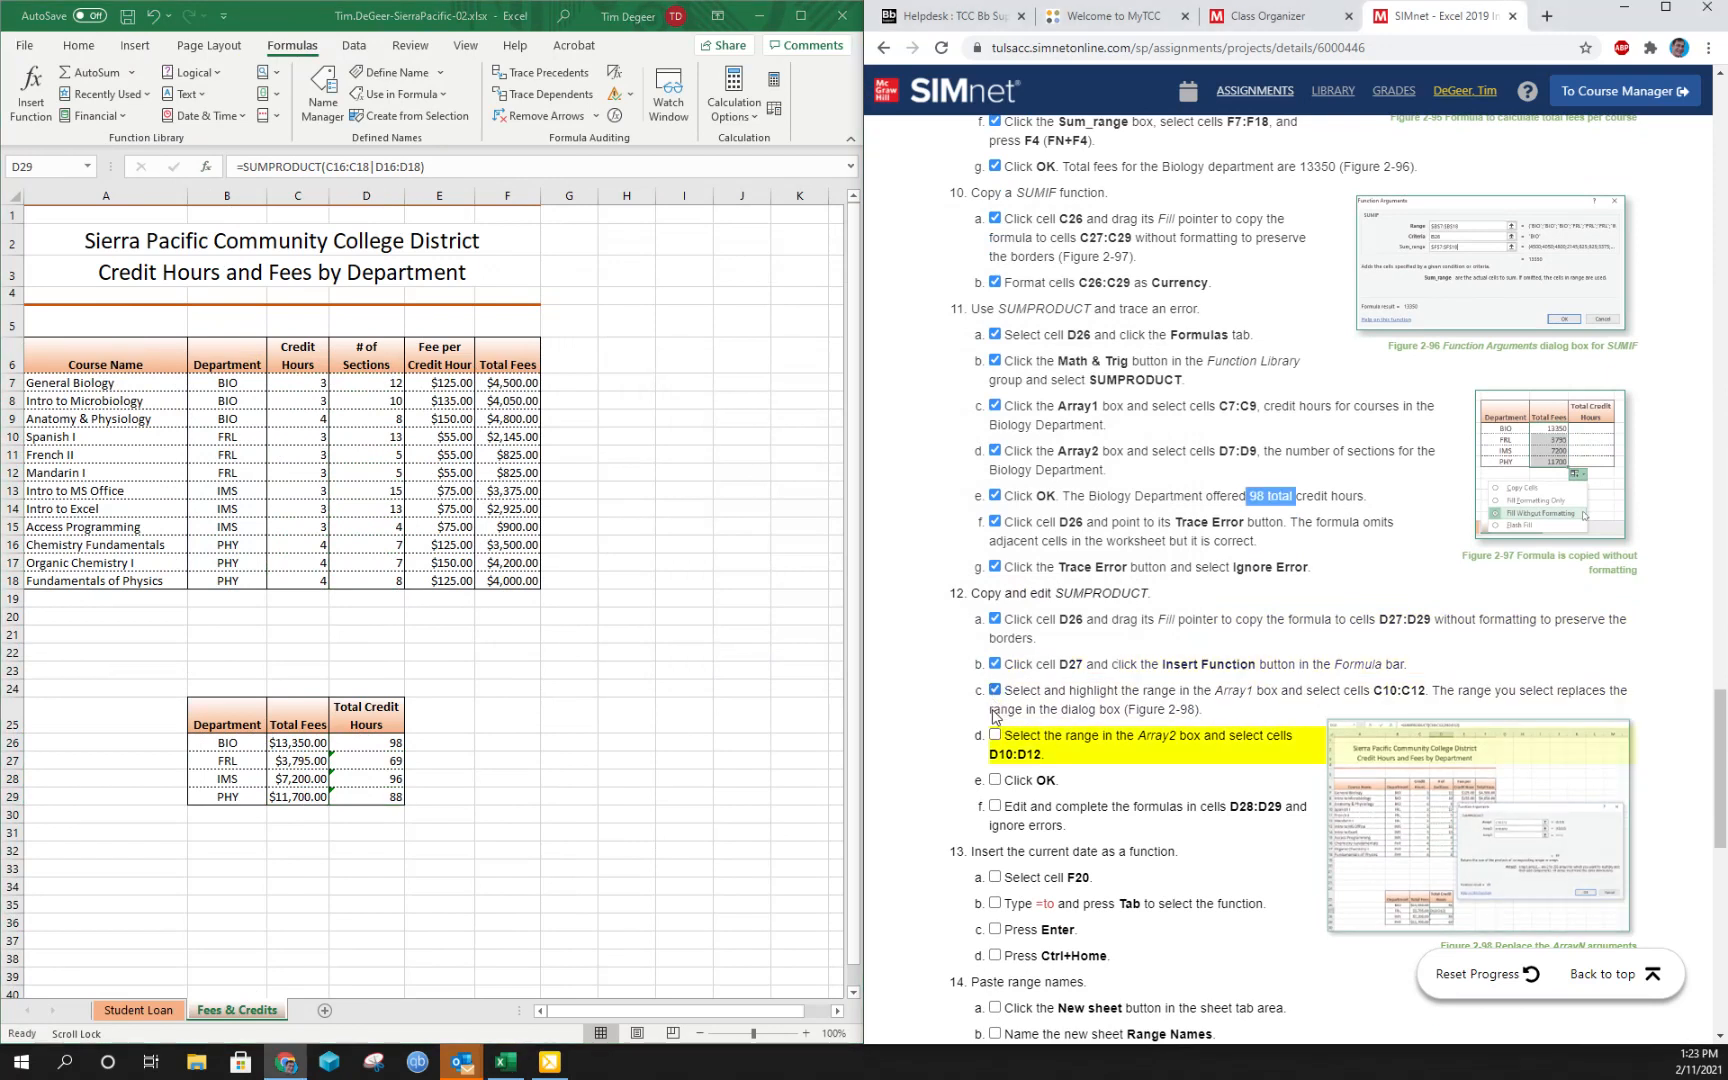
click(995, 737)
click(995, 780)
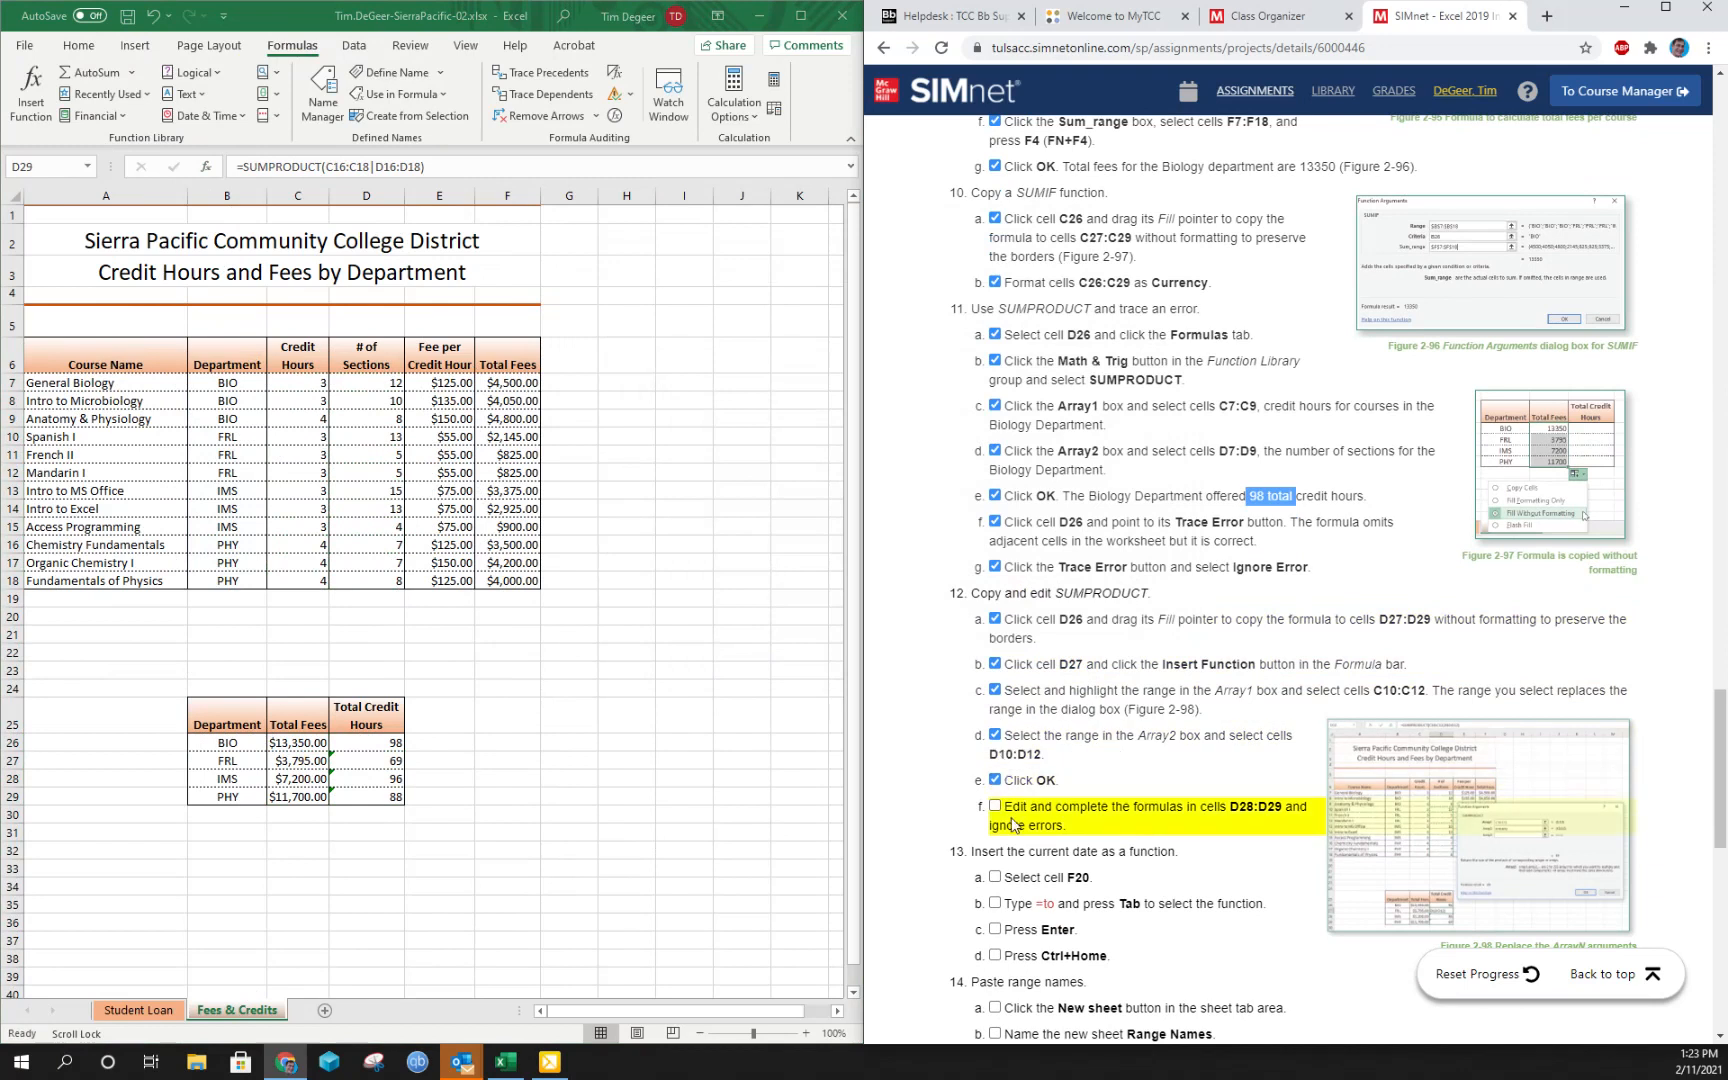
click(996, 808)
Examine the completed-project Figure 2-99 in SIMnet and compare its credit hours with the worksheet's.
scroll(1200, 750, down, 2)
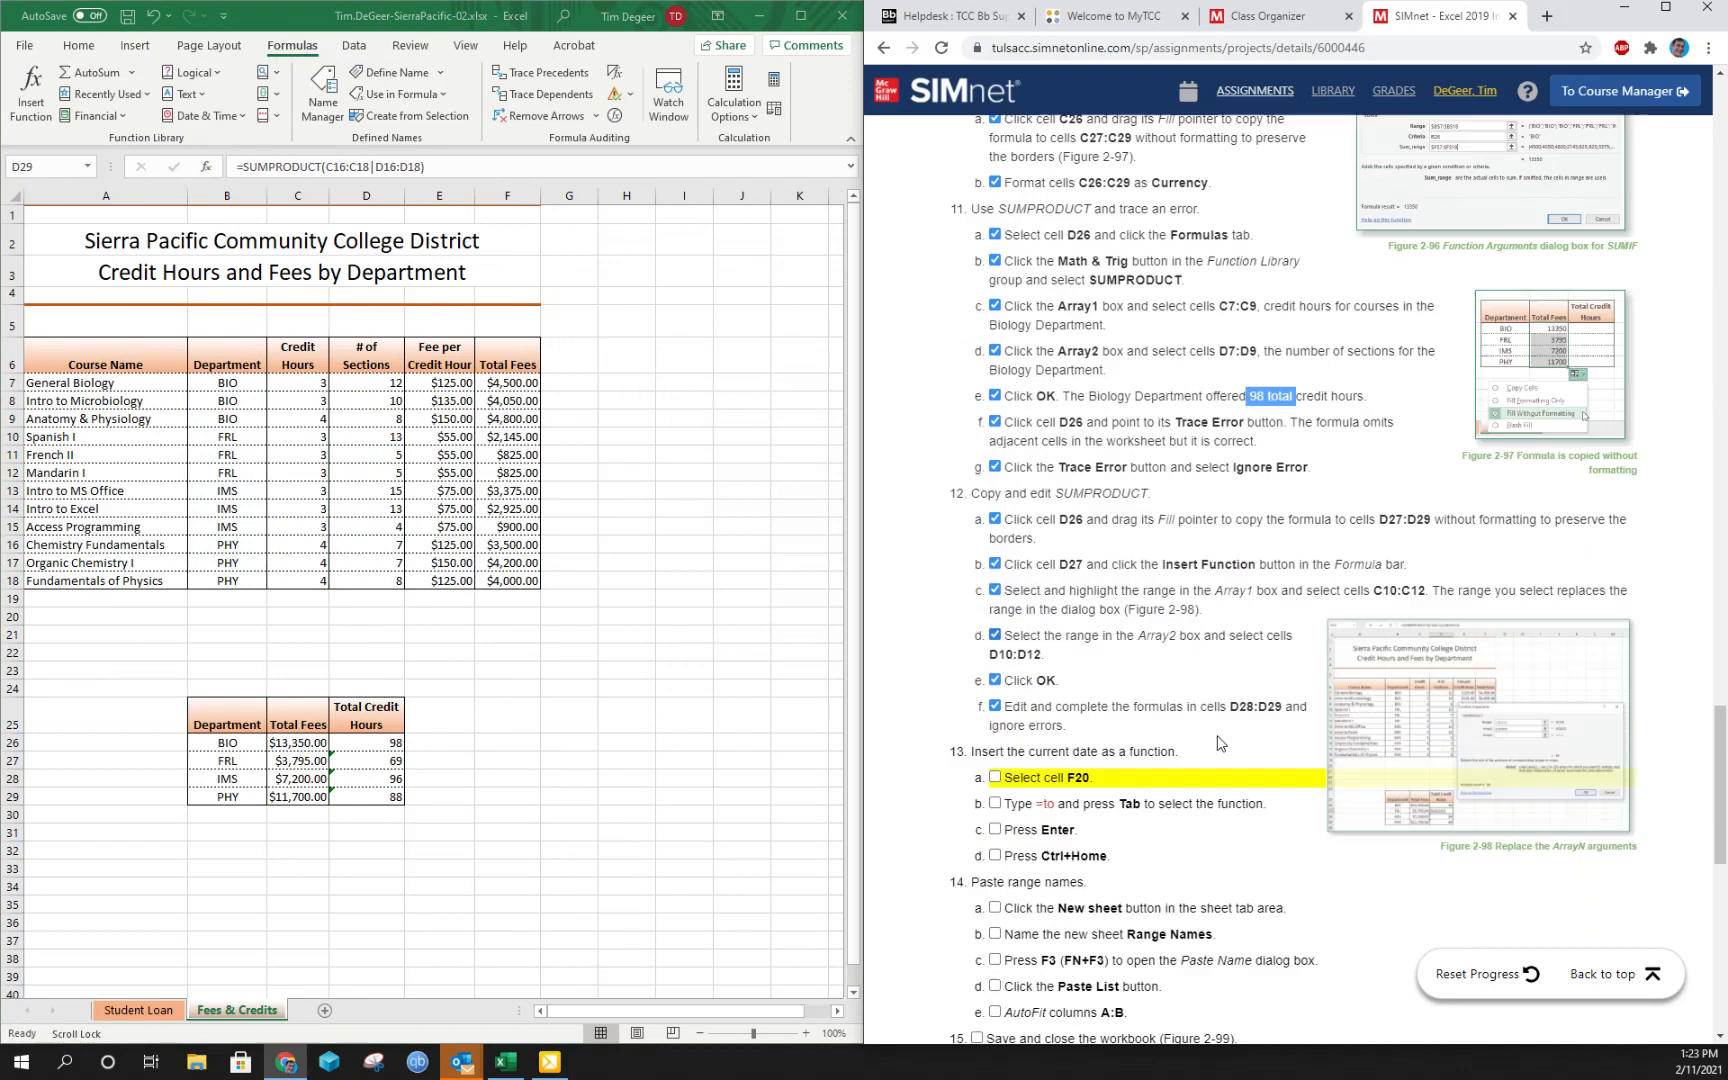
scroll(1296, 753, down, 7)
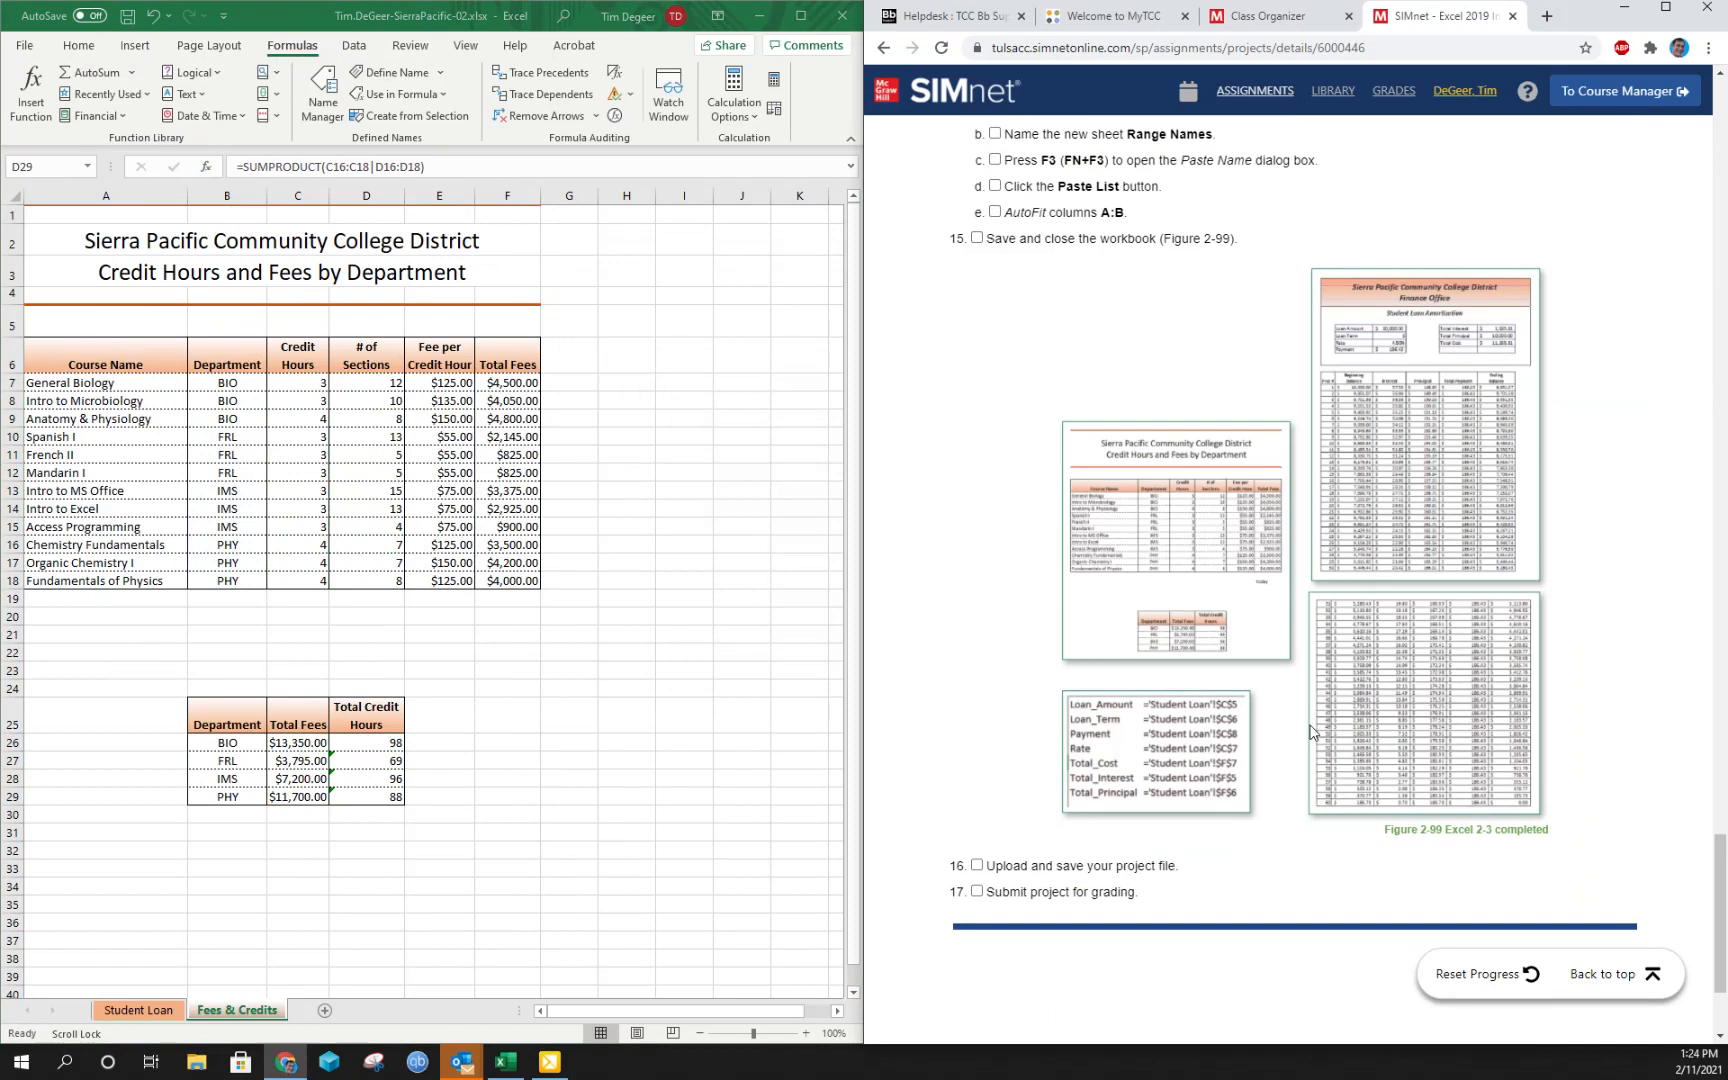
key(ctrl+plus)
key(ctrl+plus)
key(ctrl+plus)
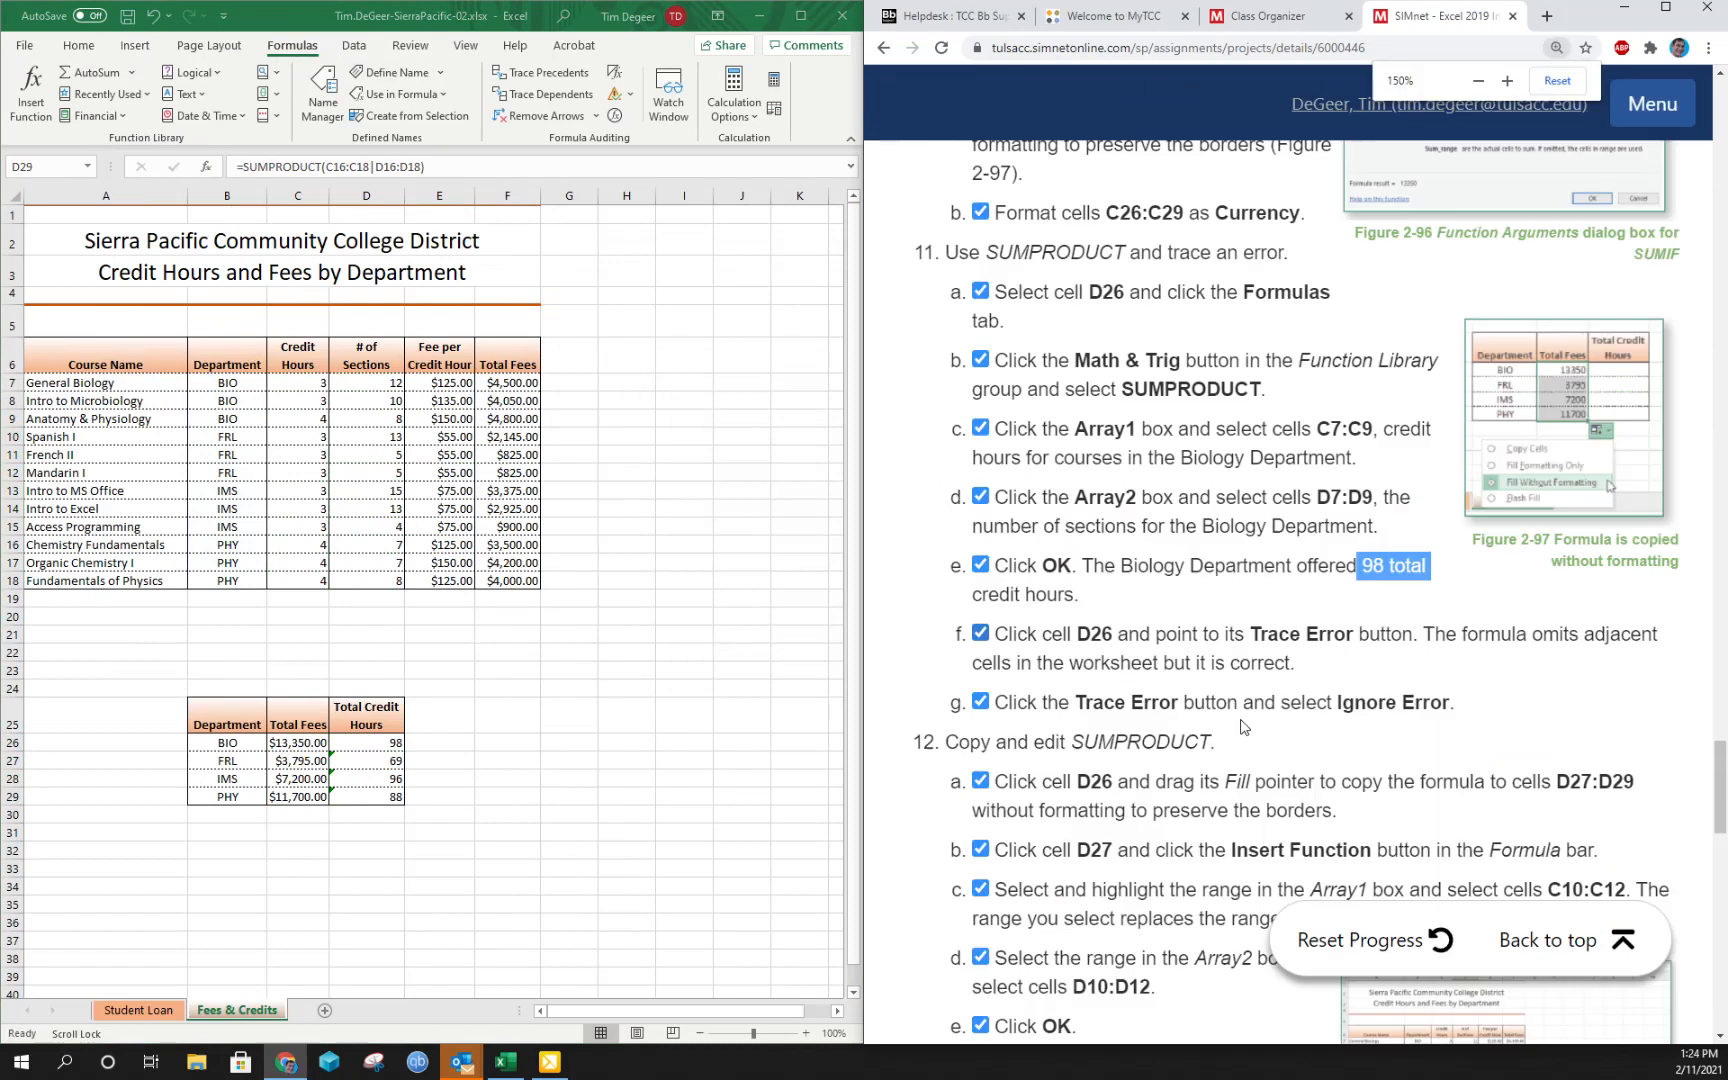
scroll(1225, 828, down, 1)
scroll(1219, 756, up, 2)
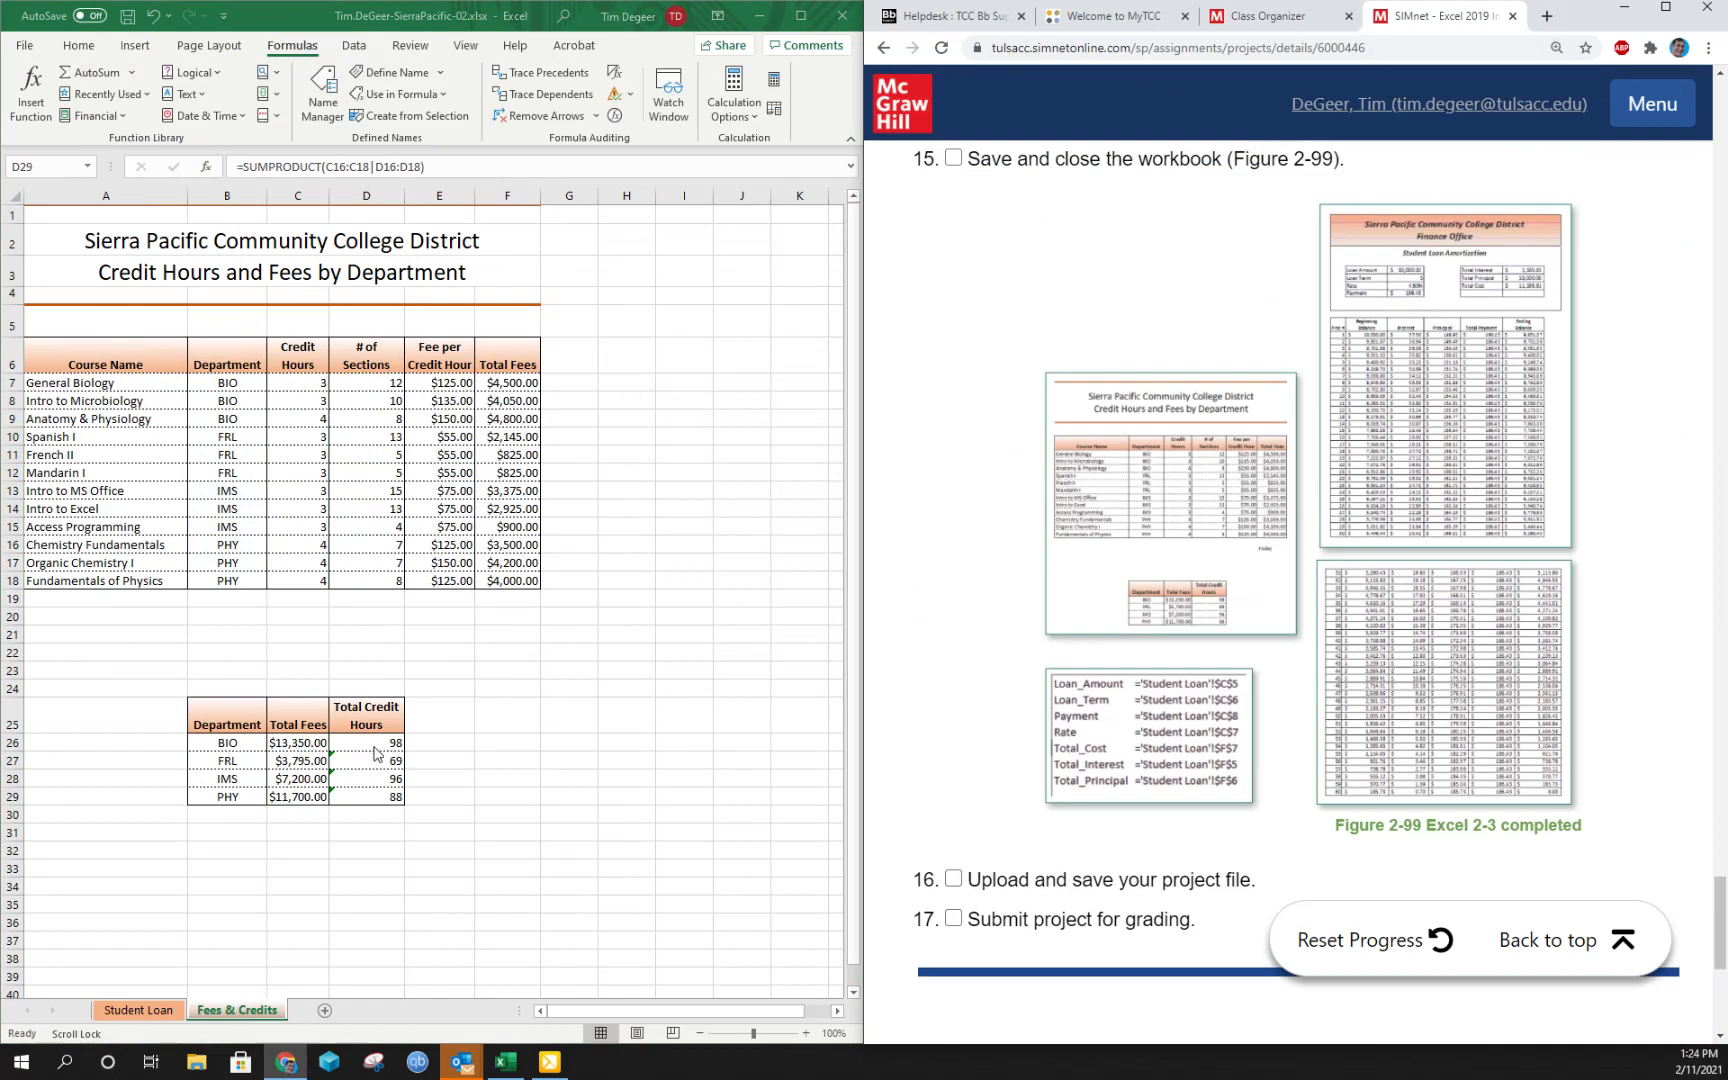
scroll(1300, 645, up, 6)
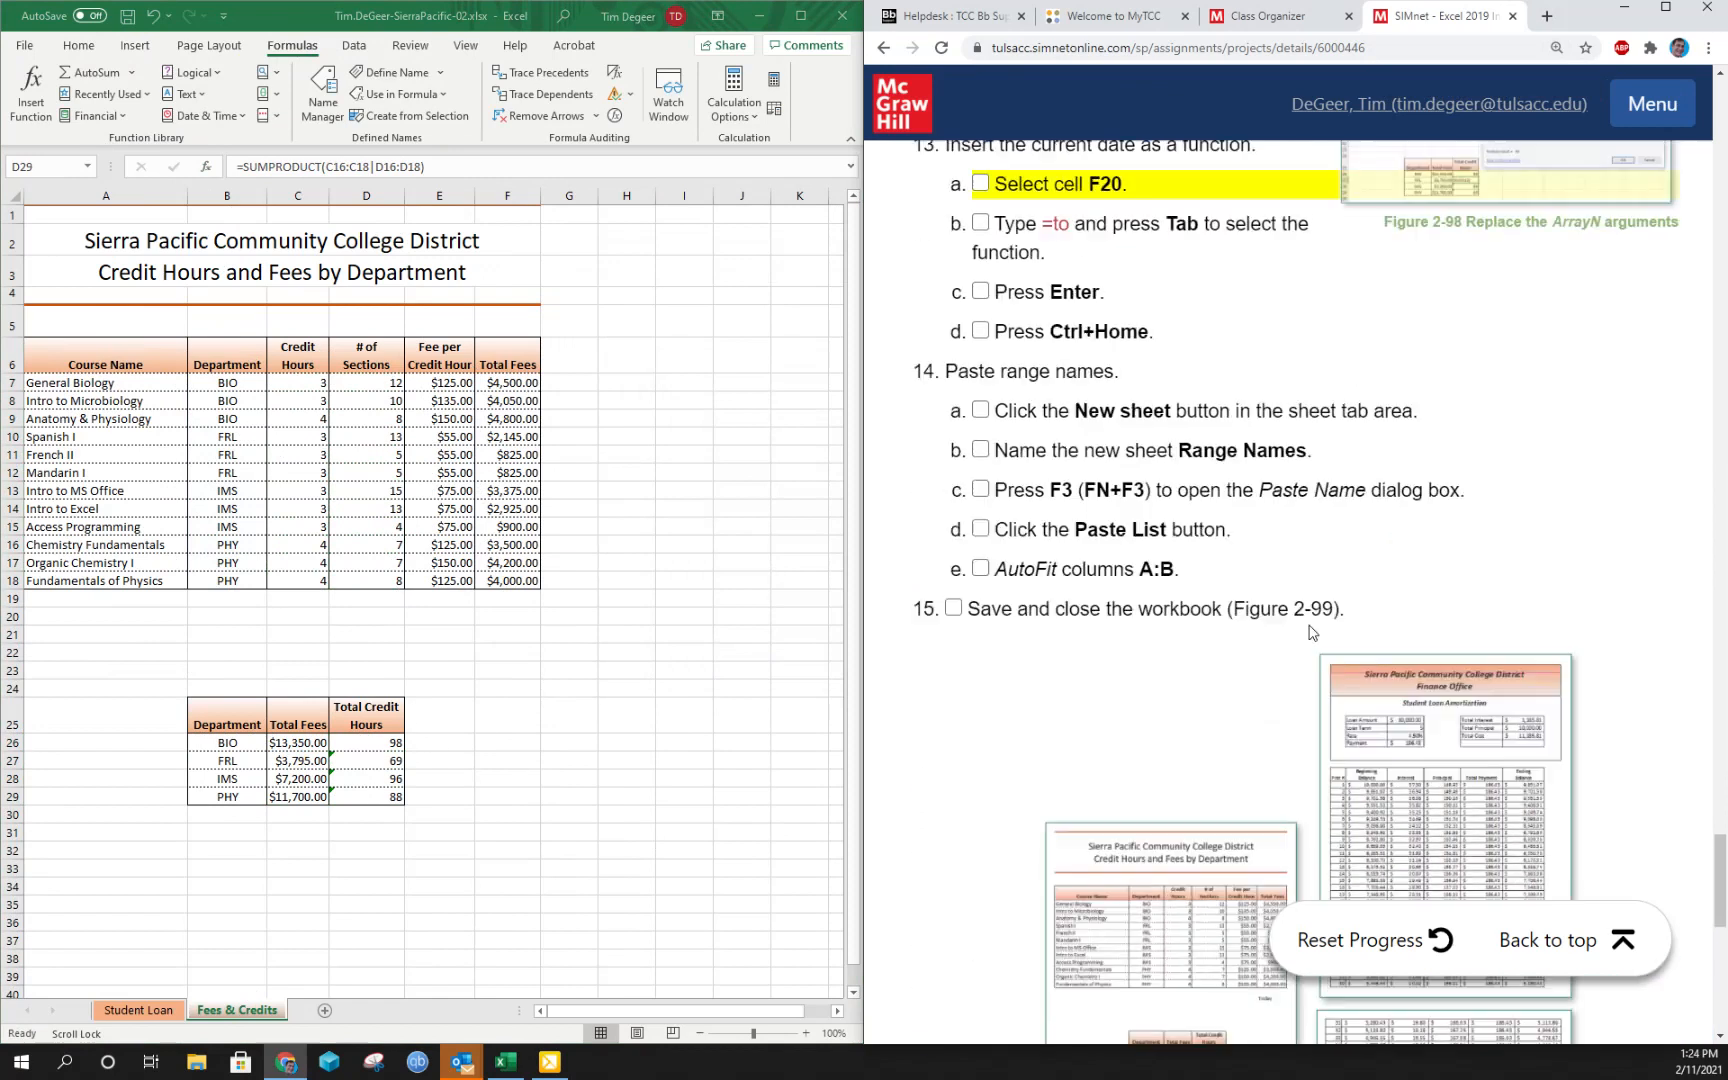
key(ctrl+0)
scroll(1262, 635, up, 6)
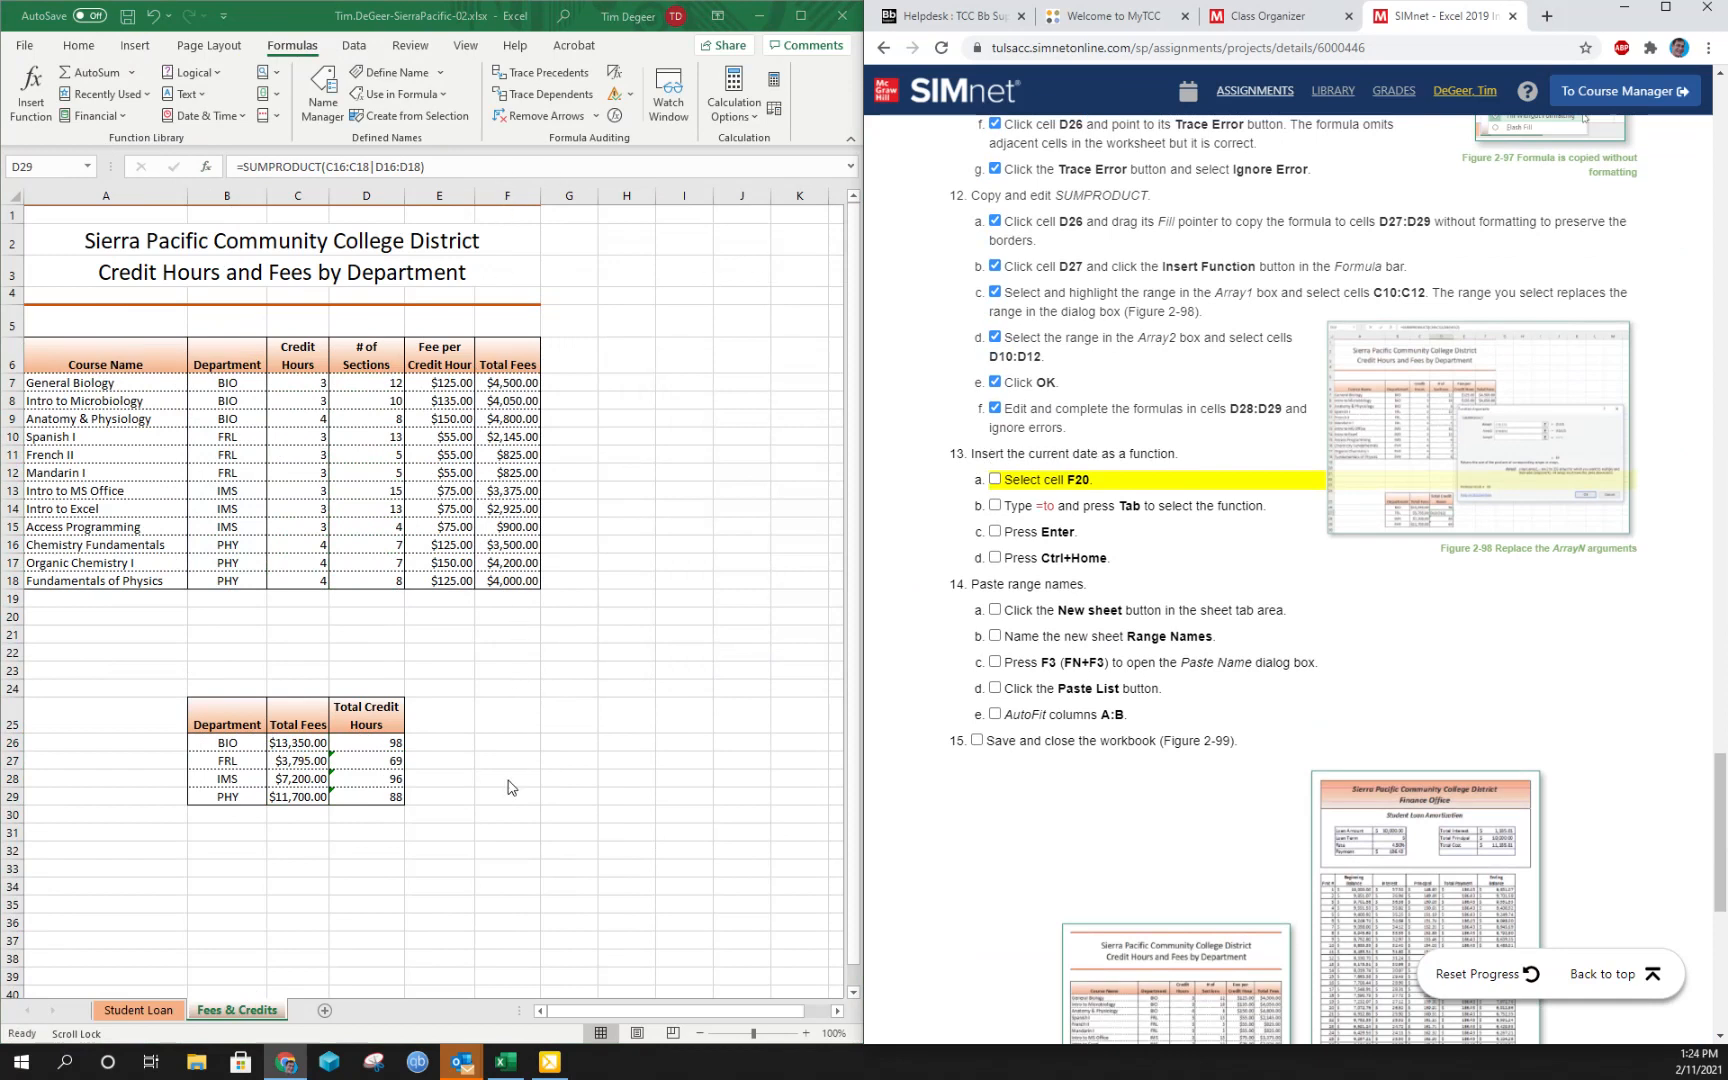
Insert the current date in F20 with the TODAY function and return to cell A1.
click(508, 612)
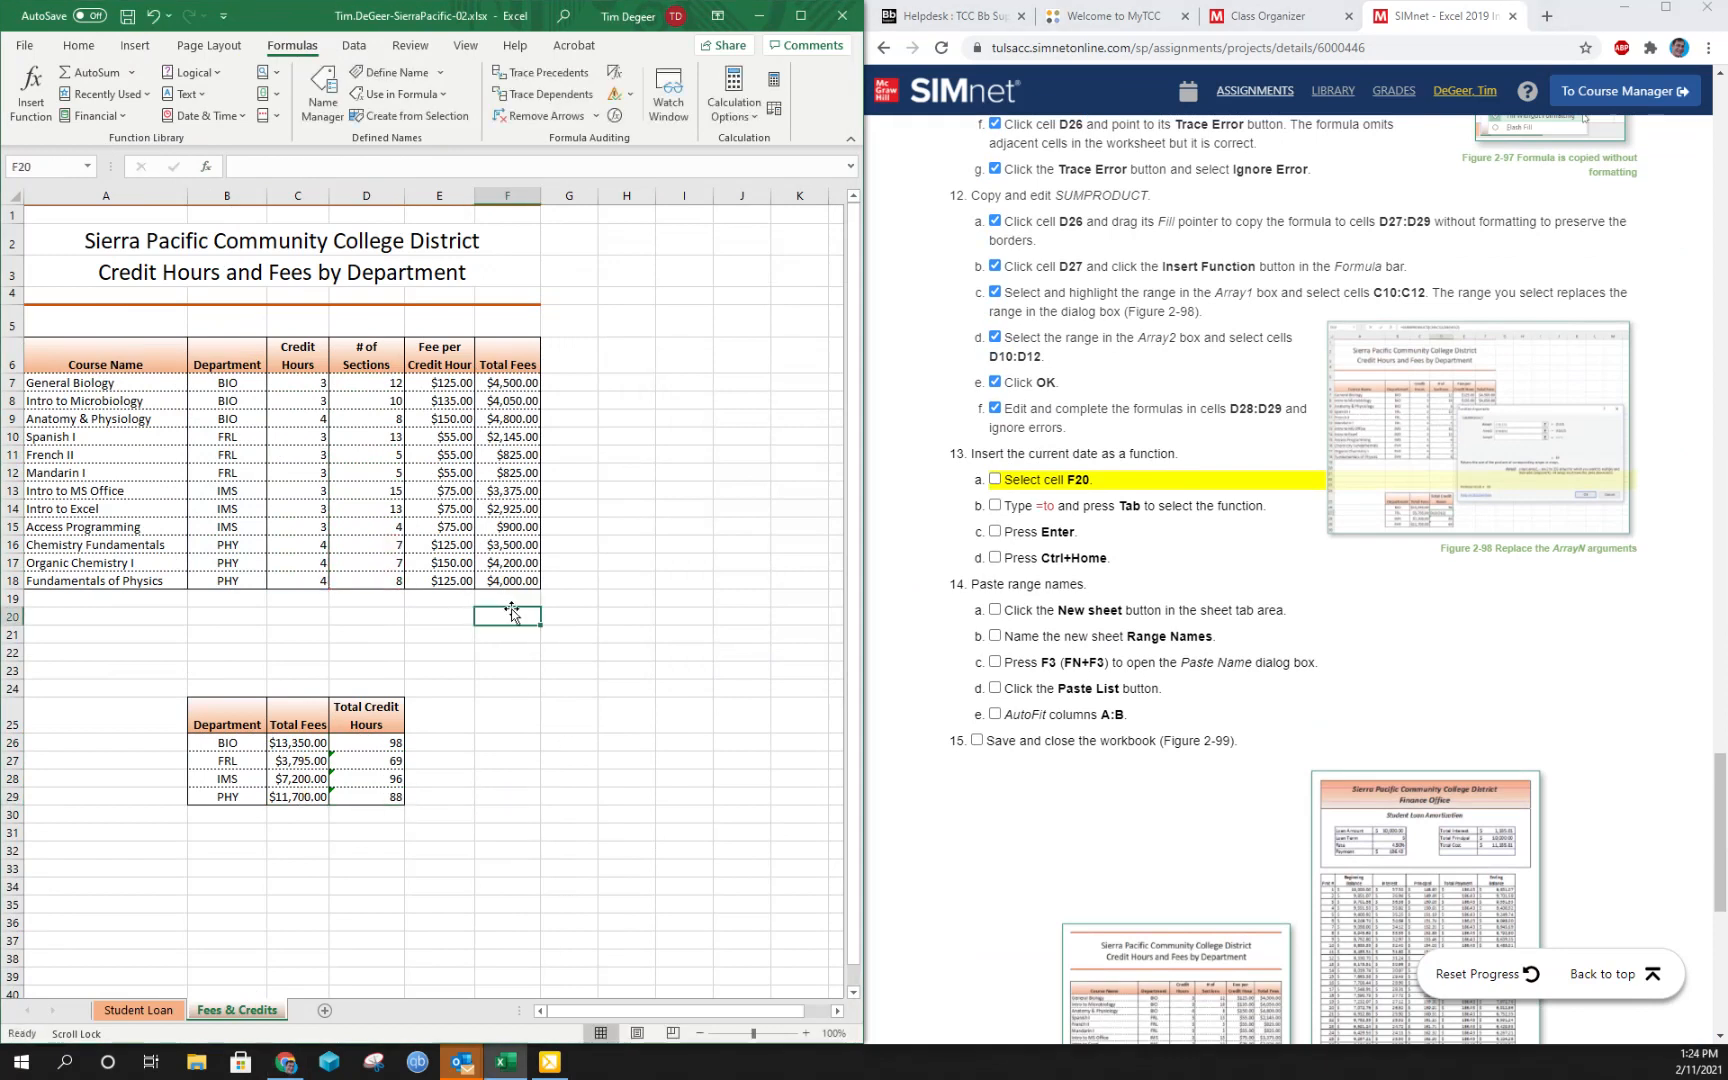
text(=)
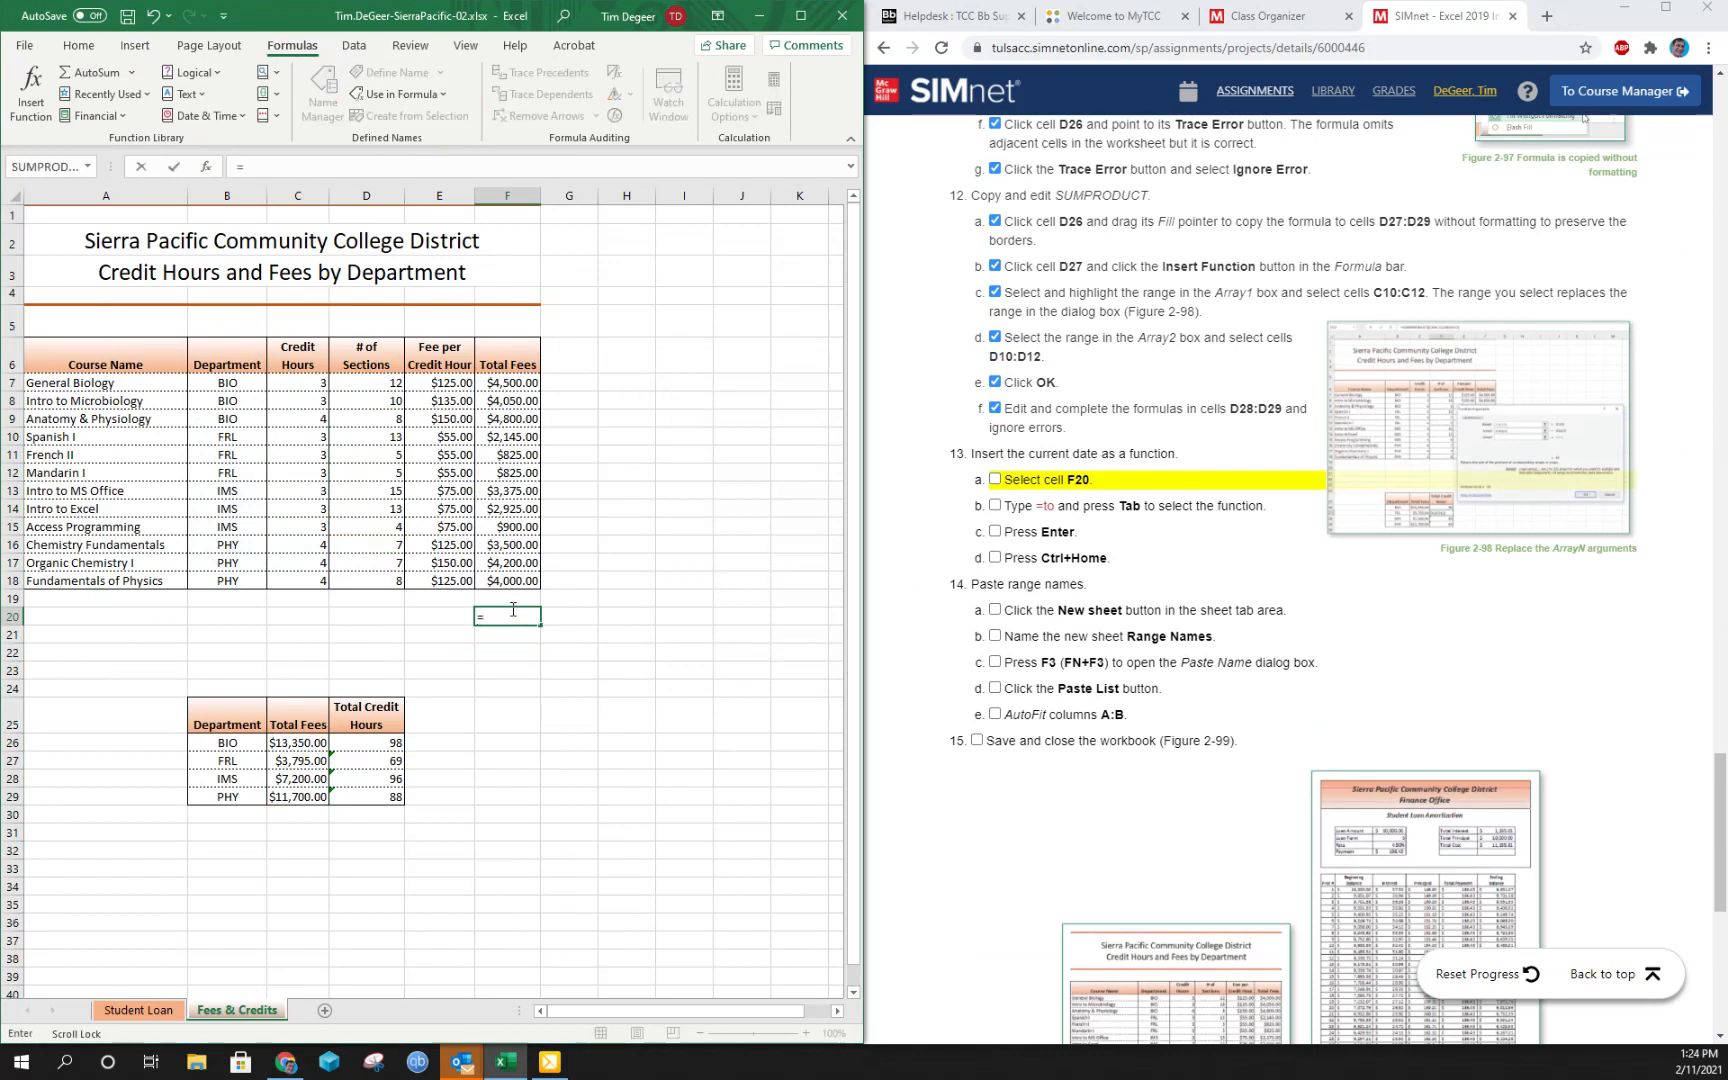
text(to)
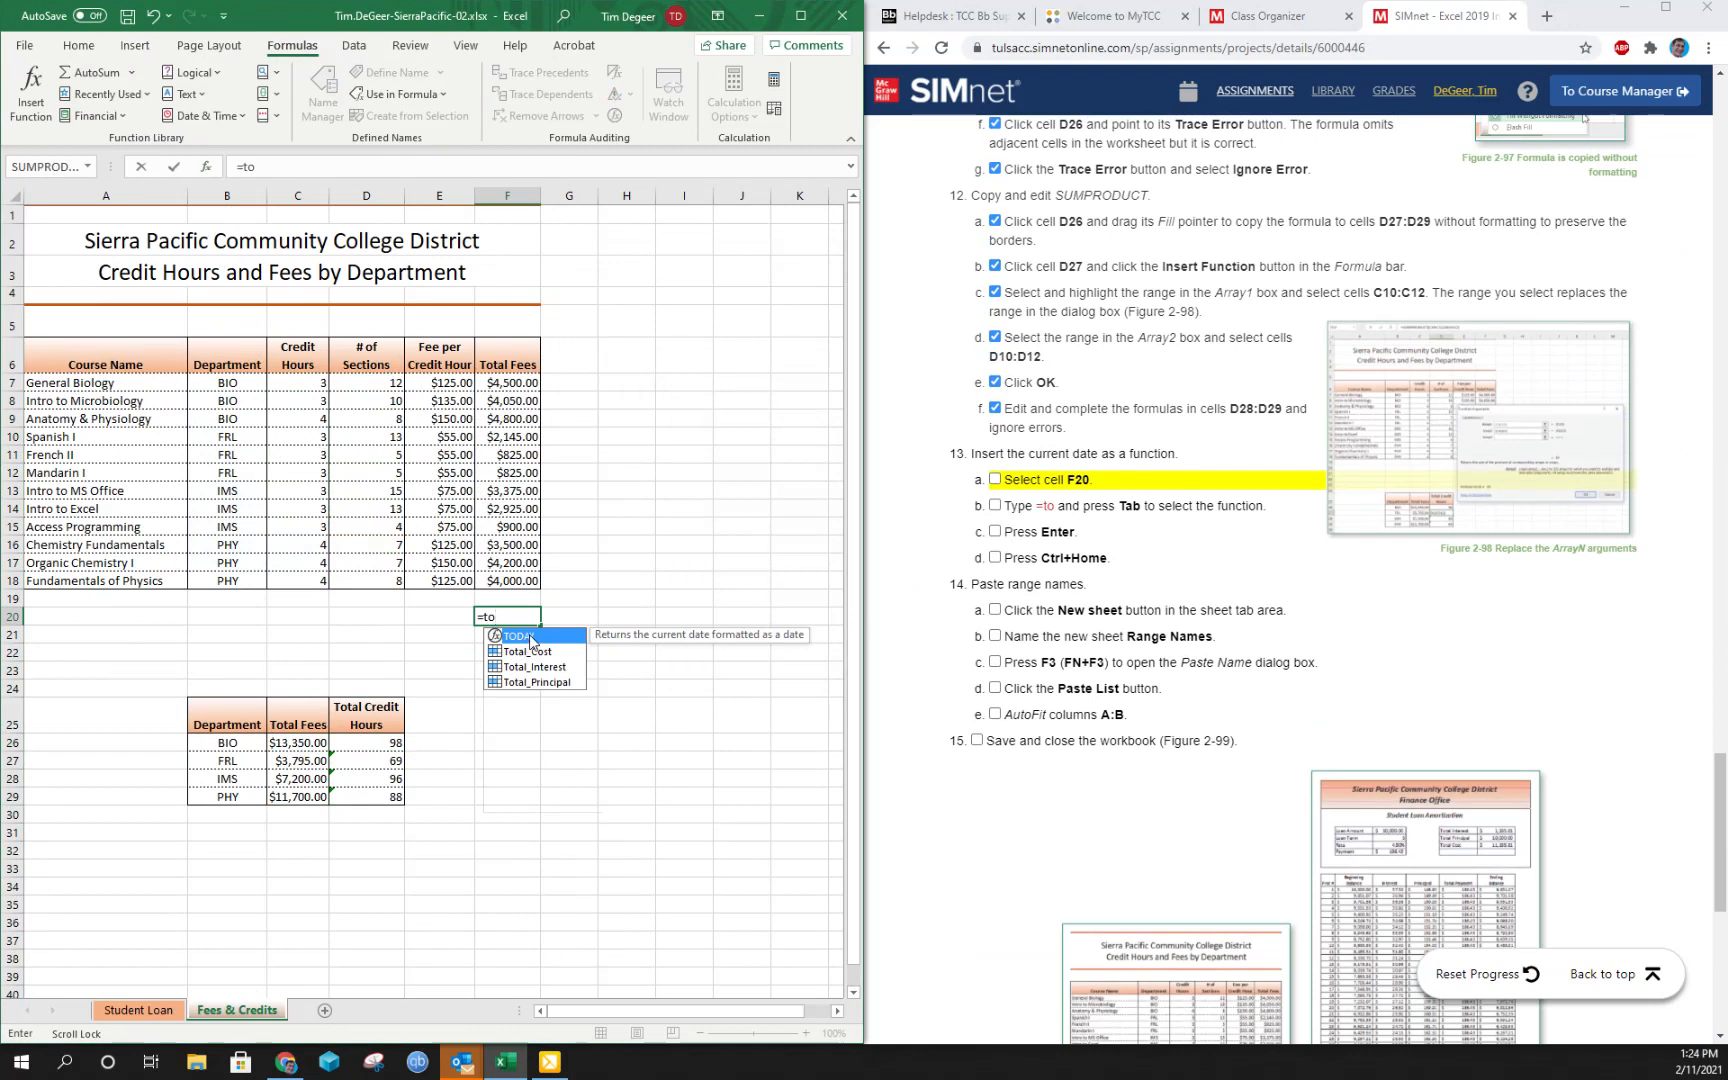
key(Tab)
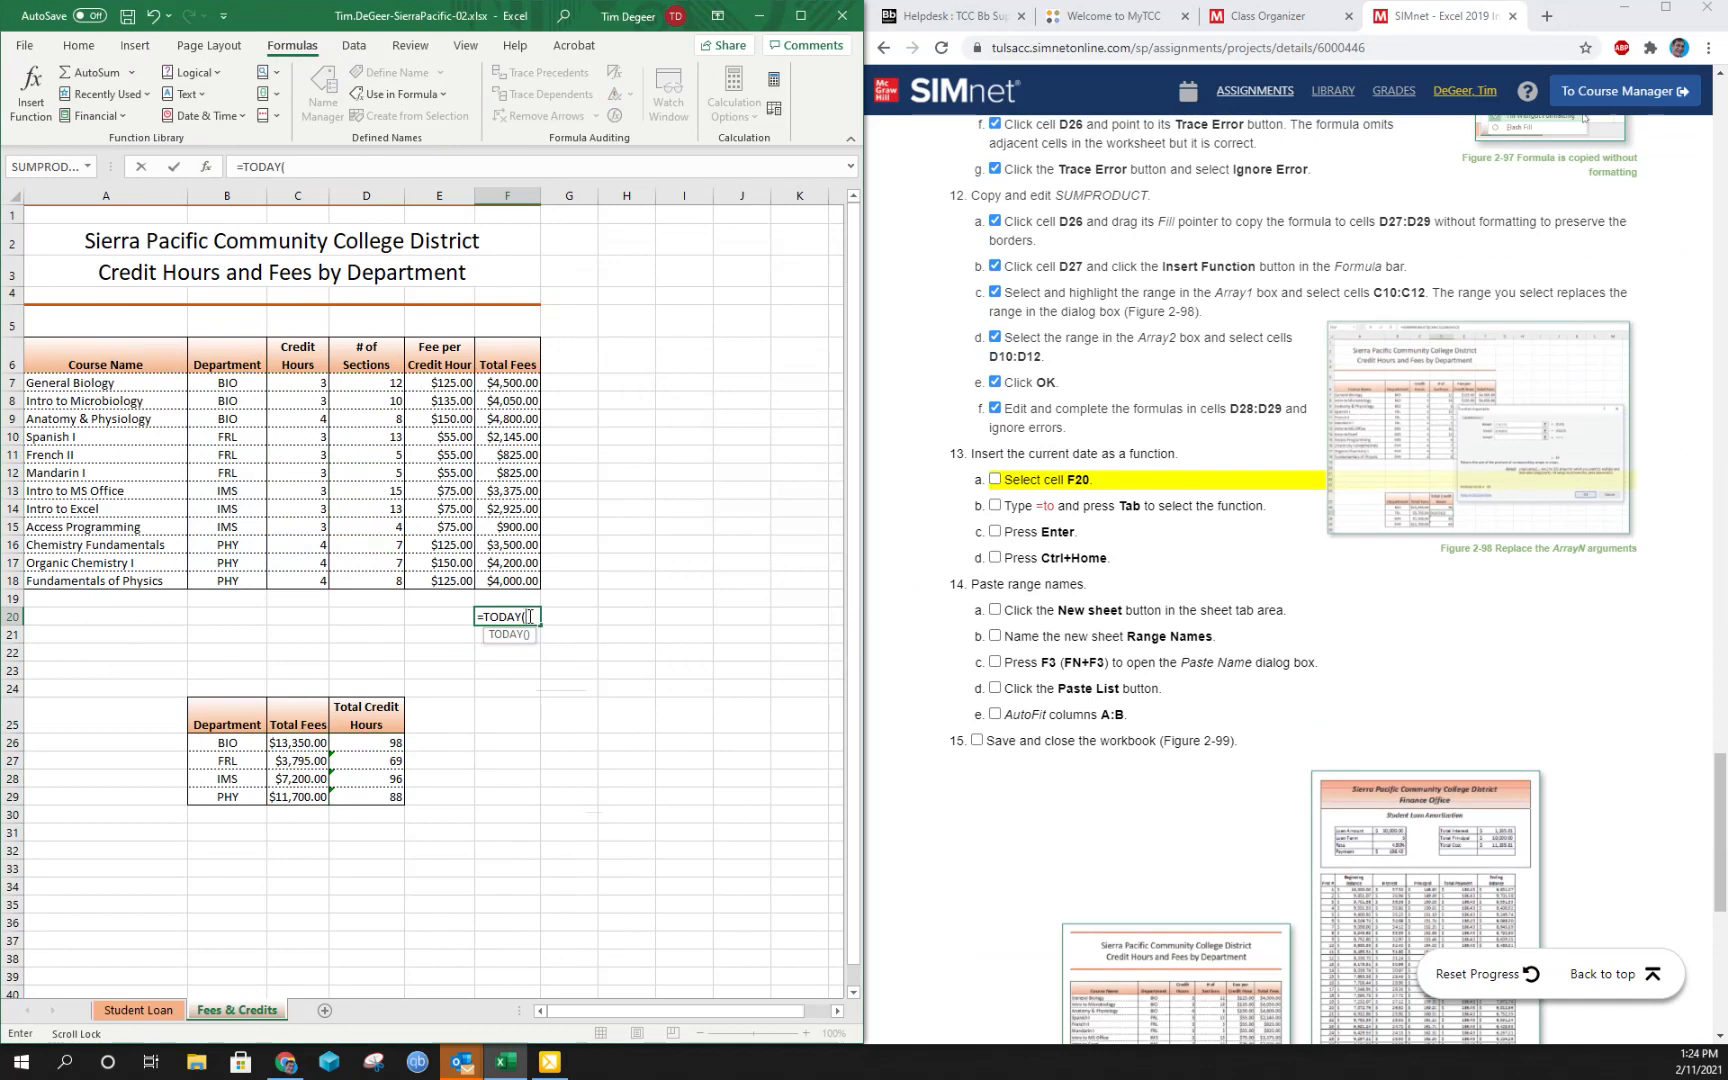
key(Return)
click(527, 617)
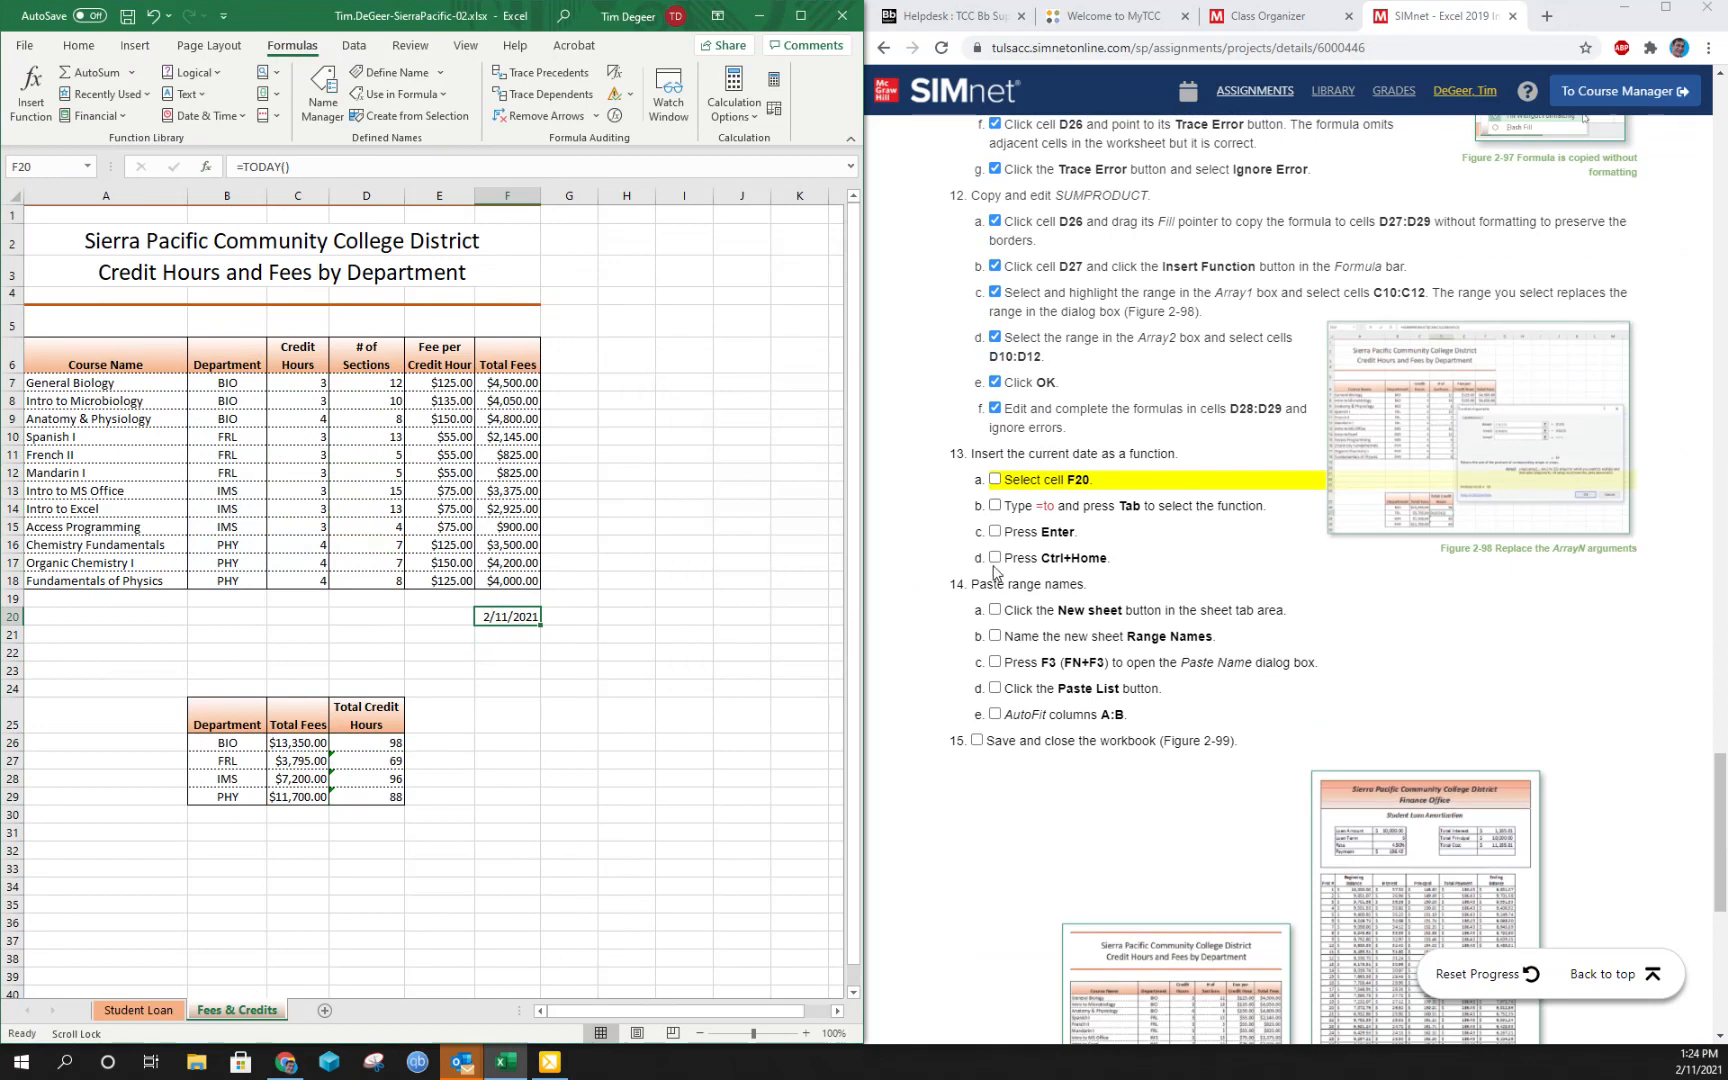
key(ctrl+Home)
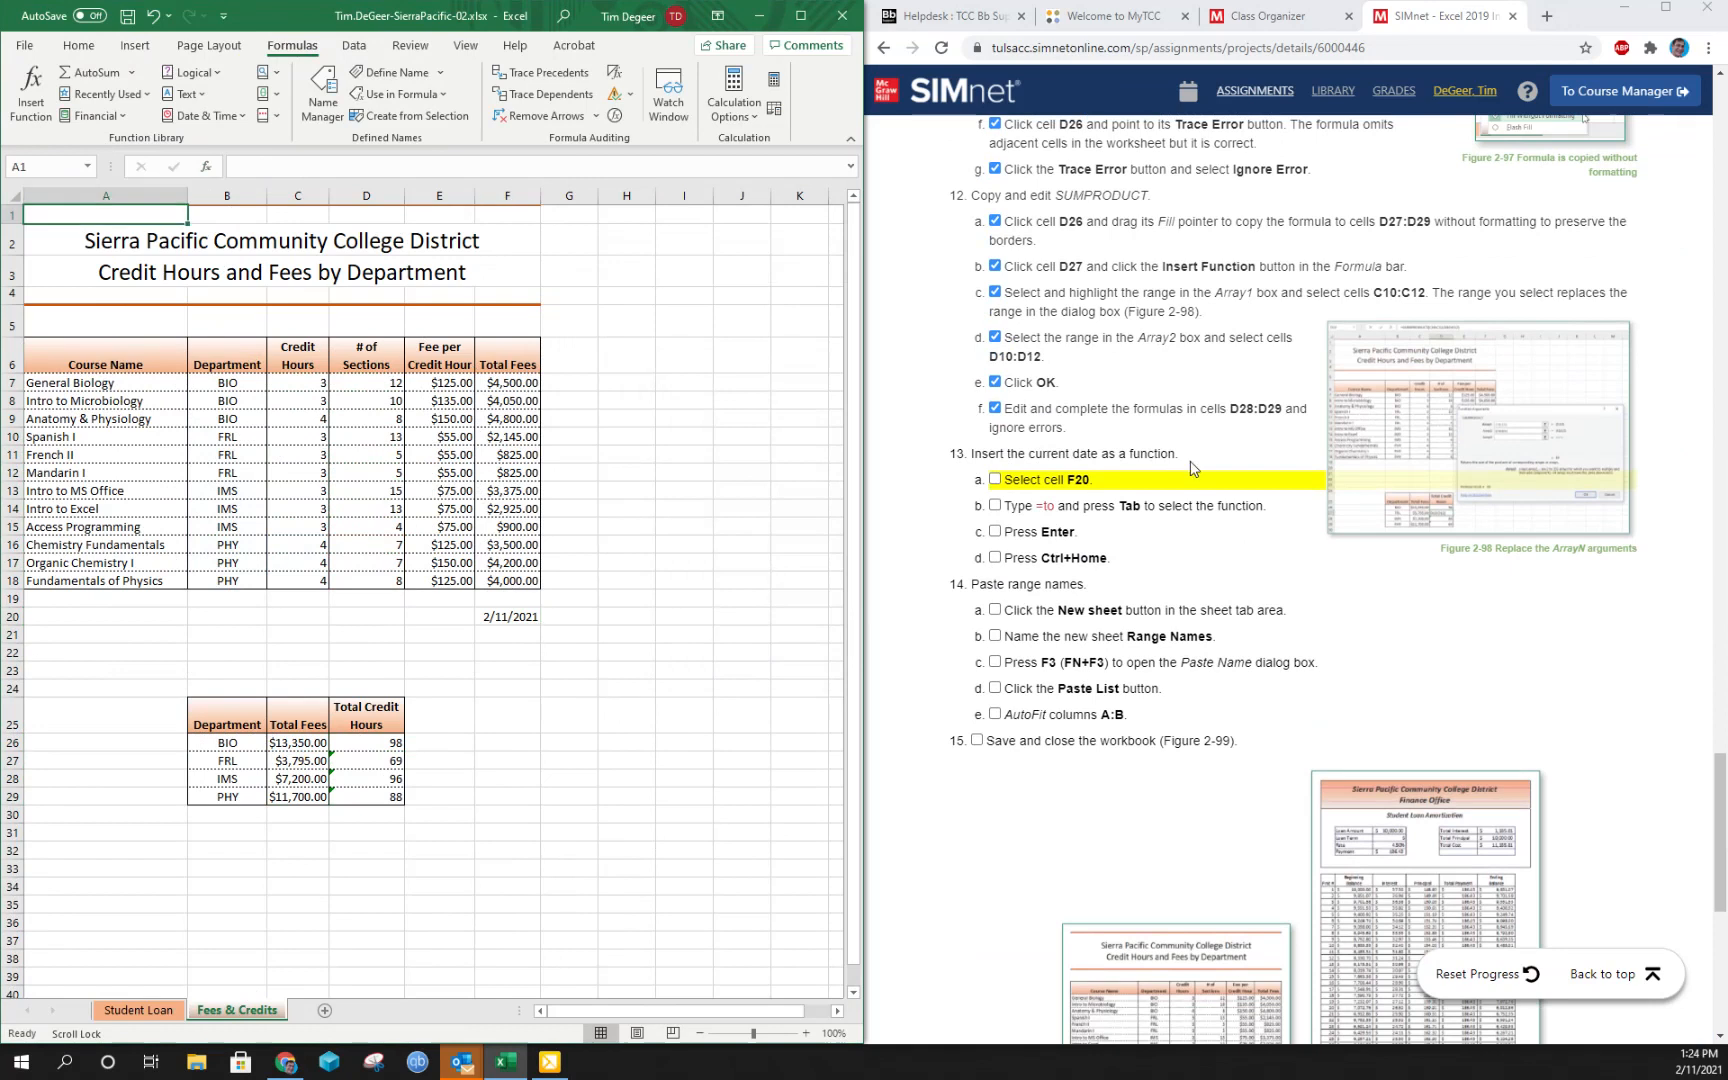
Check off instructions 13a through 13d in the SIMnet list.
click(993, 485)
click(995, 505)
click(995, 531)
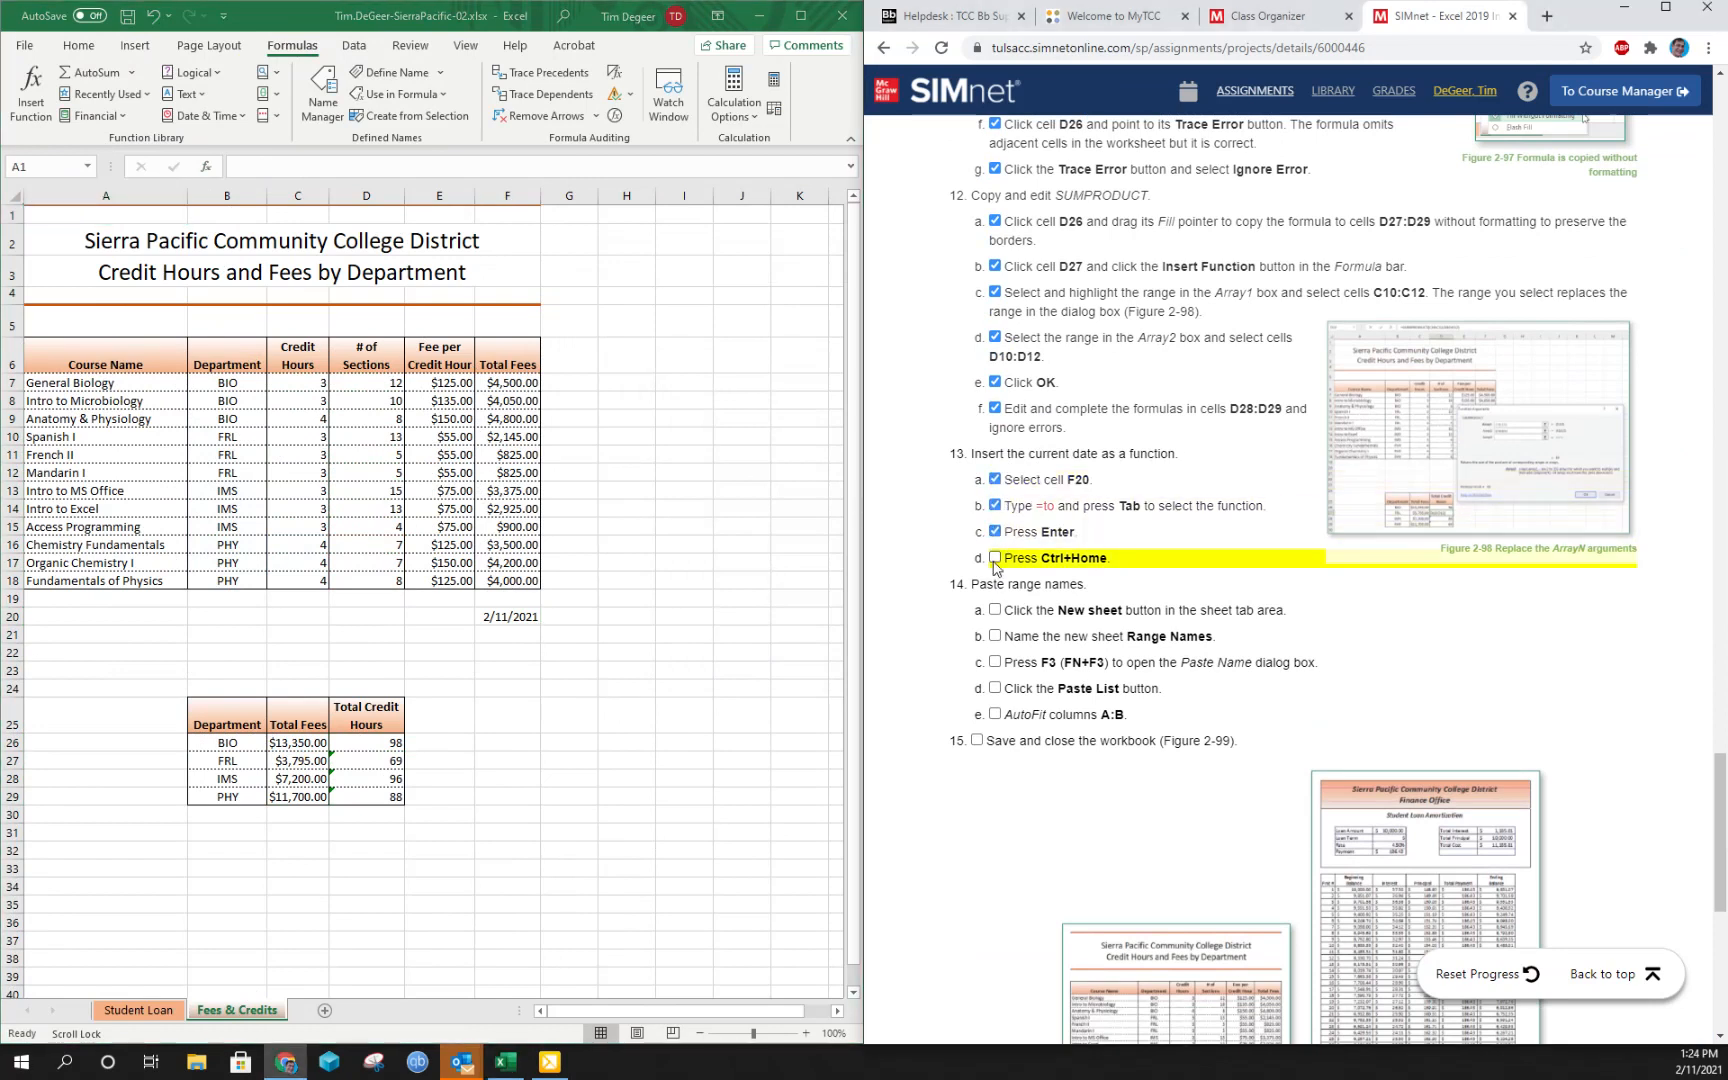
click(995, 559)
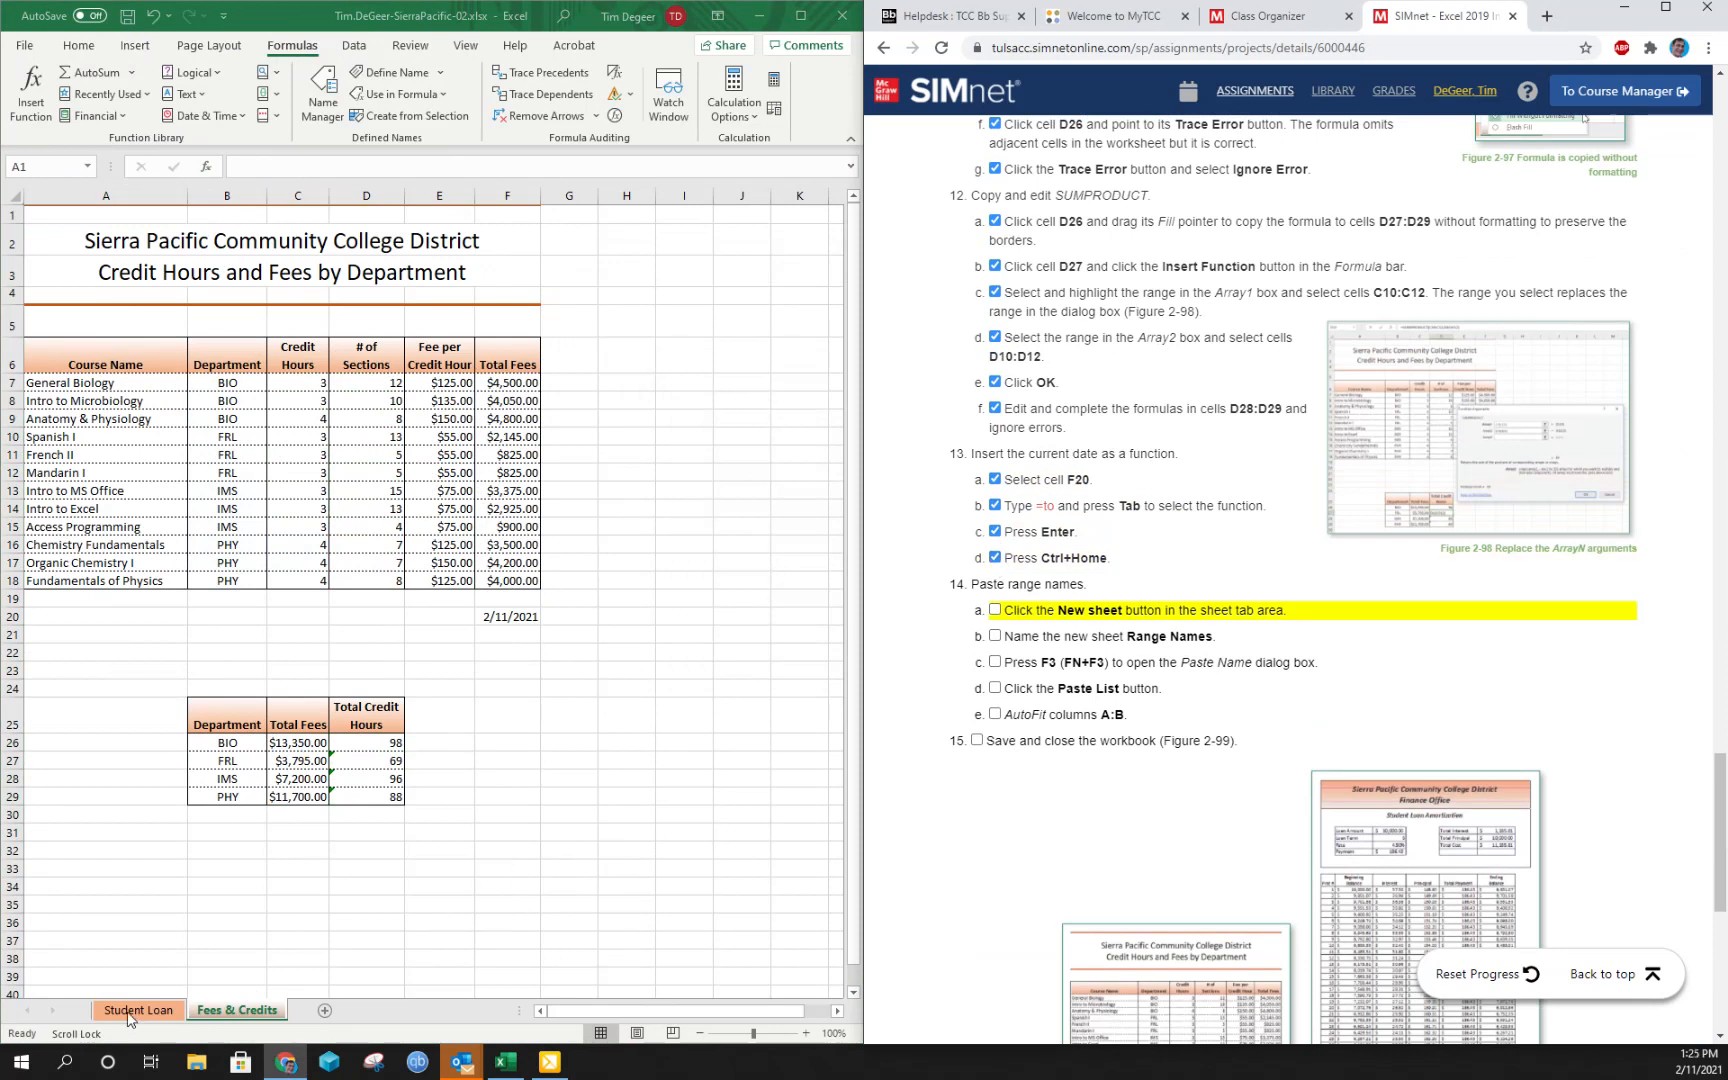
Add a new worksheet named Range Names, and check off instructions 14a and 14b.
click(325, 1012)
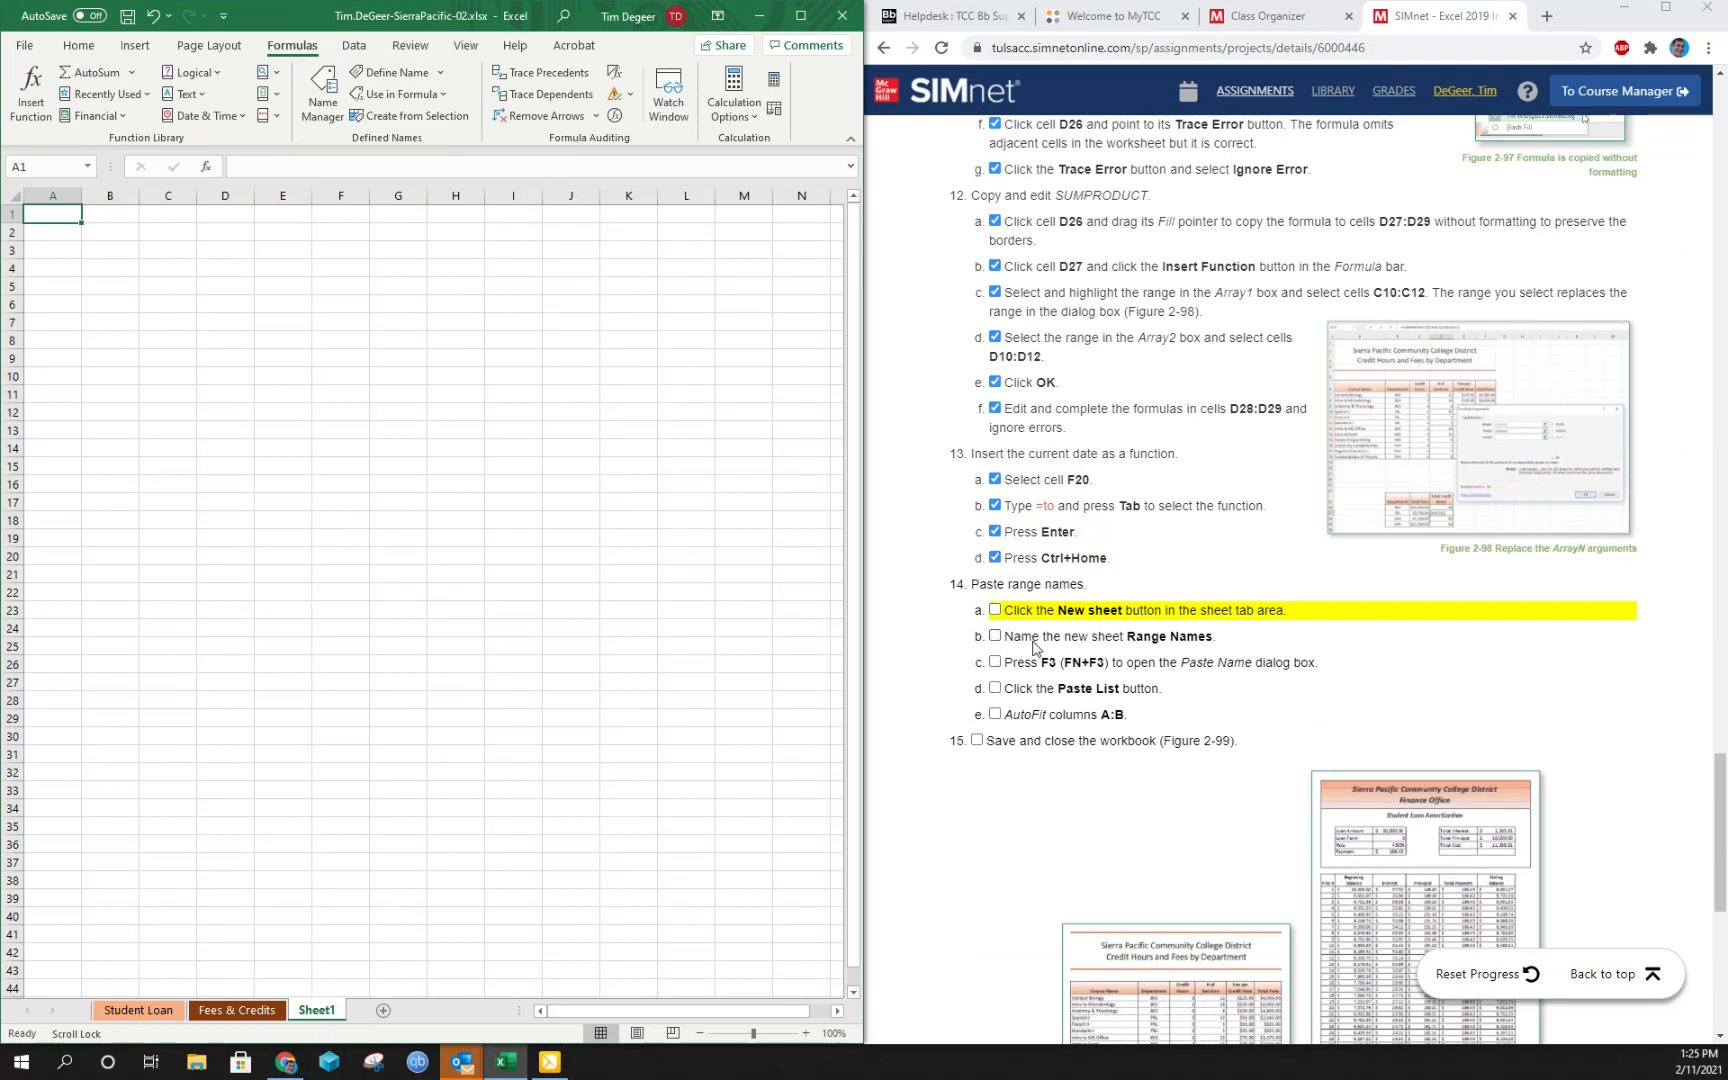
double_click(330, 1008)
text(Range Names)
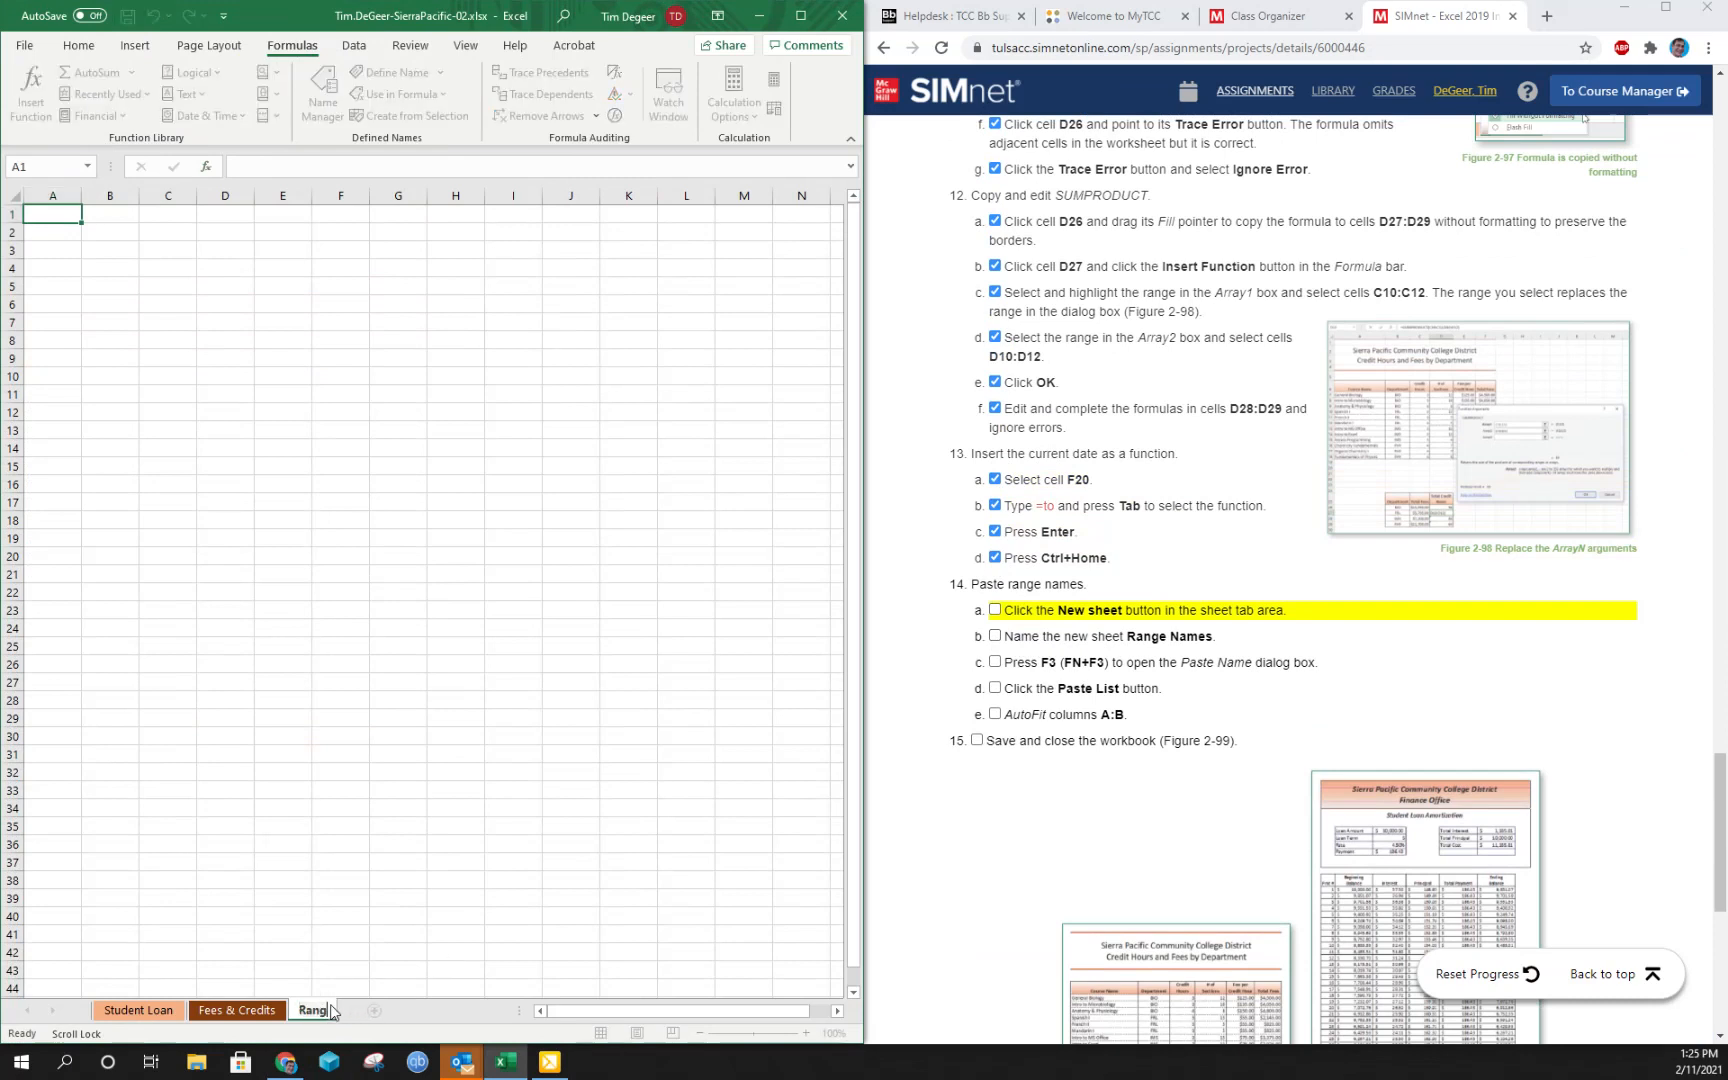
key(Return)
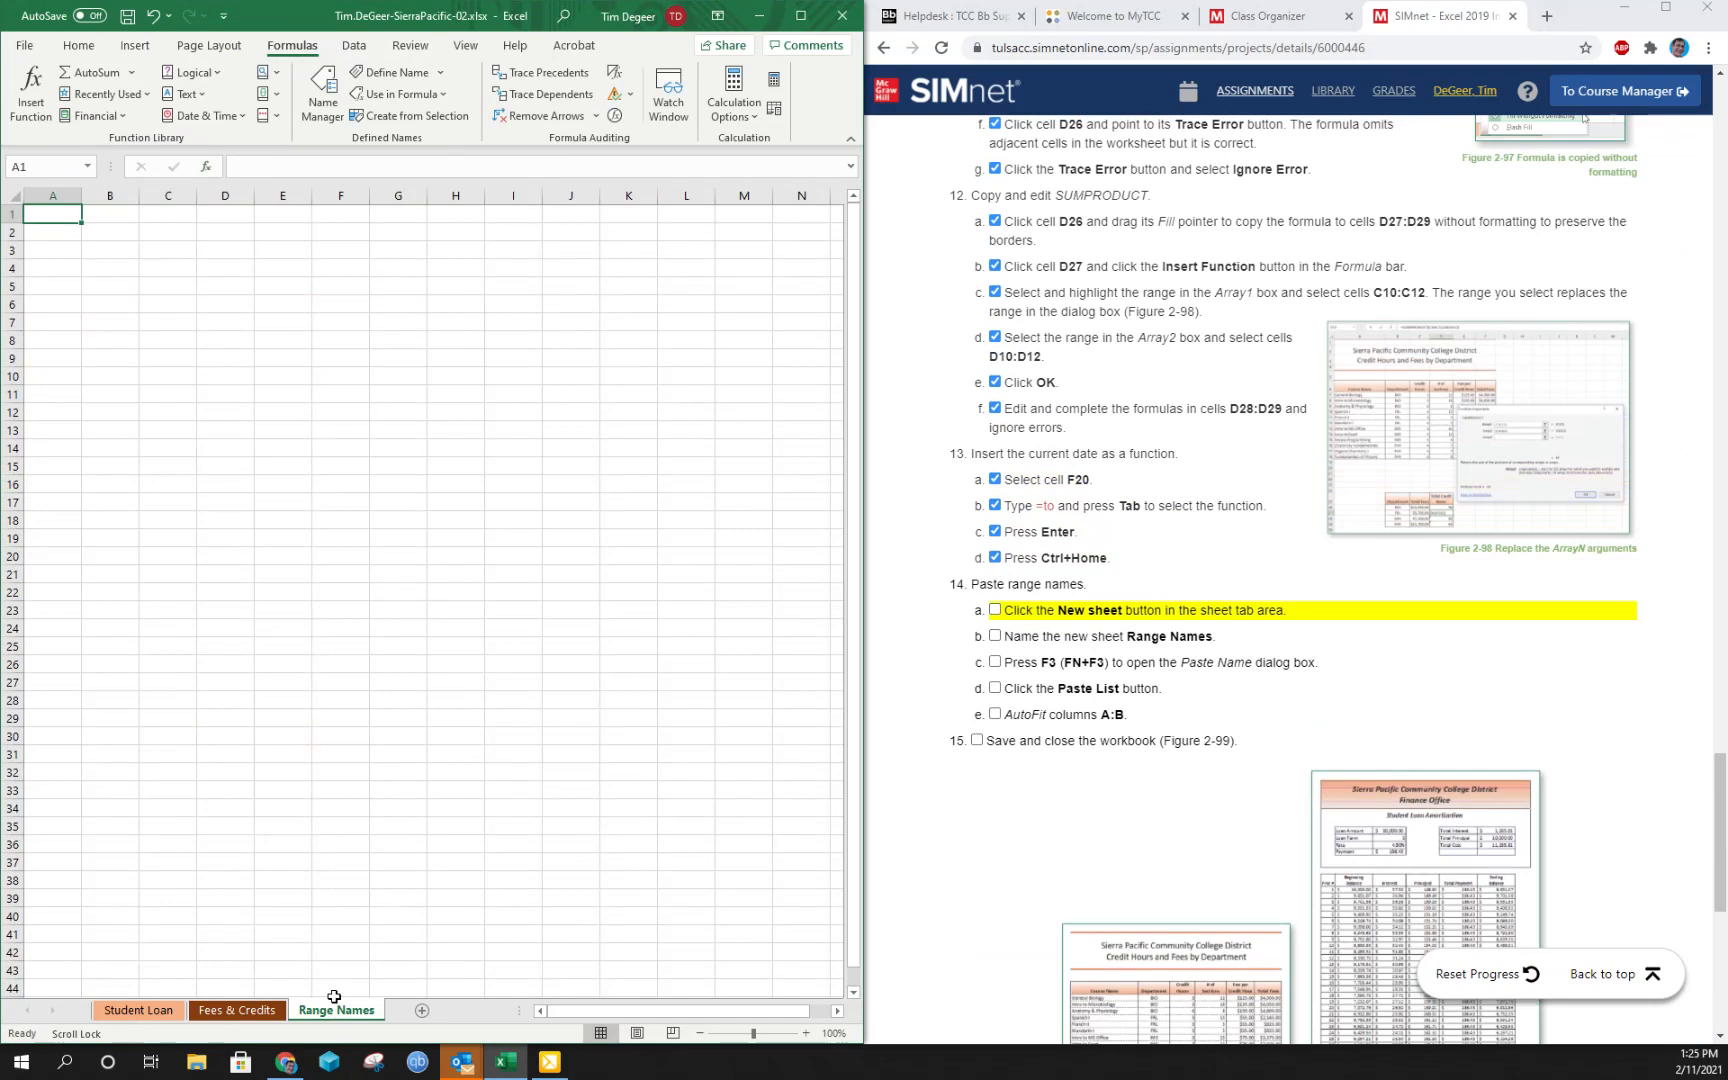
click(995, 608)
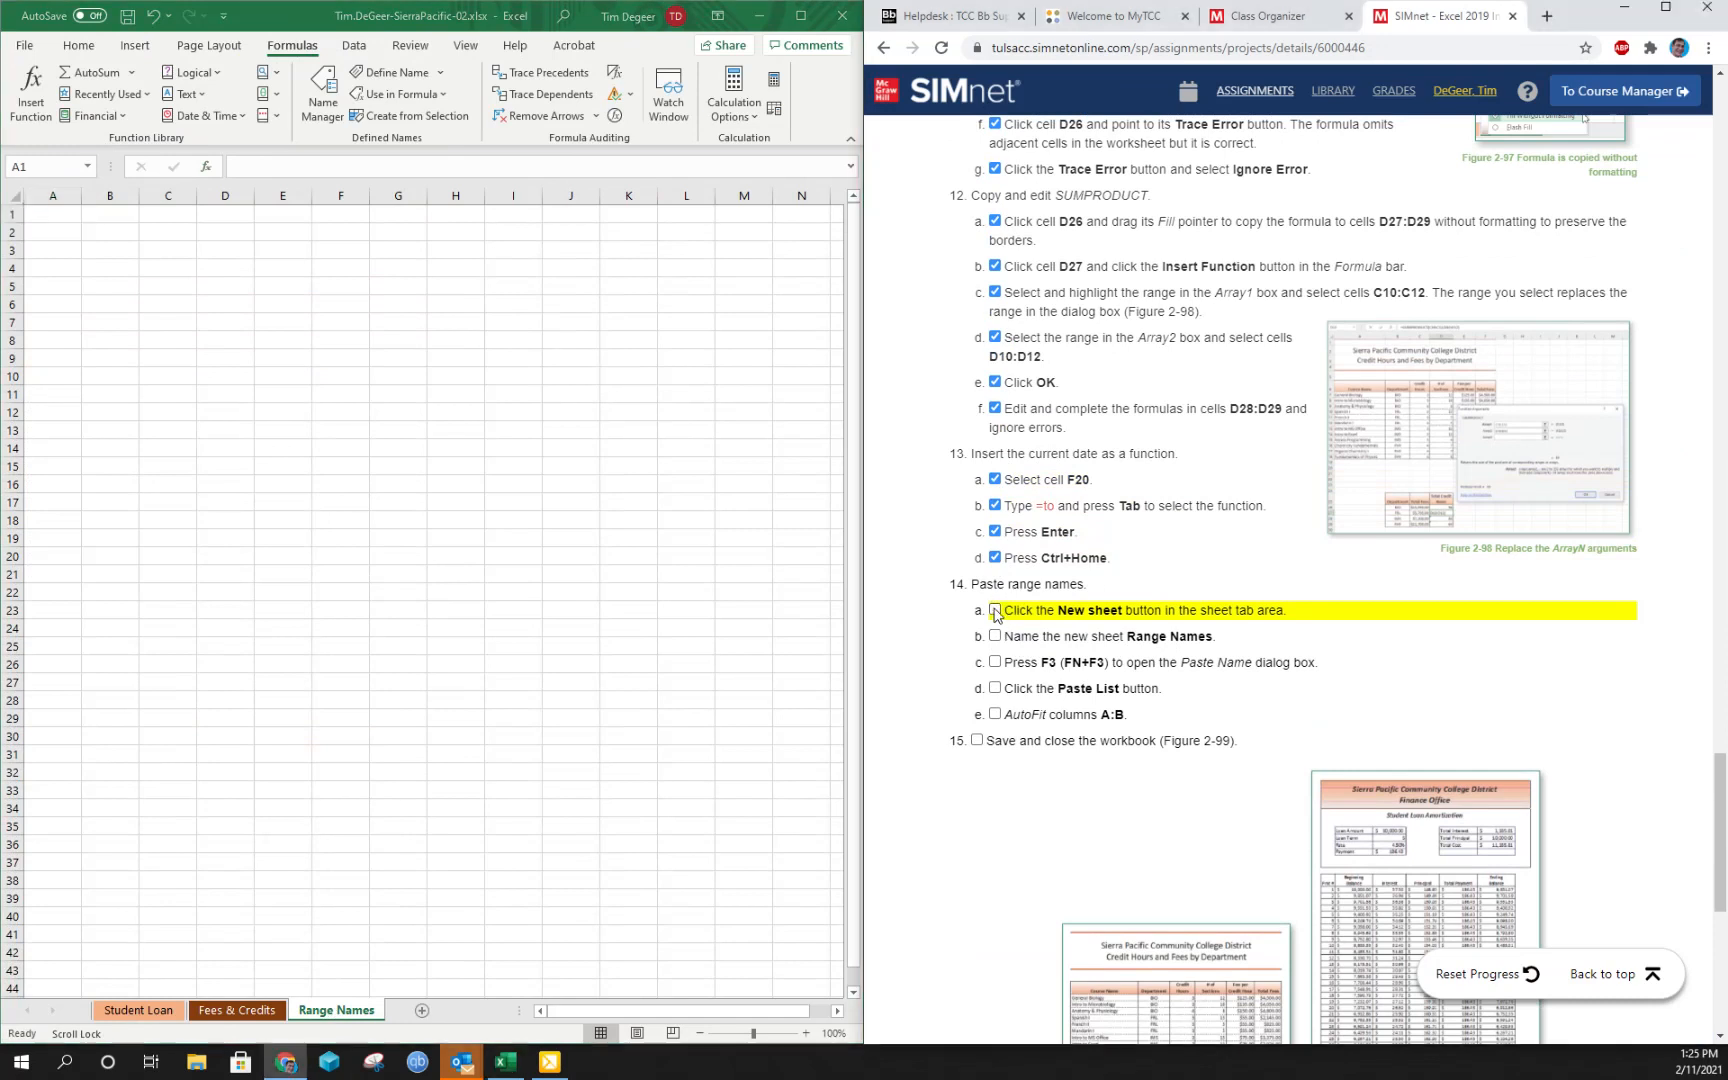
click(997, 638)
Paste the list of range names starting in A1 of the Range Names sheet and AutoFit columns A:B.
click(61, 212)
key(F3)
drag(936, 452, 749, 377)
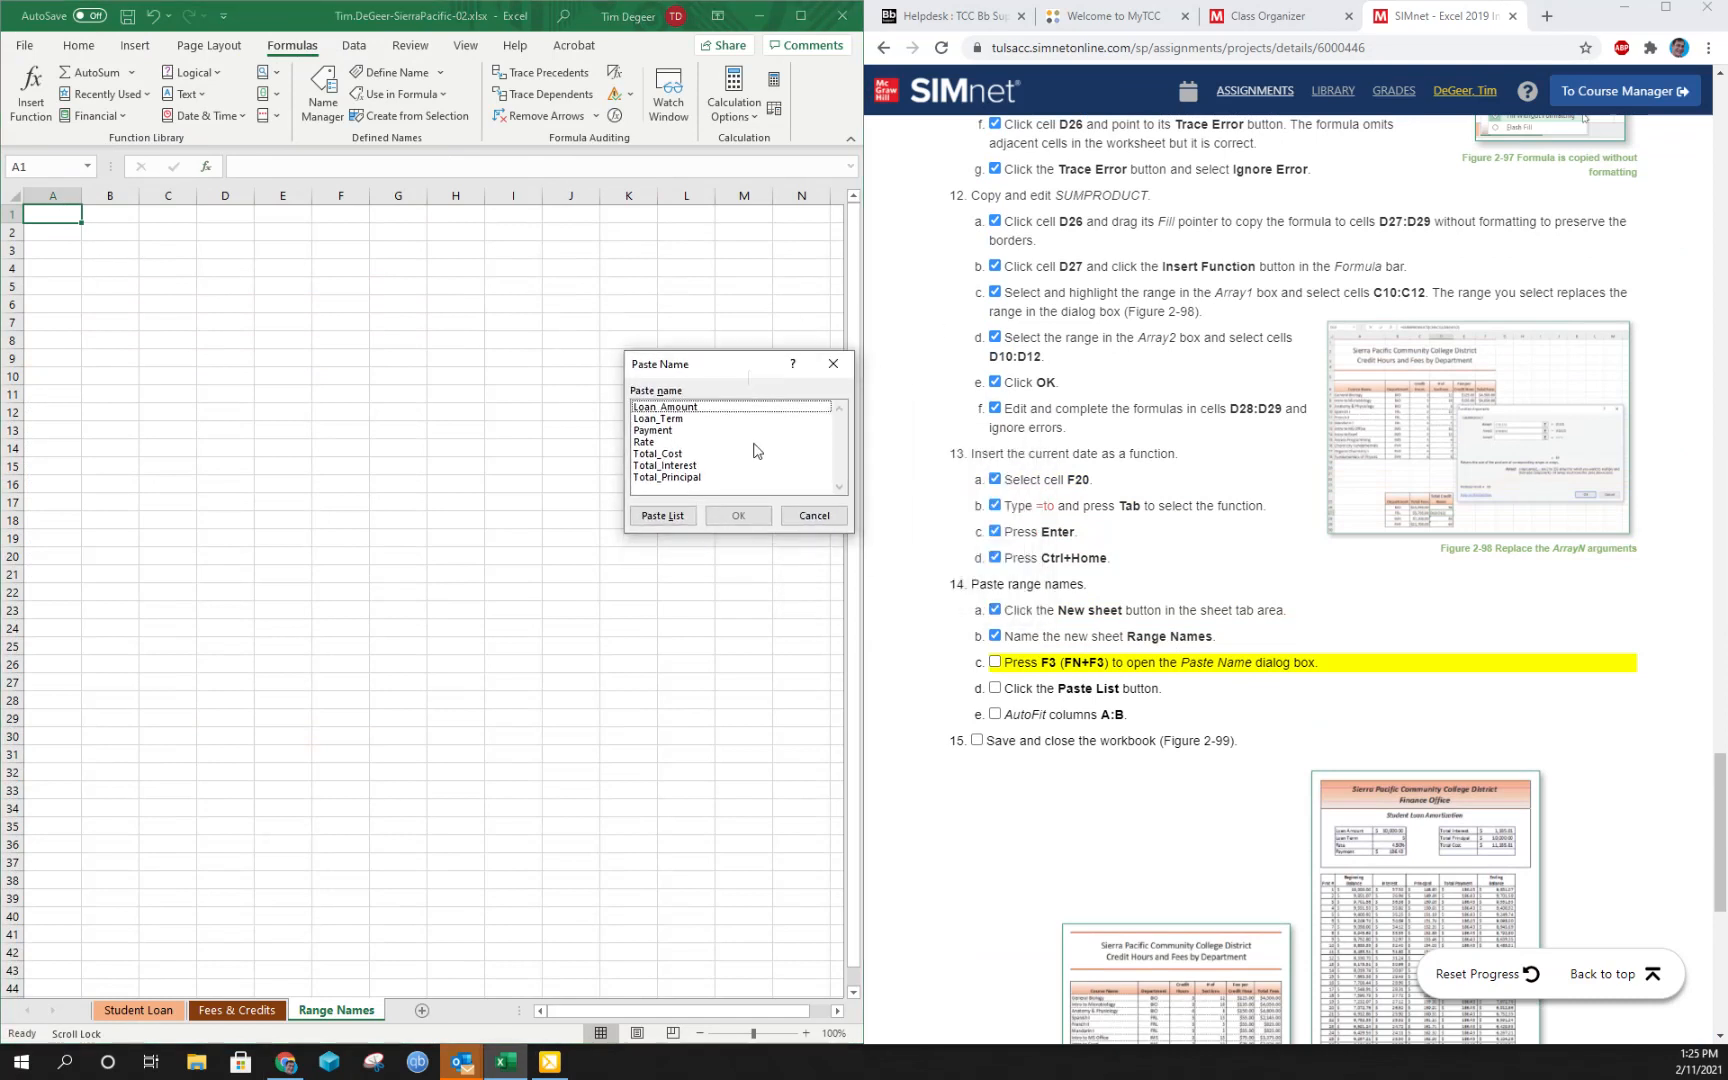
click(682, 515)
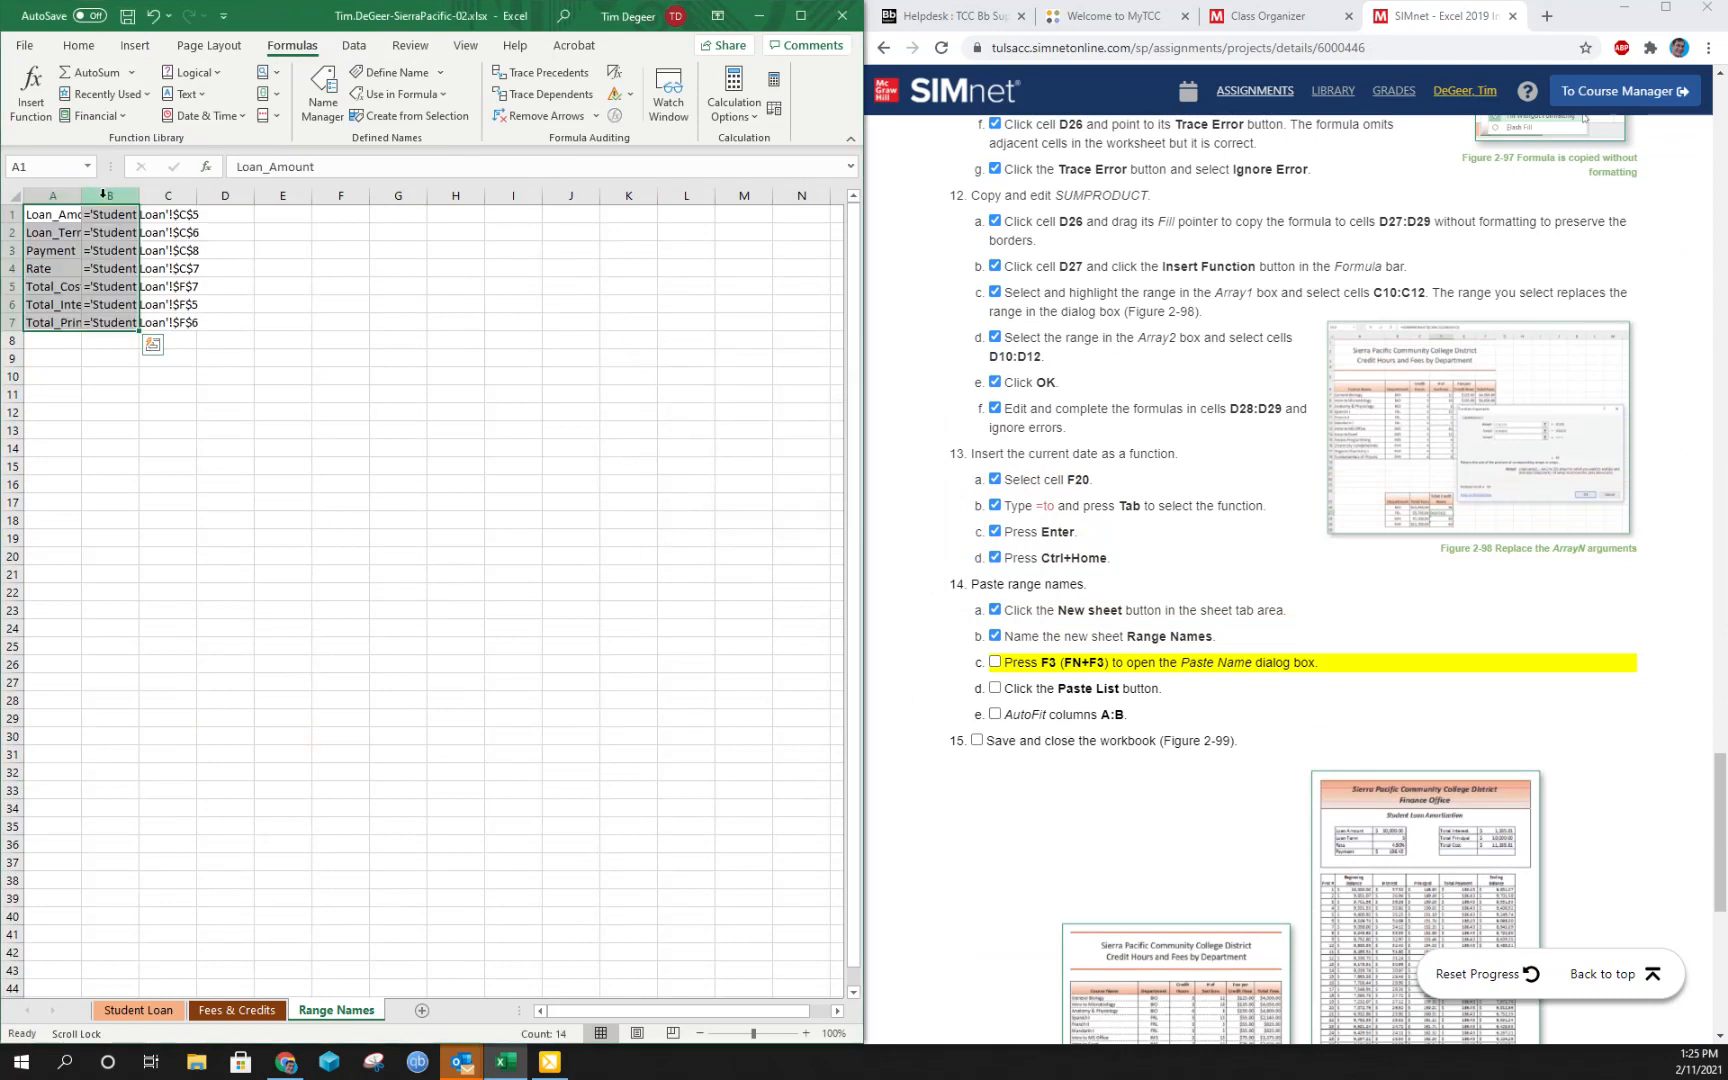
double_click(137, 195)
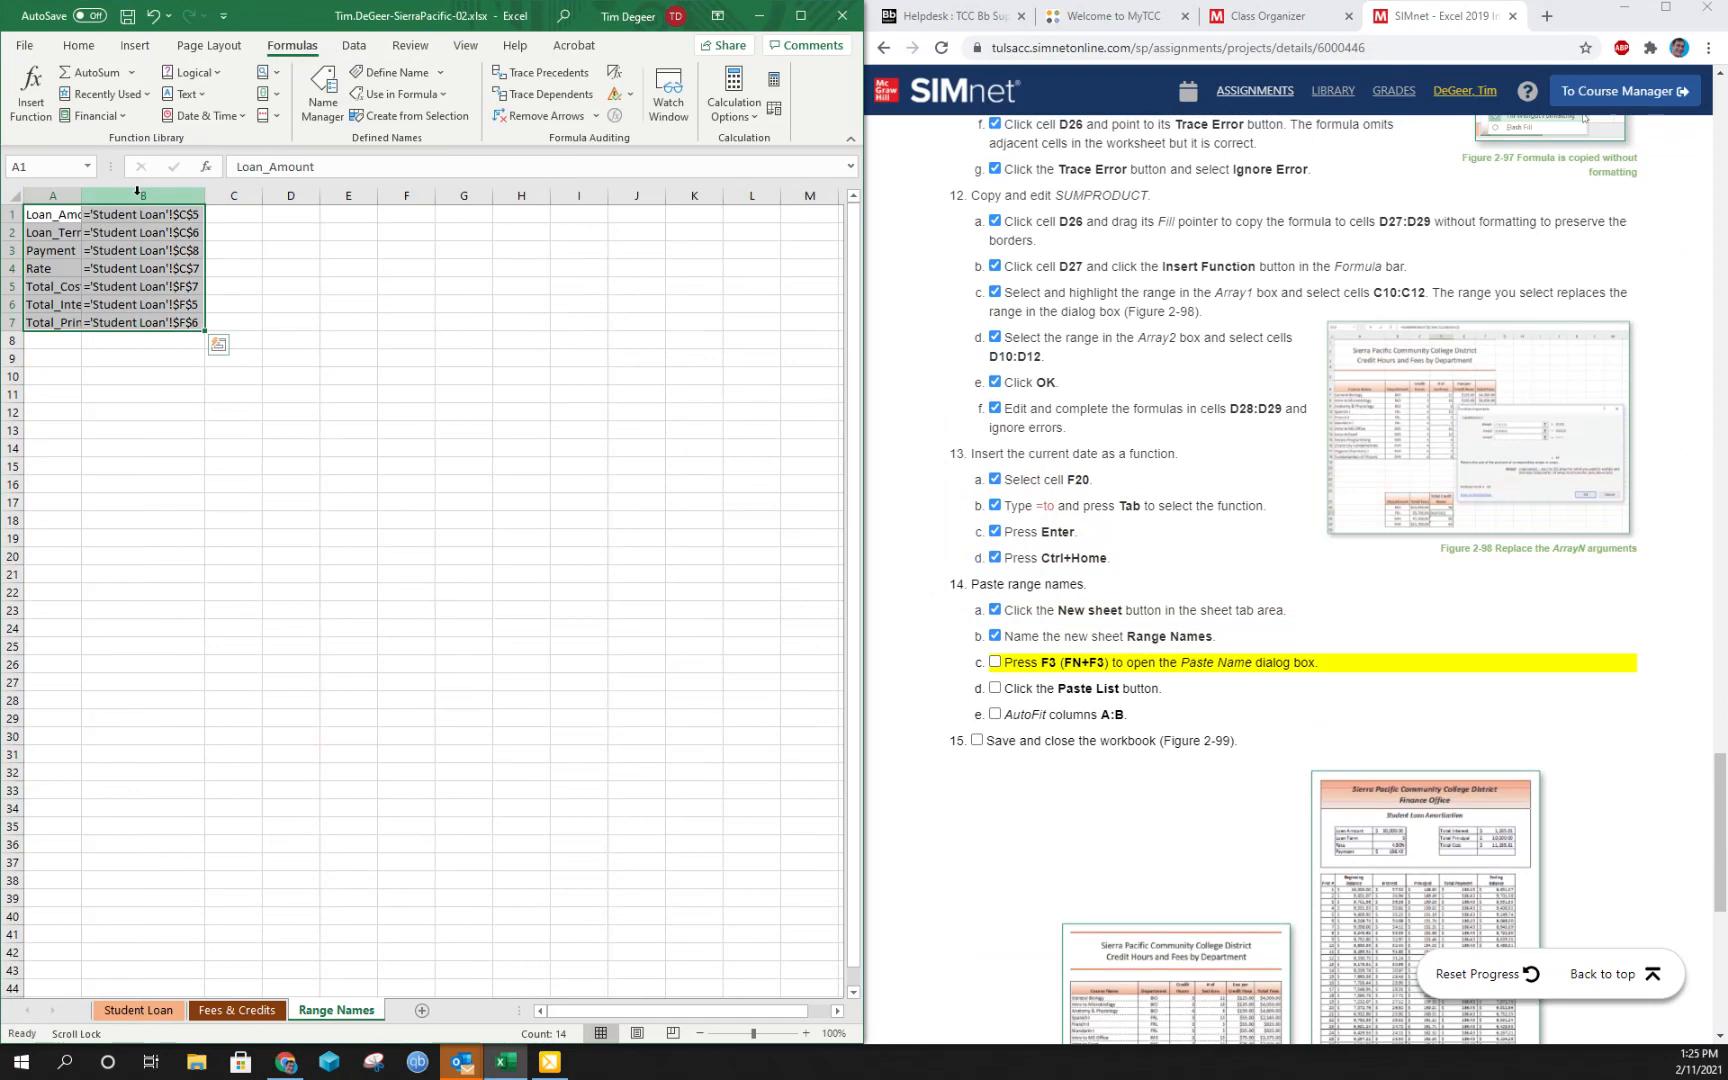
double_click(83, 195)
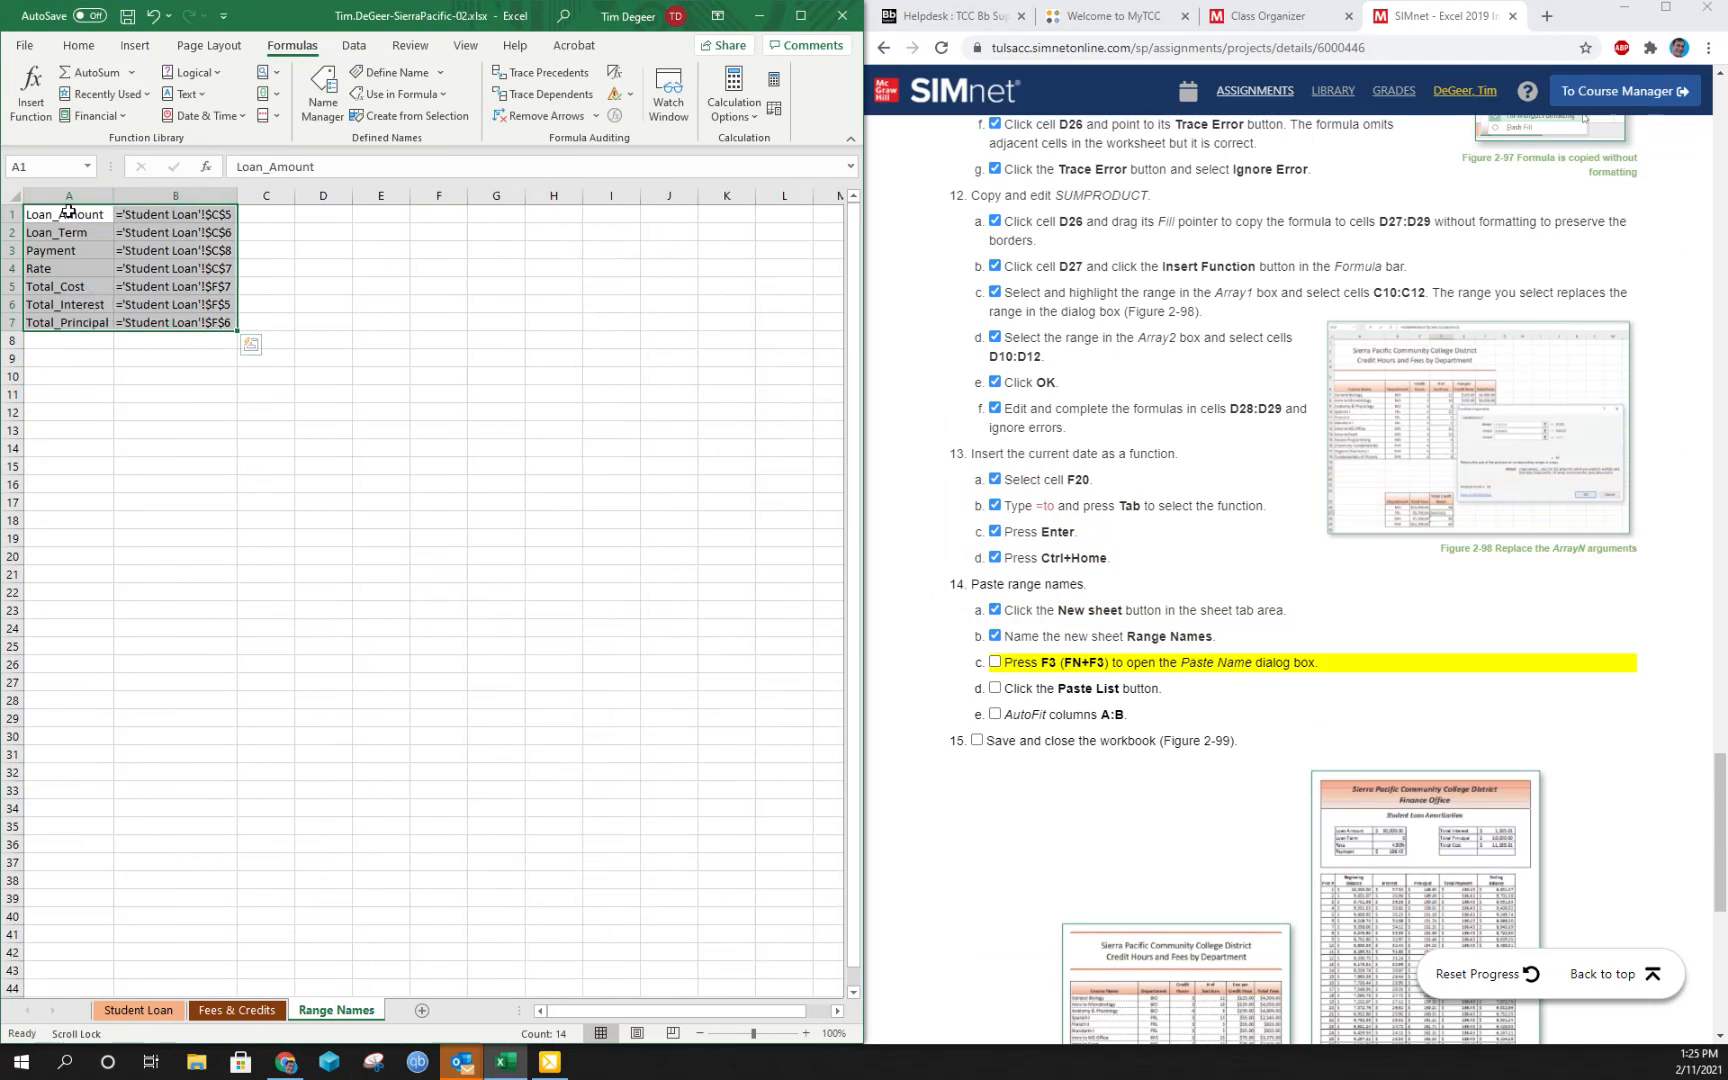
Check off instructions 14c through 14e and 15 in the SIMnet list, and save the workbook.
click(422, 555)
click(995, 662)
click(995, 688)
click(995, 714)
click(977, 741)
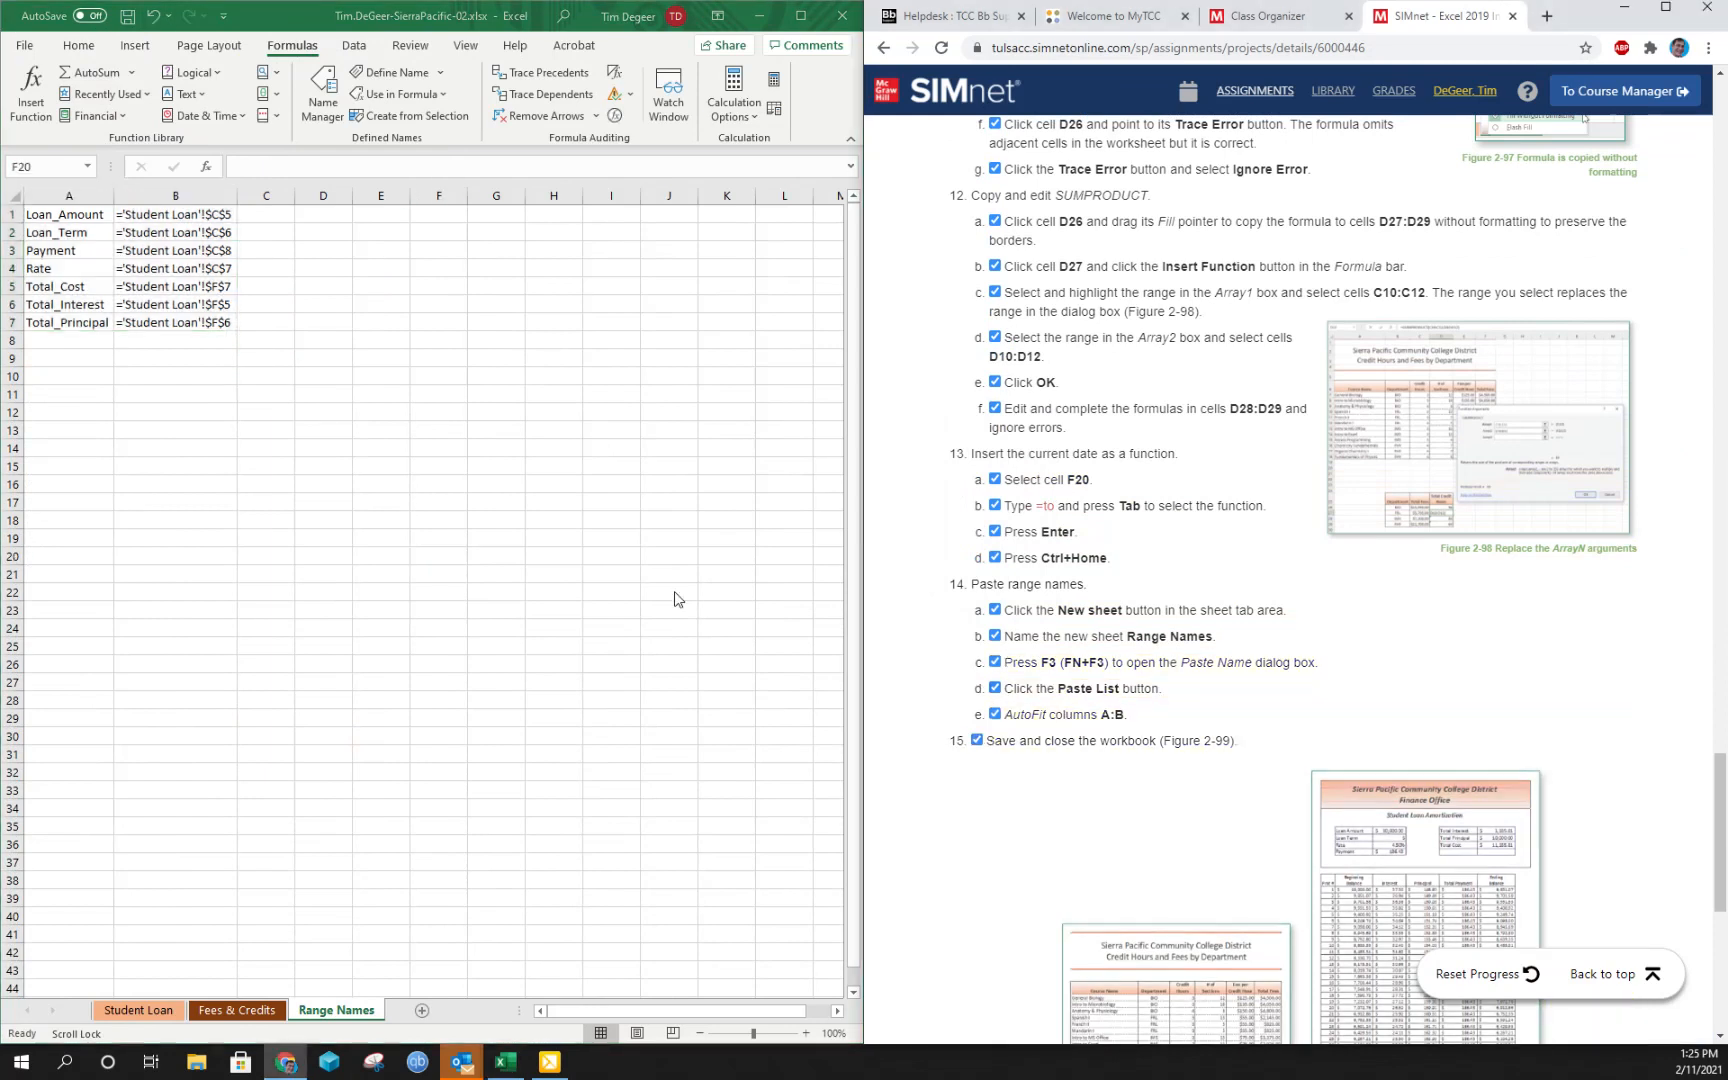
click(131, 20)
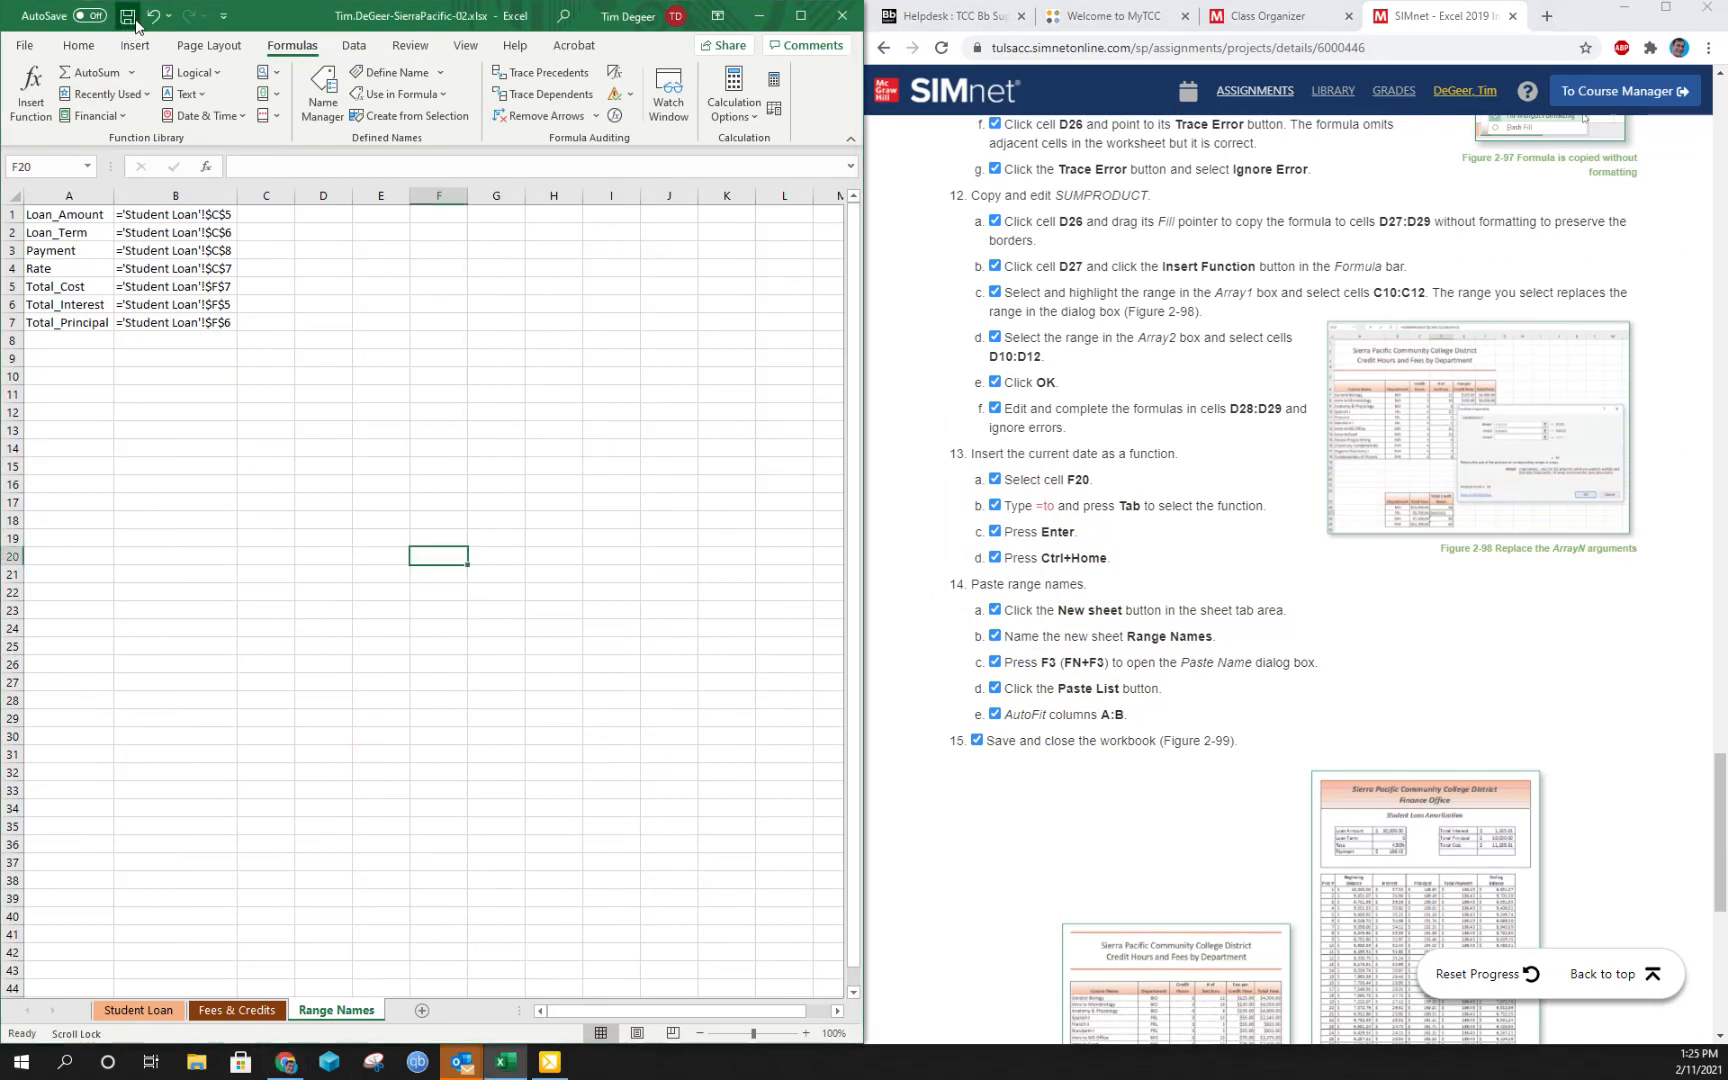
Submit the saved SierraPacific-02 workbook to SIMnet for grading and list the correct items in the results.
click(1602, 974)
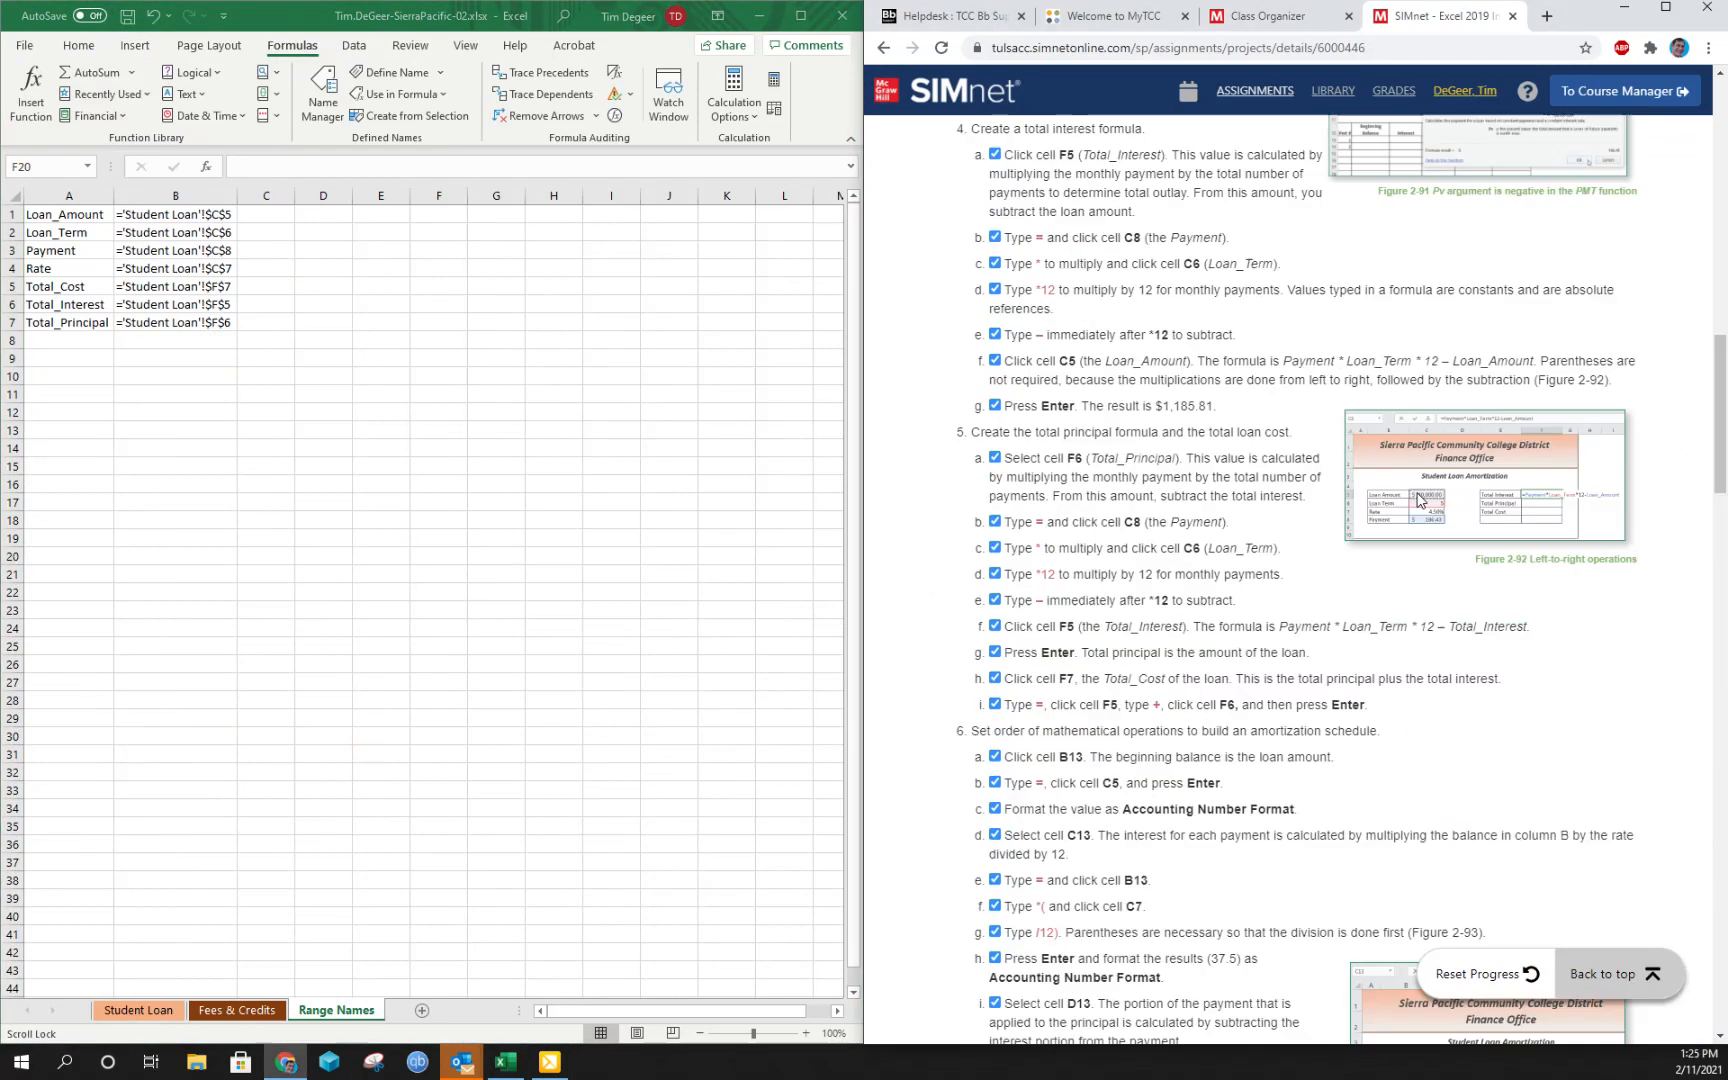
click(1350, 394)
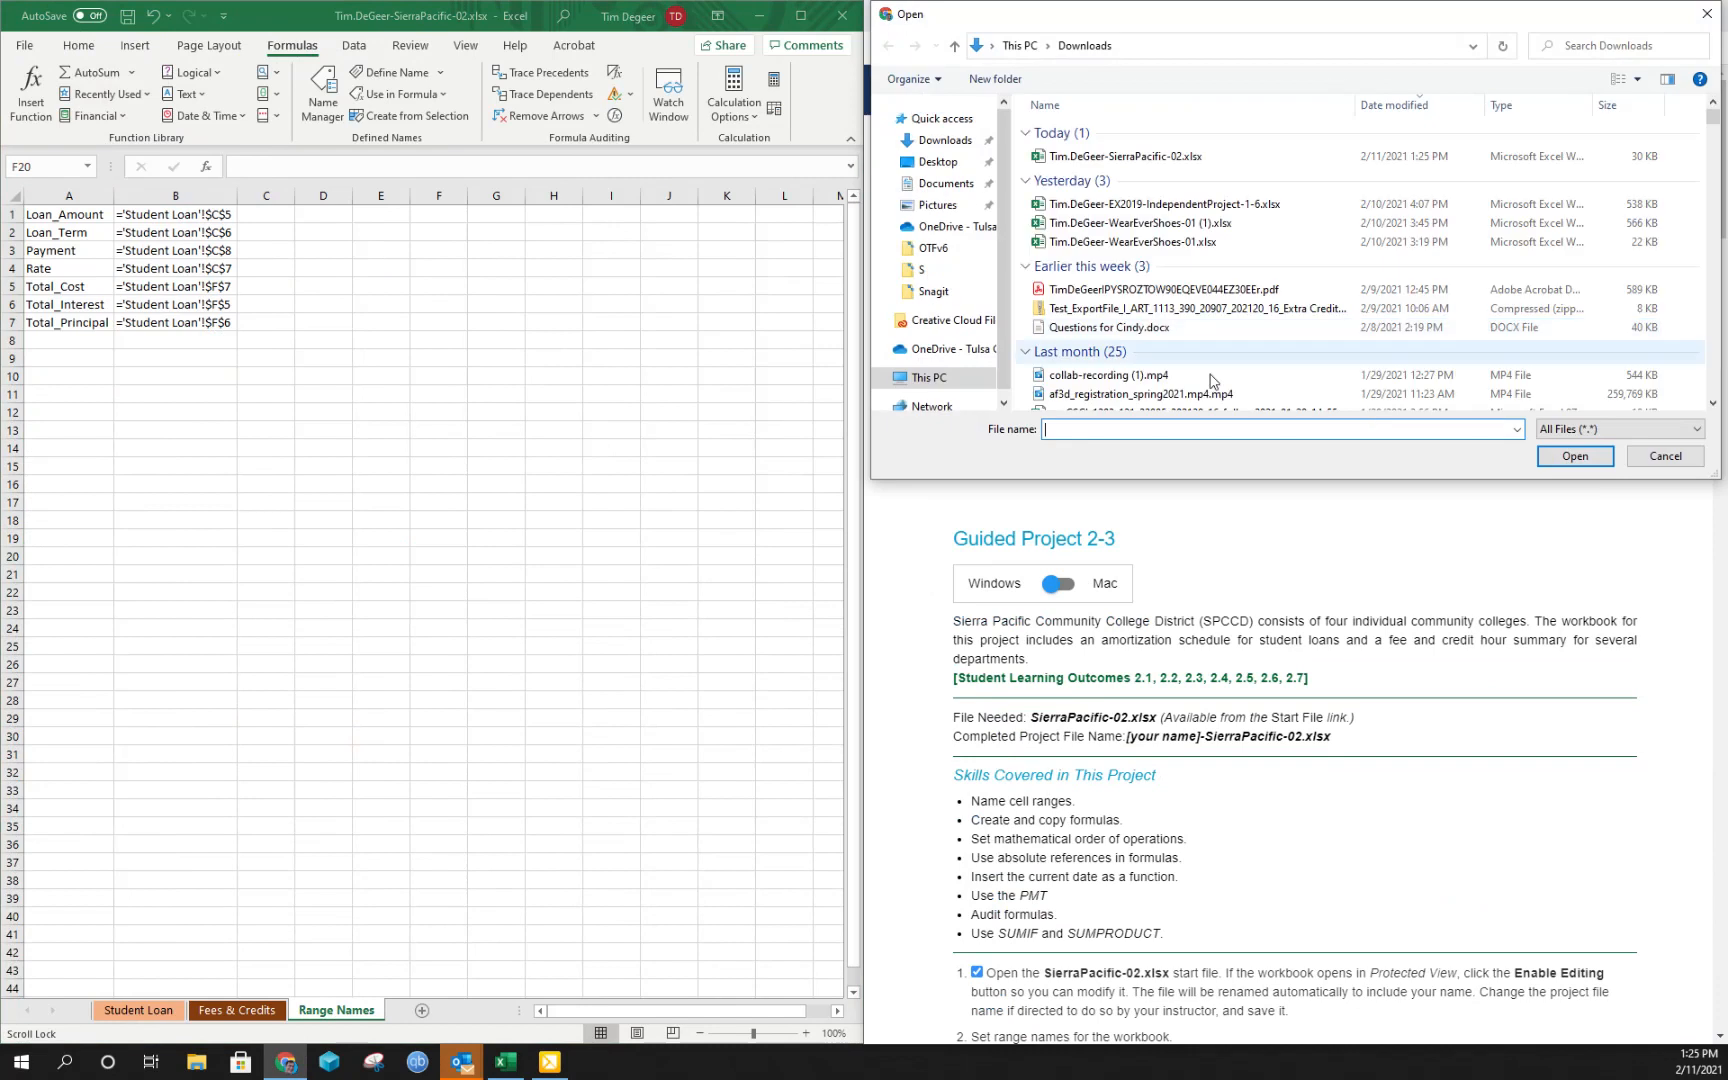
double_click(1150, 224)
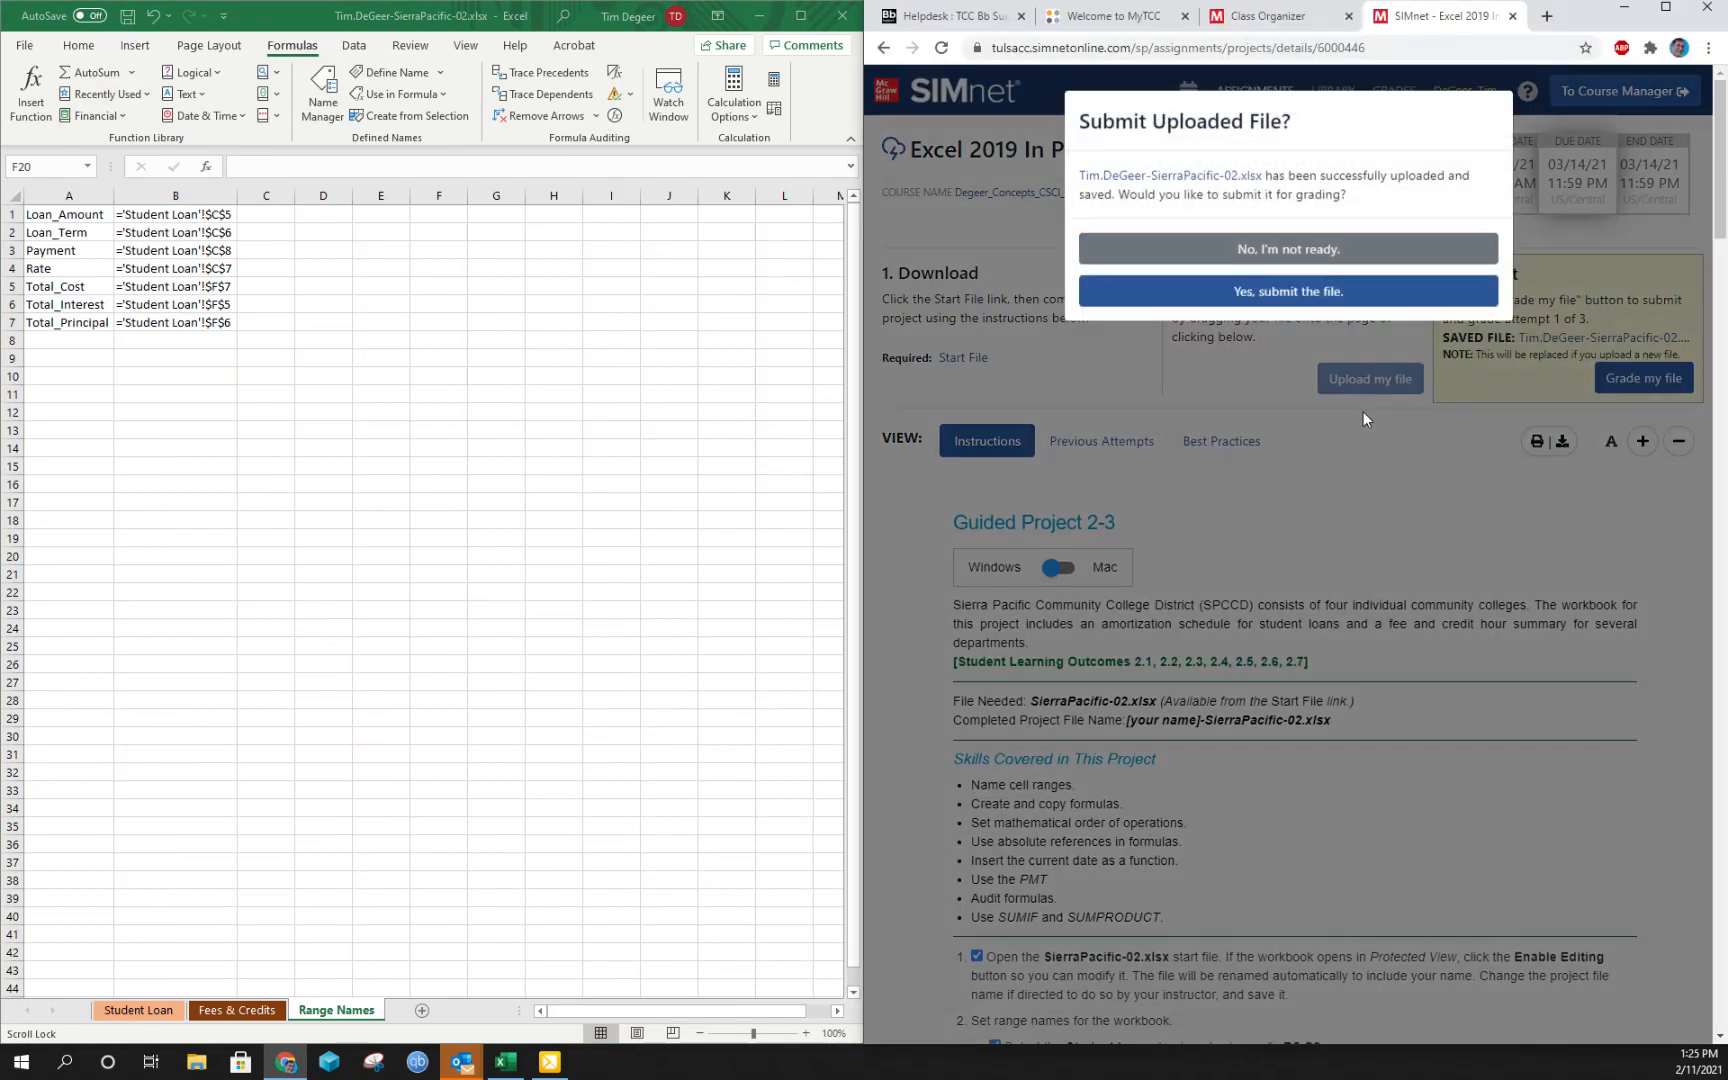
click(1285, 296)
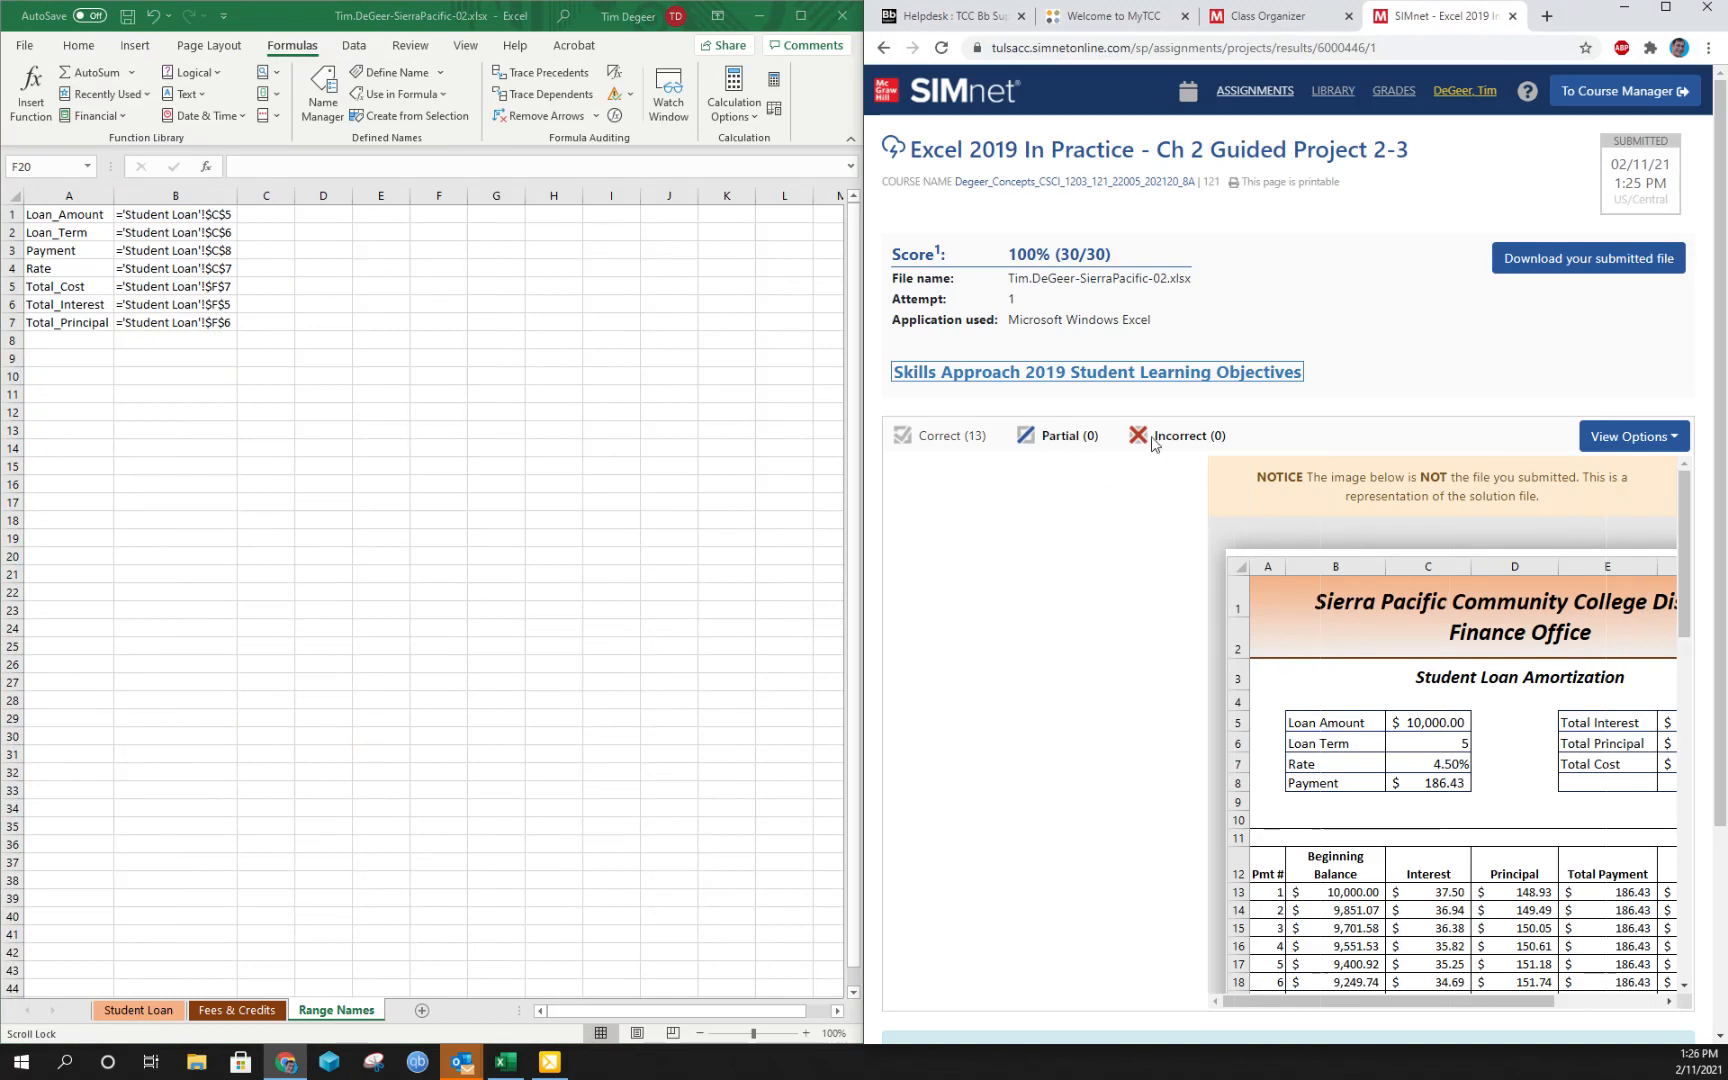
click(955, 438)
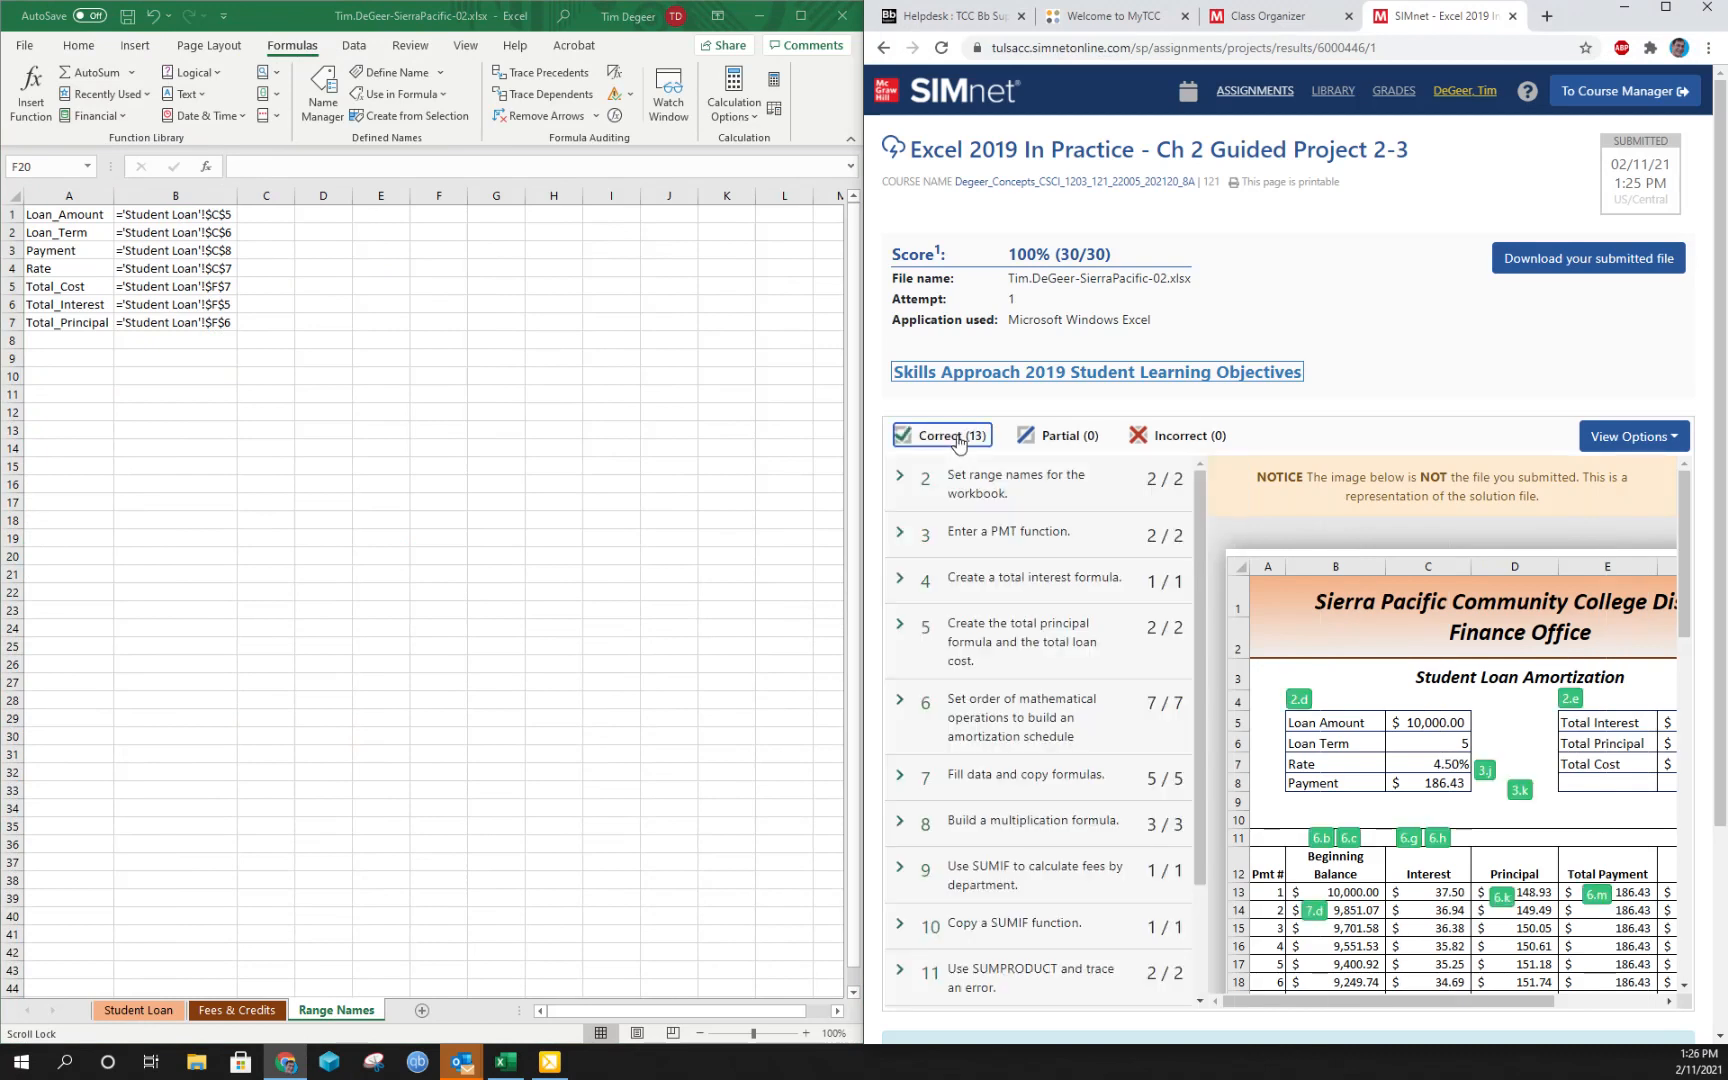